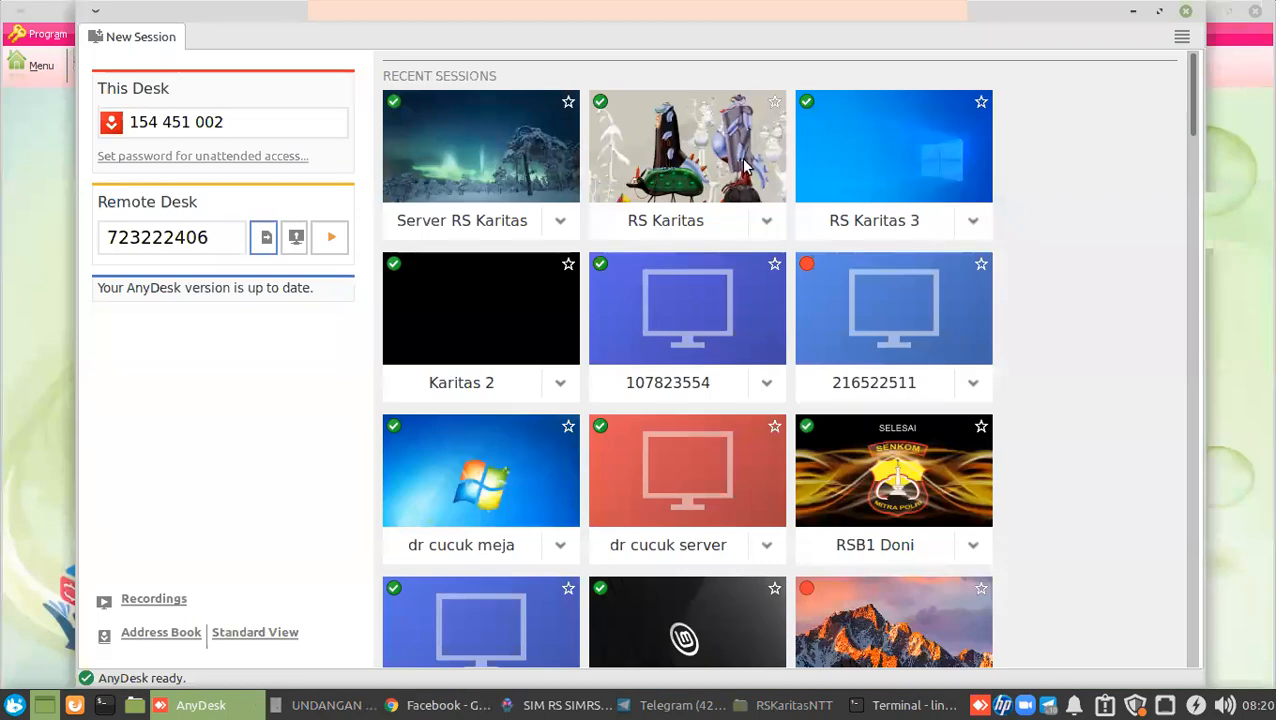
Connect to the RS Karitas remote desktop, maximize AnyDesk, then go back to local SIMRS Khanza.
left_click(768, 222)
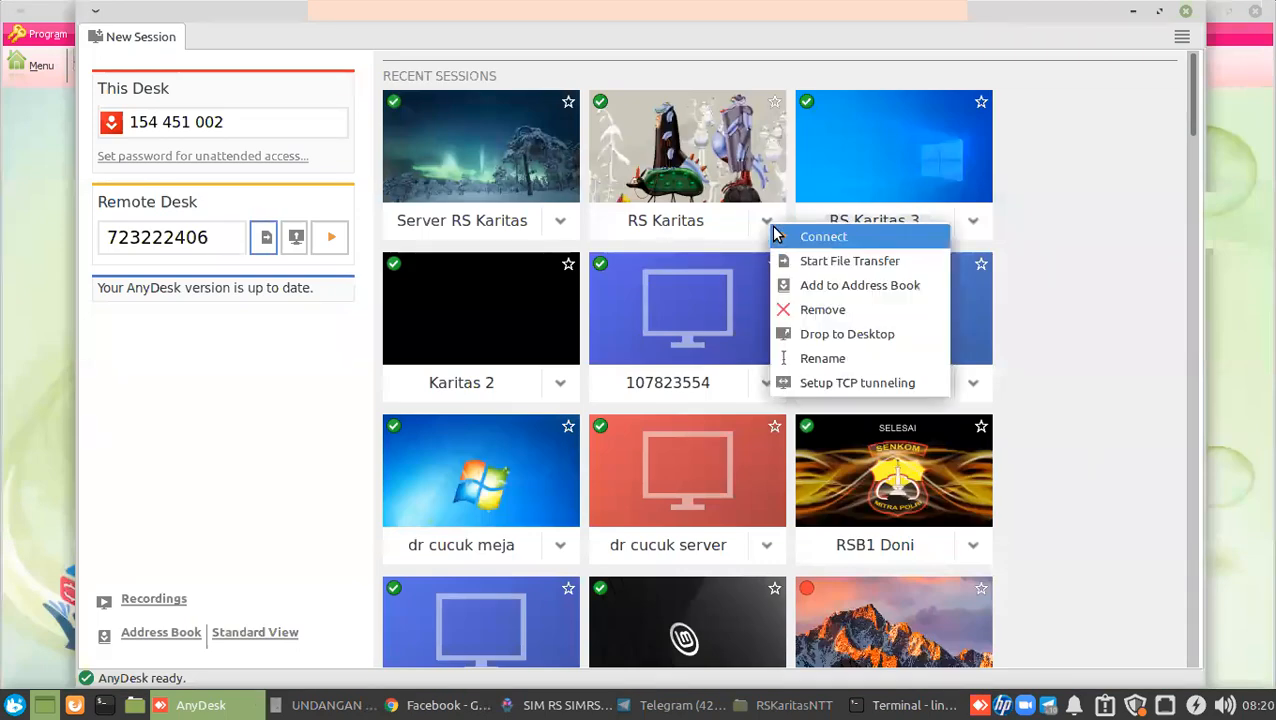
left_click(776, 234)
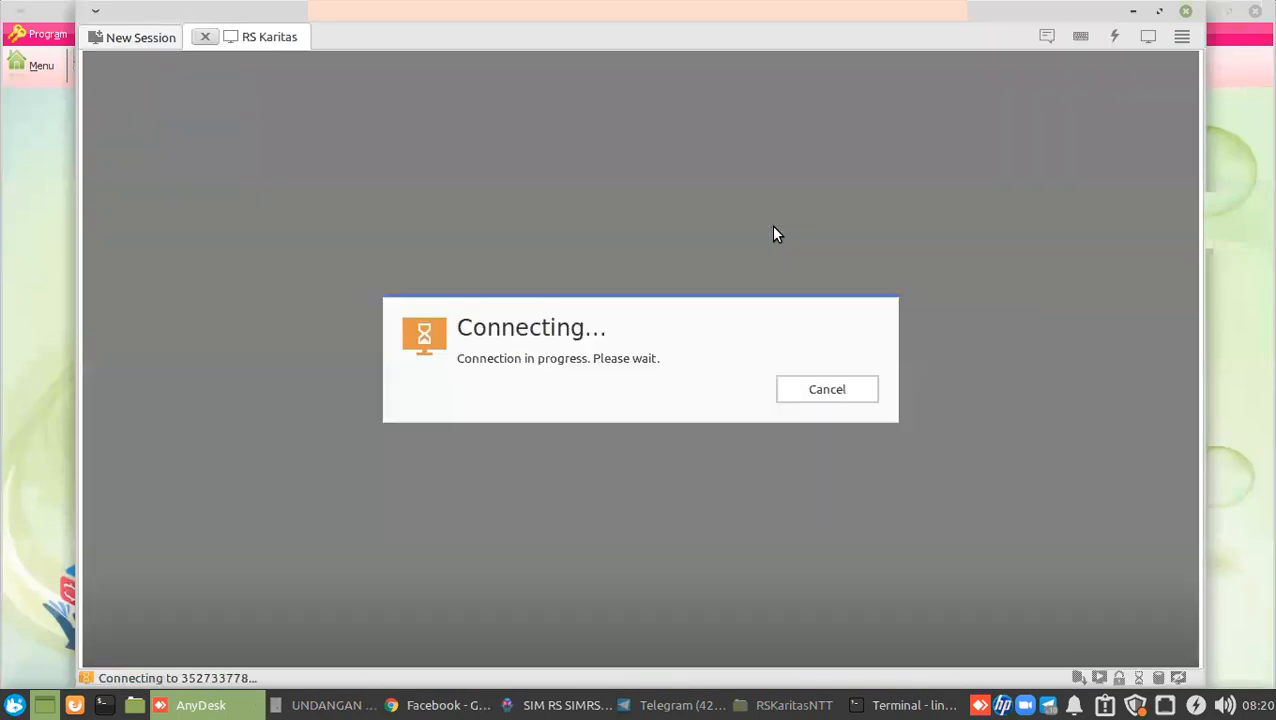
left_click(1156, 12)
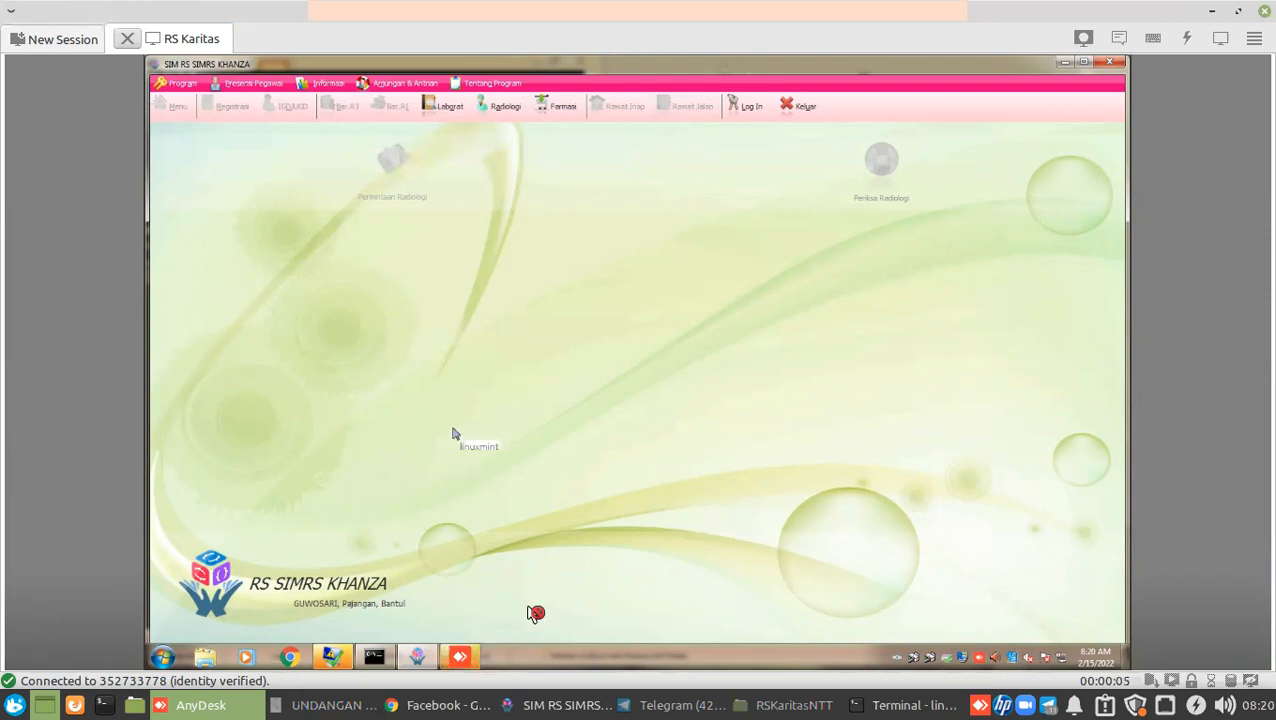
left_click(566, 705)
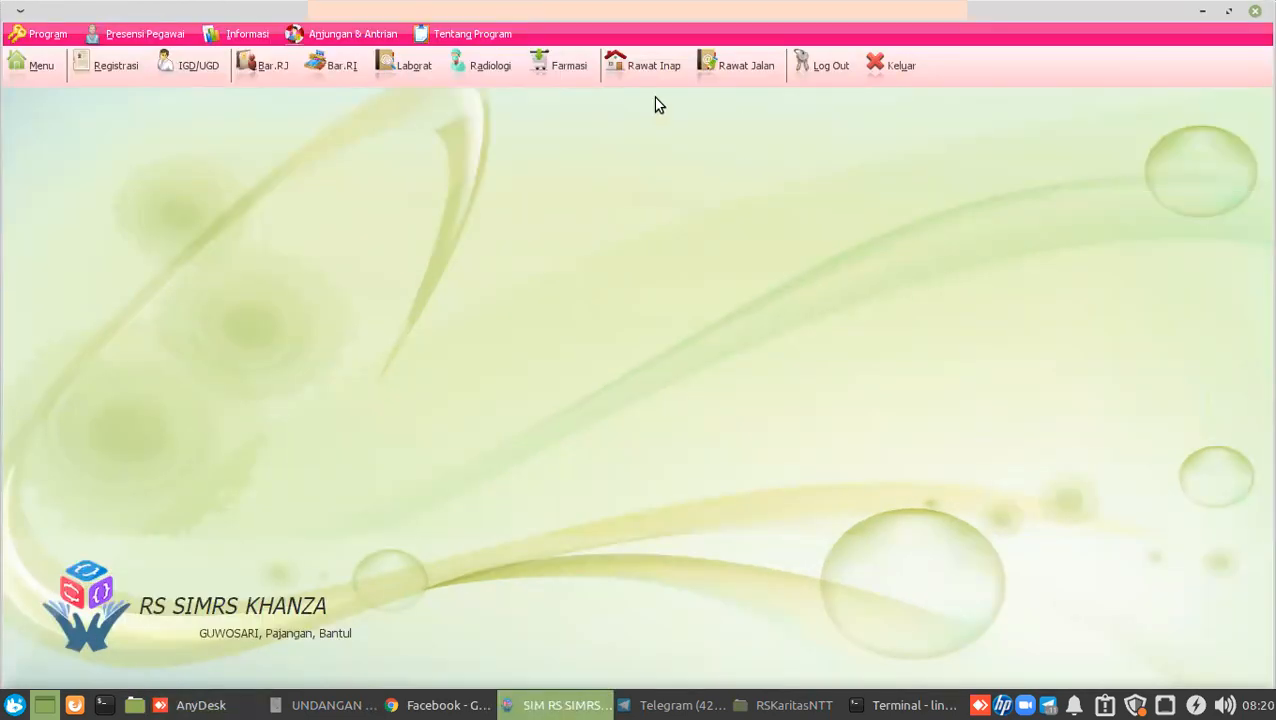
Log out of SIMRS Khanza to its login prompt and launch Text Editor via the 'text' search.
left_click(810, 74)
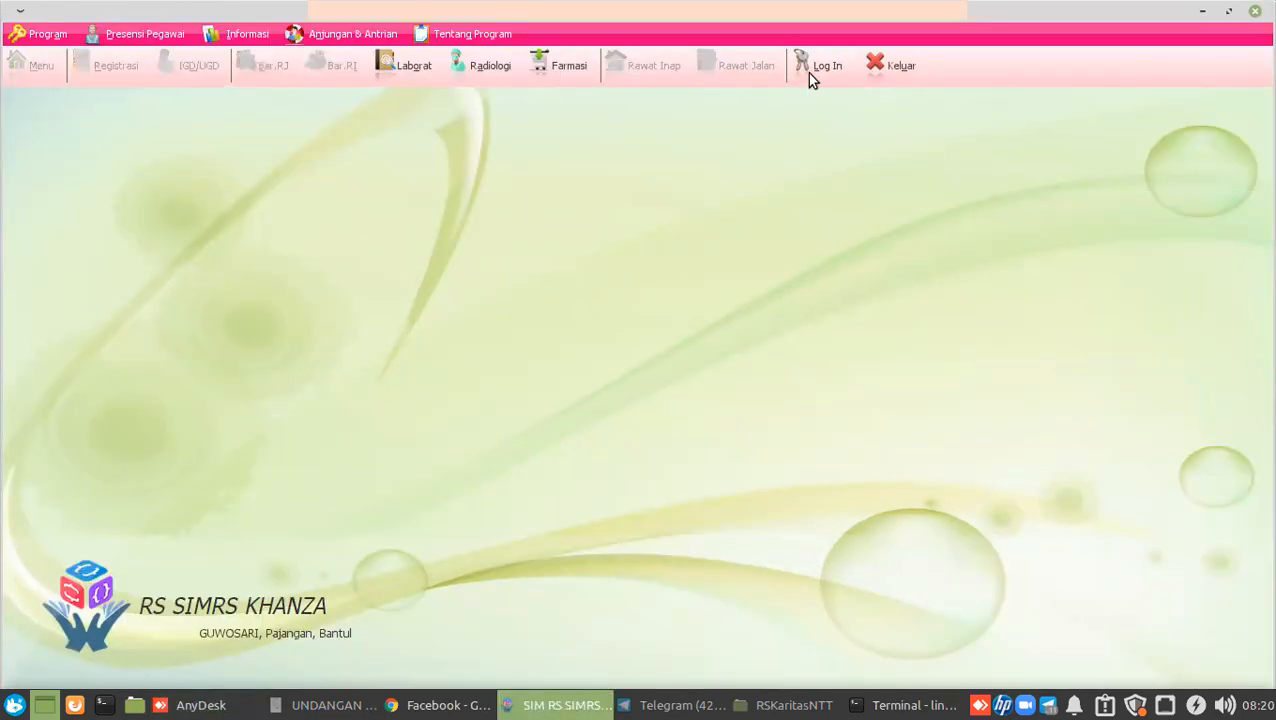
left_click(810, 74)
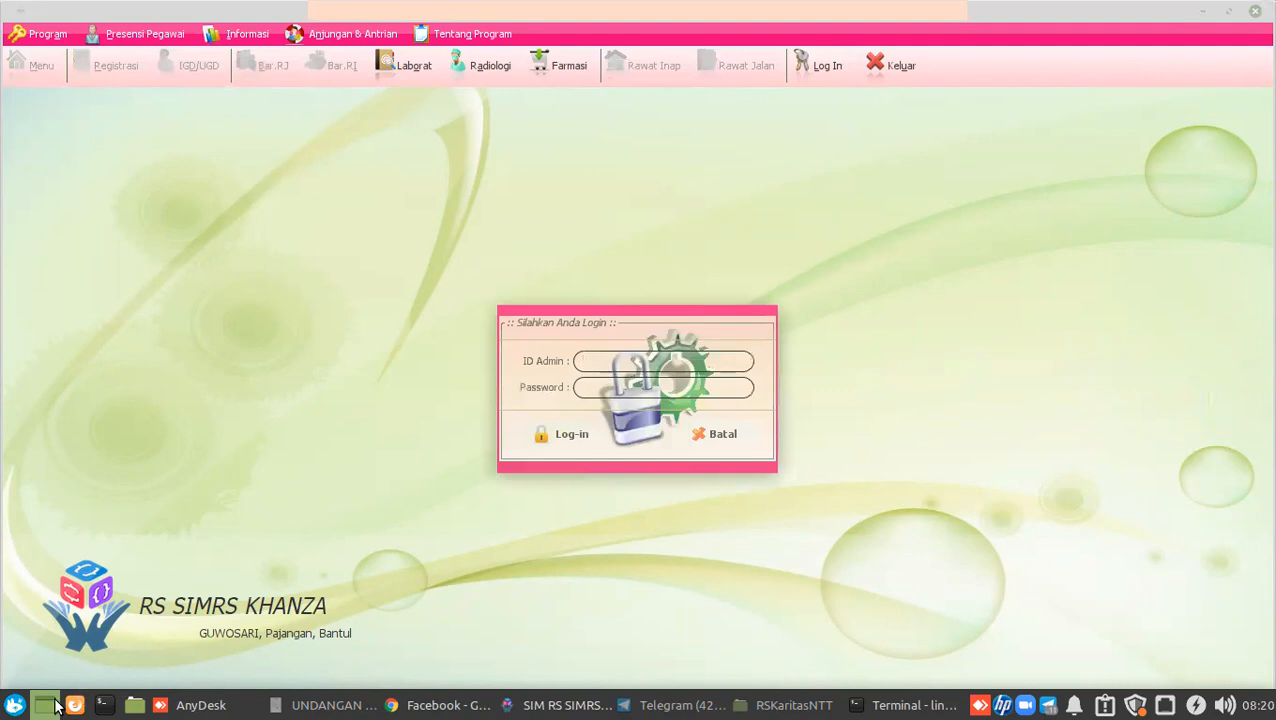
left_click(18, 704)
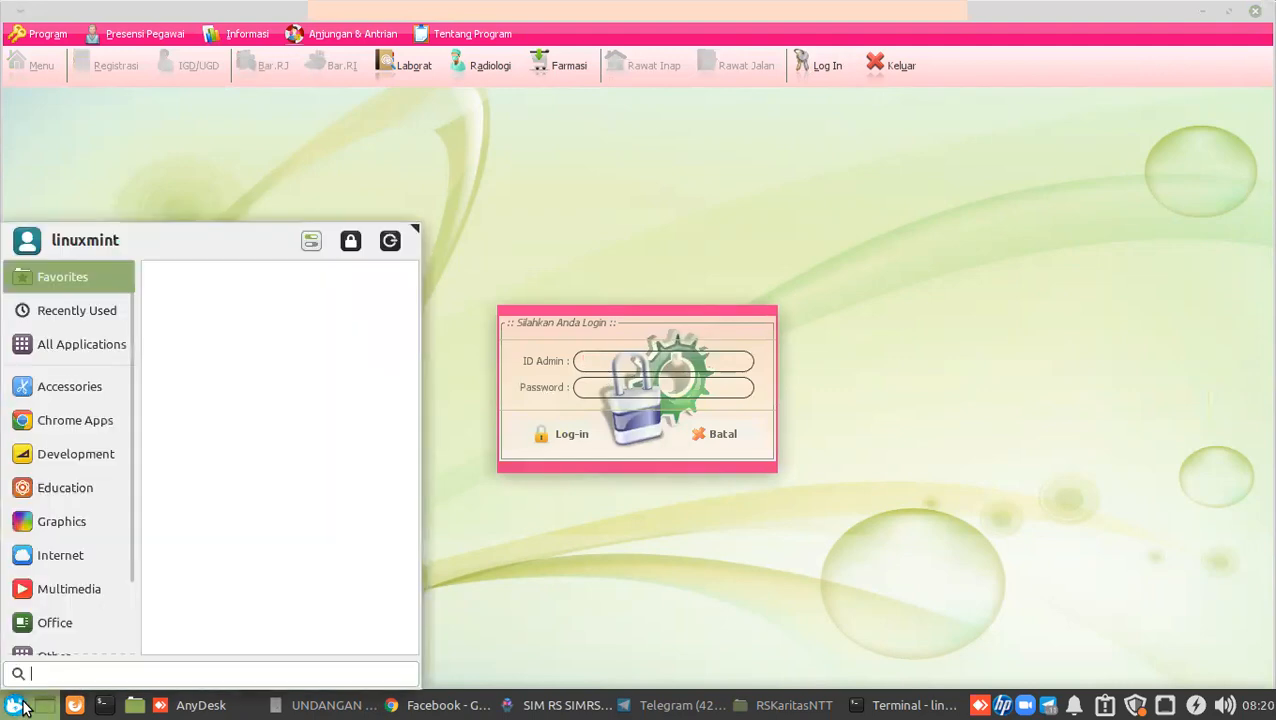
type("text")
left_click(66, 327)
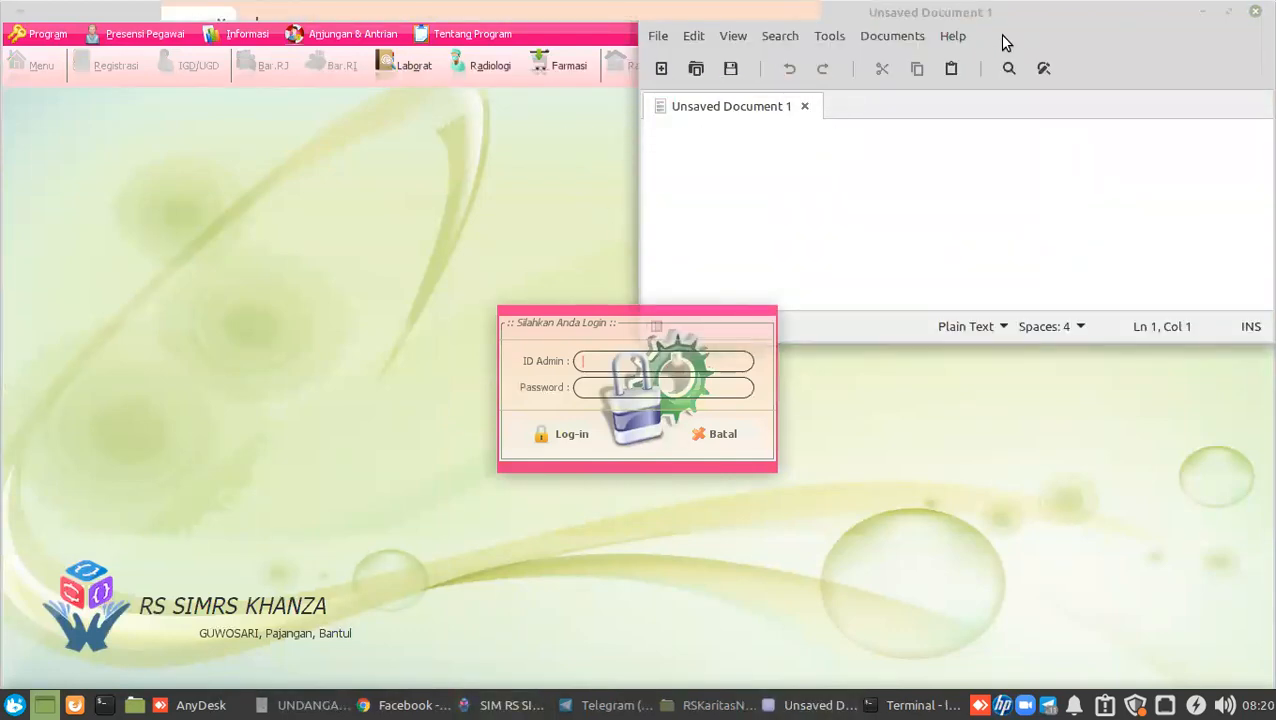
Note the SIMRS login ID and password on two lines in the Xed document.
left_click_drag(1007, 21, 1203, 255)
type("spv")
key("Return")
type("server")
key("Return")
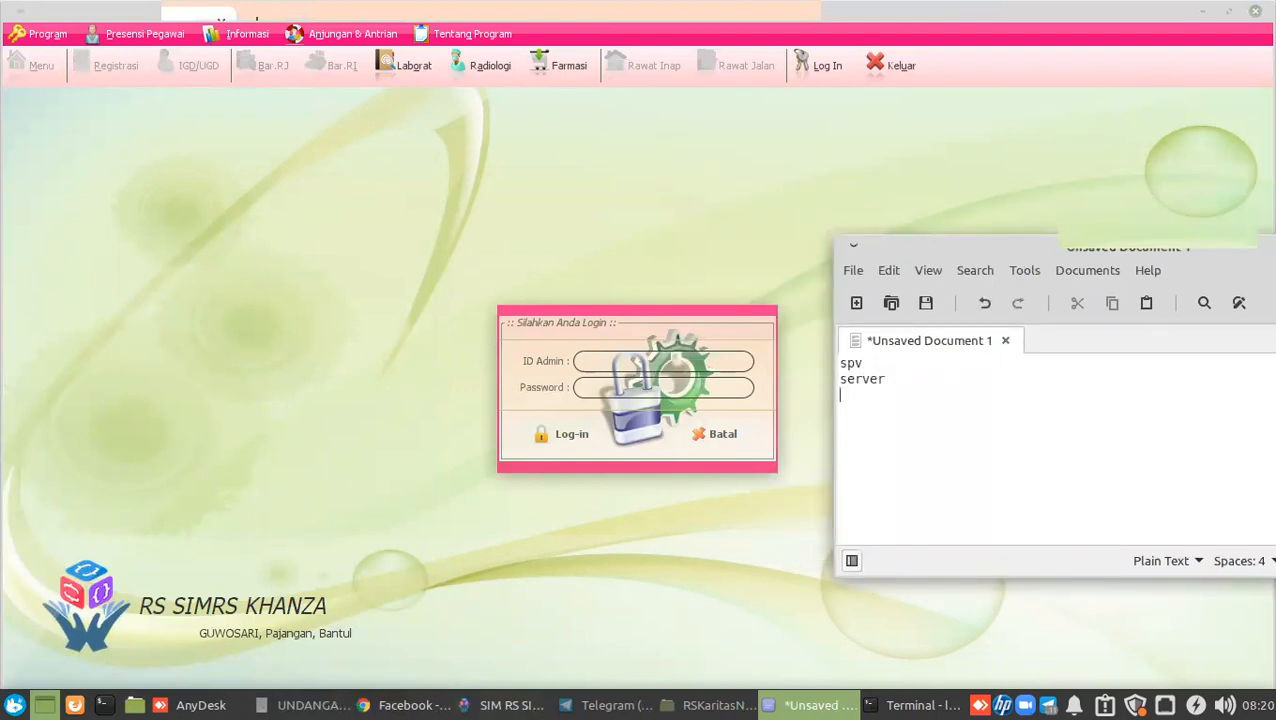
Enter the credentials to log into local SIMRS Khanza, then bring AnyDesk forward.
left_click(530, 469)
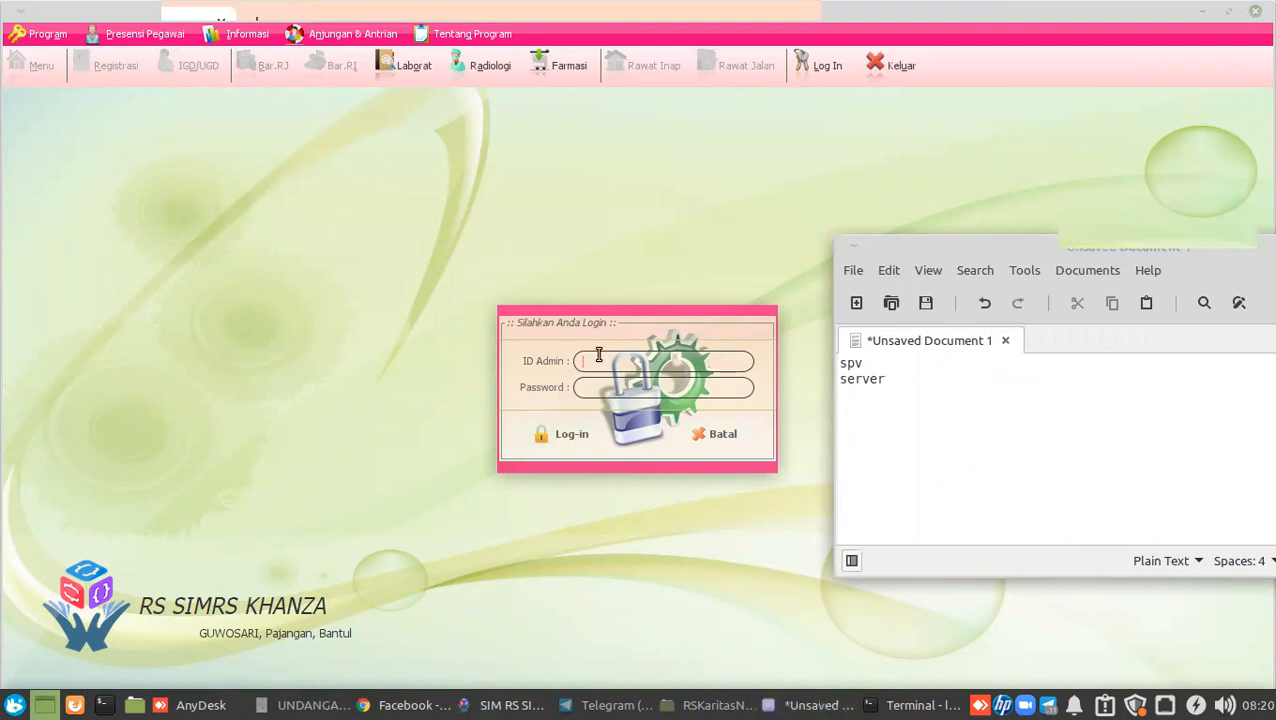
type("spv serve")
left_click(565, 434)
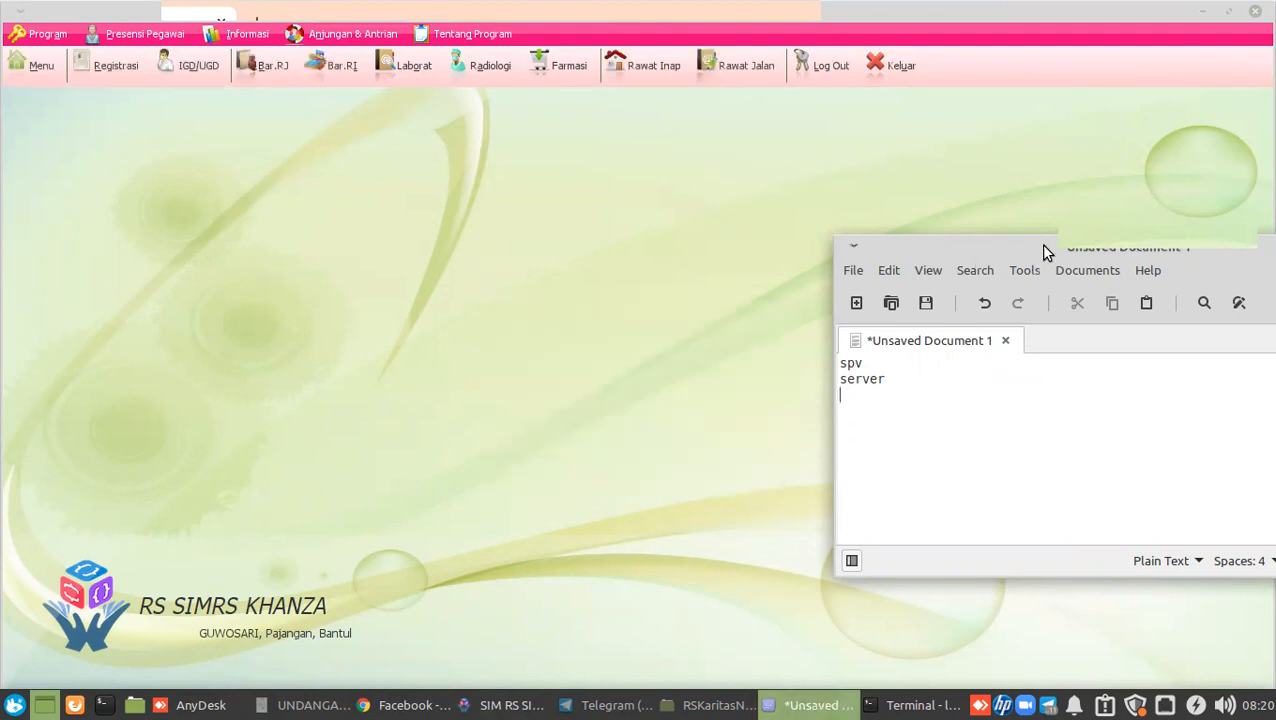
left_click_drag(1043, 252, 870, 338)
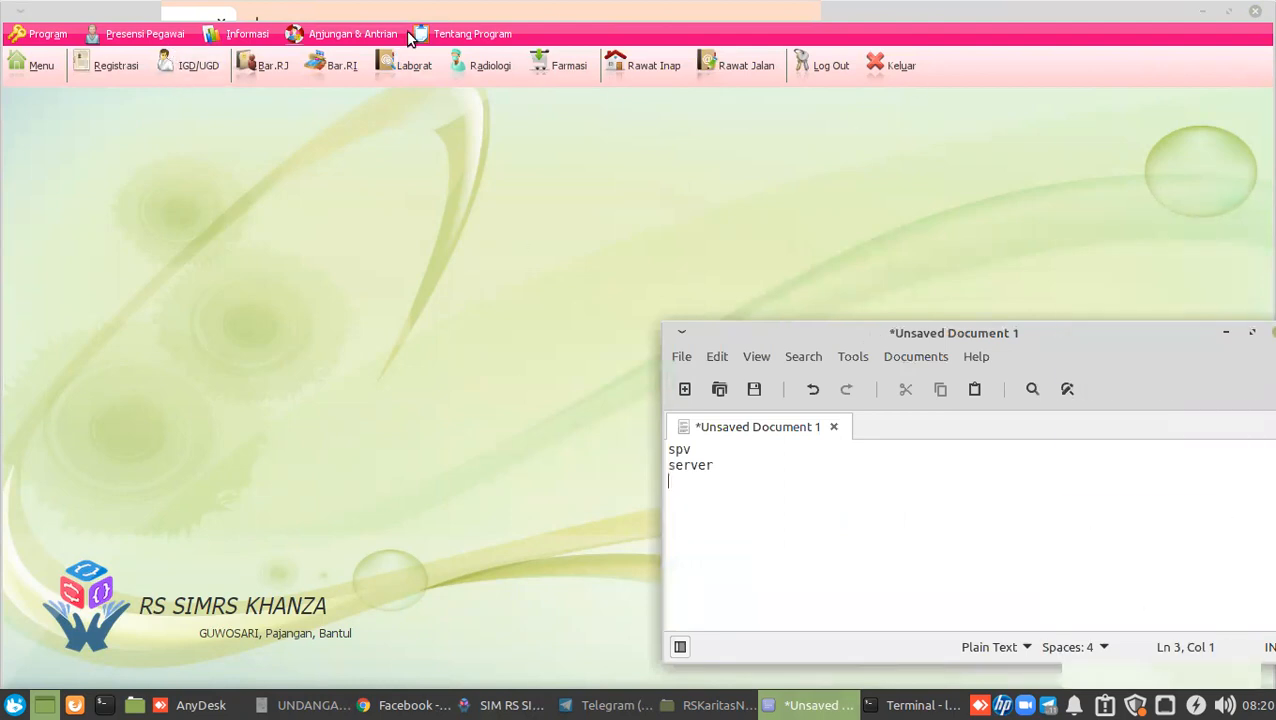
left_click(216, 705)
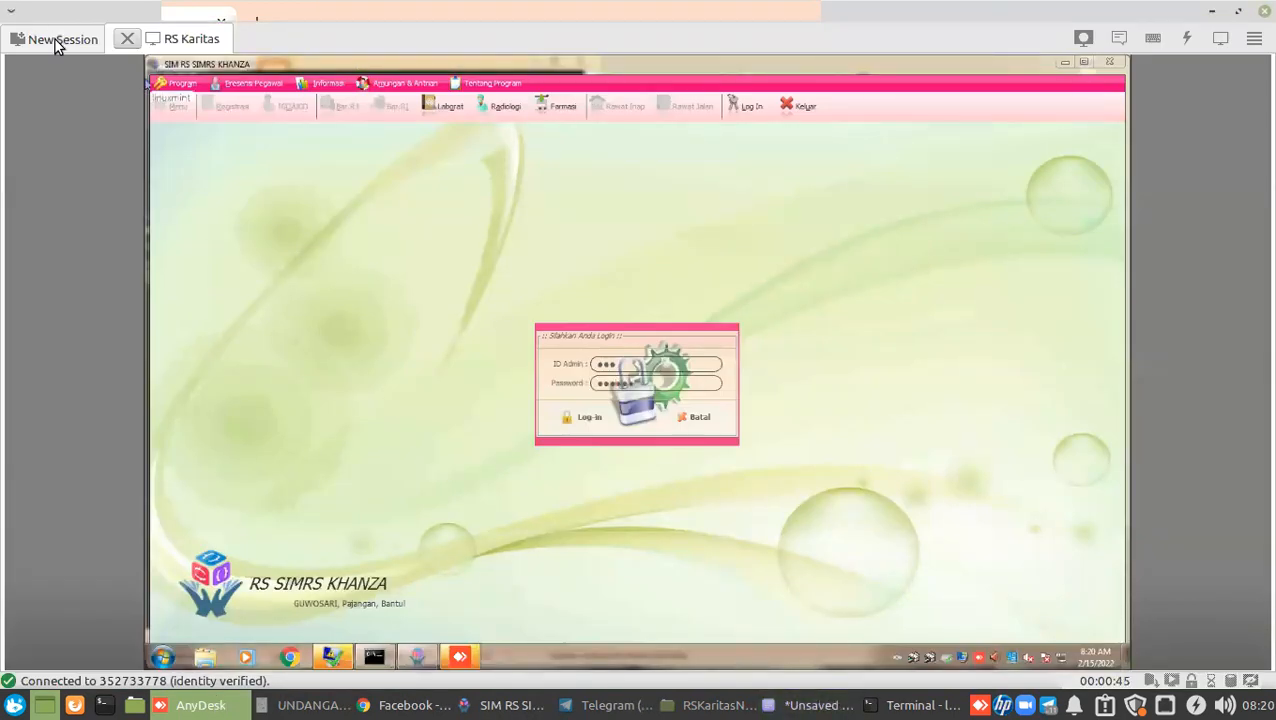
Connect to RS Karitas 3 and launch SIMKESKhanza on its remote desktop.
left_click(54, 38)
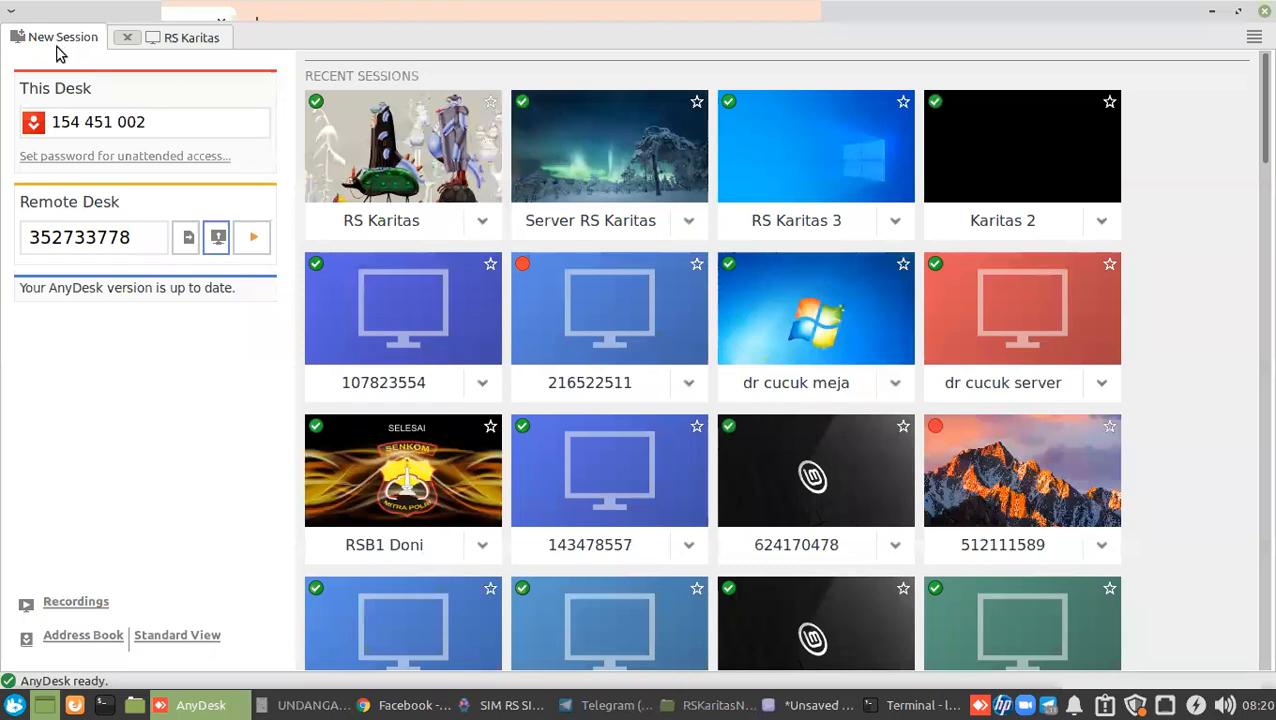
left_click(893, 223)
left_click(897, 236)
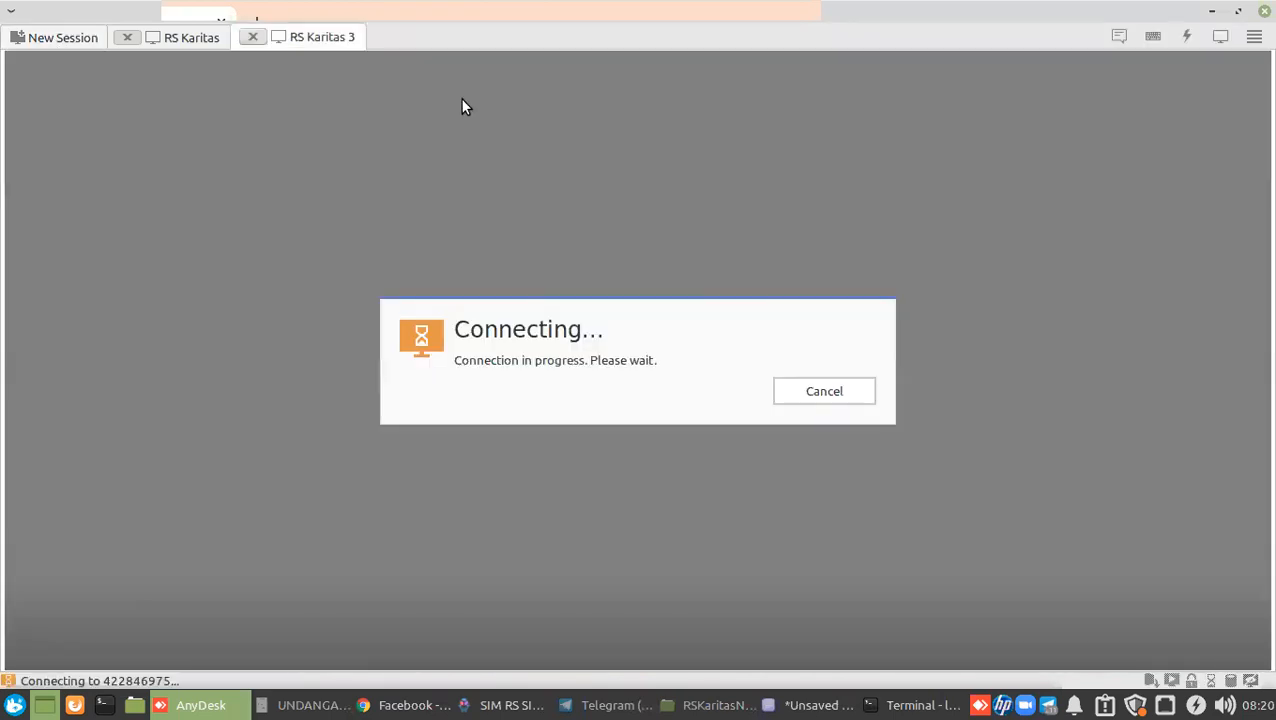
left_click(178, 39)
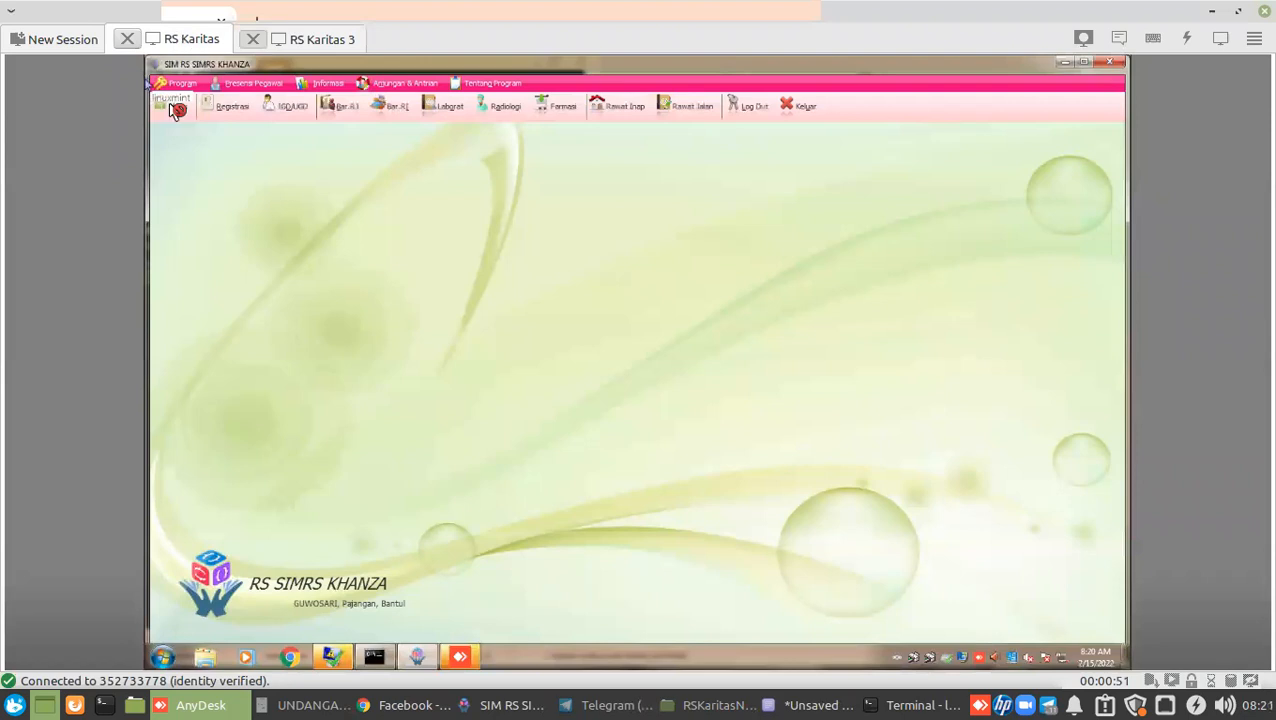
left_click(303, 40)
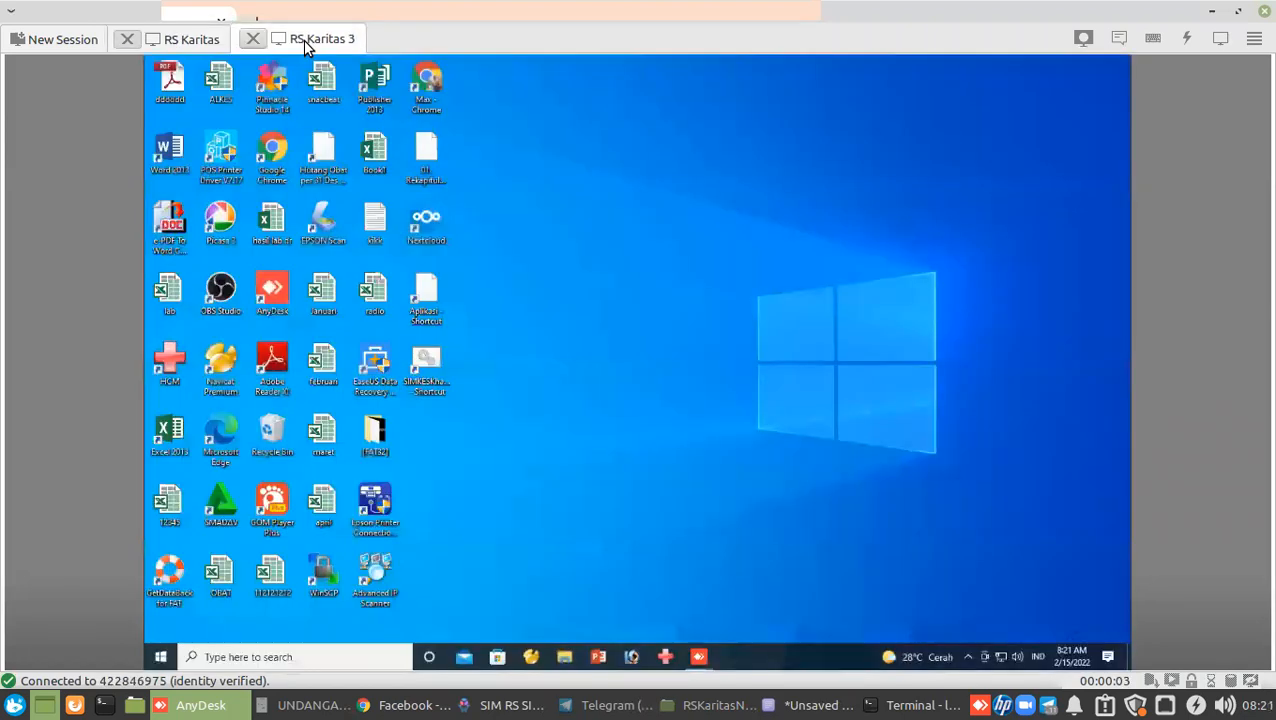
double_click(425, 382)
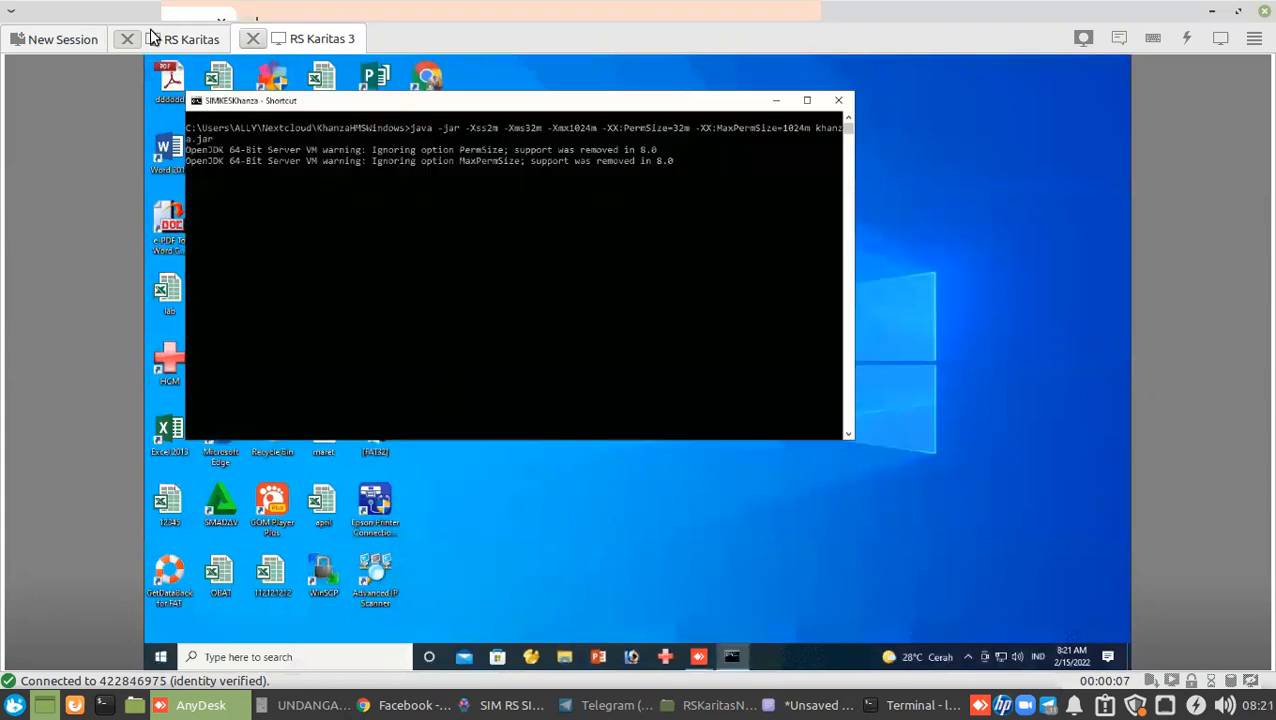
Connect to the Karitas 2 session from the recent sessions page.
left_click(54, 41)
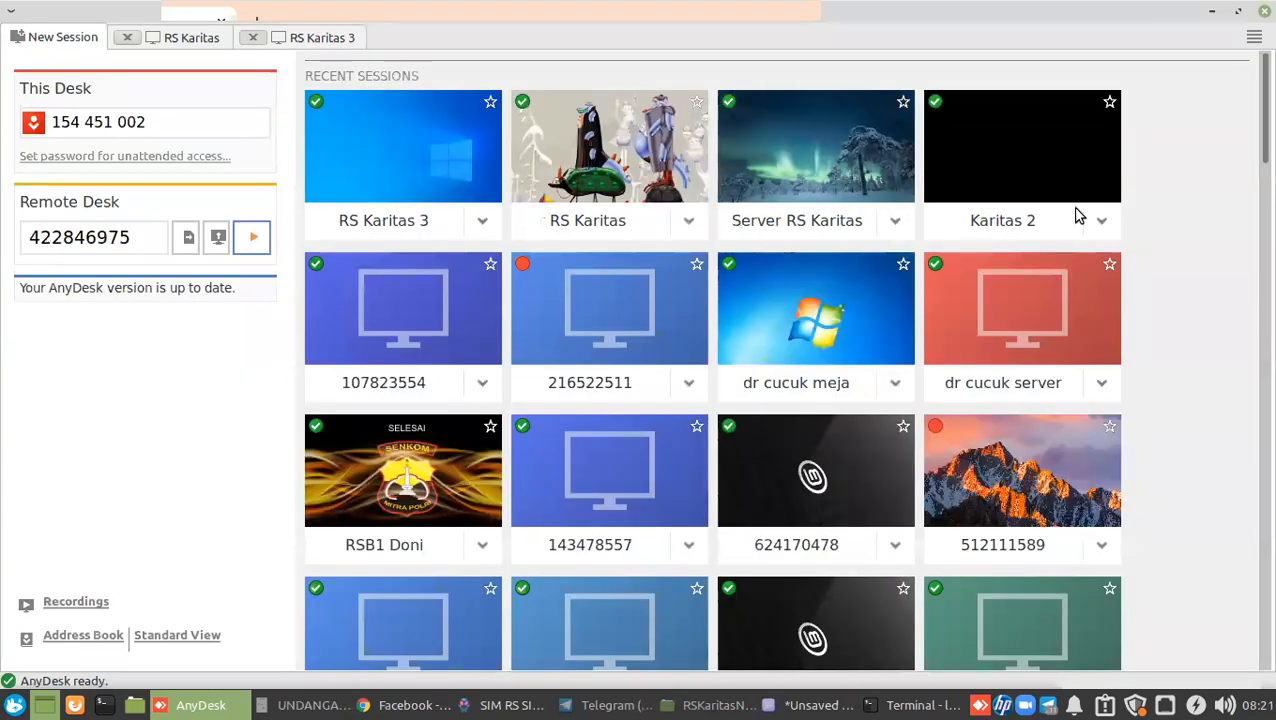
left_click(1100, 225)
left_click(1095, 236)
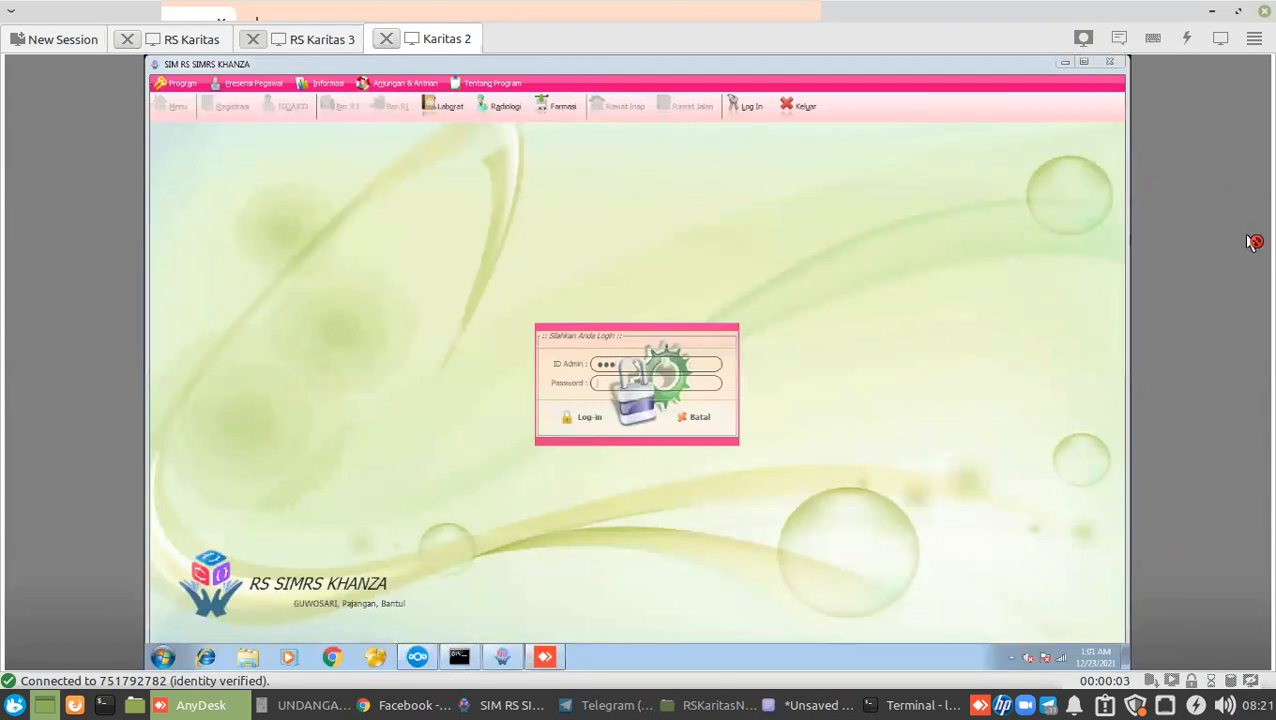
Log into Karitas 2's SIMRS Khanza after a failed attempt, then return to the local window.
type("•••••")
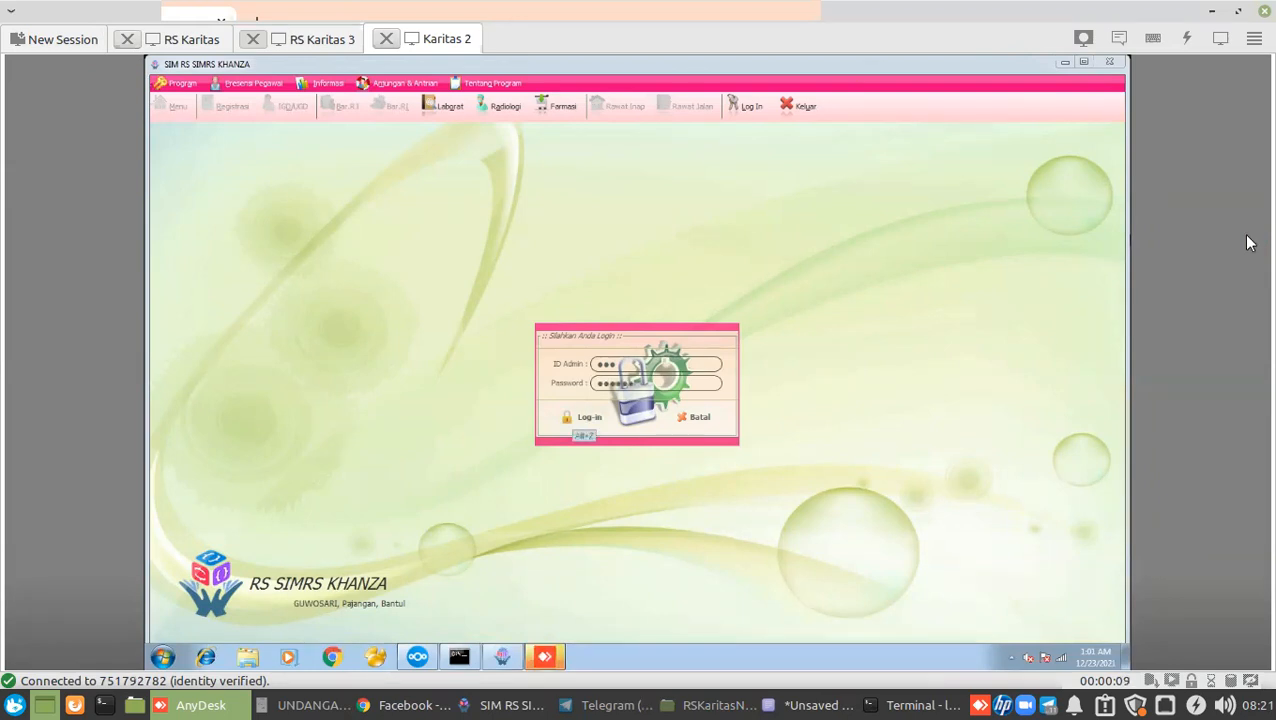
key("Return")
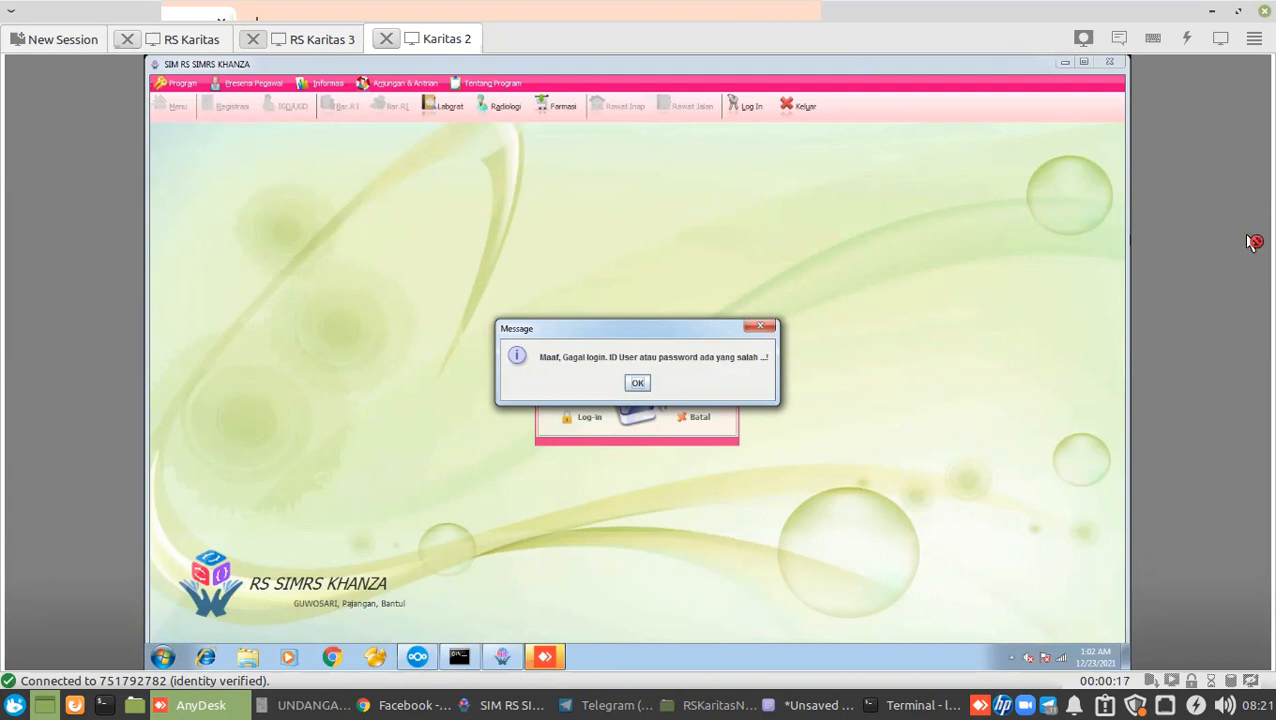
key("Return")
type("epv")
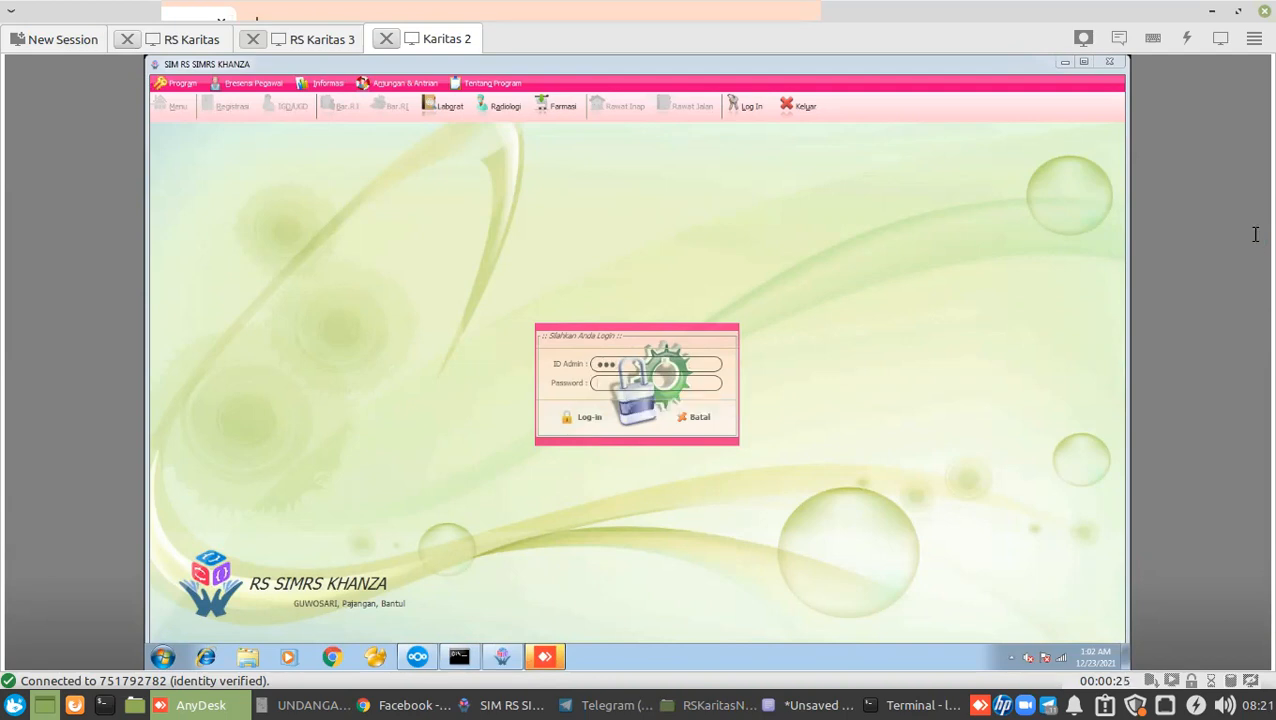
type("ers")
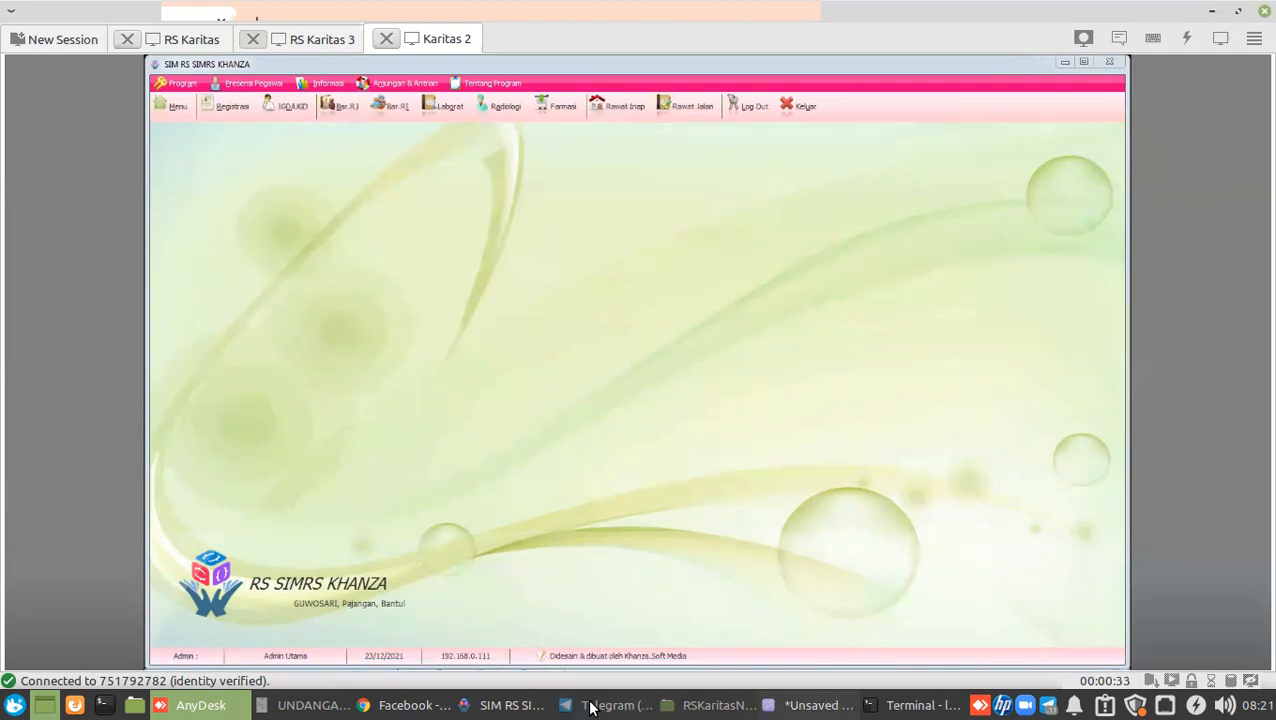
left_click(541, 705)
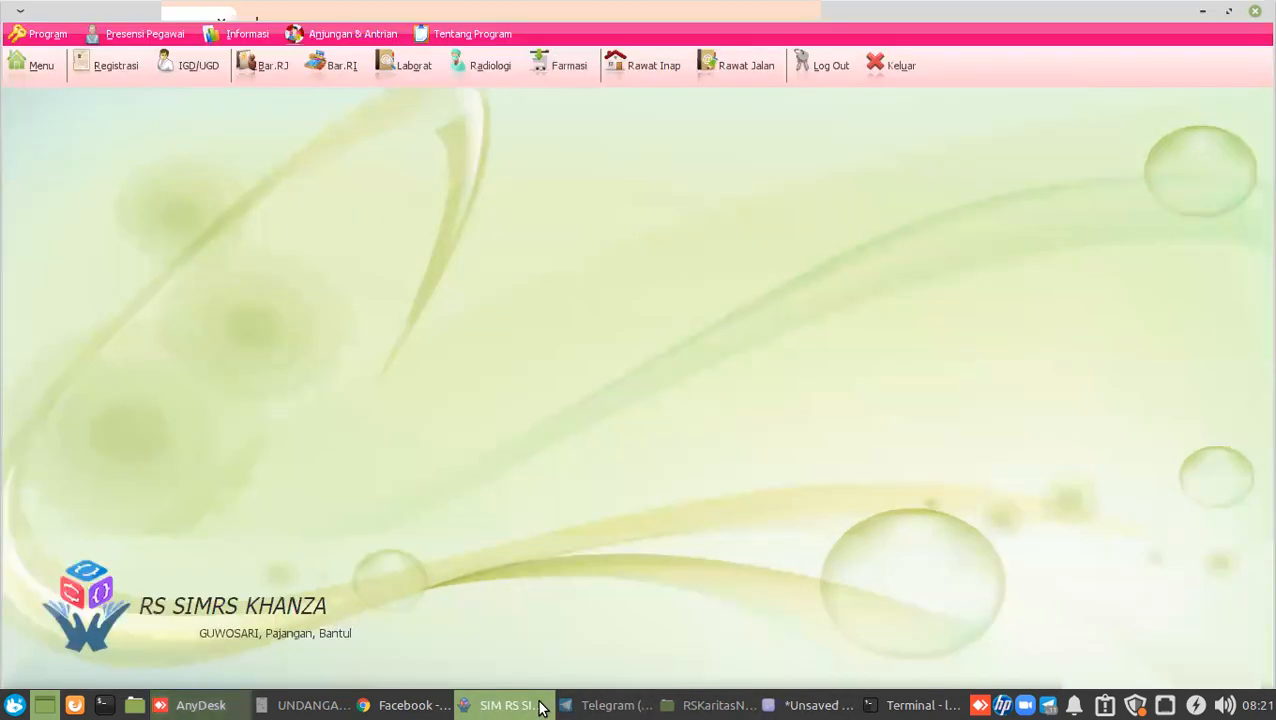
Register an existing patient today with the listed doctor at unit Bedah Syaraf.
left_click(113, 79)
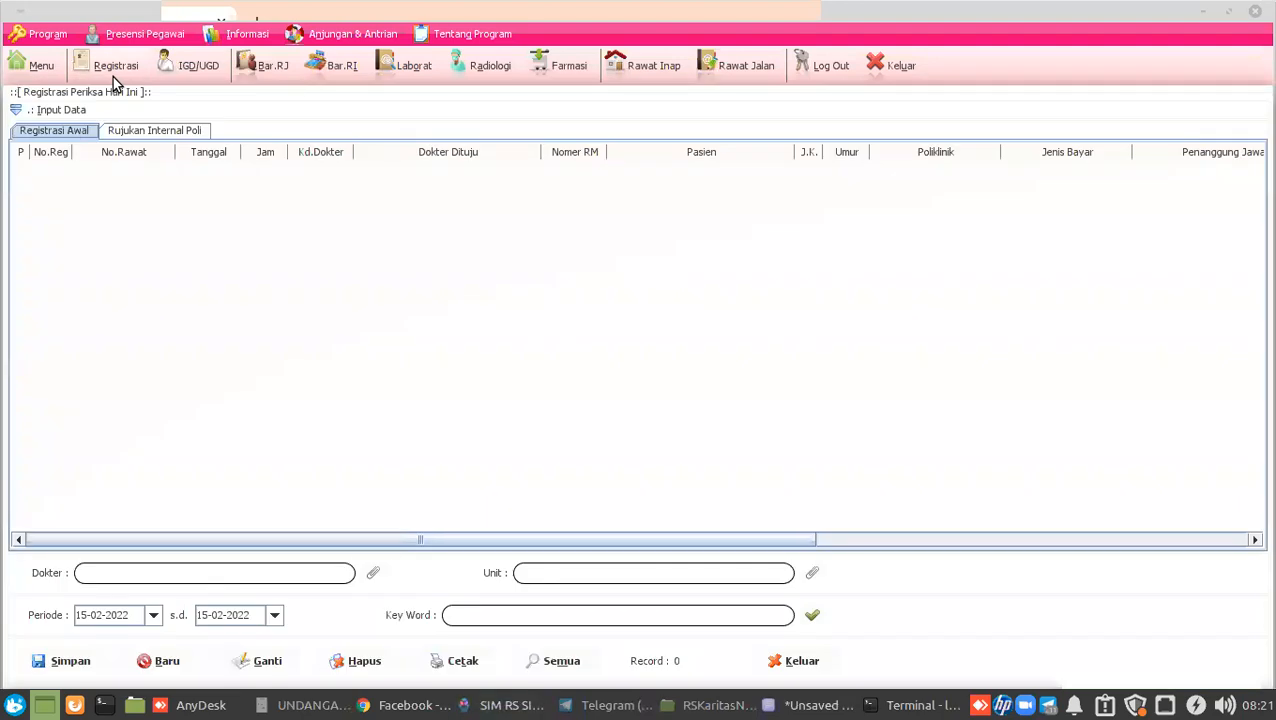
left_click(15, 110)
left_click(390, 206)
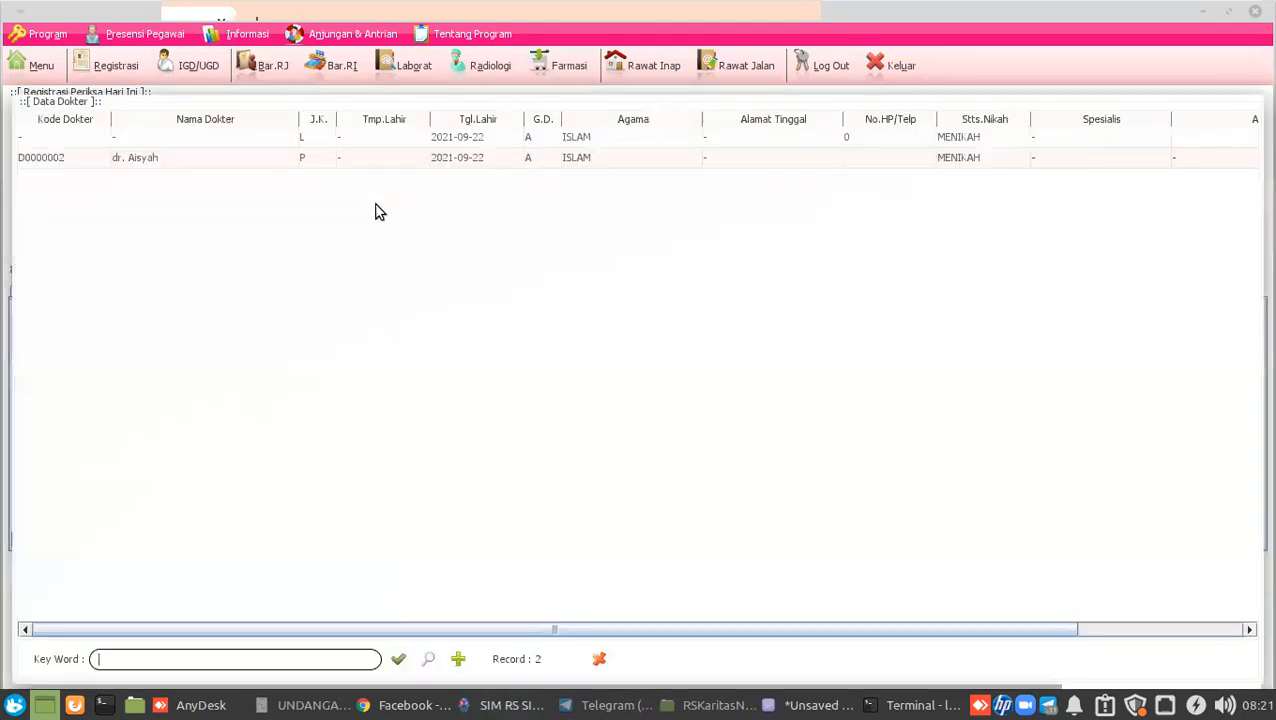
double_click(196, 163)
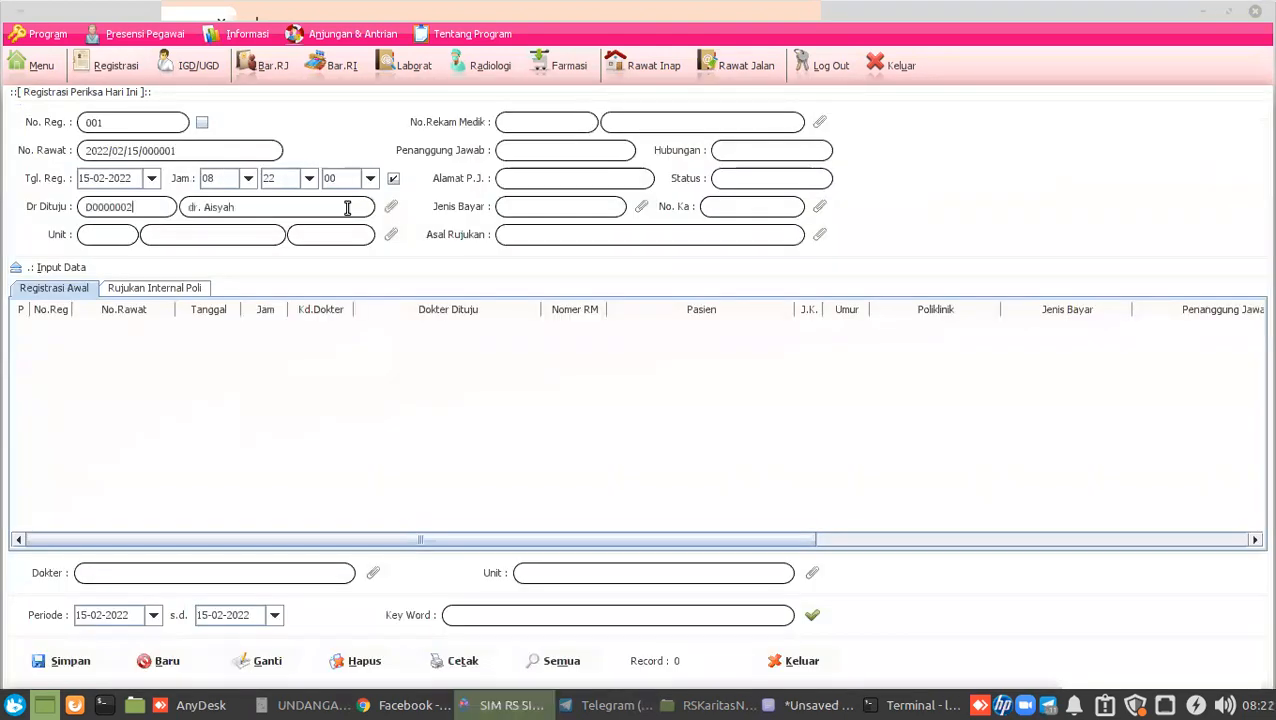
left_click(393, 246)
double_click(263, 216)
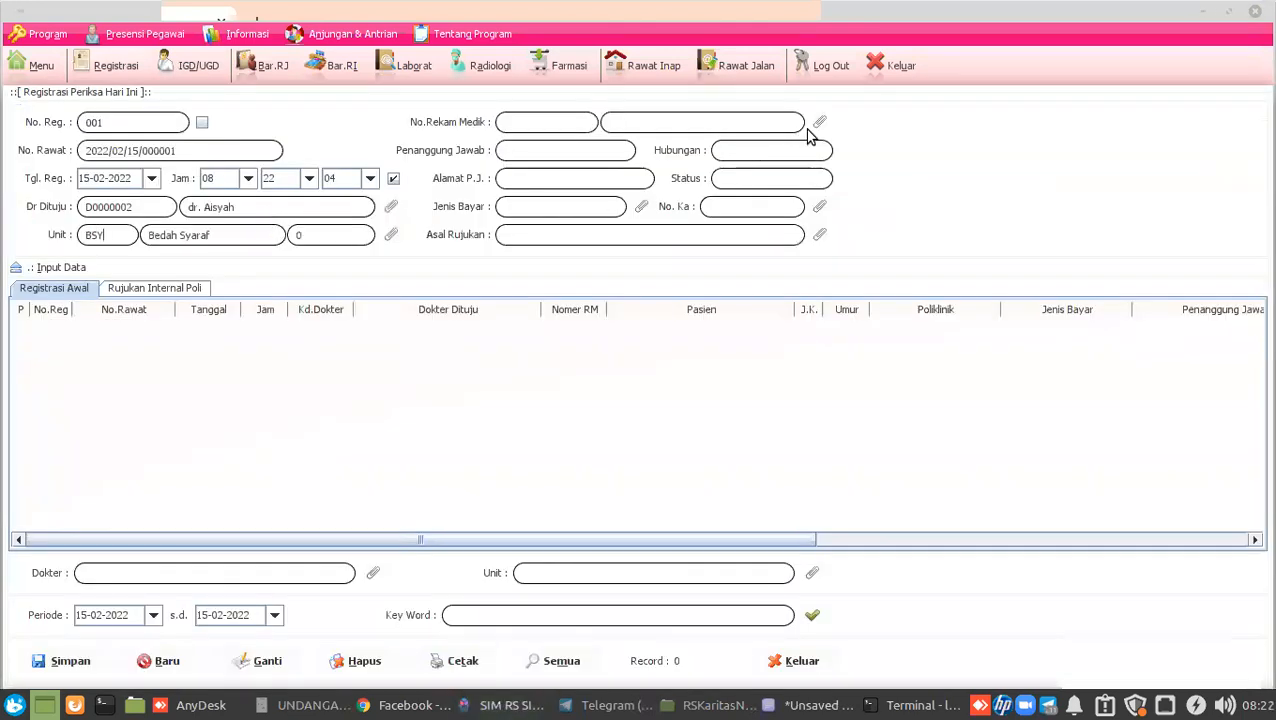
left_click(817, 123)
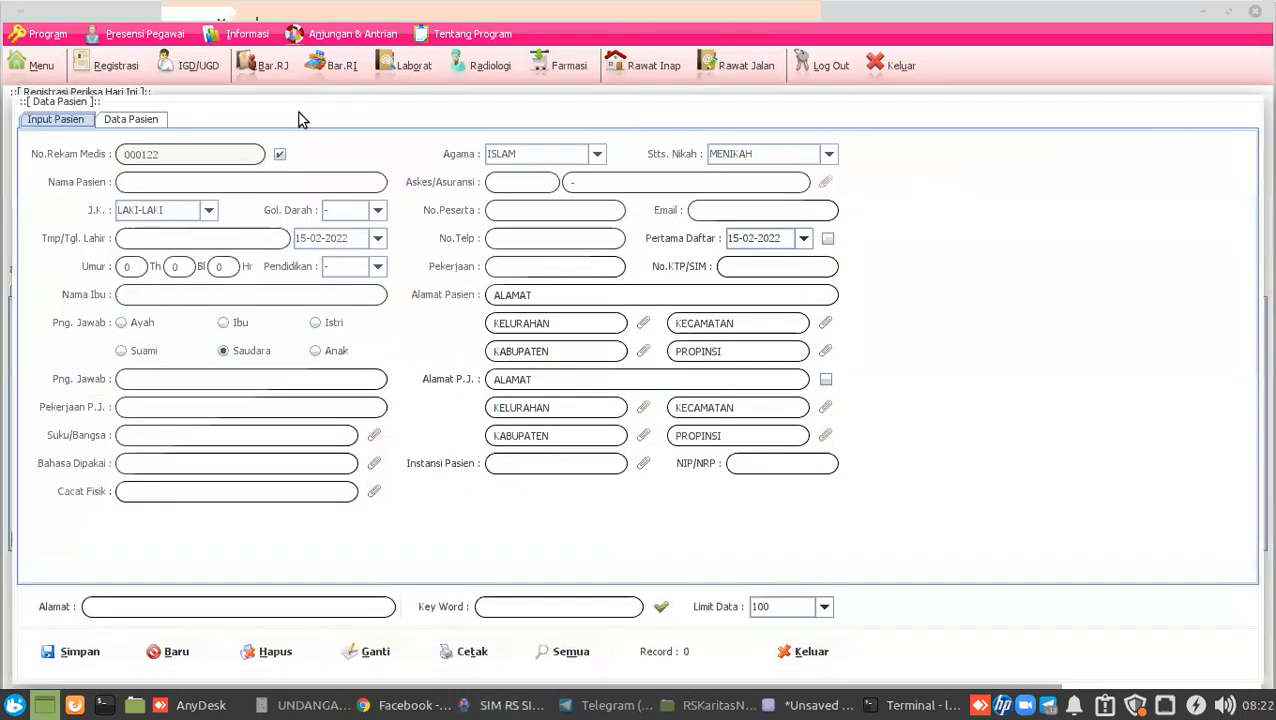
left_click(142, 124)
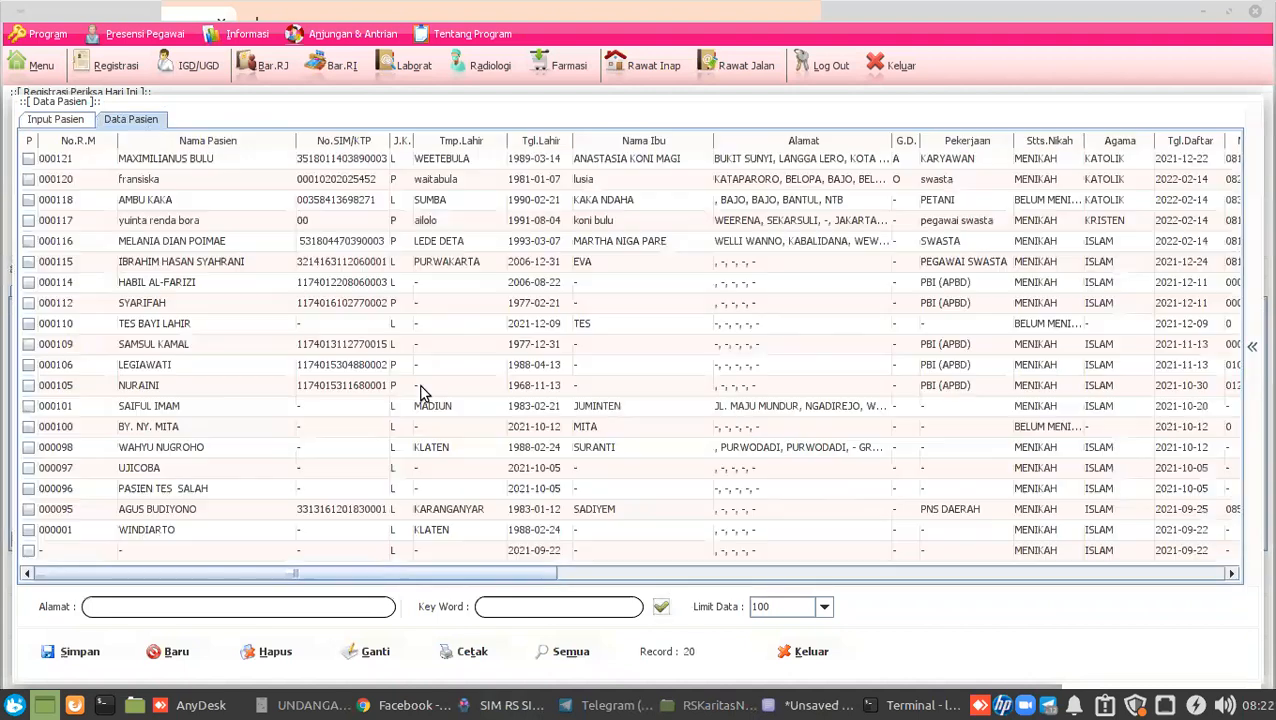
double_click(226, 346)
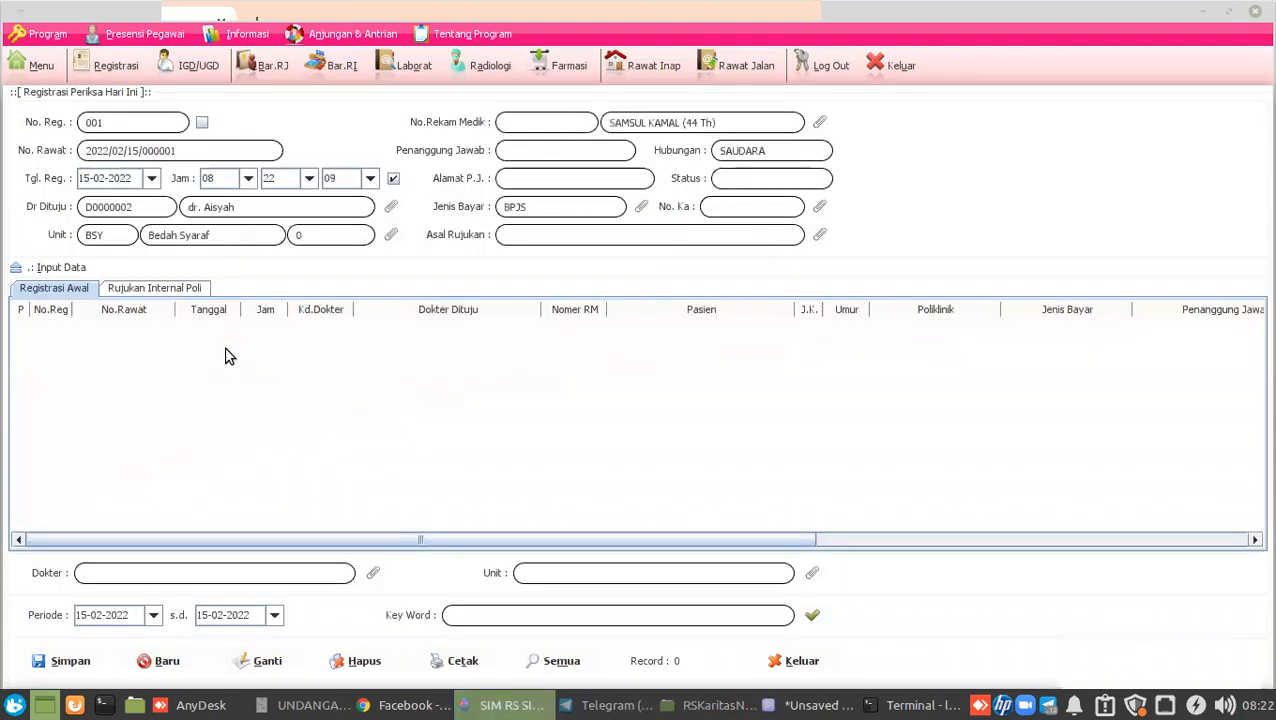
left_click(70, 663)
Register the first listed patient at INT Poli Penyakit Dalam, then switch to IGD/UGD registration.
left_click(821, 121)
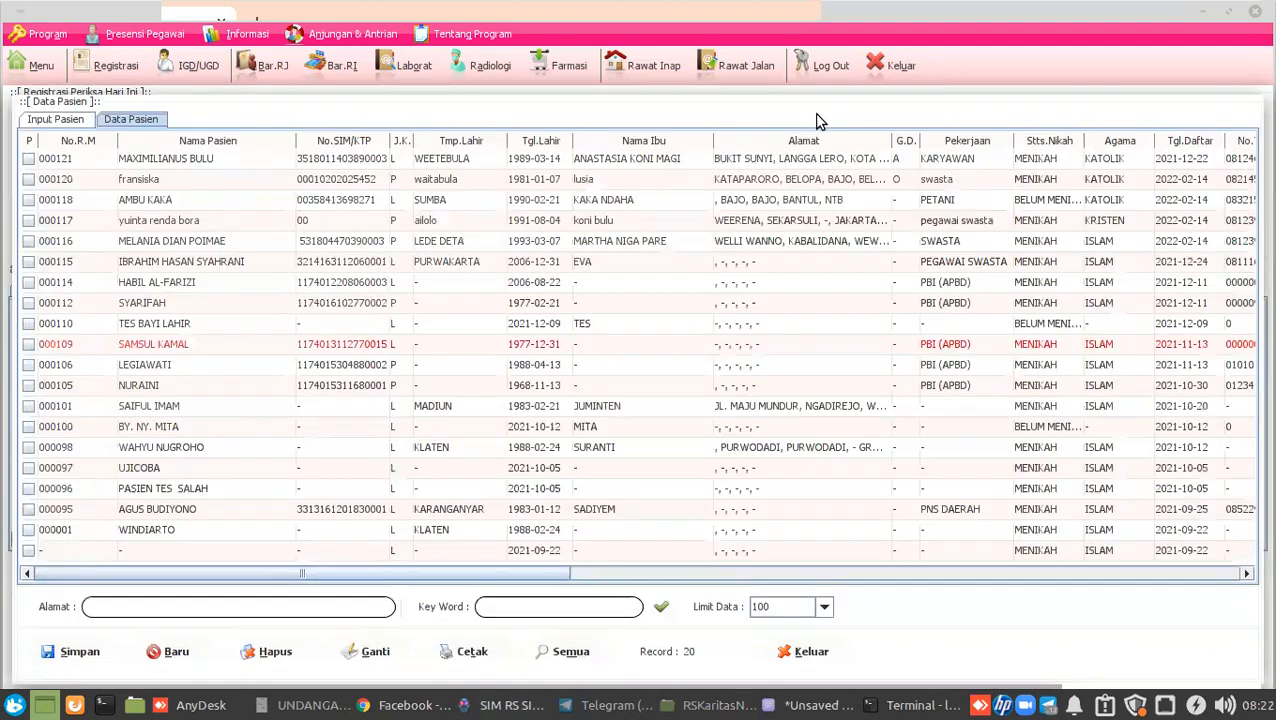
left_click(176, 164)
key("Return")
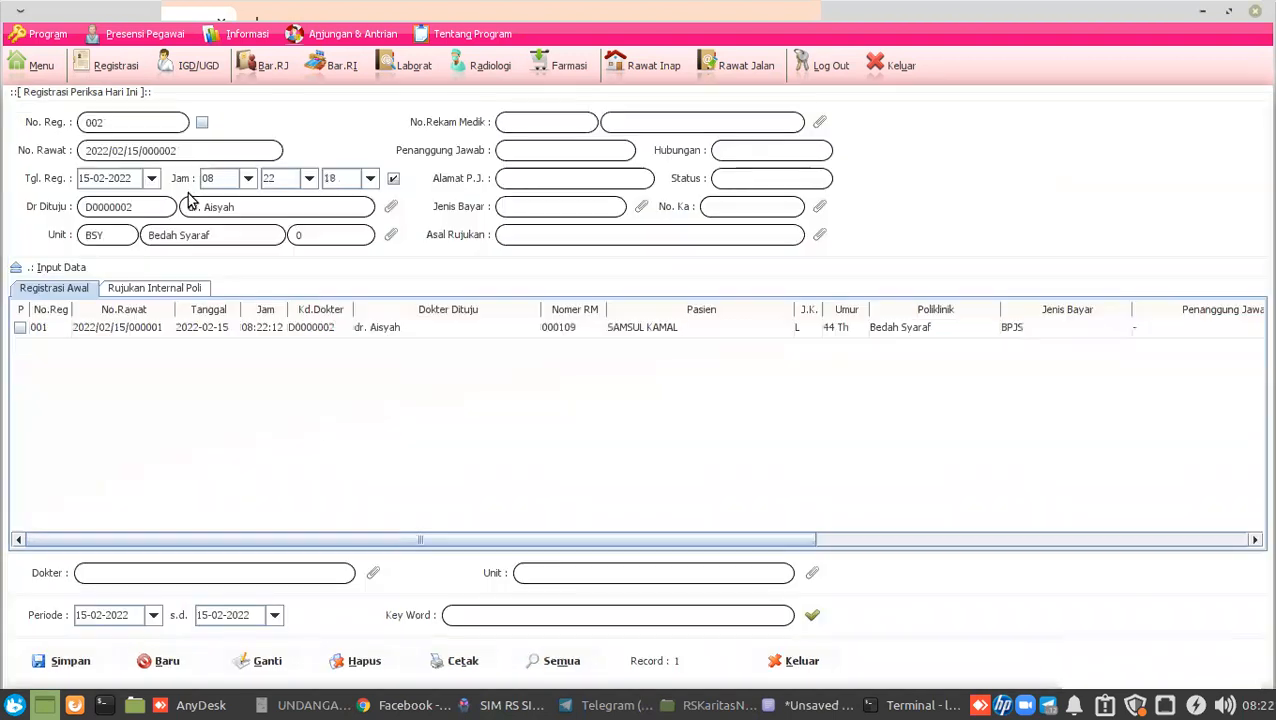
left_click(391, 234)
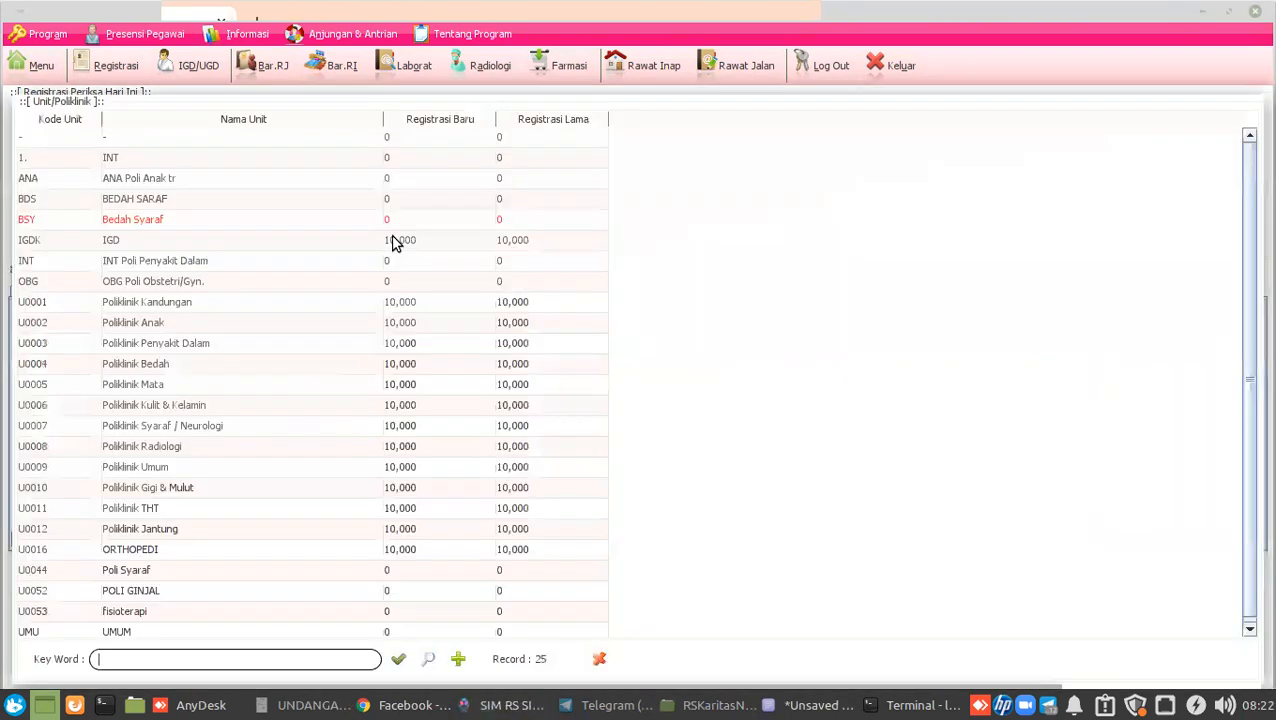
double_click(165, 260)
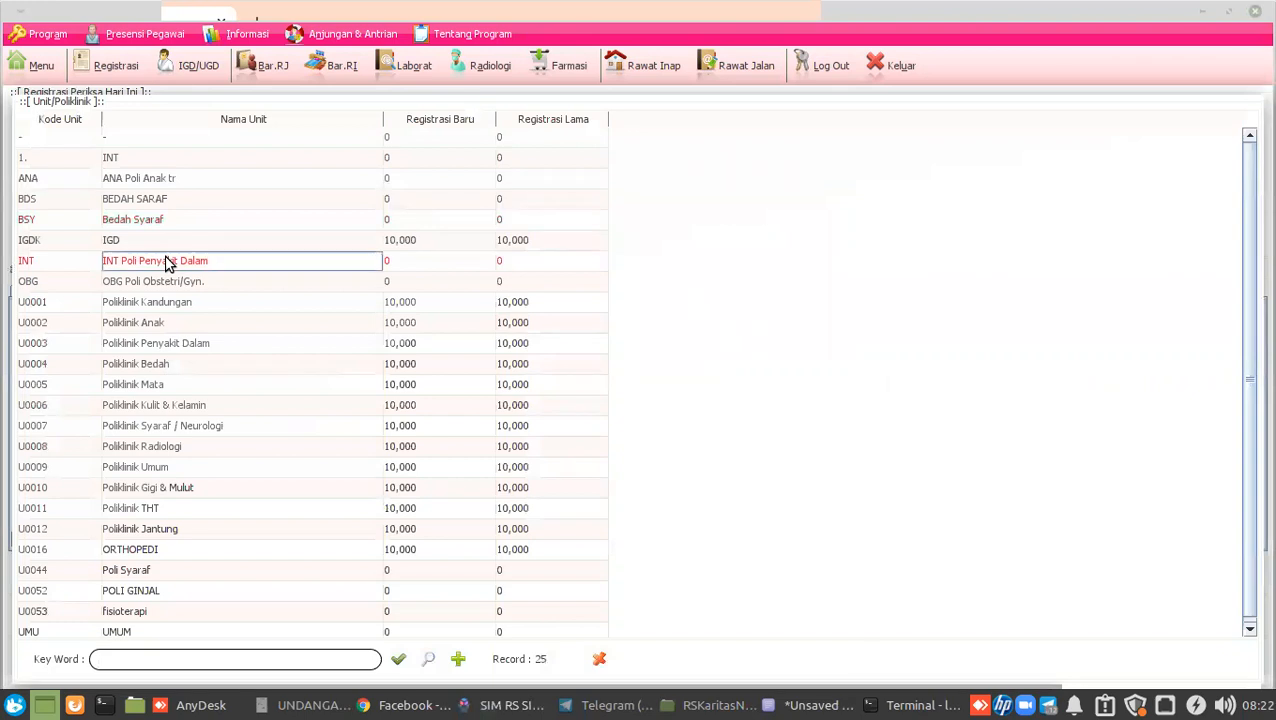
left_click(82, 665)
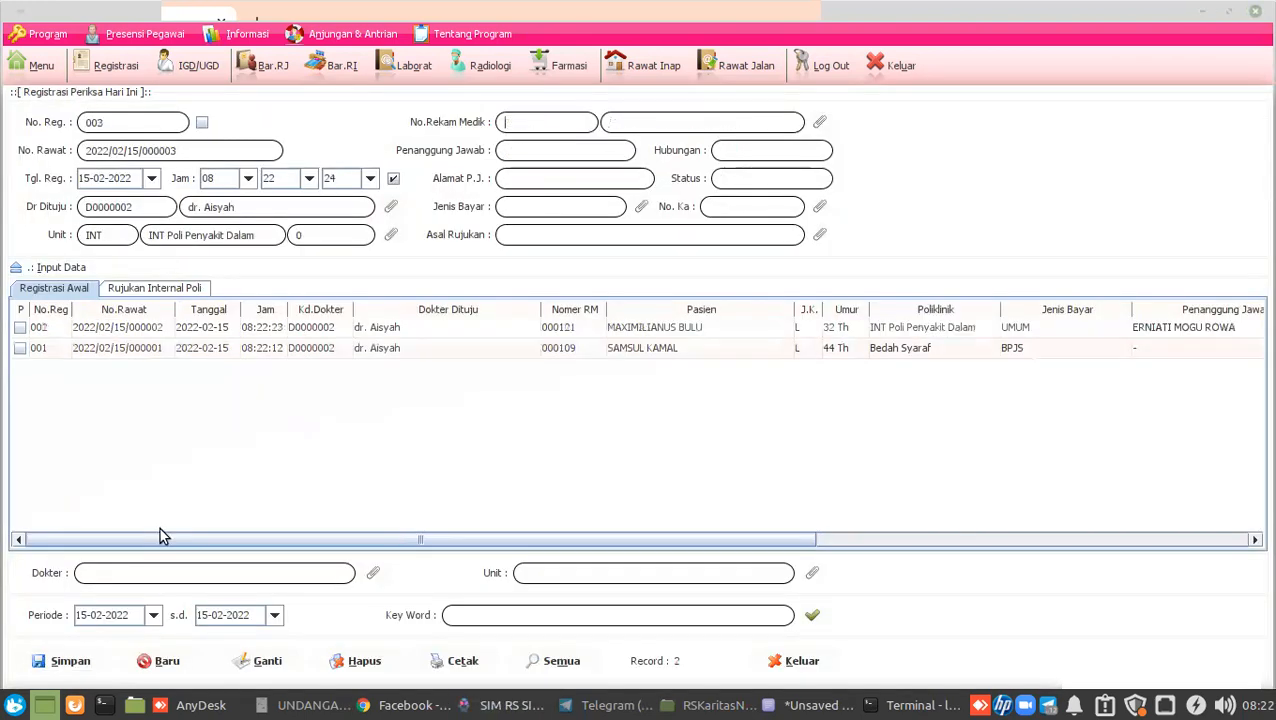
left_click(199, 66)
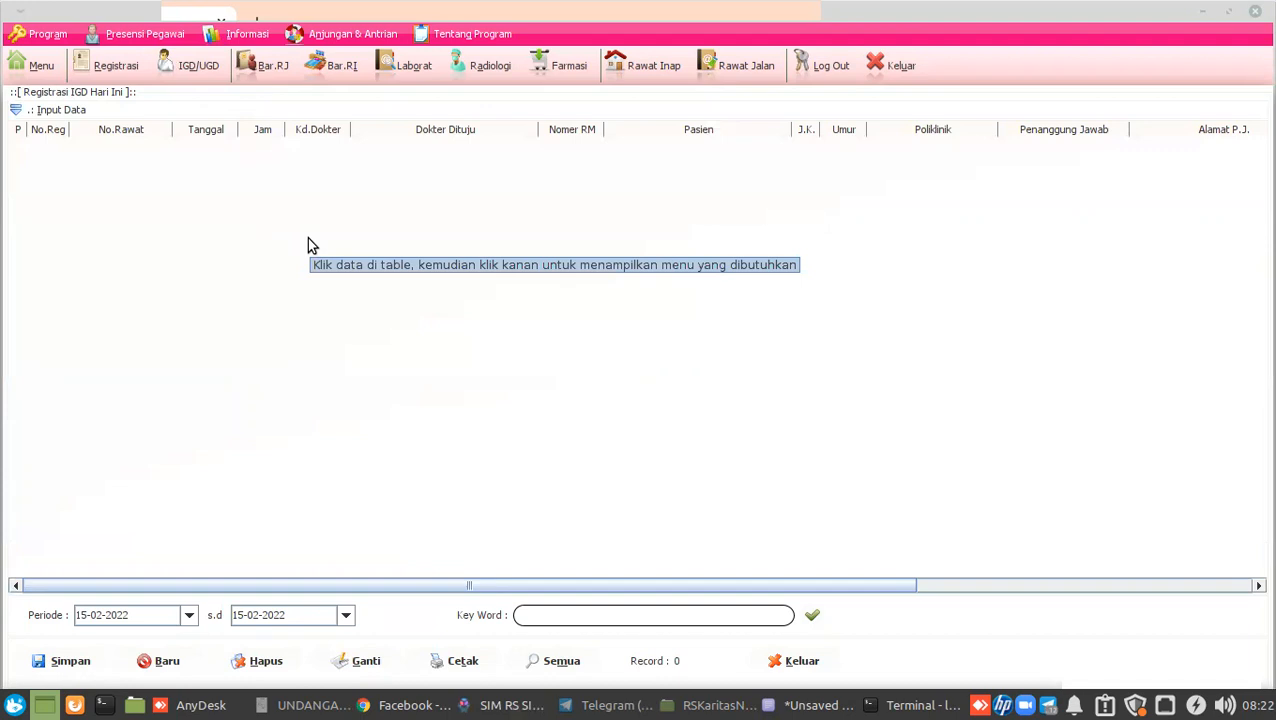
Start a new IGD registration with doctor and patient, save, and dismiss the inpatient warning.
left_click(160, 661)
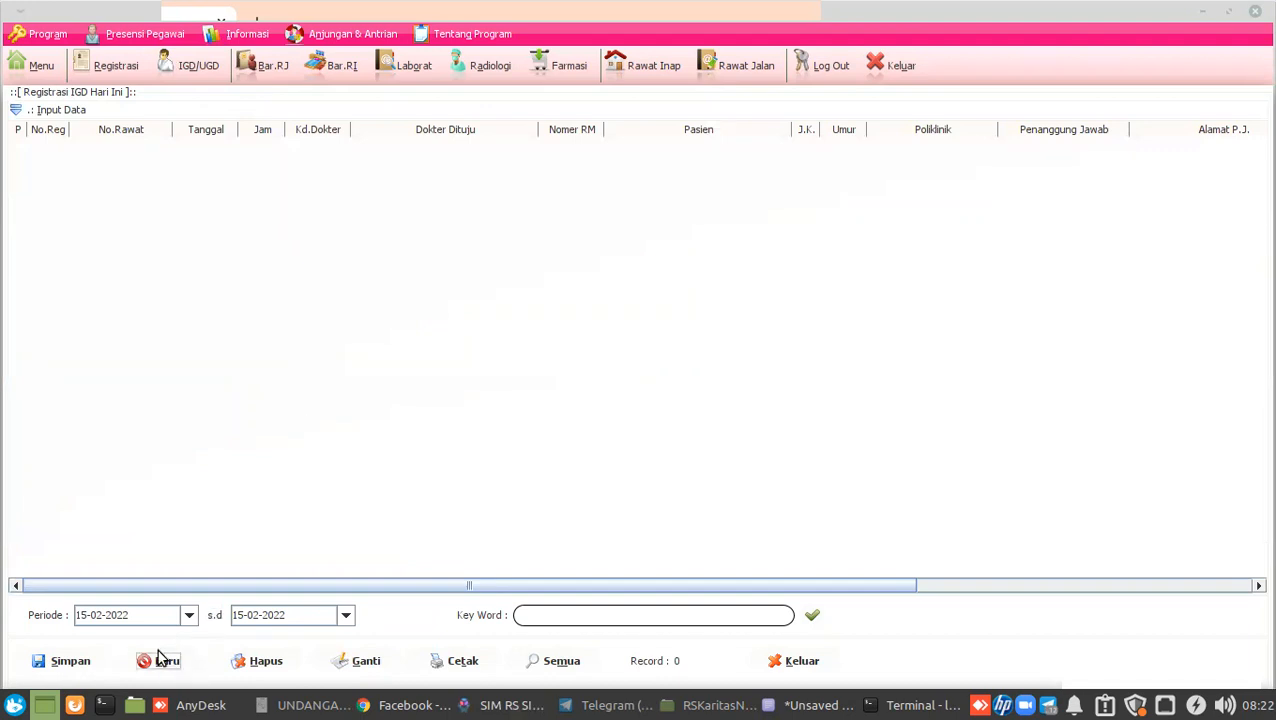
left_click(393, 206)
double_click(215, 162)
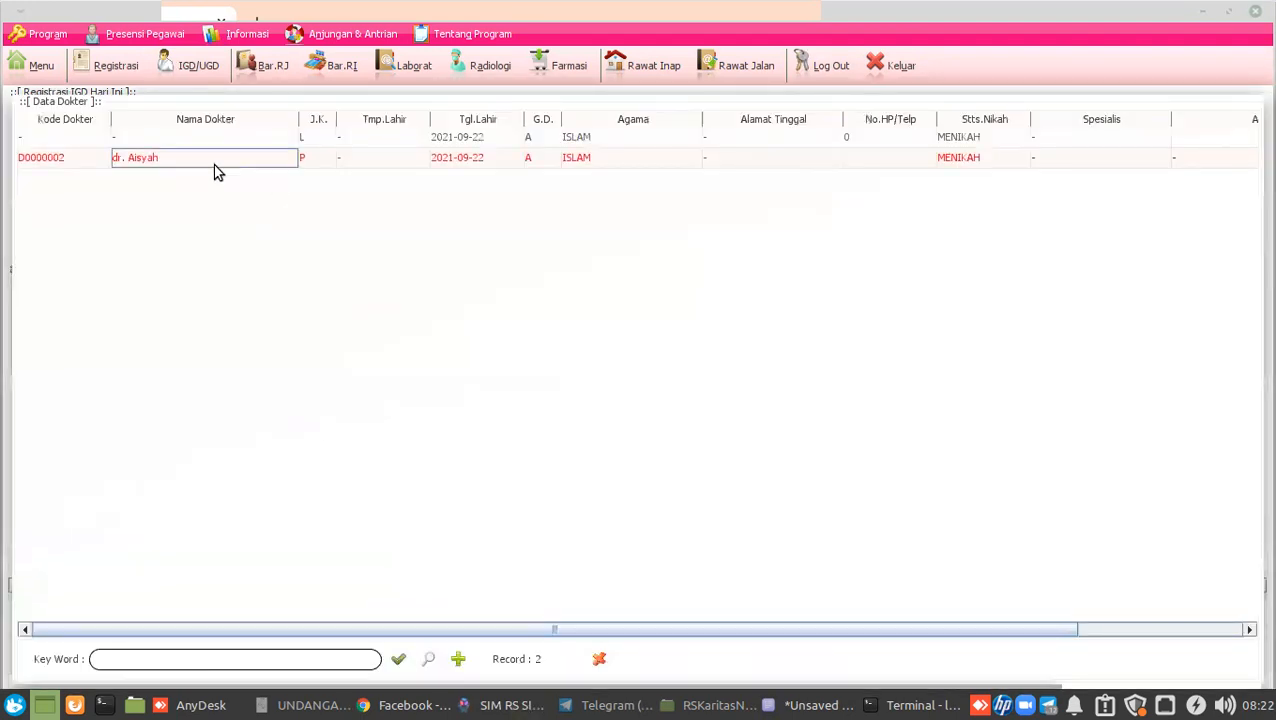
left_click(819, 121)
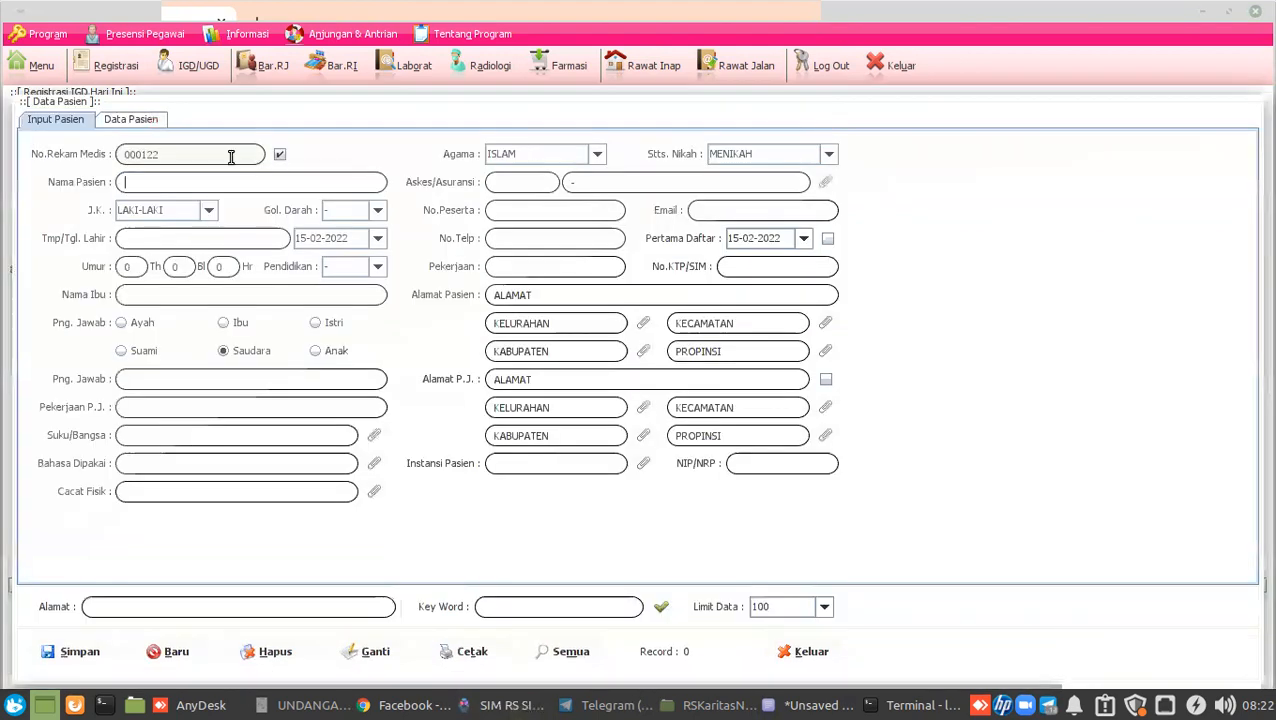
left_click(131, 120)
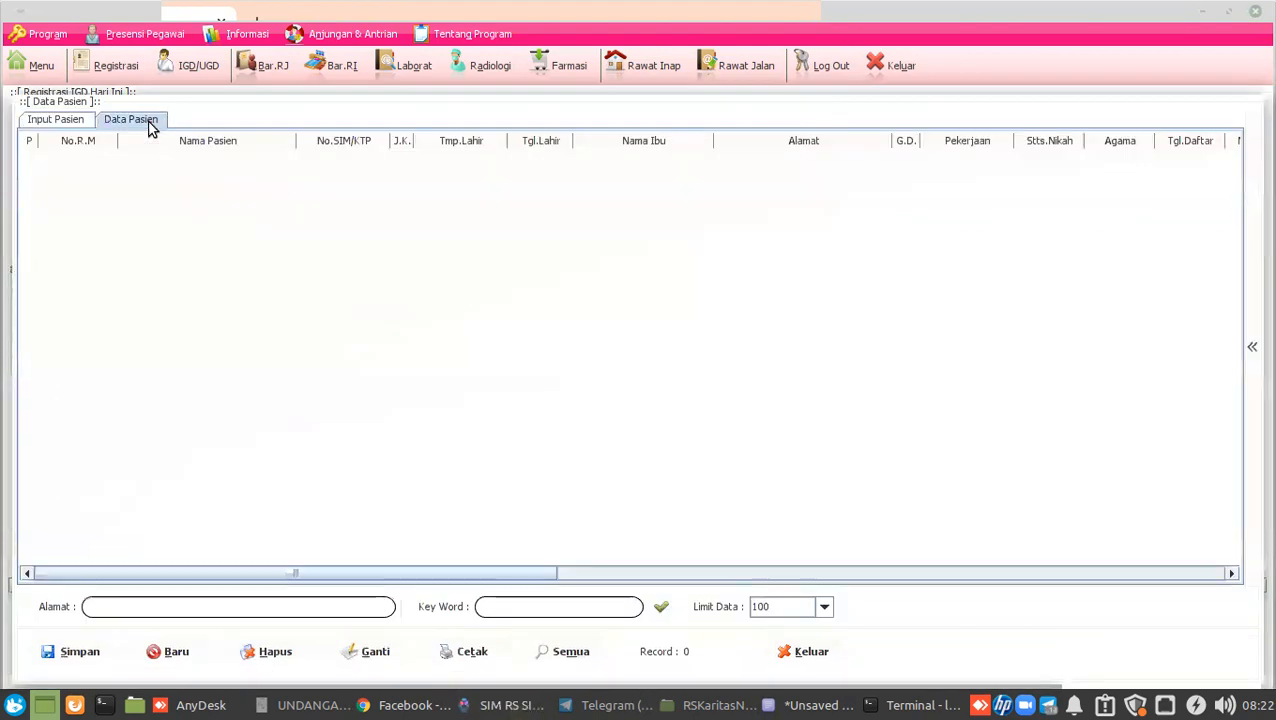
left_click(650, 608)
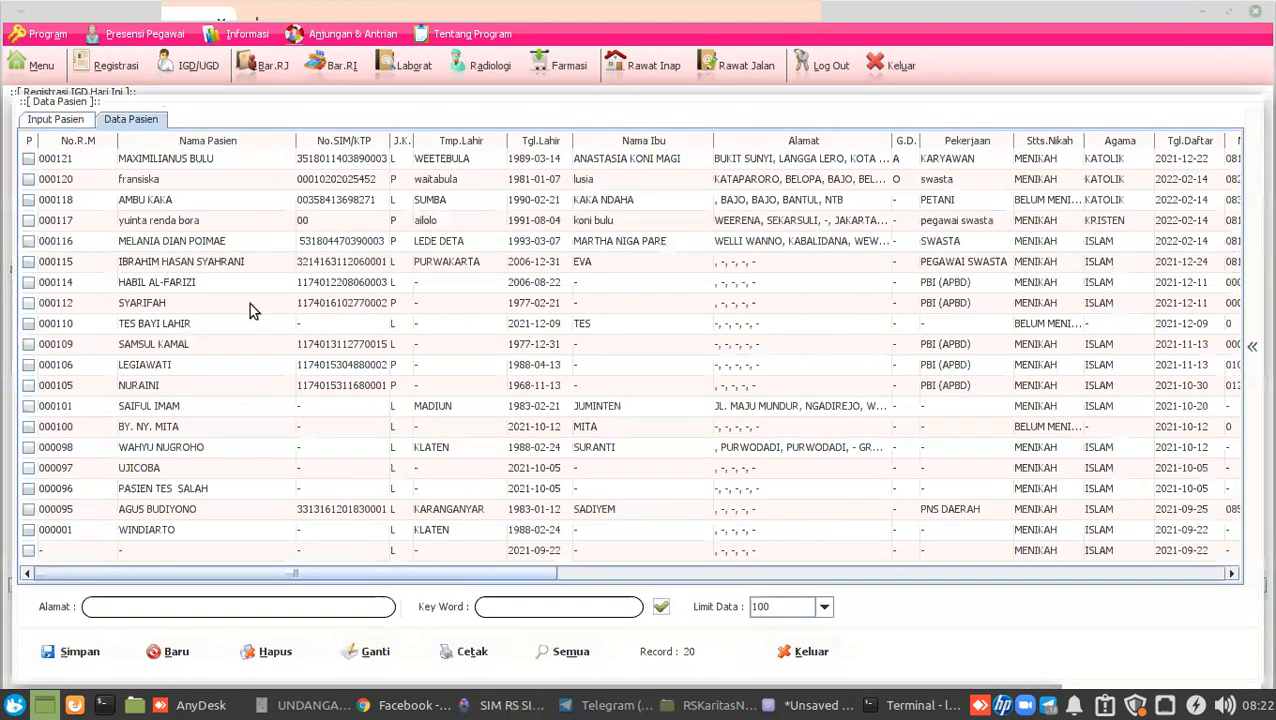
left_click(177, 365)
key("space")
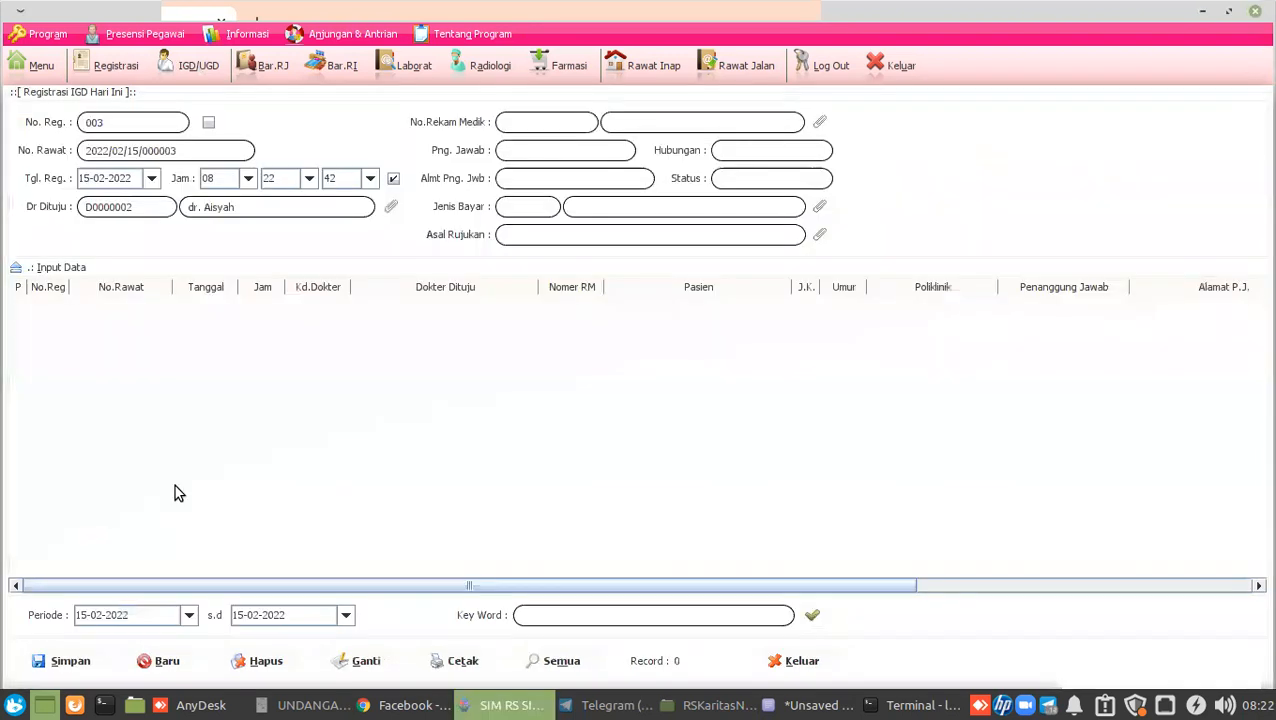
left_click(84, 666)
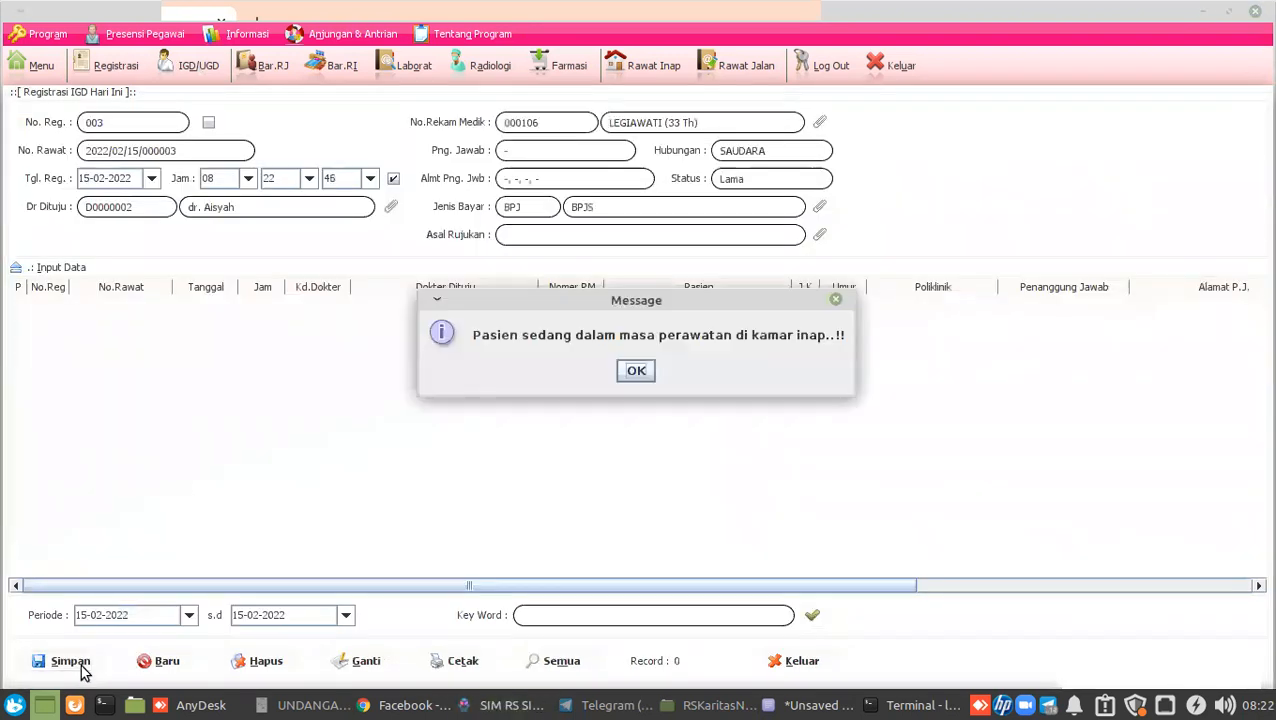
left_click(636, 373)
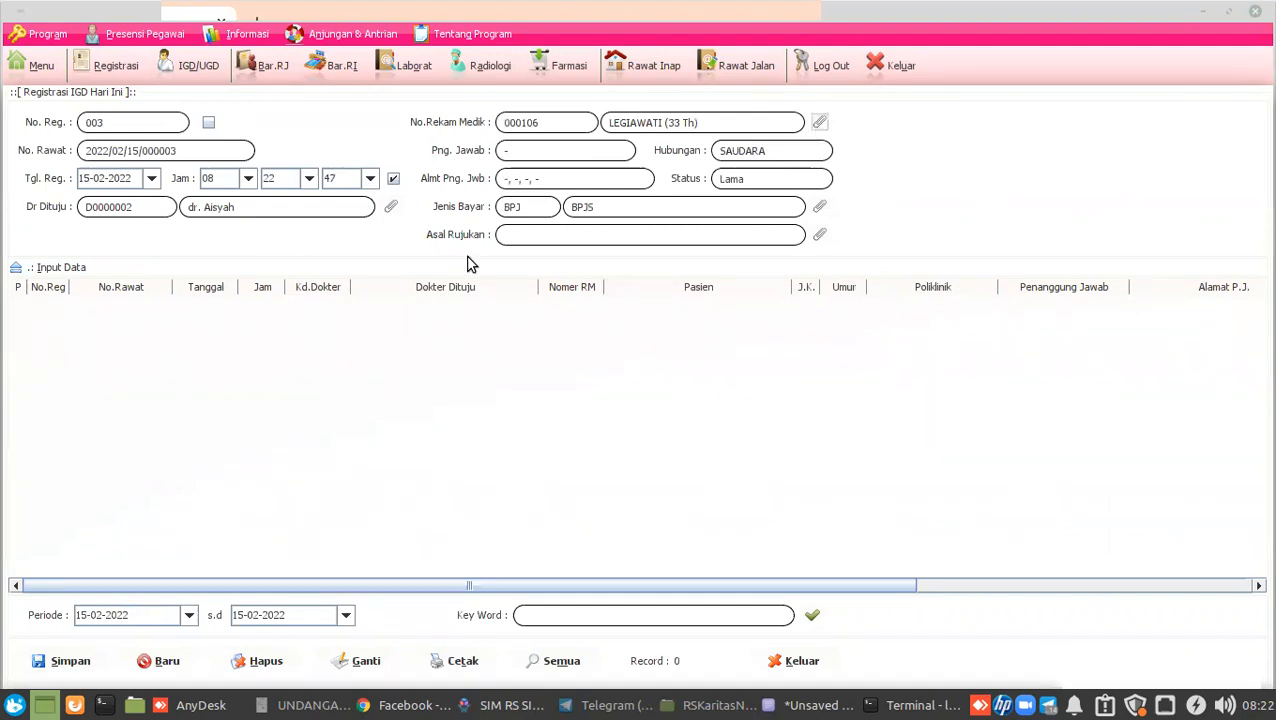
Register the test patient instead, save, and close the emergency registration screen.
left_click(819, 122)
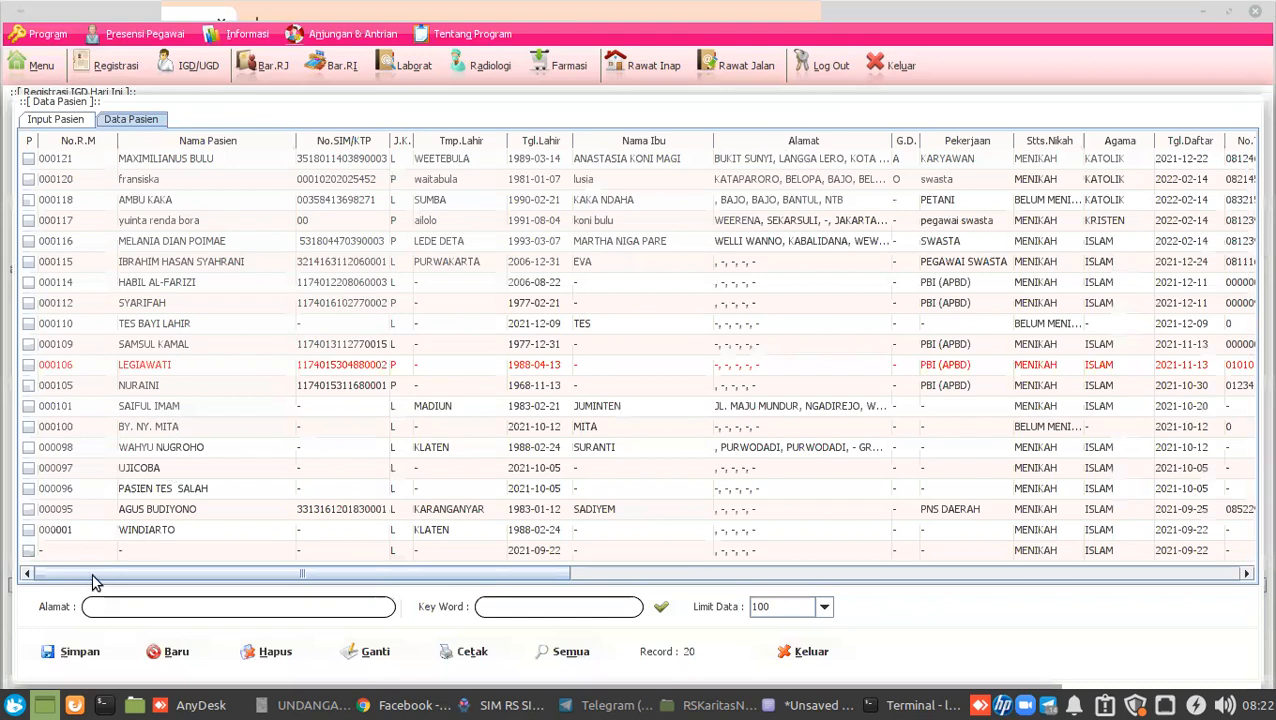
left_click(57, 665)
left_click(55, 661)
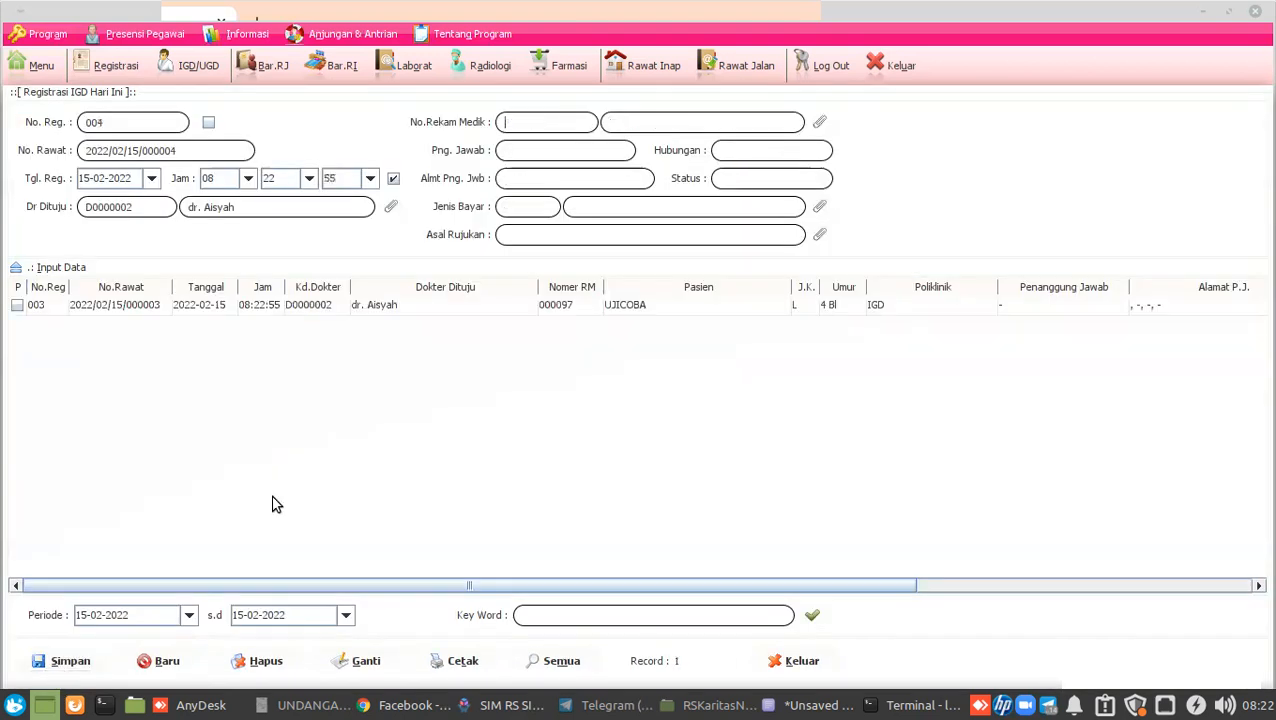
left_click(781, 655)
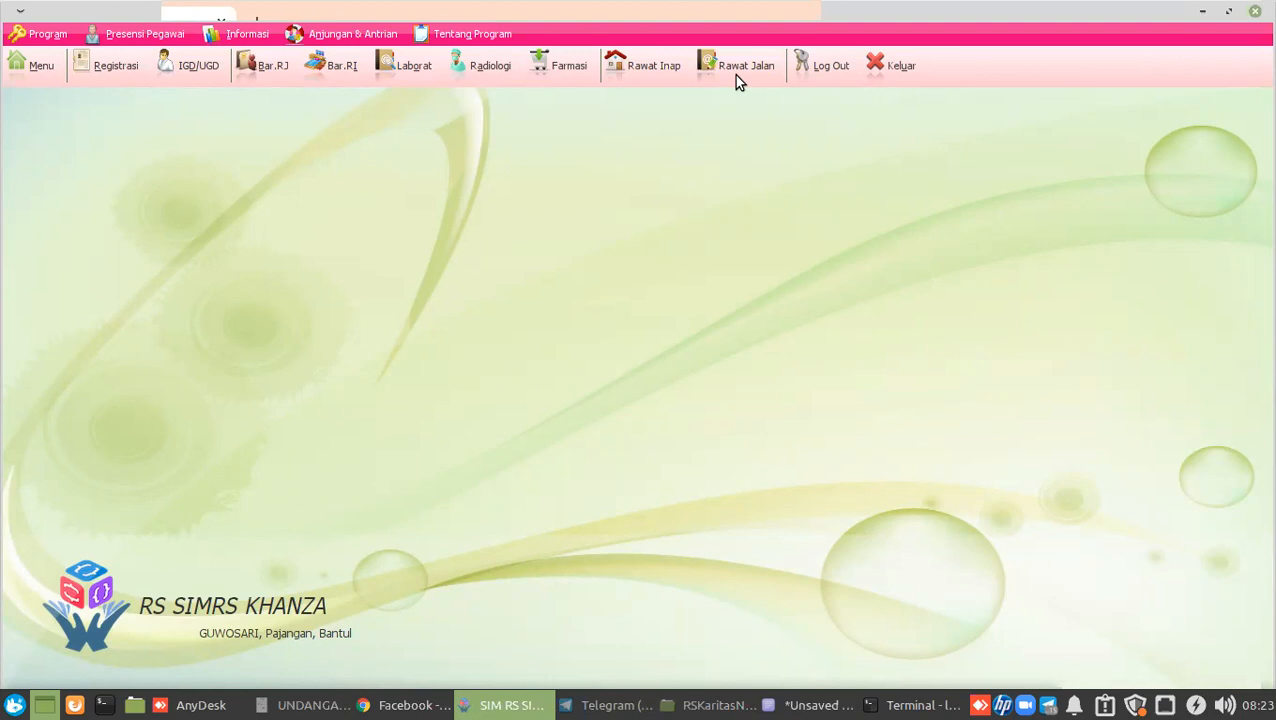
Check the Rawat Jalan list, reopen IGD/UGD registration, and bring the AnyDesk session forward.
left_click(736, 76)
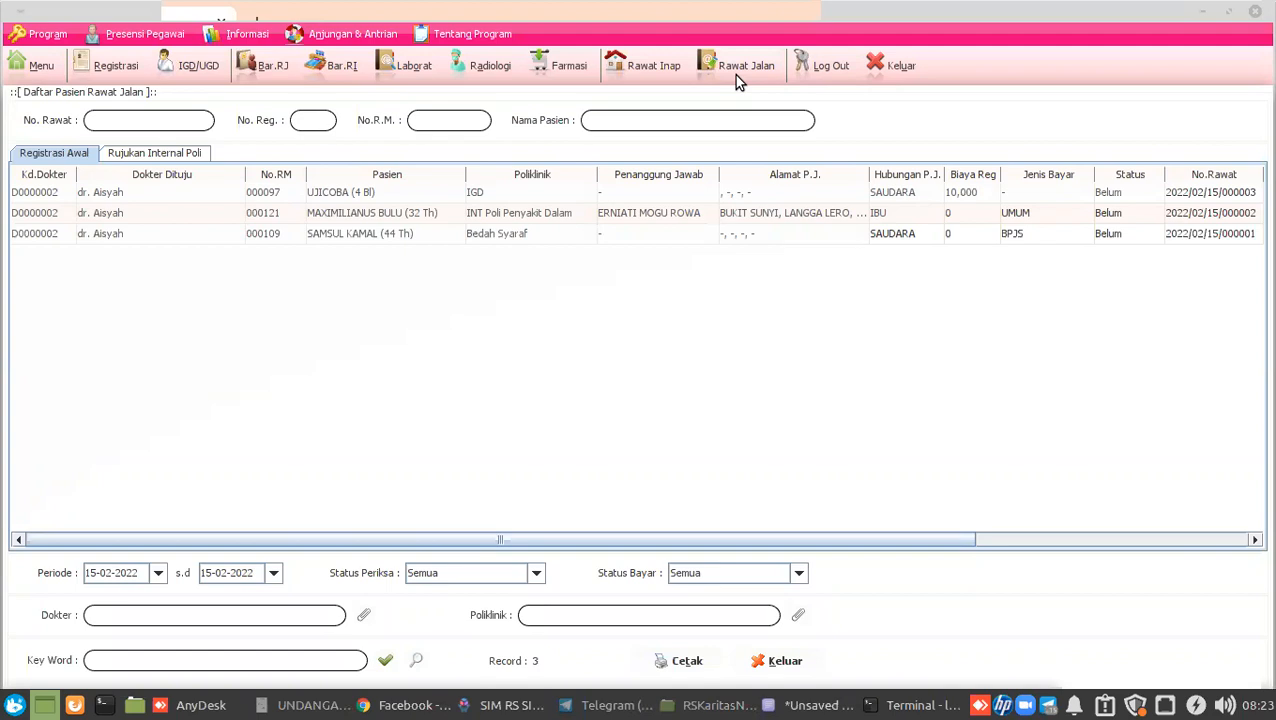
left_click(188, 68)
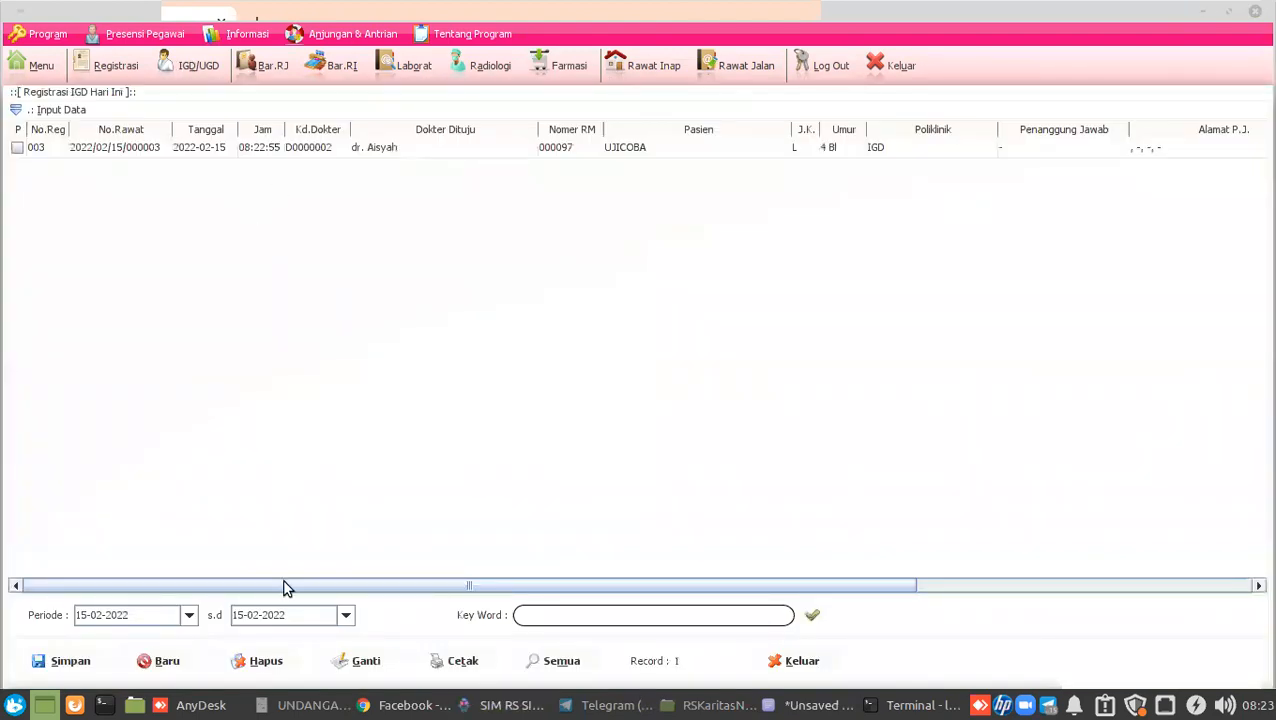
left_click(215, 706)
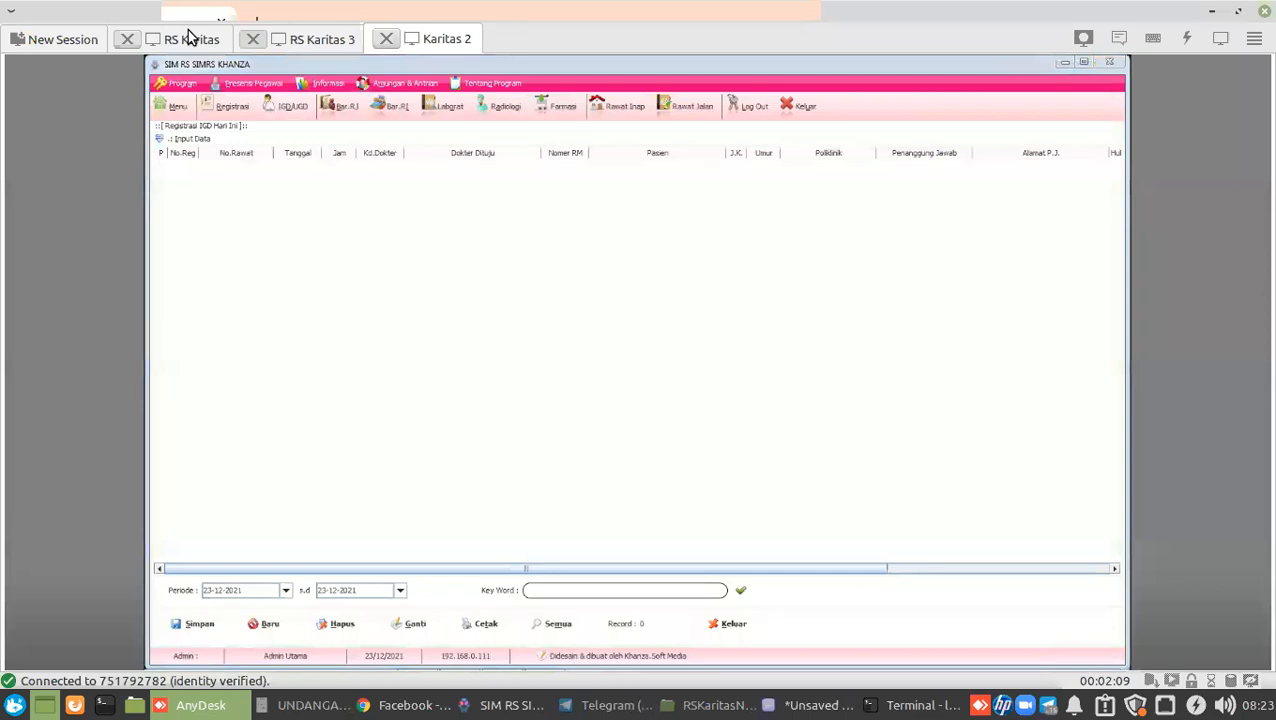
Compare the three remote sessions and refresh Karitas 2's emergency registration list, maximizing its window.
left_click(189, 38)
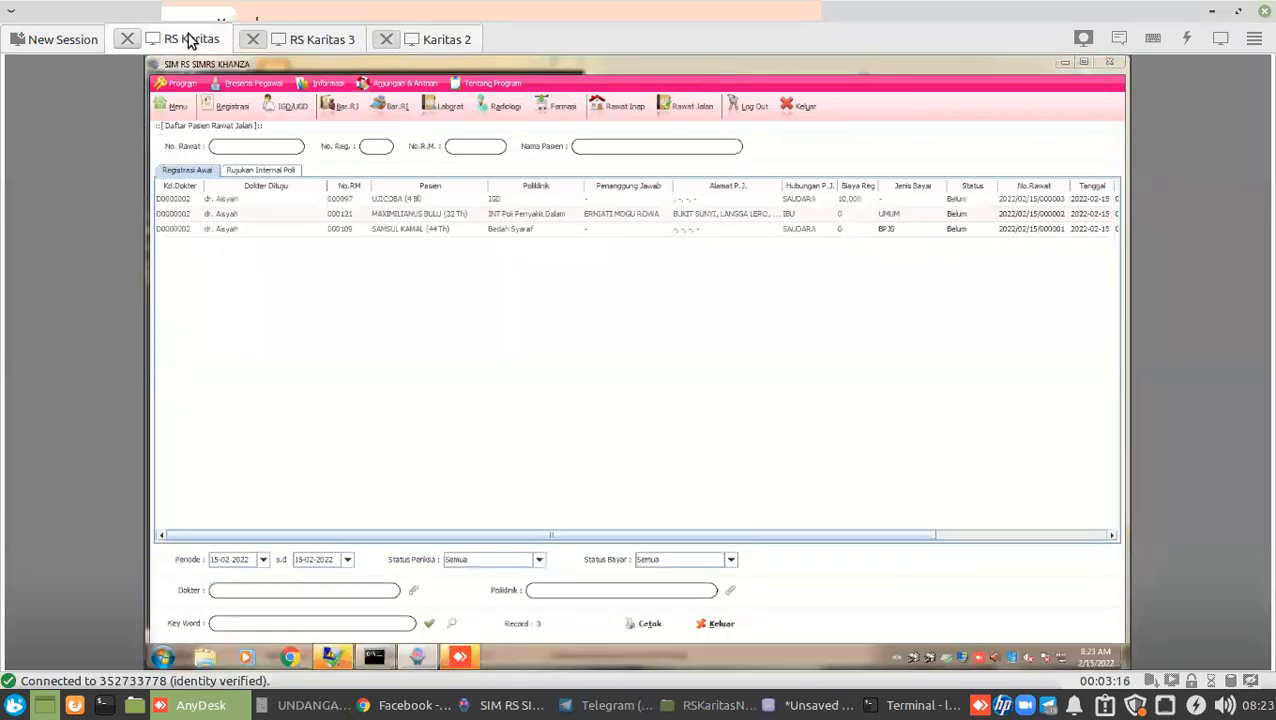
left_click(328, 41)
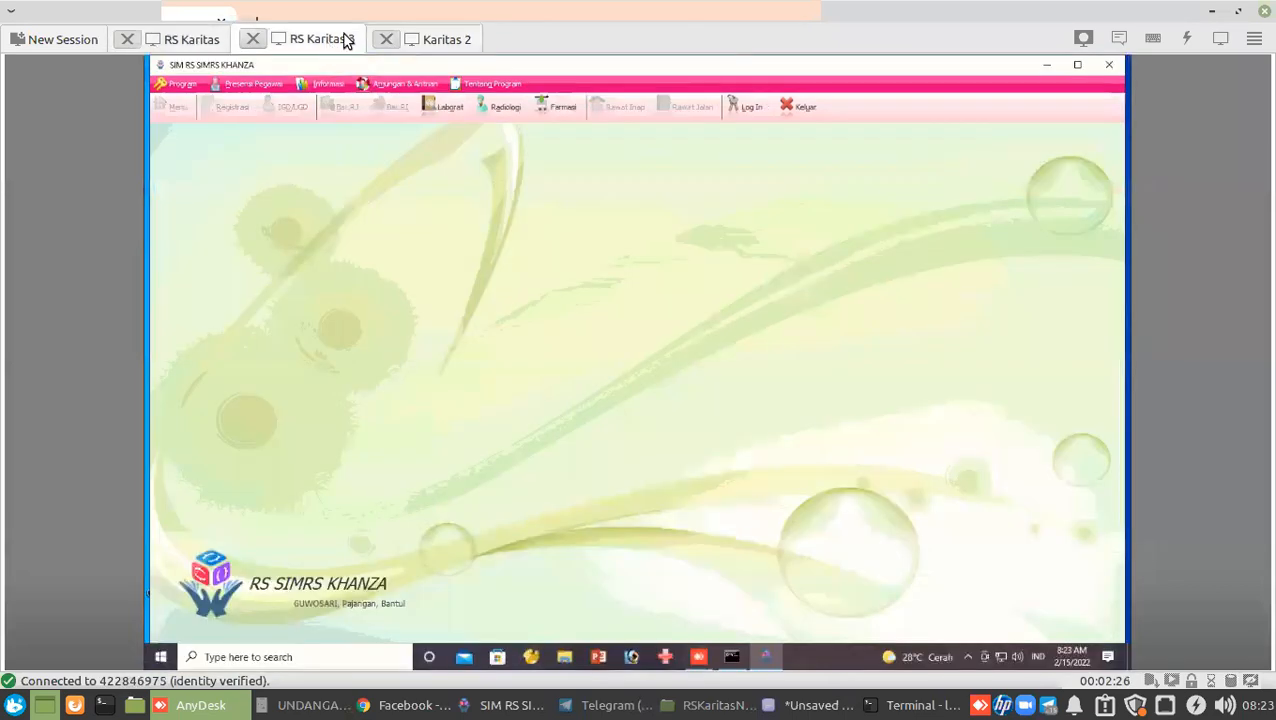
left_click(427, 52)
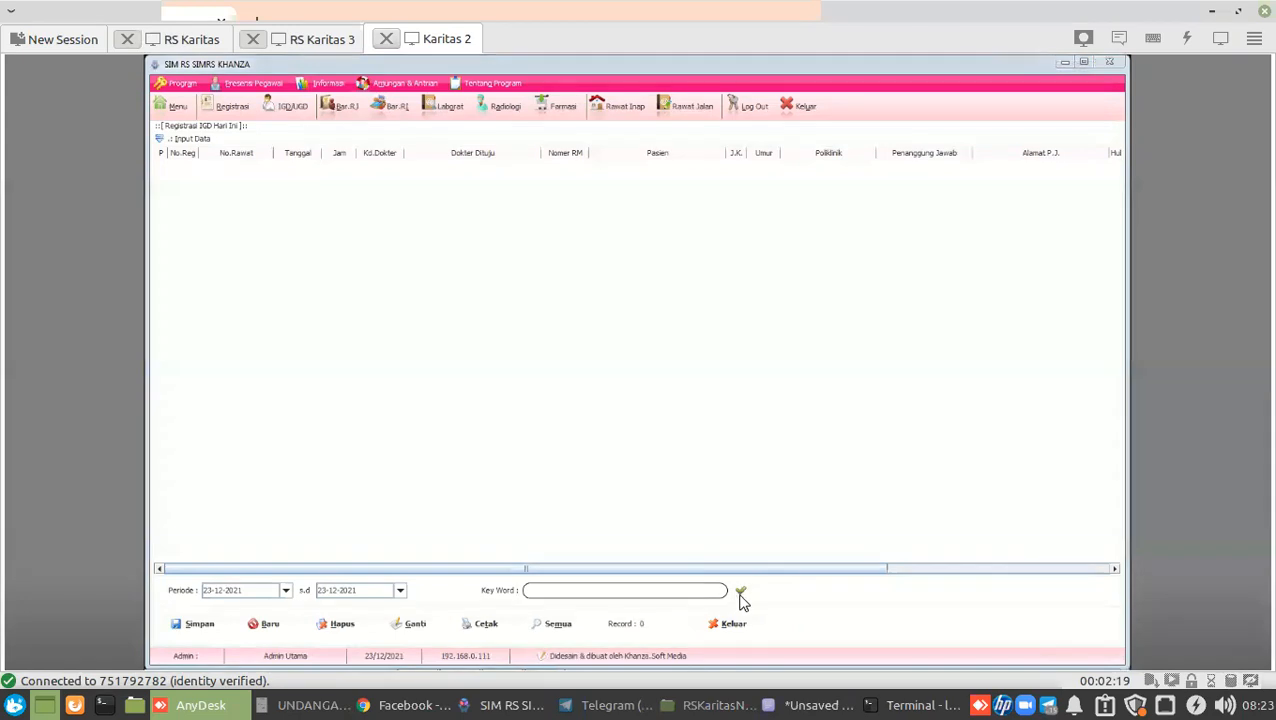
left_click(740, 595)
left_click(292, 105)
left_click(1084, 62)
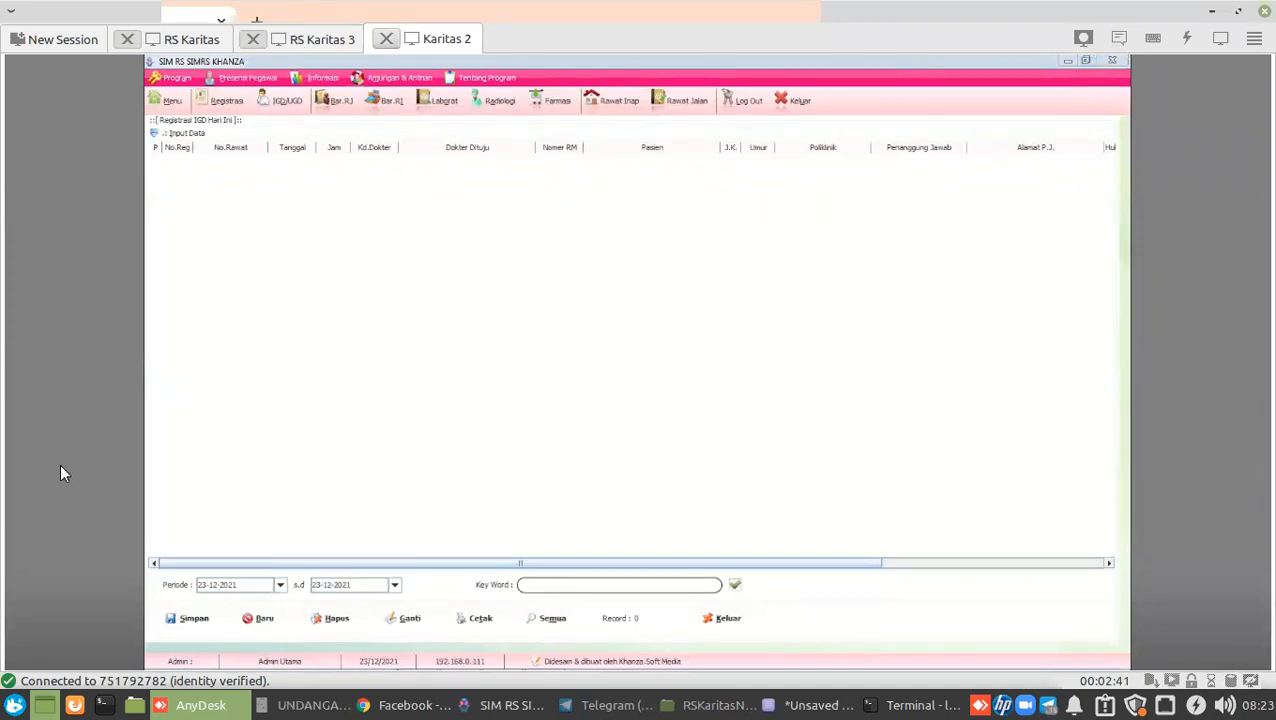
Close and relaunch SIMRS Khanza on Karitas 2, then return to the local SIMRS window.
left_click(324, 45)
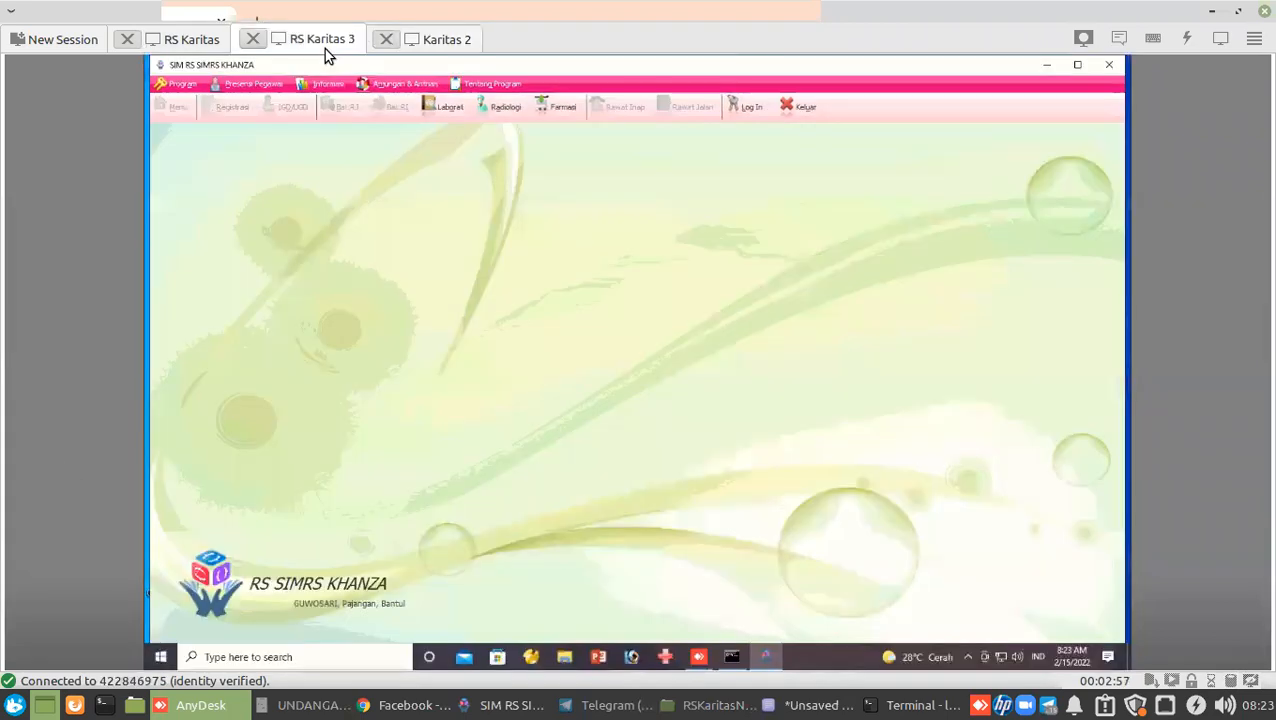
left_click(193, 44)
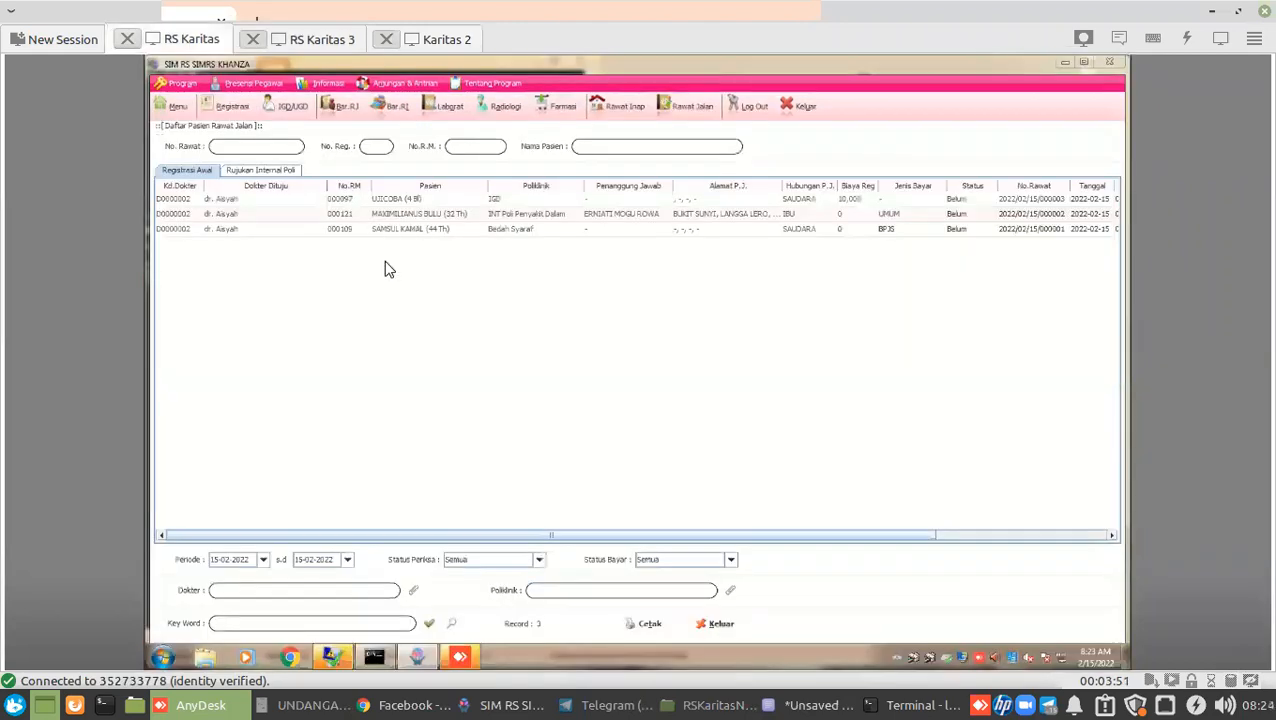
left_click(430, 45)
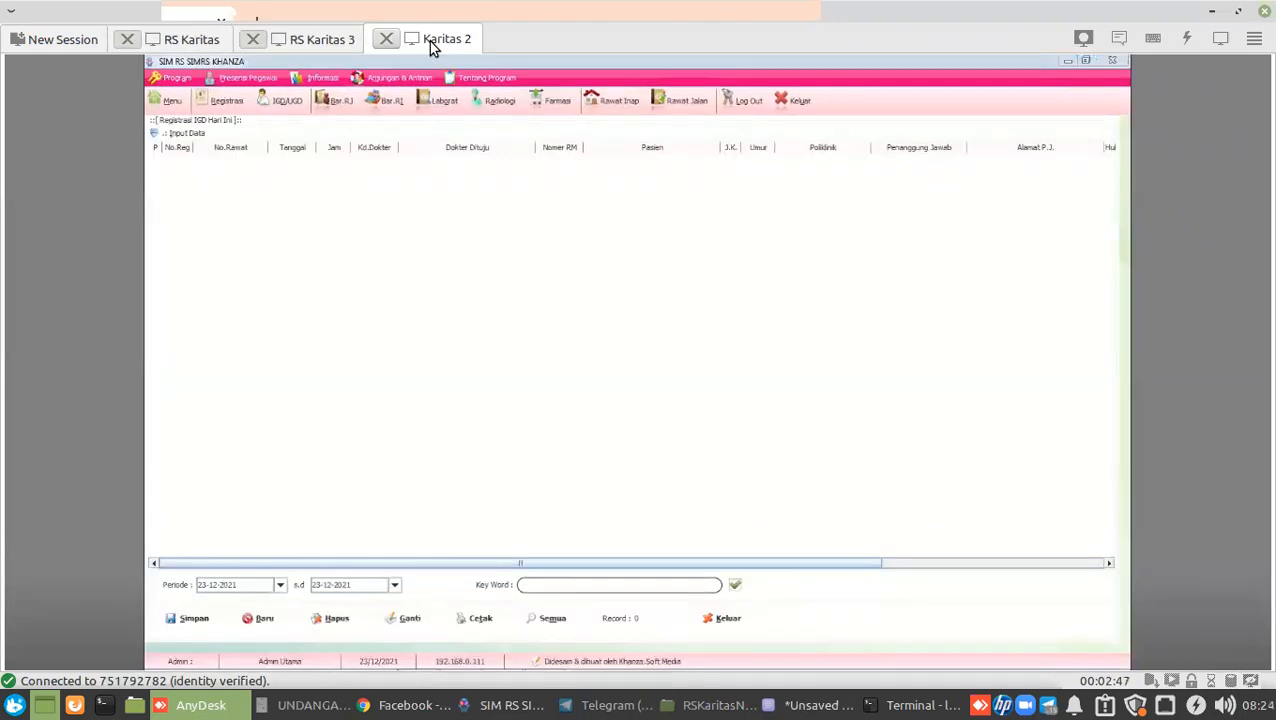
left_click(1117, 63)
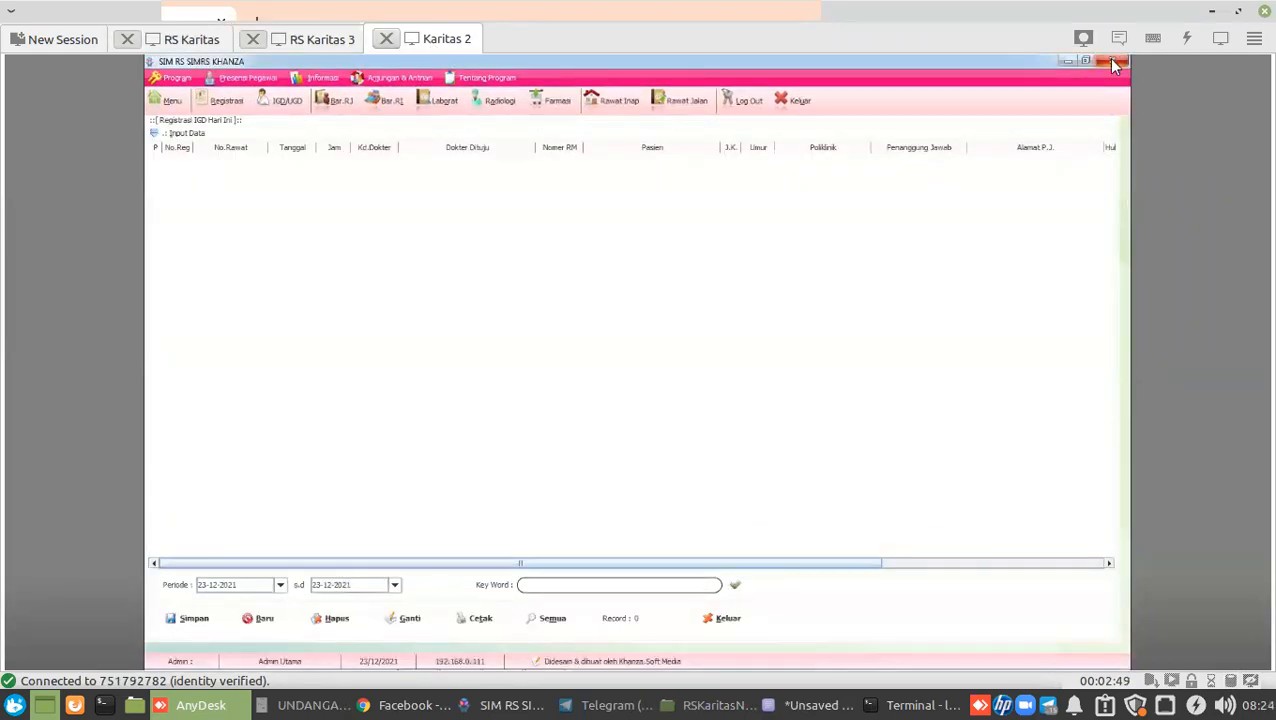
double_click(169, 560)
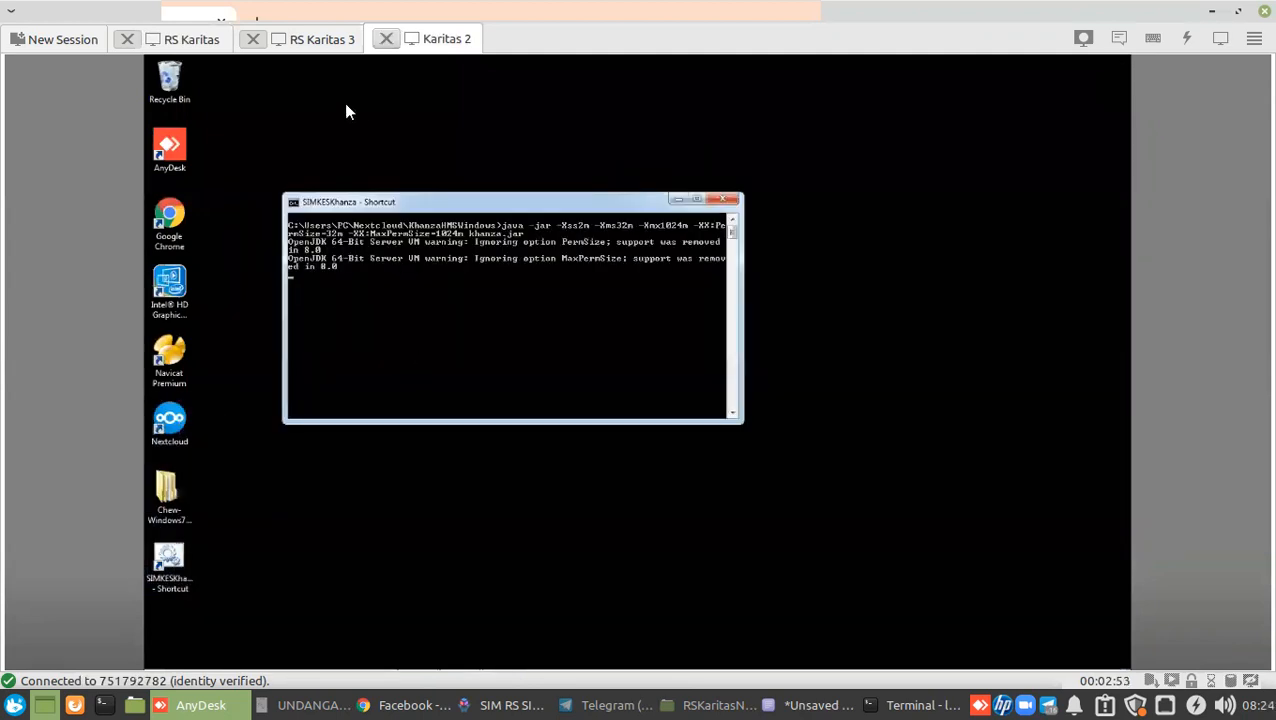
left_click(515, 705)
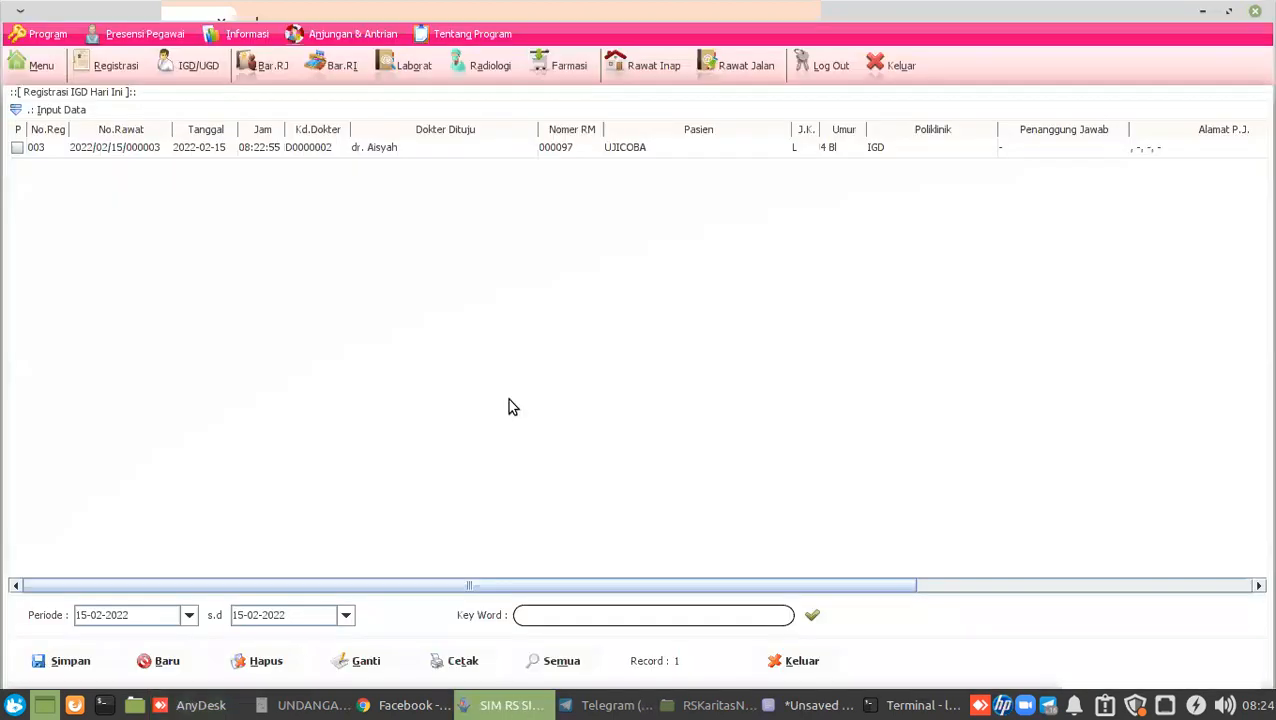
Preview and close registration 001's Bukti Register receipt, then show today's Rawat Jalan list.
left_click(710, 78)
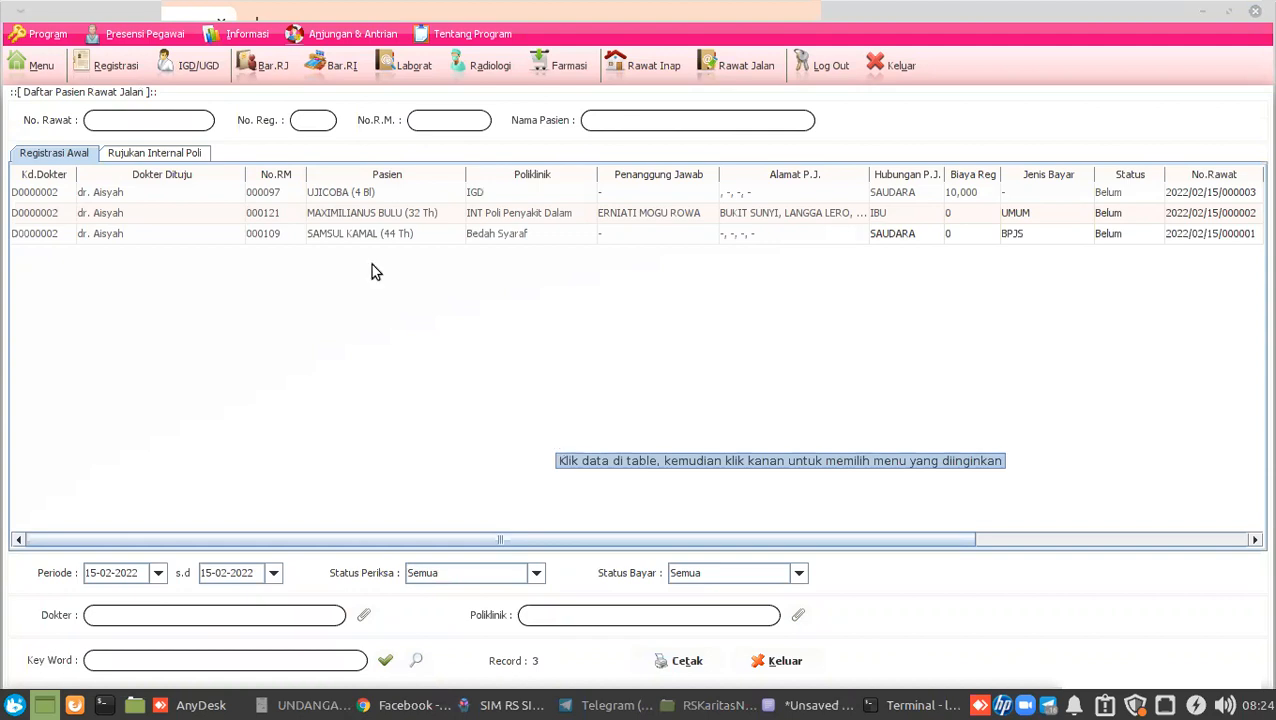
left_click(132, 66)
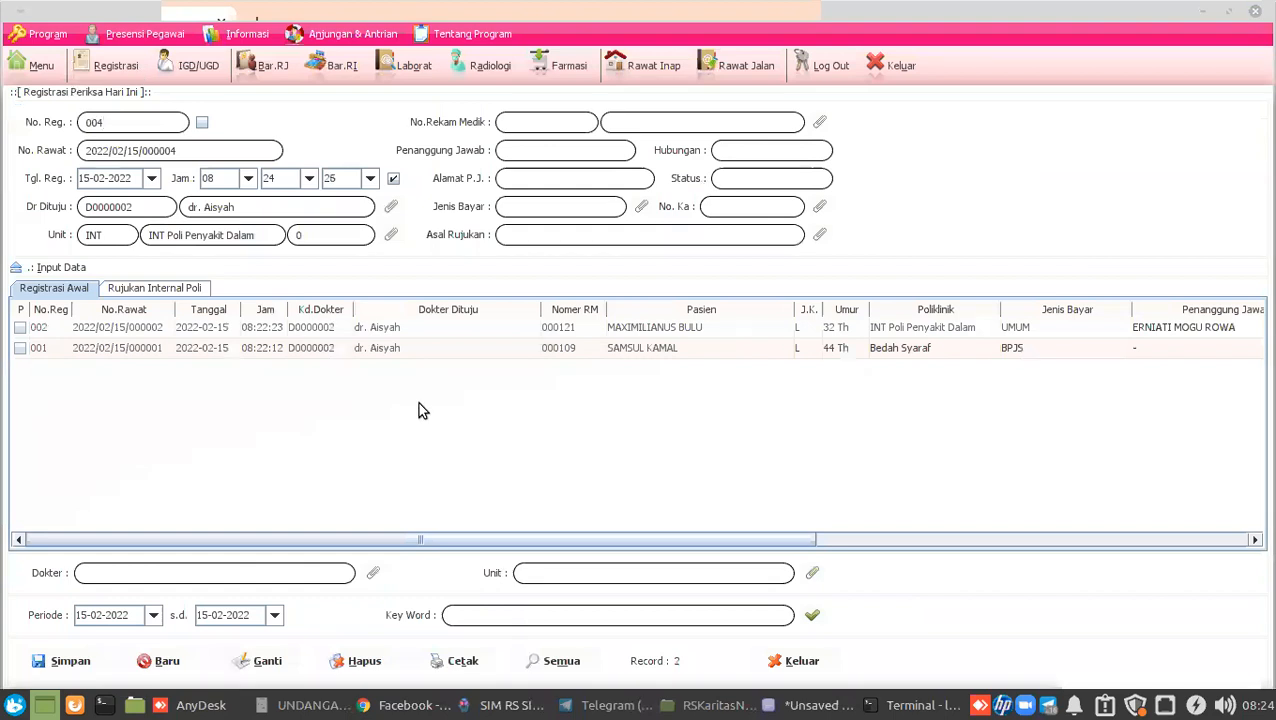
left_click(437, 350)
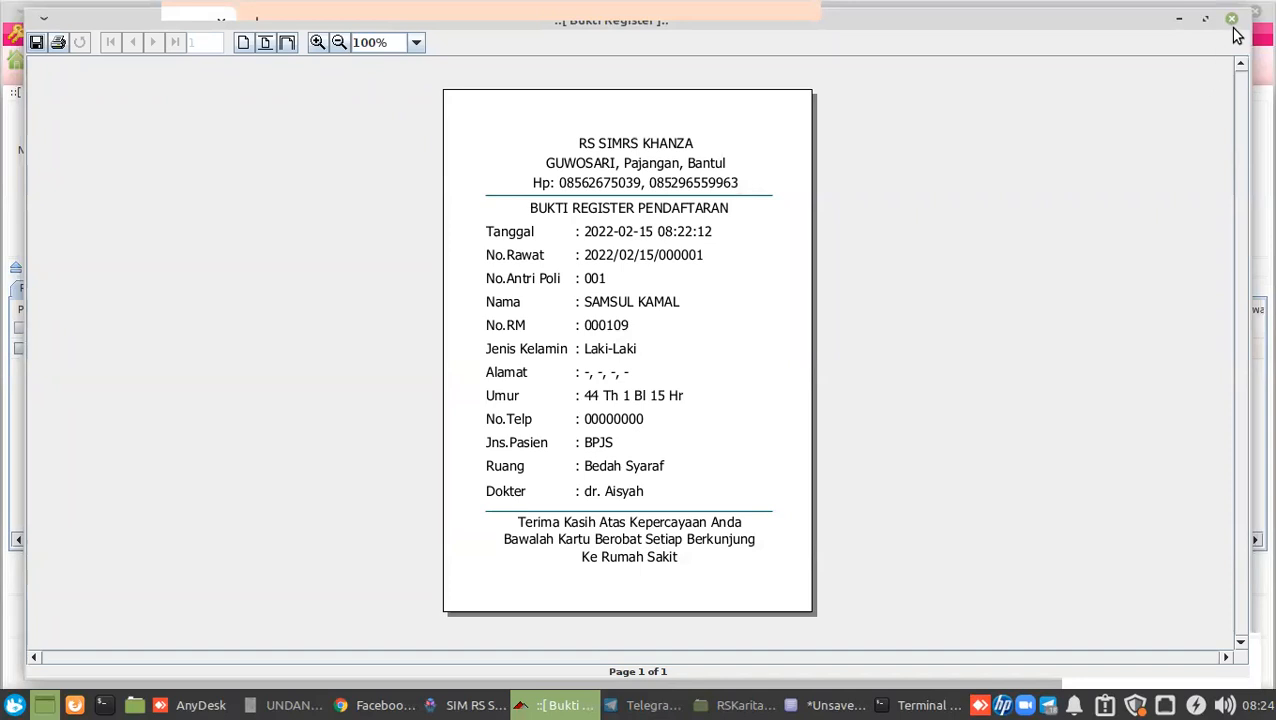
left_click(1233, 20)
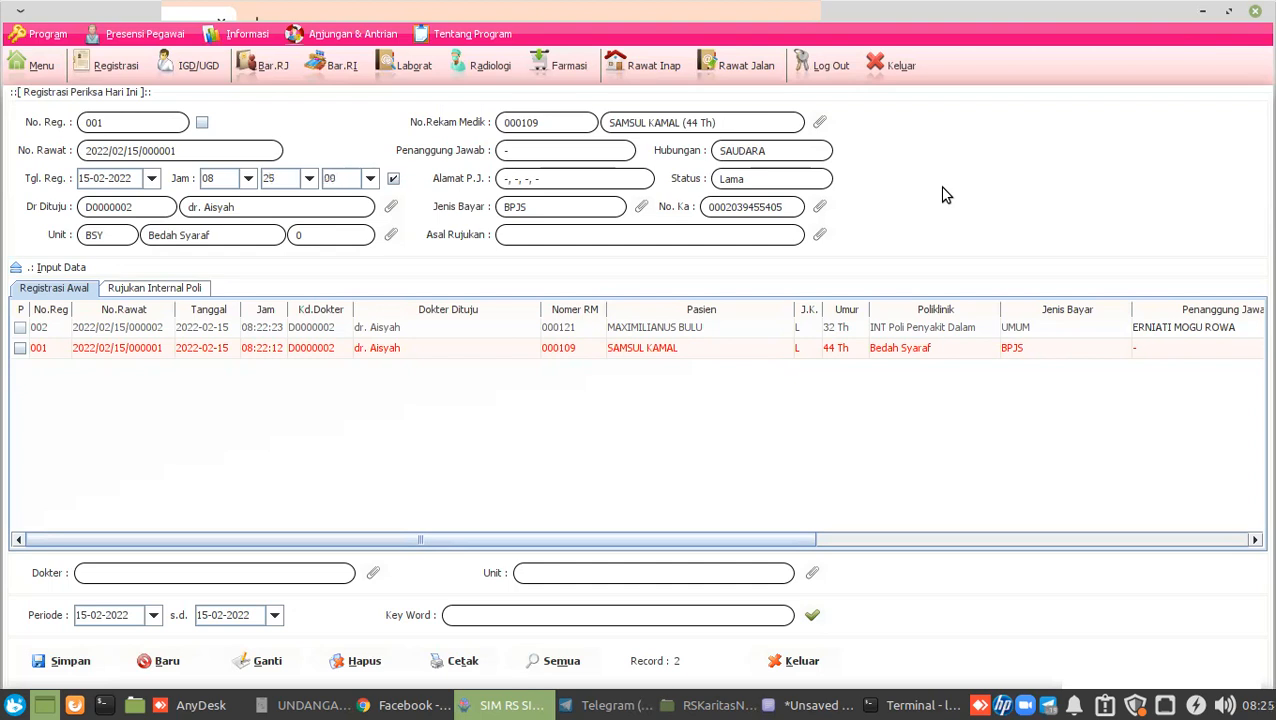
left_click(732, 75)
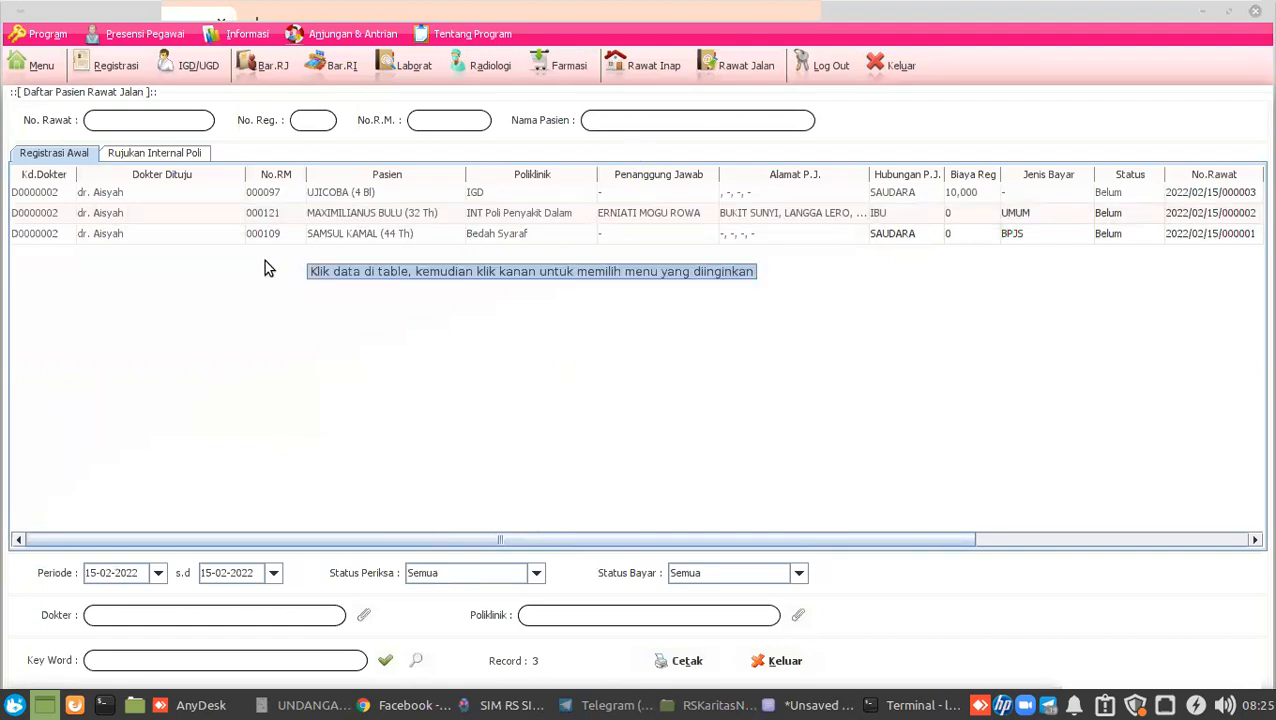
Open the Bedah Syaraf patient's action menu and dismiss it without choosing anything.
left_click(260, 233)
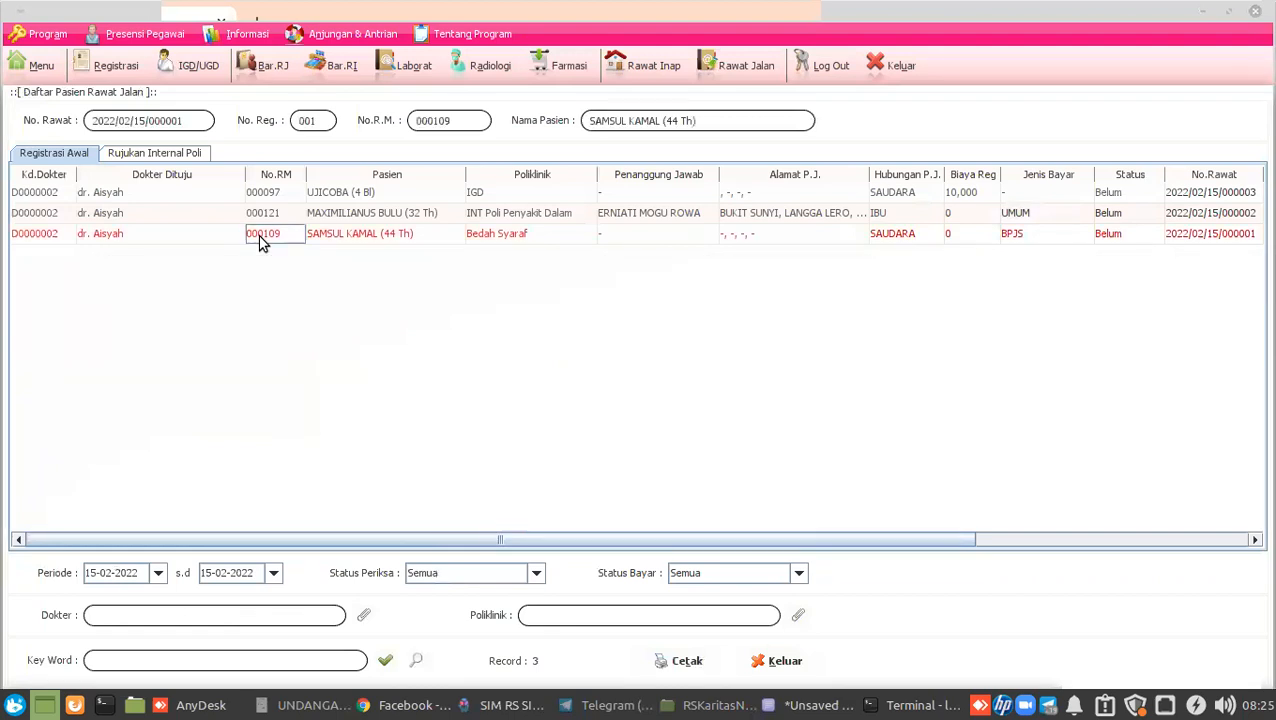
right_click(260, 243)
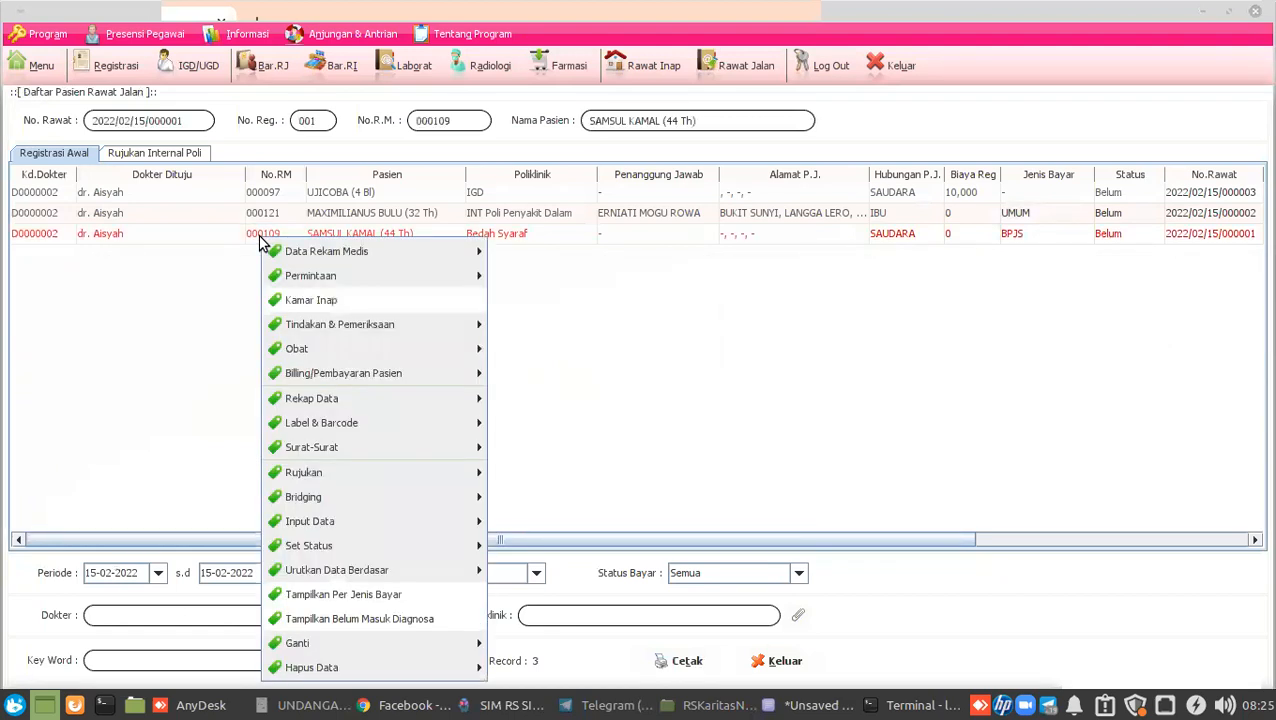
mouse_move(399, 542)
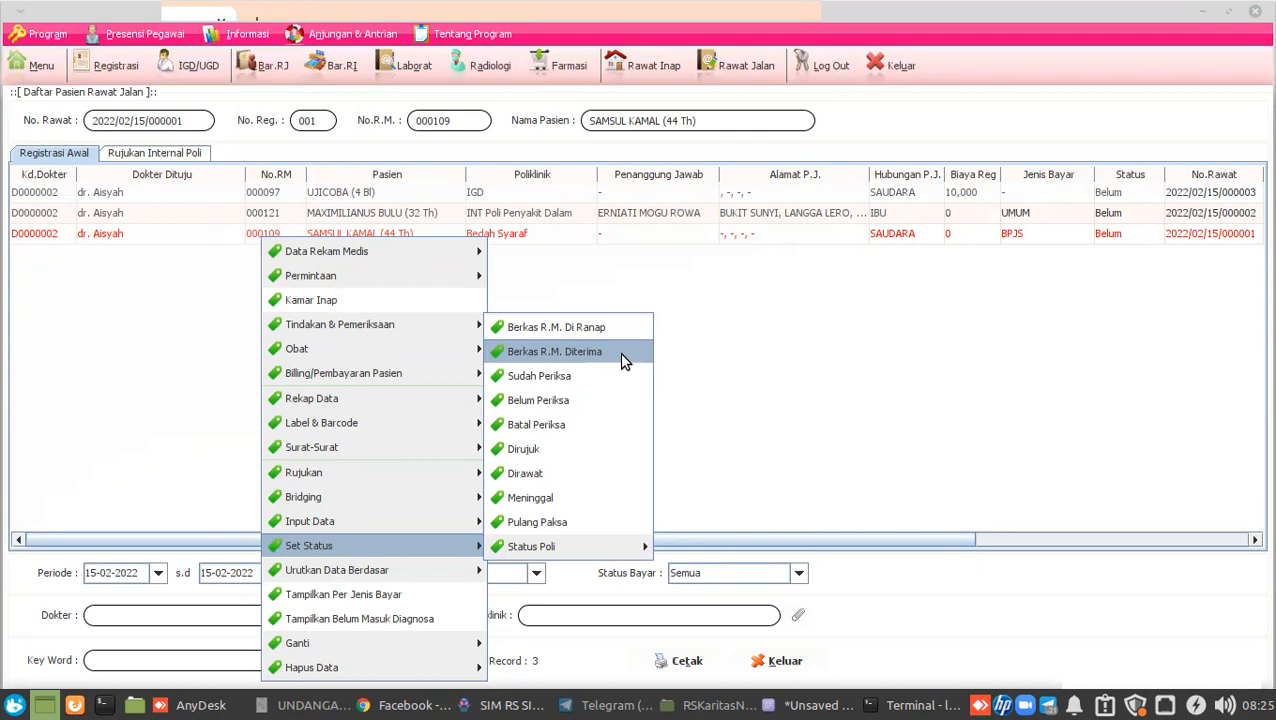
left_click(819, 325)
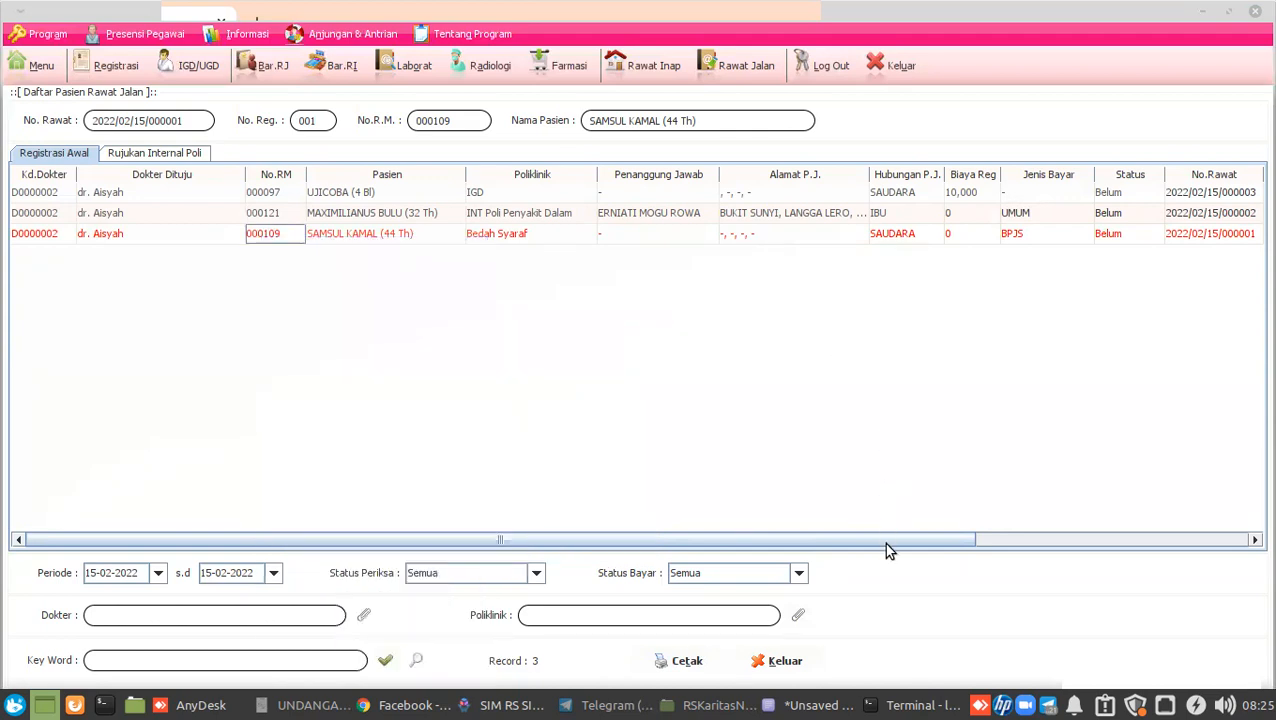
Refresh the outpatient list and bring the AnyDesk remote session to the front.
left_click_drag(886, 544, 1196, 503)
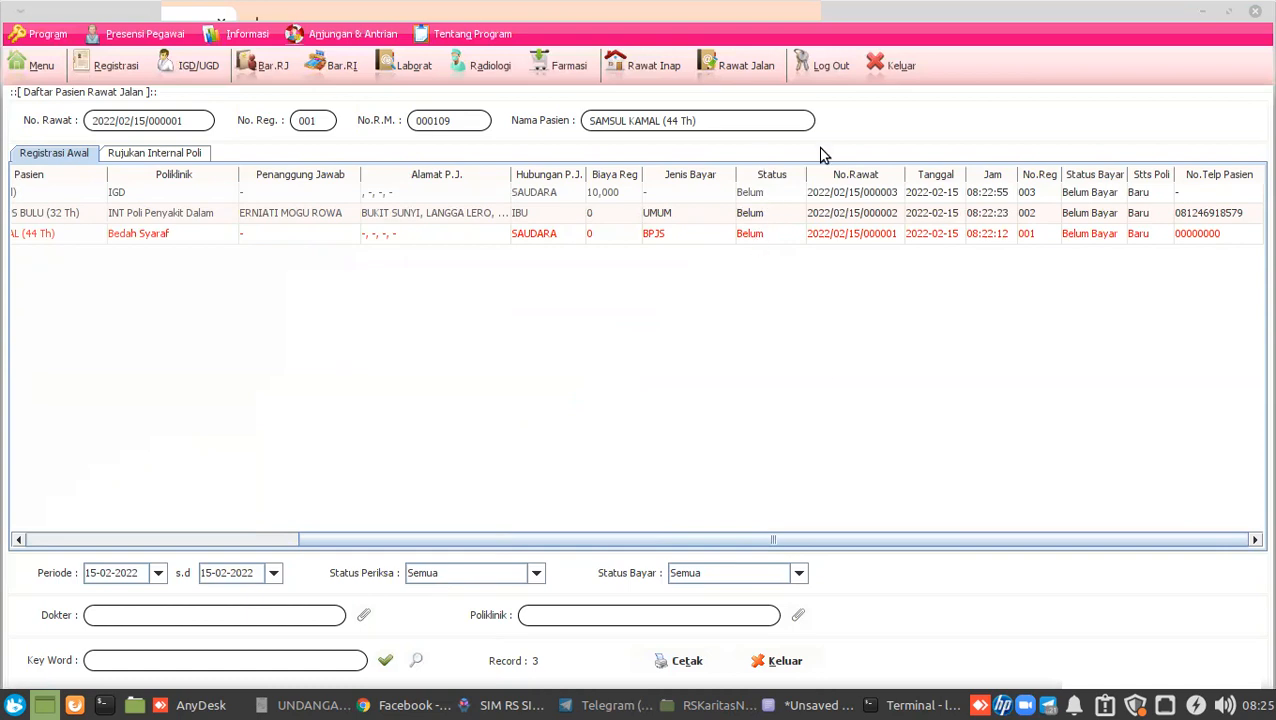
left_click(386, 662)
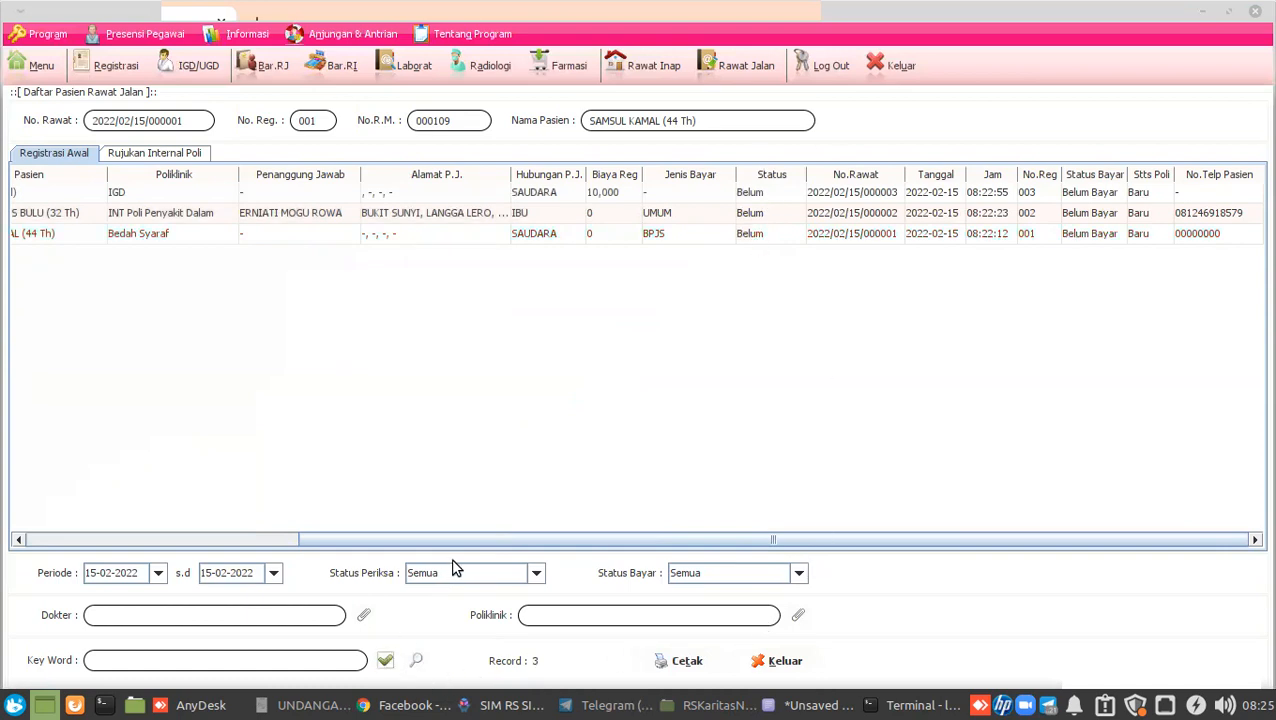
left_click(232, 705)
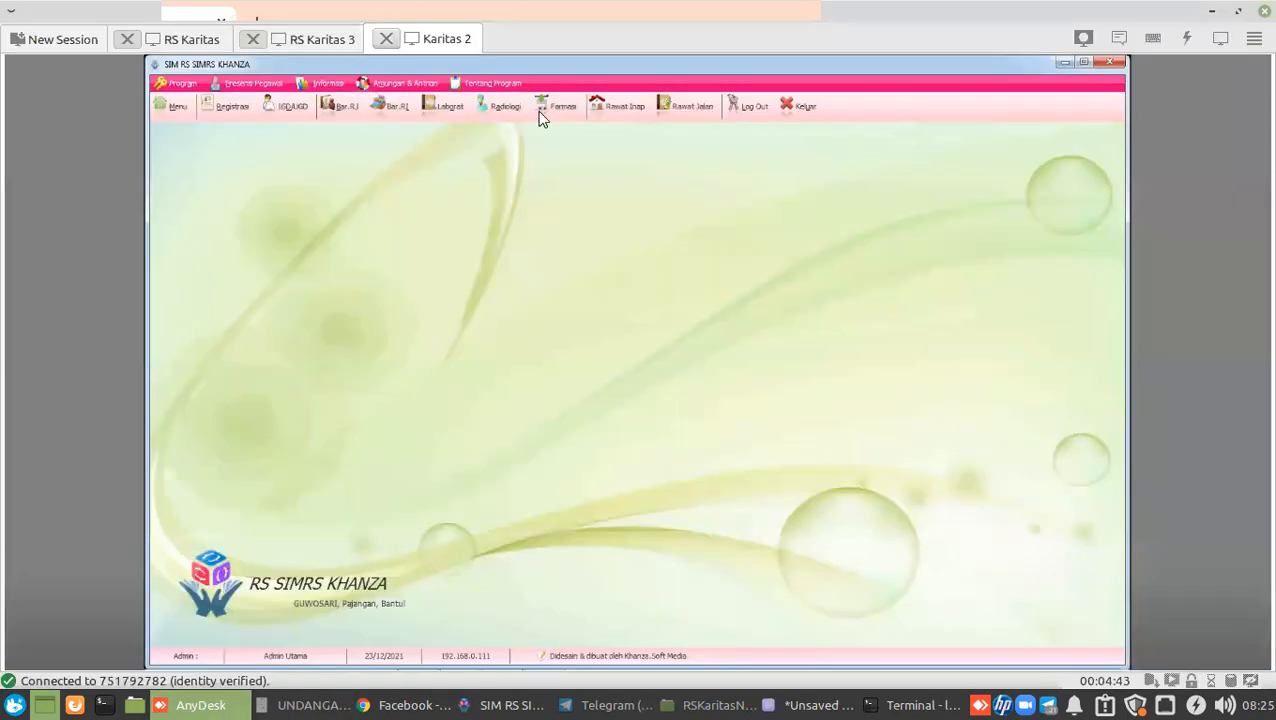
View the RS Karitas session's outpatient list, then return to the local SIMRS Khanza window.
left_click(202, 45)
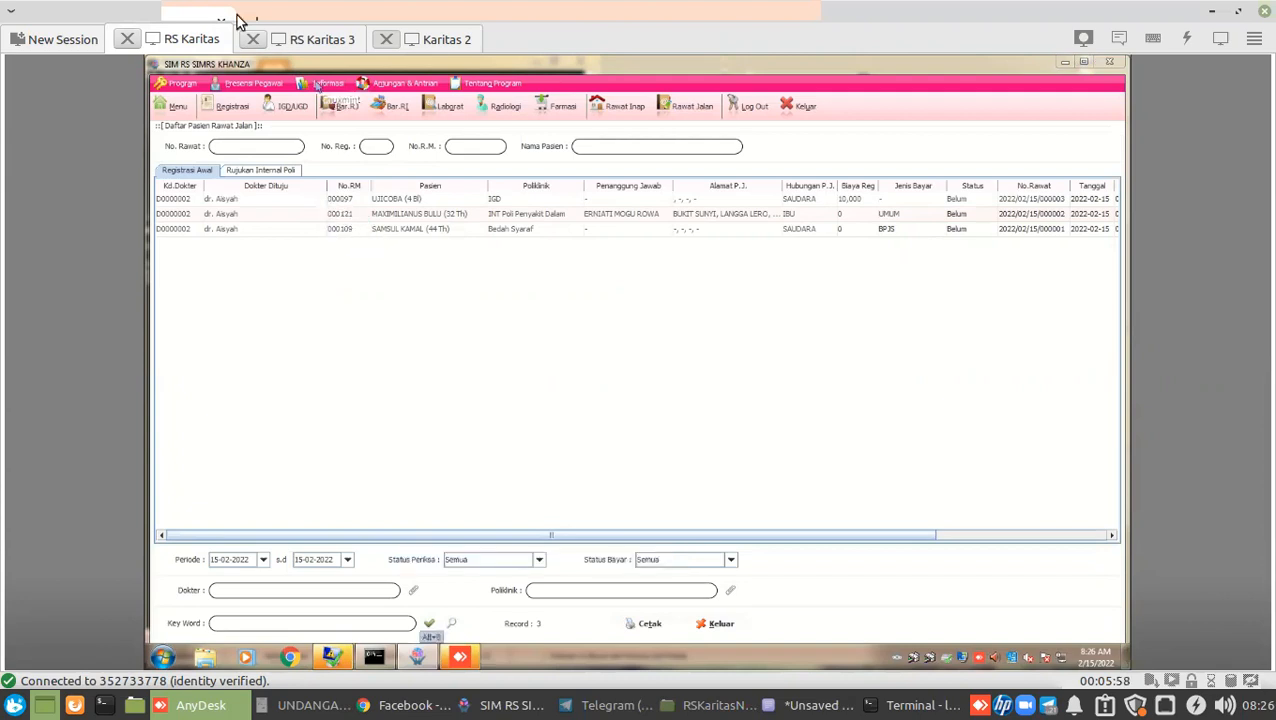
left_click(510, 706)
Set the Bedah Syaraf visit's status to Berkas R.M. Diterima and widen the Status column.
left_click(313, 239)
right_click(313, 239)
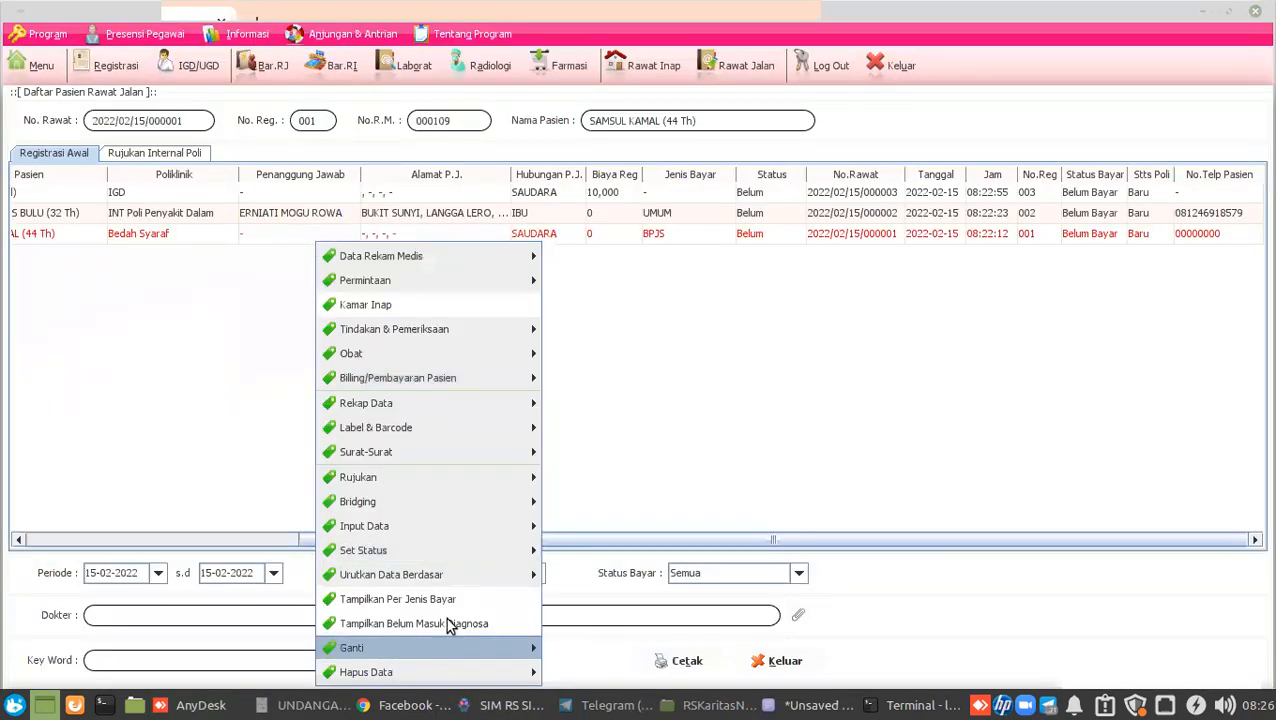
mouse_move(522, 548)
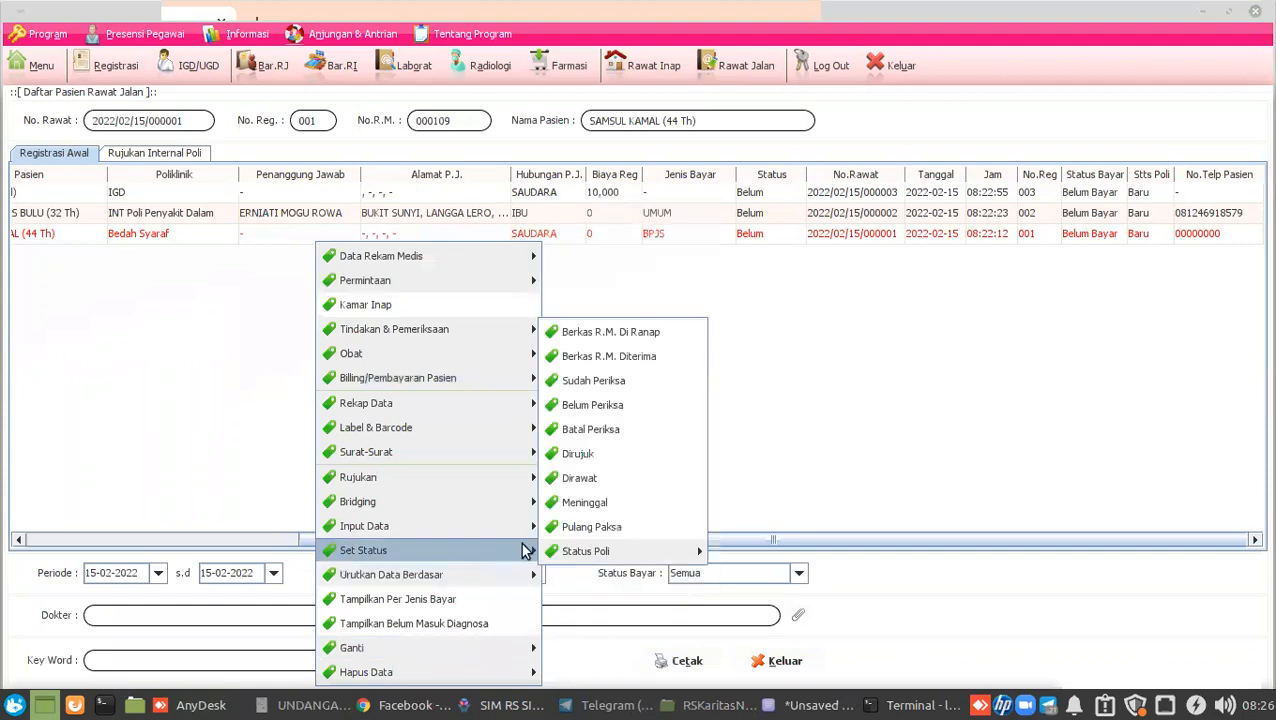
left_click(667, 360)
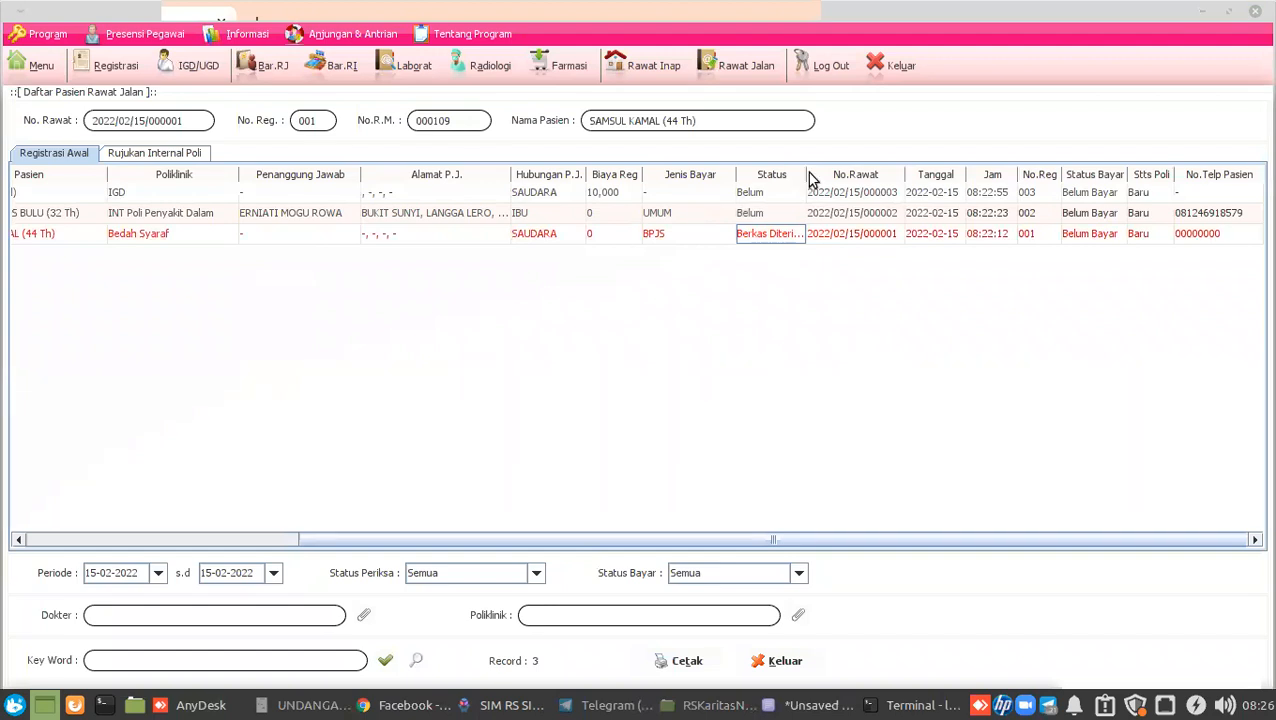
left_click_drag(807, 176, 876, 185)
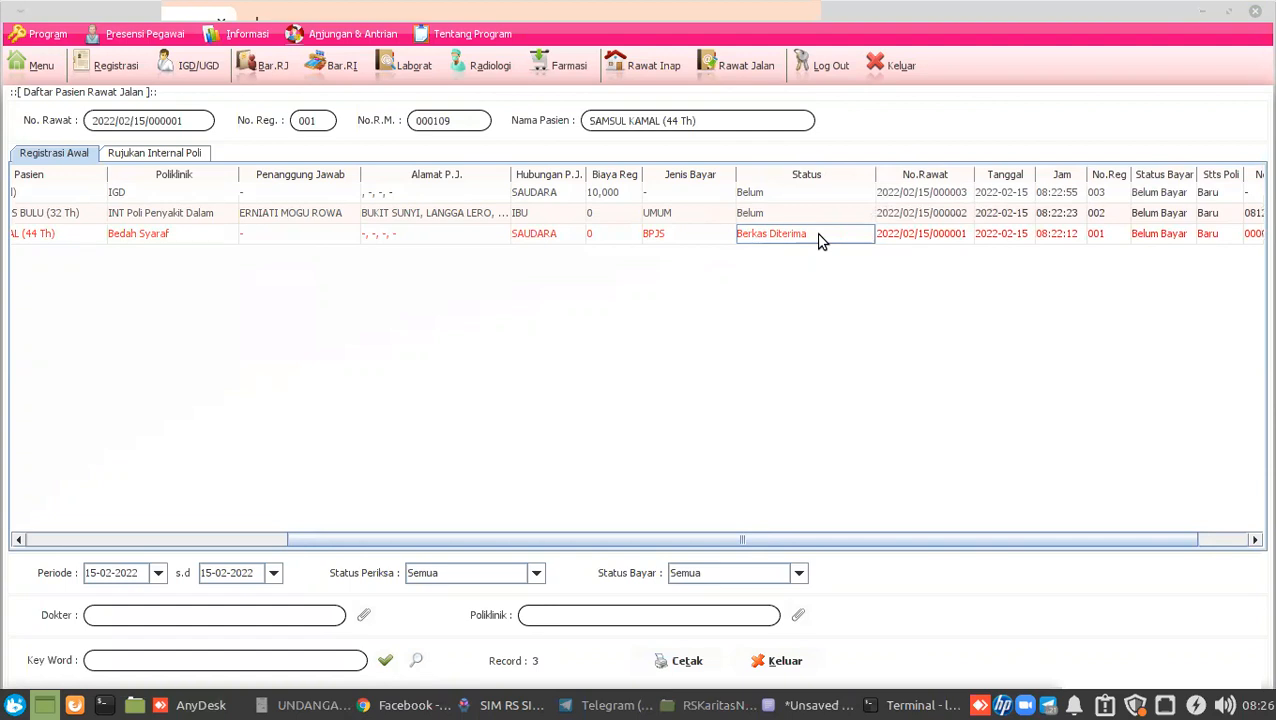
In the RS Karitas session, mark visit 2022/02/15/000002's record file as Berkas Diterima, then return locally.
left_click(218, 707)
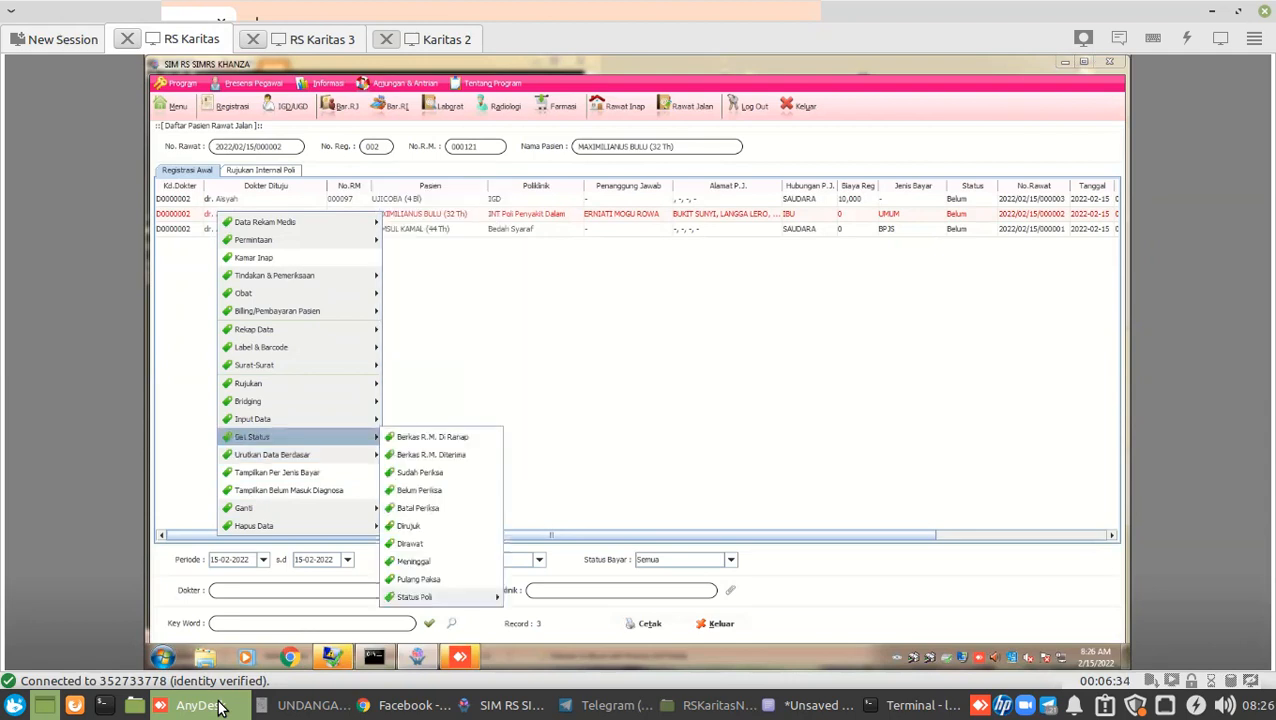
mouse_move(254, 437)
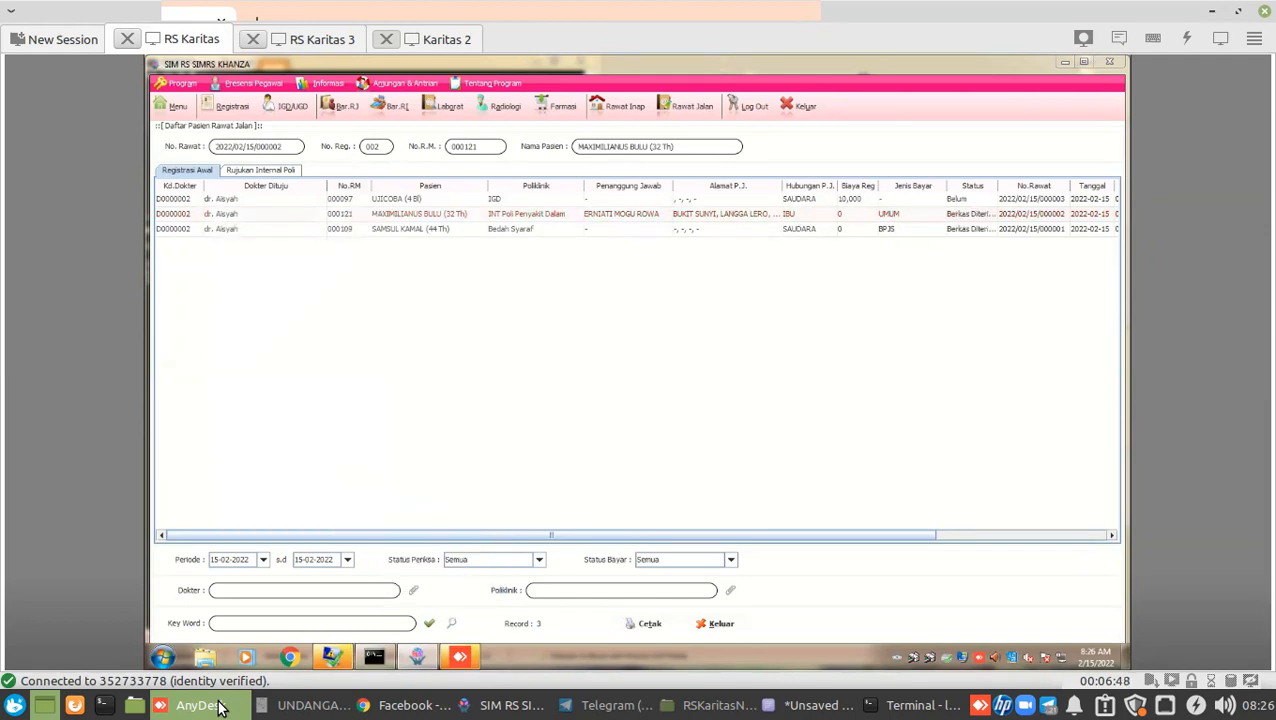
left_click(966, 215)
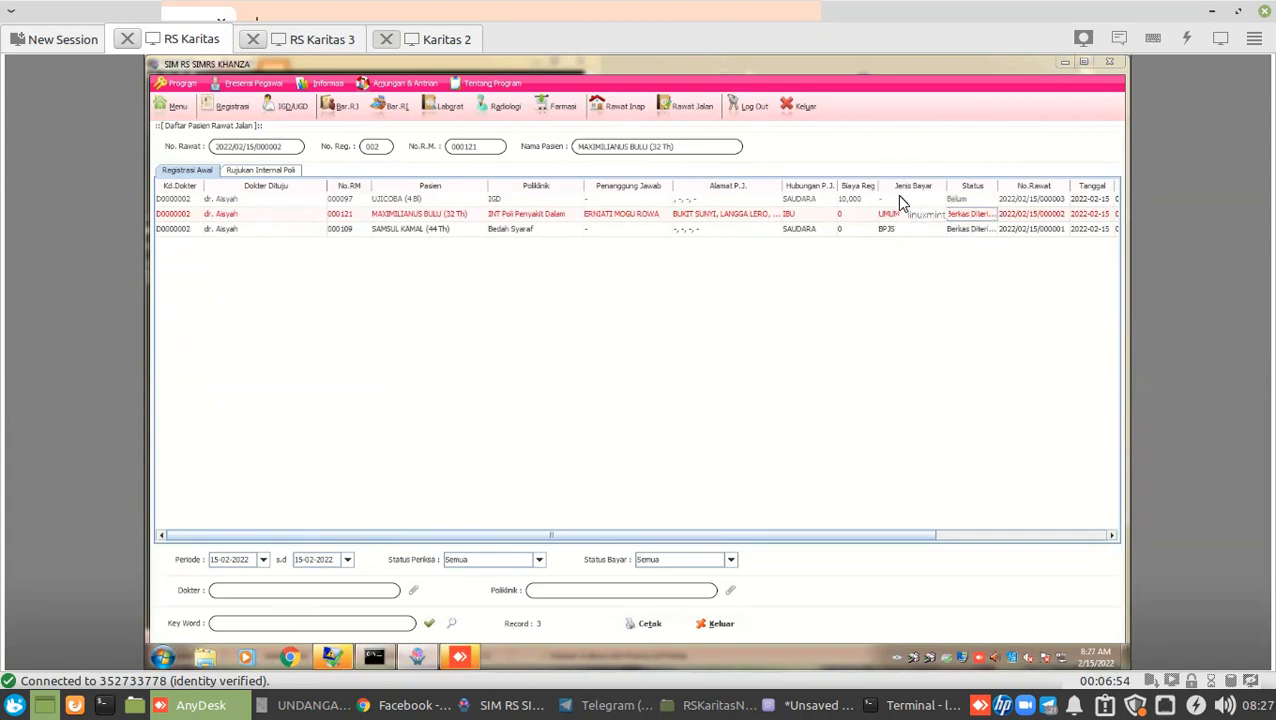
left_click(505, 705)
left_click(181, 65)
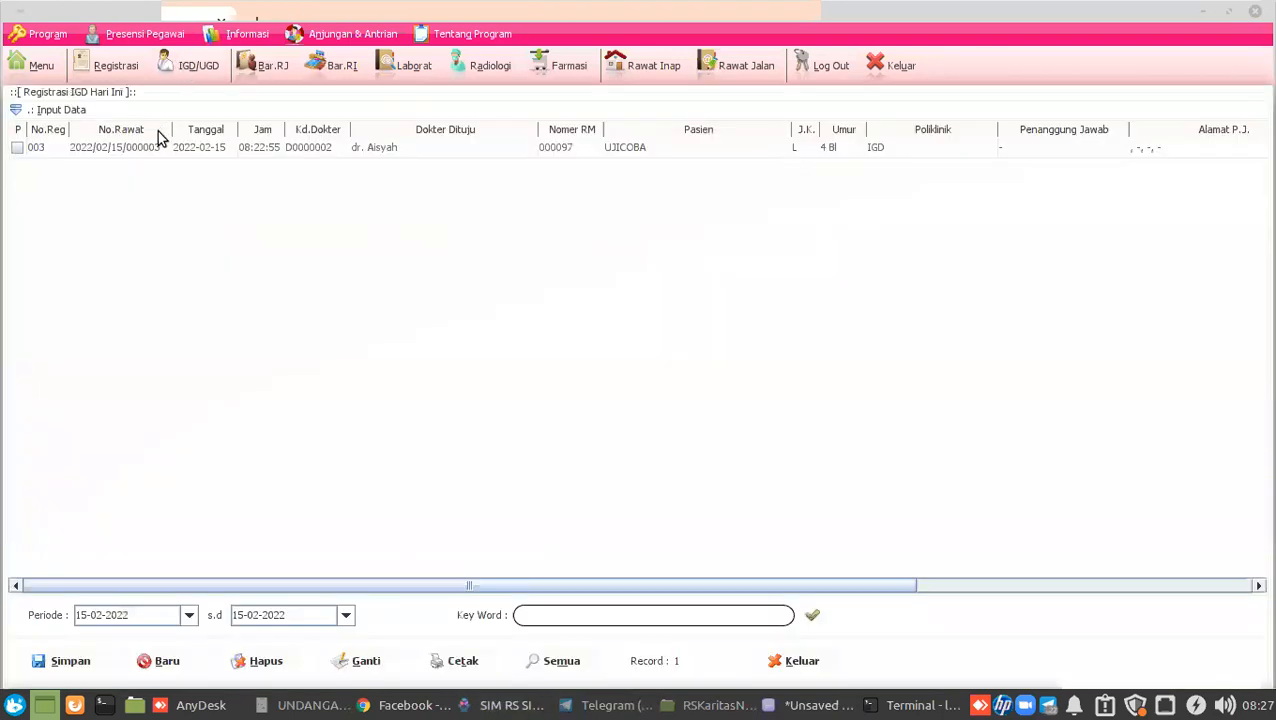
Mark IGD registration 003's record file as Berkas R.M. Diterima, then return to the outpatient list.
left_click(155, 148)
right_click(153, 148)
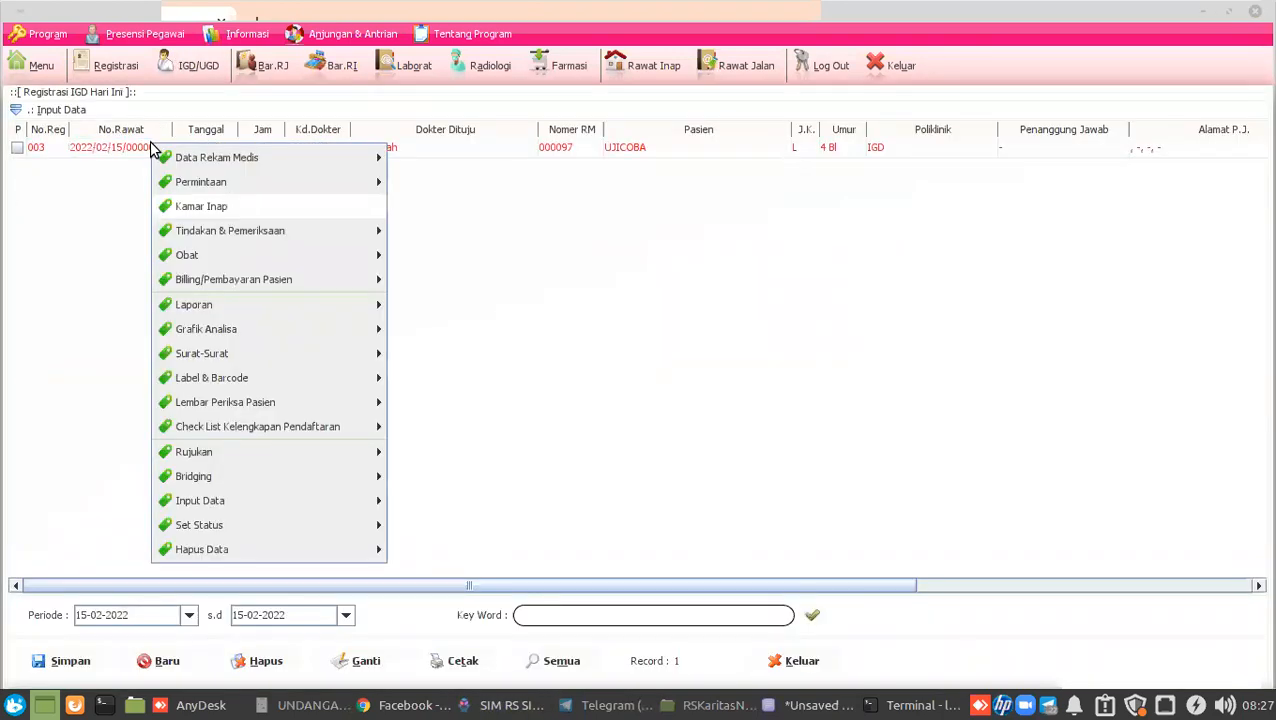
mouse_move(326, 527)
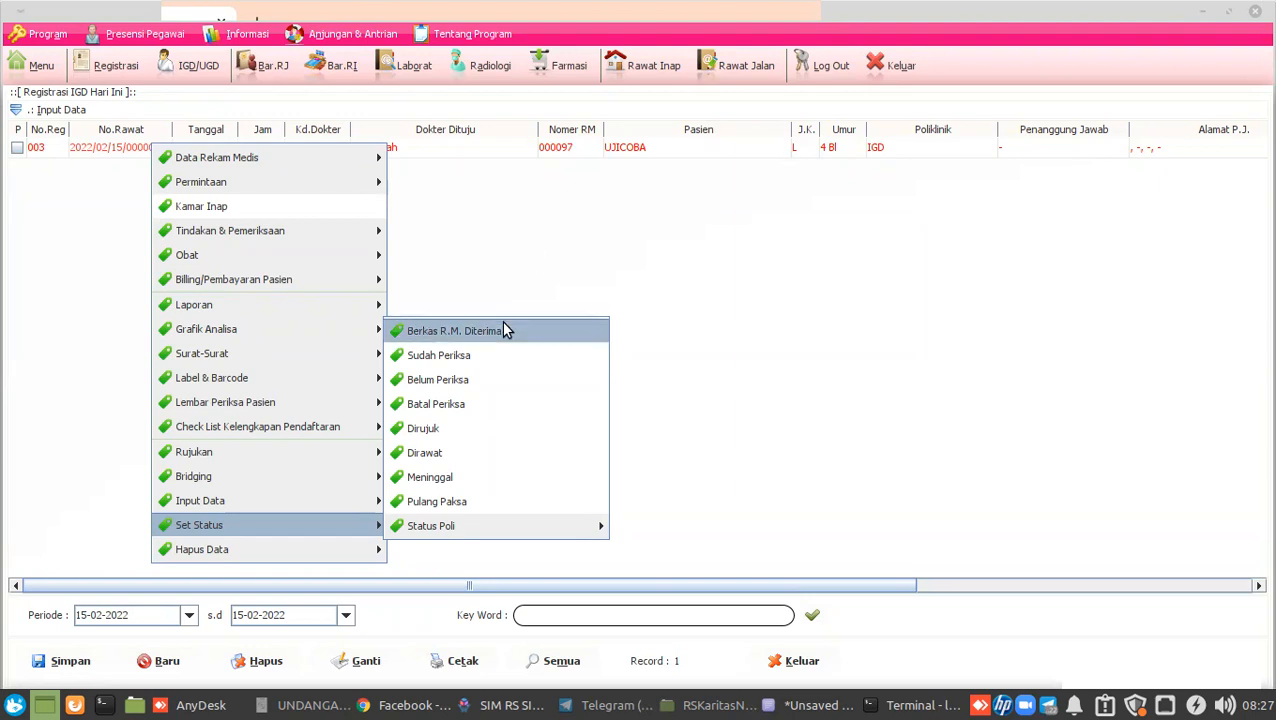
left_click(505, 330)
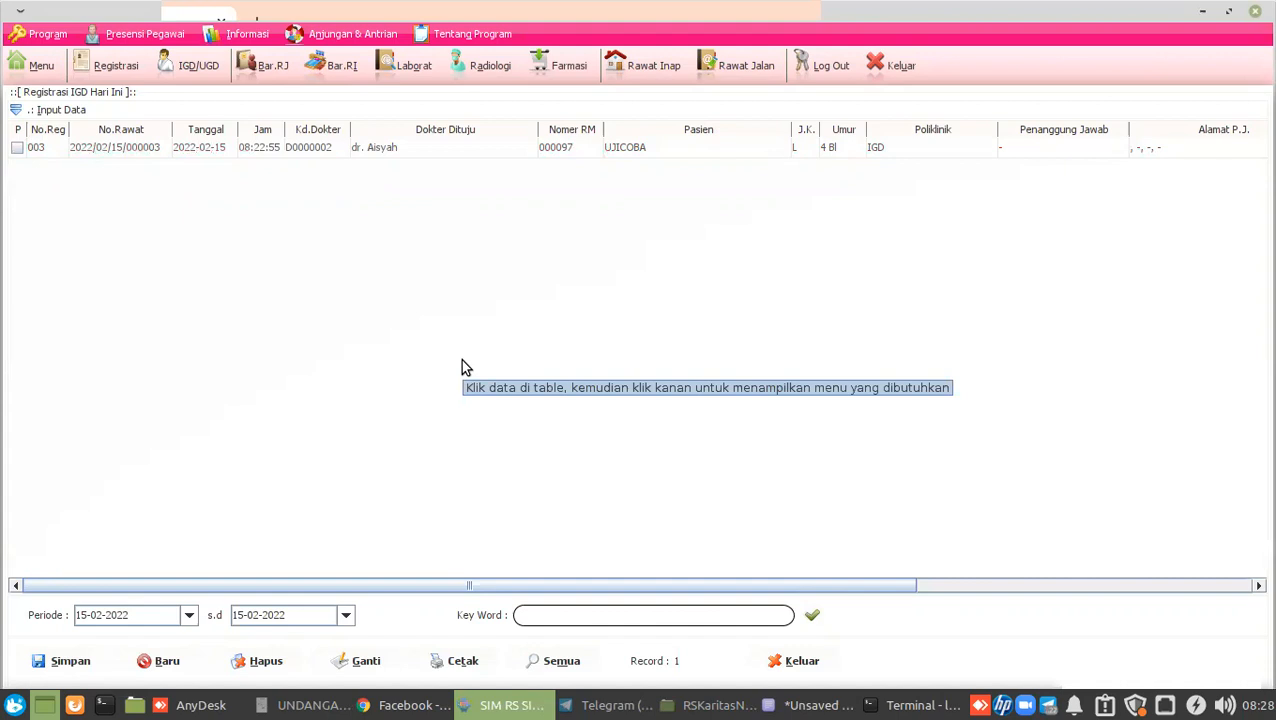
left_click(740, 67)
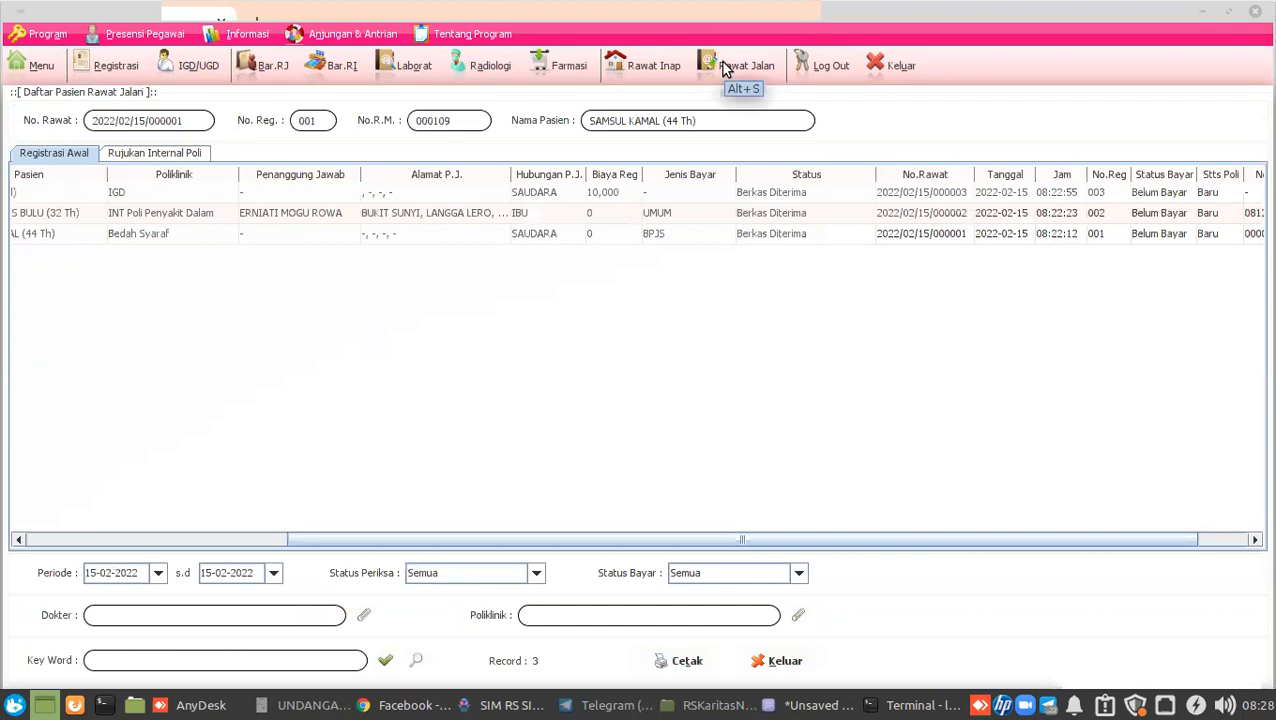
Open Penilaian Awal Keperawatan Umum for the Bedah Syaraf patient via Data Rekam Medis > RM Rawat Jalan.
left_click(174, 232)
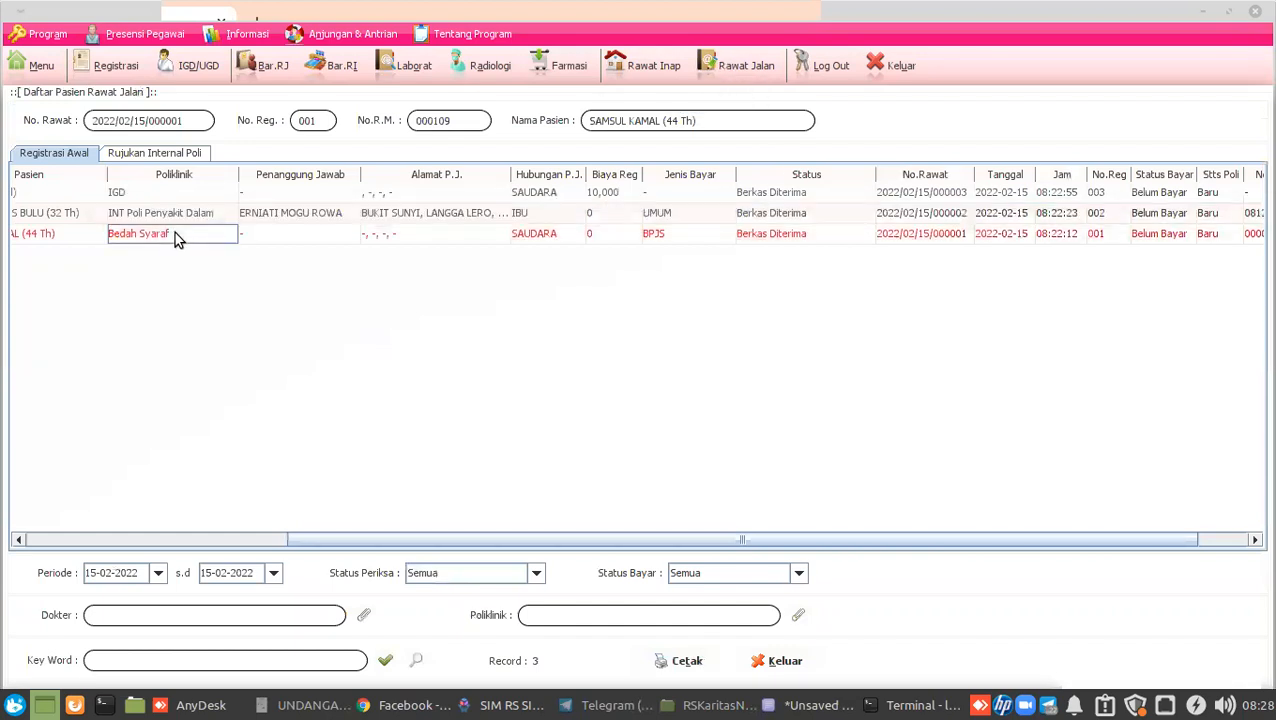
right_click(176, 238)
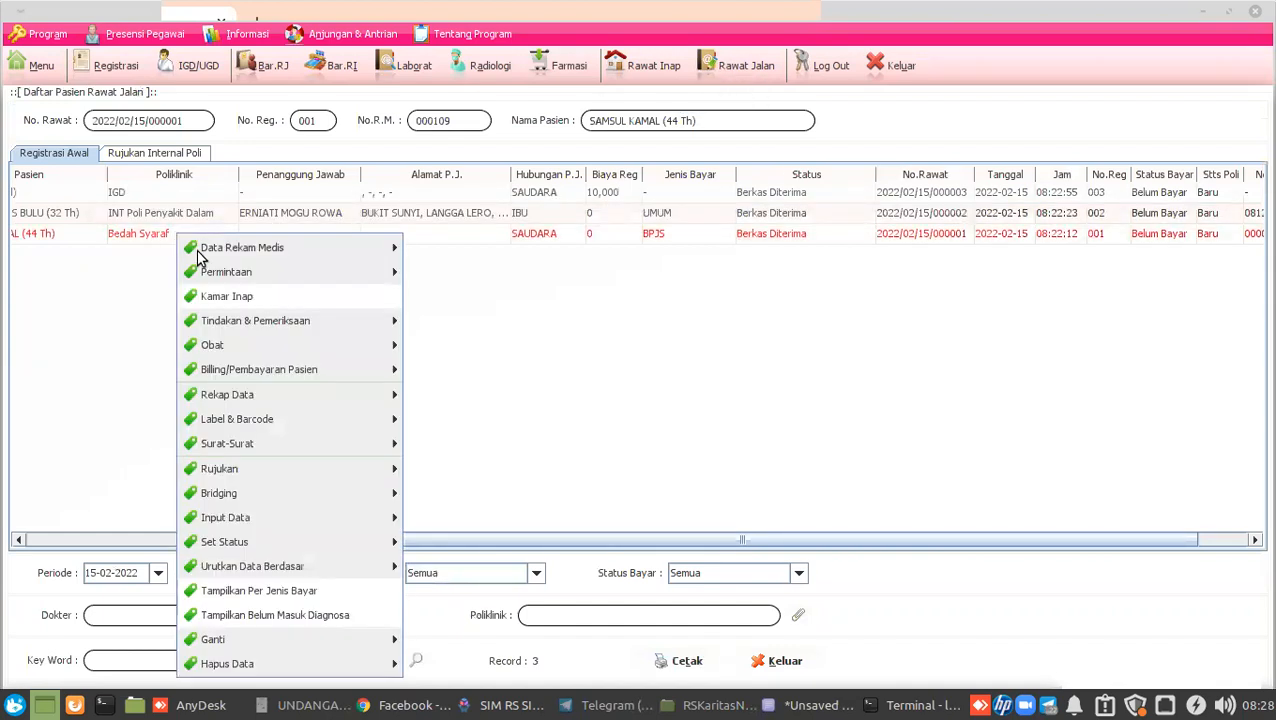
mouse_move(198, 257)
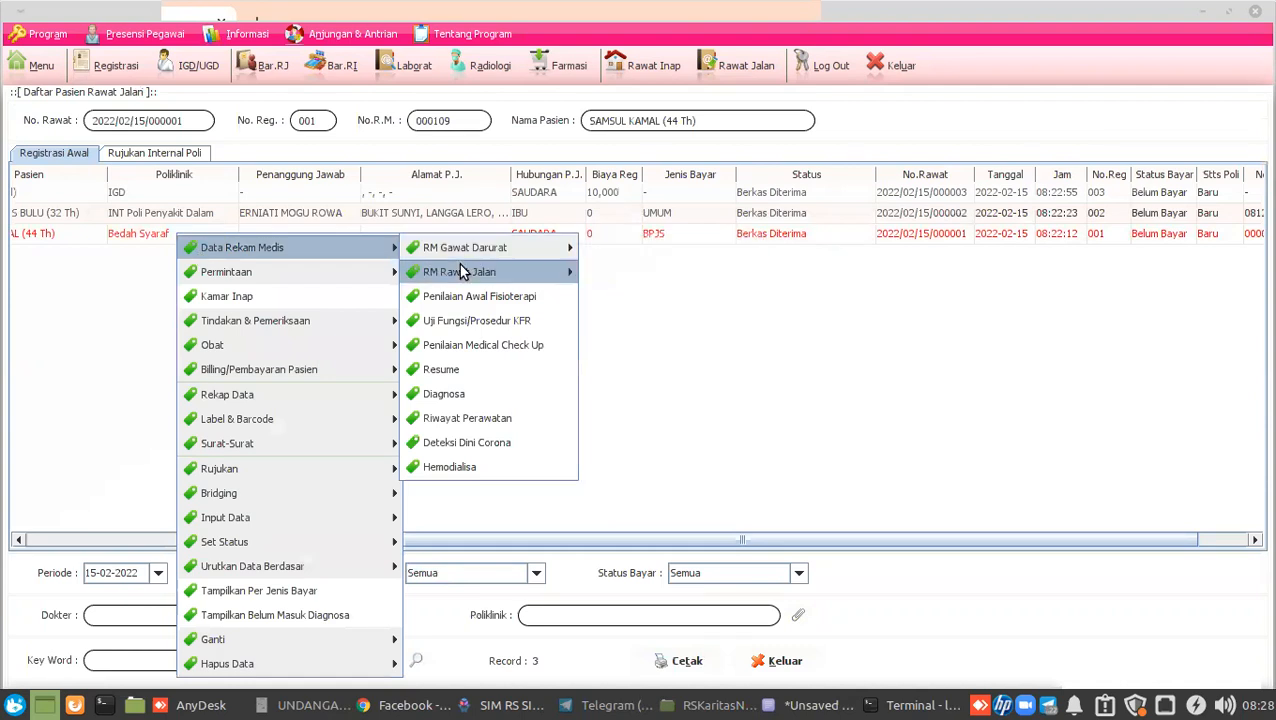
mouse_move(463, 273)
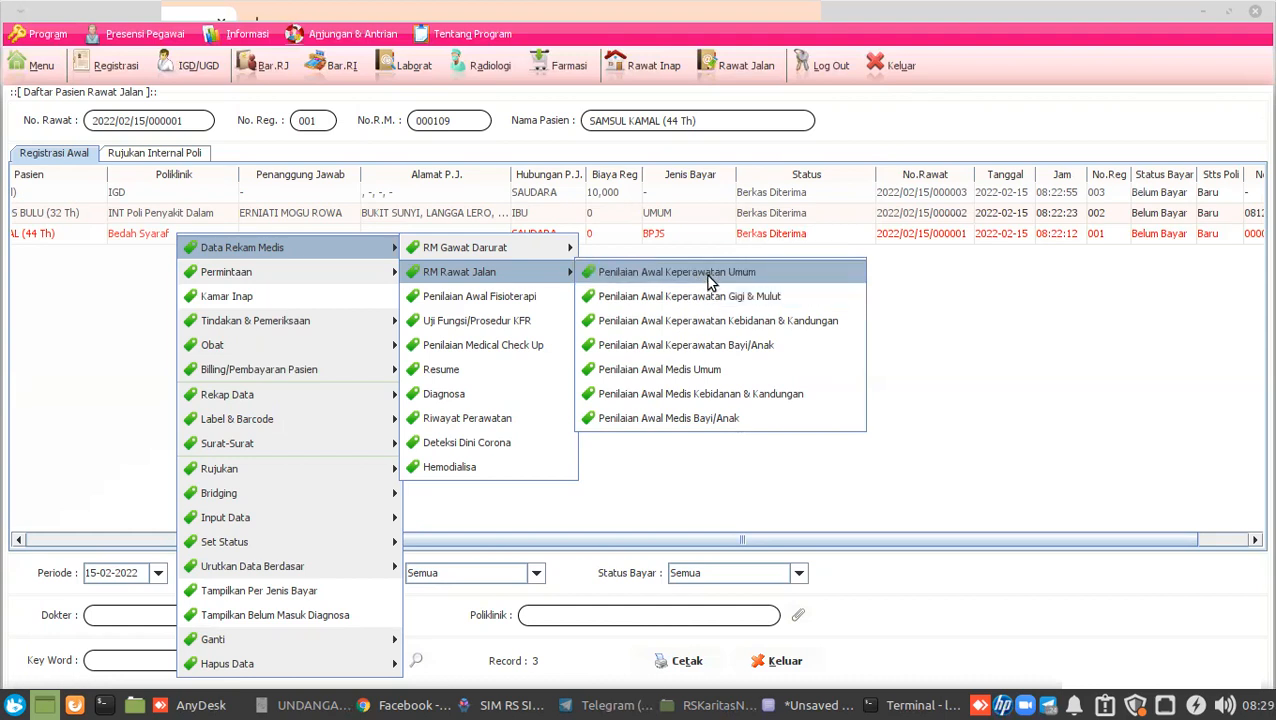
left_click(708, 280)
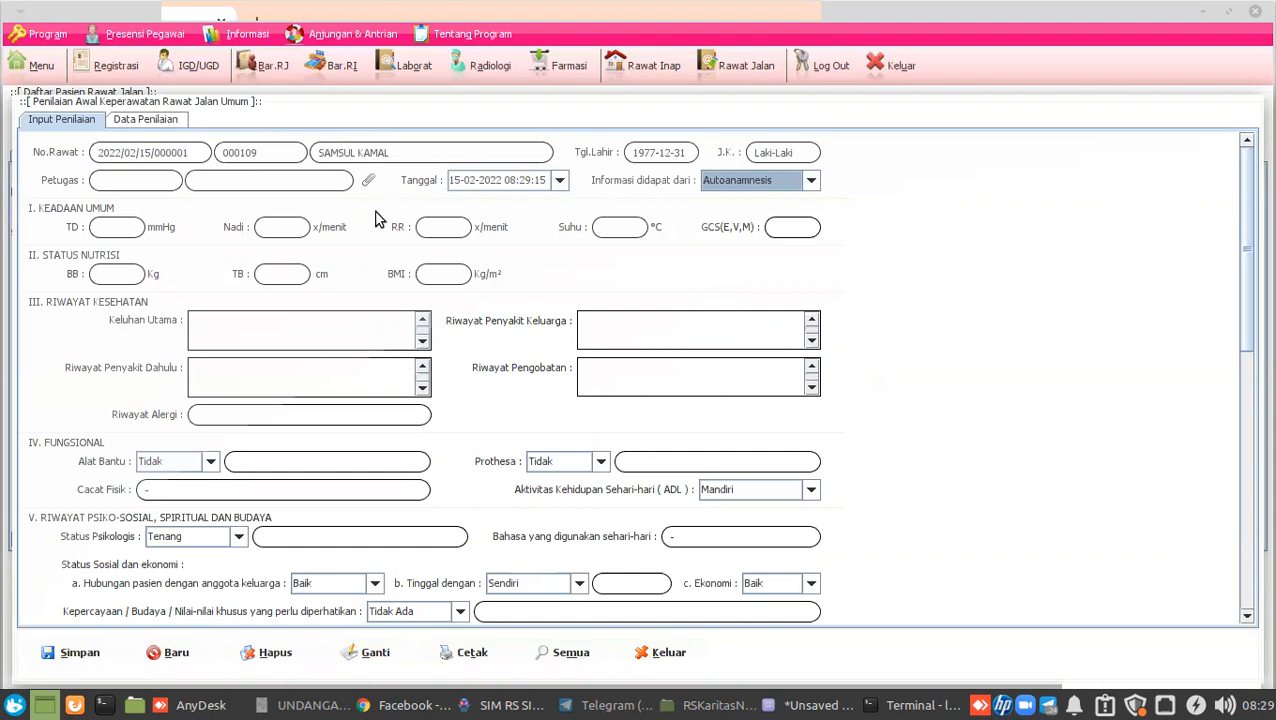
Choose staff member 000001 as the assessing nurse.
left_click(148, 180)
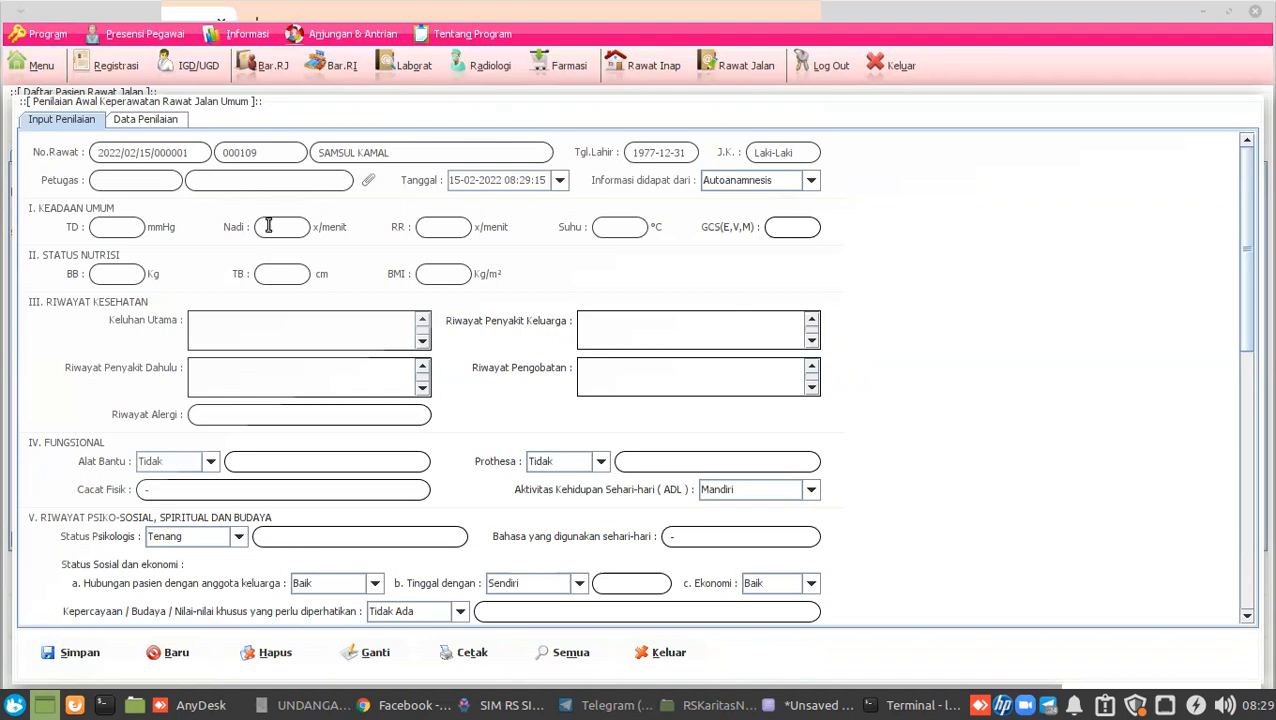
left_click(368, 180)
double_click(275, 168)
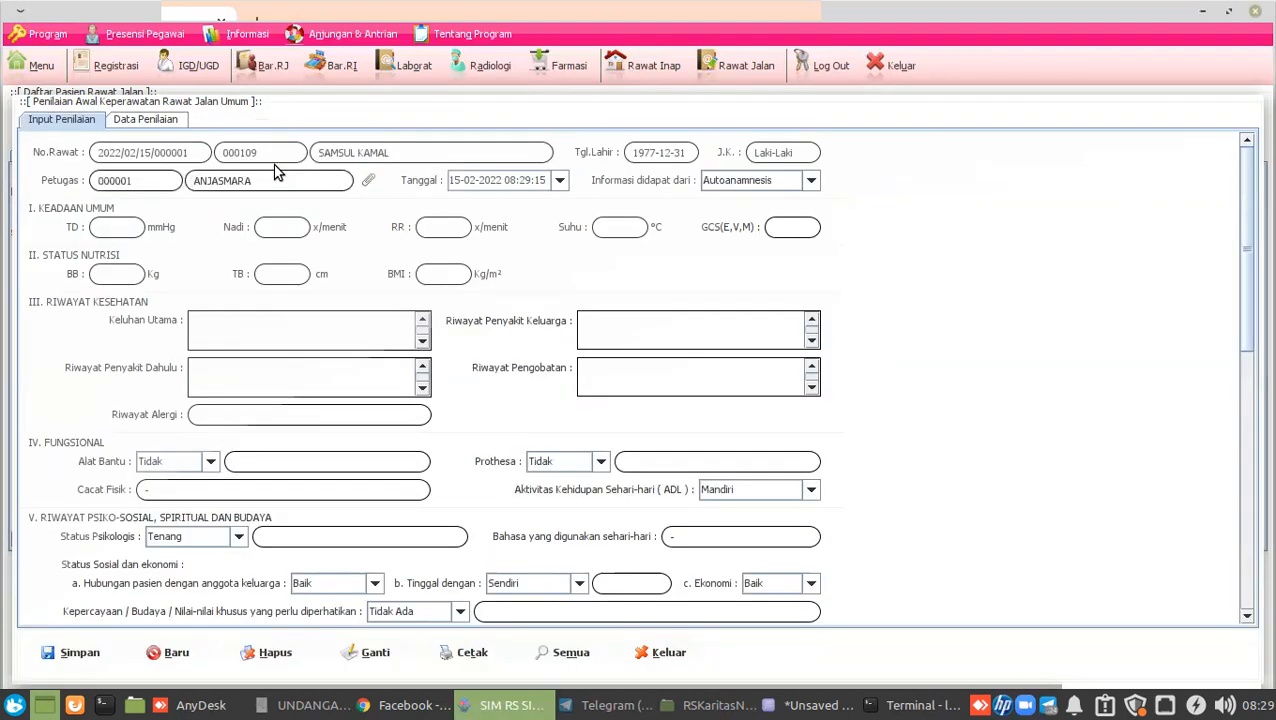
Fill in the vital signs, entering body weight 65 and body height 165.
left_click(107, 229)
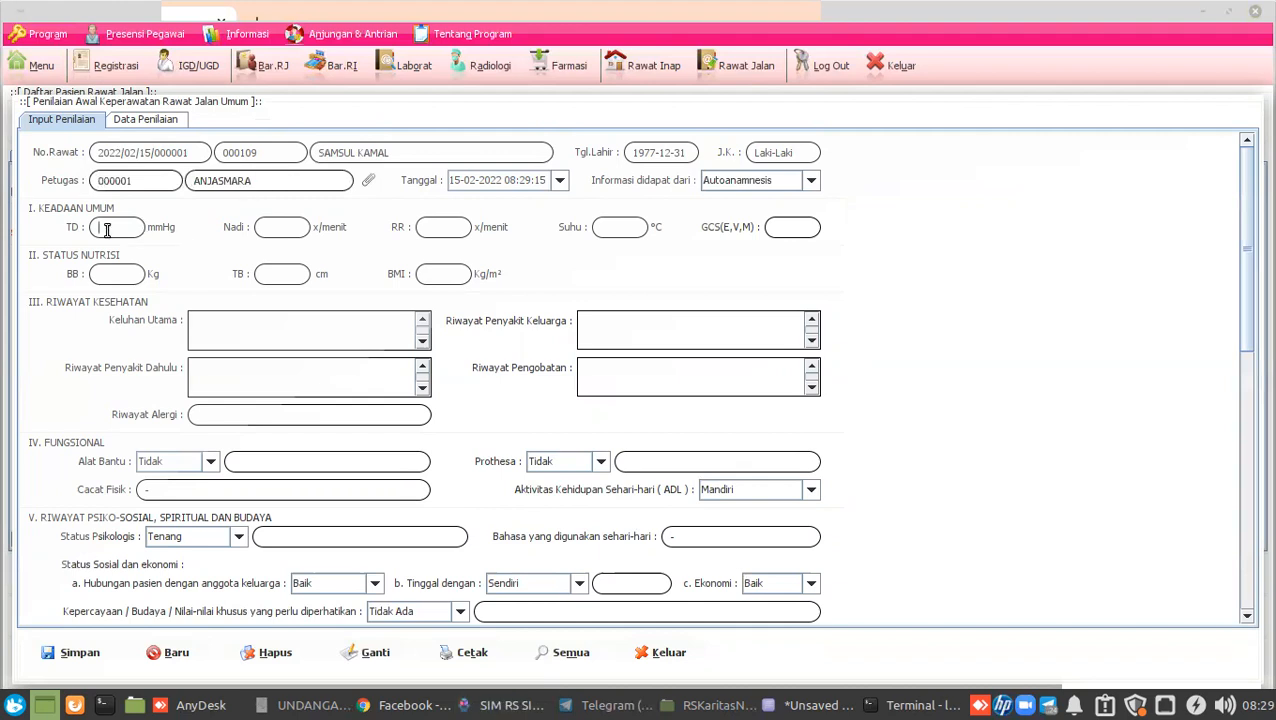
left_click(268, 228)
left_click(432, 228)
left_click(604, 229)
left_click(305, 276)
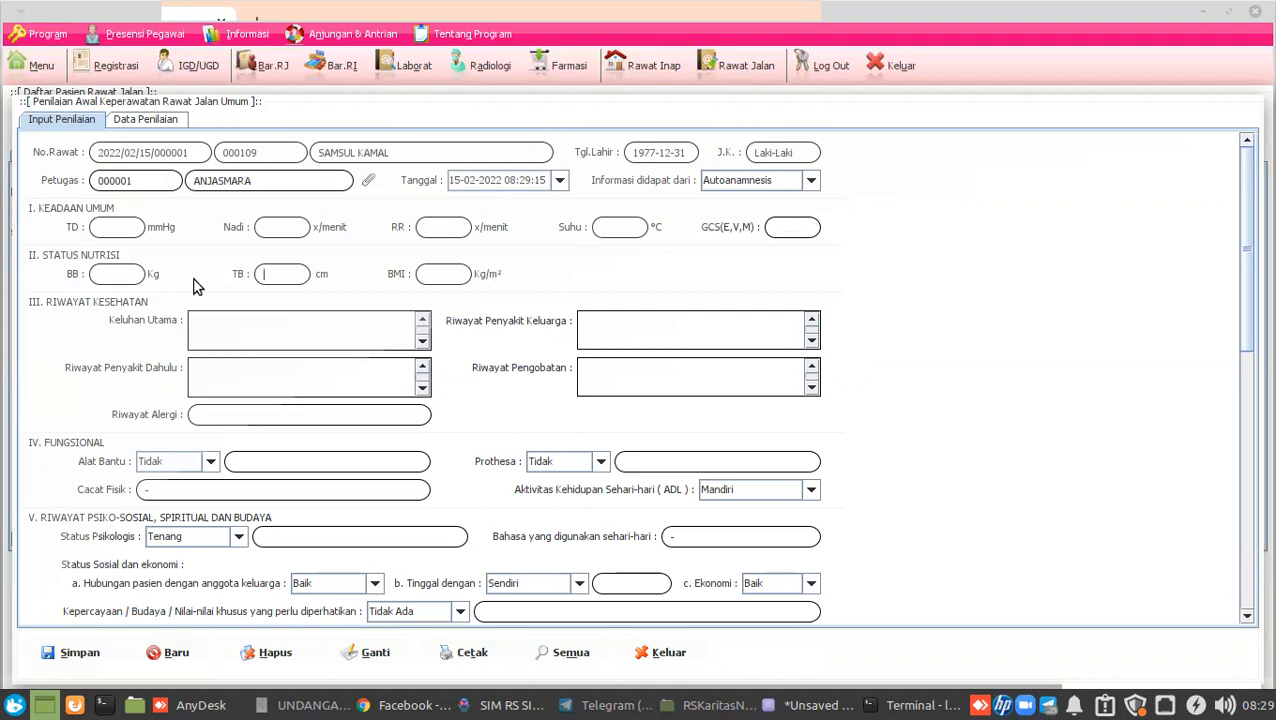
left_click(443, 276)
left_click(124, 274)
type("65")
left_click(270, 275)
type("165")
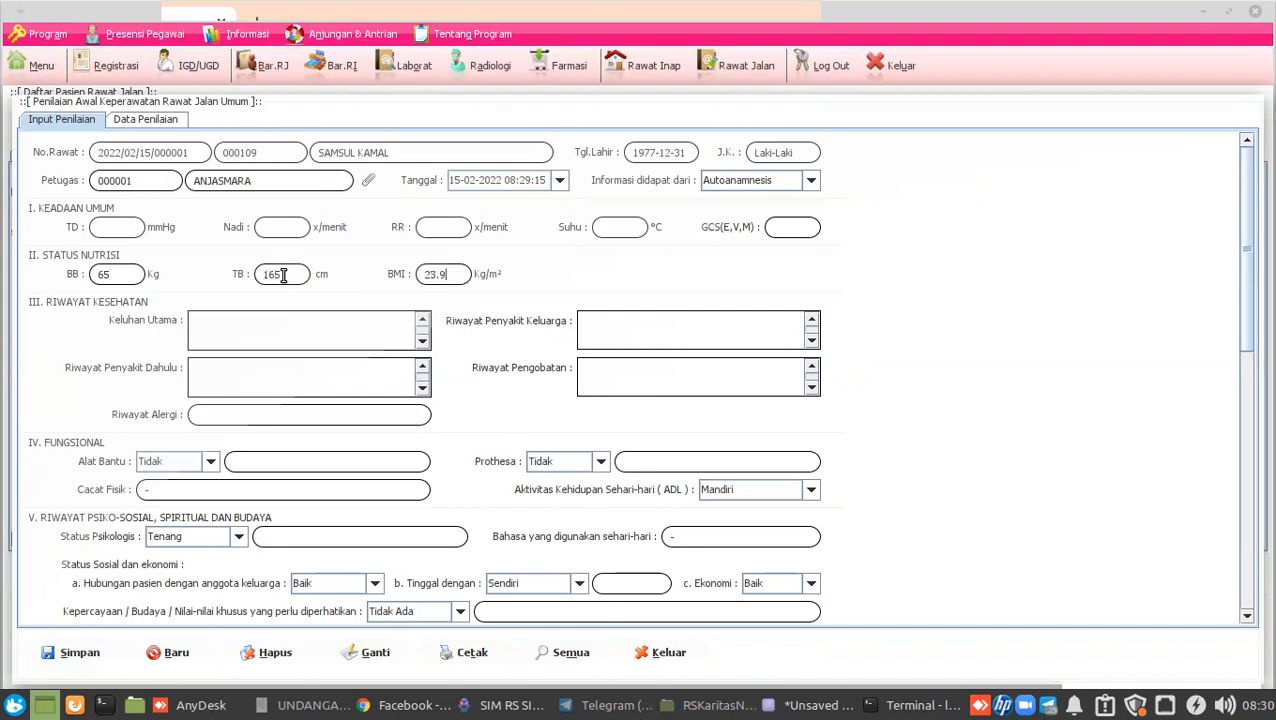
Leave assistive device at Tidak, tick Nyeri and Mobilitas/ Aktivitas, then switch to AnyDesk.
left_click(377, 333)
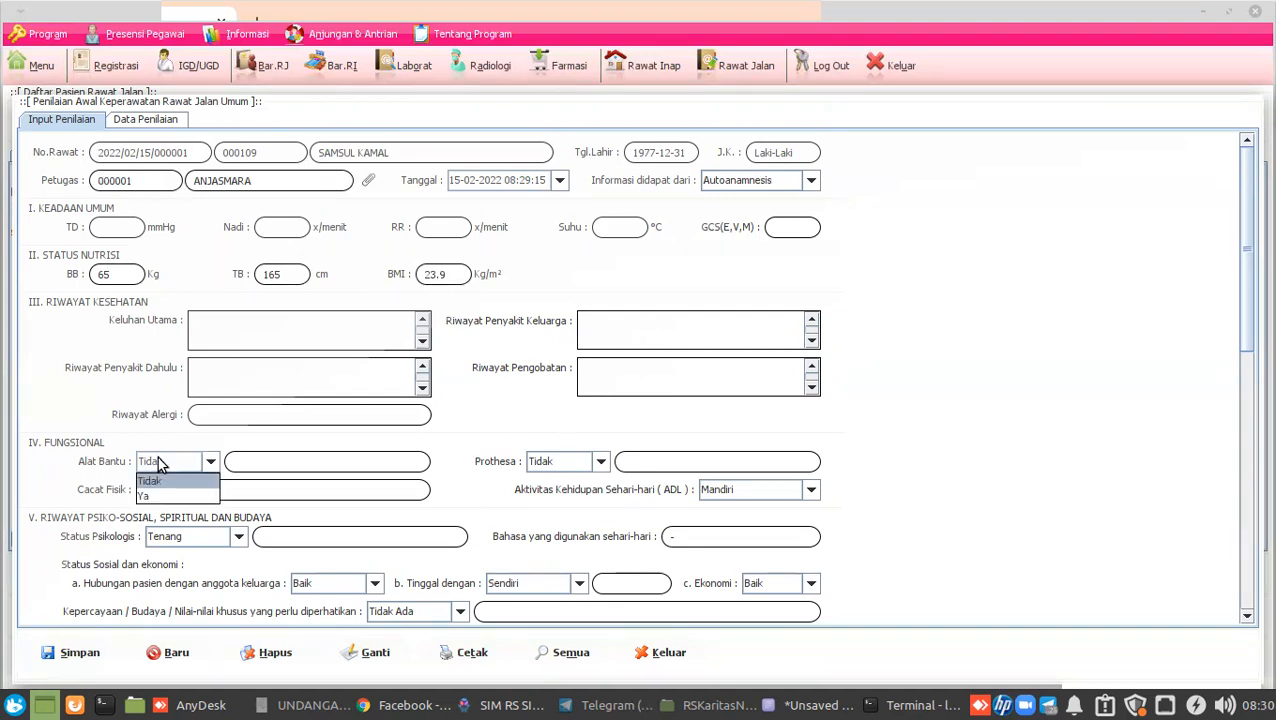
left_click(558, 479)
scroll(914, 445, "down", 3)
scroll(915, 440, "down", 8)
scroll(918, 448, "down", 9)
scroll(920, 448, "down", 9)
scroll(920, 448, "down", 8)
scroll(919, 448, "down", 8)
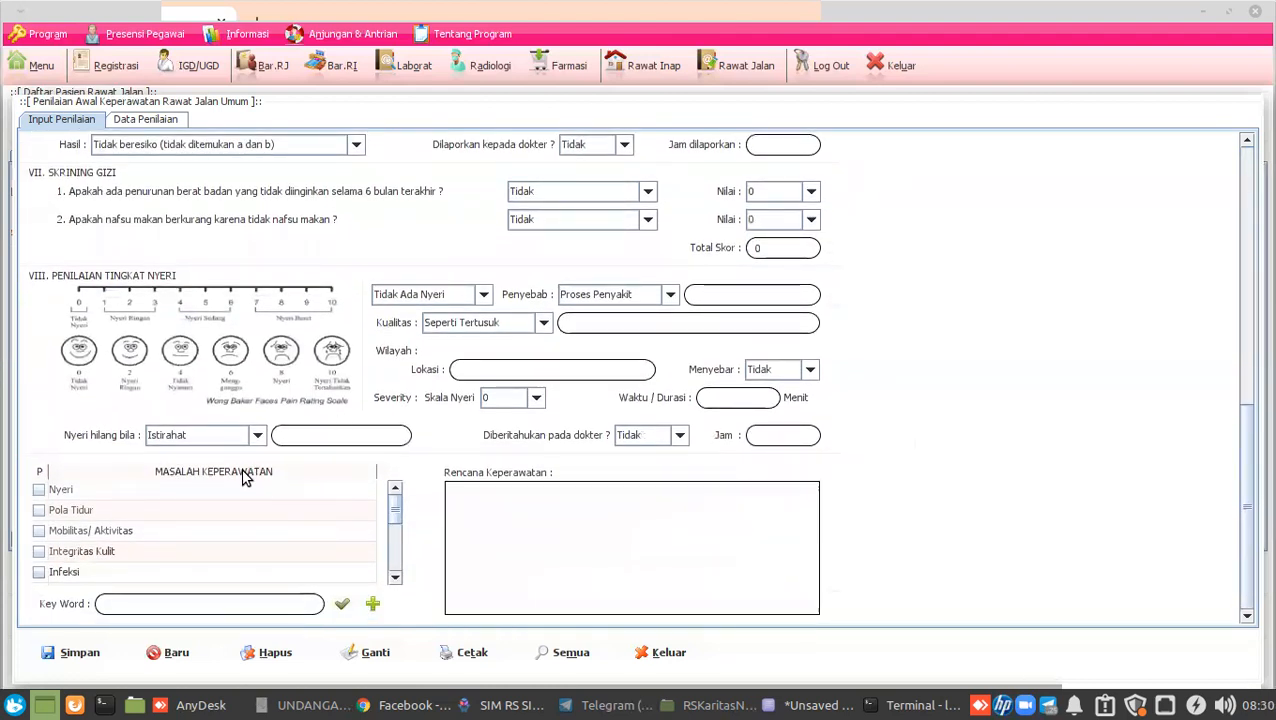
left_click(38, 489)
left_click(39, 531)
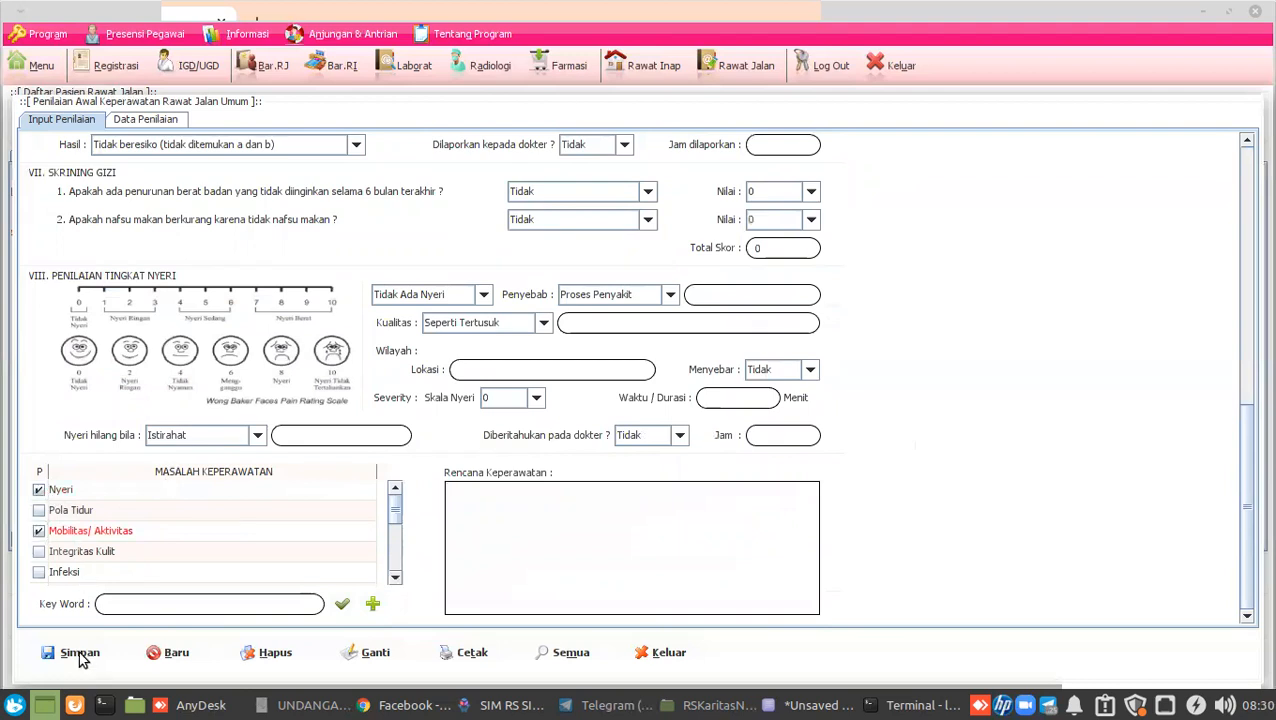
left_click(230, 707)
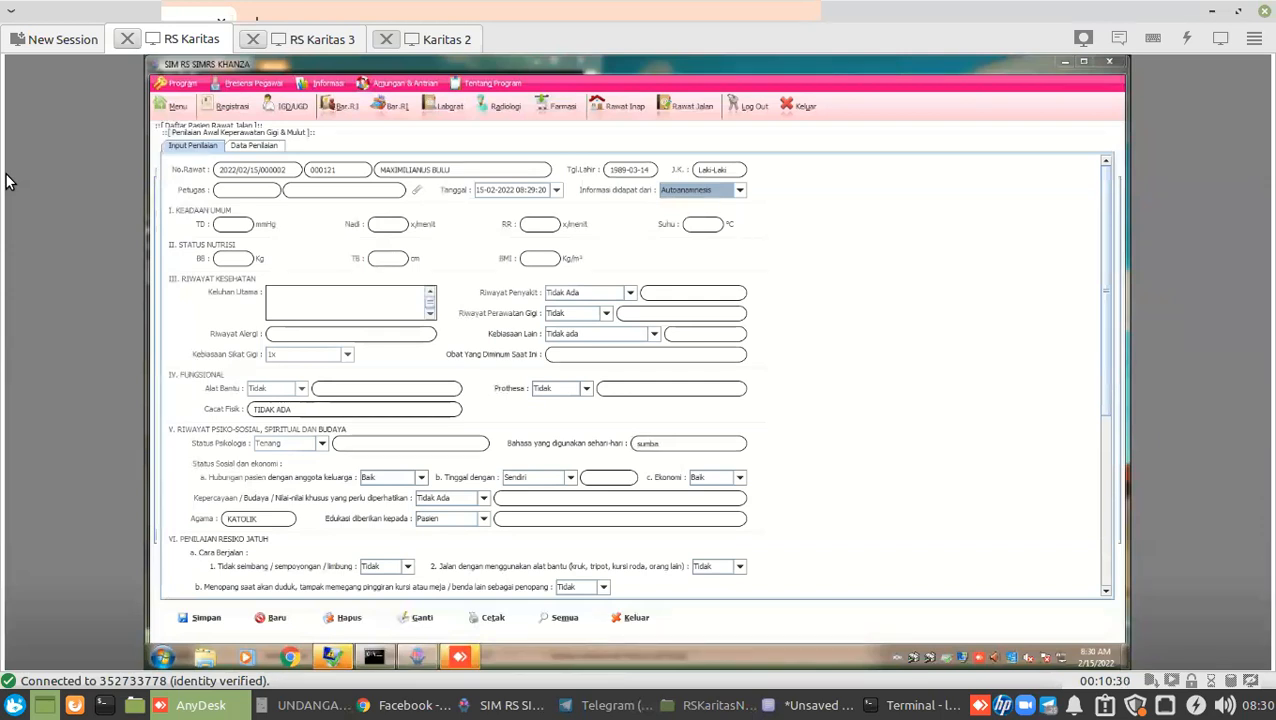
Open Data Triase Gawat Darurat for IGD visit 2022/02/15/000003 from the IGD/UGD registrations.
left_click(515, 706)
left_click(172, 66)
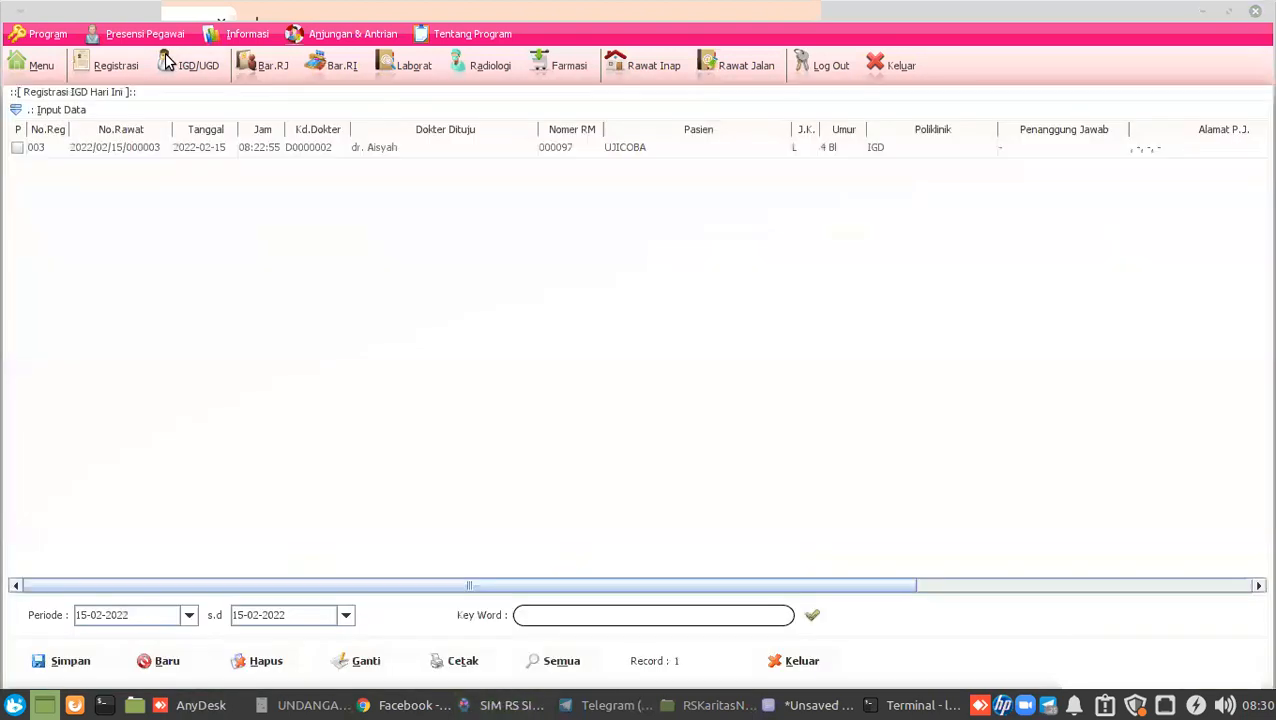
left_click(168, 148)
right_click(168, 148)
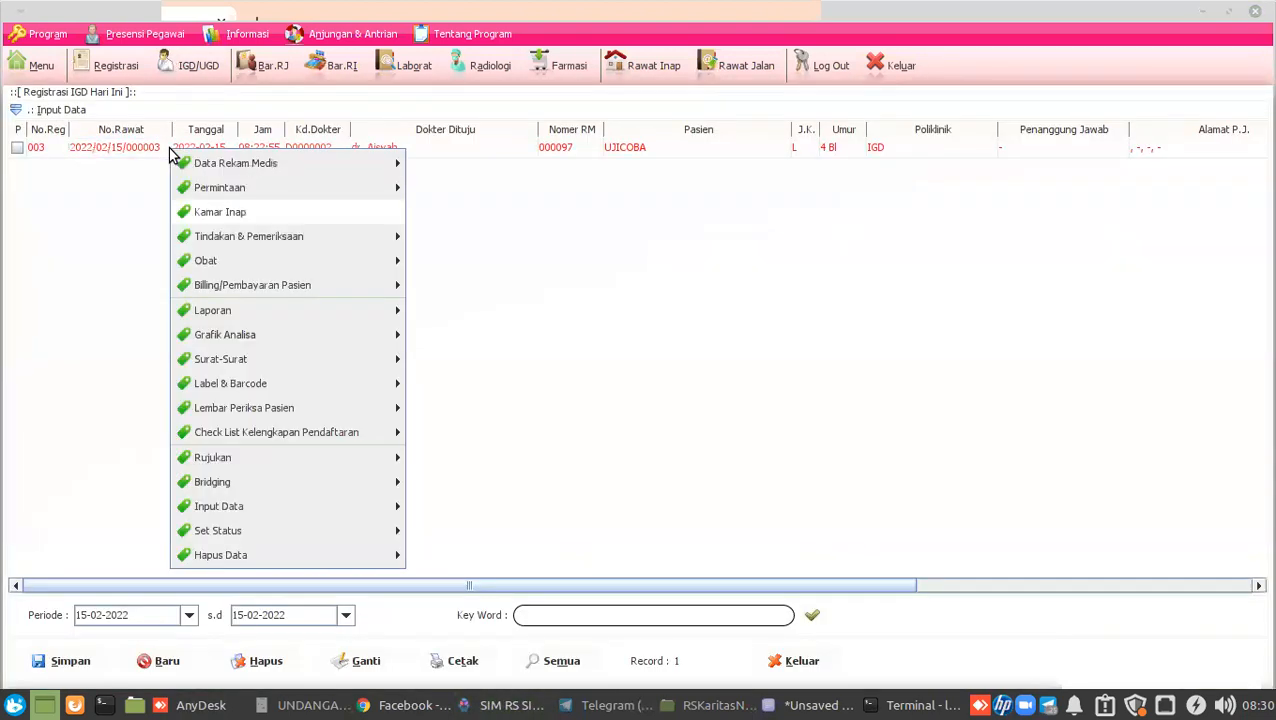
mouse_move(362, 168)
mouse_move(415, 172)
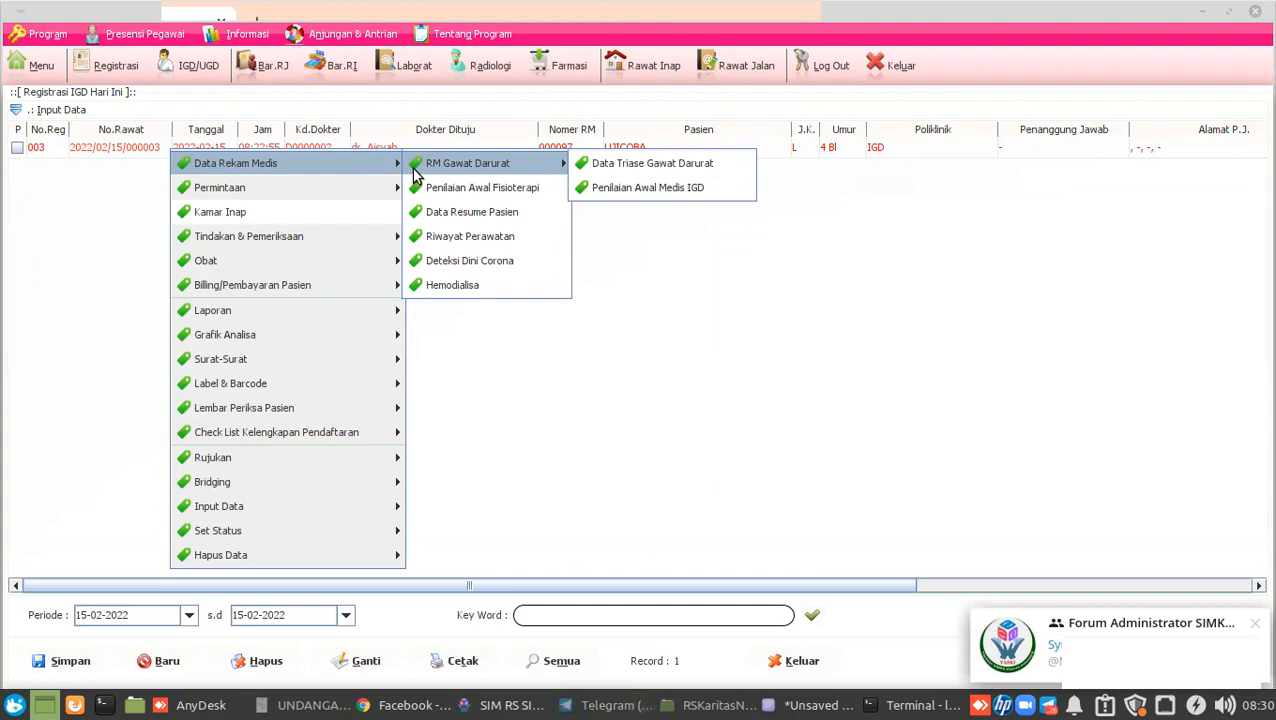
left_click(618, 163)
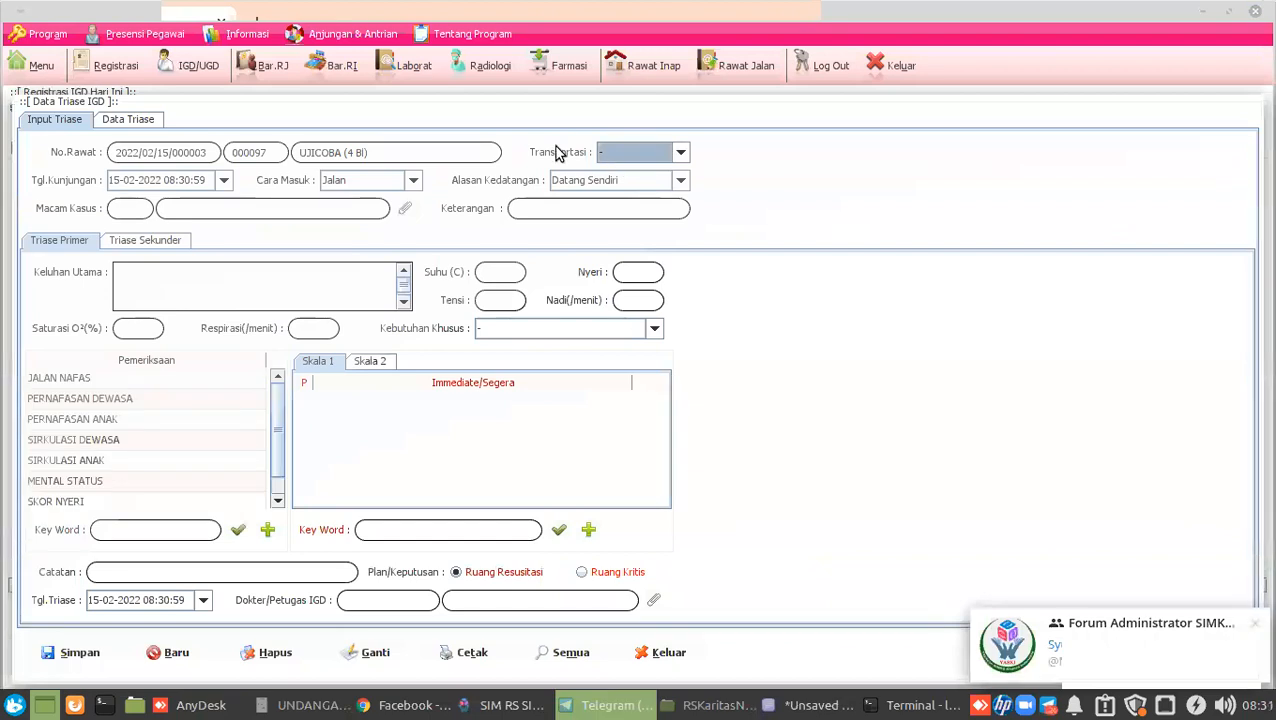
Dismiss the Telegram notification and set triage Transportasi to Sendiri.
left_click(1250, 626)
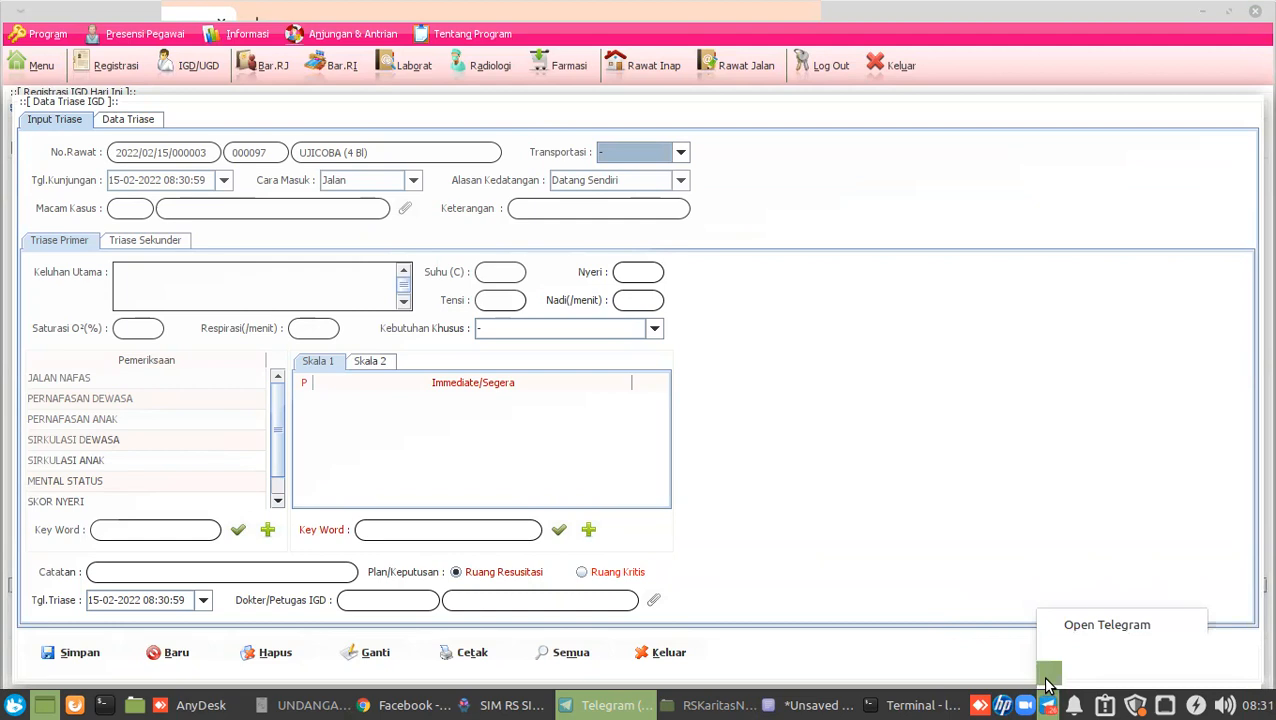
left_click(1050, 668)
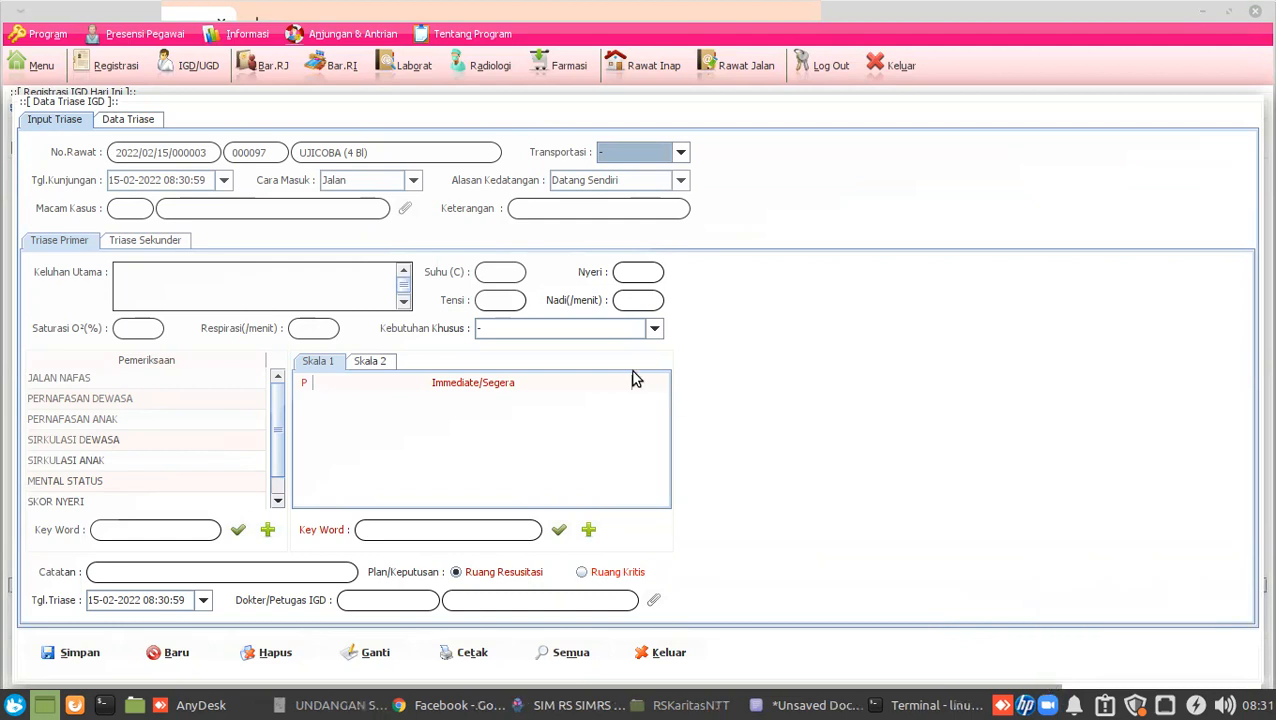
left_click(612, 157)
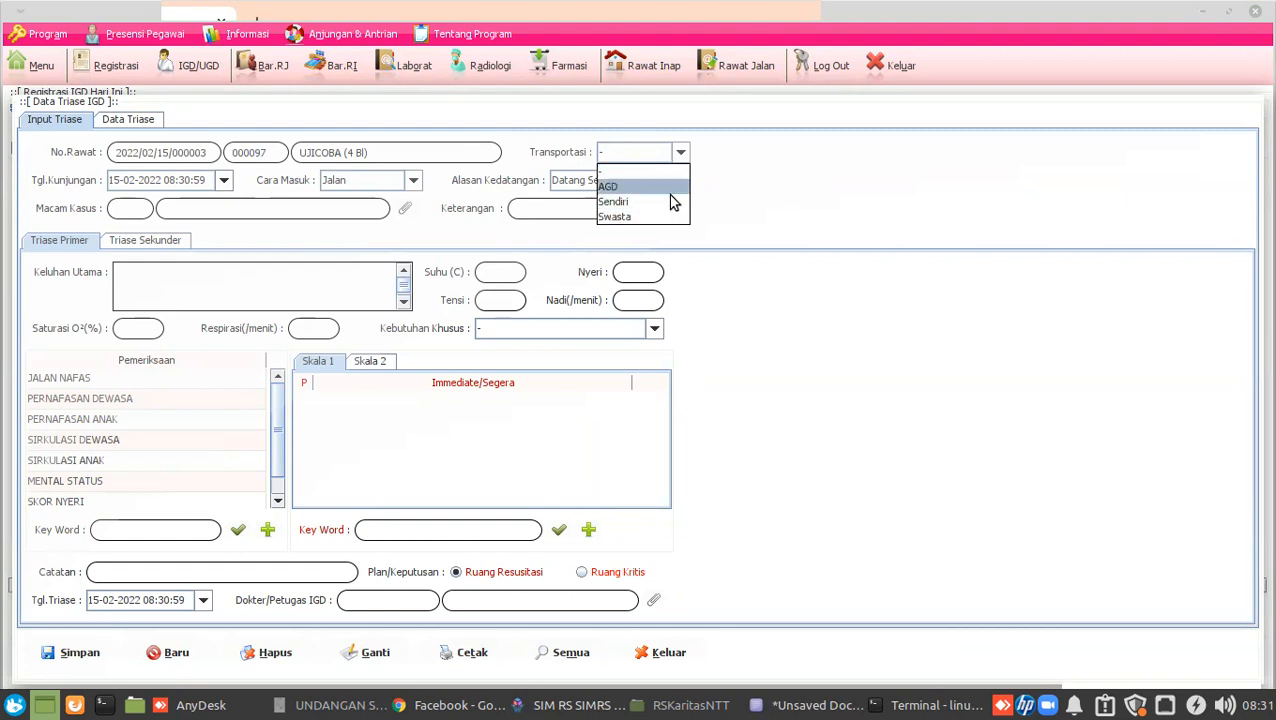
left_click(672, 201)
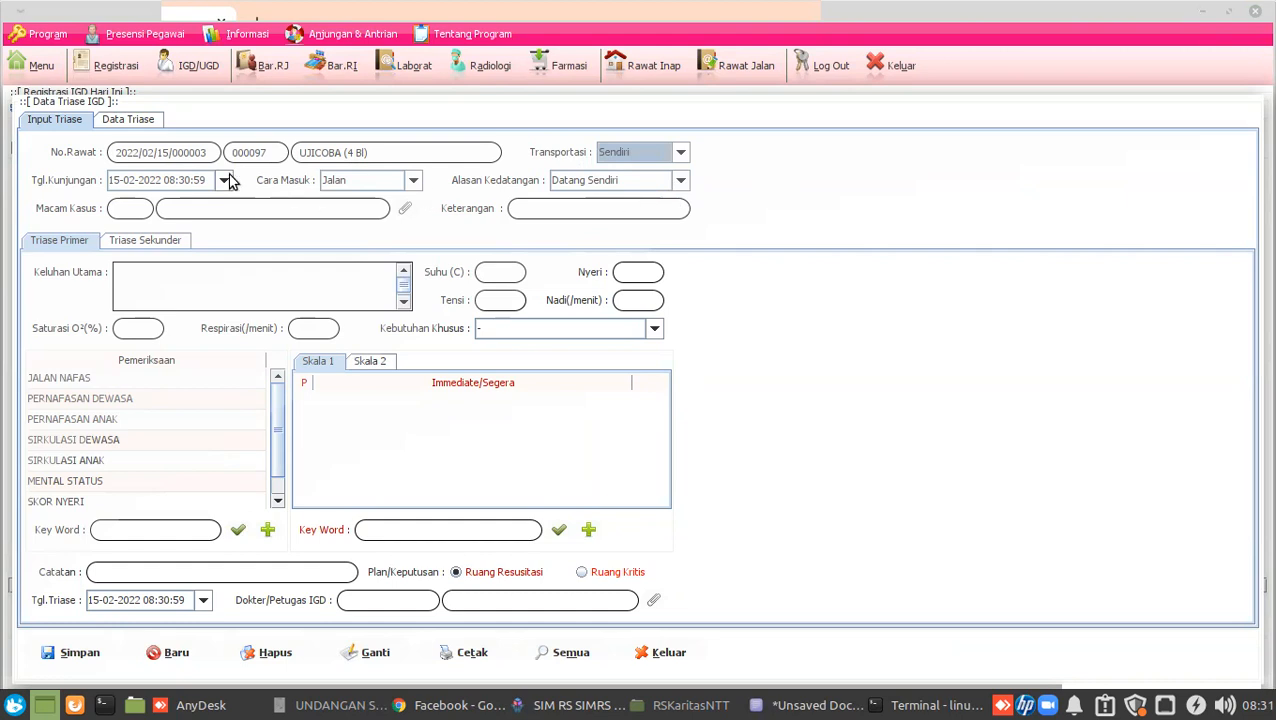
Keep Cara Masuk Jalan and Datang Sendiri, and set case type 001 Trauma Kecelakaan Lalu Lintas.
left_click(141, 180)
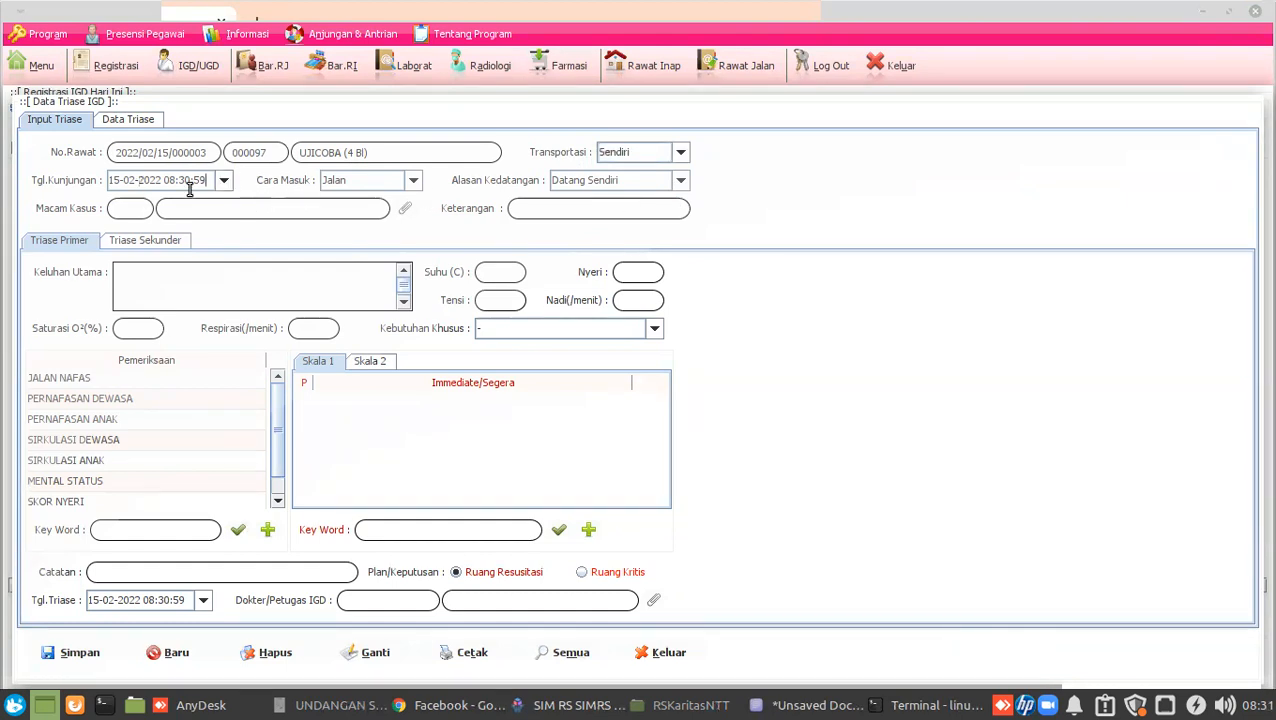
left_click(350, 183)
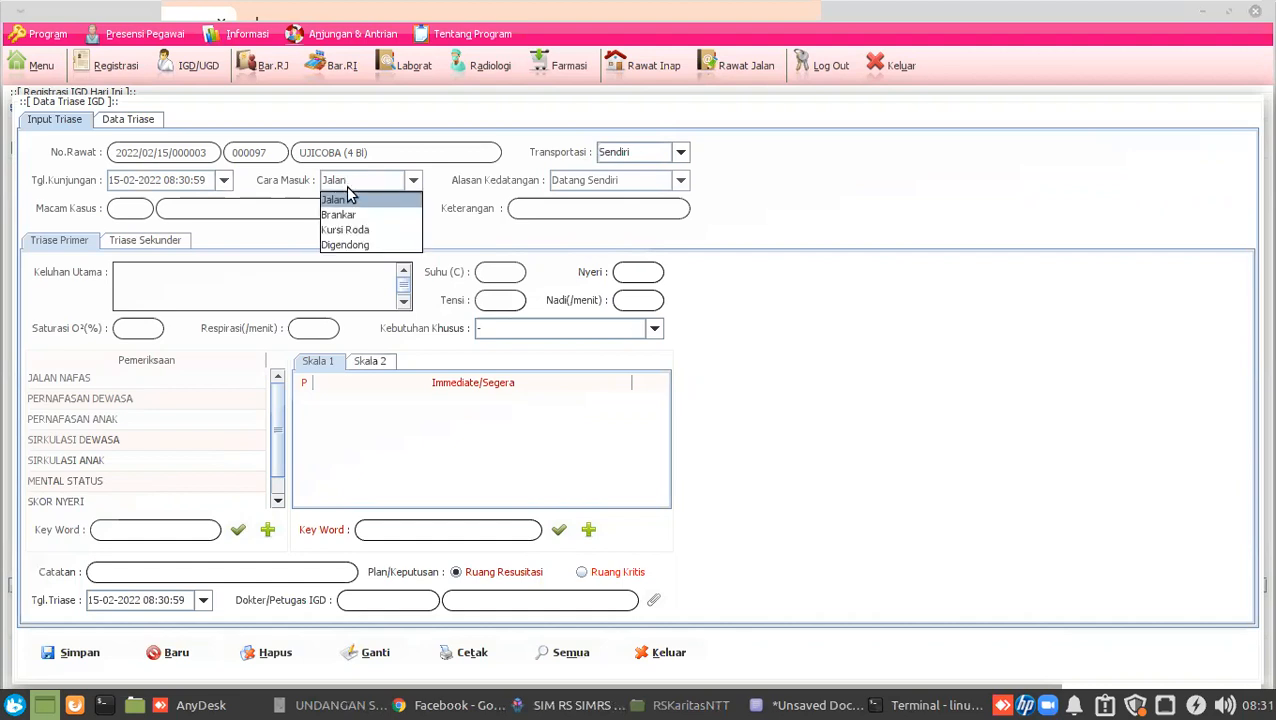
left_click(349, 200)
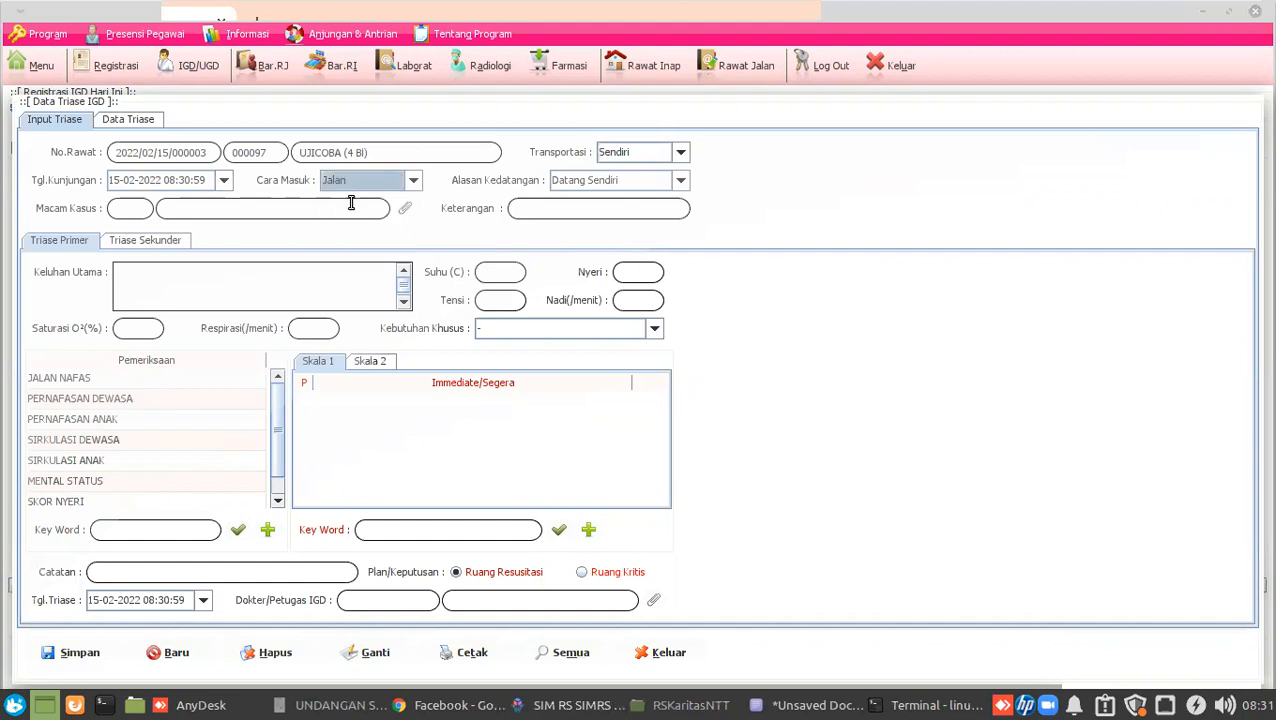
left_click(612, 184)
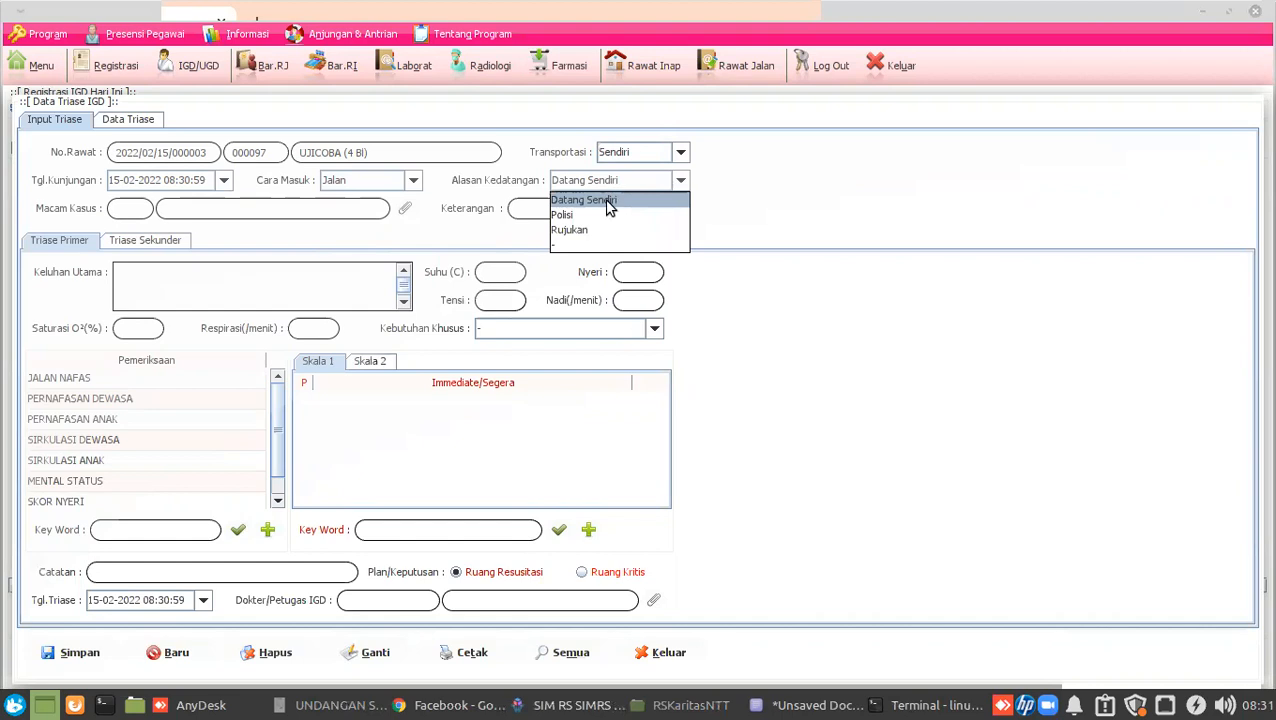
left_click(806, 186)
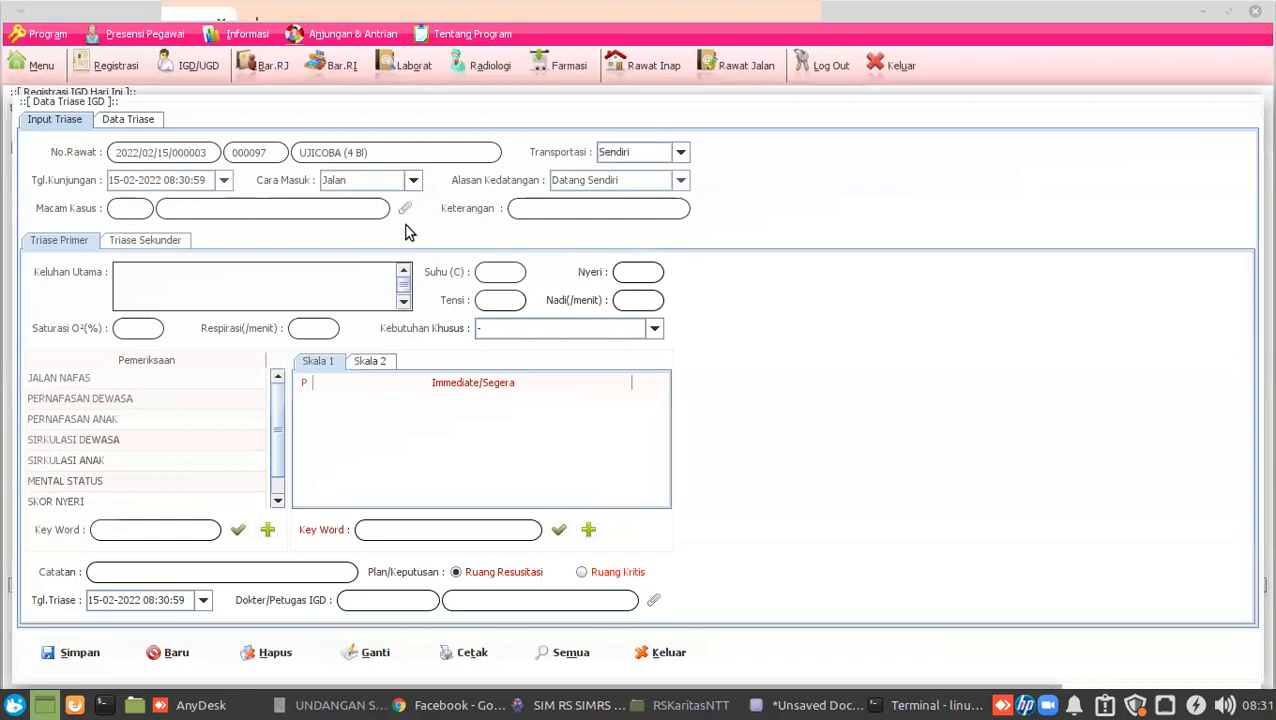
left_click(406, 211)
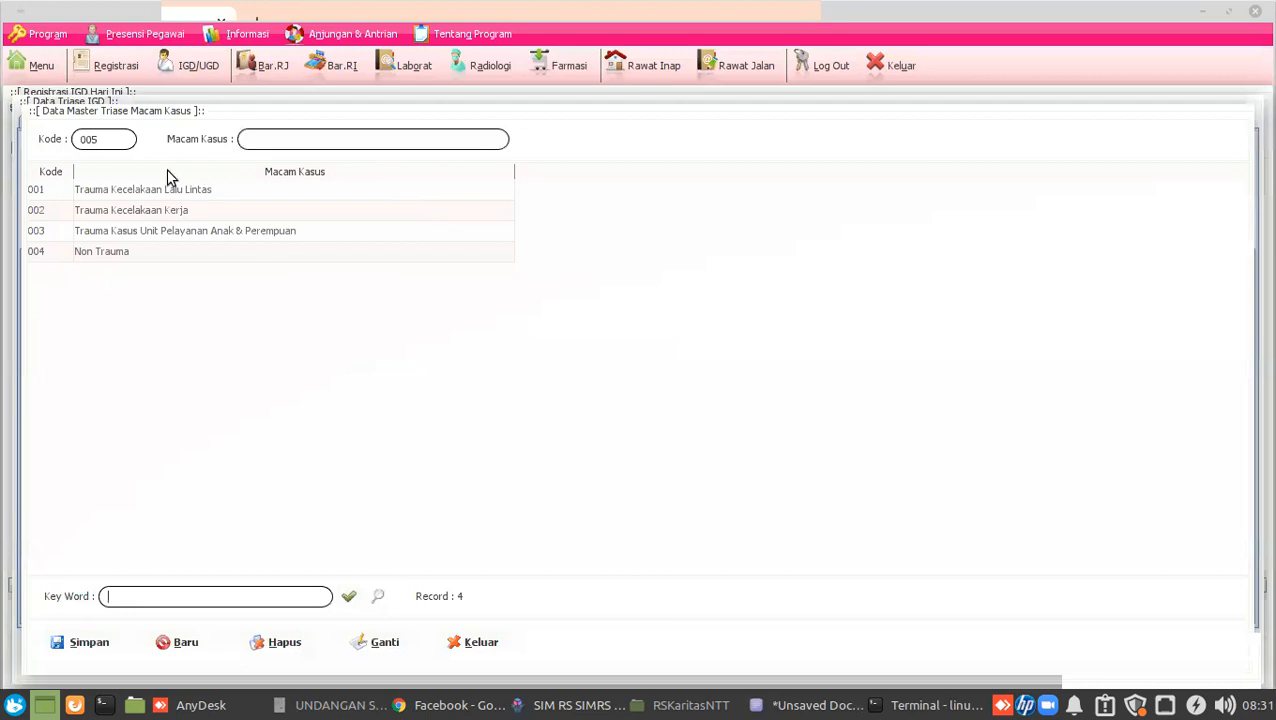
double_click(200, 197)
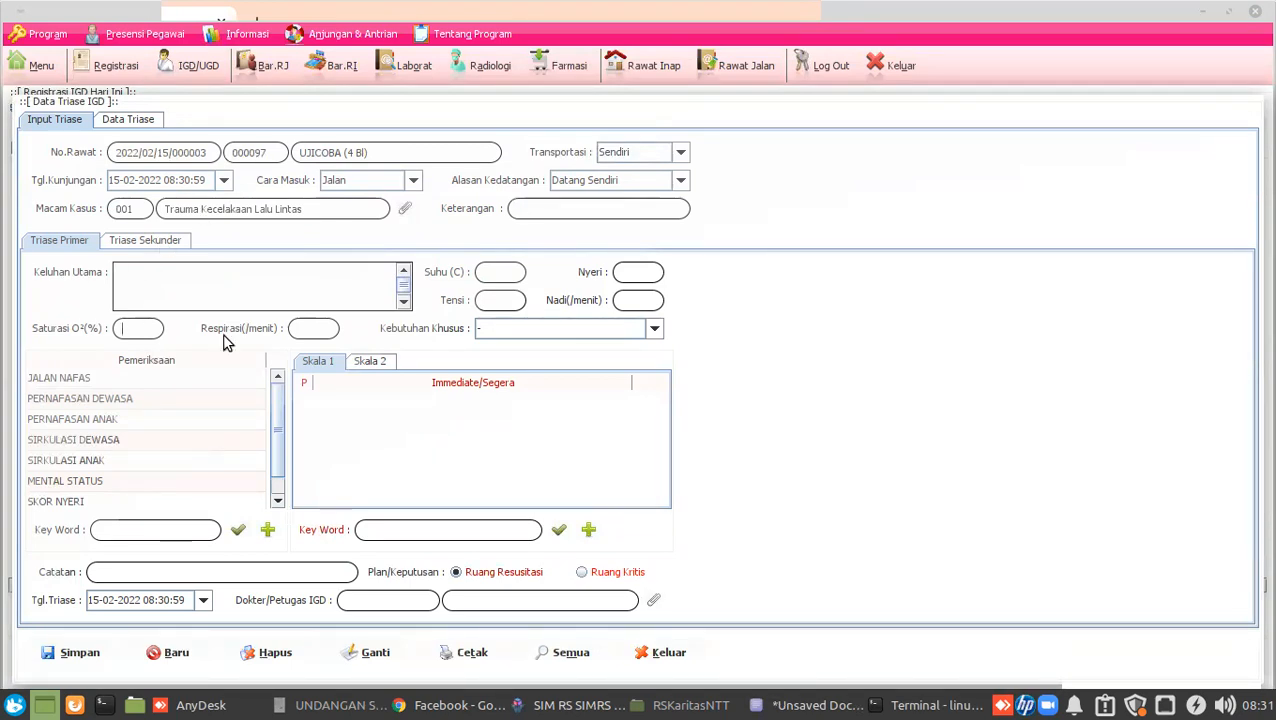
Leave special needs unset; tick Sumbatan Total, Frekuensi Nafas < 10x/menit and Nadi Karotis Tidak Teraba.
left_click(509, 324)
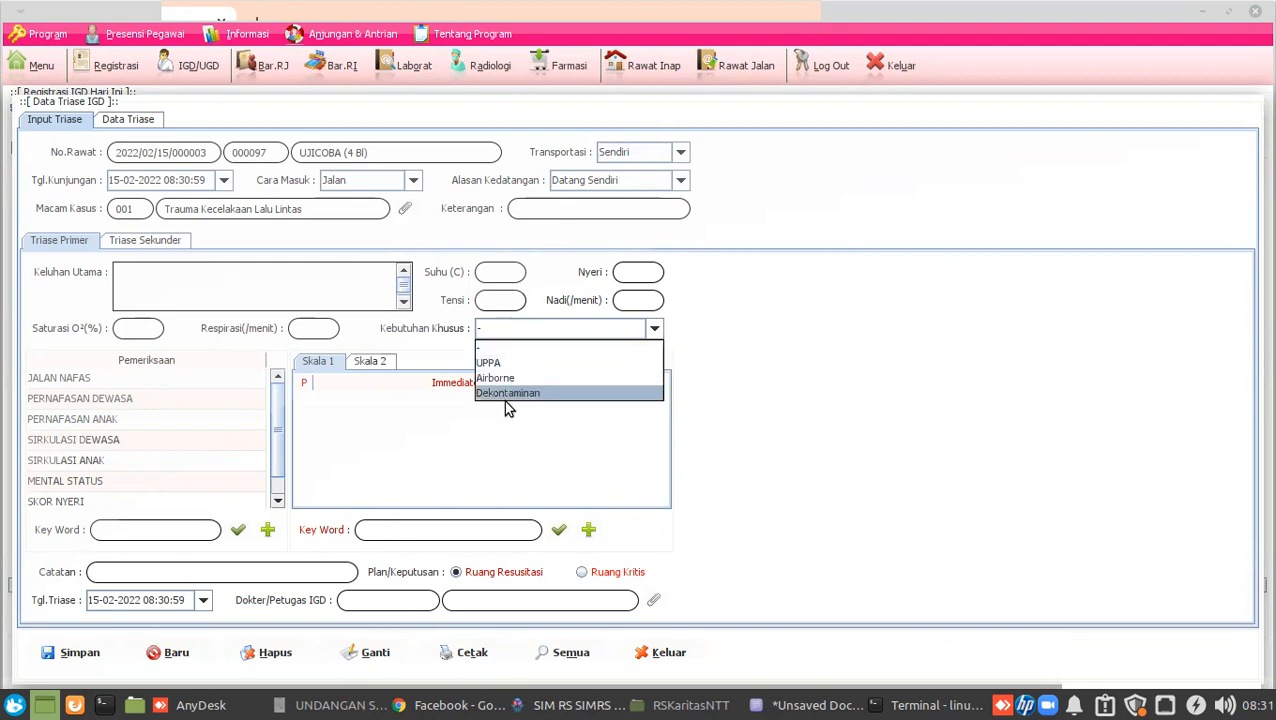
left_click(800, 373)
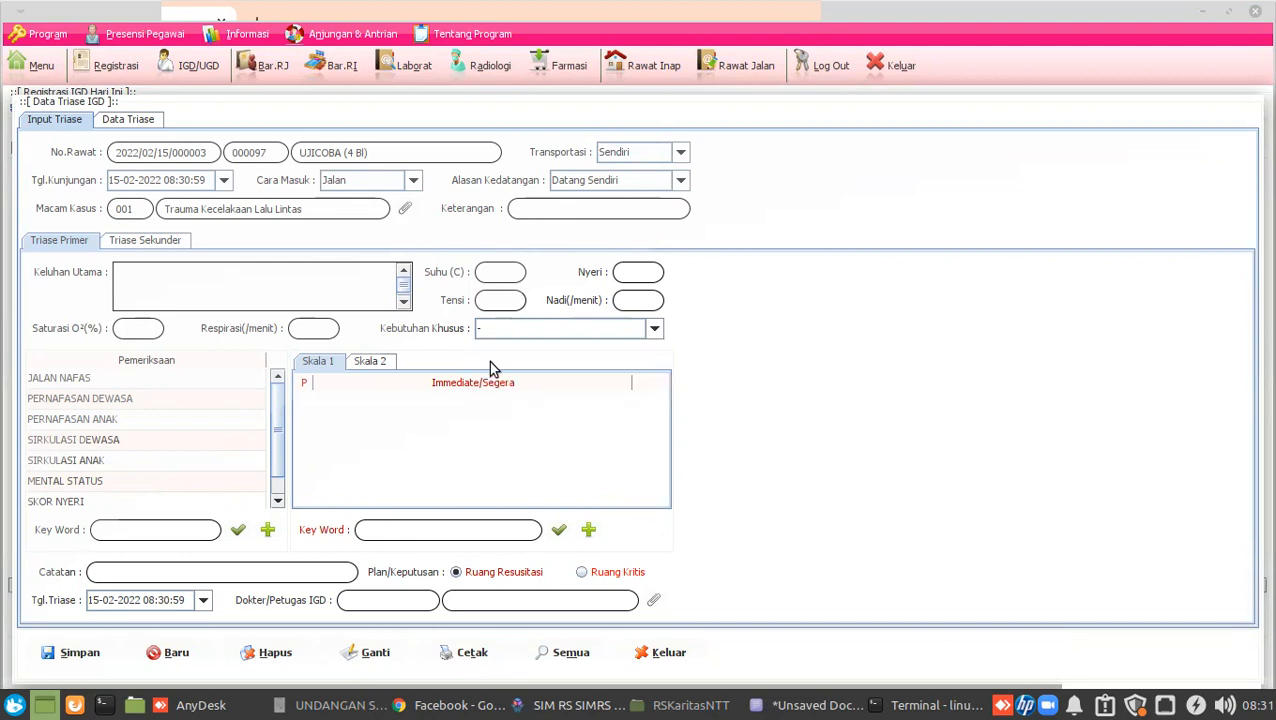
left_click(103, 381)
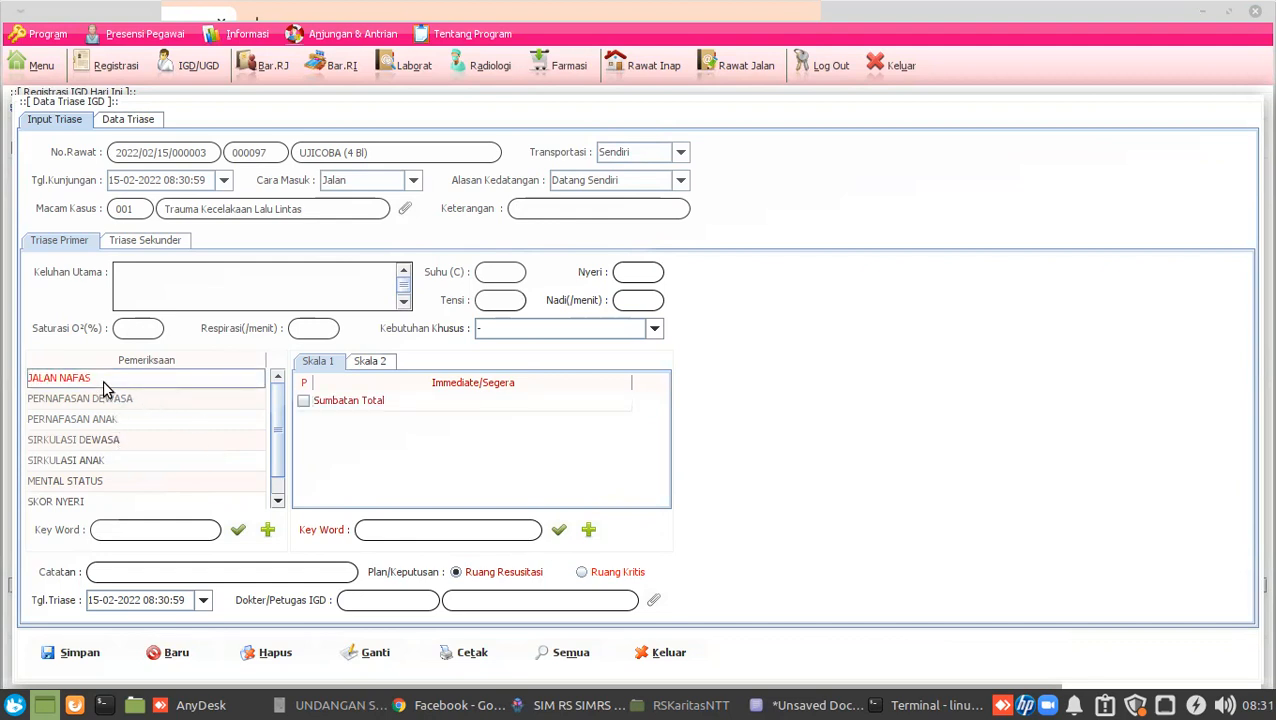
left_click(303, 401)
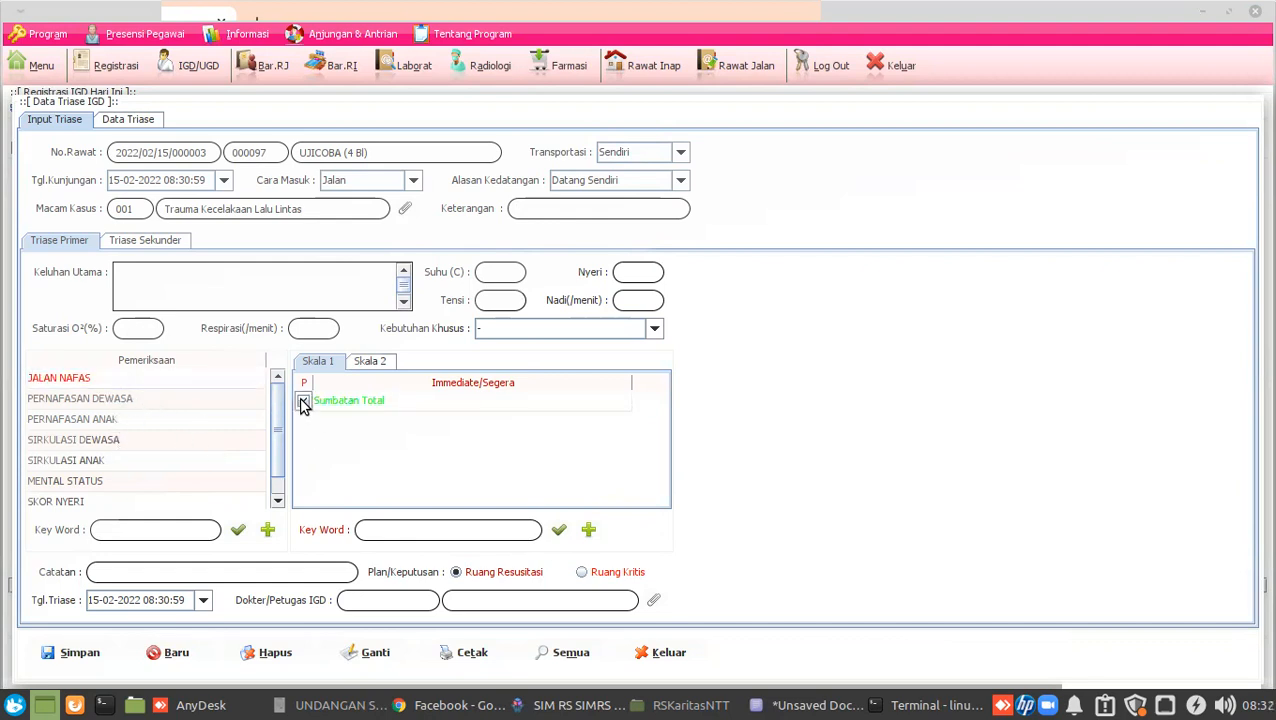
left_click(54, 400)
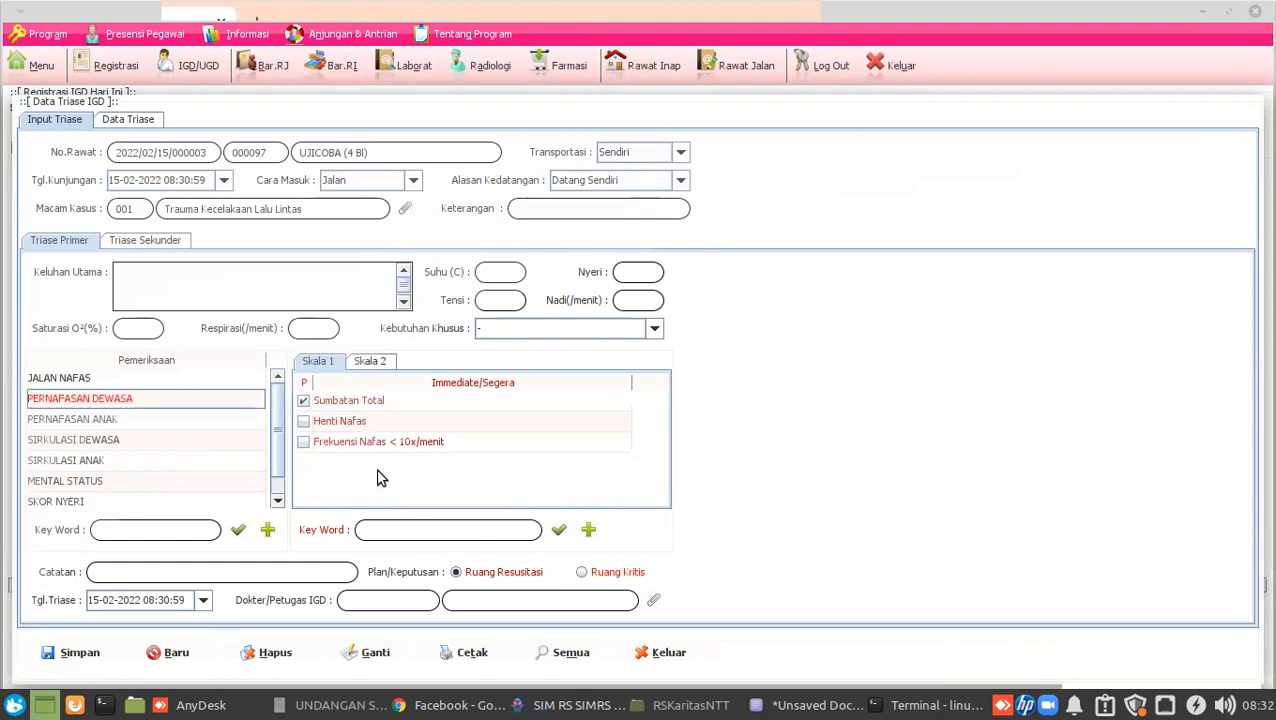
left_click(305, 443)
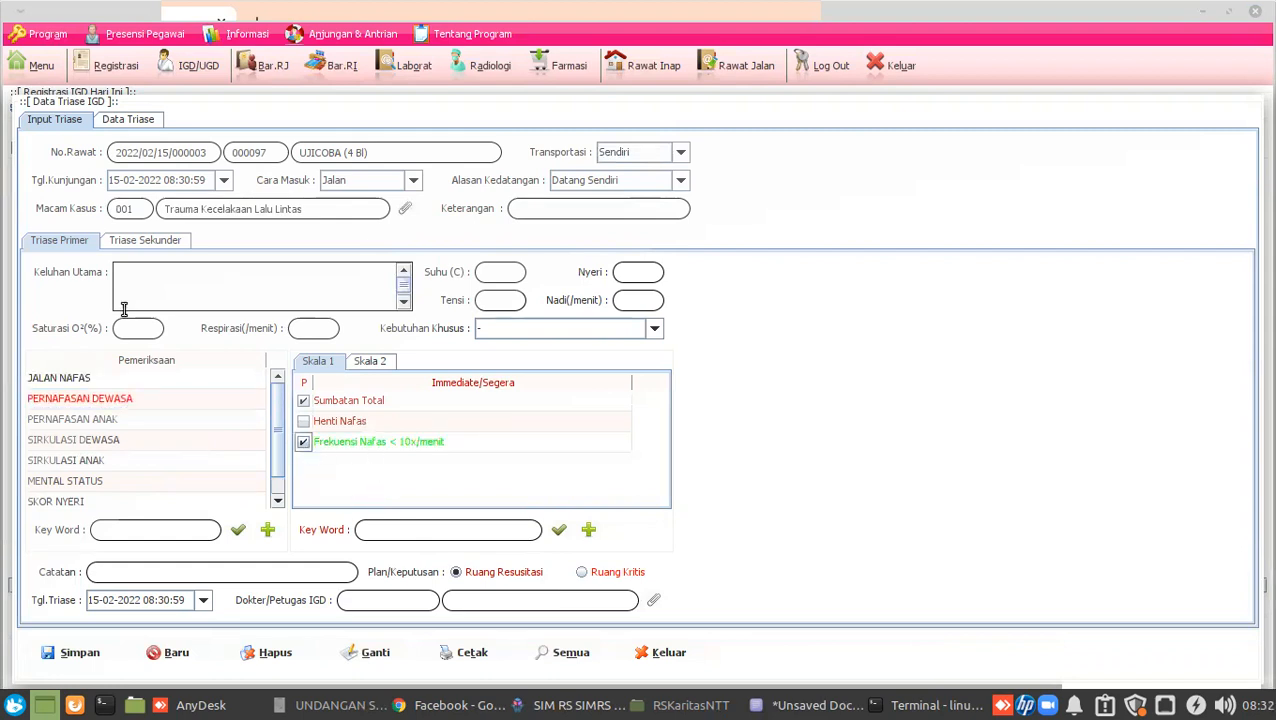
left_click(80, 441)
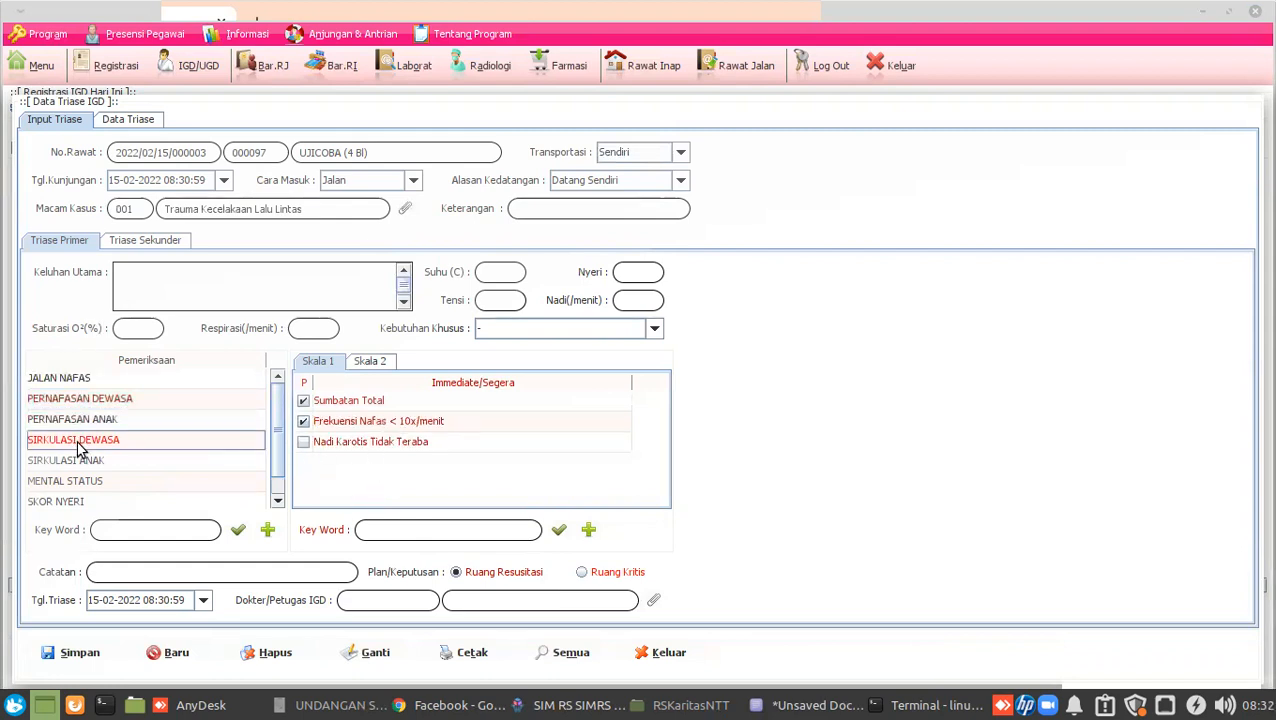
left_click(302, 443)
Review Mental Status criteria, keep Ruang Resusitasi as the plan, and switch to AnyDesk.
left_click(124, 484)
scroll(128, 457, "down", 1)
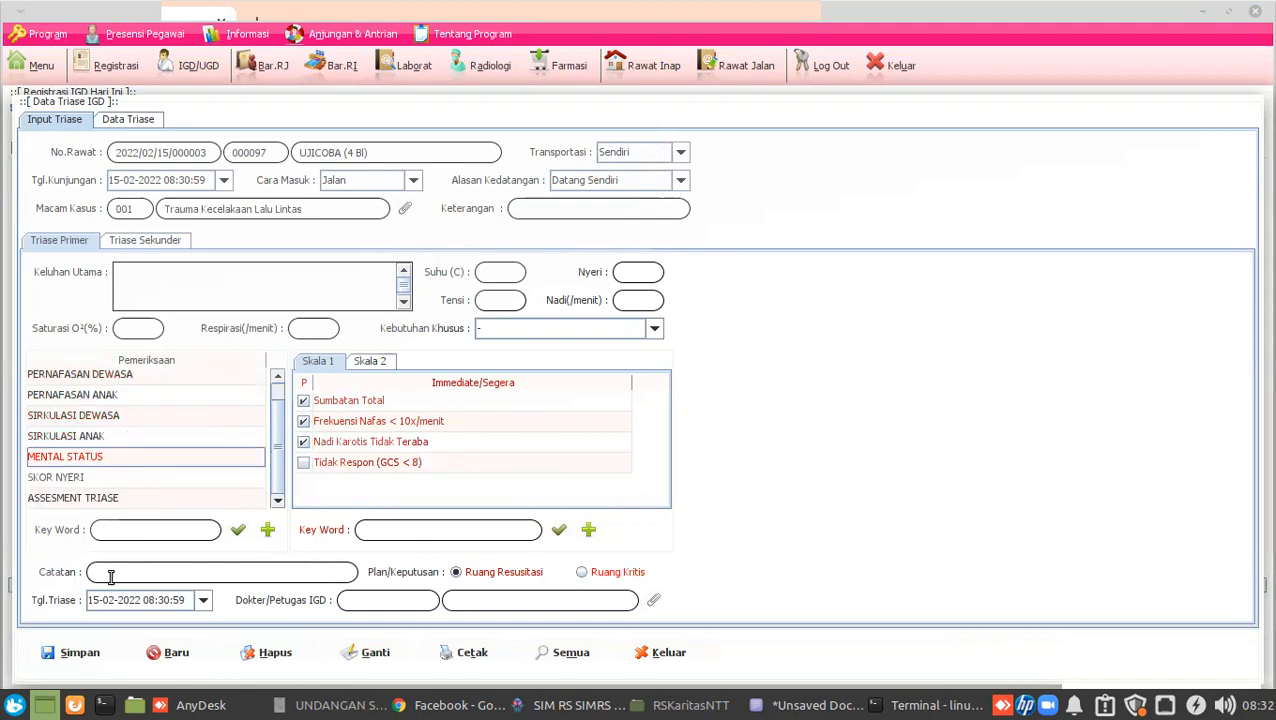
left_click(483, 573)
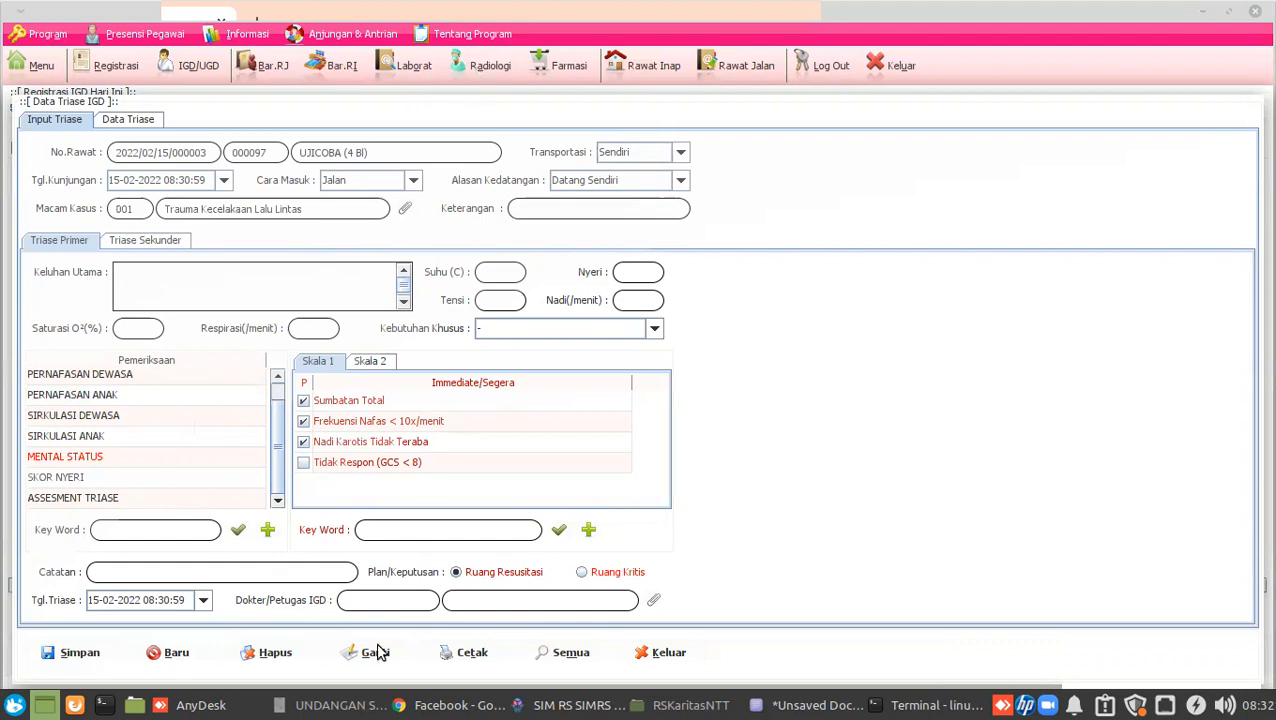
left_click(237, 703)
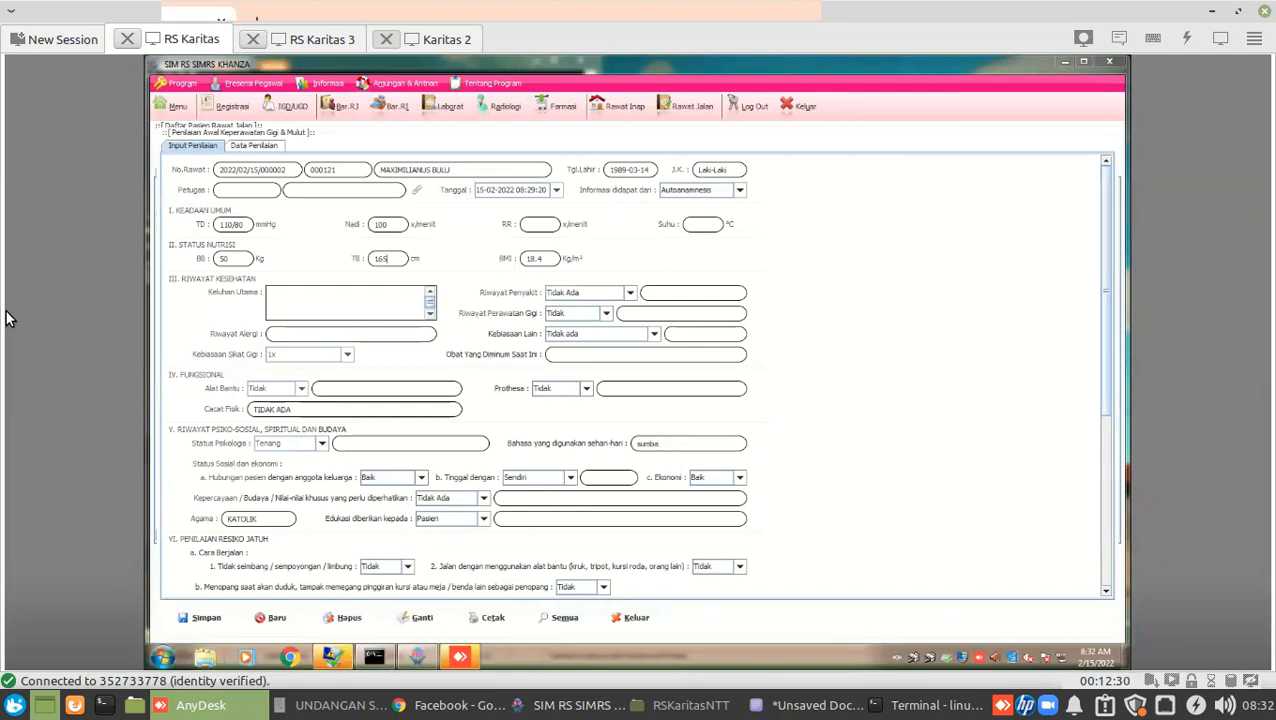
Close the RS Karitas 3 session and view the Karitas 2 triage case-type list ending at 004 Non Trauma.
left_click(298, 38)
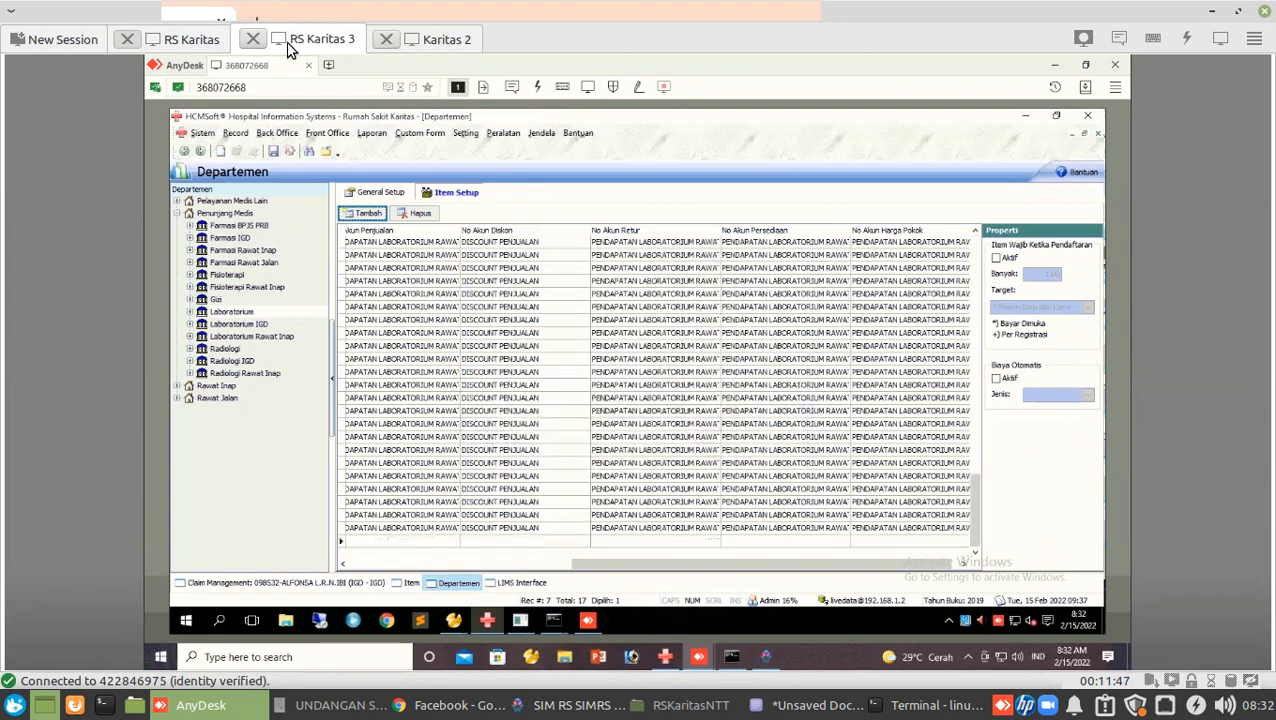
left_click(254, 40)
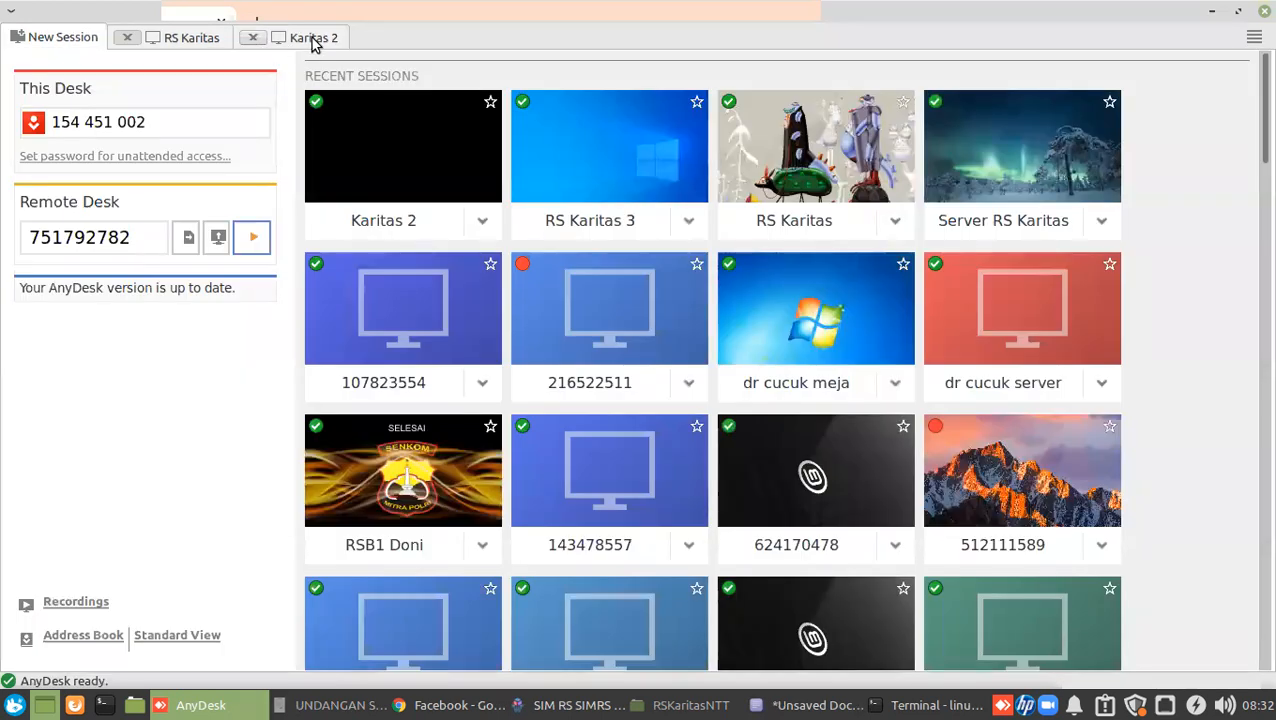
left_click(312, 40)
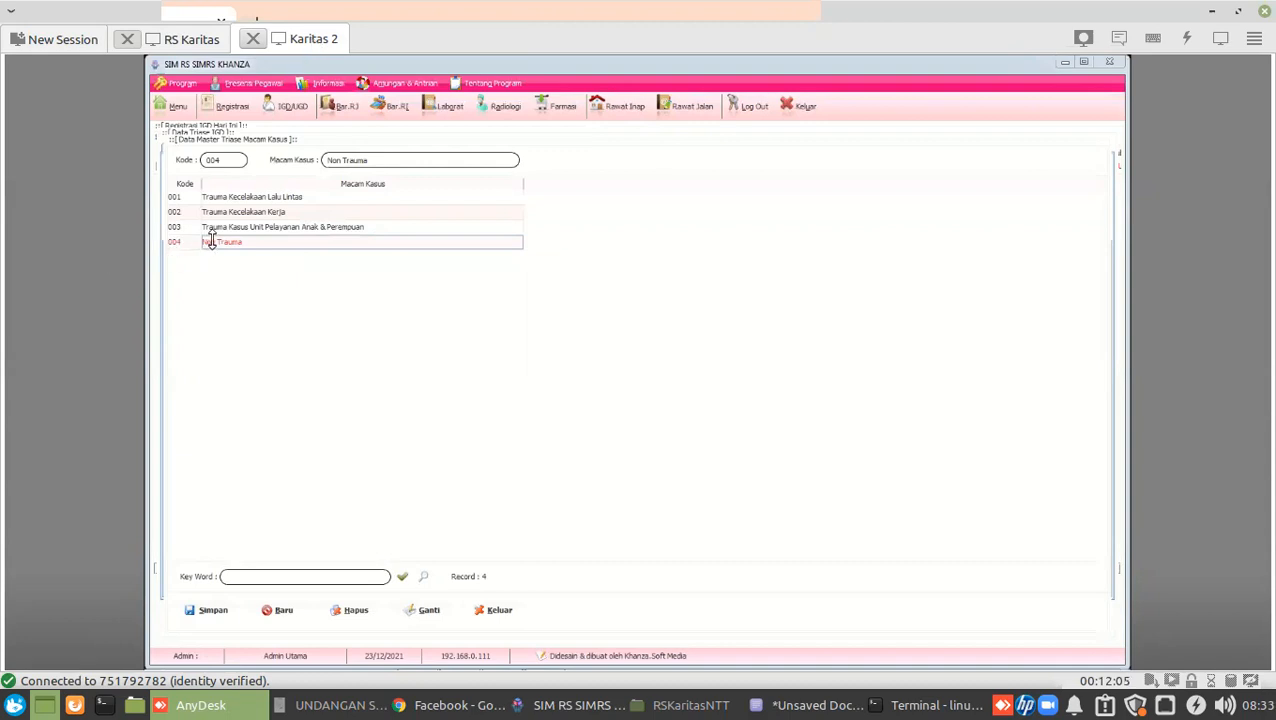
Check the remote sessions, then bring the local SIMRS Khanza IGD registration list back to front.
left_click(309, 245)
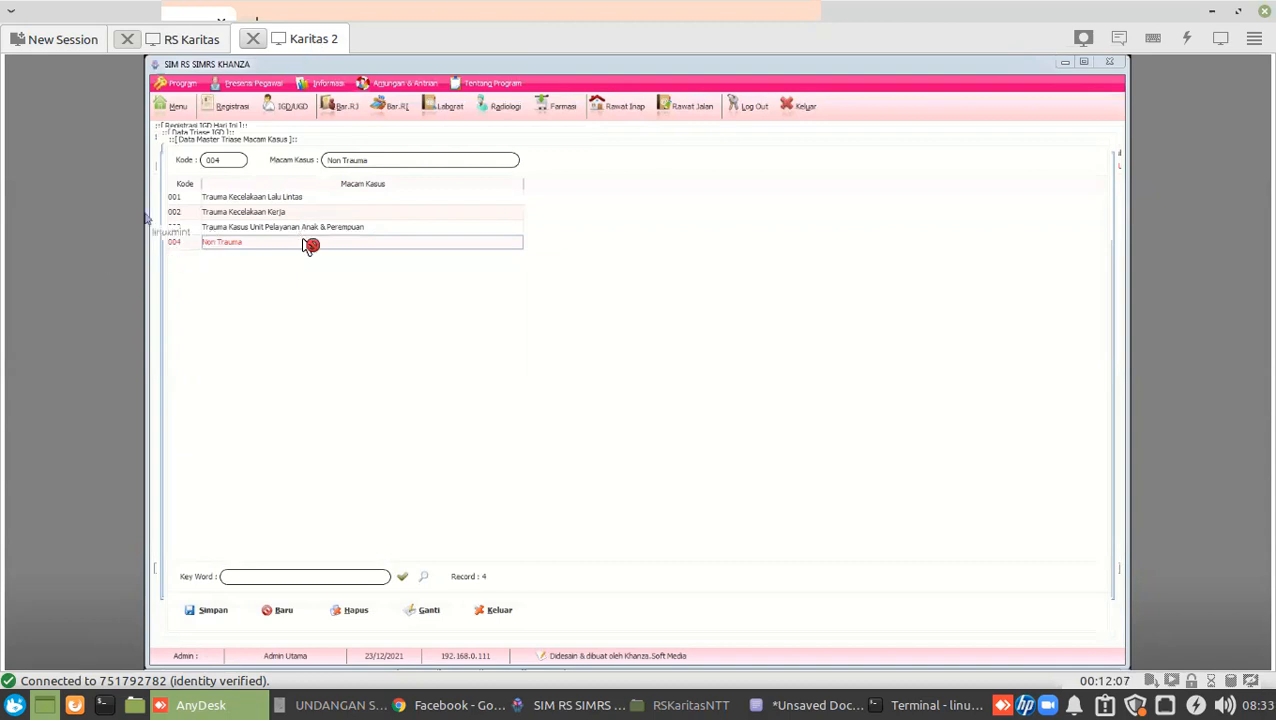
left_click(180, 40)
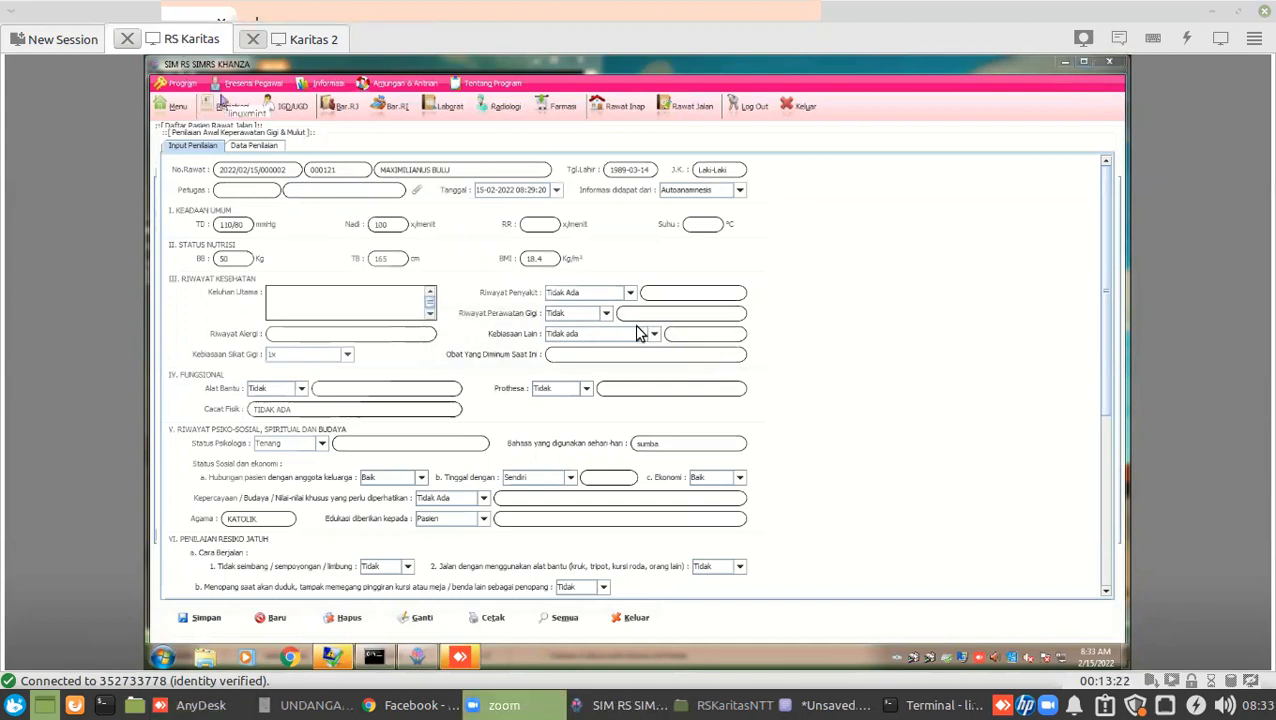
left_click(320, 40)
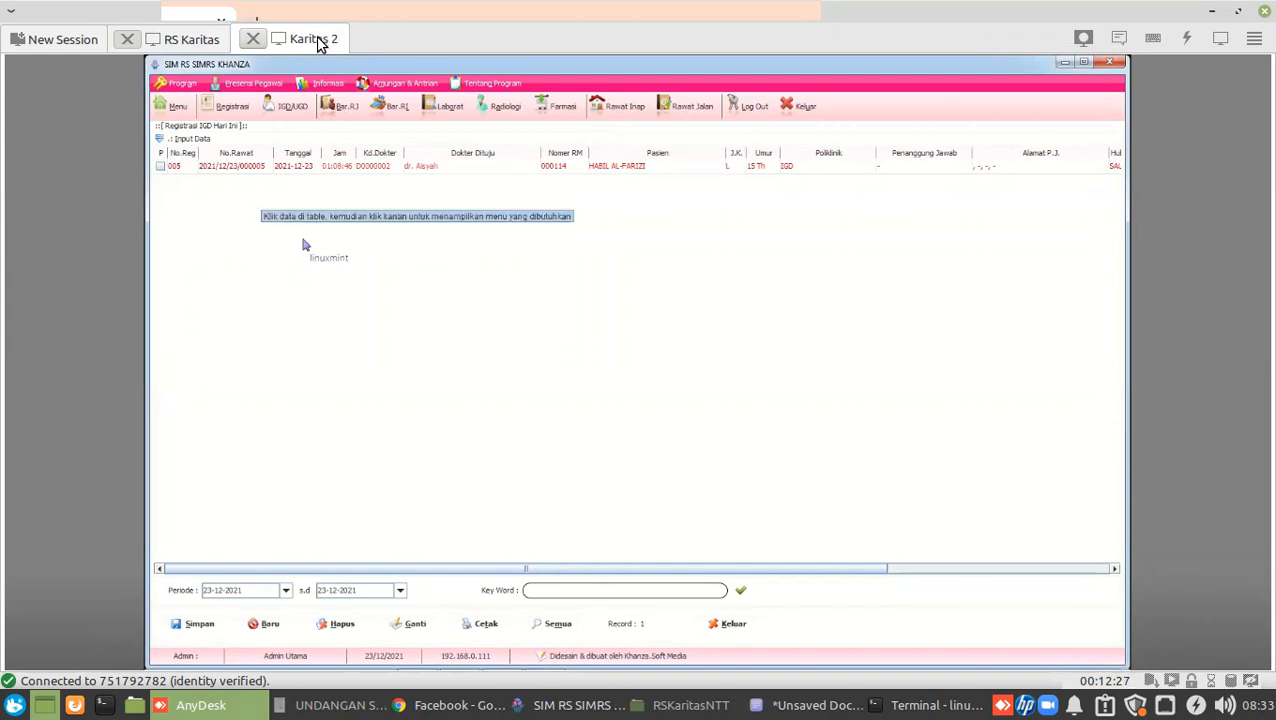
left_click(540, 707)
left_click(292, 148)
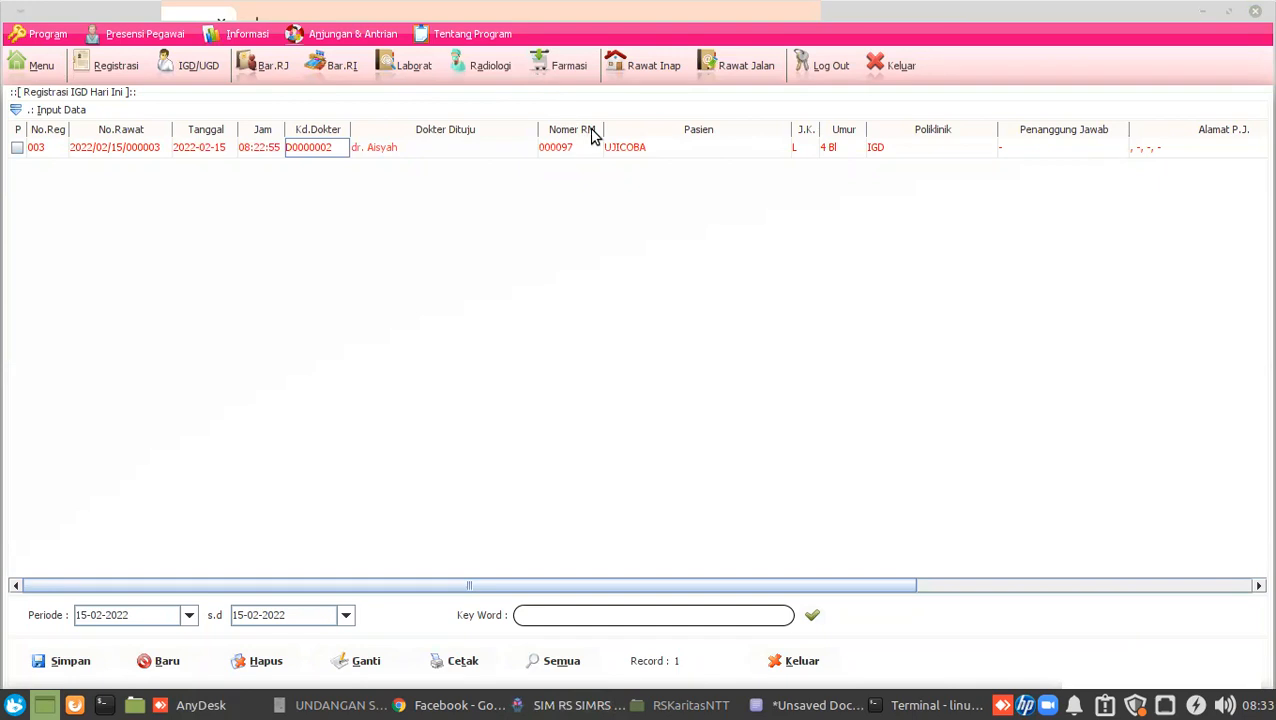
From Rawat Jalan, open Penilaian Awal Keperawatan Umum for the Bedah Syaraf patient's registration.
left_click(731, 68)
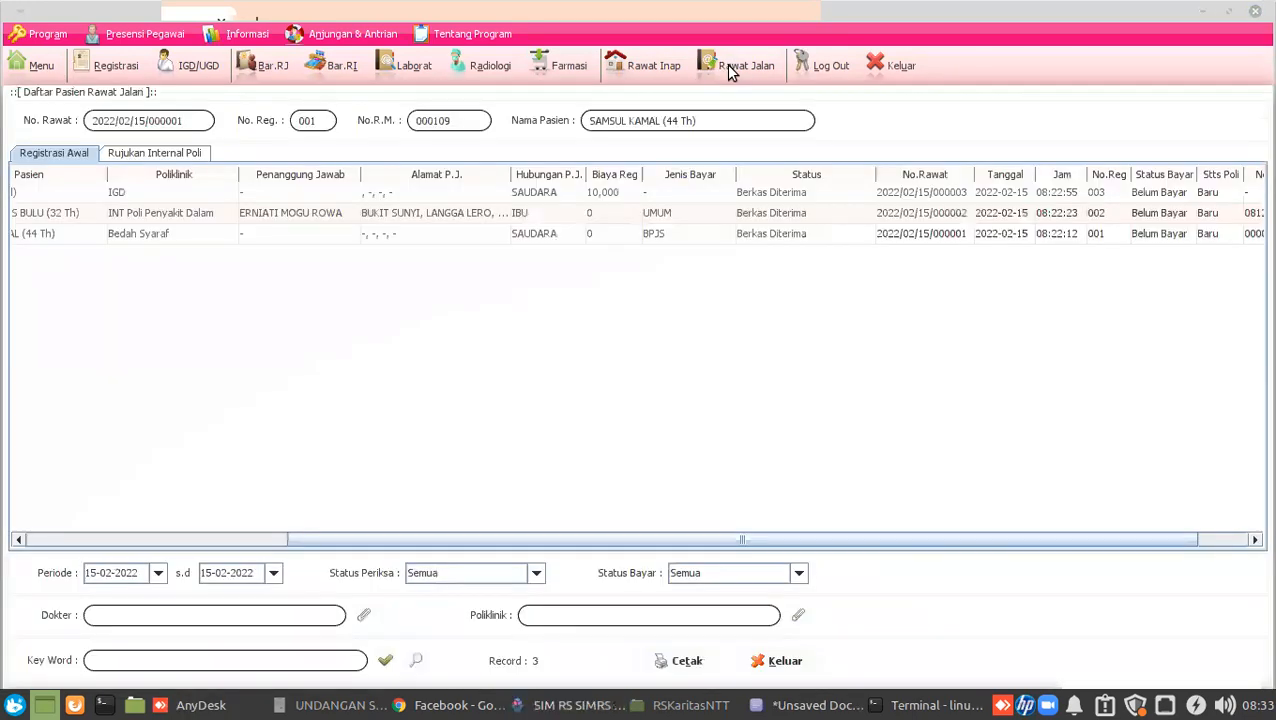
left_click(134, 232)
right_click(134, 232)
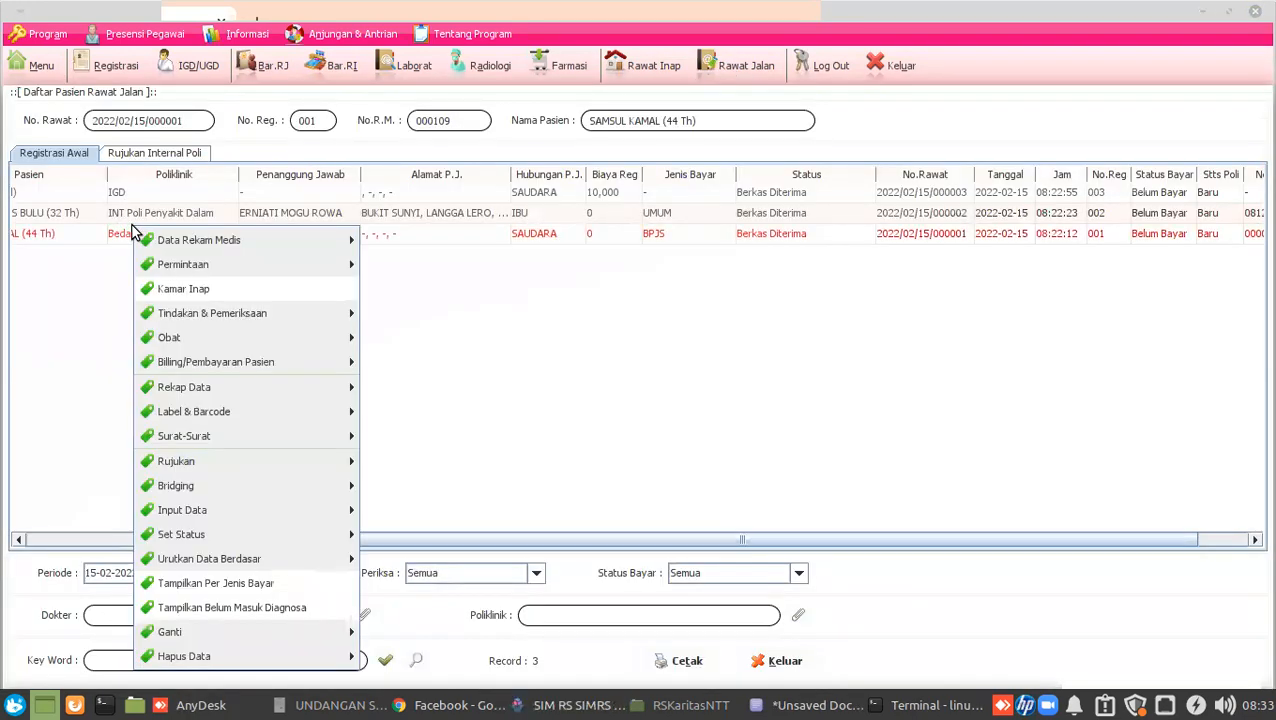
mouse_move(228, 240)
mouse_move(397, 243)
mouse_move(418, 265)
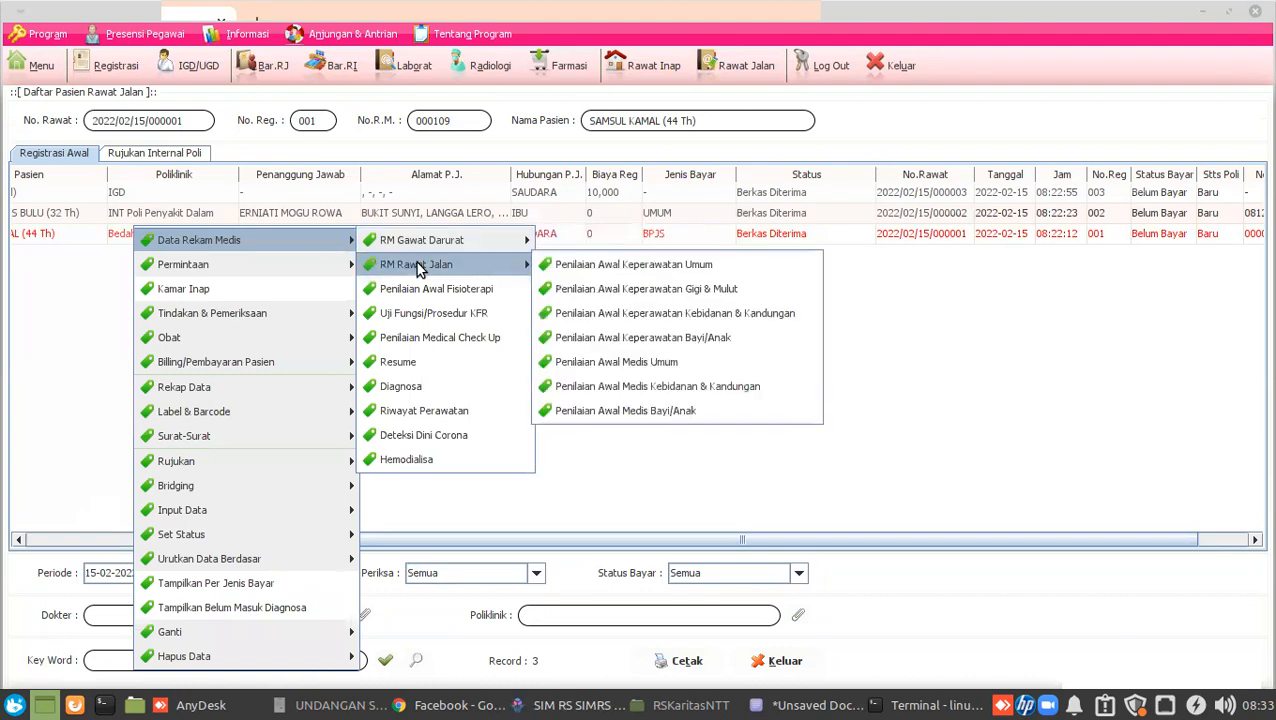
left_click(629, 268)
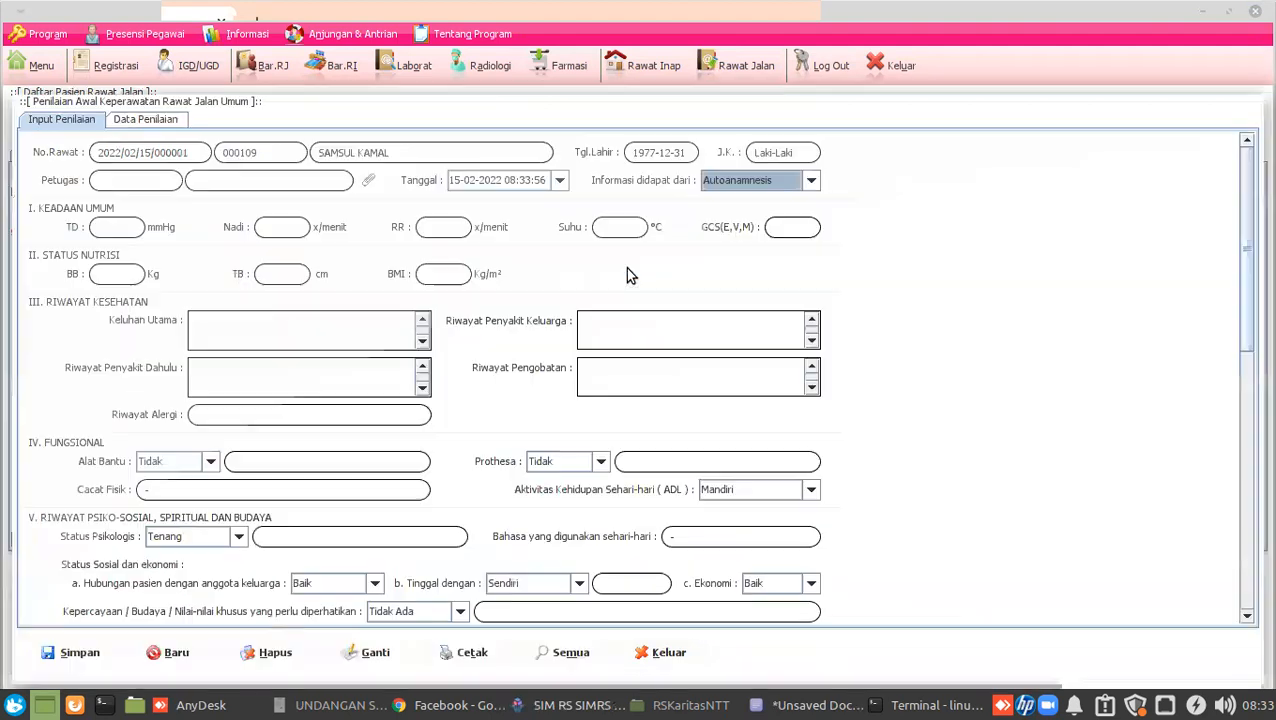
Choose the assessing nurse as Petugas and keep Autoanamnesis as the information source.
left_click(369, 183)
left_click(175, 177)
double_click(175, 177)
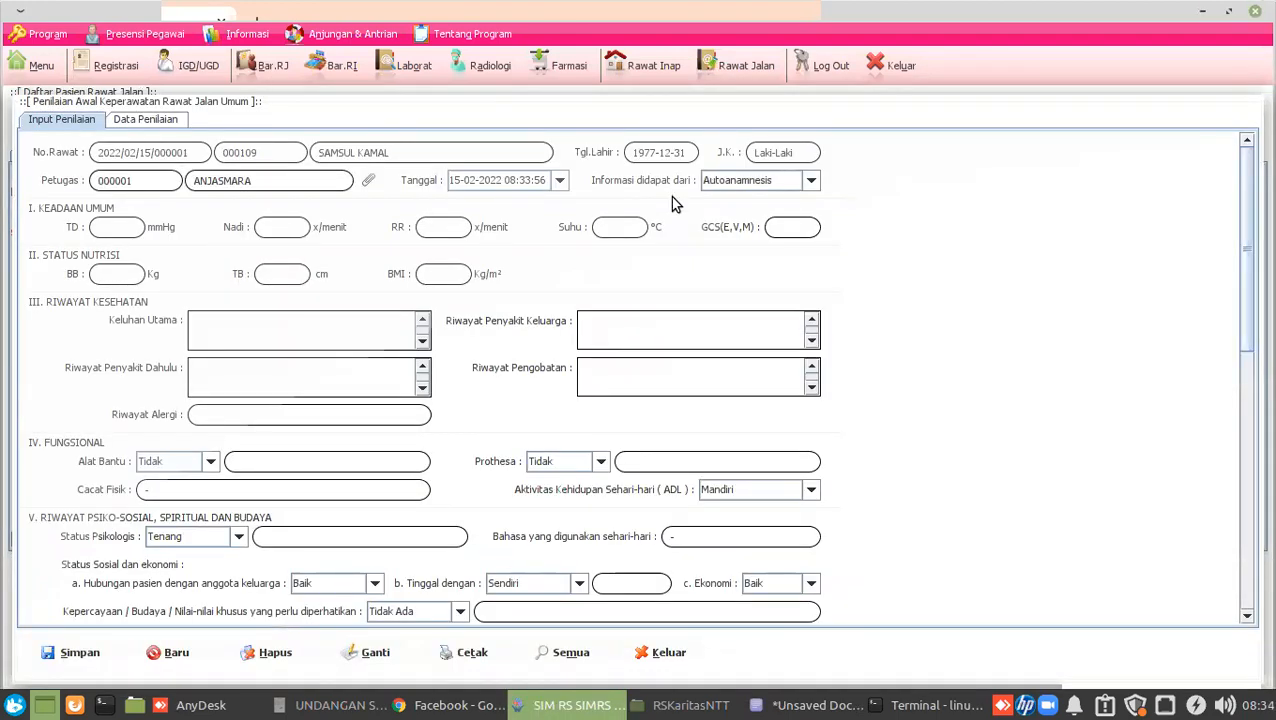
left_click(736, 186)
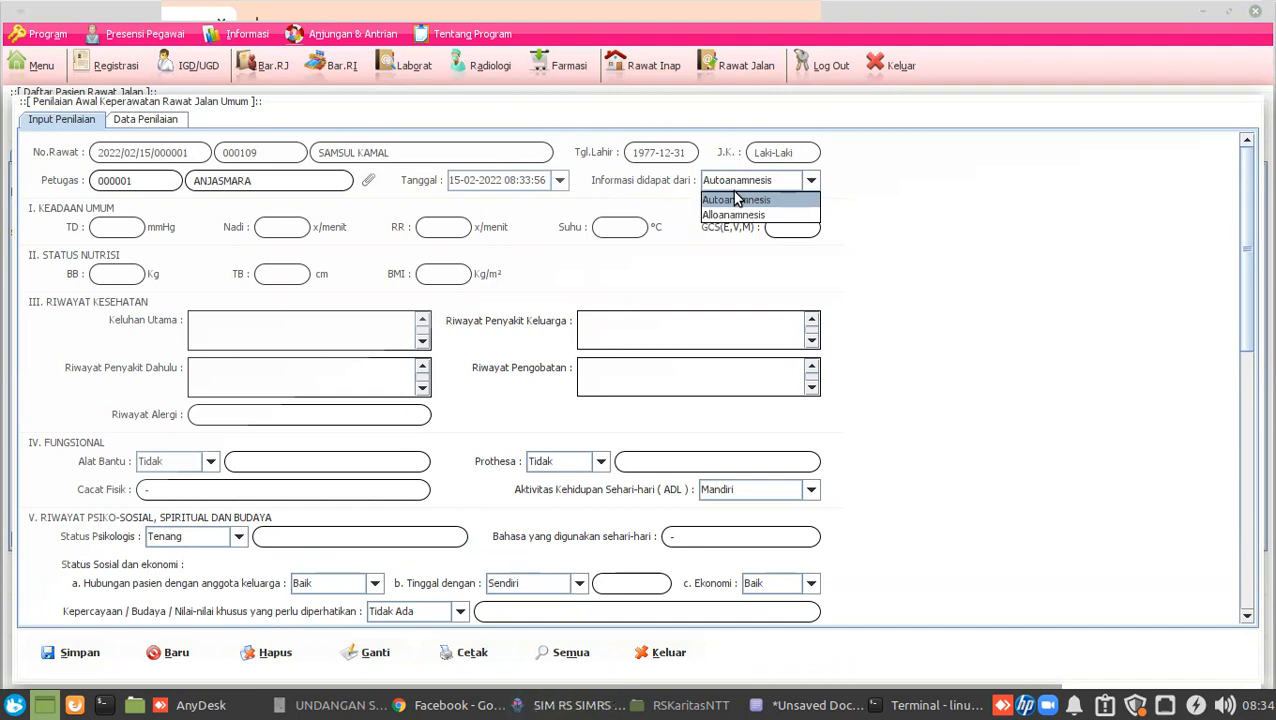
left_click(738, 201)
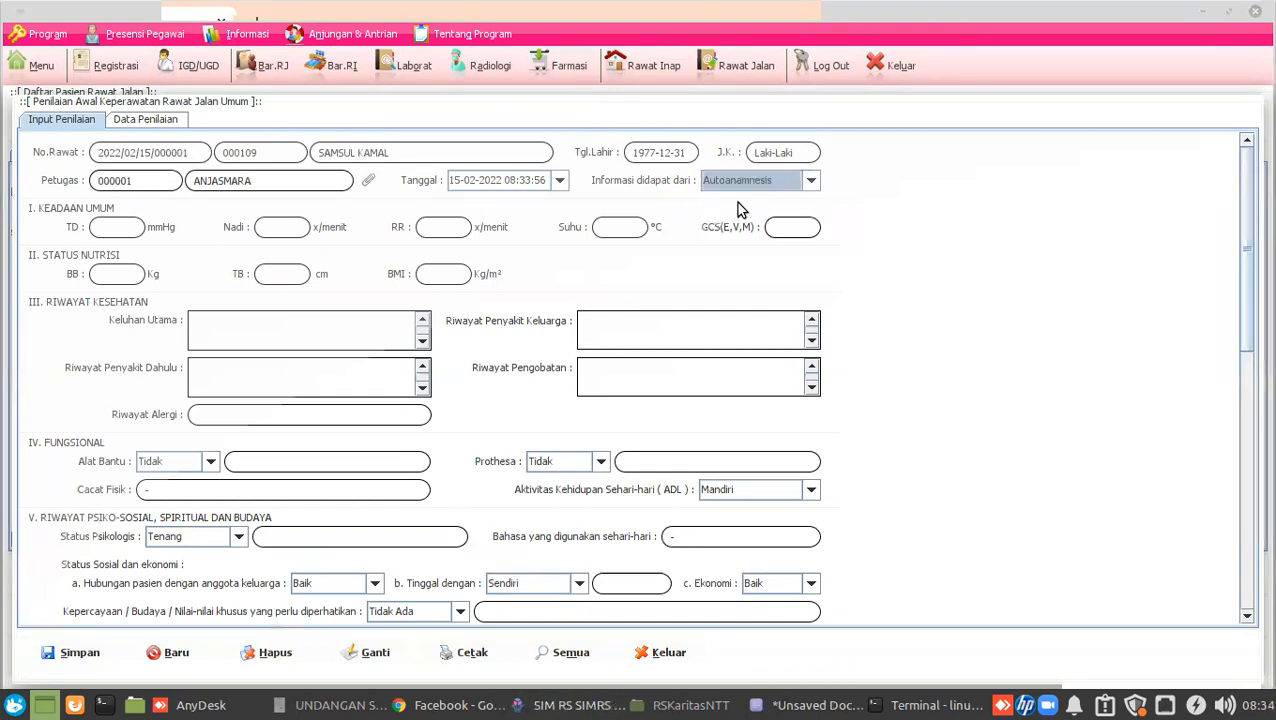
Enter vitals TD 120/80, Nadi 80, RR 20 and Suhu 36.5.
left_click(122, 233)
type("12")
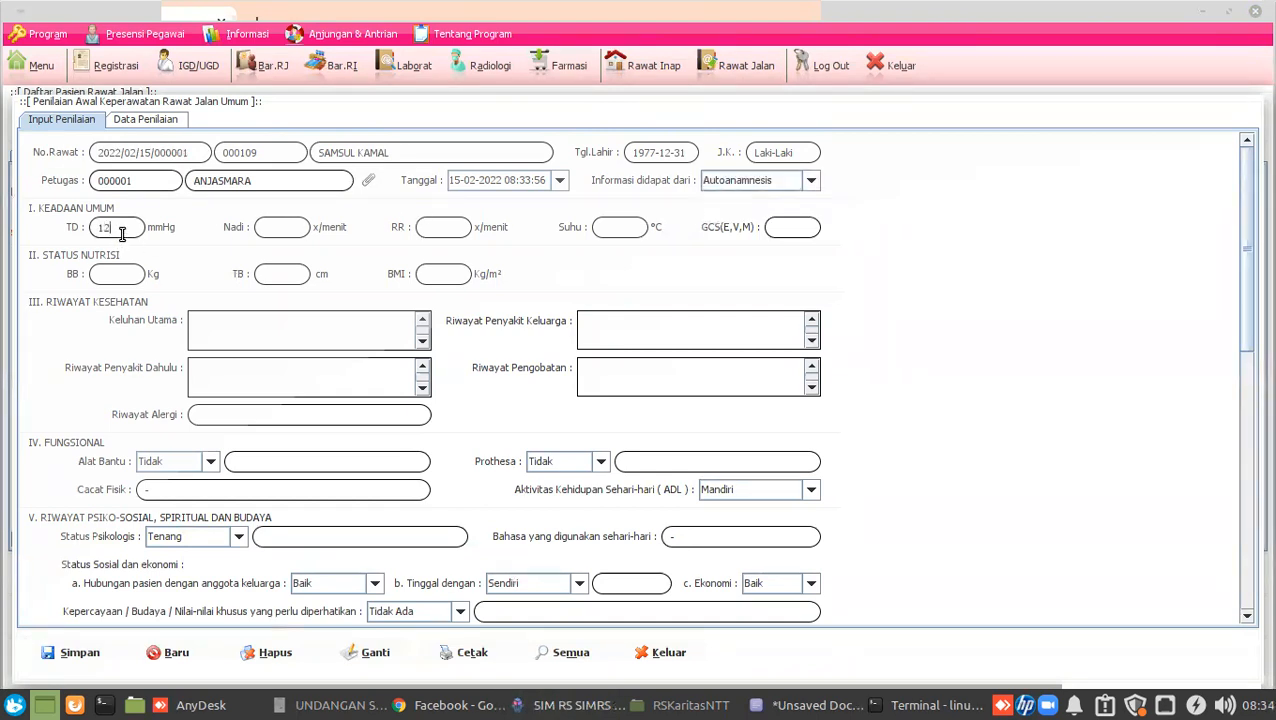
type("0/80")
left_click(284, 233)
type("80")
left_click(426, 233)
type("20")
left_click(644, 232)
type("36.5")
Enter GCS 6,5,4, body weight 50 and height 165.
left_click(795, 228)
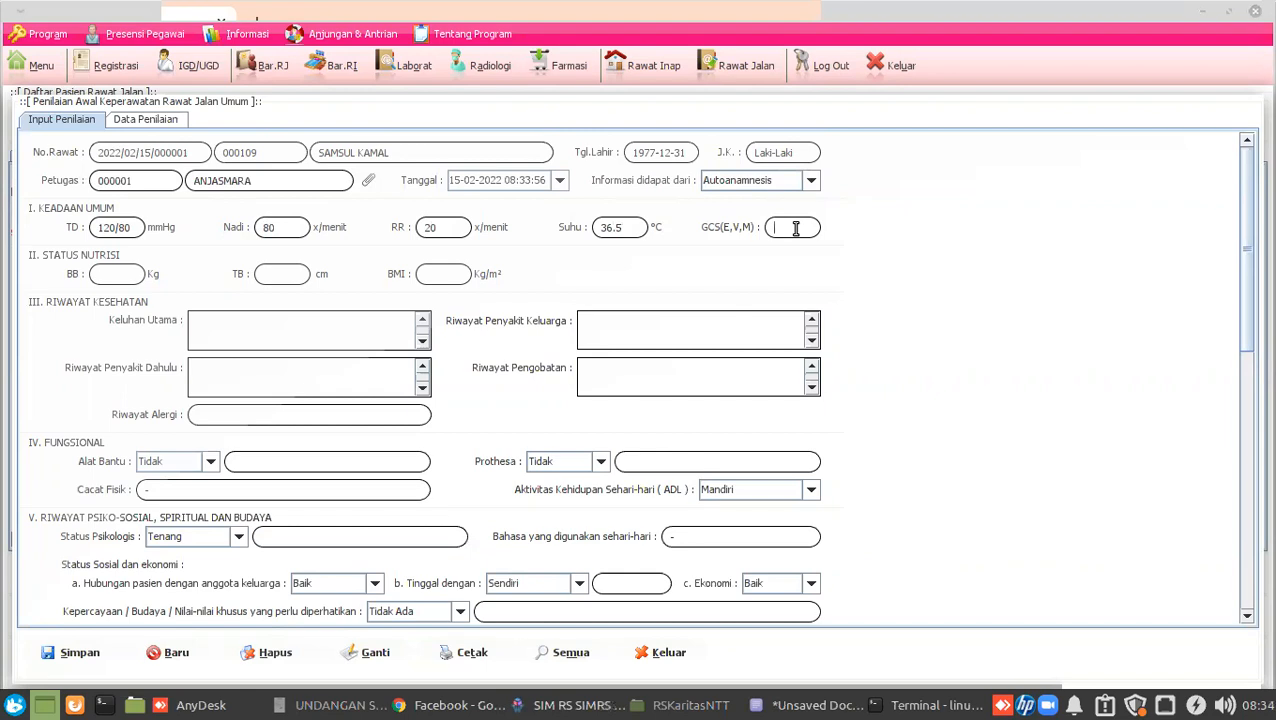
type("6,5,4")
key("Return")
type("50")
left_click(266, 273)
type("165")
key("Tab")
Enter complaint 'Panas dingin', '-' for the illness and treatment histories, and keep Mandiri activities.
left_click(349, 342)
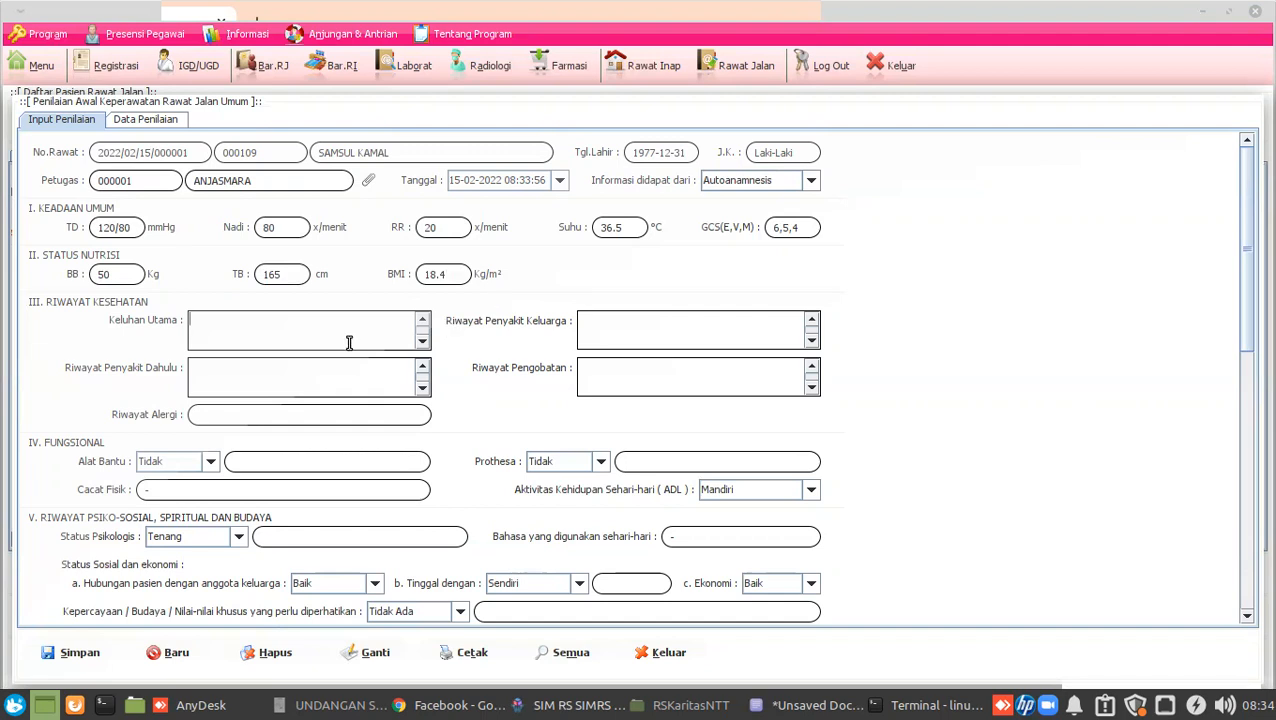
type("Panas dingin")
type("-")
left_click(655, 333)
left_click(696, 376)
type("-")
left_click(730, 490)
left_click(718, 503)
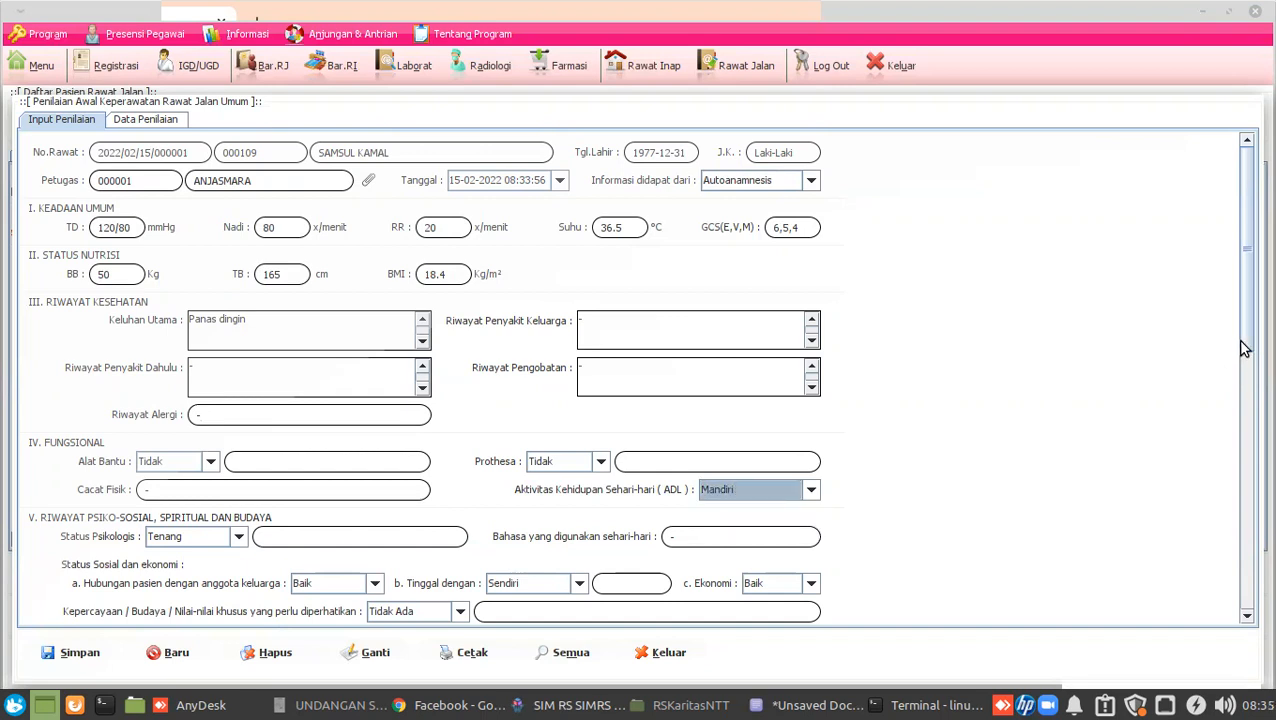
In the psychosocial section, set Tinggal dengan to Orang Tua.
left_click_drag(1243, 332, 1234, 458)
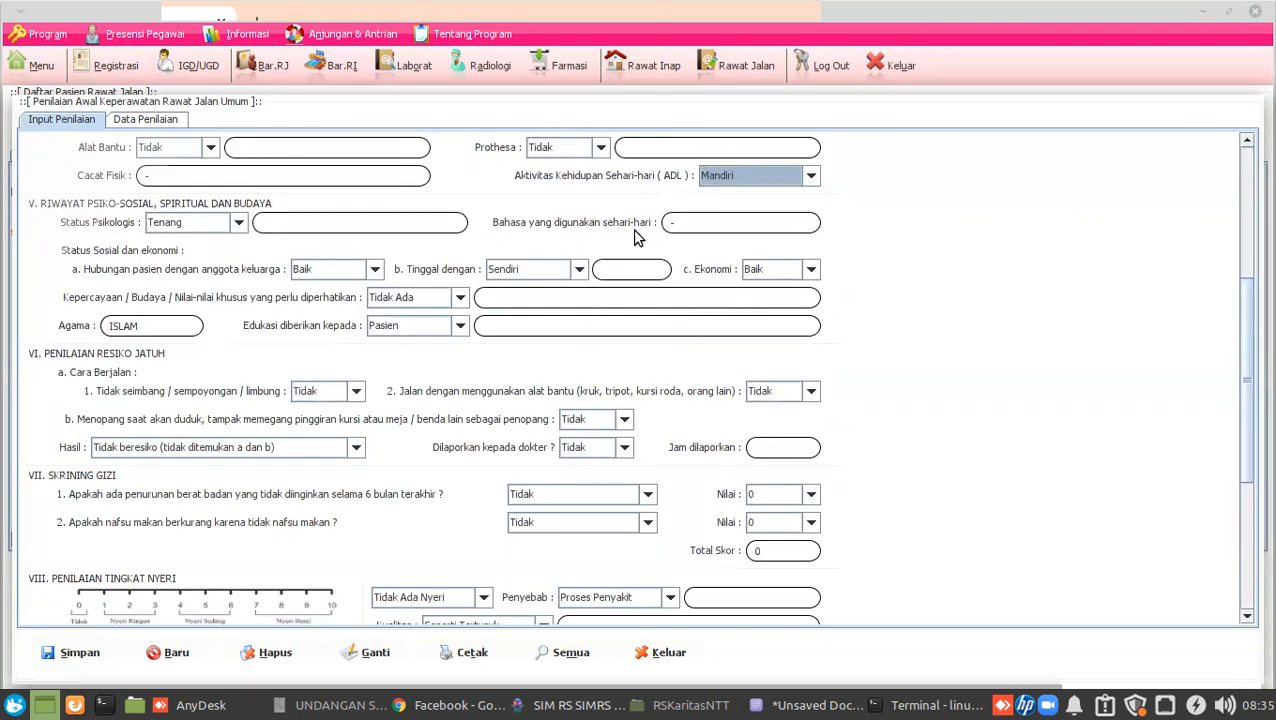
left_click(697, 224)
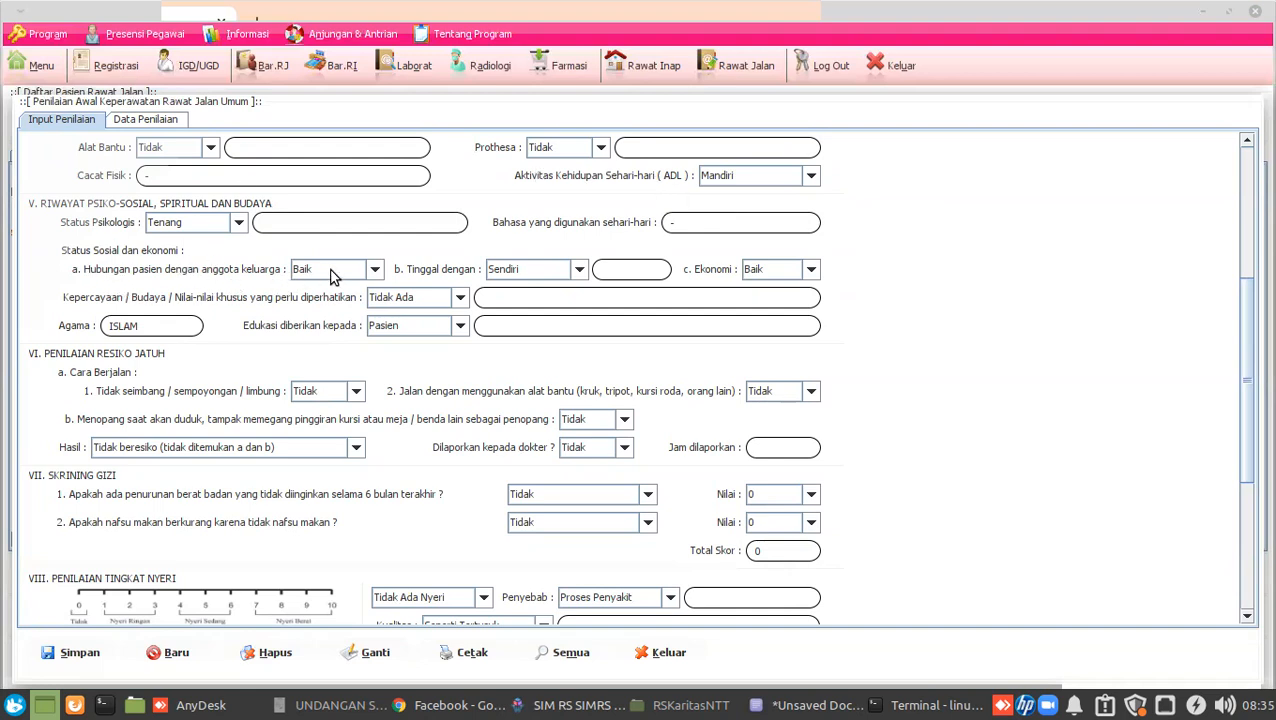
left_click(540, 272)
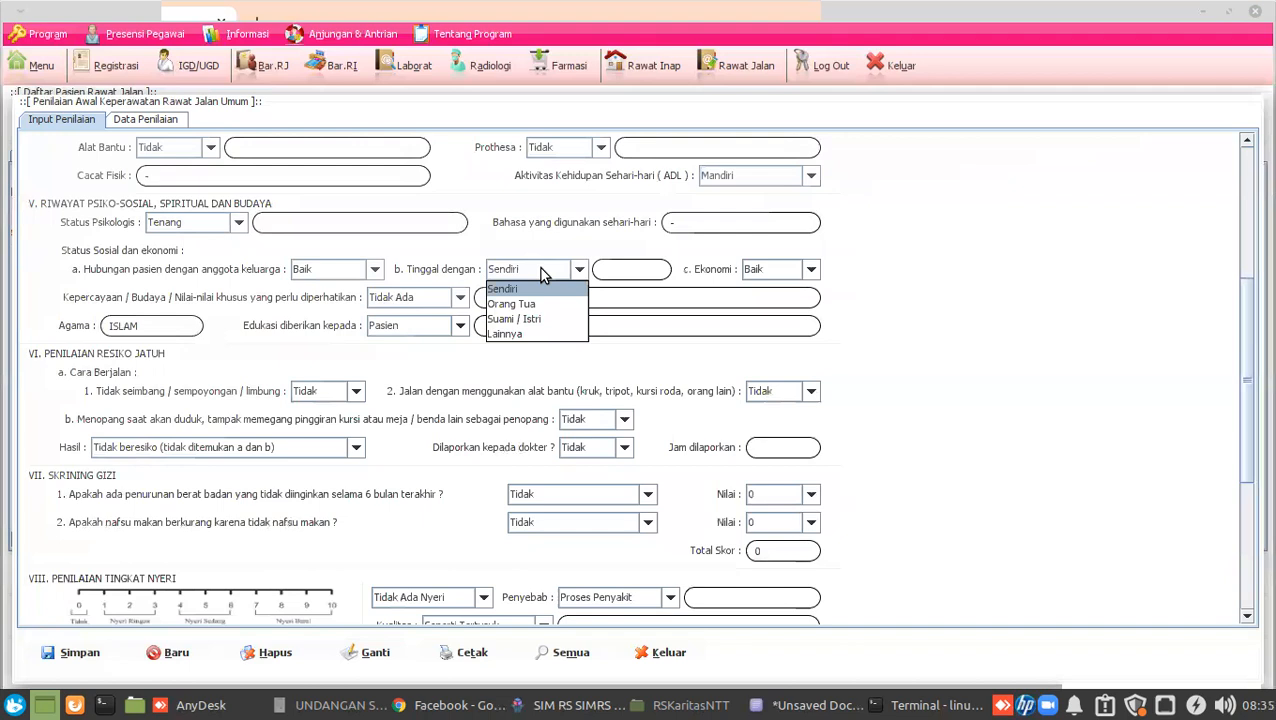
left_click(543, 272)
left_click(540, 272)
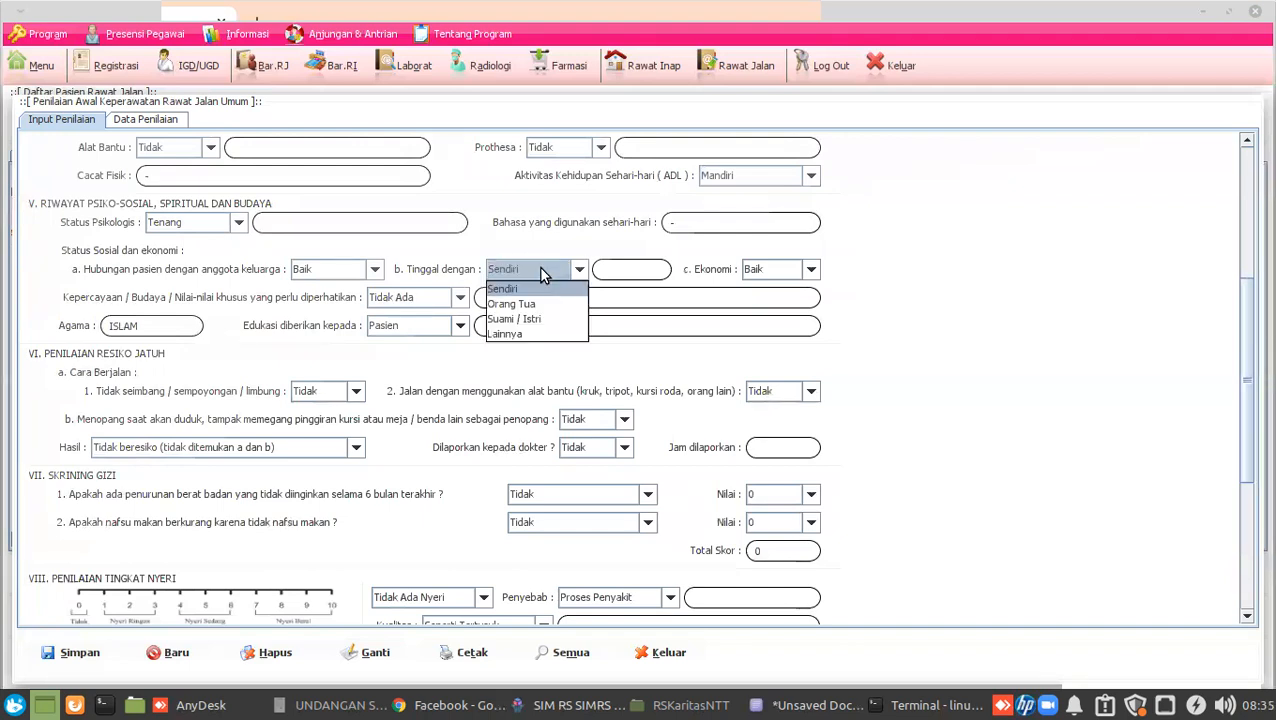
left_click(548, 301)
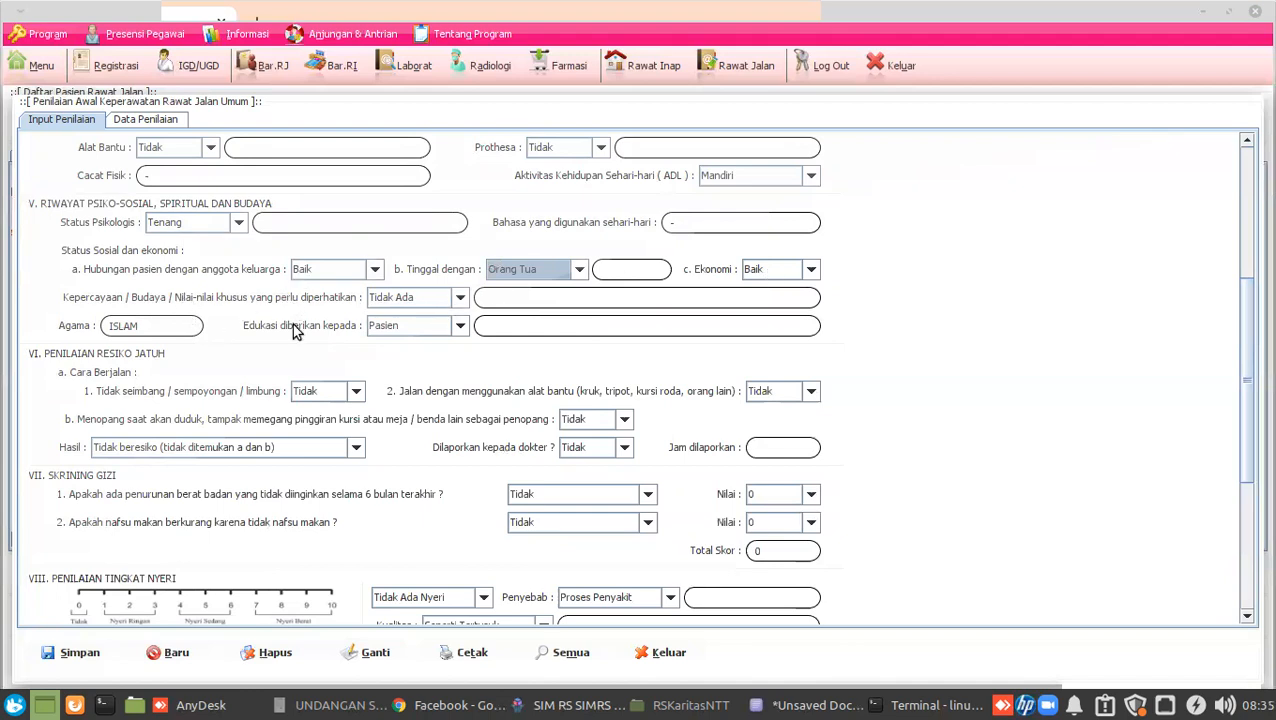
left_click(154, 331)
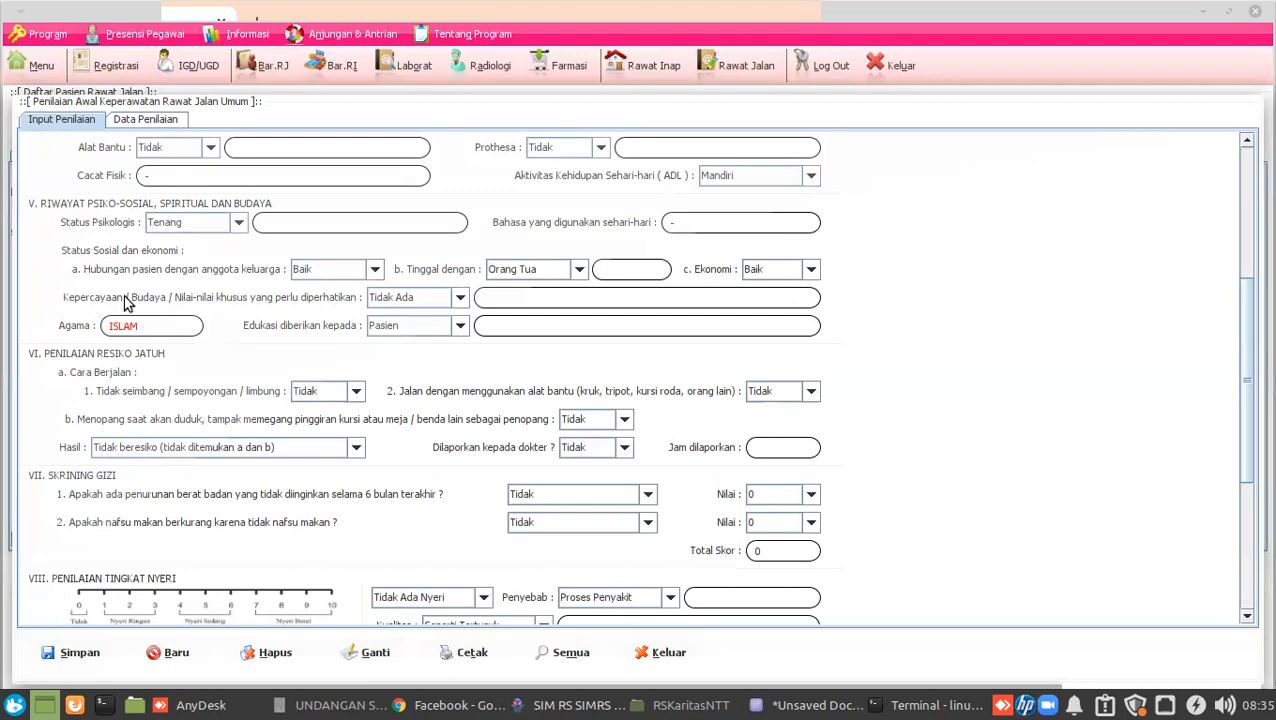
Answer Ya for unsteady gait, walking with an aid, and needing support when sitting.
scroll(444, 365, "down", 2)
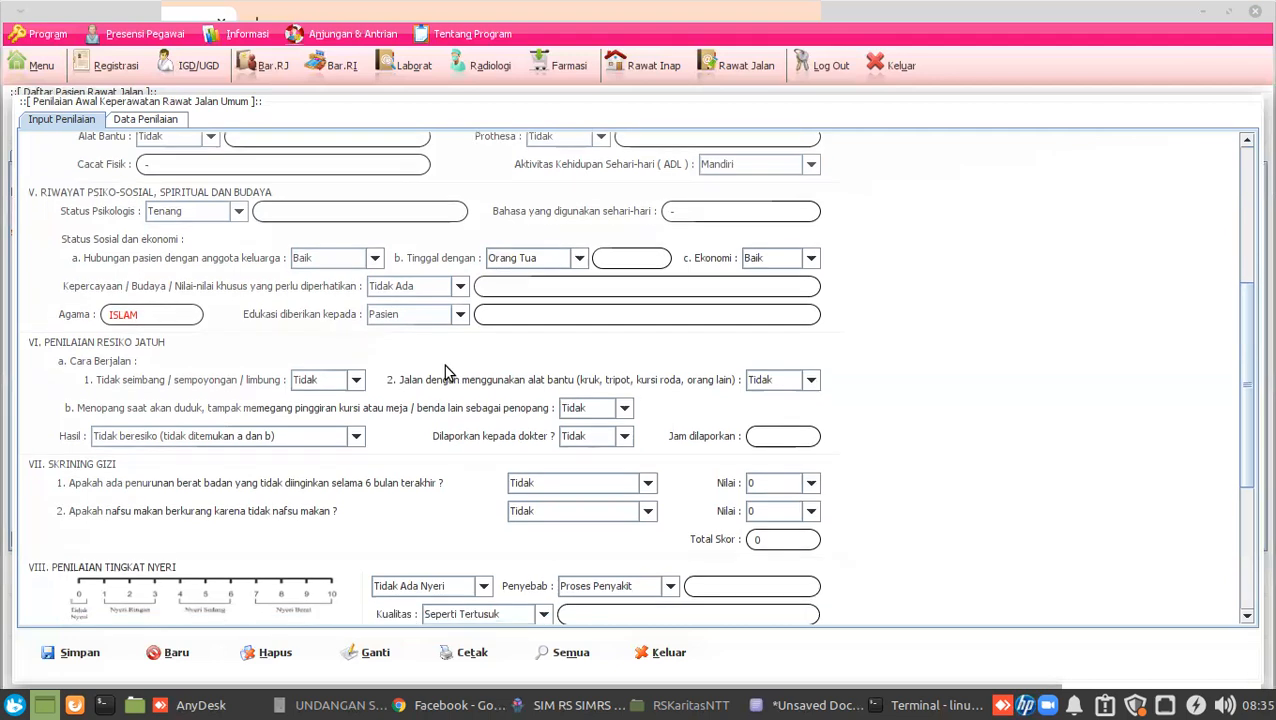
scroll(444, 369, "down", 1)
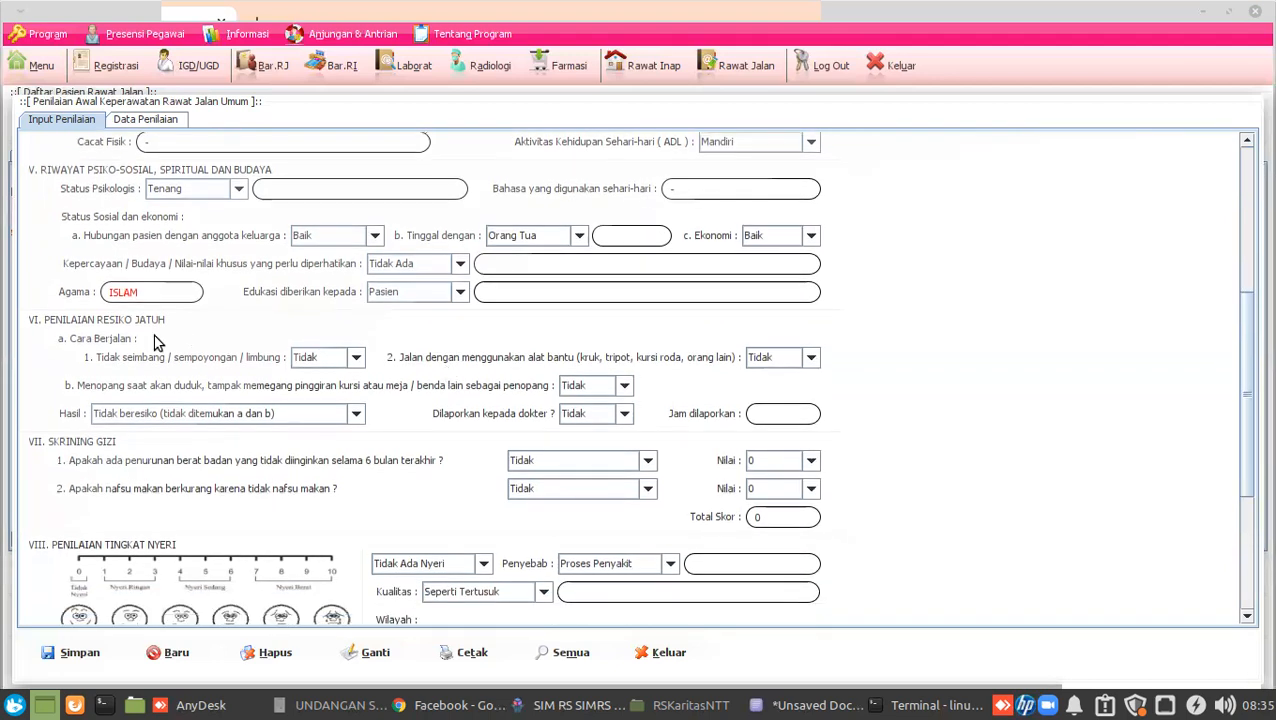
left_click(316, 358)
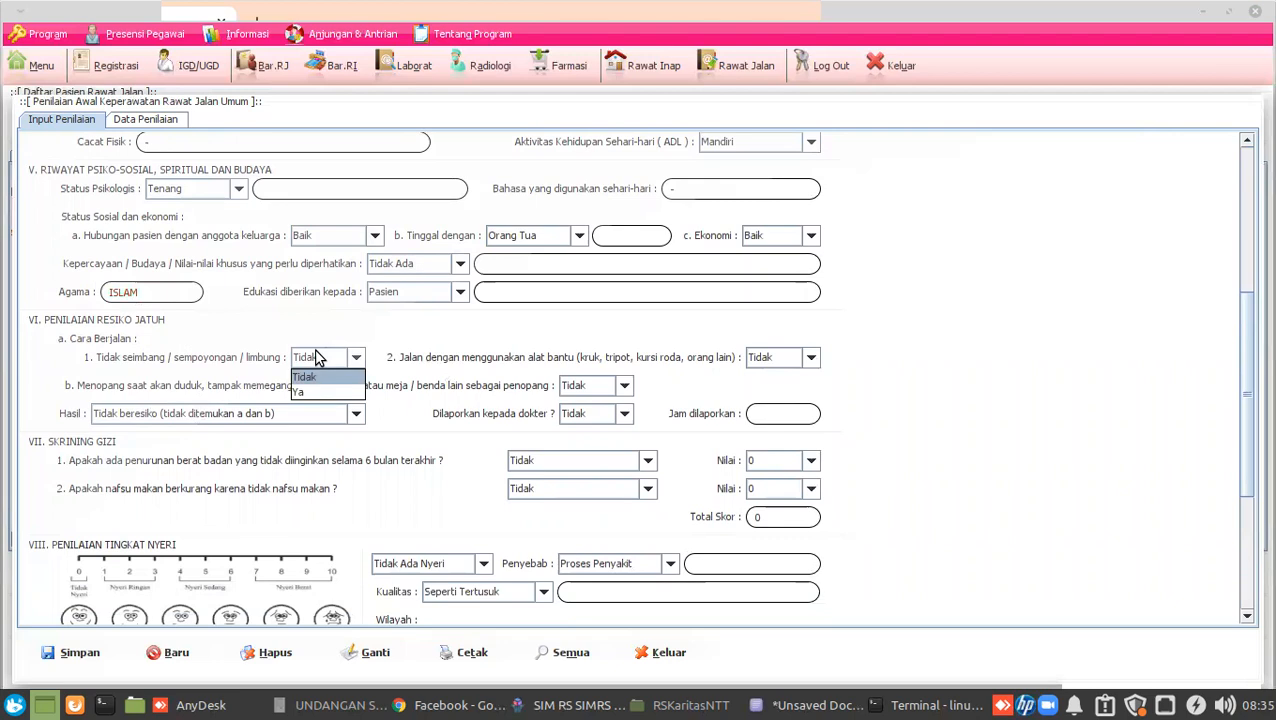
left_click(316, 358)
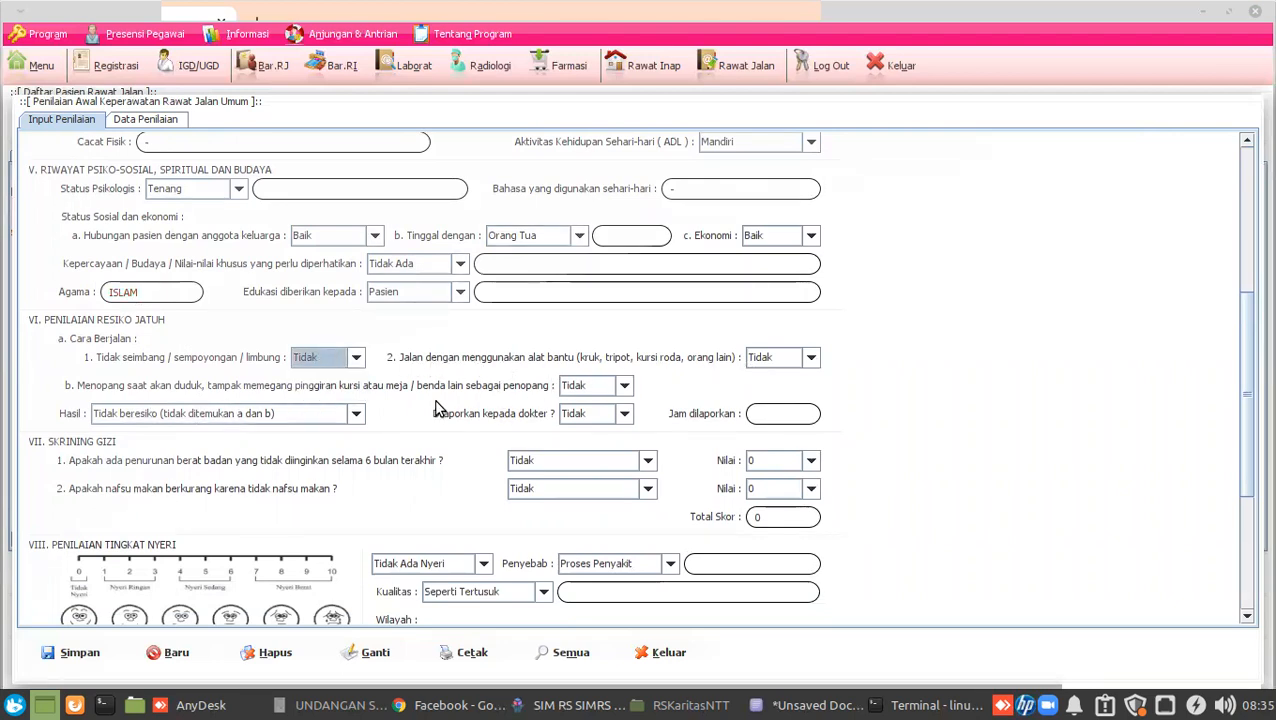
left_click(575, 386)
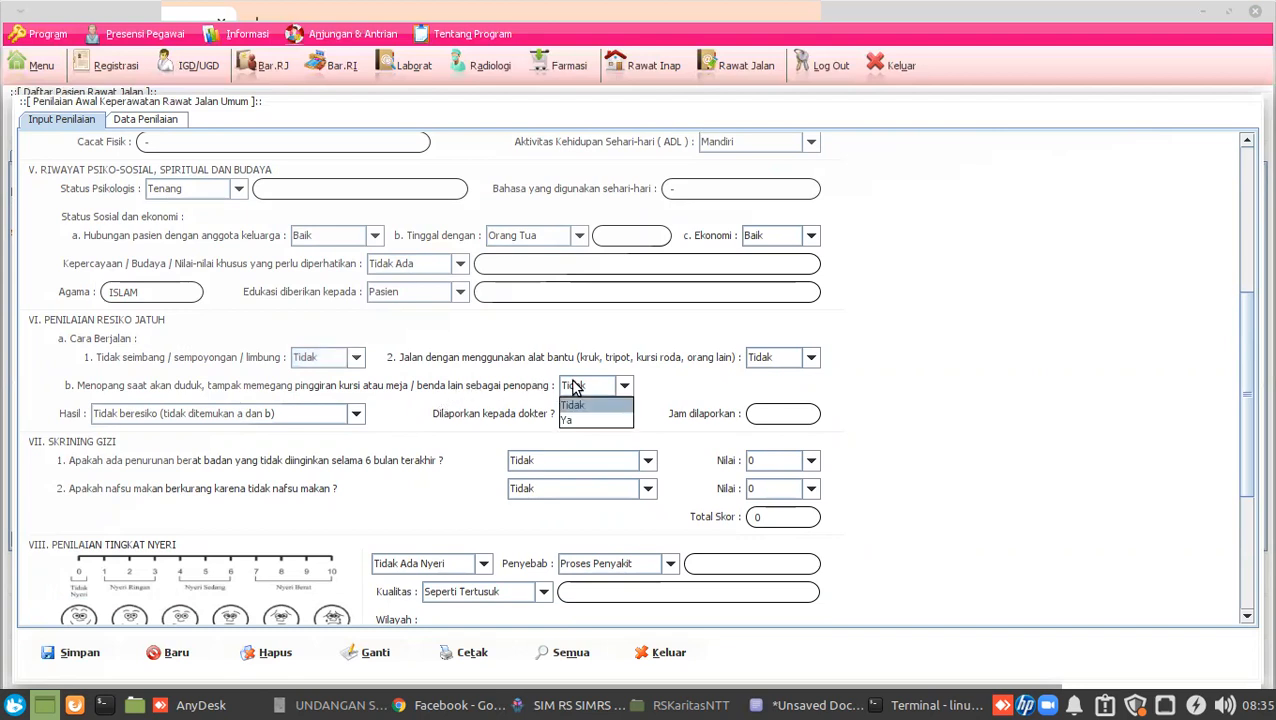
left_click(575, 386)
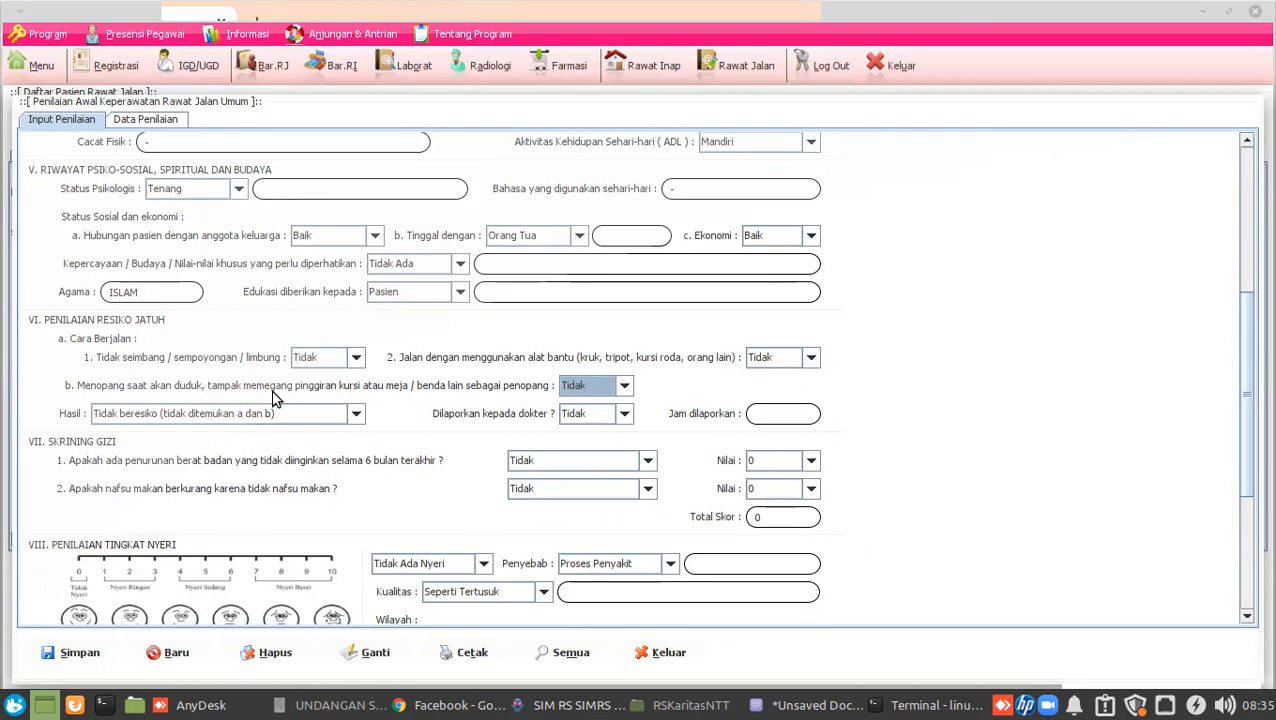
left_click(221, 418)
left_click(221, 418)
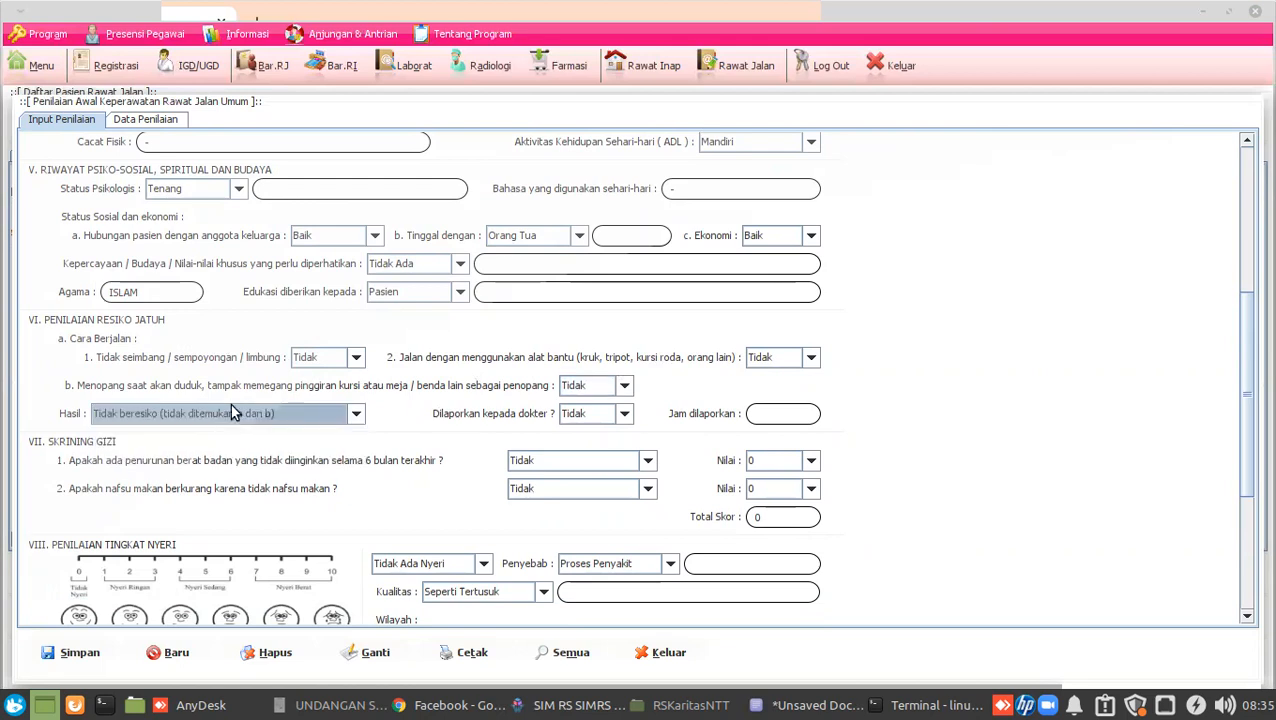
left_click(312, 358)
left_click(312, 387)
left_click(757, 358)
left_click(765, 395)
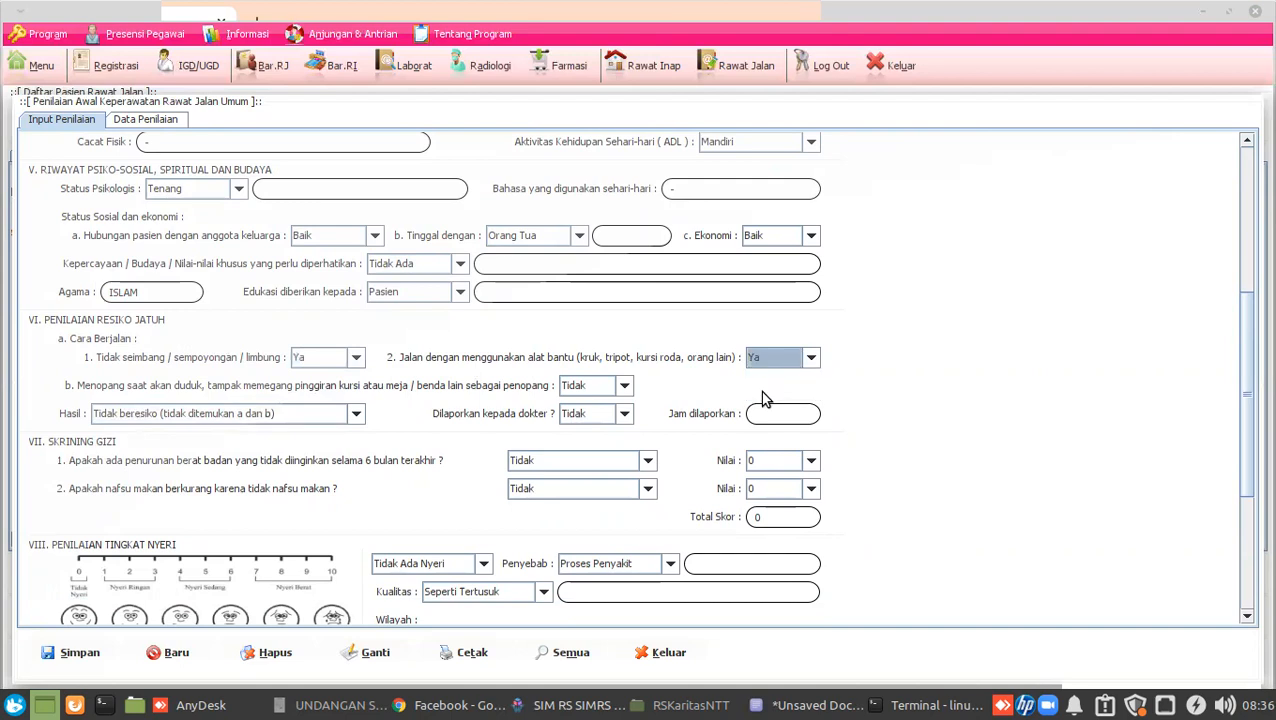
left_click(624, 387)
left_click(613, 421)
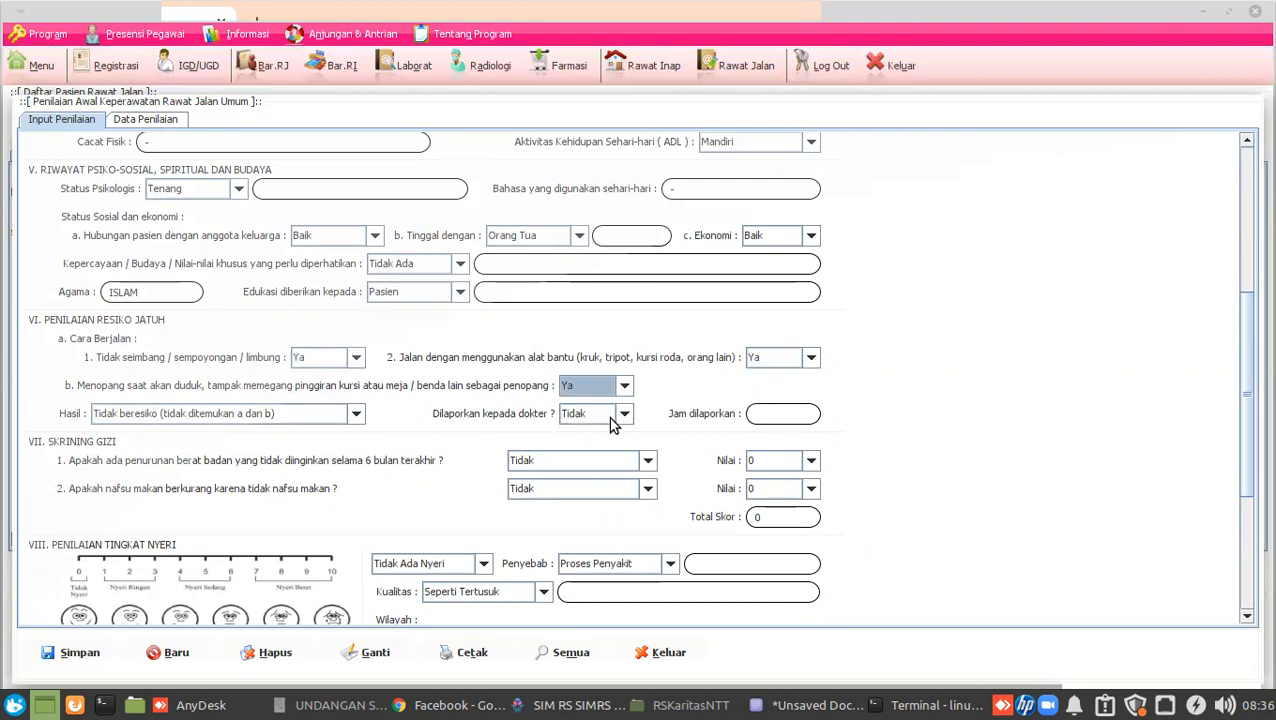
Set the fall-risk result to Resiko tinggi, reported to the doctor (Ya), with the report time.
left_click(290, 415)
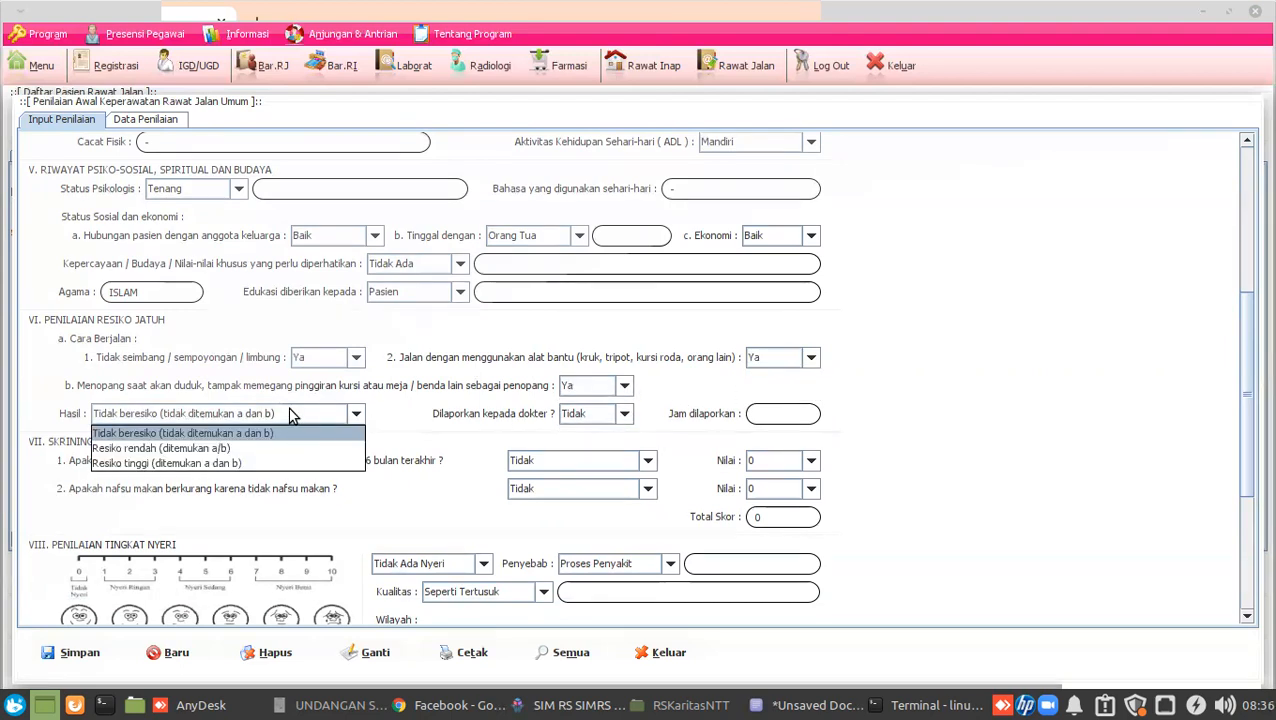
left_click(290, 415)
left_click(290, 415)
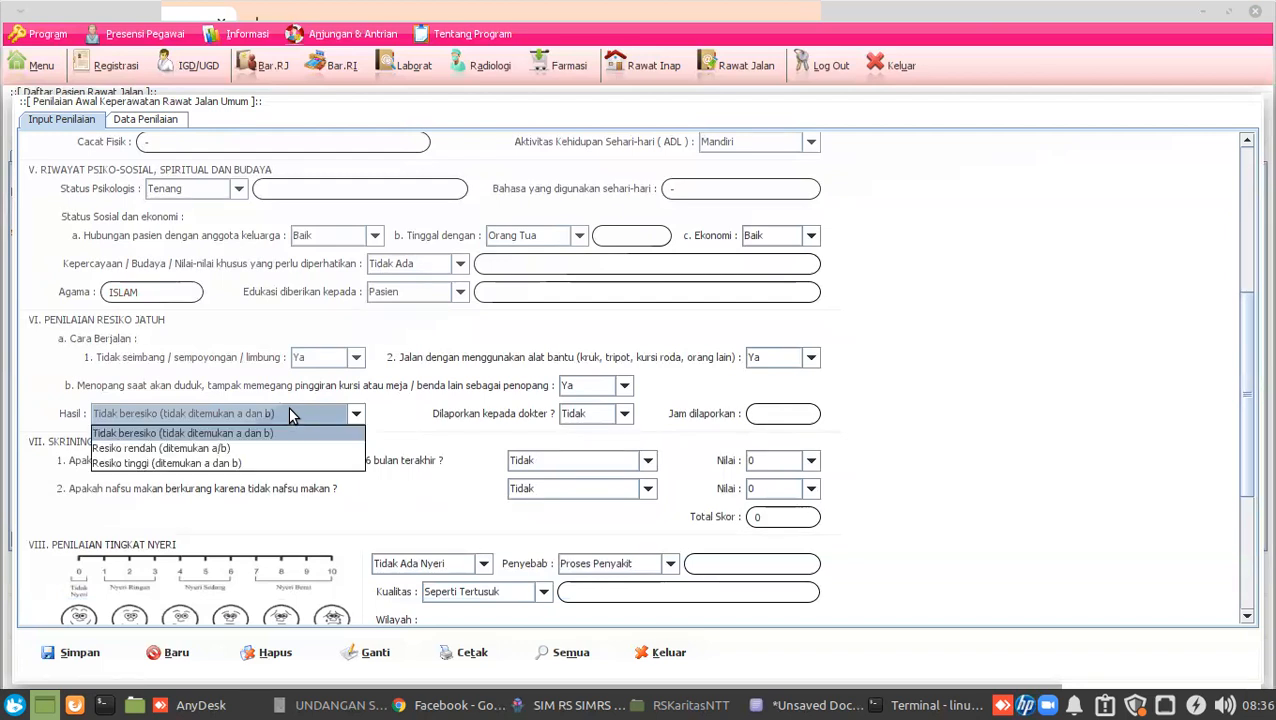
left_click(241, 463)
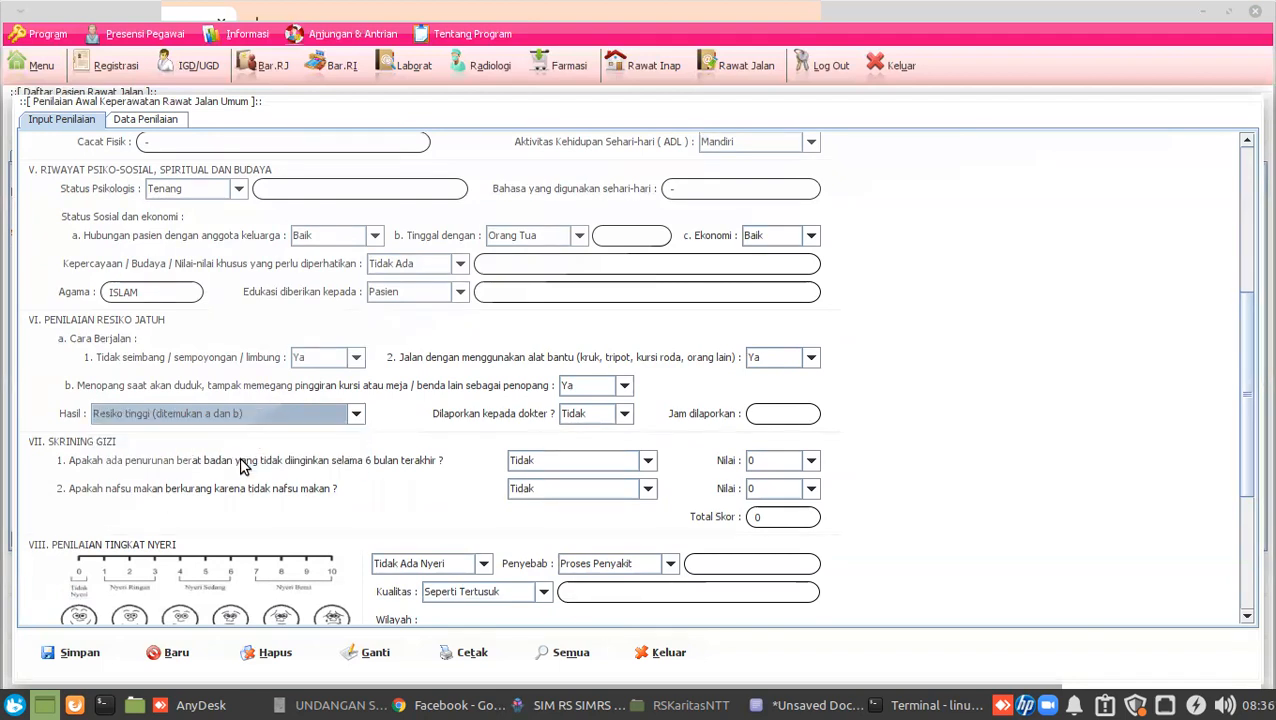
left_click(586, 418)
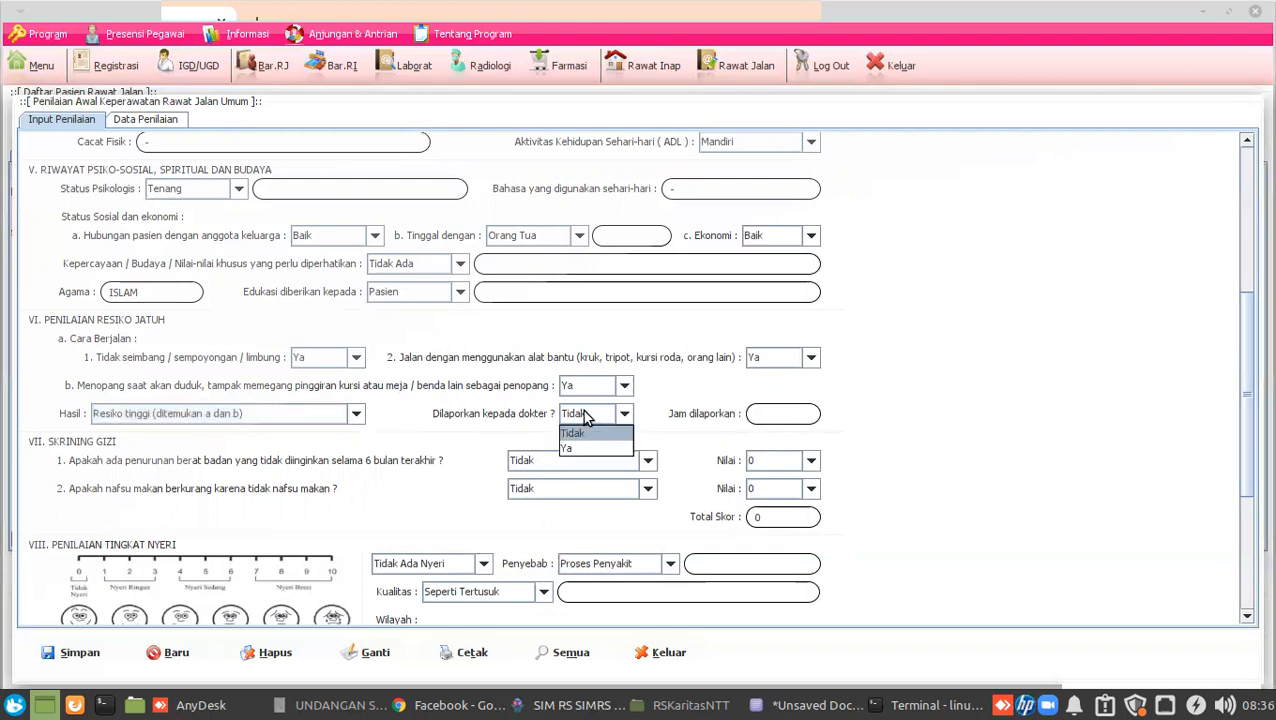
left_click(584, 447)
left_click(767, 413)
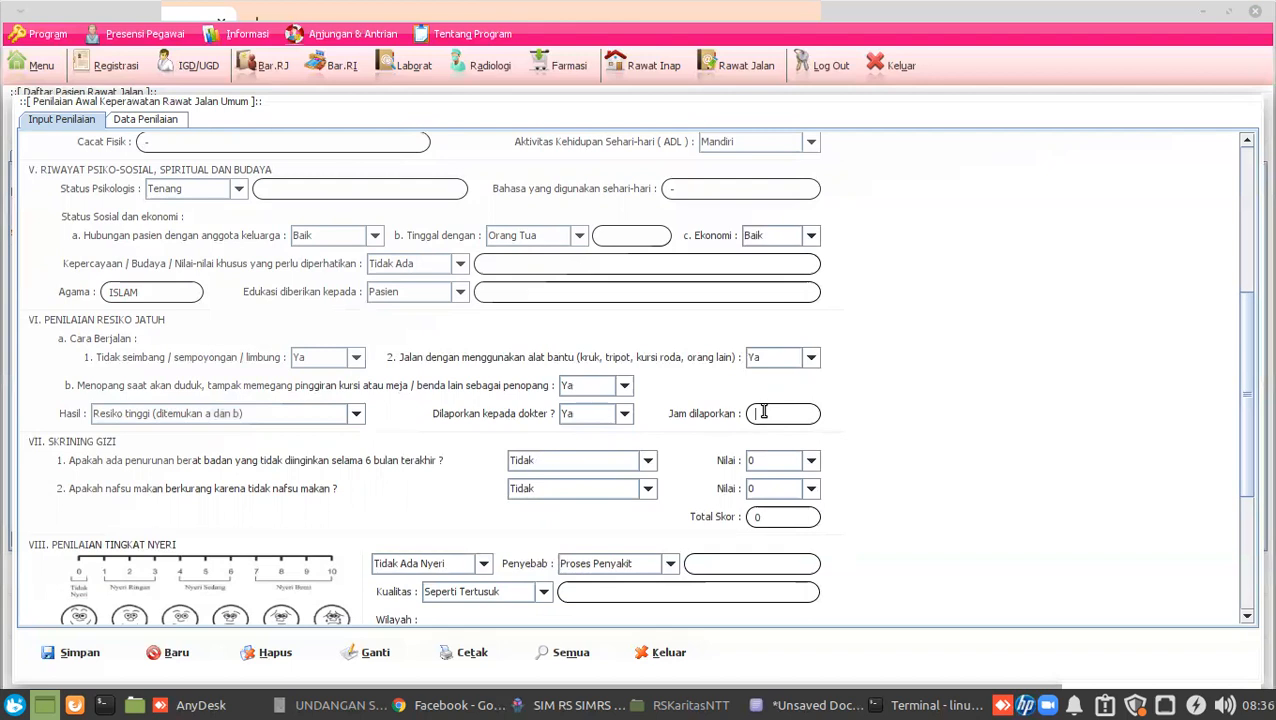
type("08")
type(":")
type("30")
type(":00")
Answer 'Ya, 6-10 Kg' for weight loss and 'Ya' for reduced appetite, giving Total Skor 3.
scroll(1062, 373, "down", 4)
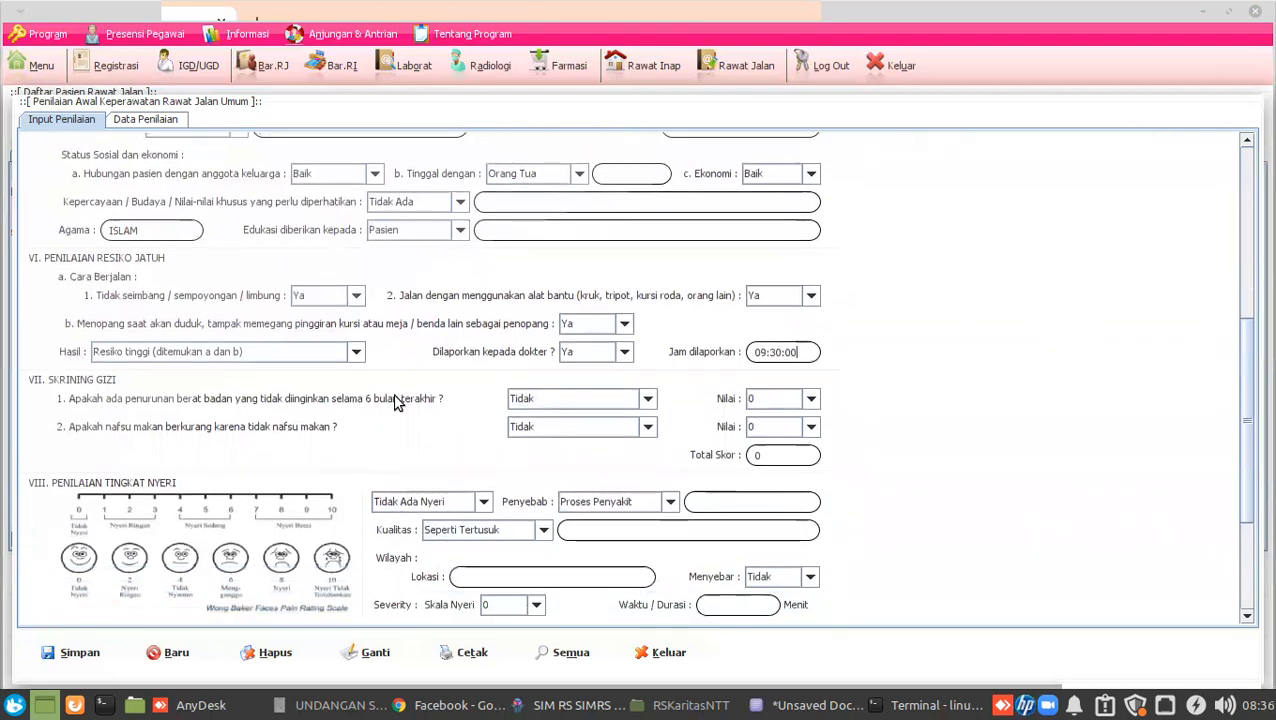
left_click(542, 397)
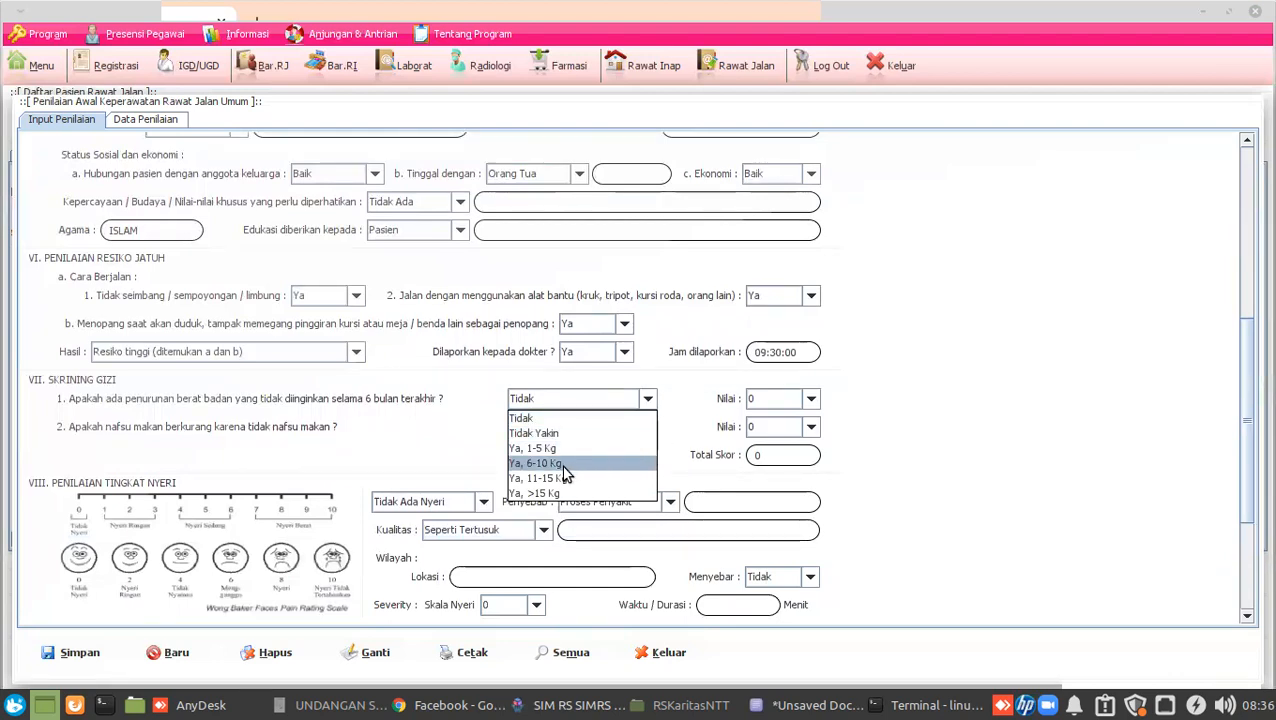
left_click(566, 468)
left_click(565, 408)
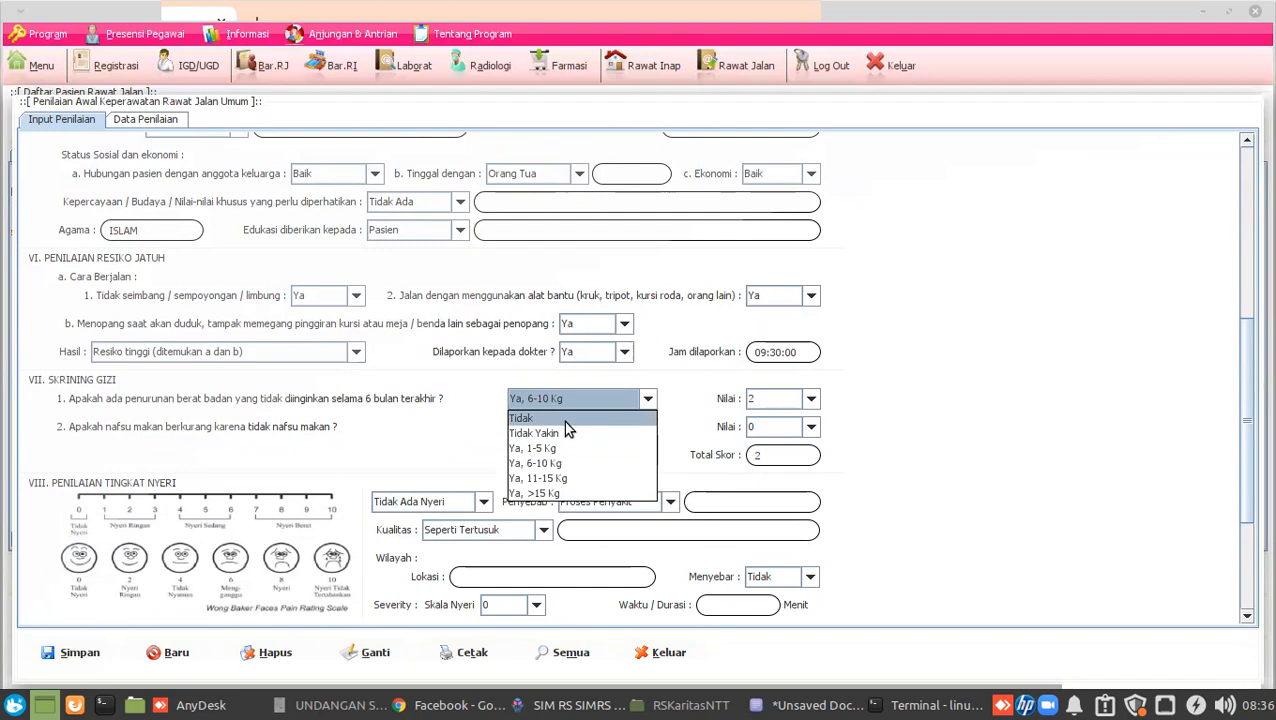
left_click(566, 464)
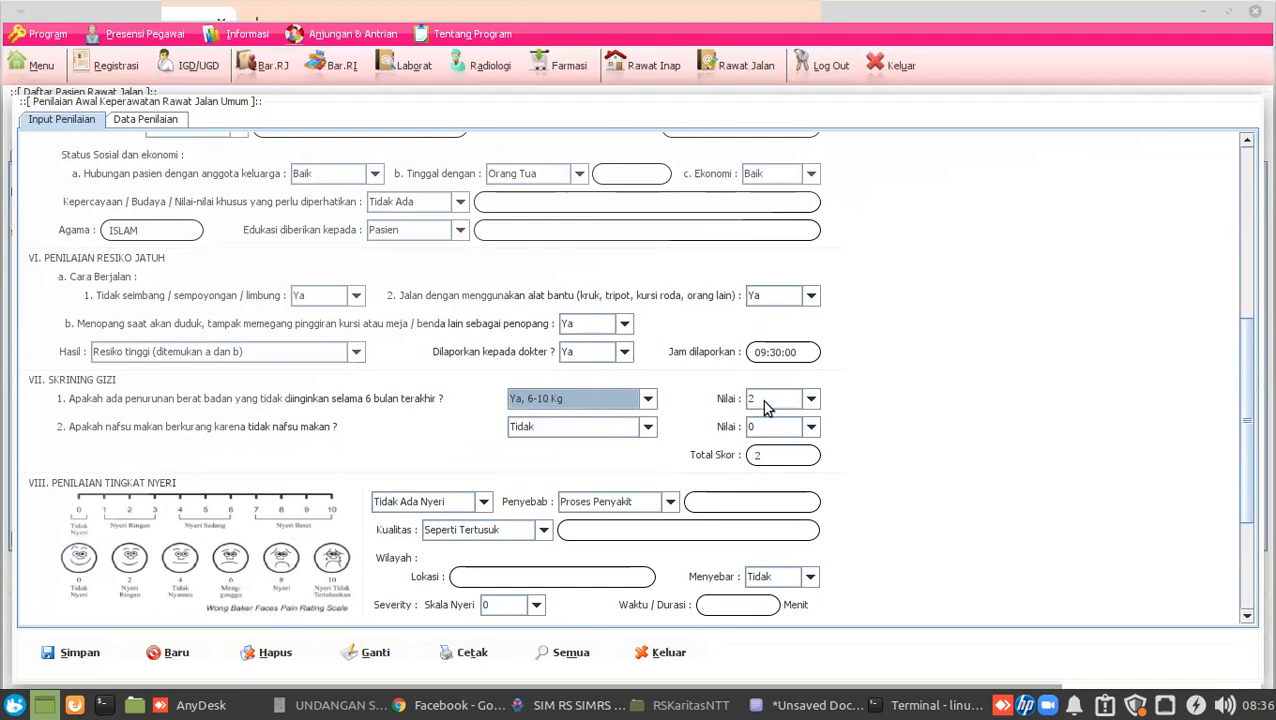
left_click(628, 426)
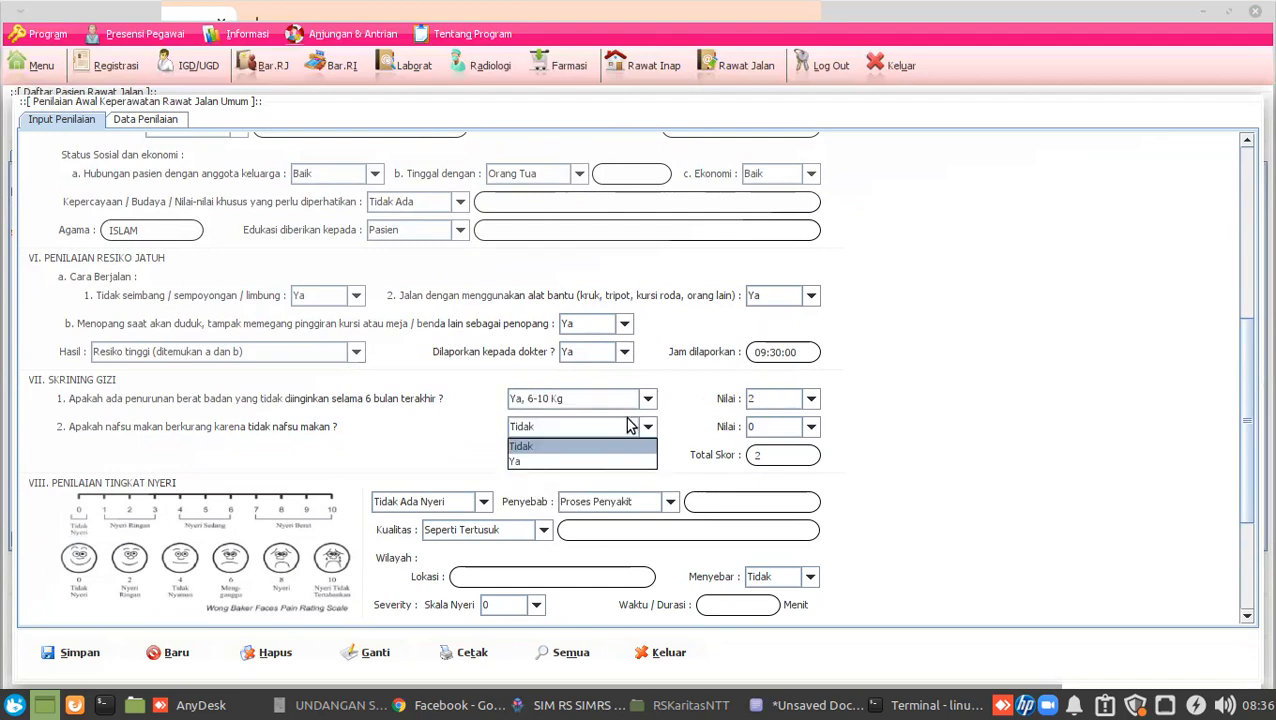
left_click(566, 462)
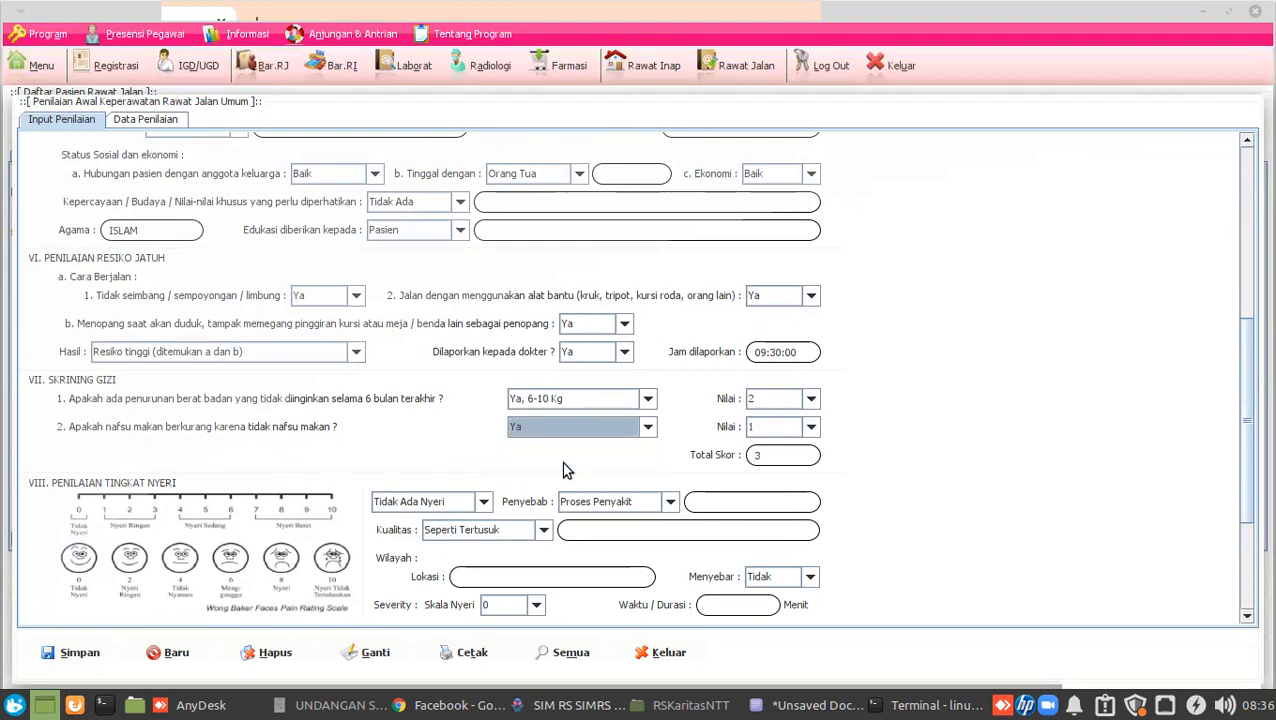
left_click(789, 455)
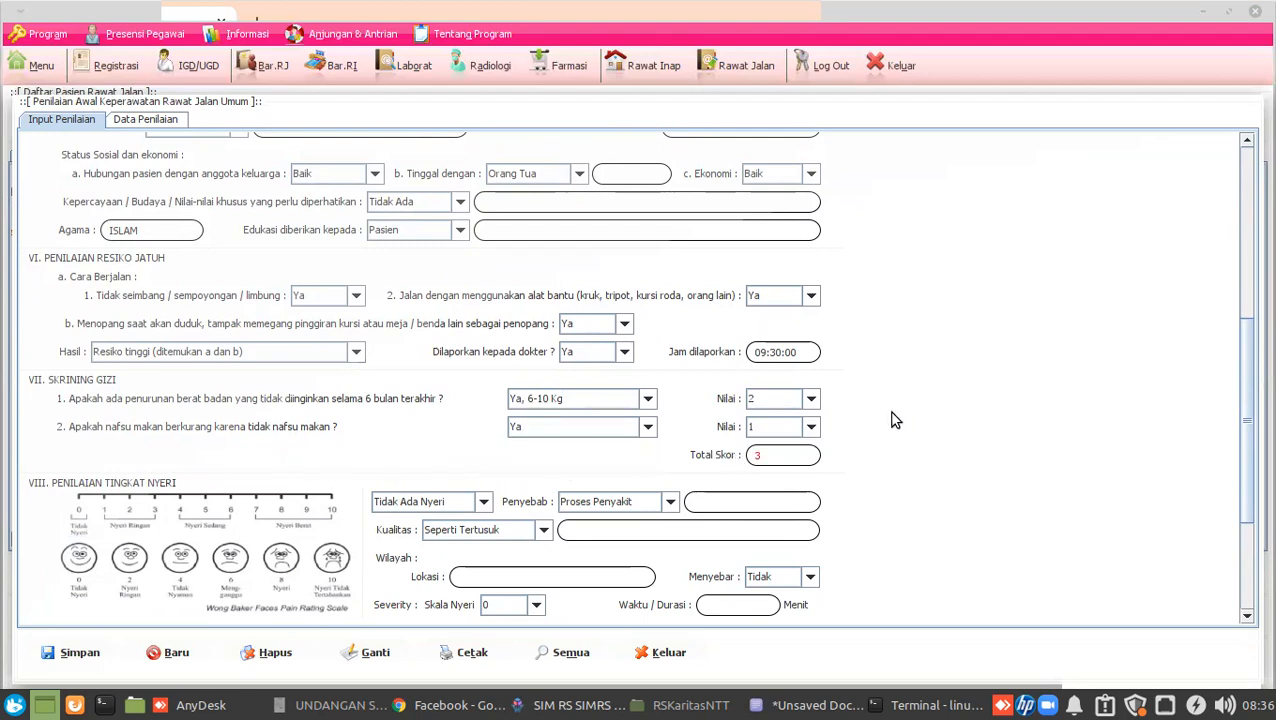
scroll(895, 420, "down", 3)
scroll(895, 420, "down", 2)
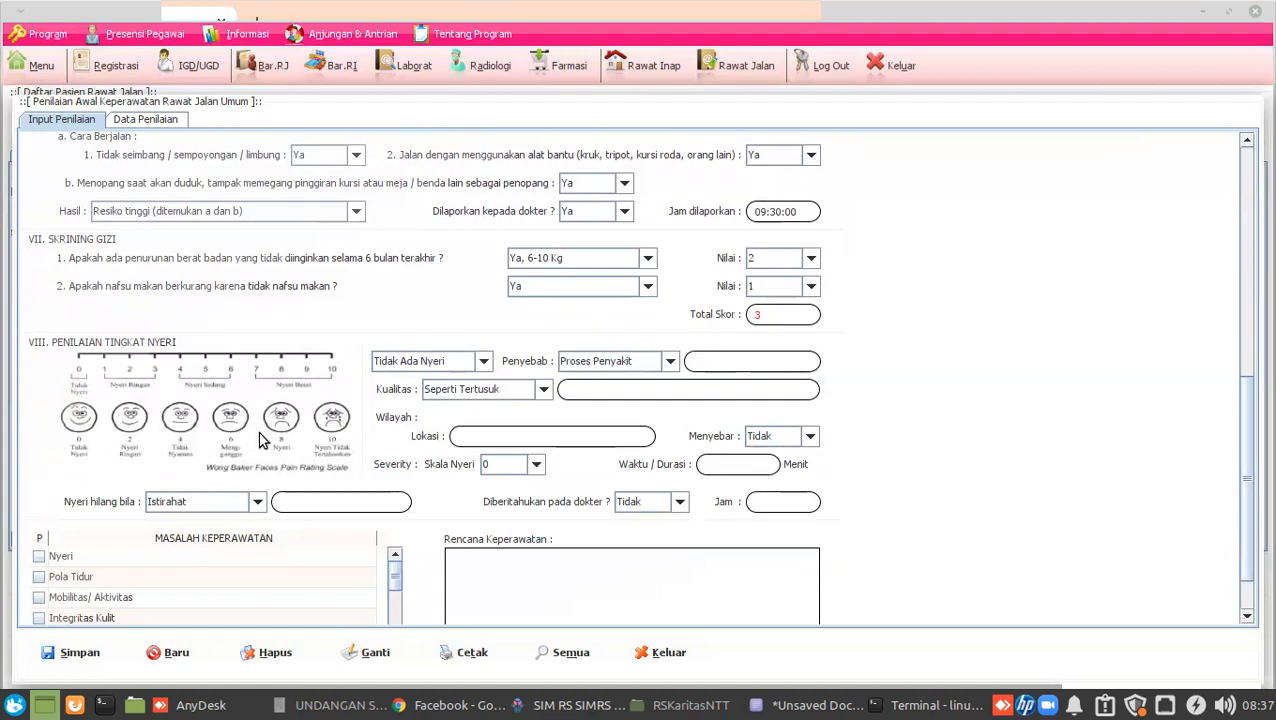
left_click(463, 366)
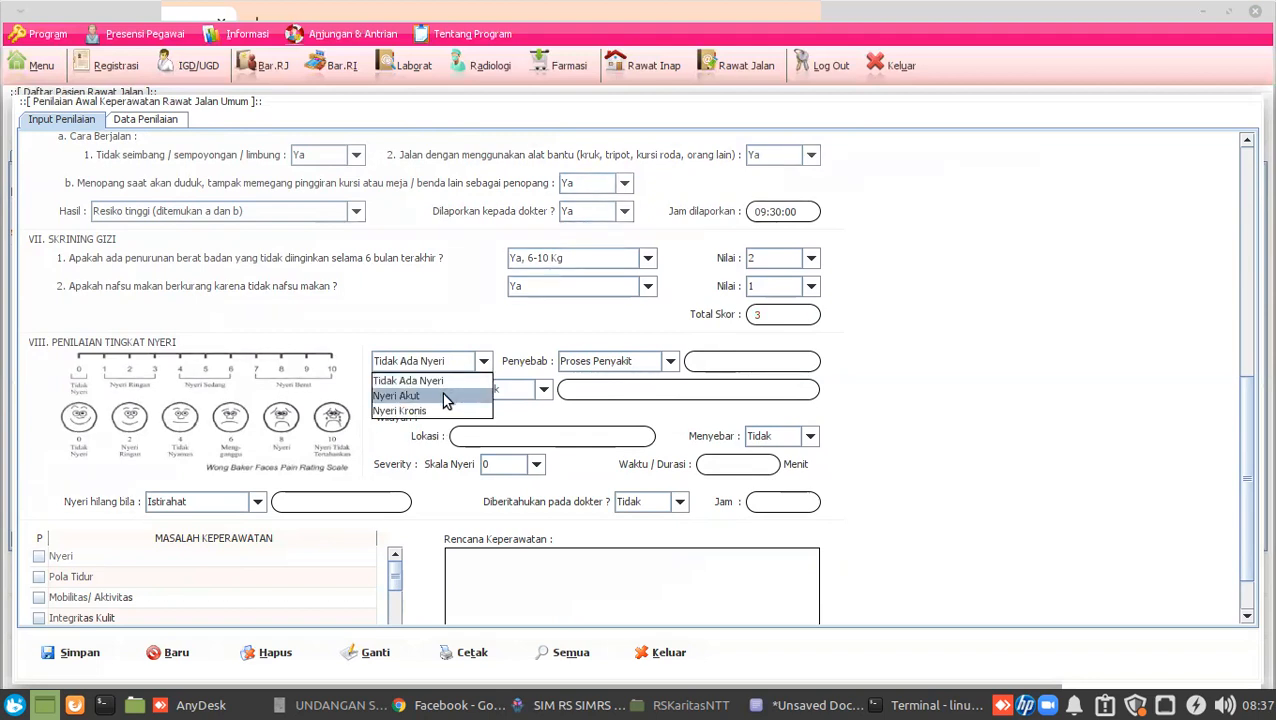
left_click(438, 368)
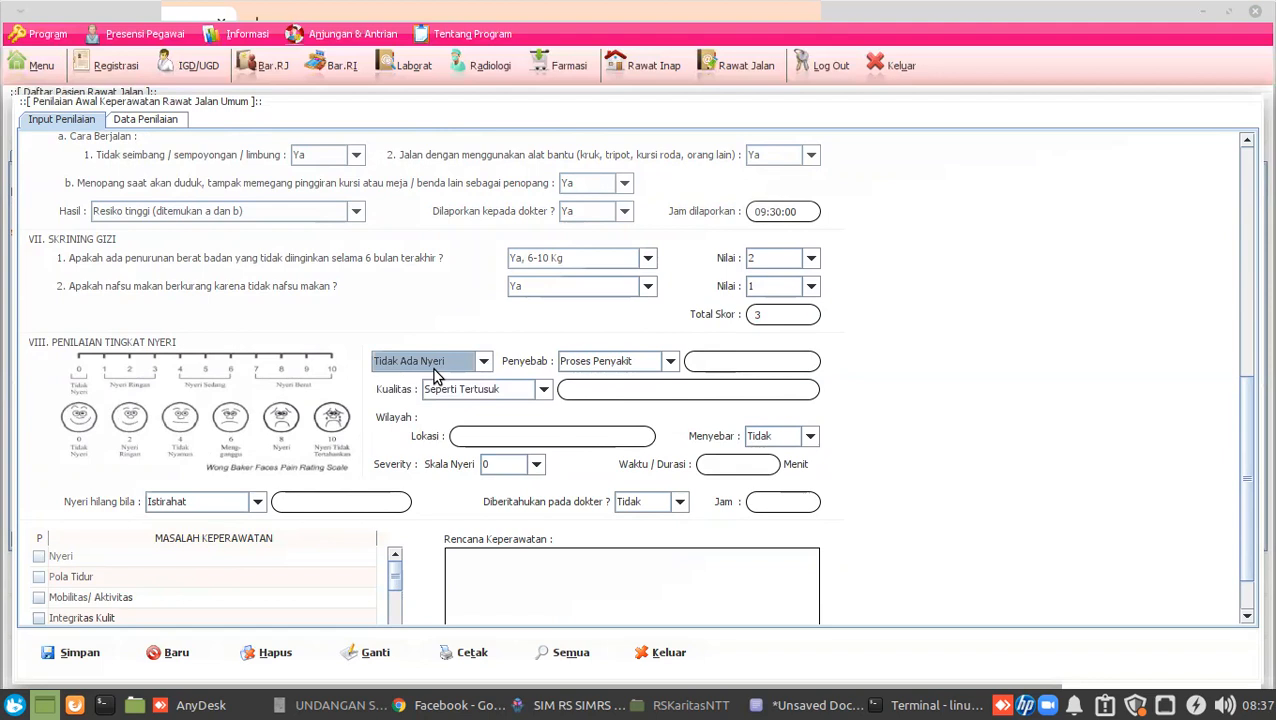
left_click(492, 390)
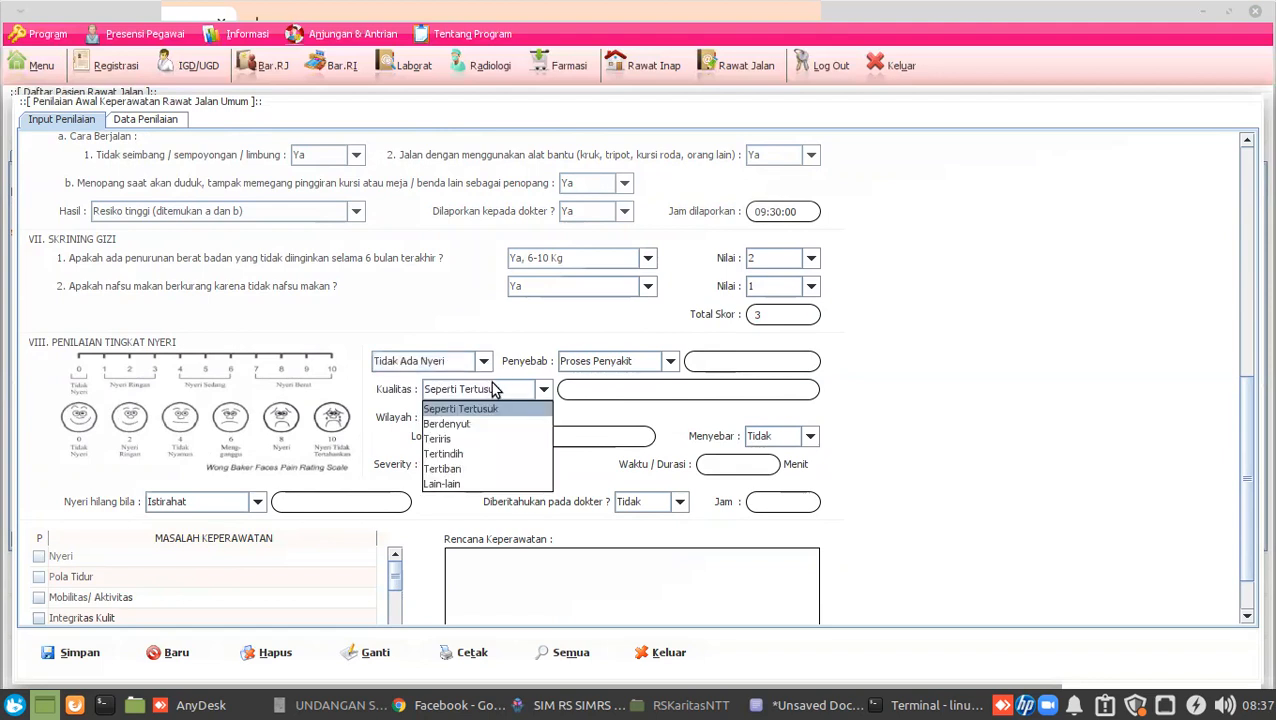
left_click(605, 364)
left_click(605, 364)
left_click(505, 438)
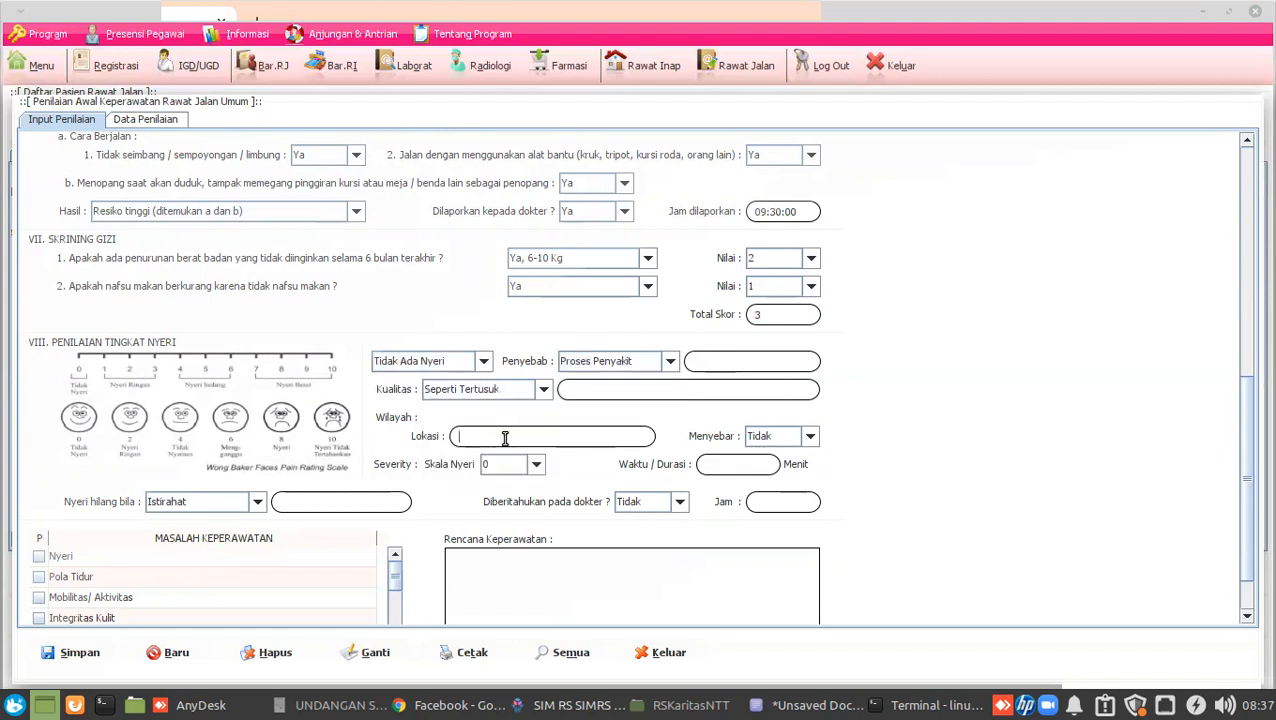
left_click(809, 436)
left_click(809, 436)
left_click(537, 463)
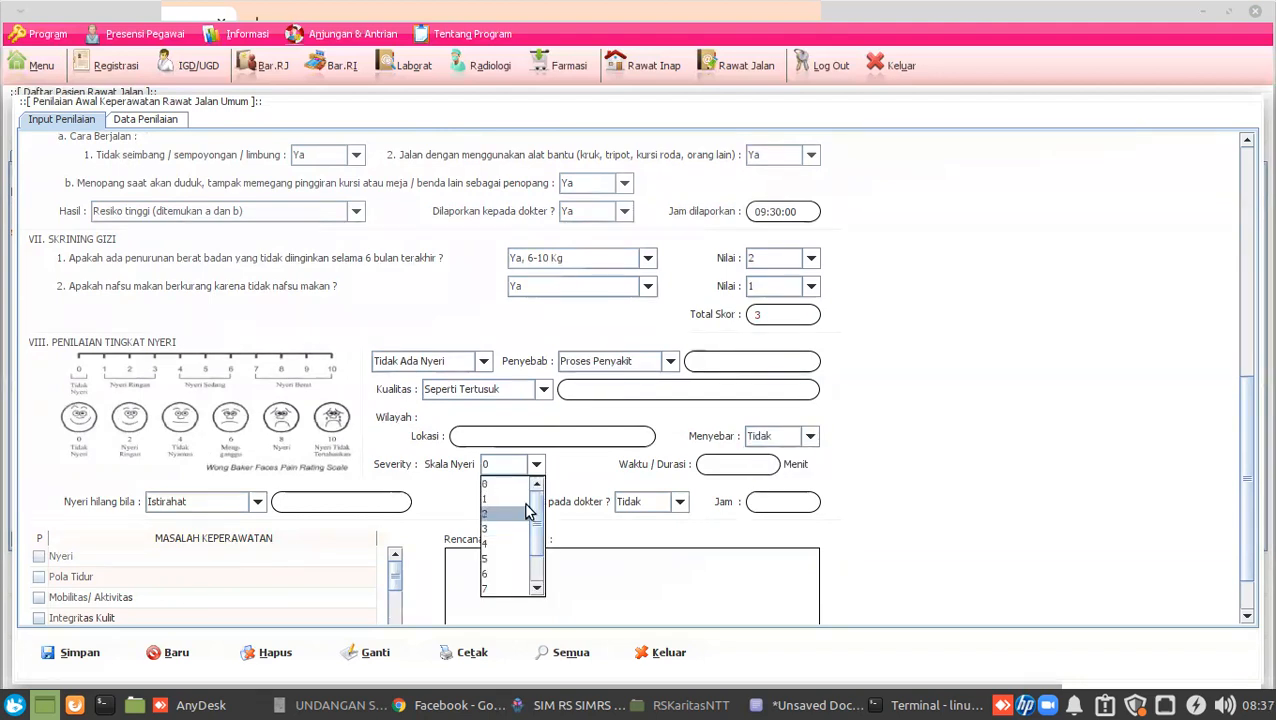
scroll(540, 540, "down", 1)
scroll(540, 500, "up", 1)
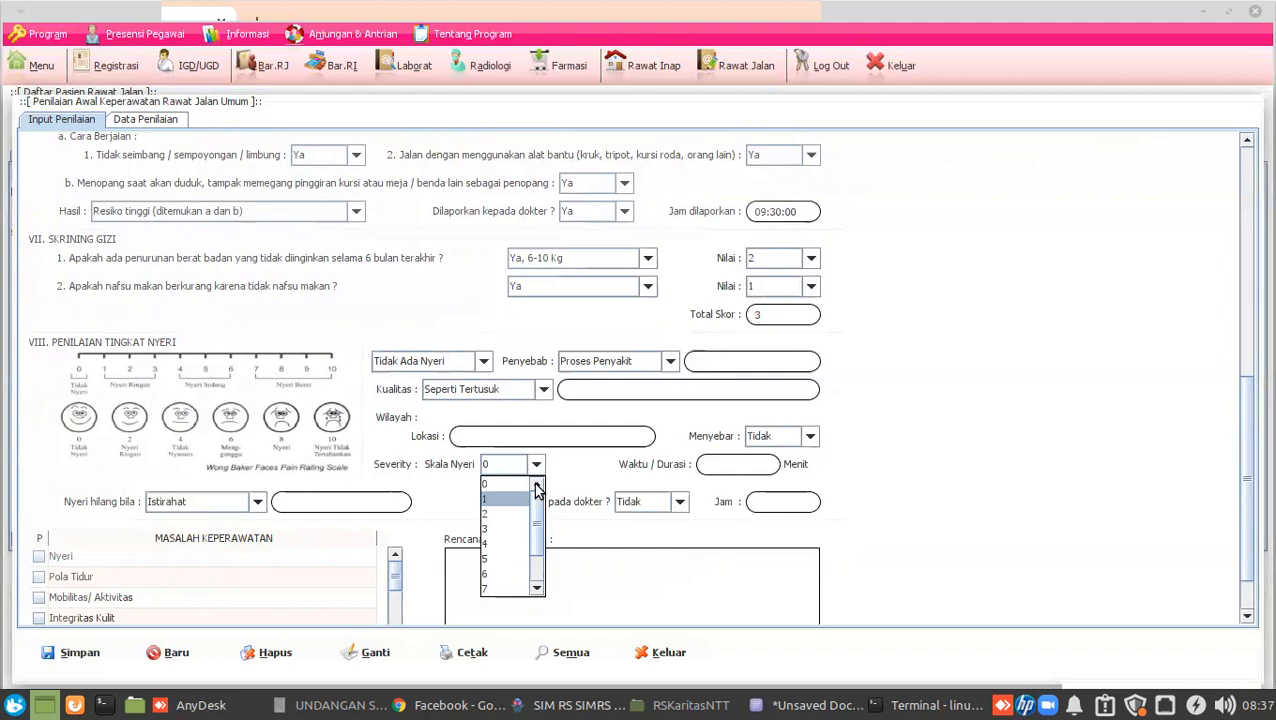
left_click(500, 484)
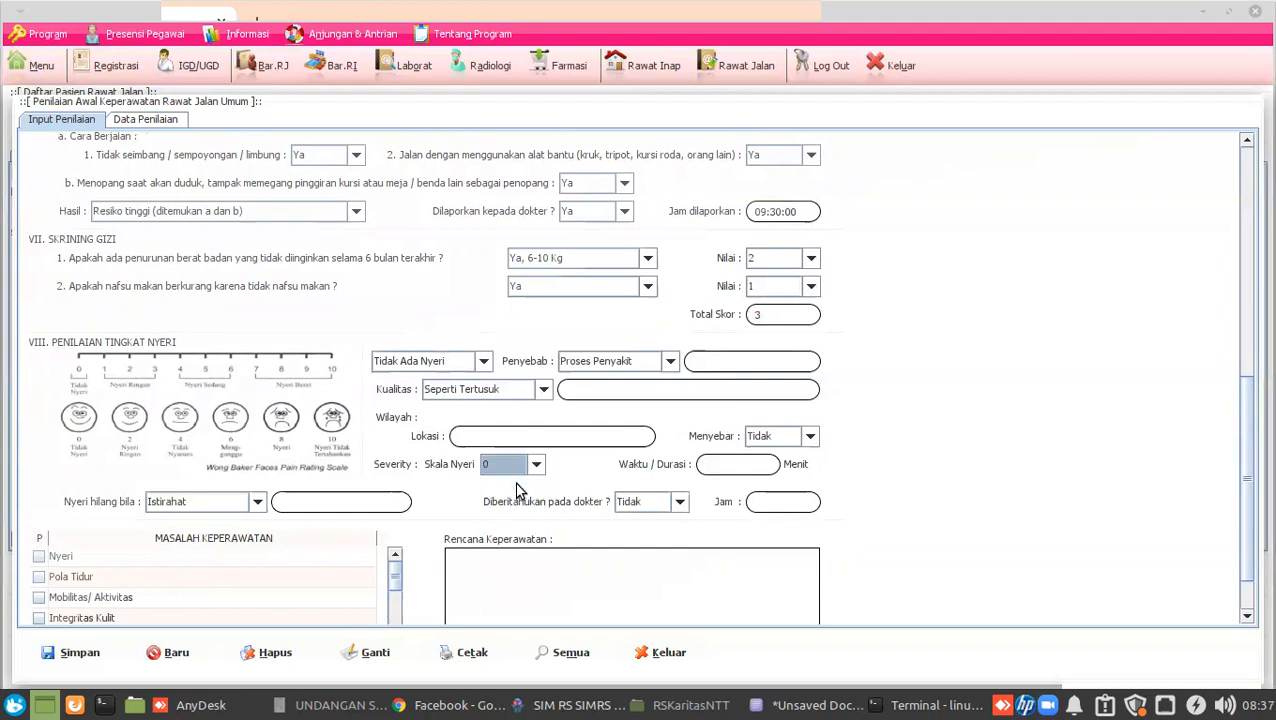
scroll(913, 461, "down", 3)
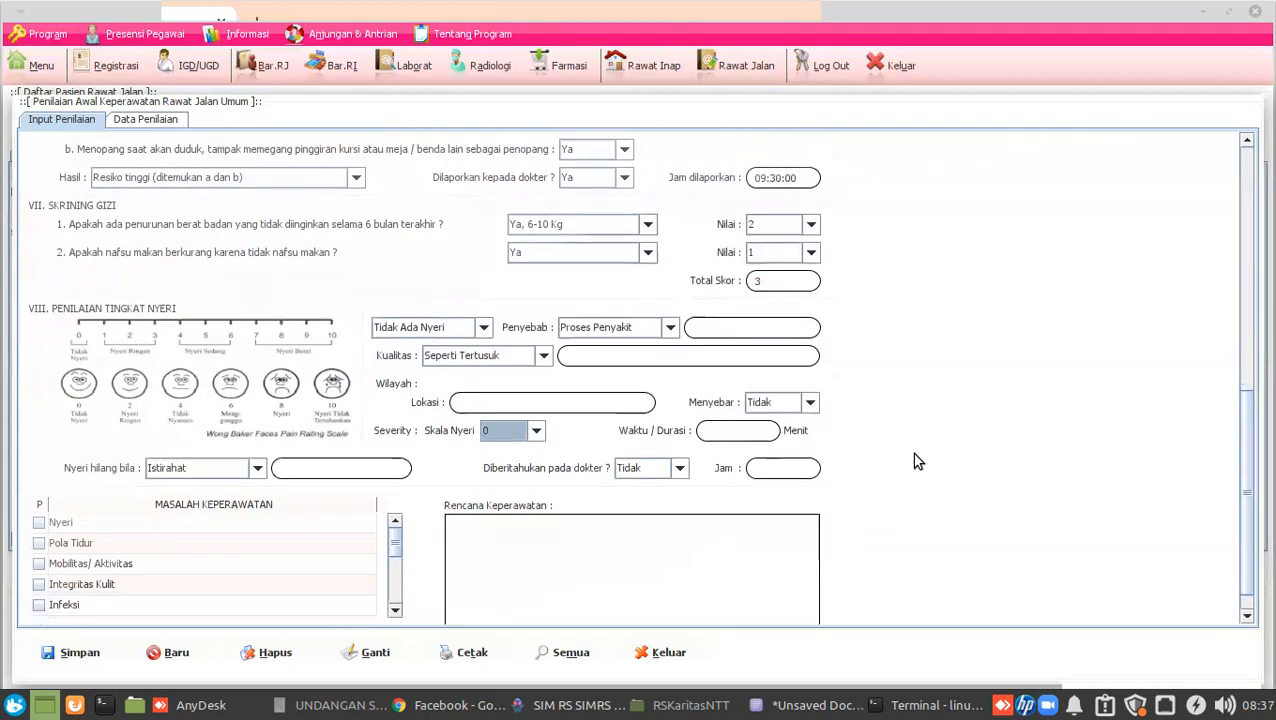
left_click(243, 440)
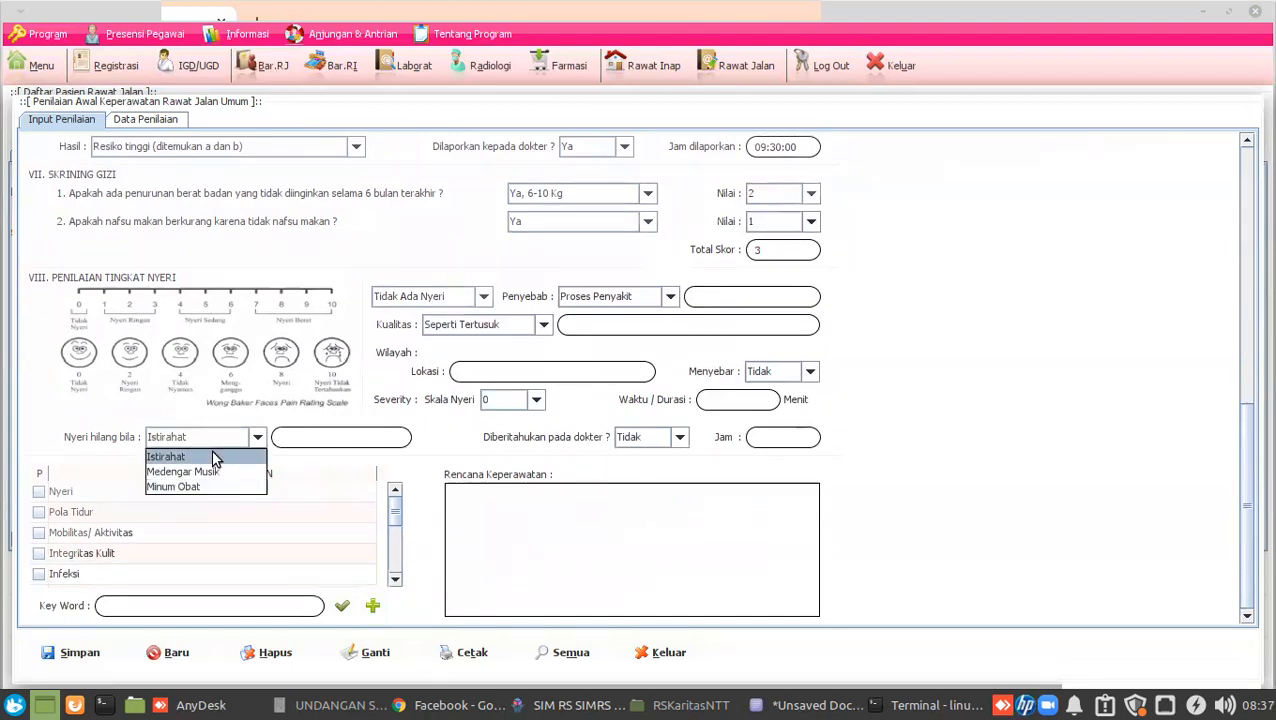
left_click(214, 456)
scroll(365, 492, "down", 3)
scroll(365, 492, "up", 3)
left_click_drag(1244, 467, 1247, 531)
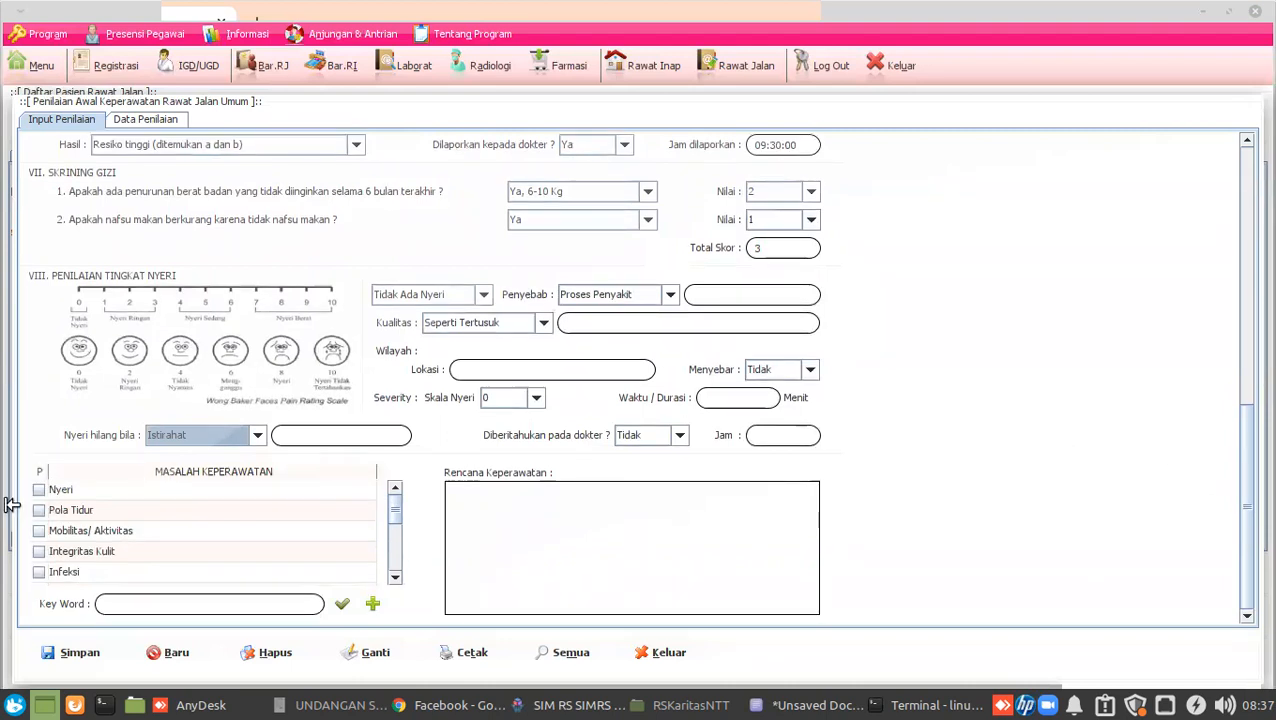
scroll(155, 522, "down", 1)
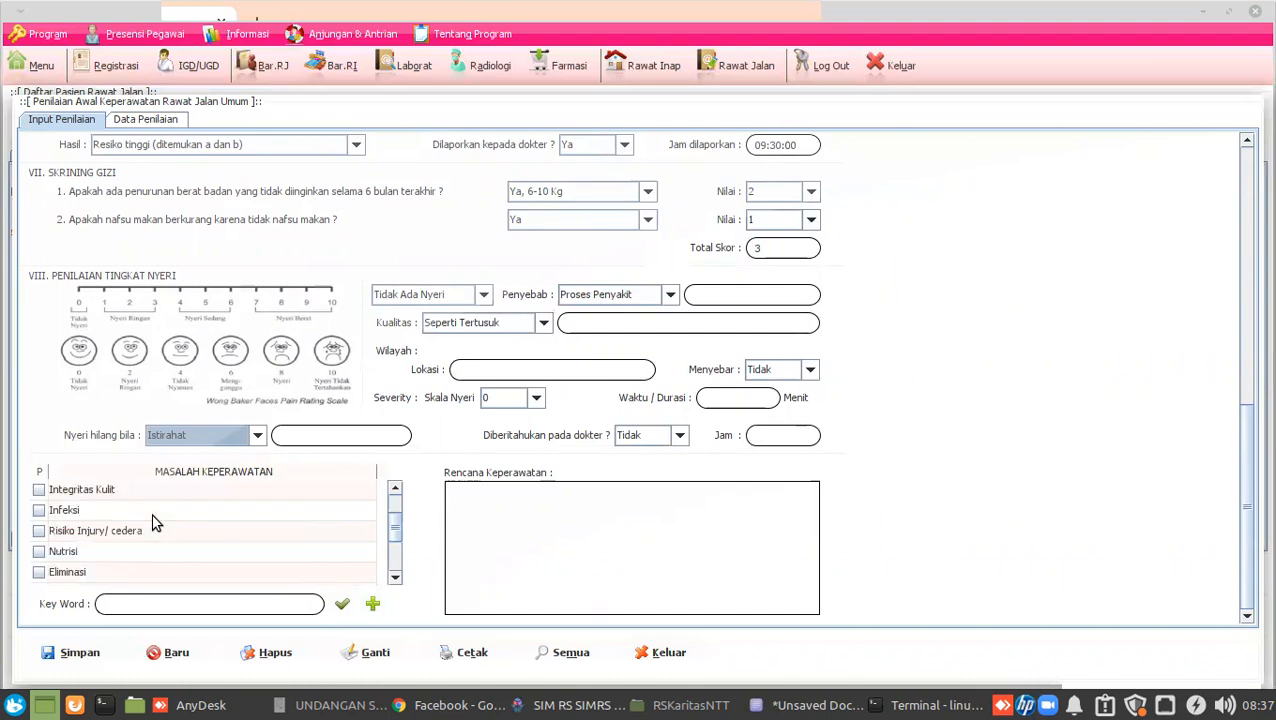
scroll(155, 522, "down", 2)
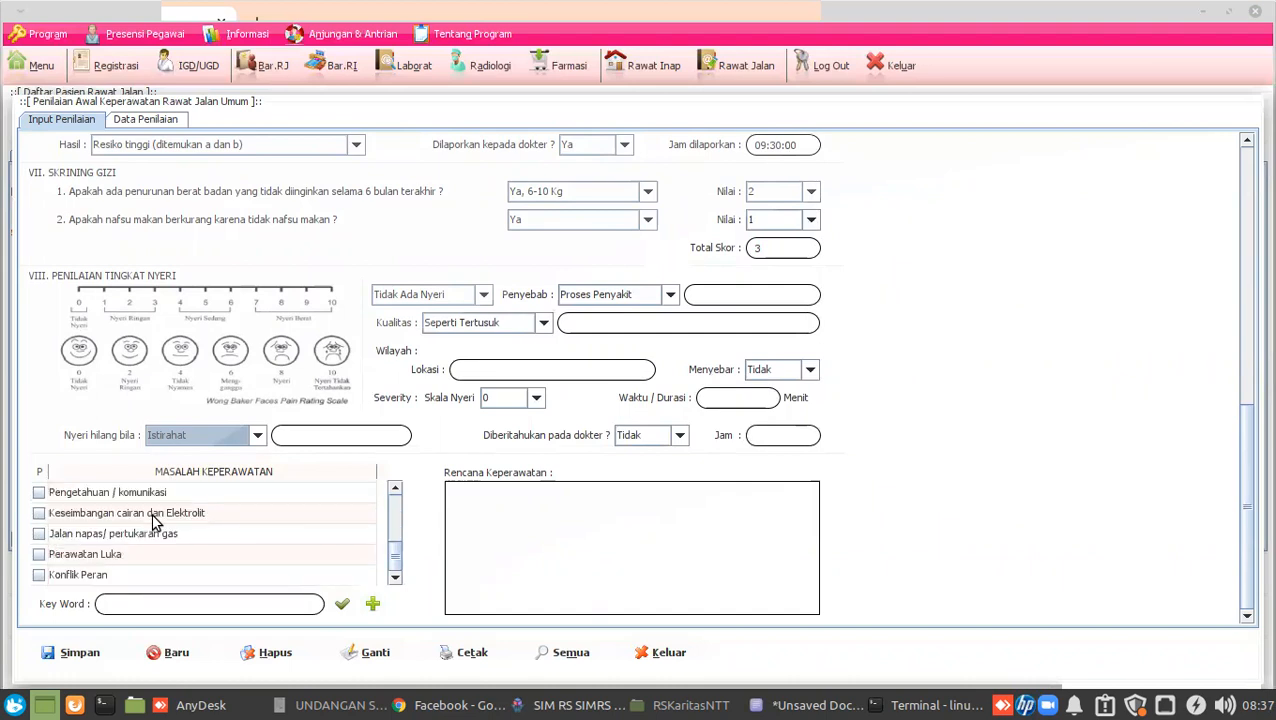
scroll(155, 522, "up", 1)
Tick Nutrisi and Pengetahuan / komunikasi, enter plan 'Konsul ke dokter', and save the assessment.
left_click(38, 511)
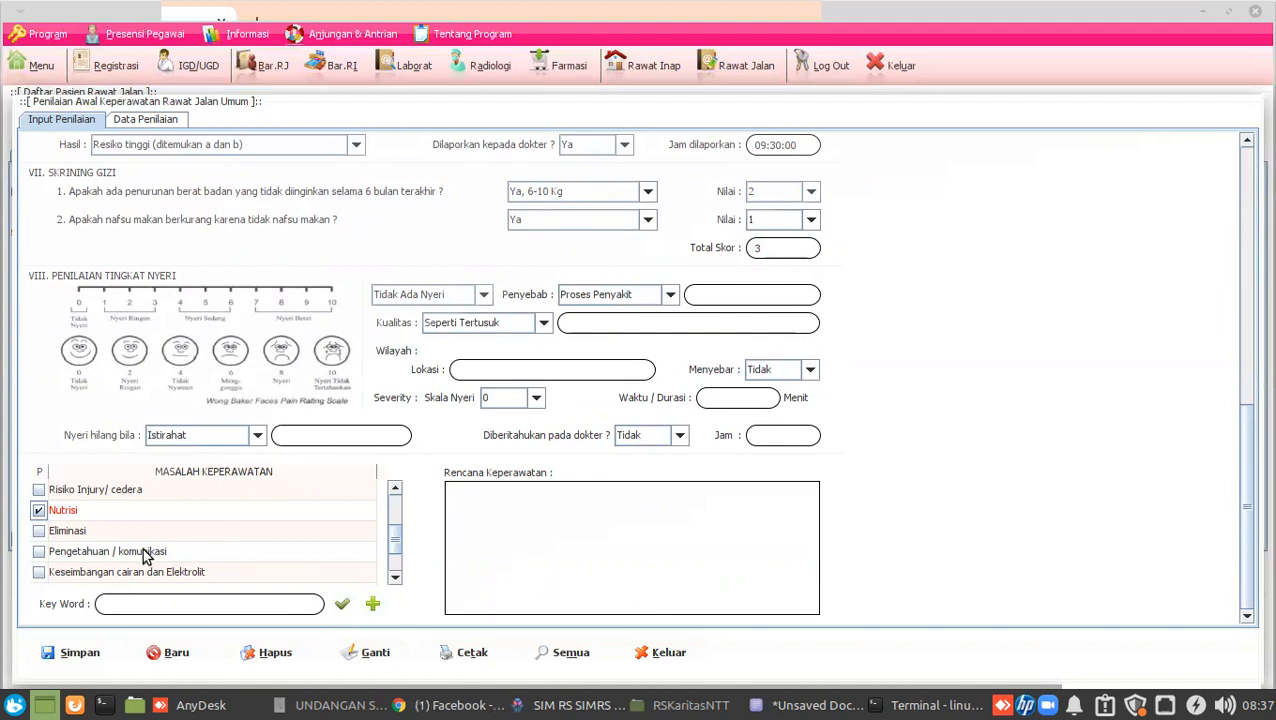
left_click(38, 551)
left_click(525, 527)
type("Konsul ke dokter")
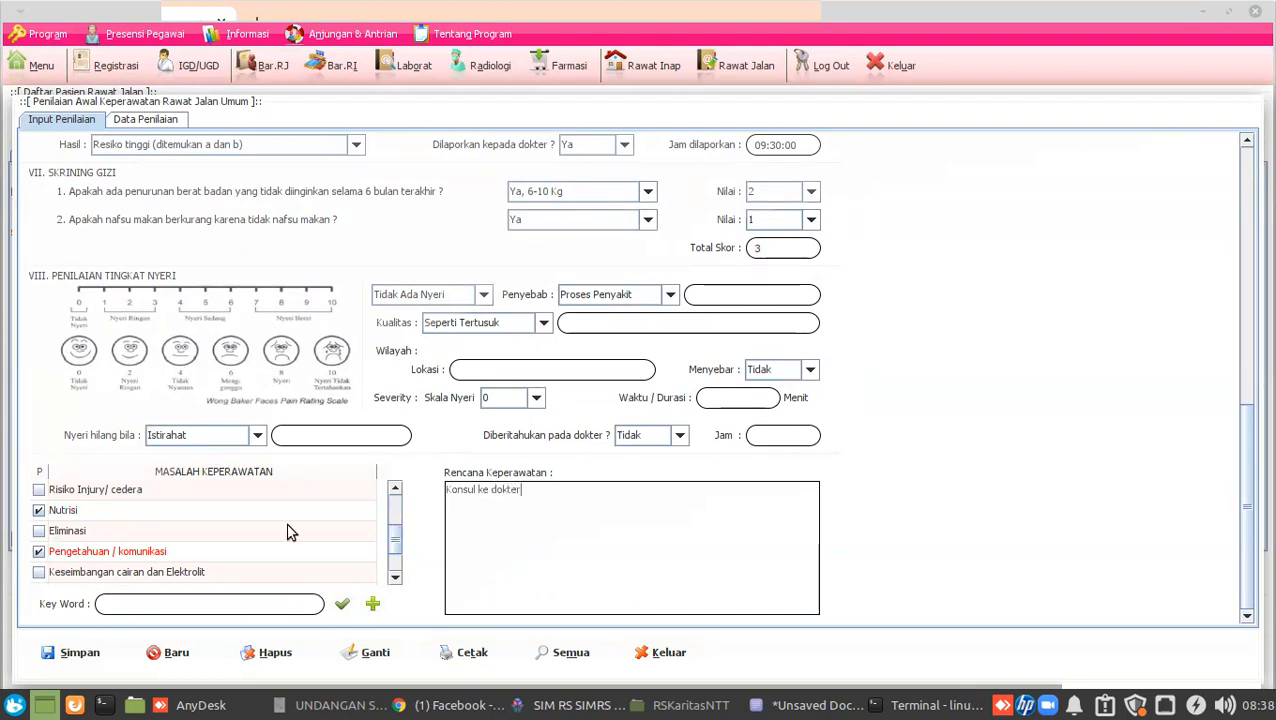
left_click(71, 655)
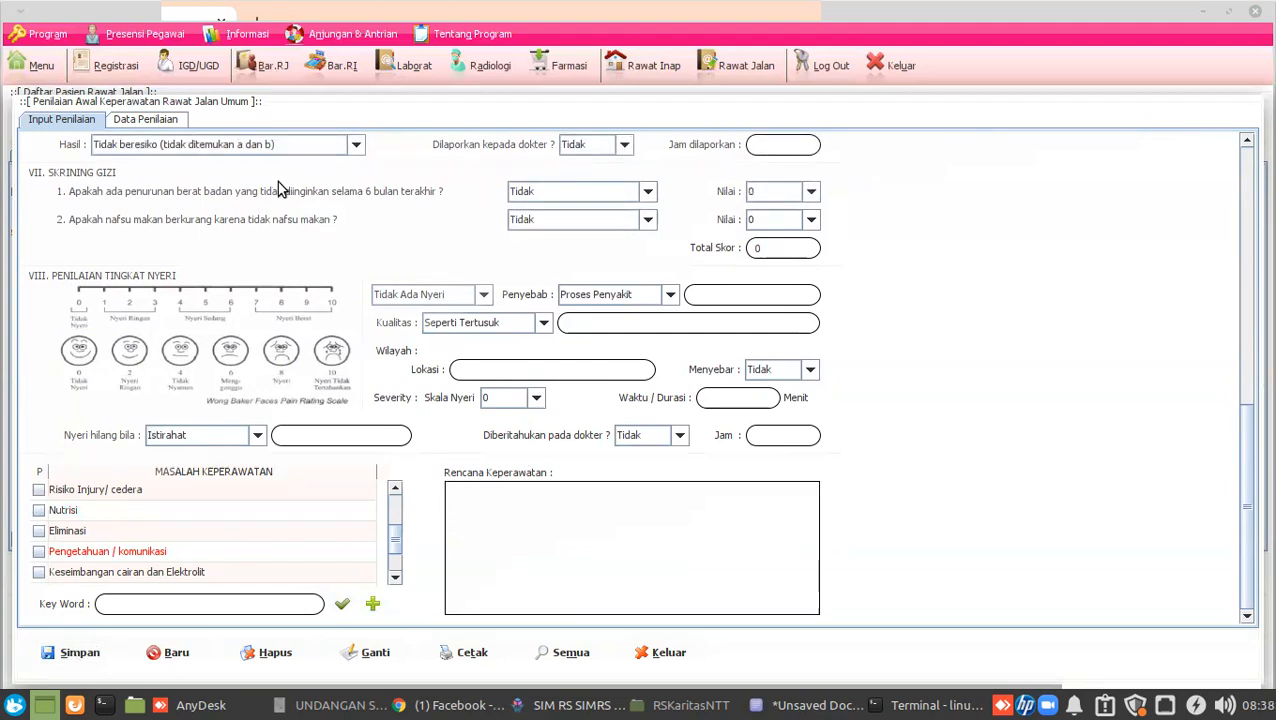
Select the saved visit 2022/02/15/000001 record in Data Penilaian and print its assessment report.
left_click(156, 120)
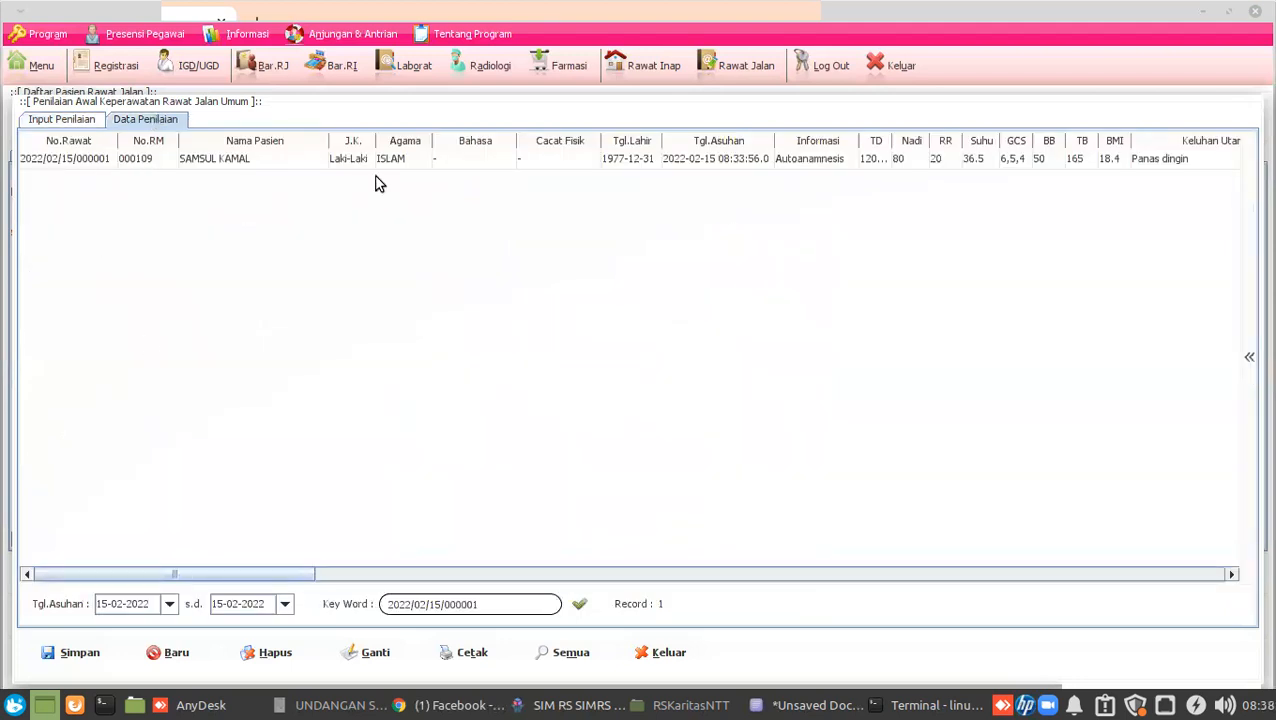
left_click(101, 163)
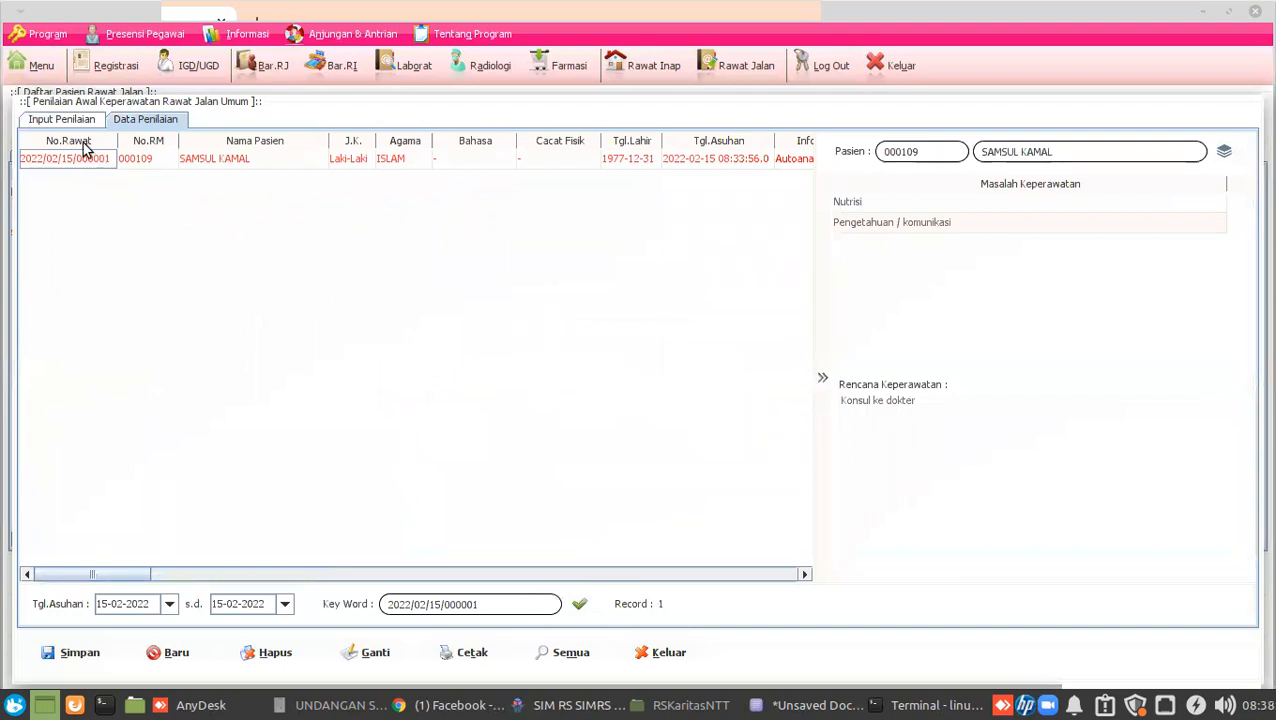
left_click(1224, 153)
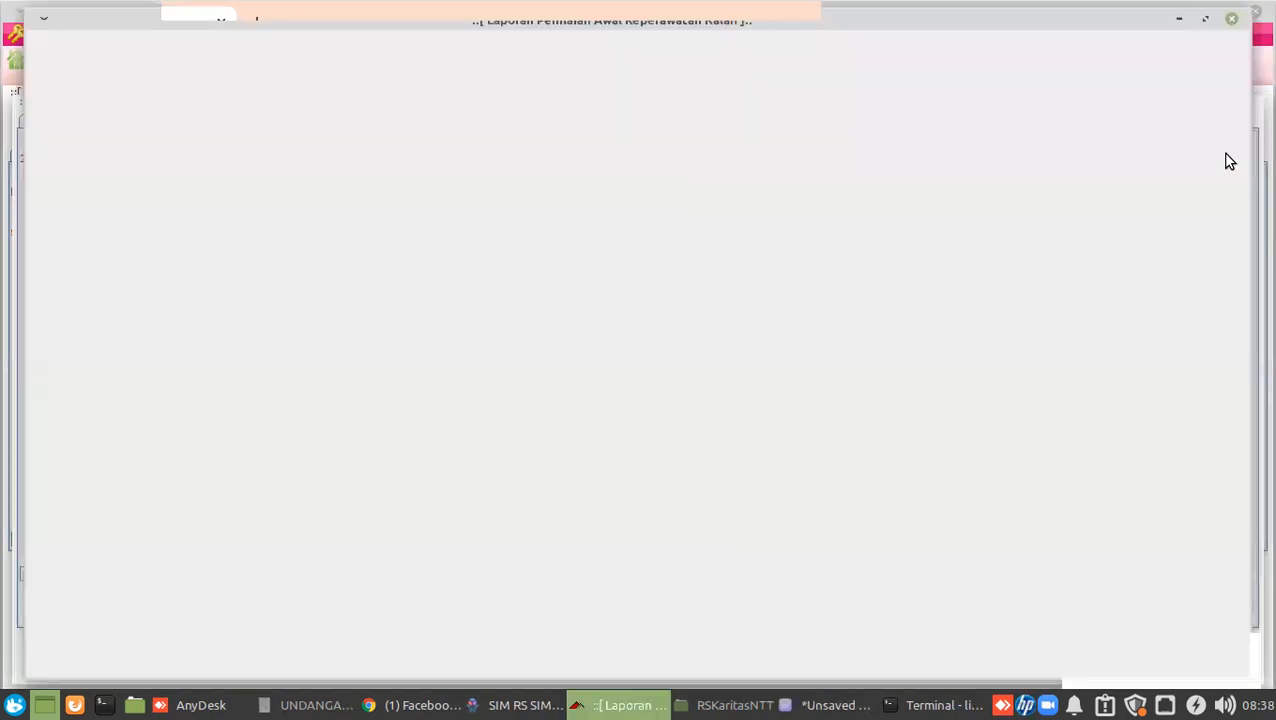
Scroll through the one-page Laporan Penilaian Awal Keperawatan Ralan preview, then close it.
scroll(1008, 386, "down", 5)
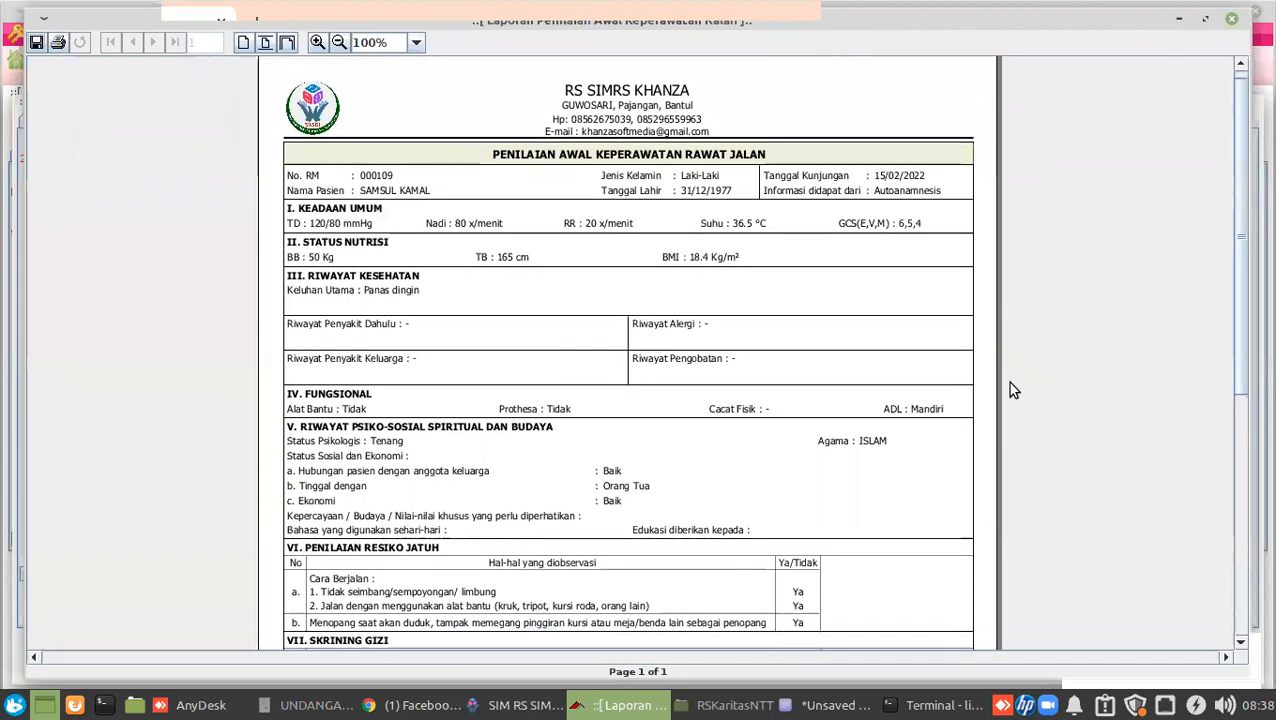
scroll(1009, 384, "down", 5)
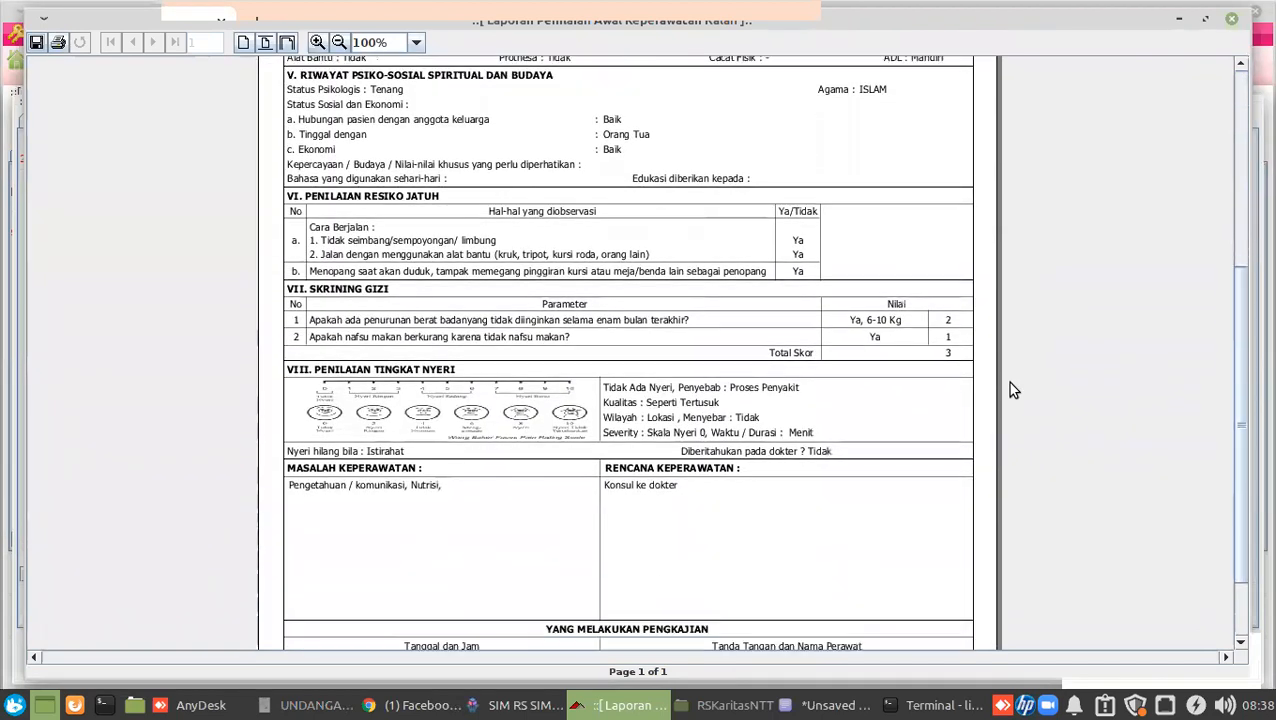
scroll(1010, 383, "up", 5)
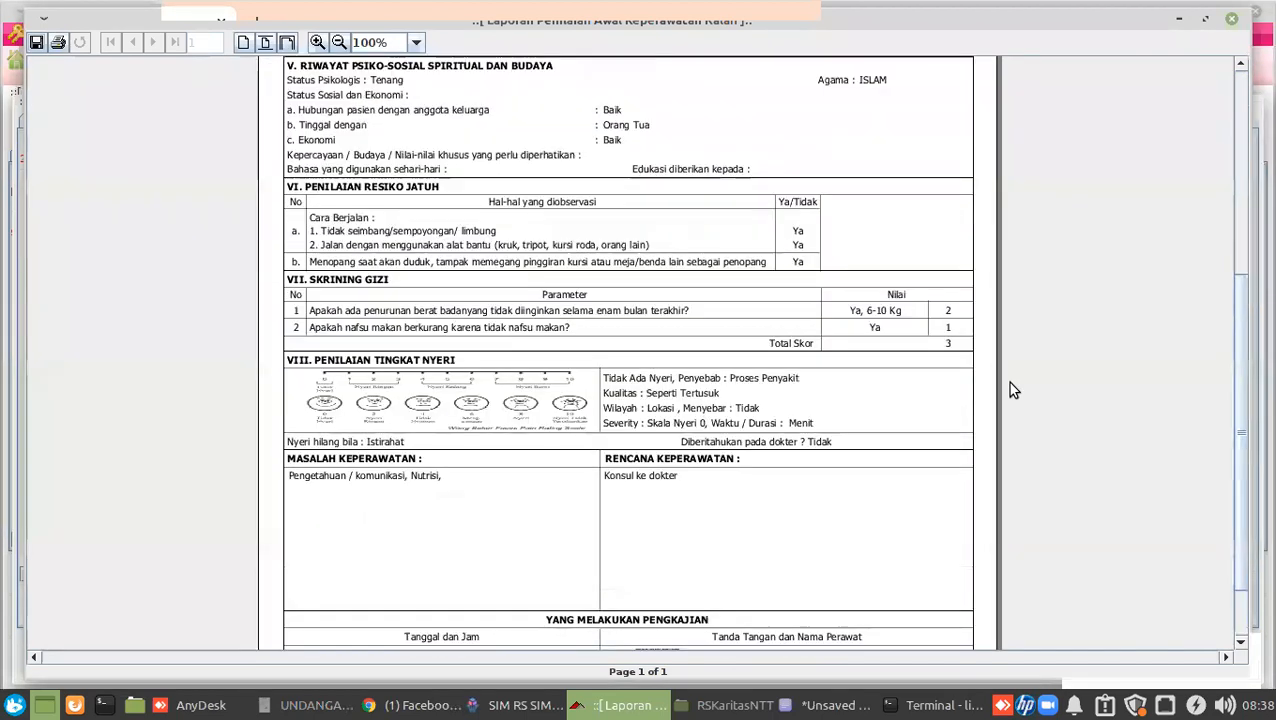
scroll(1010, 384, "up", 3)
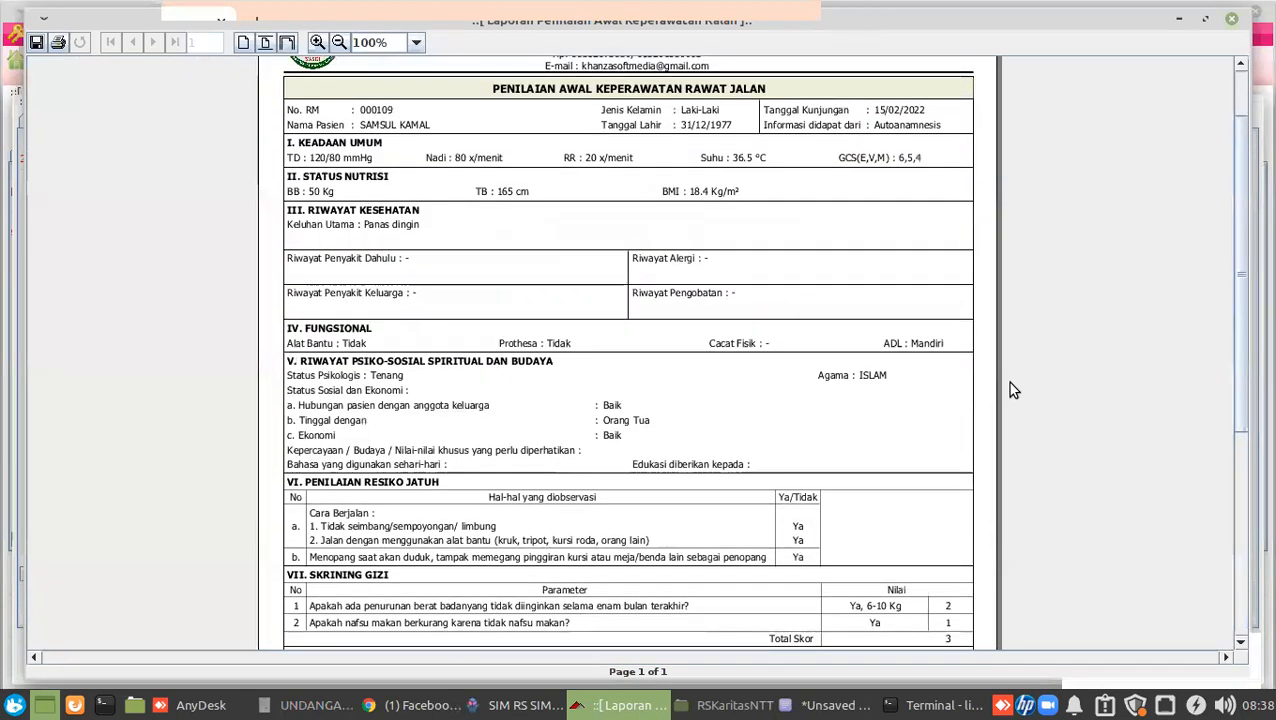
scroll(1009, 389, "up", 2)
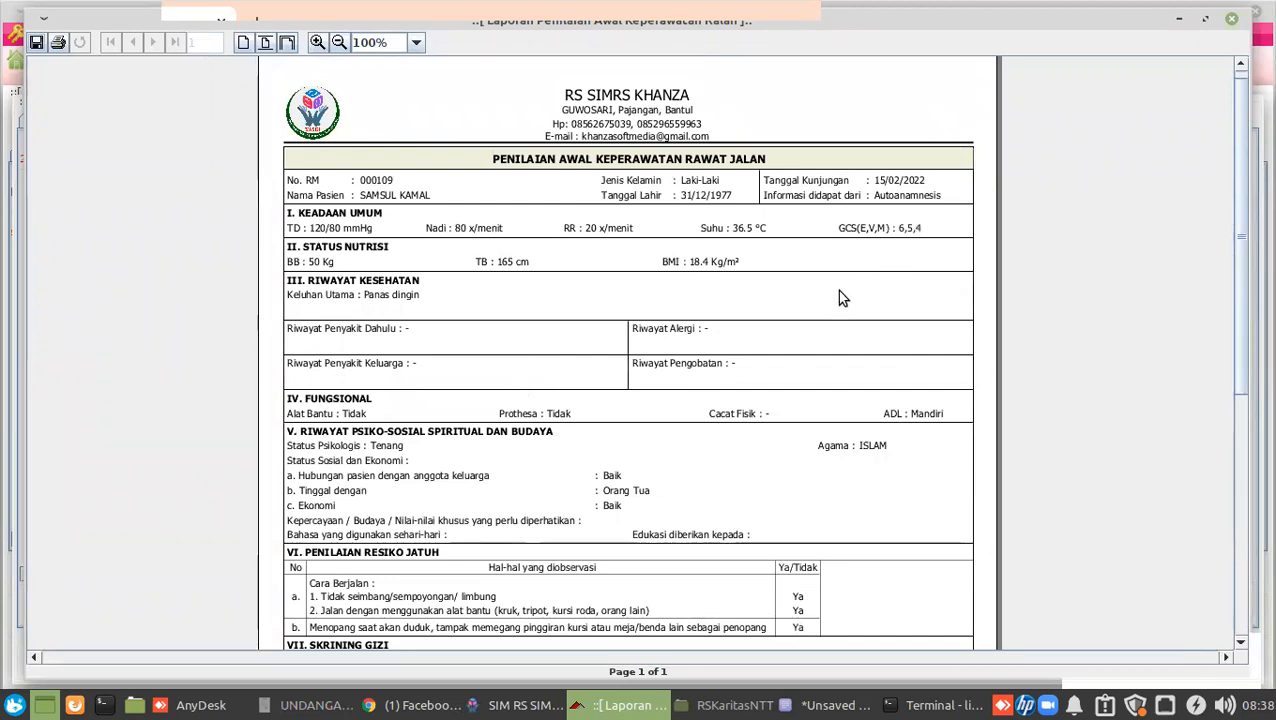
scroll(838, 293, "down", 3)
scroll(840, 296, "down", 4)
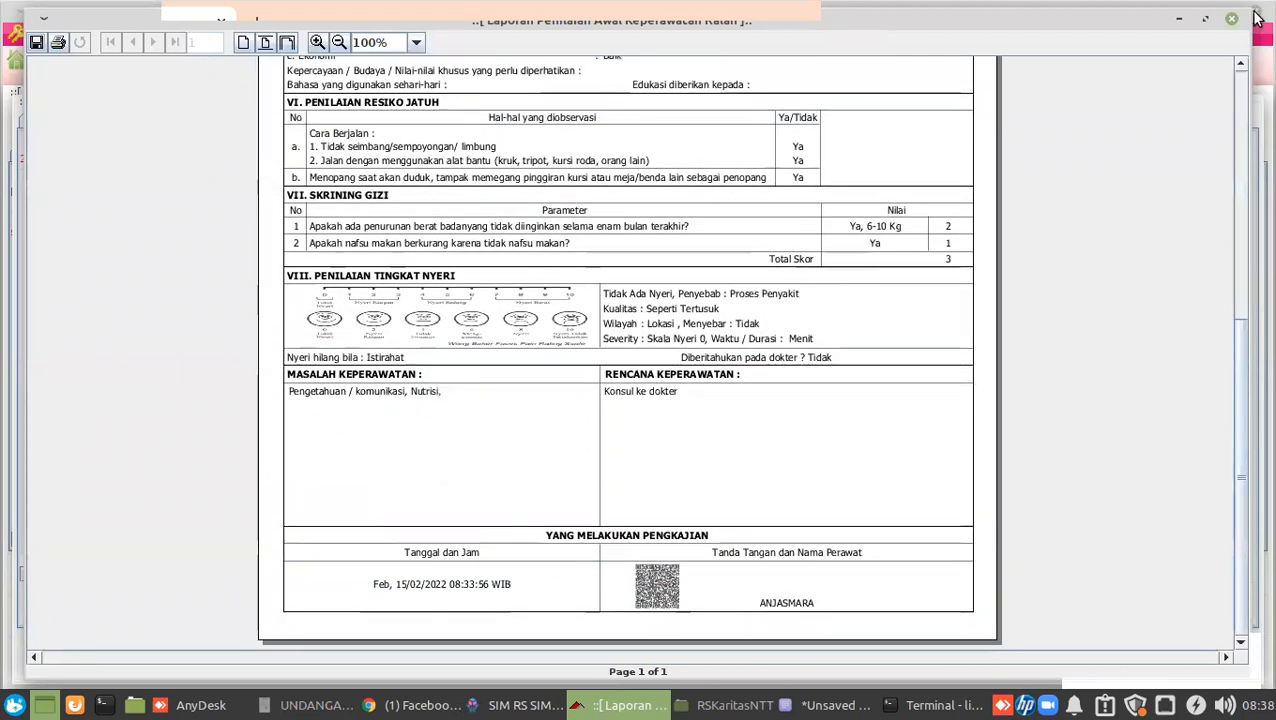
left_click(1229, 20)
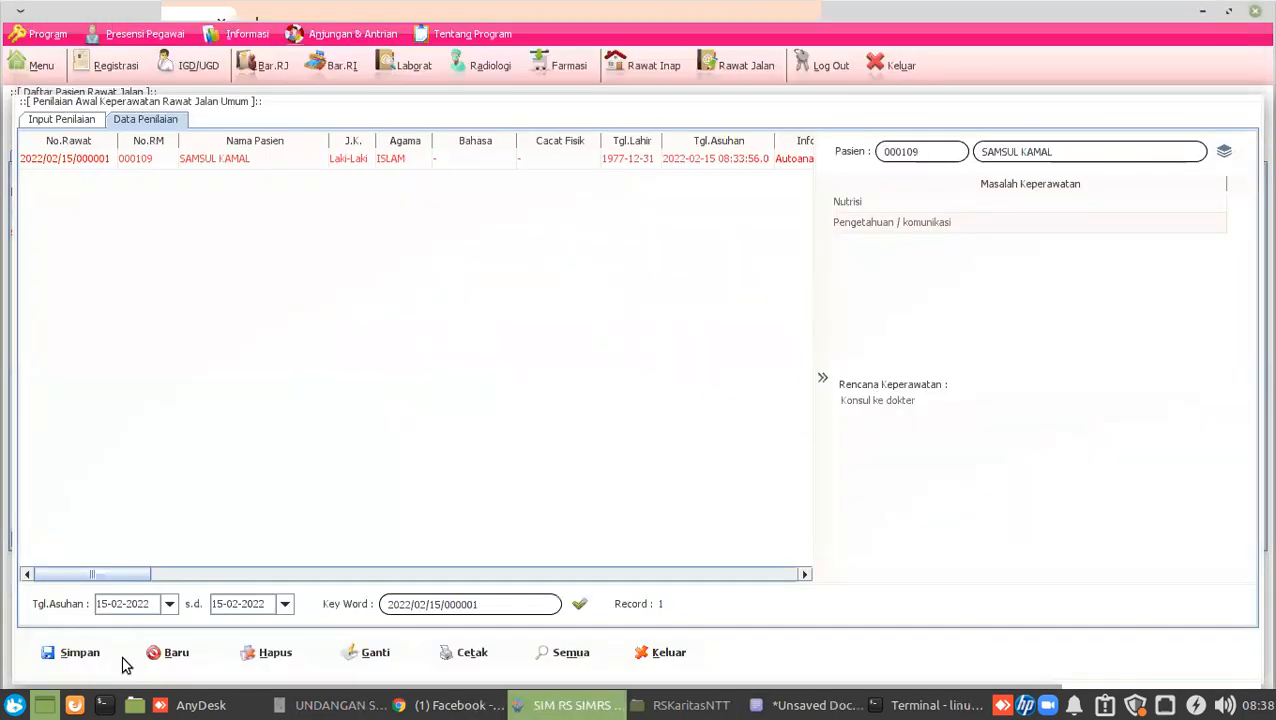
In AnyDesk, check the RS Karitas and Karitas 2 sessions and disconnect Karitas 2.
left_click(176, 706)
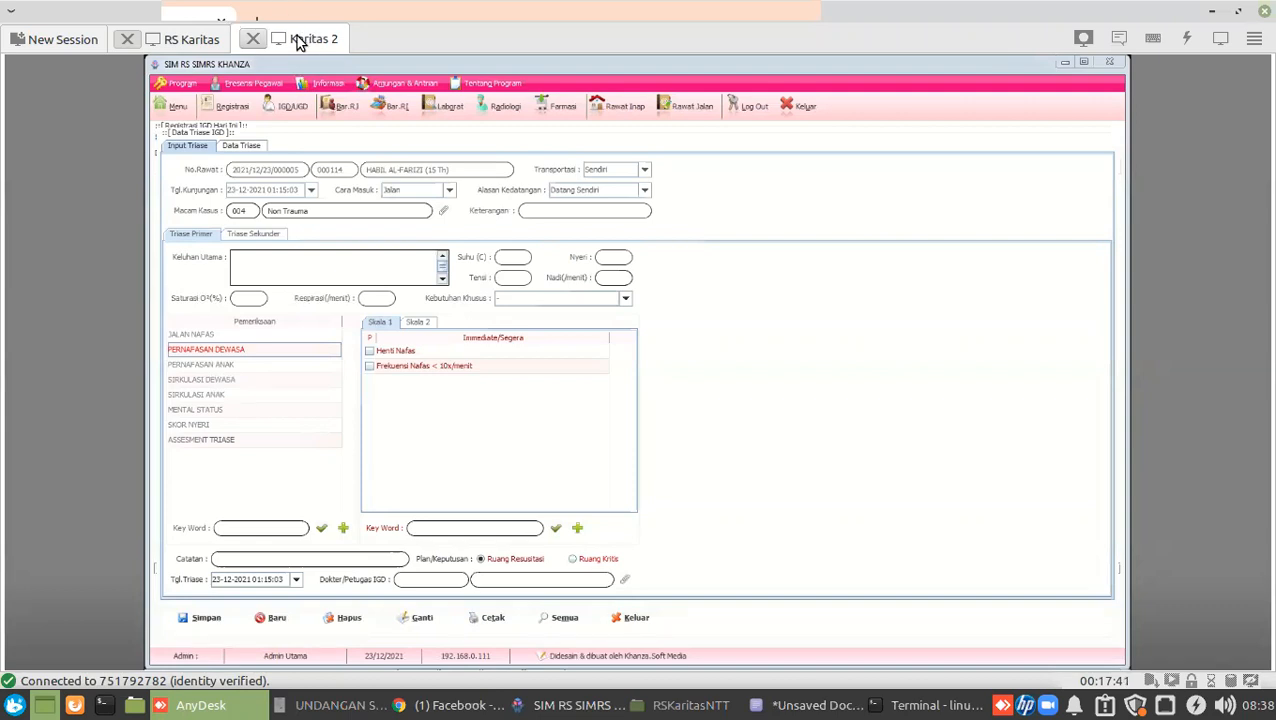
left_click(179, 40)
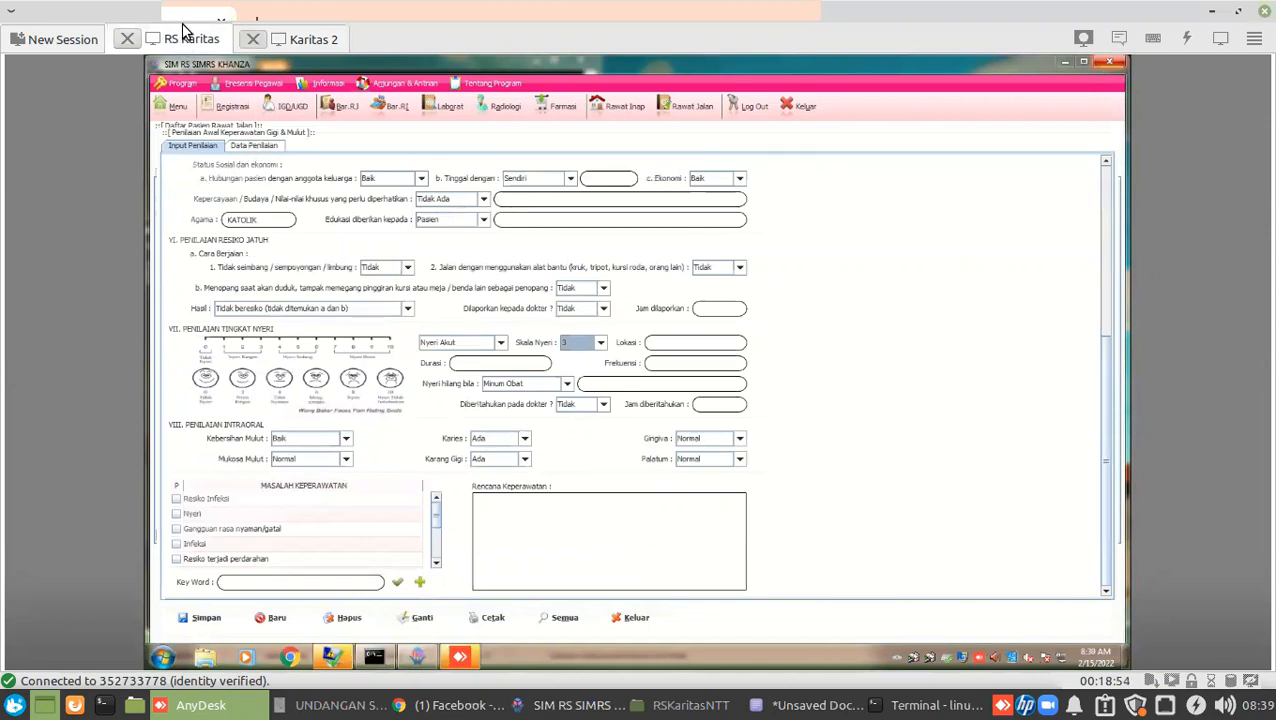
left_click(310, 39)
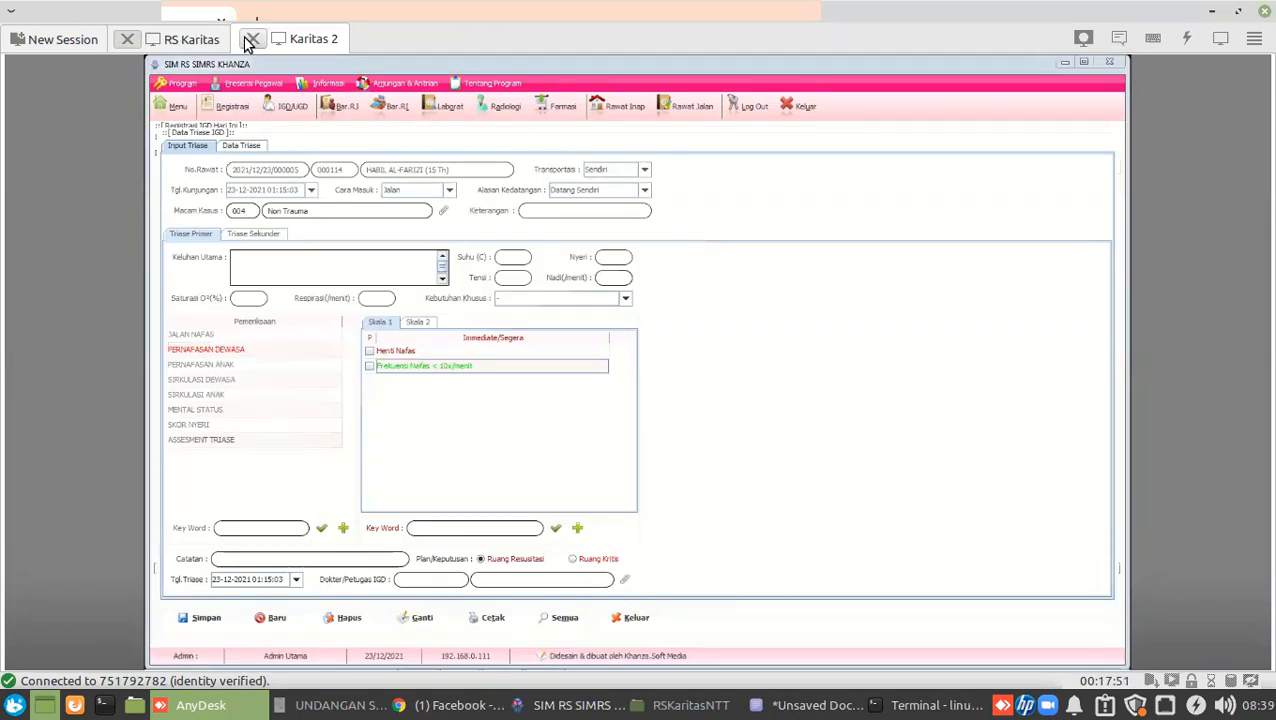
left_click(252, 40)
Disconnect the RS Karitas session, start reconnecting to it, and return to the SIM RS outpatient list.
left_click(134, 38)
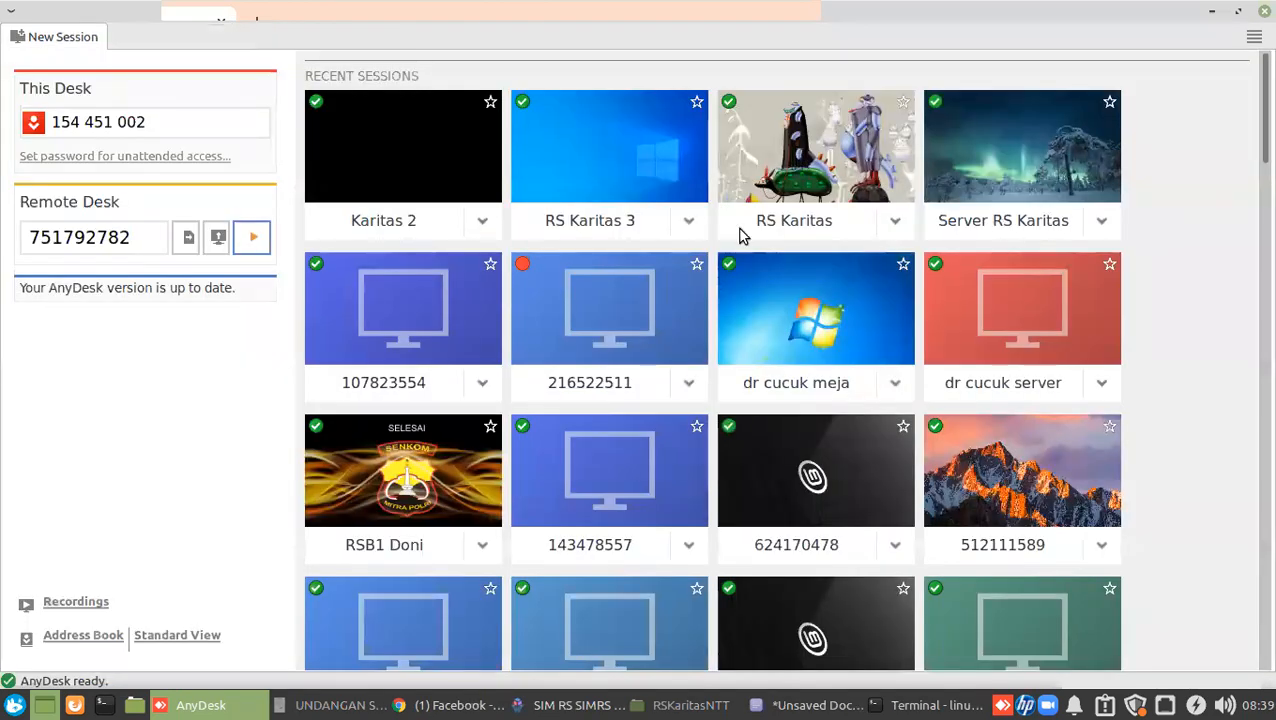
left_click(897, 239)
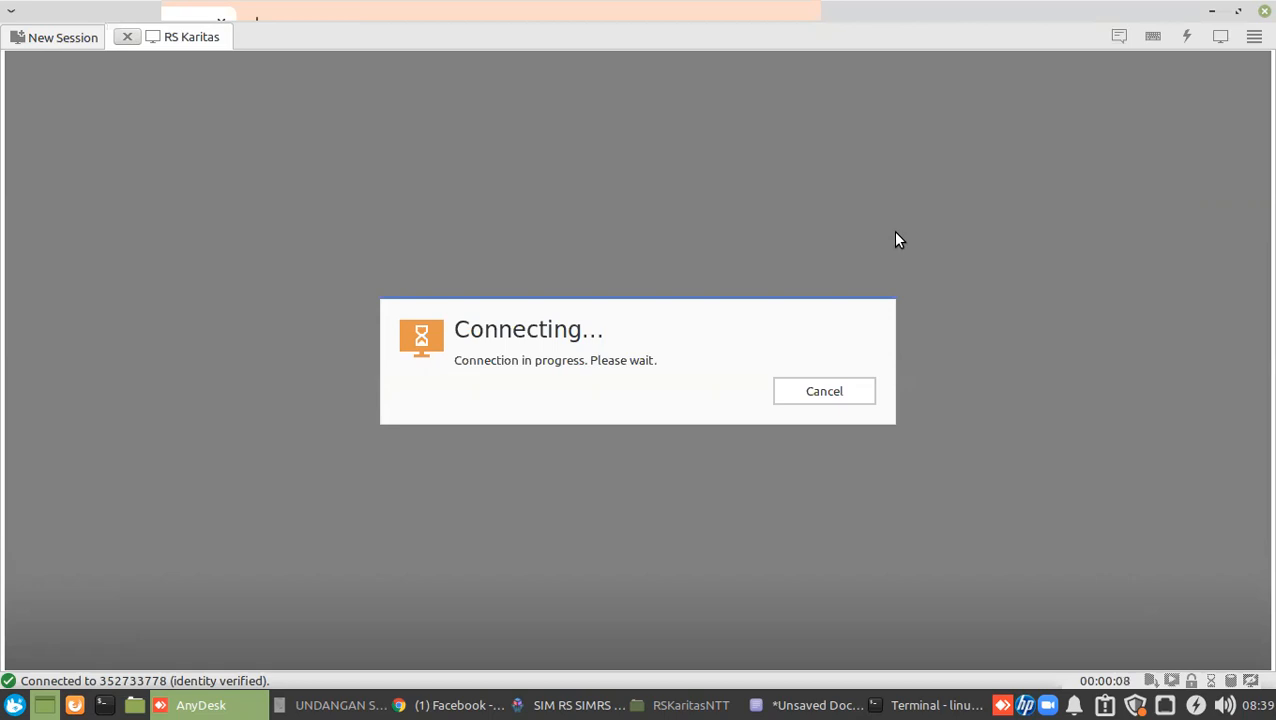
left_click(533, 706)
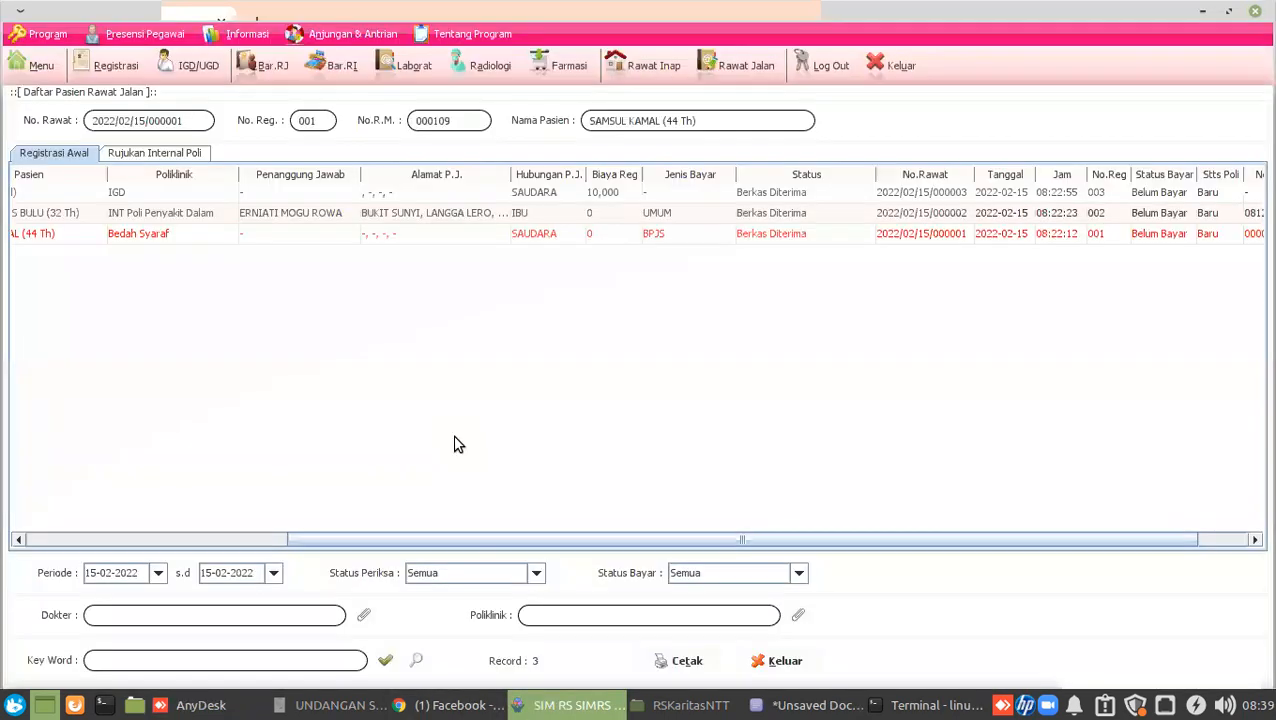
right_click(184, 241)
mouse_move(280, 255)
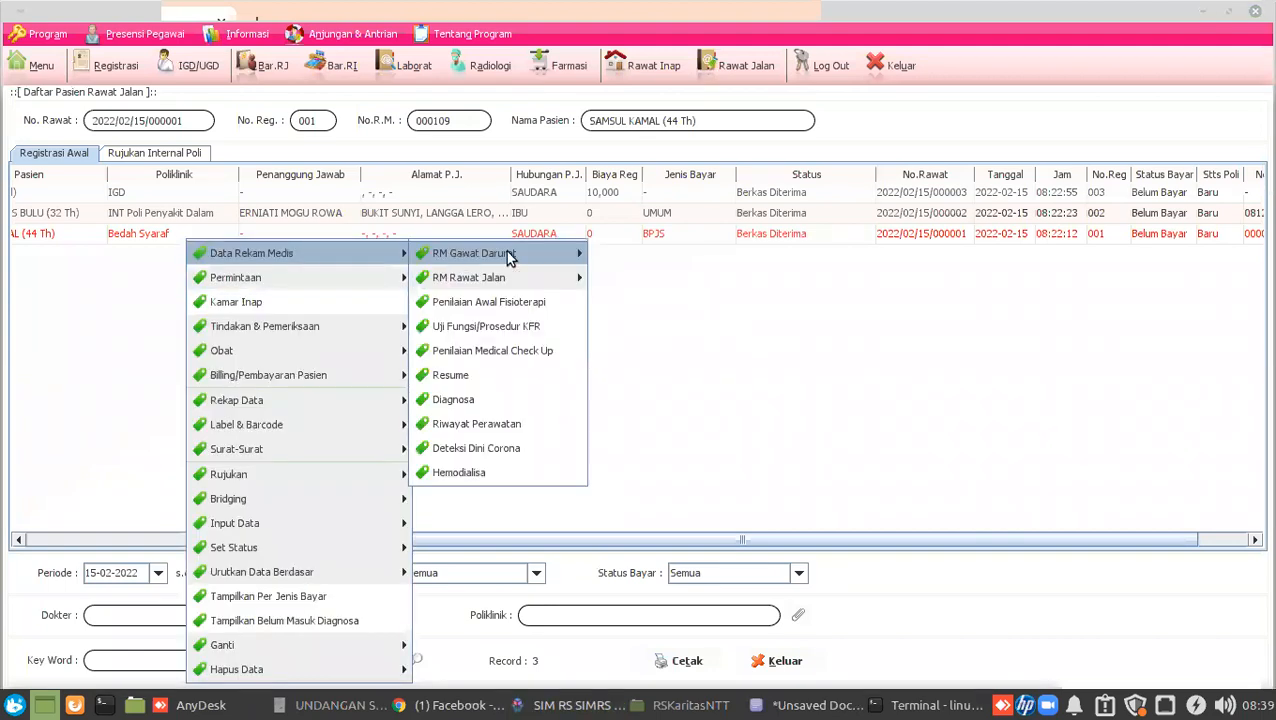
mouse_move(517, 279)
left_click(630, 280)
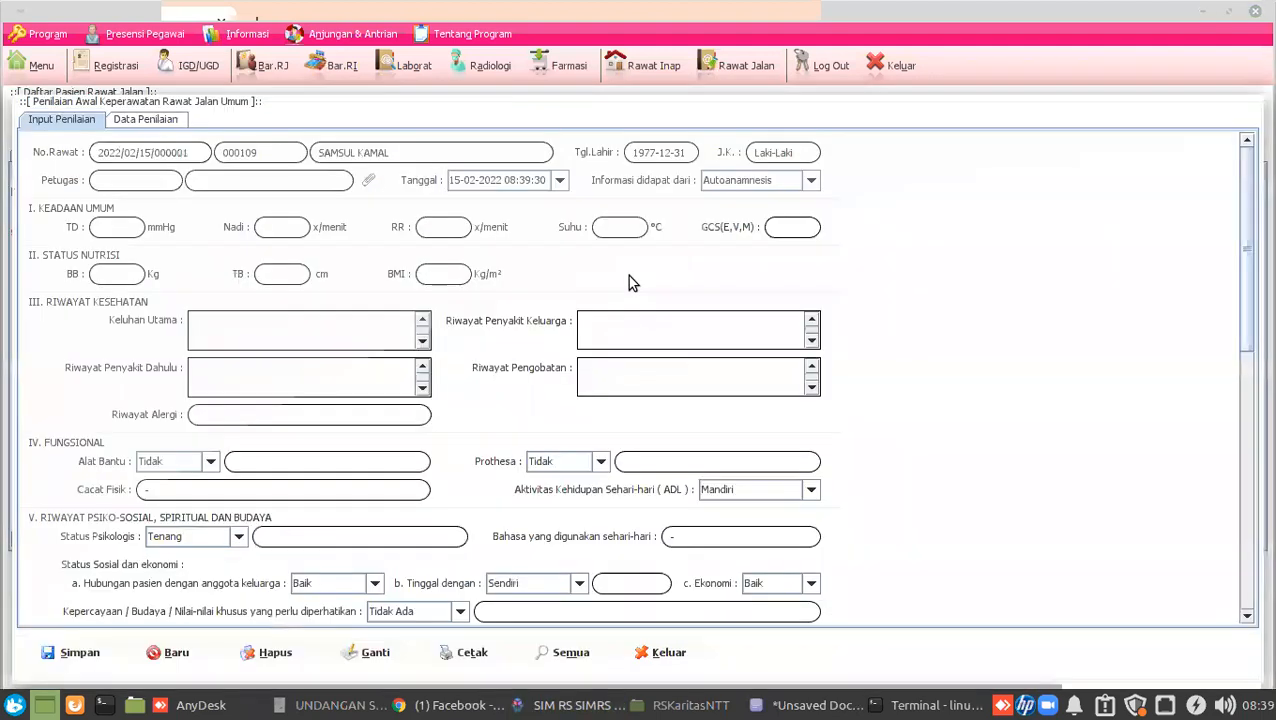
List the saved nursing assessments with an empty Key Word, then cancel the pending RS Karitas connection.
left_click(172, 124)
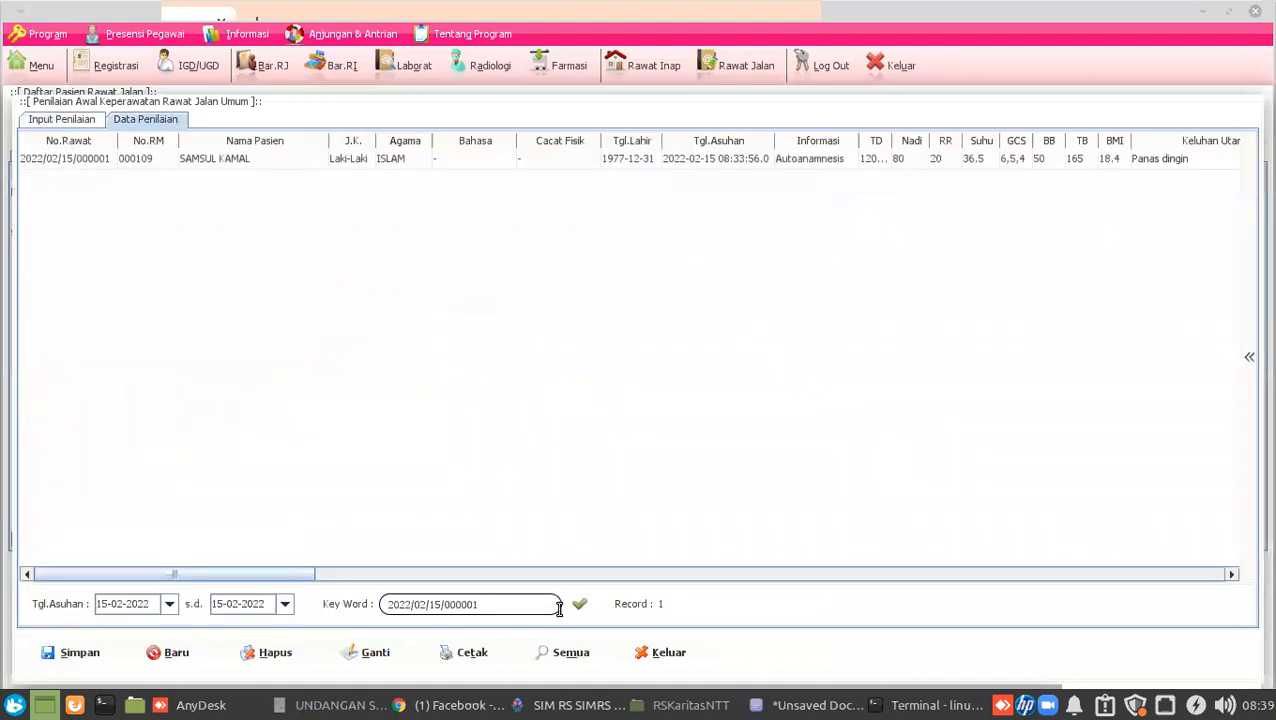
key("shift+Home")
key("BackSpace")
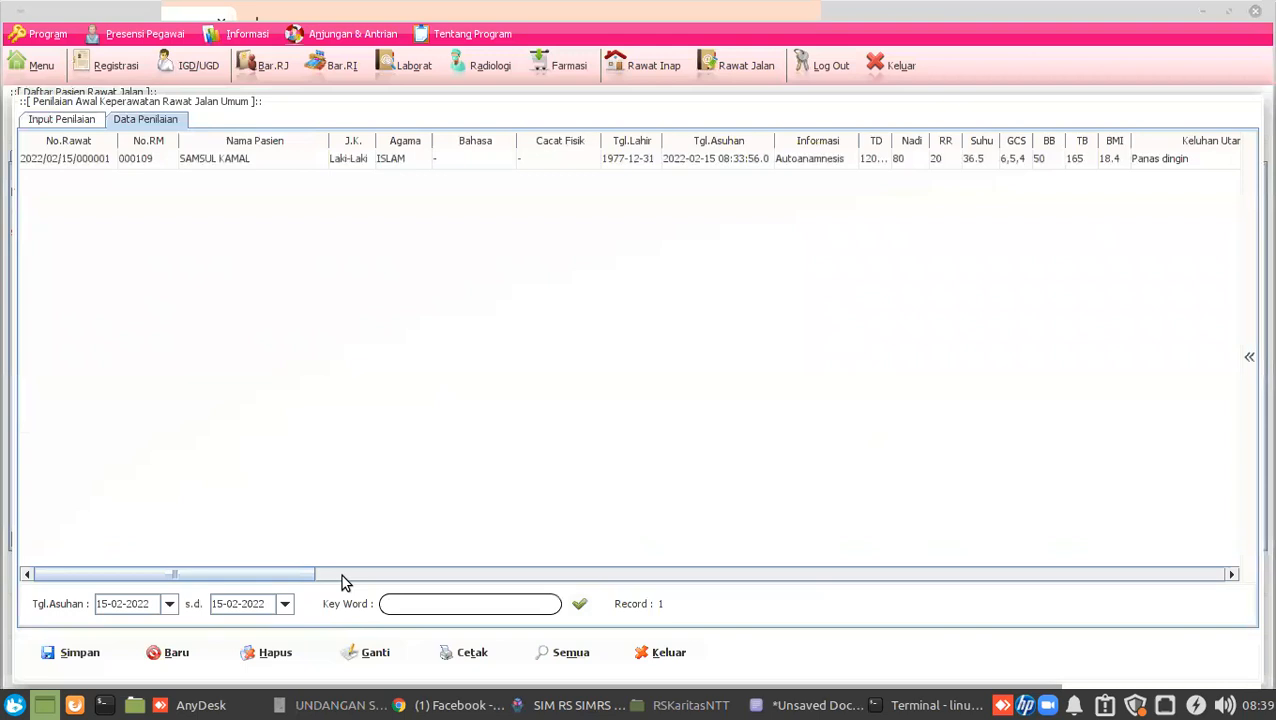
left_click(580, 607)
left_click(183, 706)
left_click(809, 398)
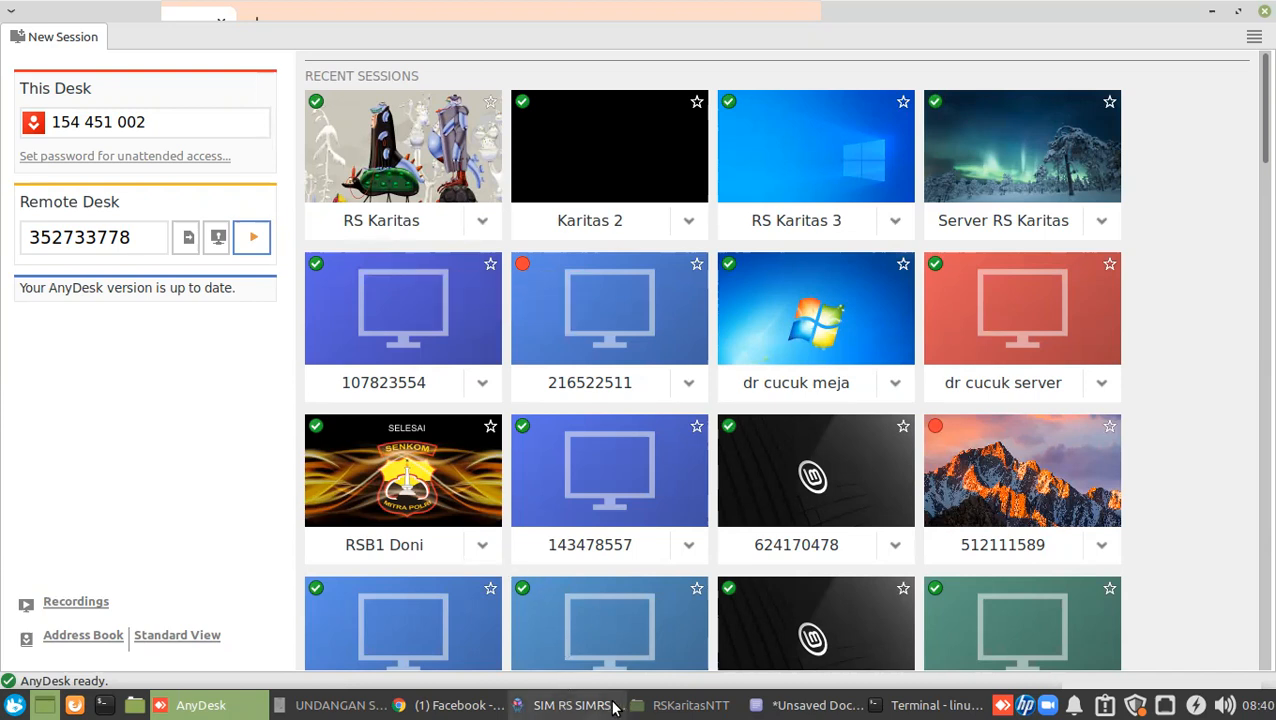
Preview the Bukti Register for row 001 in Registrasi, close it, and go back to Rawat Jalan.
left_click(553, 704)
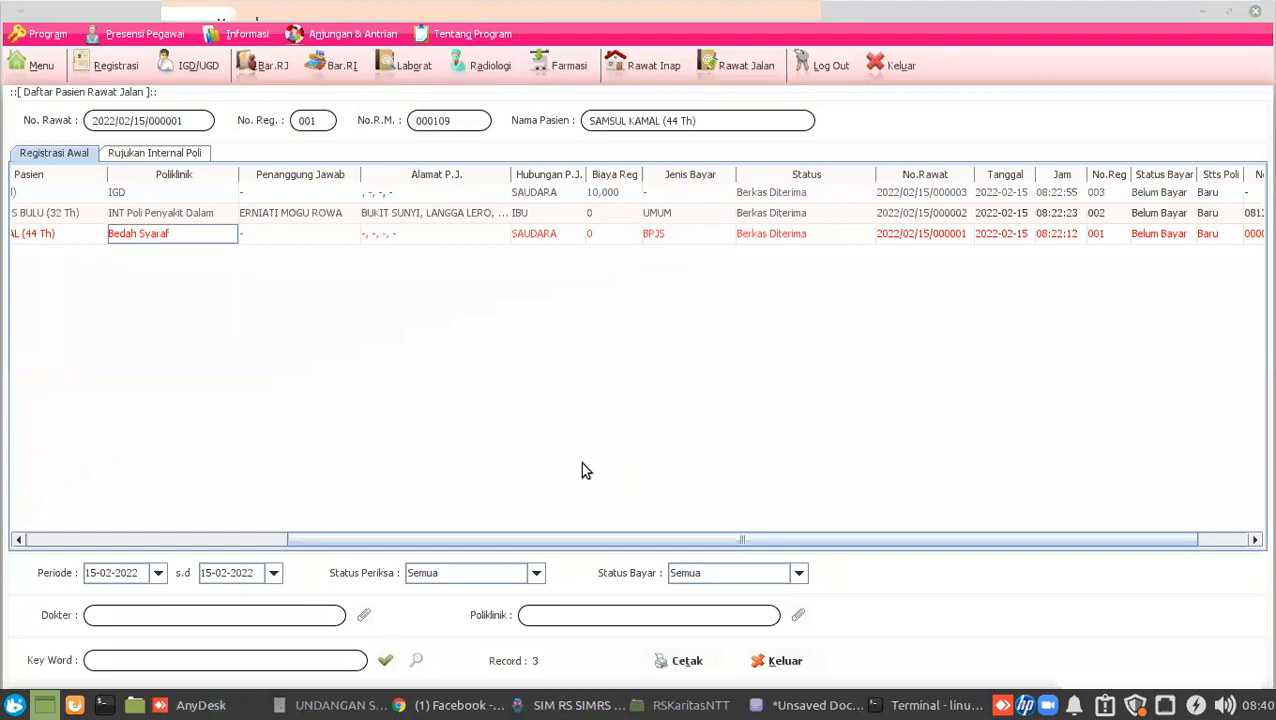
left_click(115, 68)
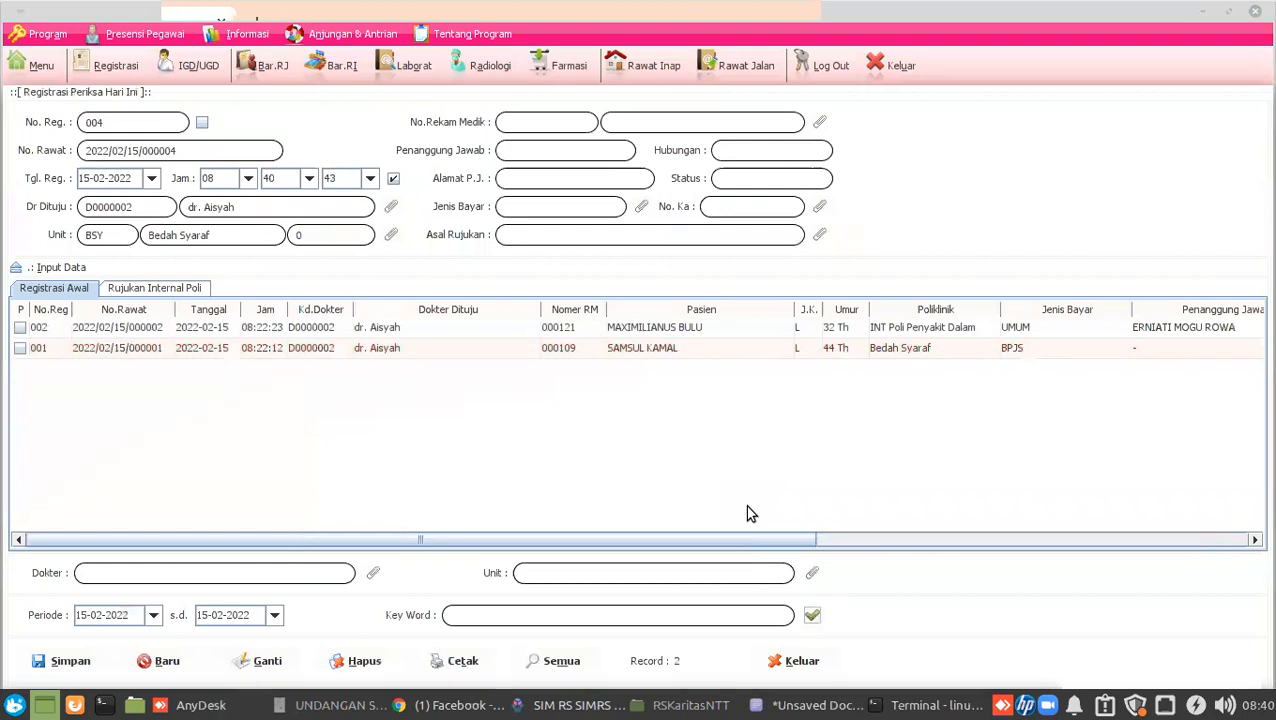
left_click(433, 352)
double_click(431, 352)
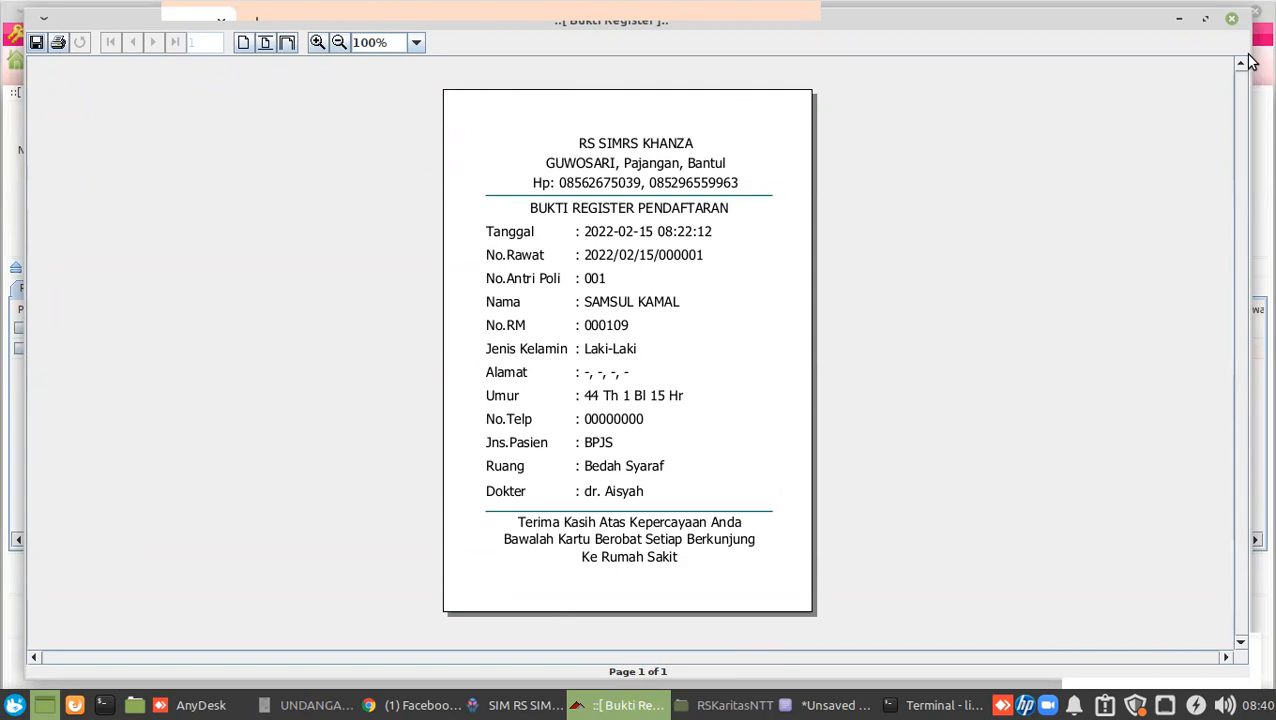
left_click(1231, 18)
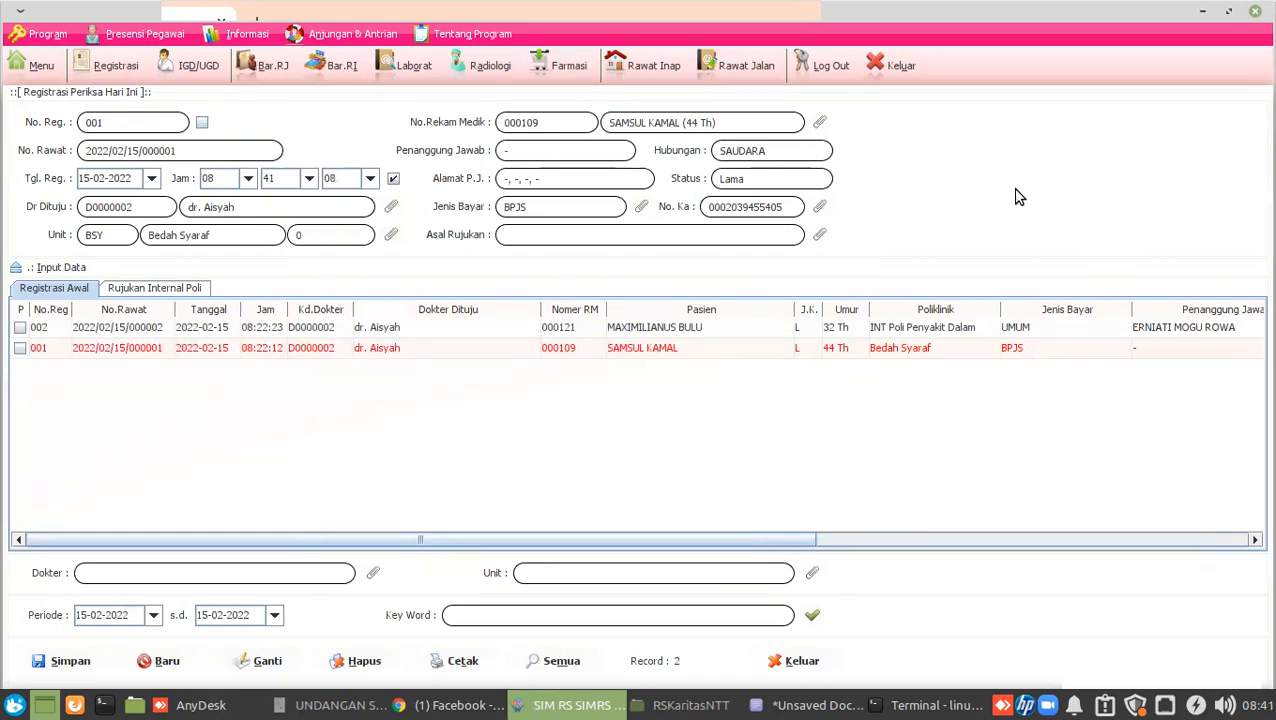
left_click(735, 78)
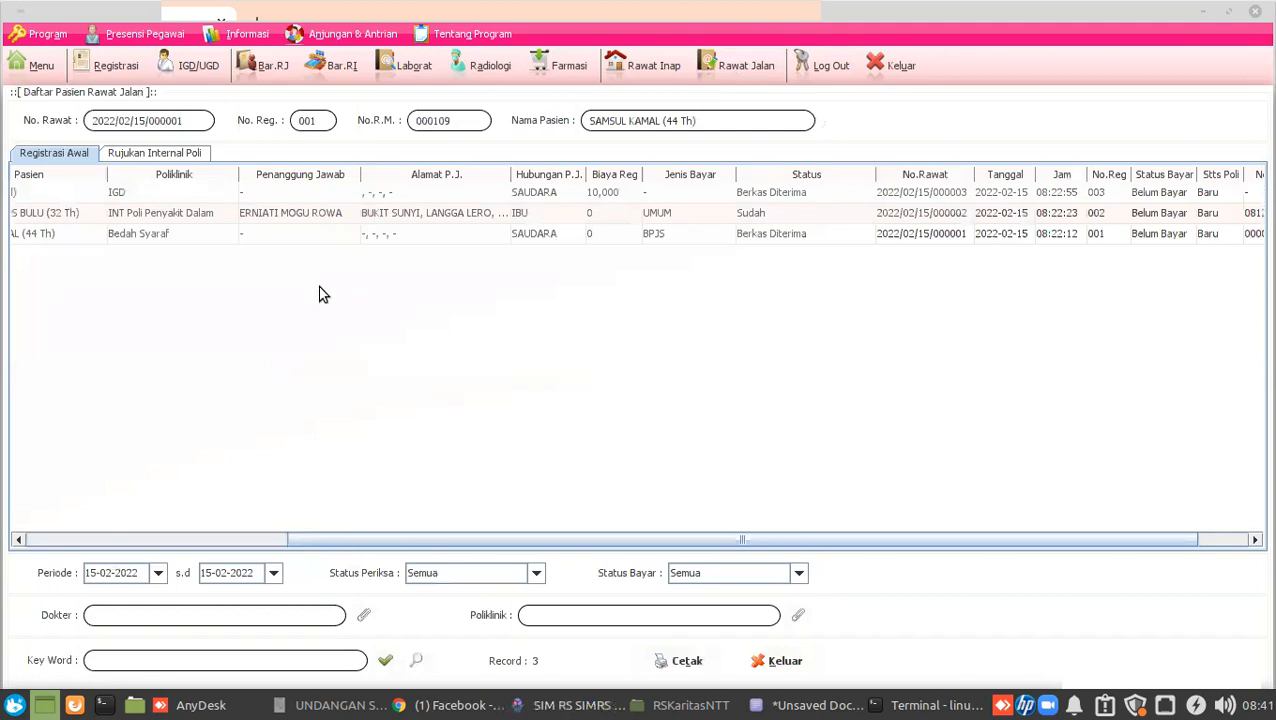
Close and reopen the Rawat Jalan patient list, scrolling the table back to the left.
left_click(186, 68)
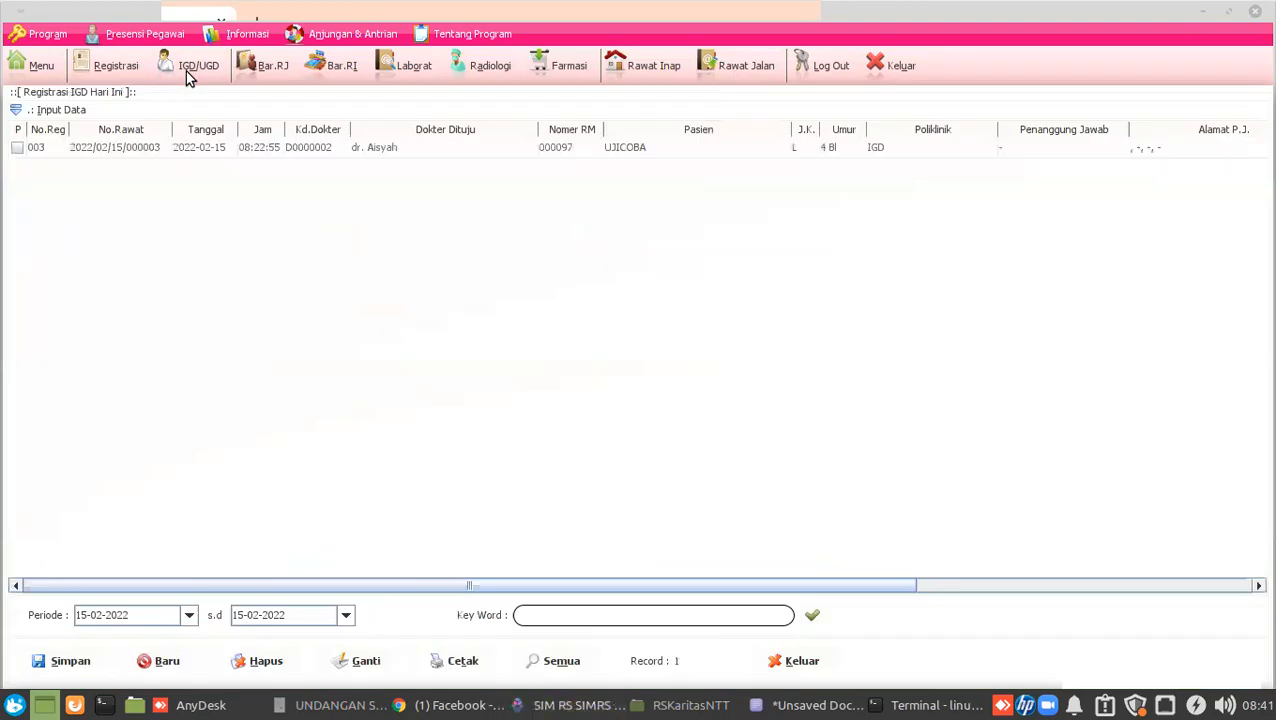
left_click(160, 150)
left_click(763, 70)
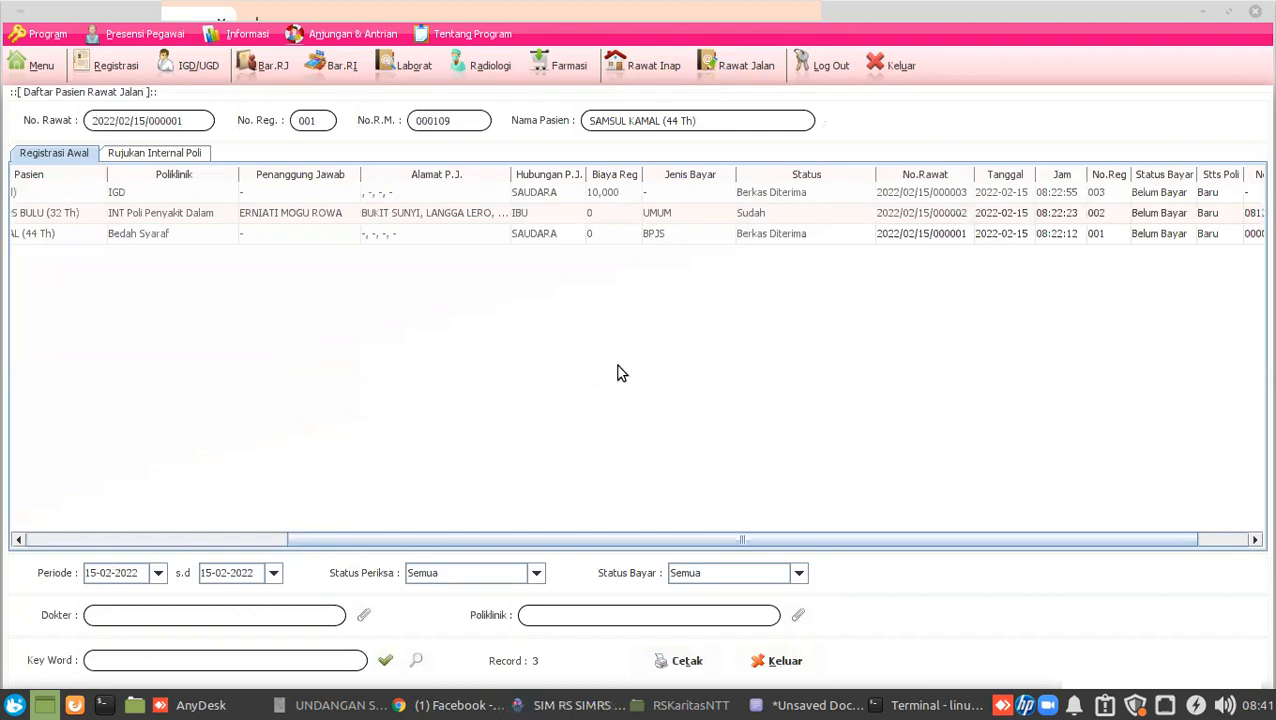
left_click_drag(413, 541, 35, 532)
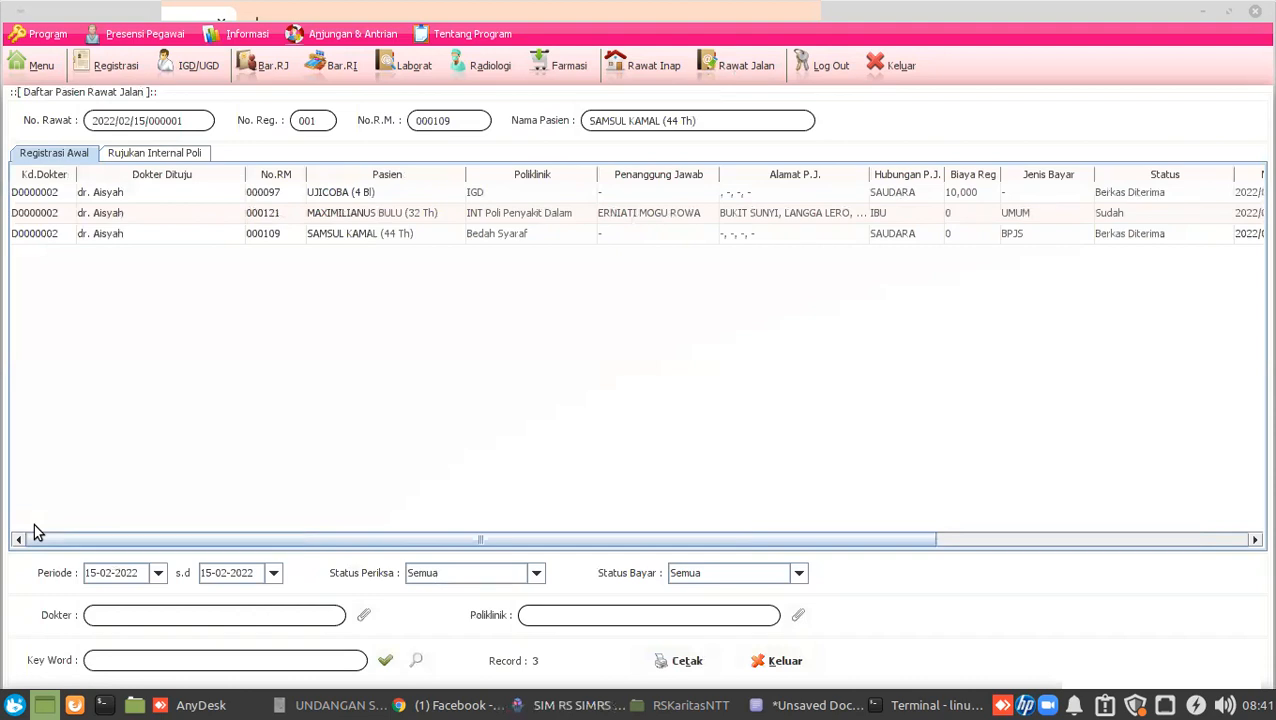
left_click(266, 236)
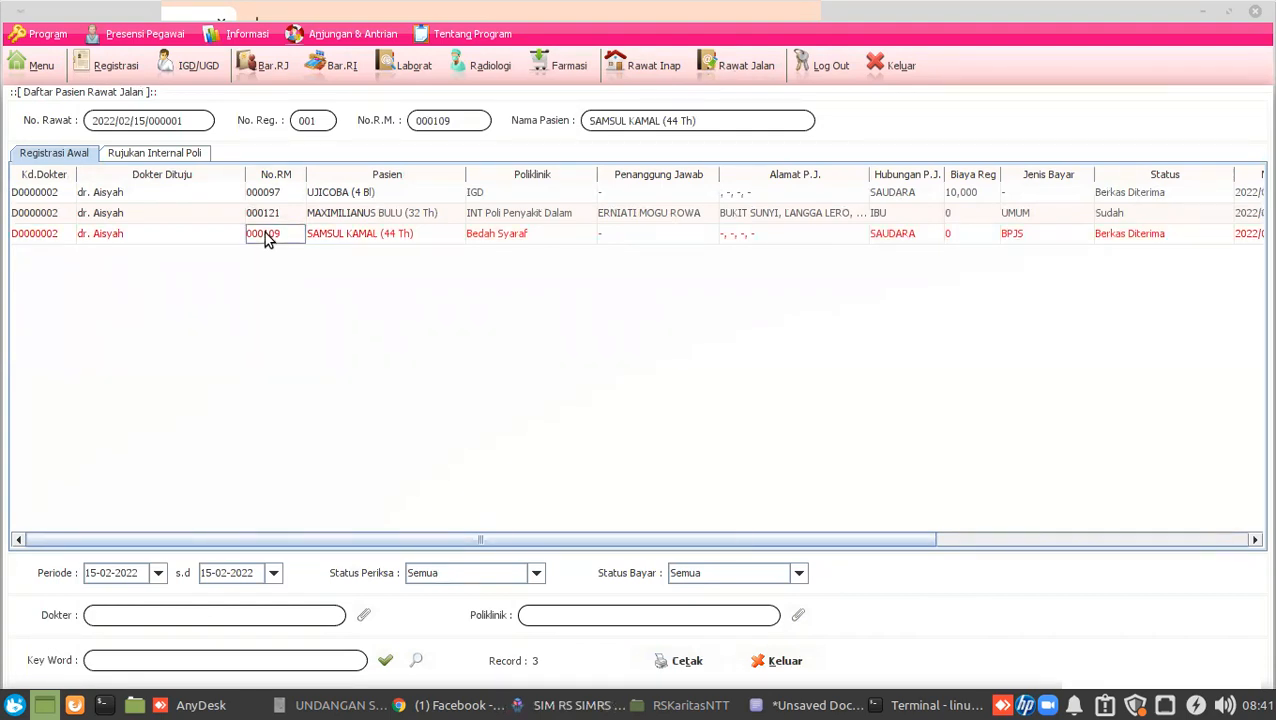
right_click(266, 239)
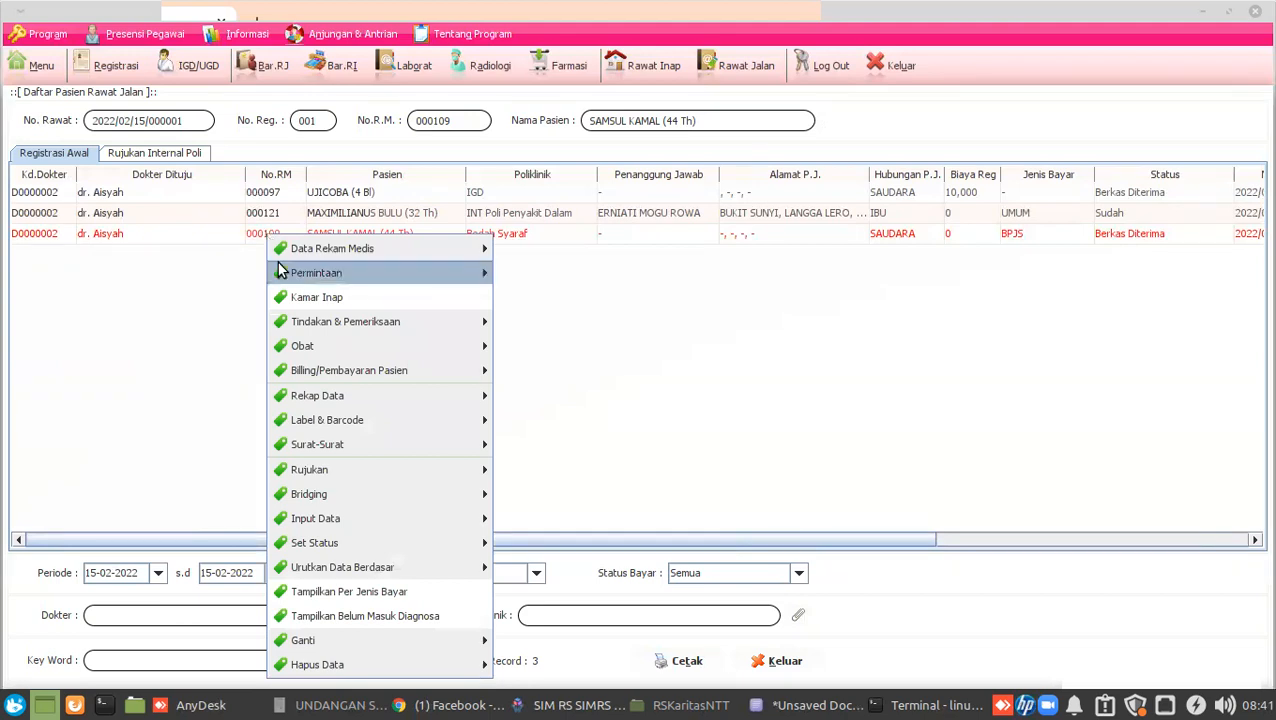
mouse_move(358, 542)
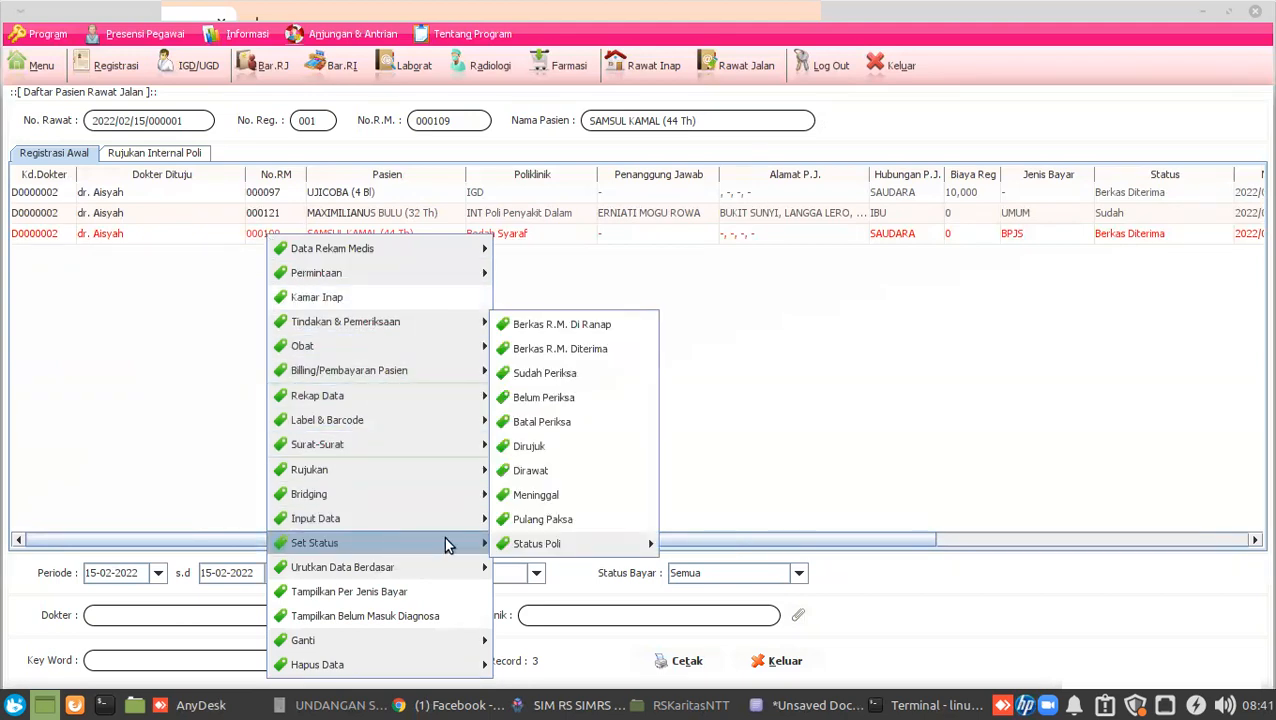
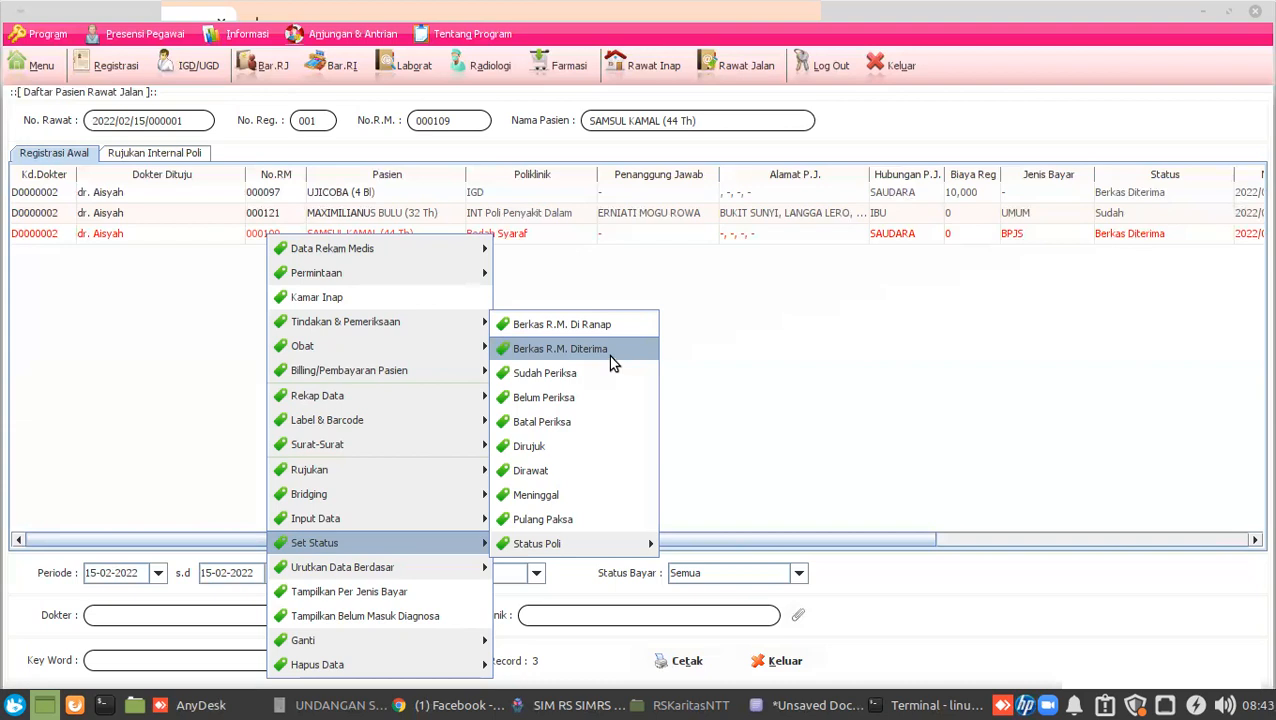
left_click(612, 362)
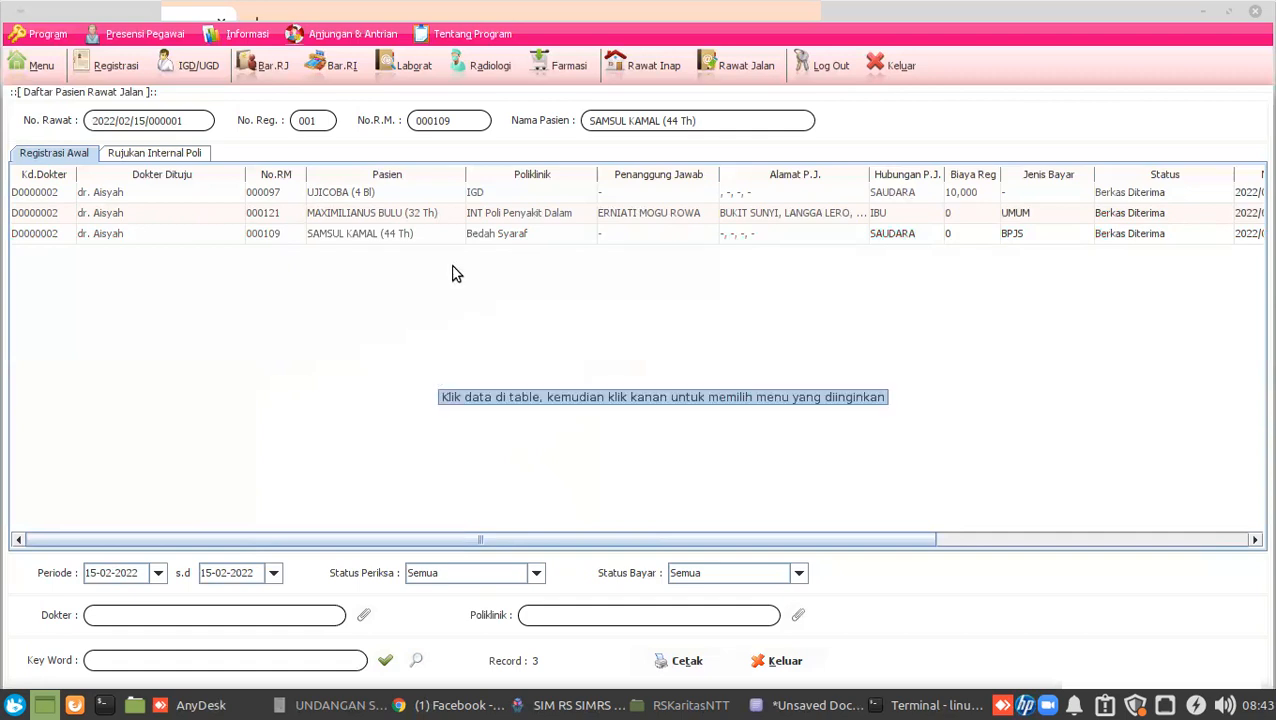
left_click(277, 240)
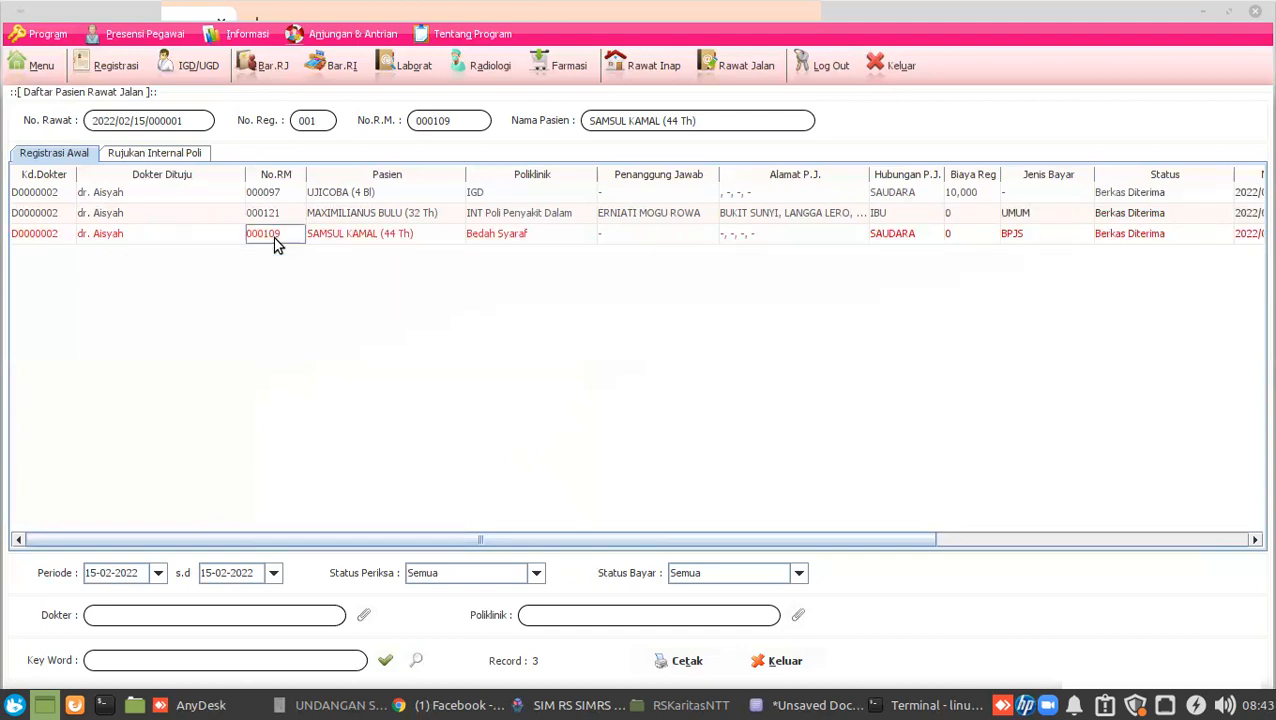
Open Penilaian Awal Keperawatan Umum from RM Rawat Jalan for the Bedah Syaraf patient's visit.
right_click(277, 245)
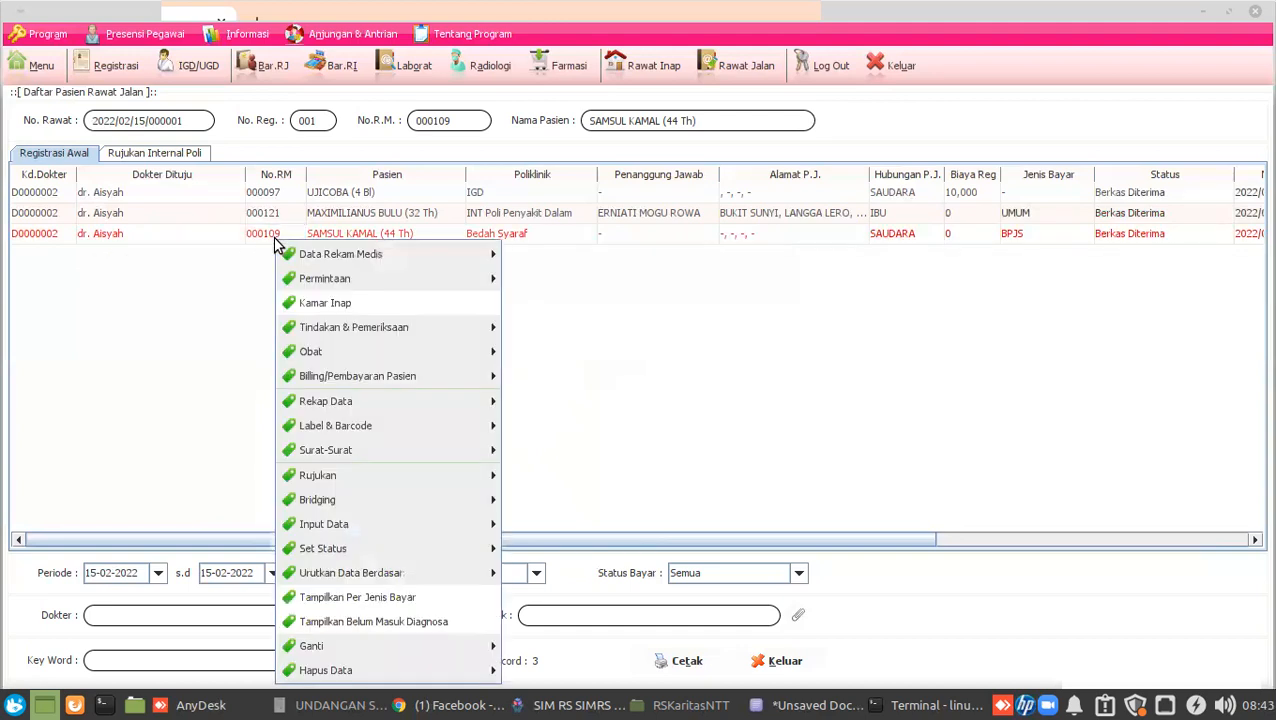
mouse_move(289, 256)
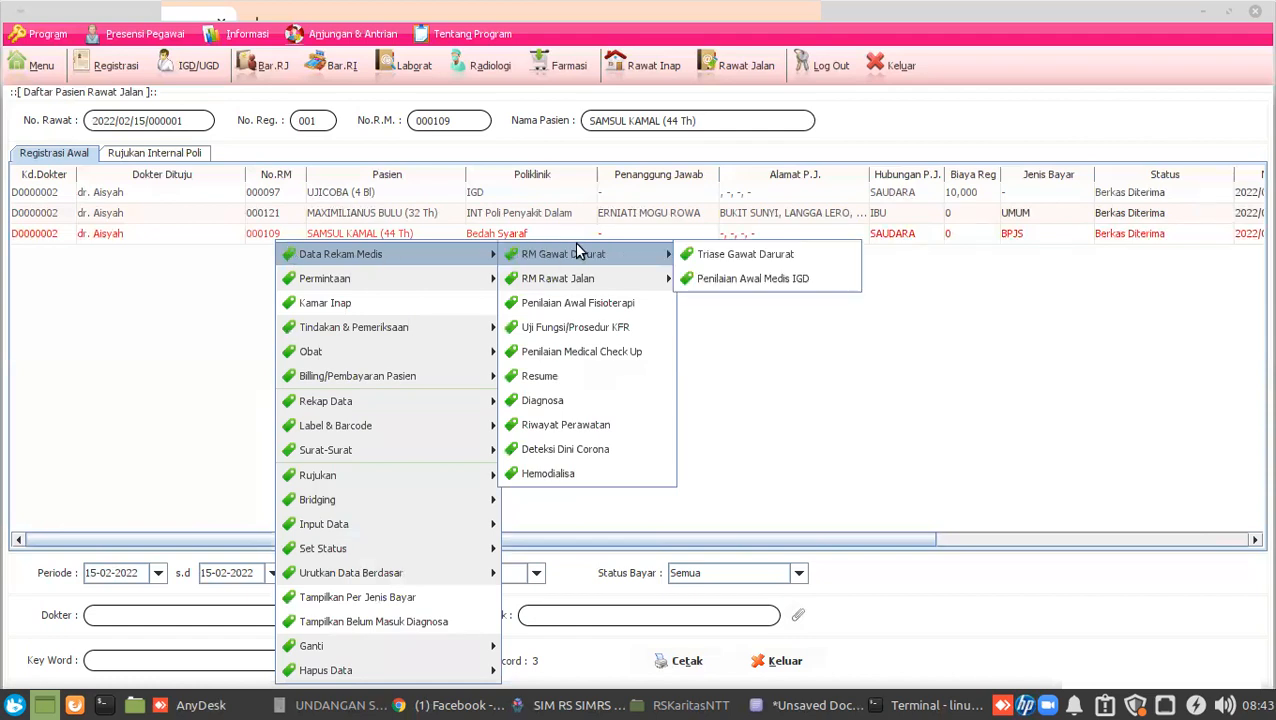
mouse_move(583, 281)
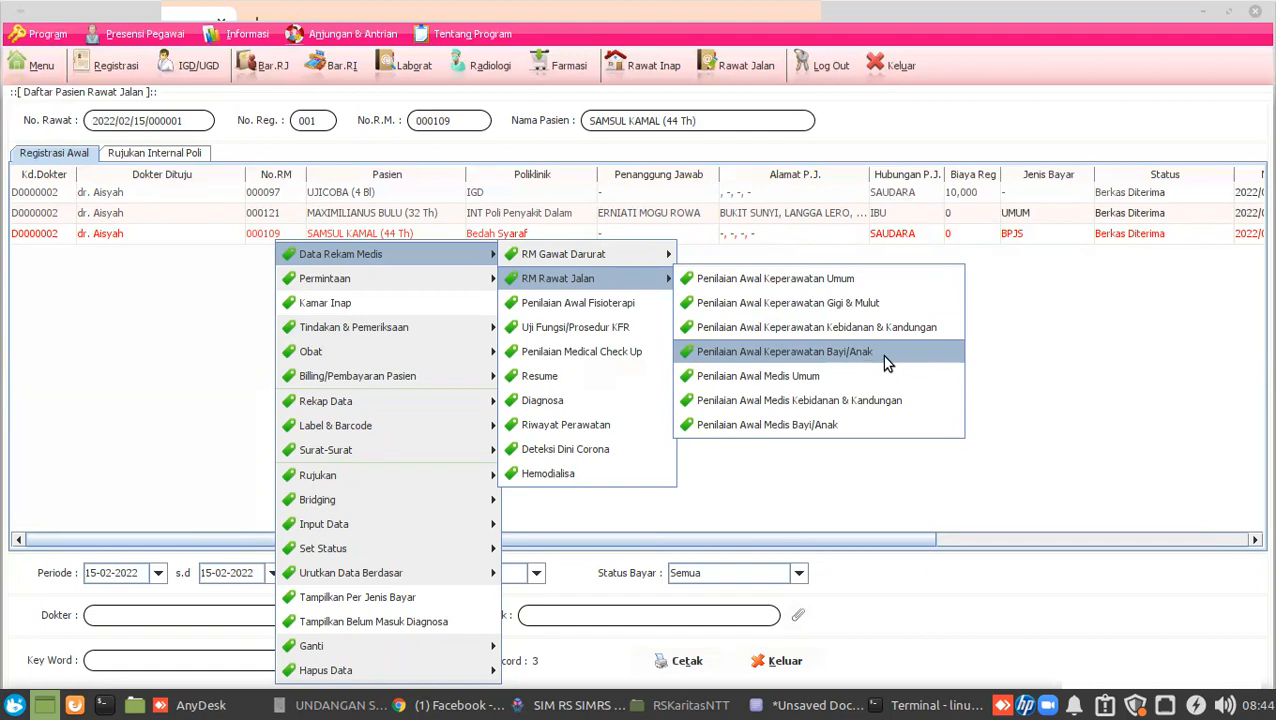
left_click(870, 283)
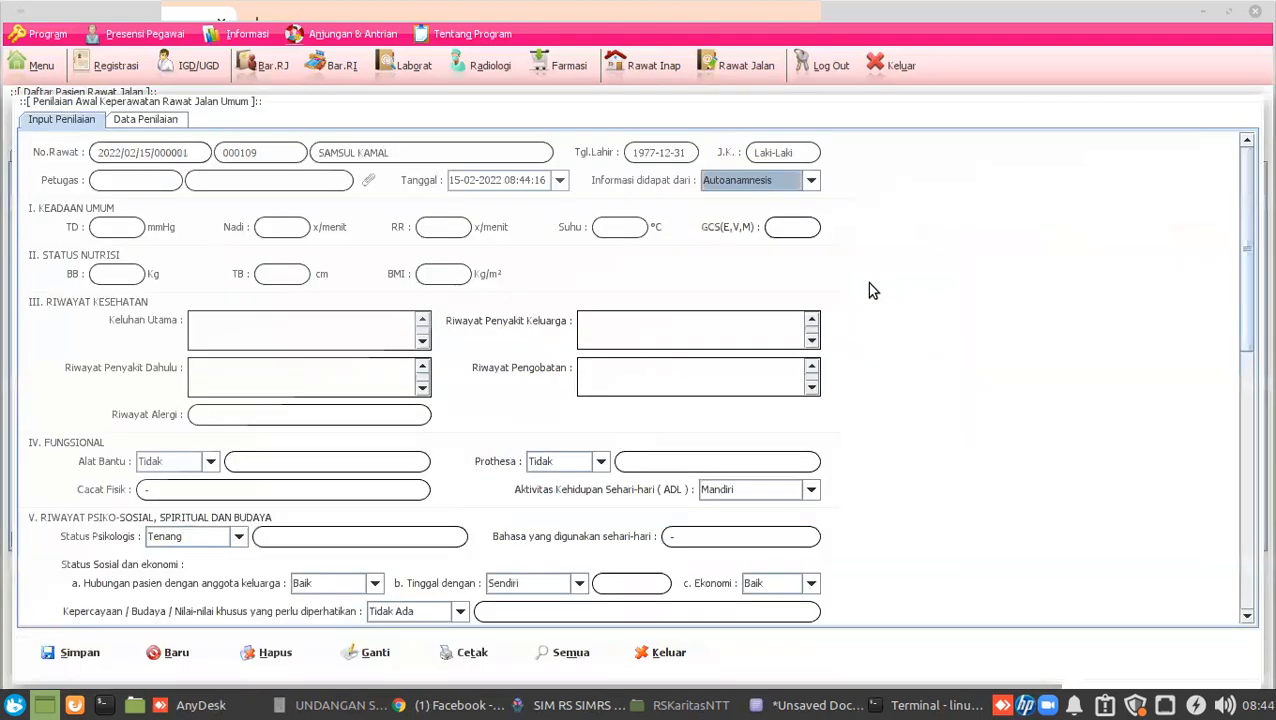
Assign the listed staff member as Petugas on the nursing assessment.
left_click(128, 178)
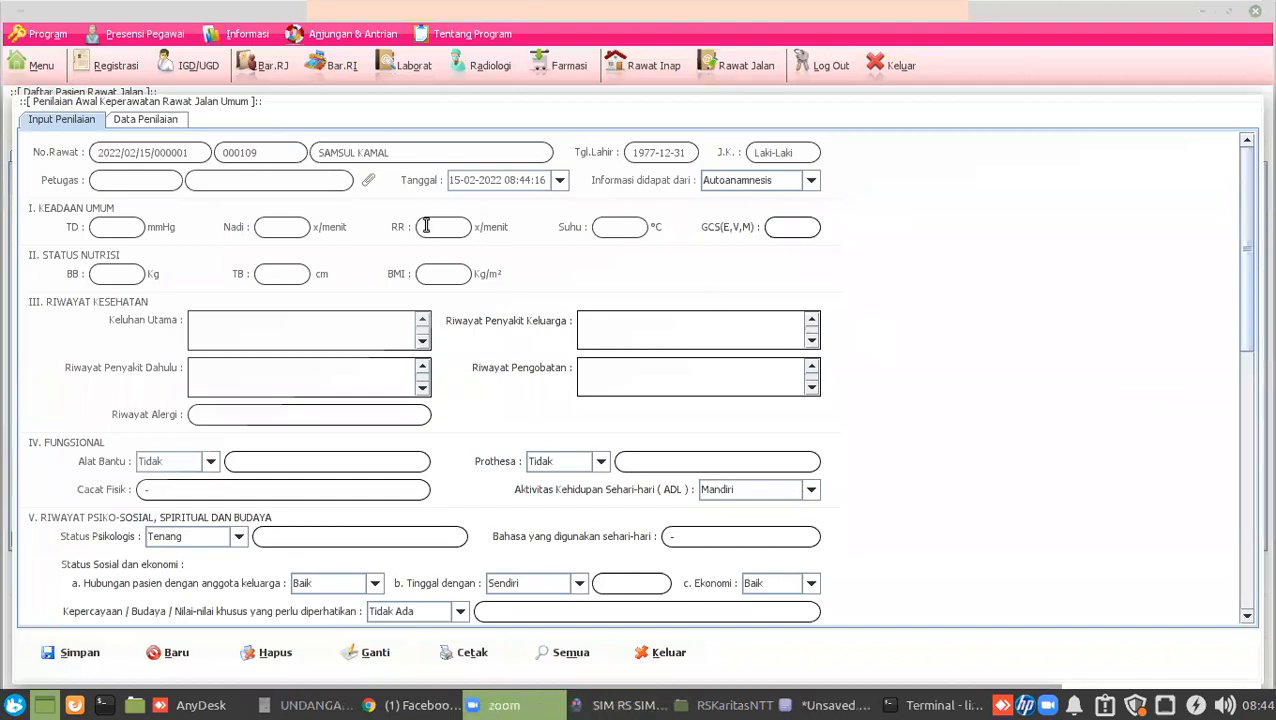
left_click(368, 184)
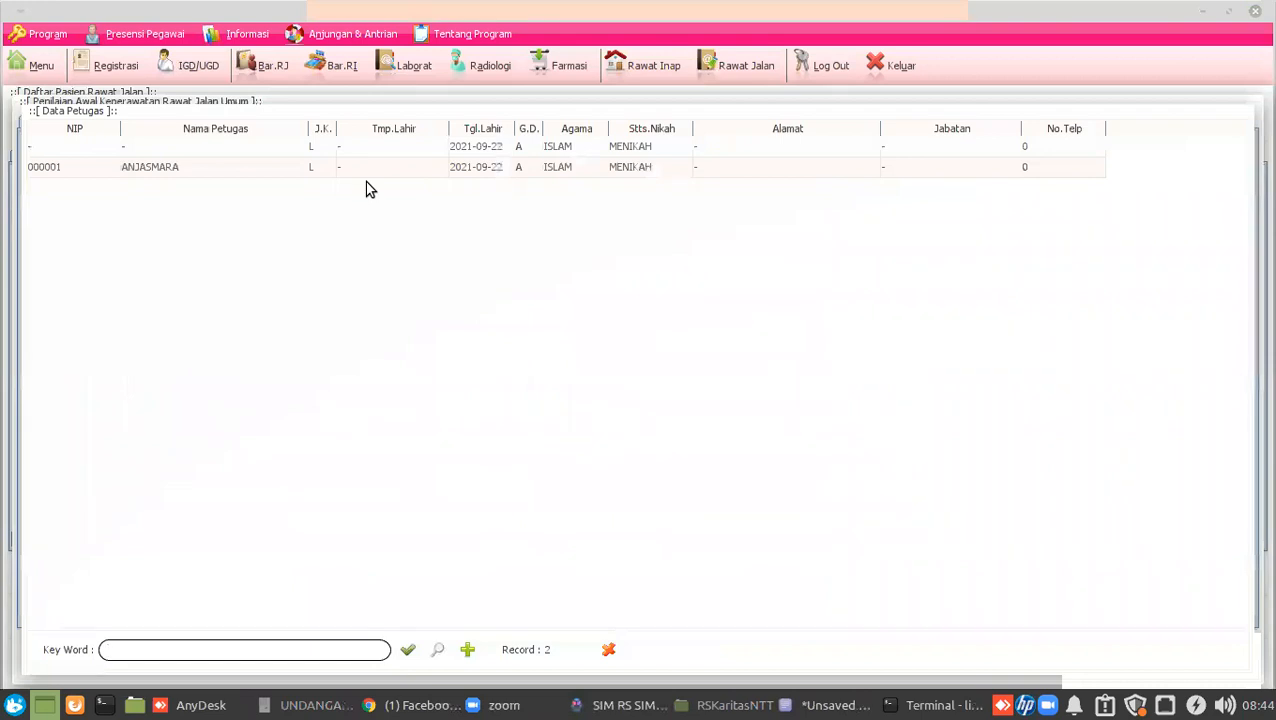
left_click(176, 166)
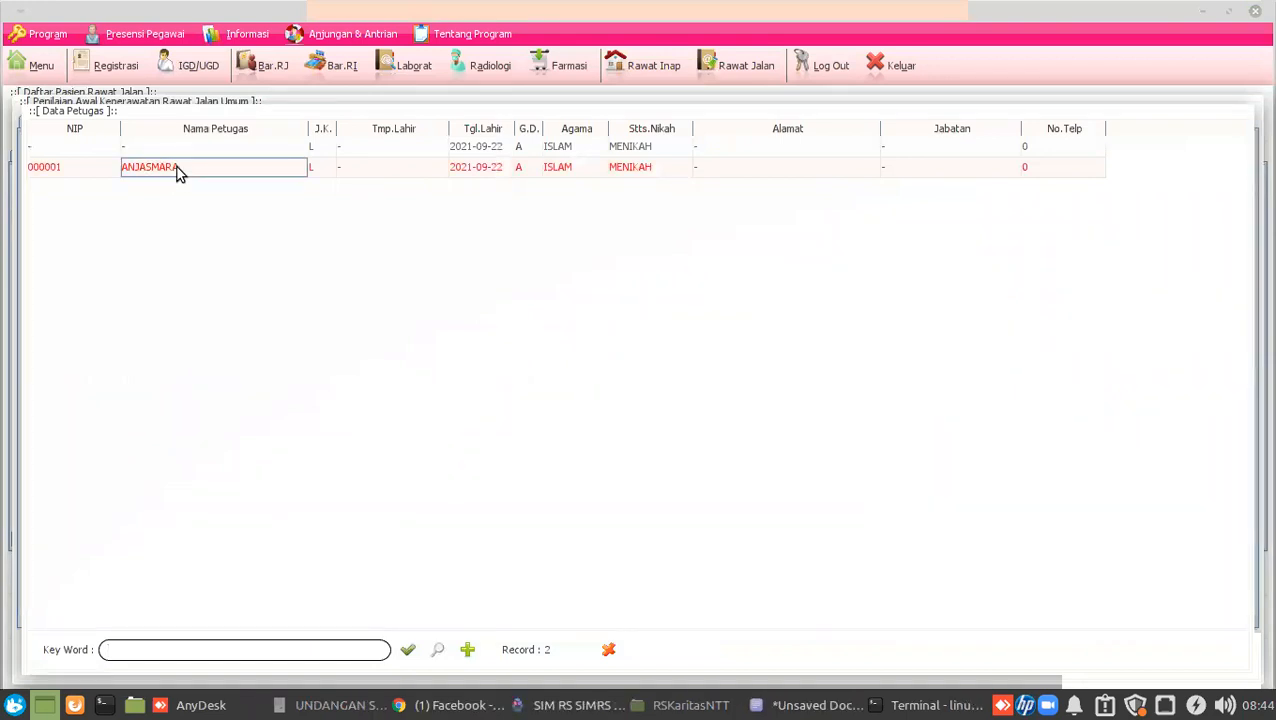
double_click(176, 166)
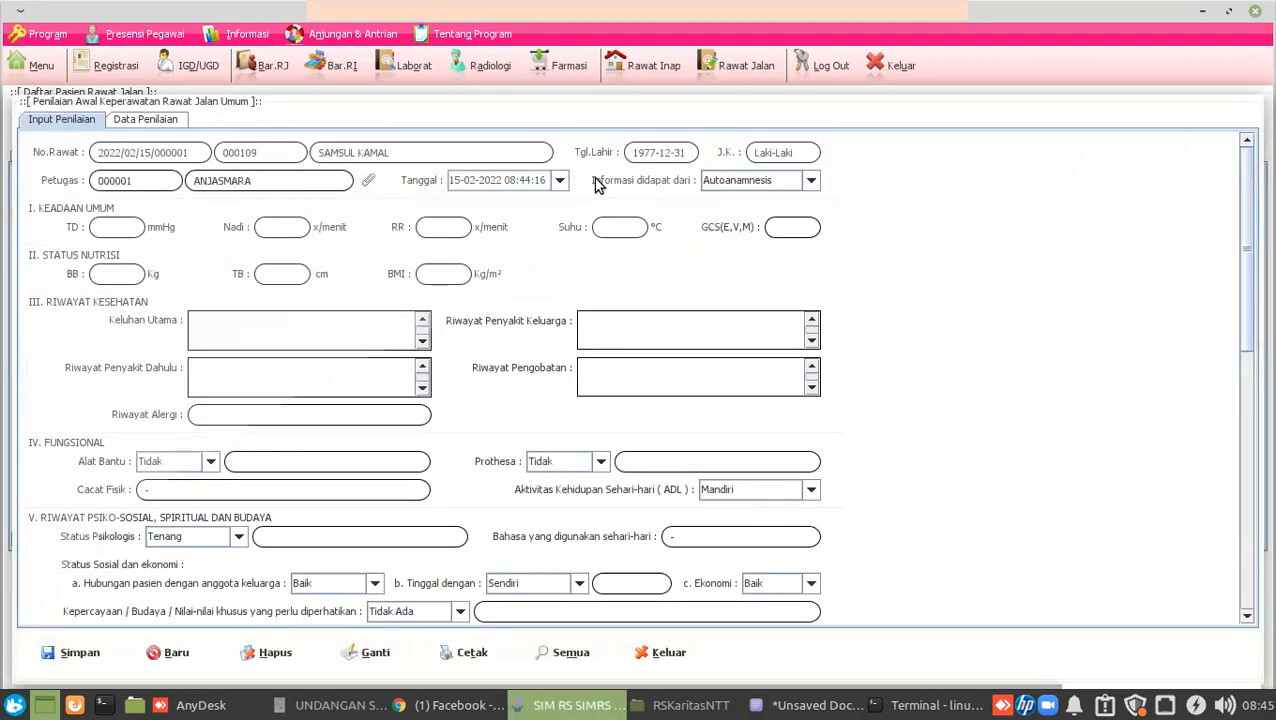
Keep Autoanamnesis as the information source and close the assessment form.
left_click(780, 186)
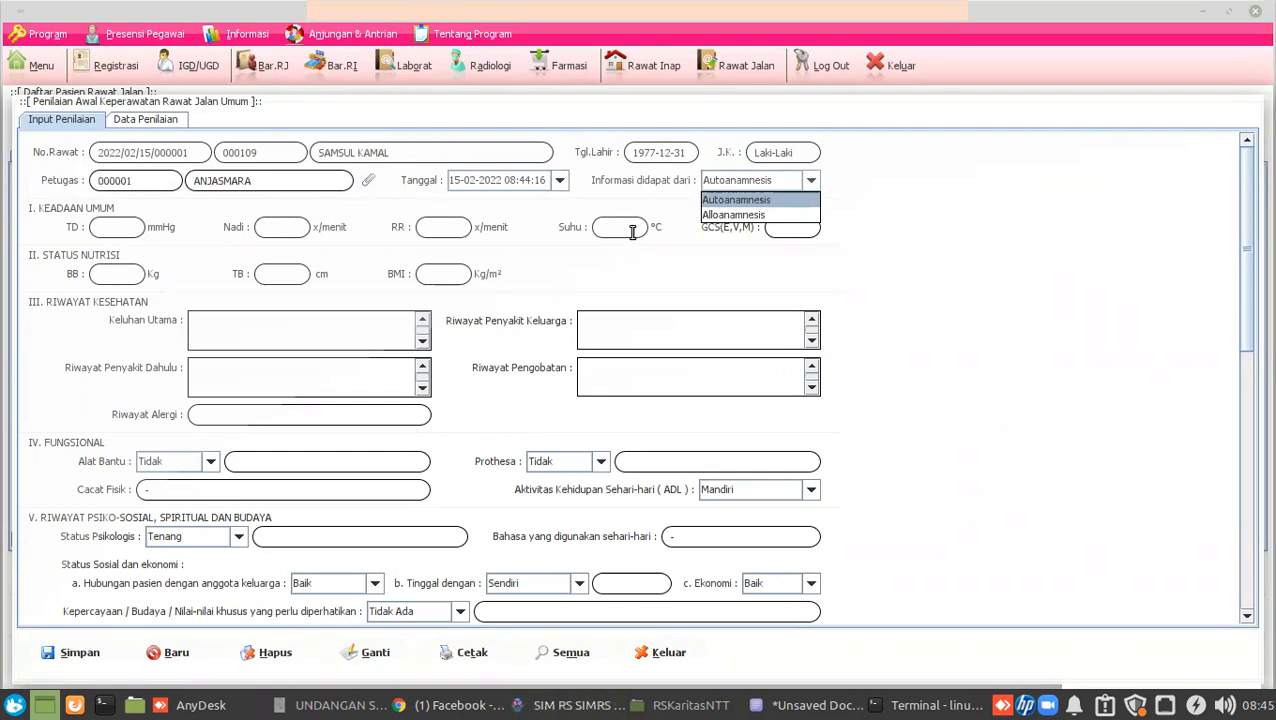
left_click(628, 229)
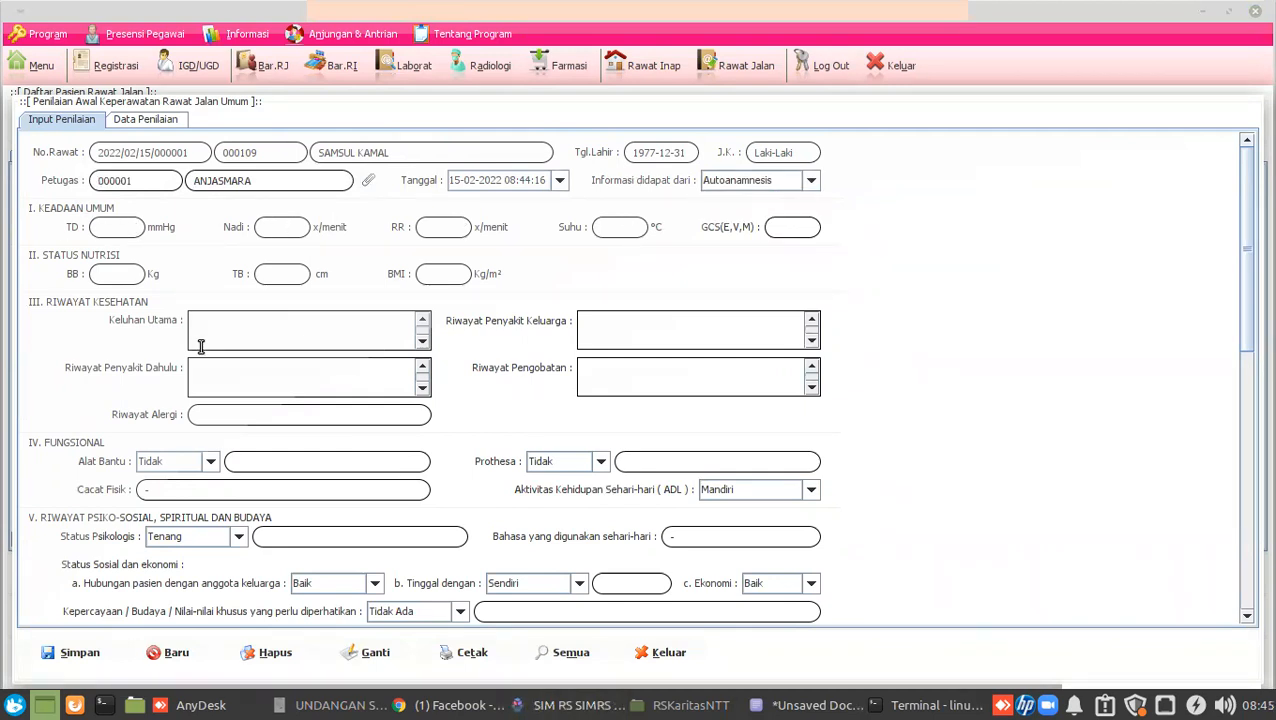
left_click(1248, 578)
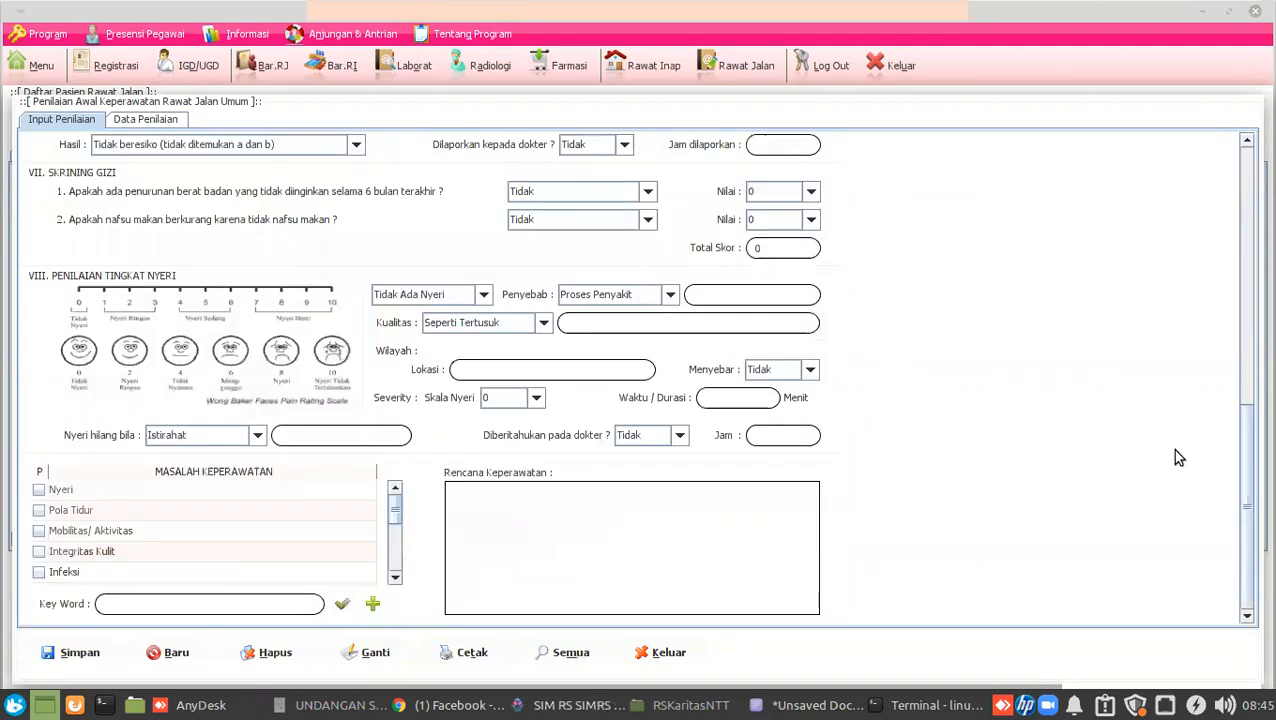
left_click(648, 654)
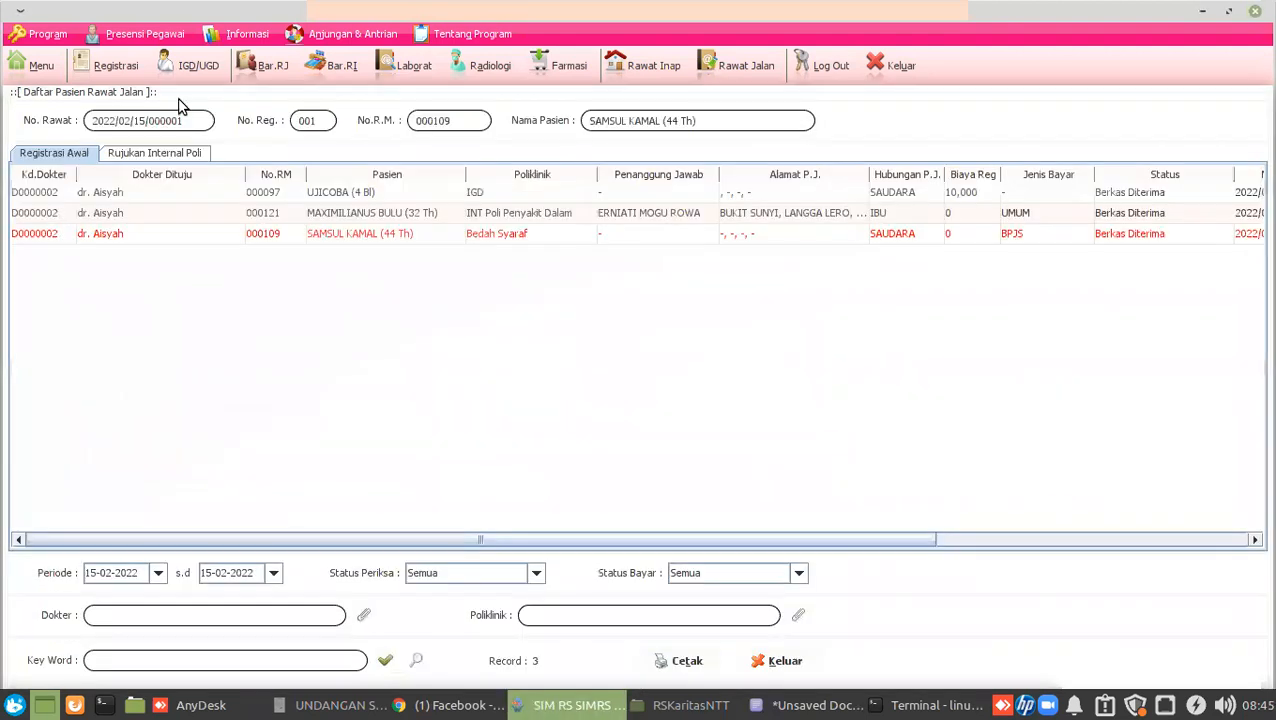
Register the test patient at Bedah Syaraf for today in Registrasi.
left_click(110, 66)
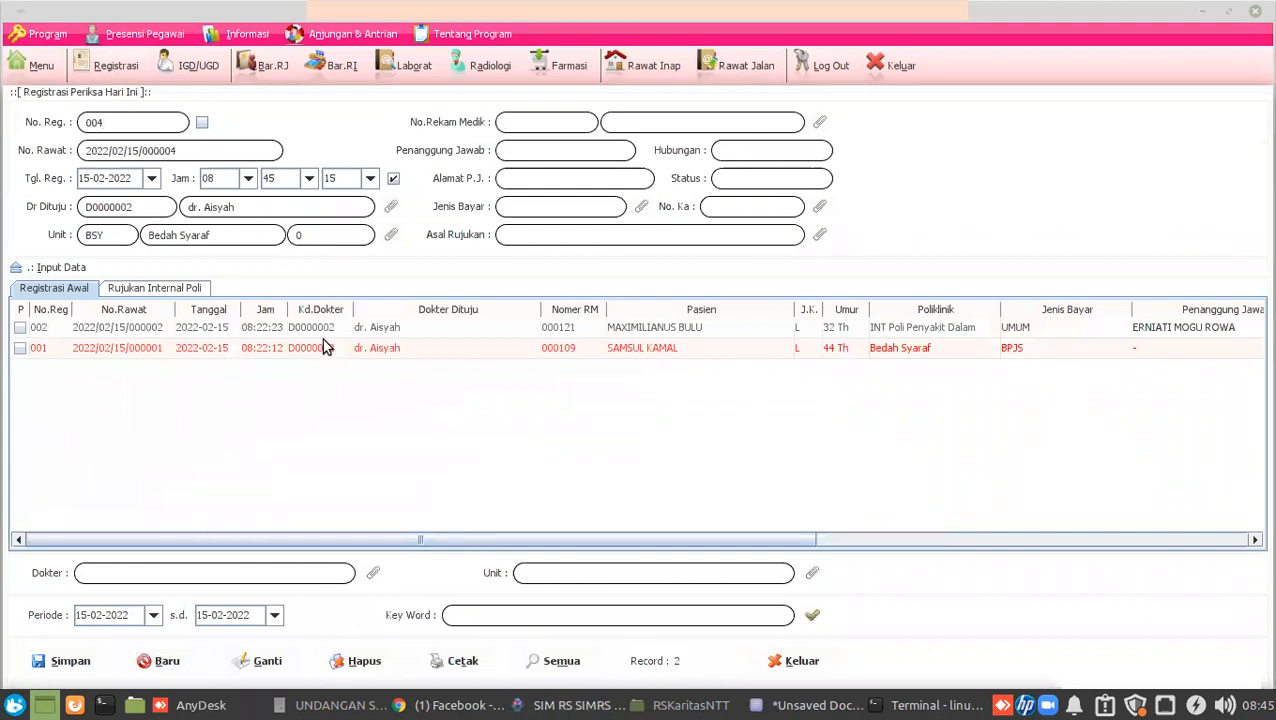
left_click(813, 616)
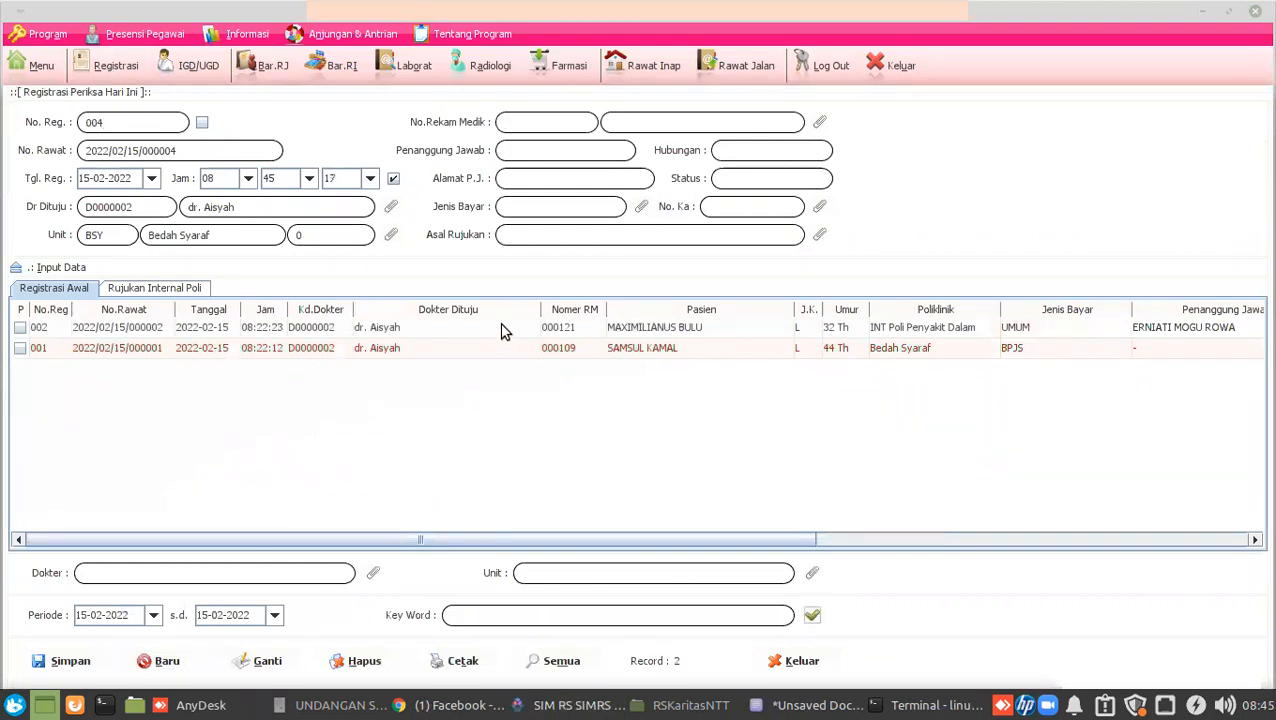
left_click(814, 130)
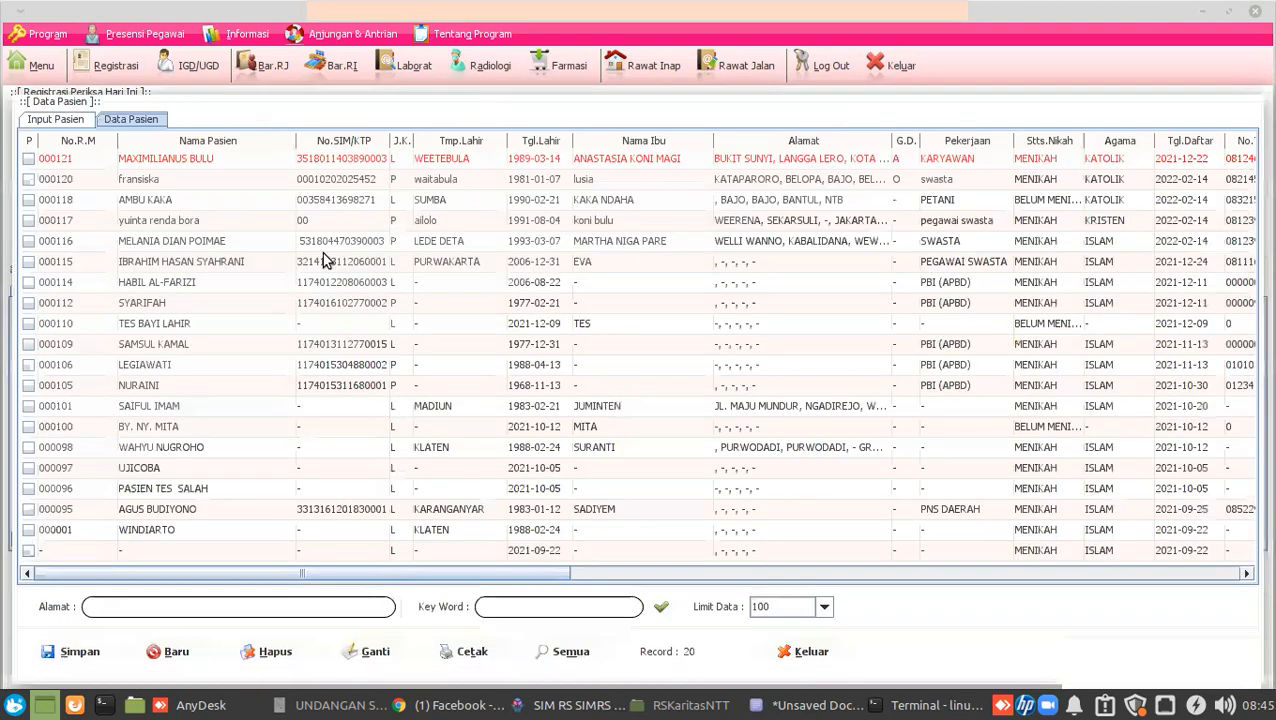
double_click(165, 487)
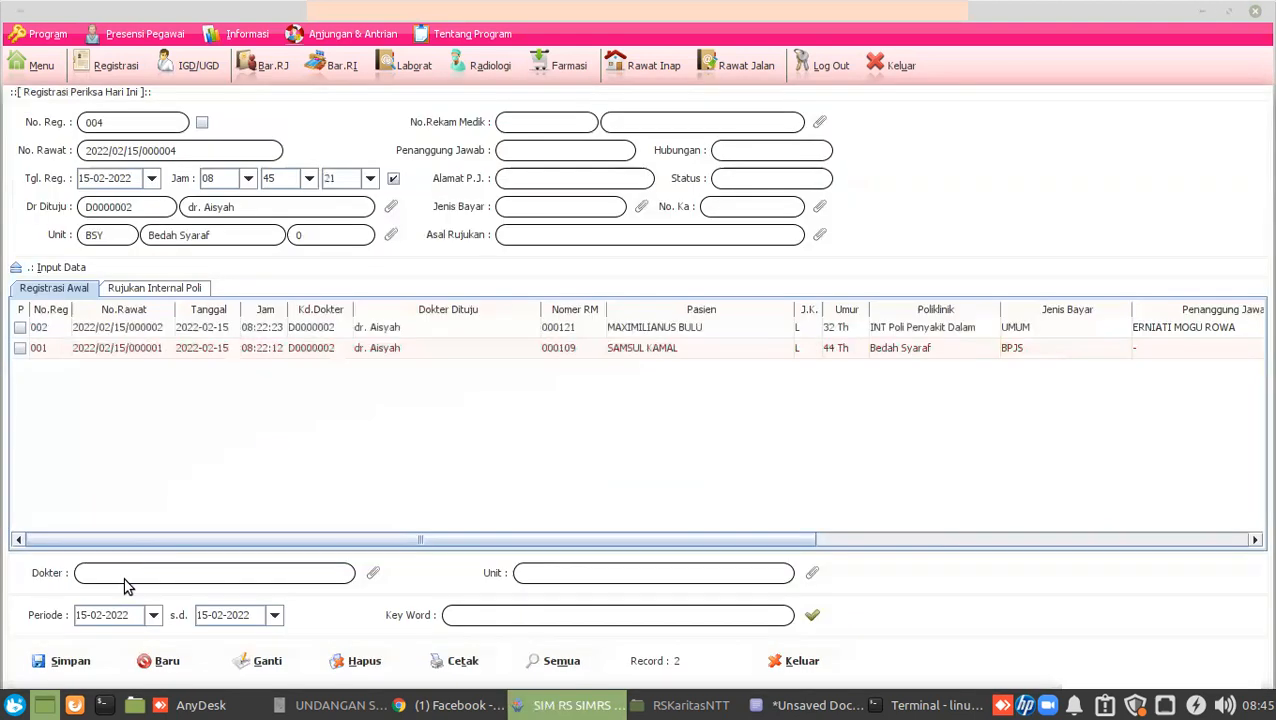
left_click(66, 661)
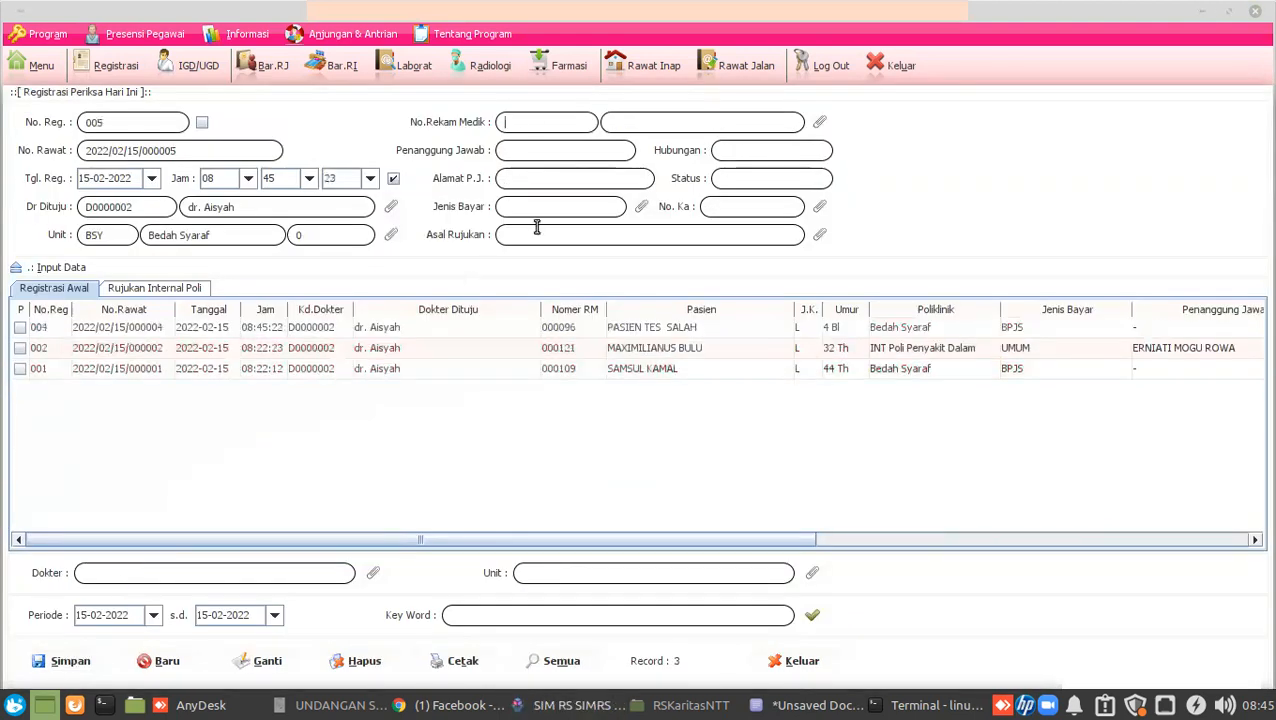
Skip a patient blocked by the inpatient-care warning and register a different patient instead.
left_click(820, 122)
double_click(206, 447)
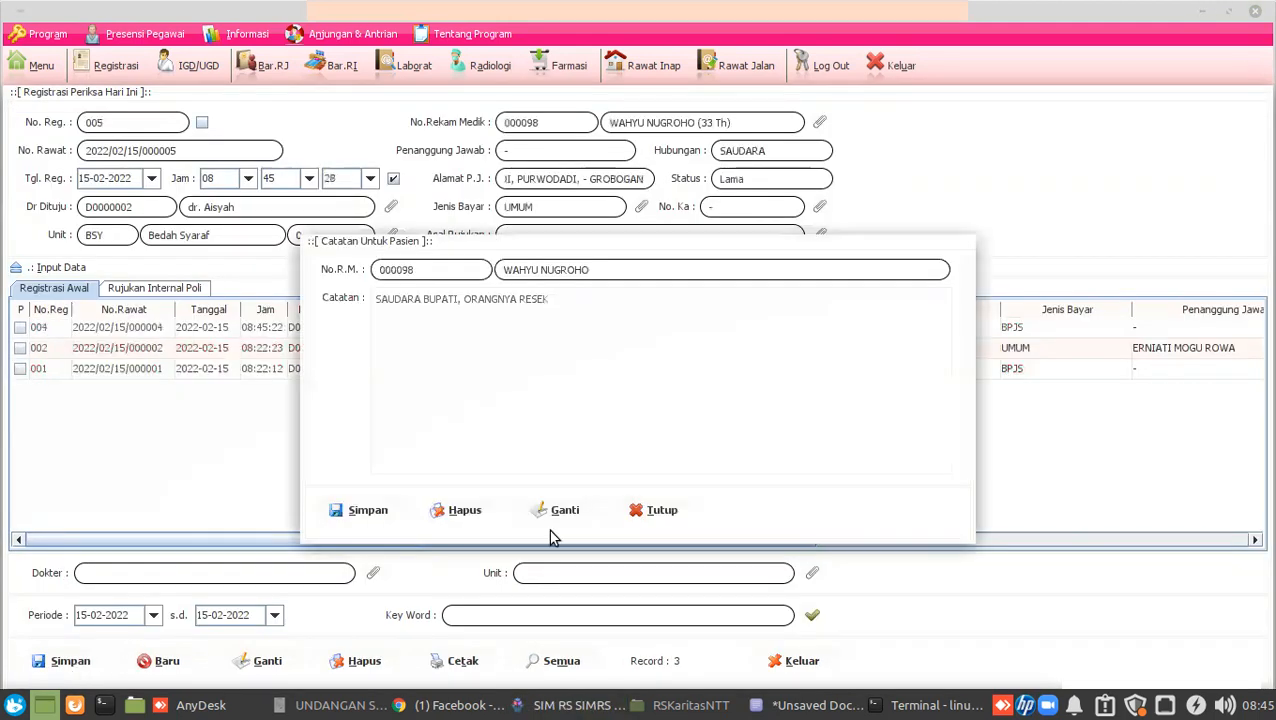
left_click(658, 510)
left_click(68, 661)
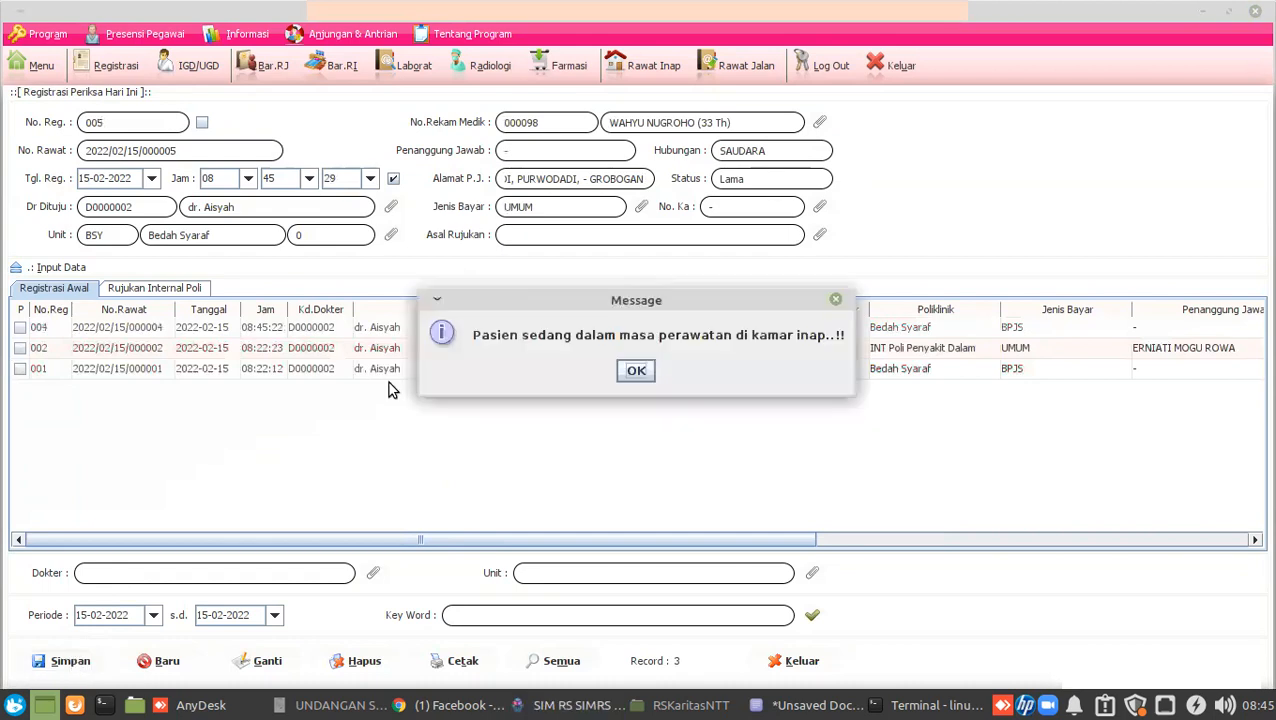
left_click(636, 370)
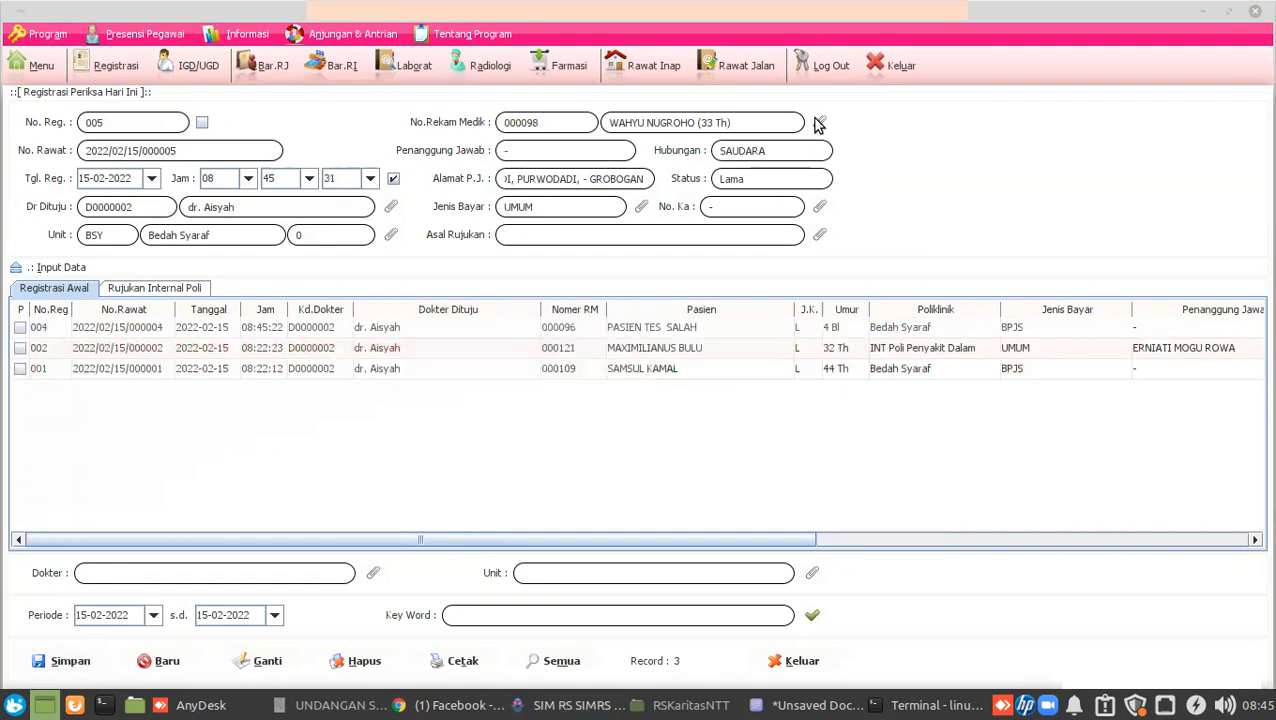
left_click(819, 122)
double_click(188, 513)
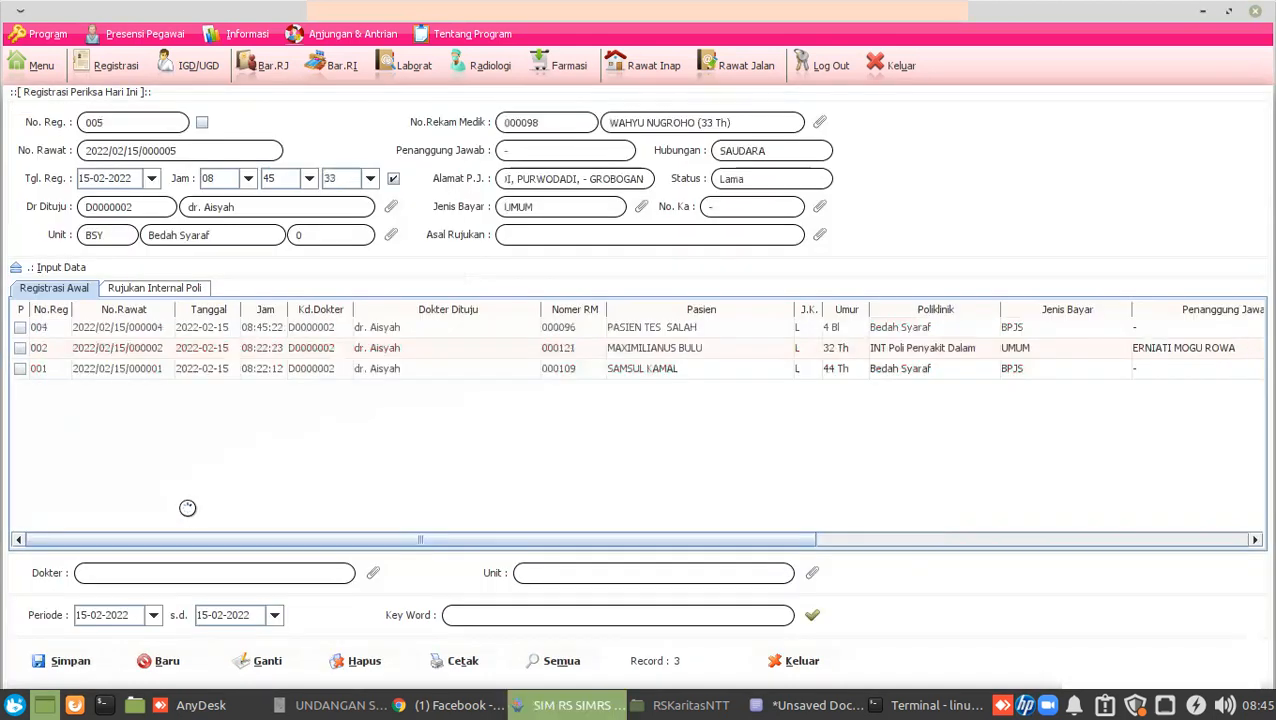
key("alt+s")
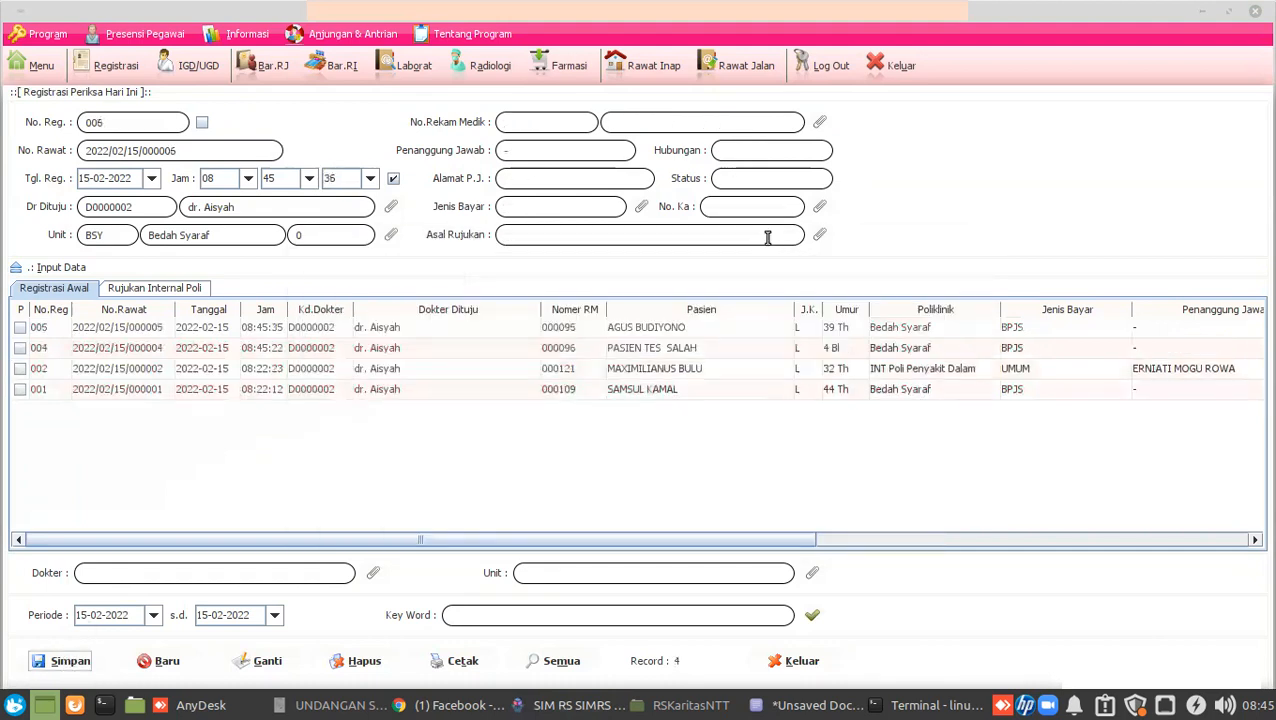
Register the 4-month-old infant patient and switch to AnyDesk.
left_click(819, 122)
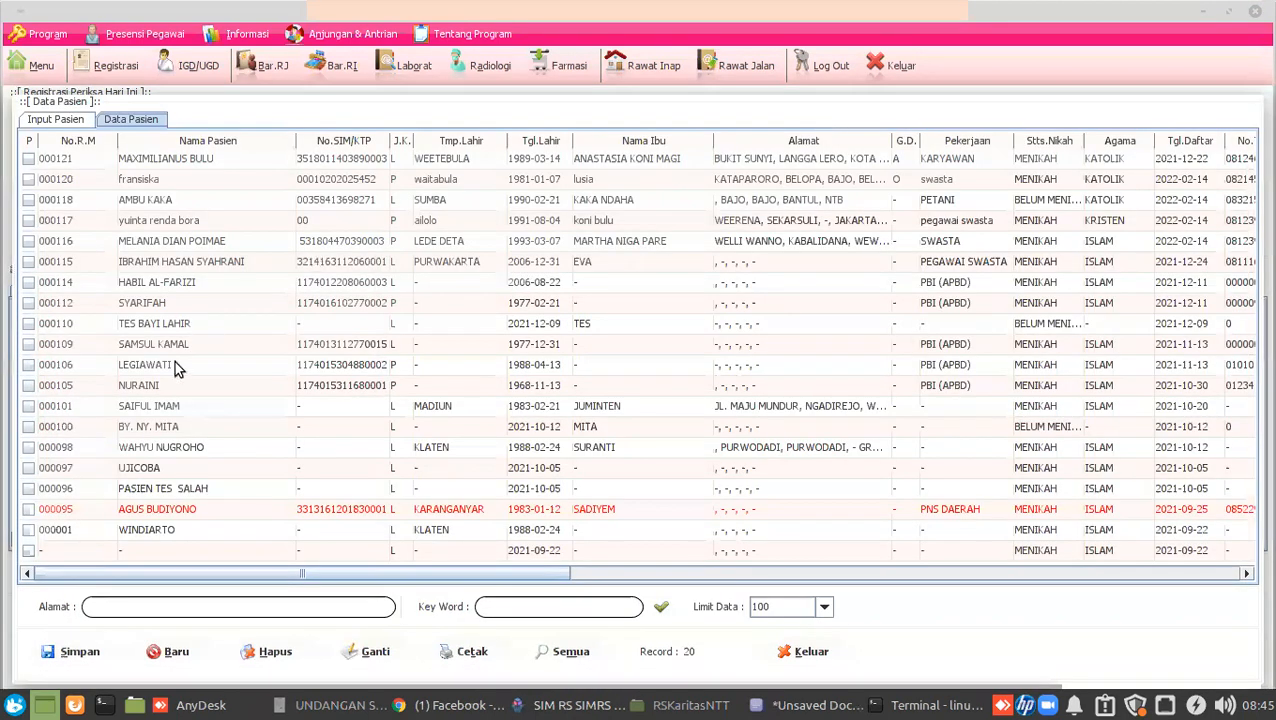
left_click(90, 428)
double_click(90, 428)
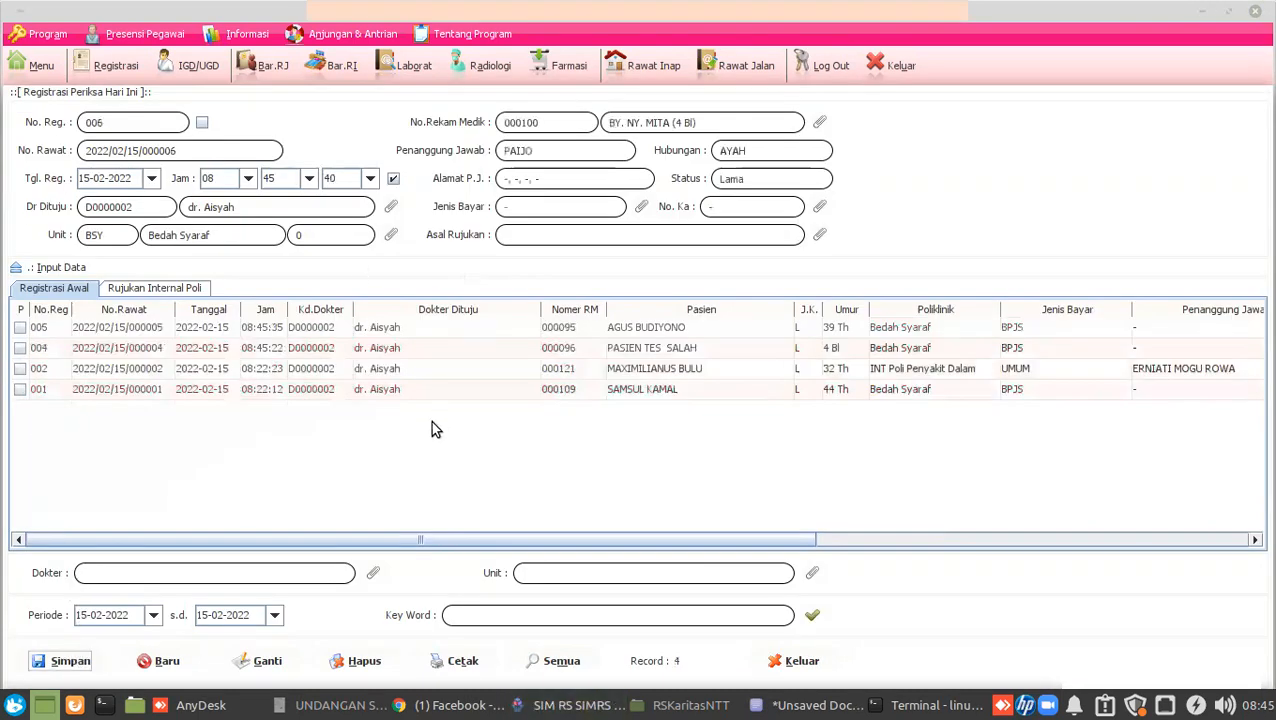
key("alt+s")
left_click(220, 707)
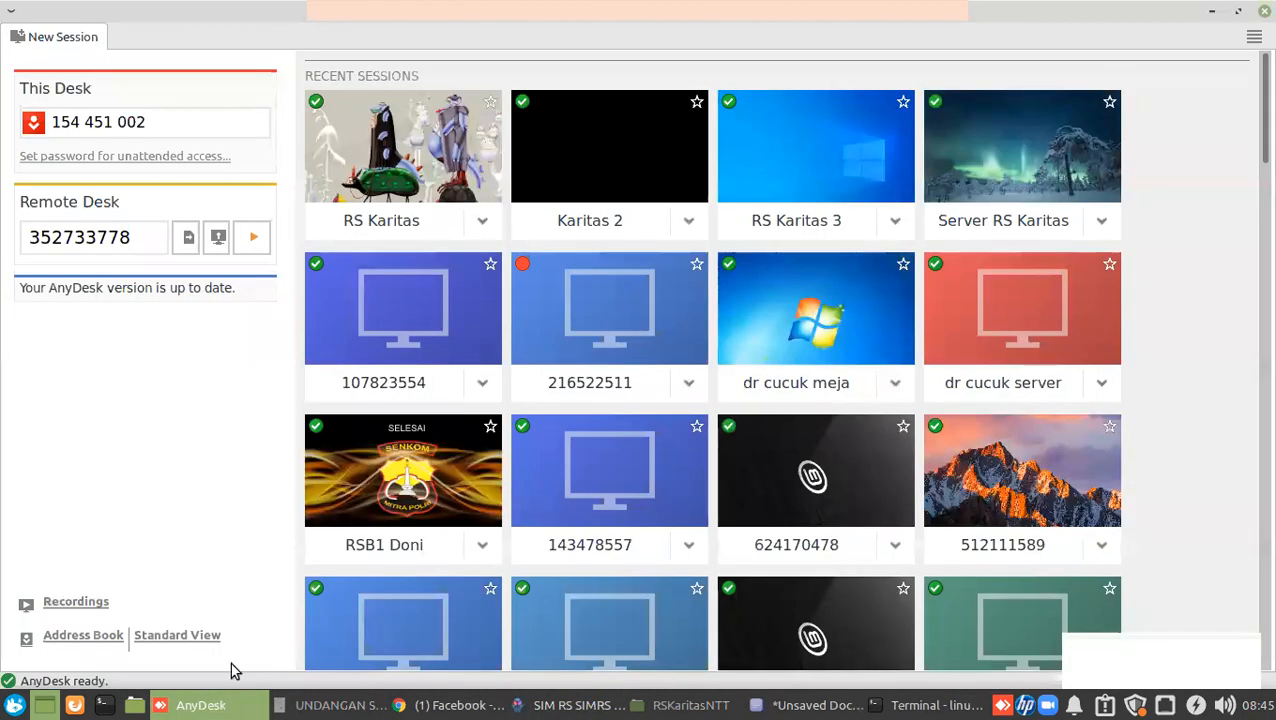
Connect to the RS Karitas desk, then to Karitas 2, and return to SIMRS Khanza.
left_click(490, 226)
left_click(499, 235)
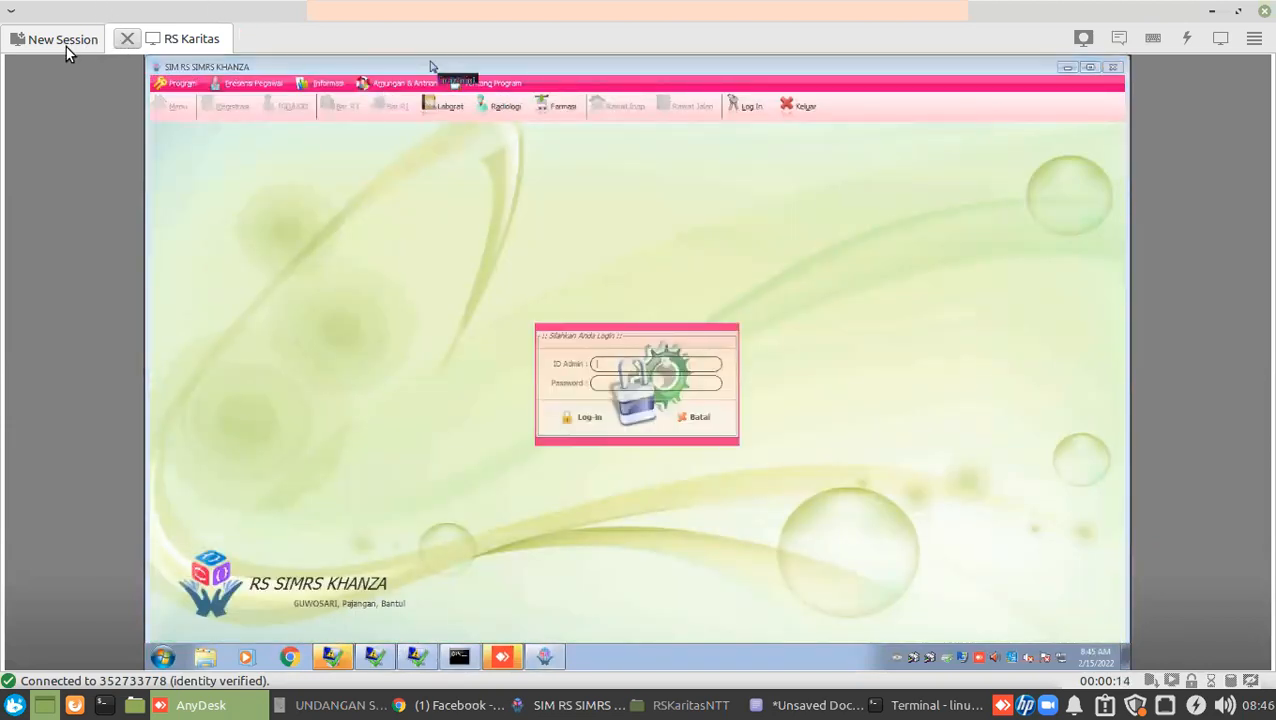
left_click(63, 40)
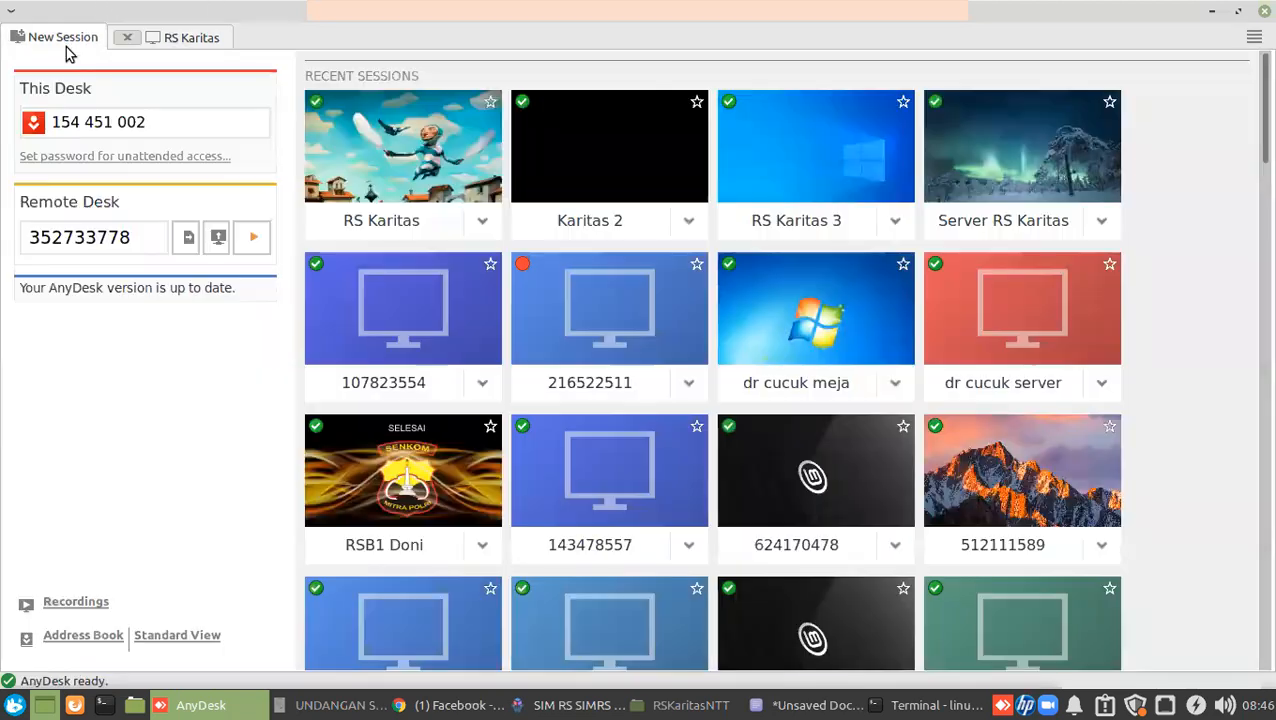
left_click(694, 231)
left_click(703, 245)
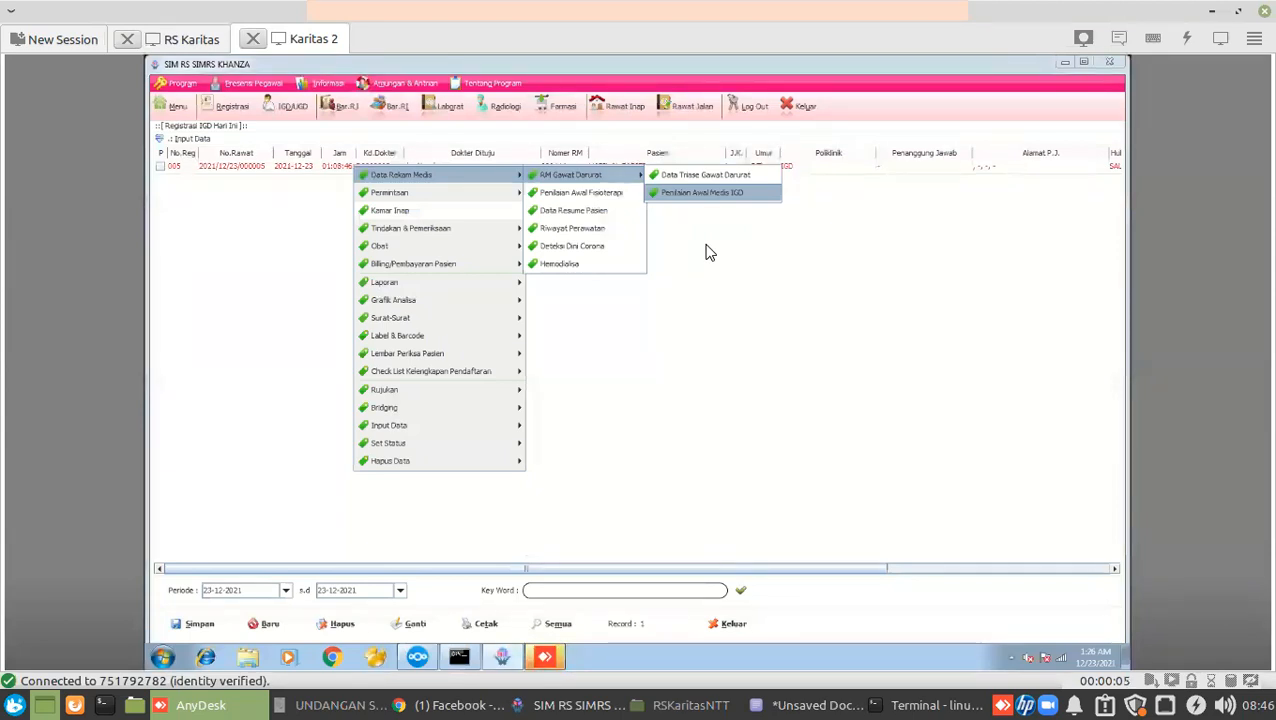
left_click(560, 705)
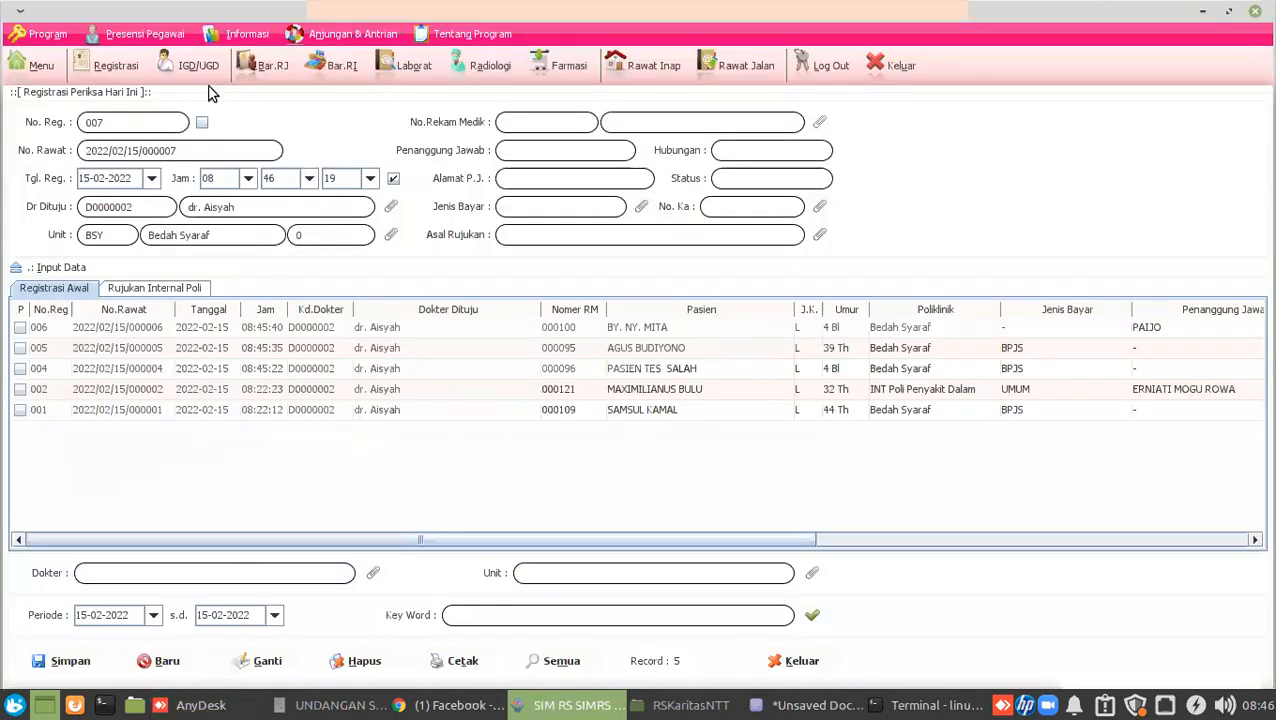
Open Data Triase Gawat Darurat for the UJICOBA patient's IGD visit 003.
left_click(186, 63)
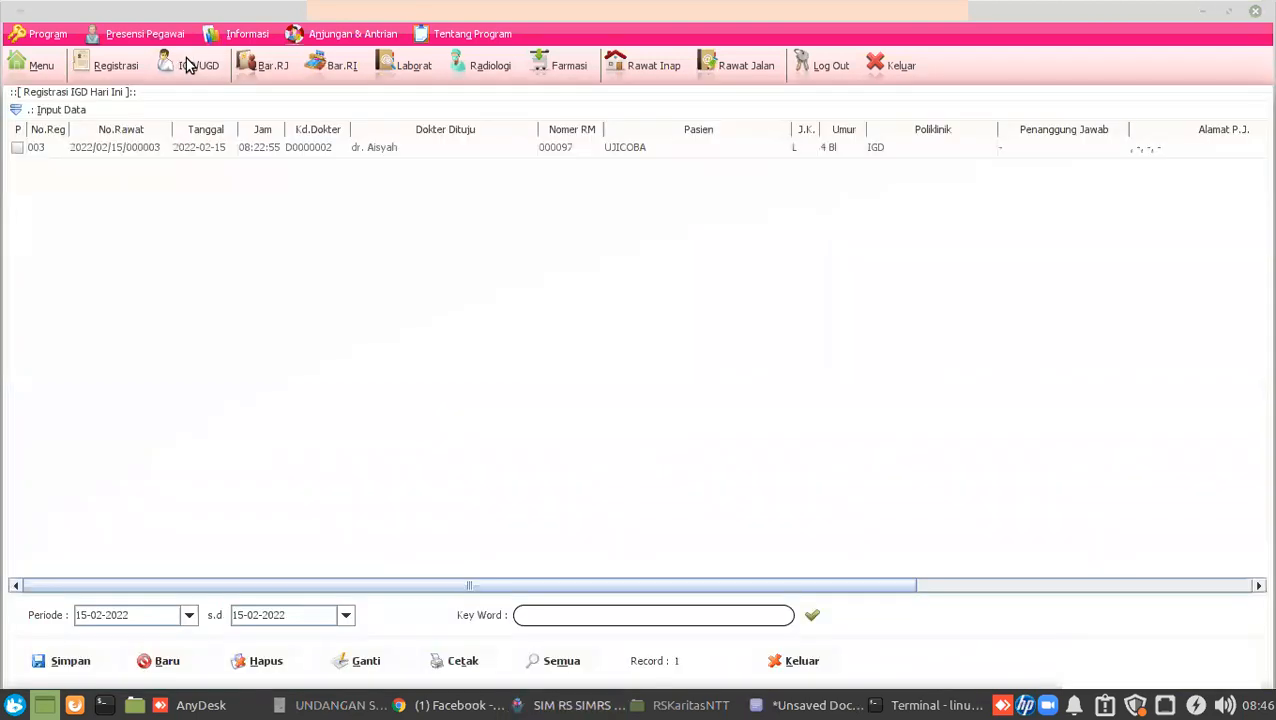
left_click(337, 147)
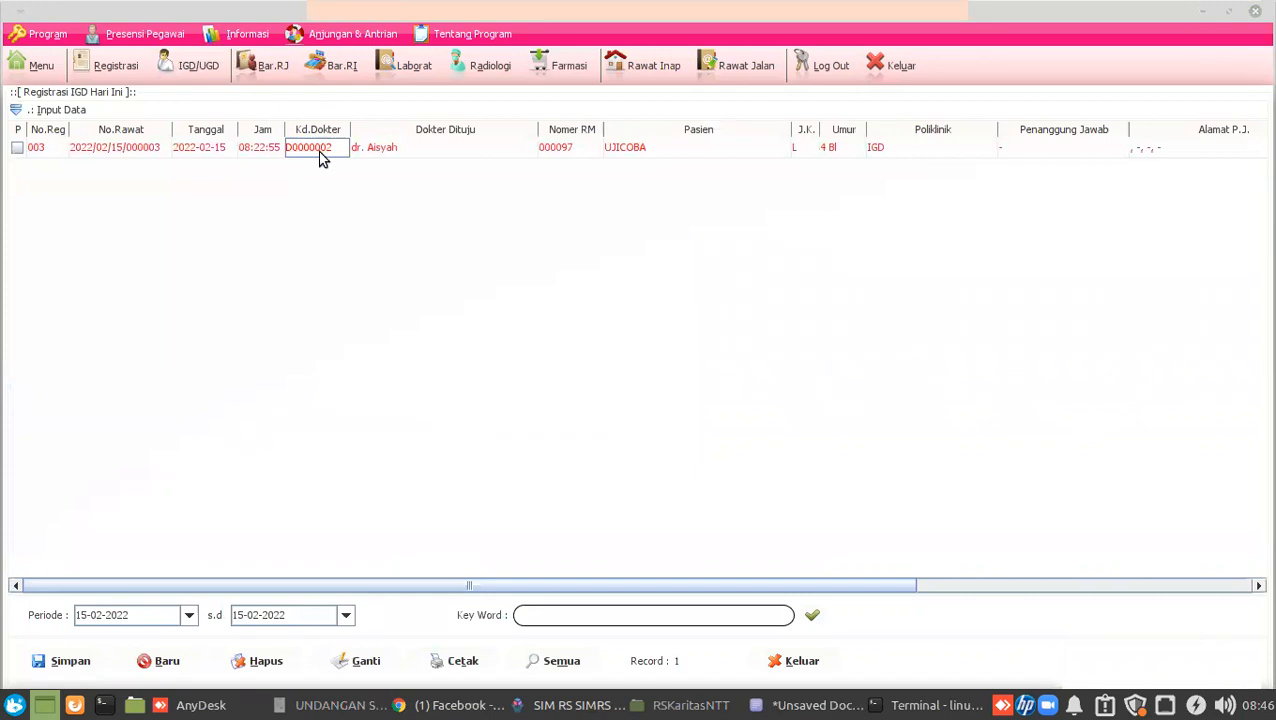
right_click(321, 160)
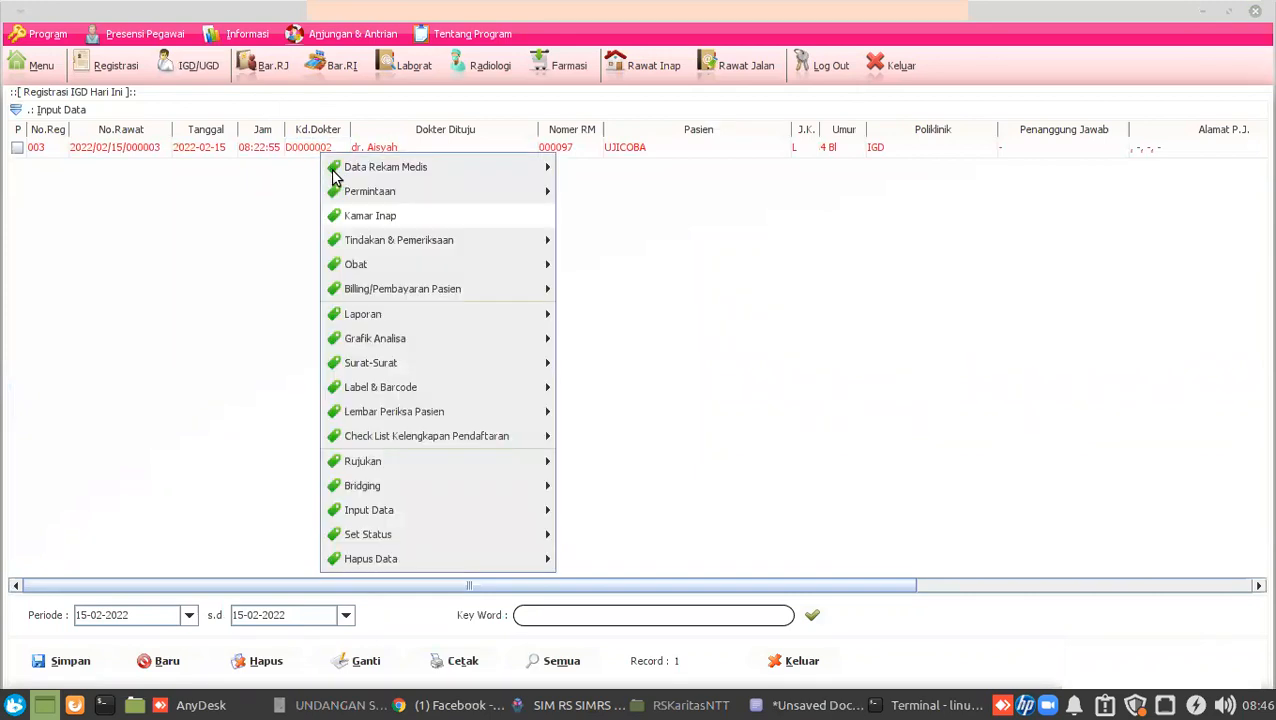
mouse_move(340, 168)
mouse_move(585, 175)
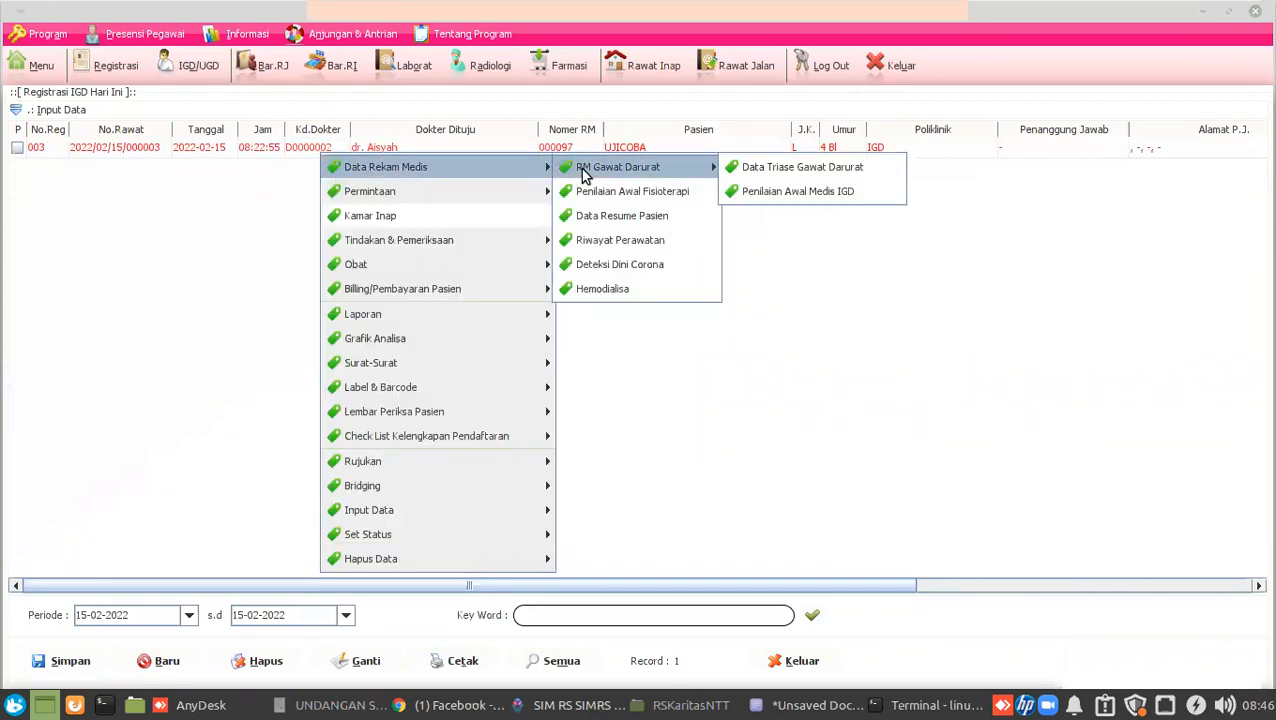
left_click(810, 170)
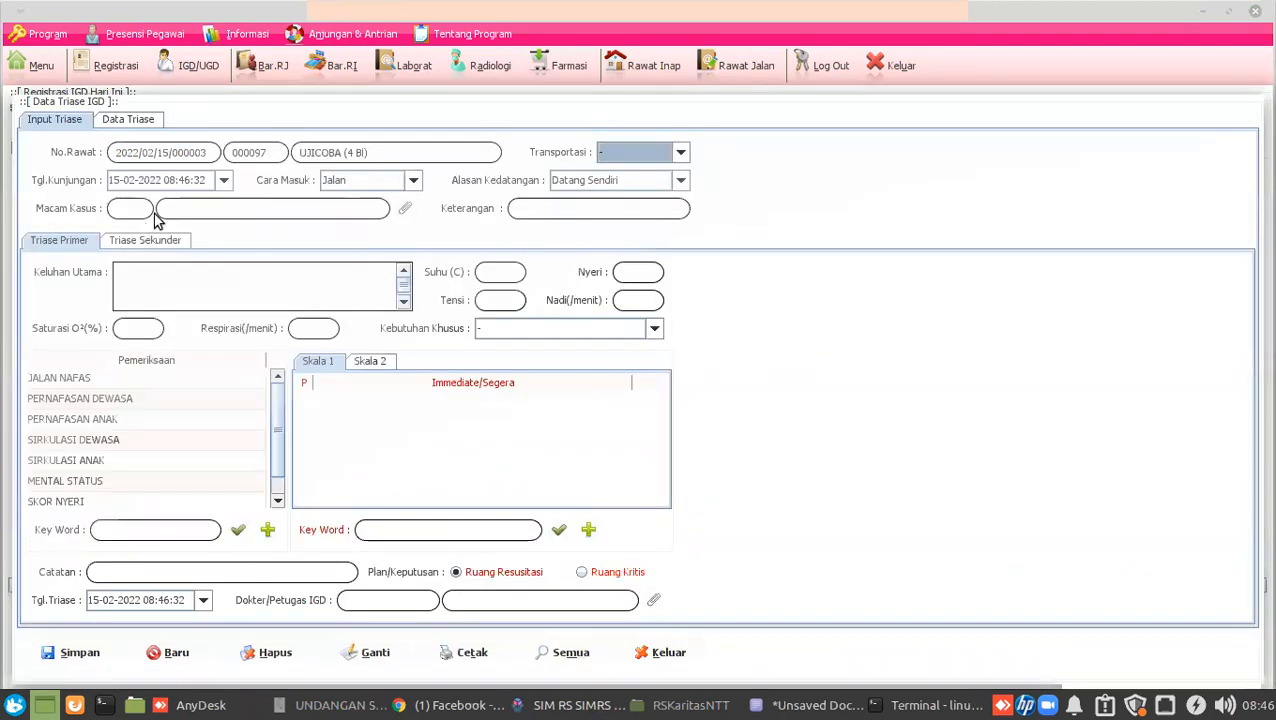
Set case type 002 Trauma Kecelakaan Kerja, remarks '-', and complaint 'jatuh dari motor'.
left_click(406, 211)
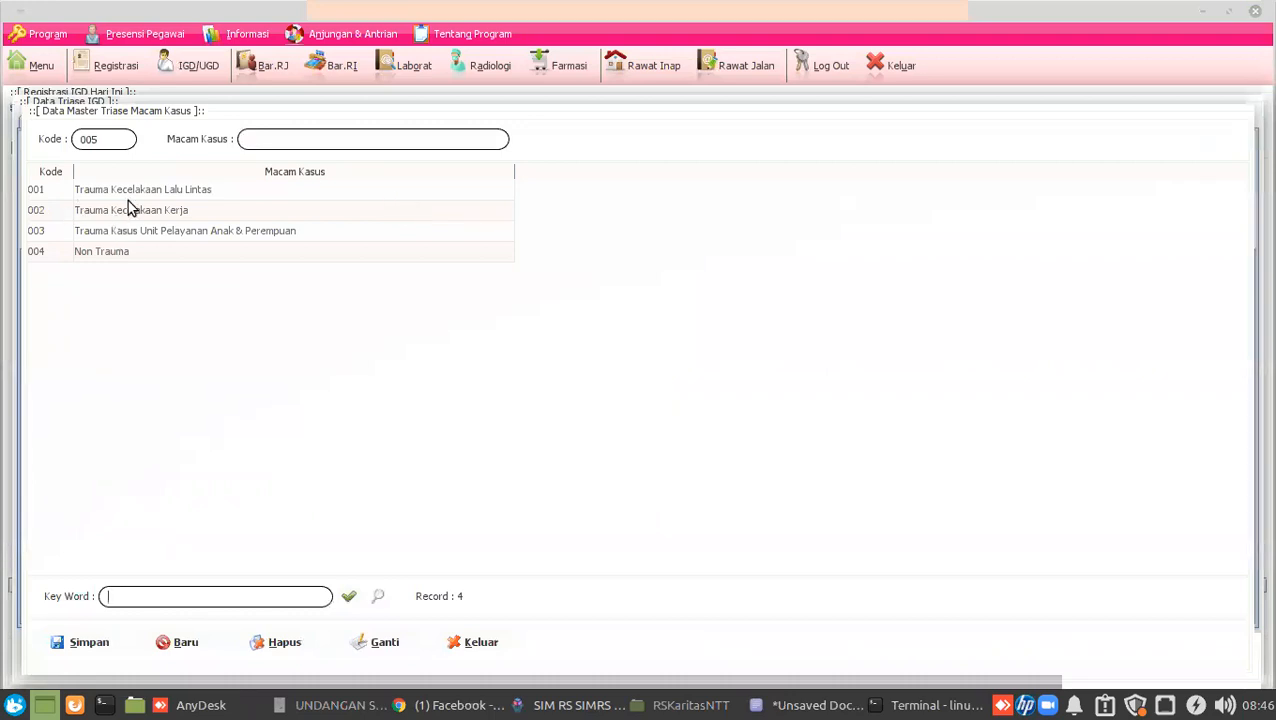
left_click(160, 212)
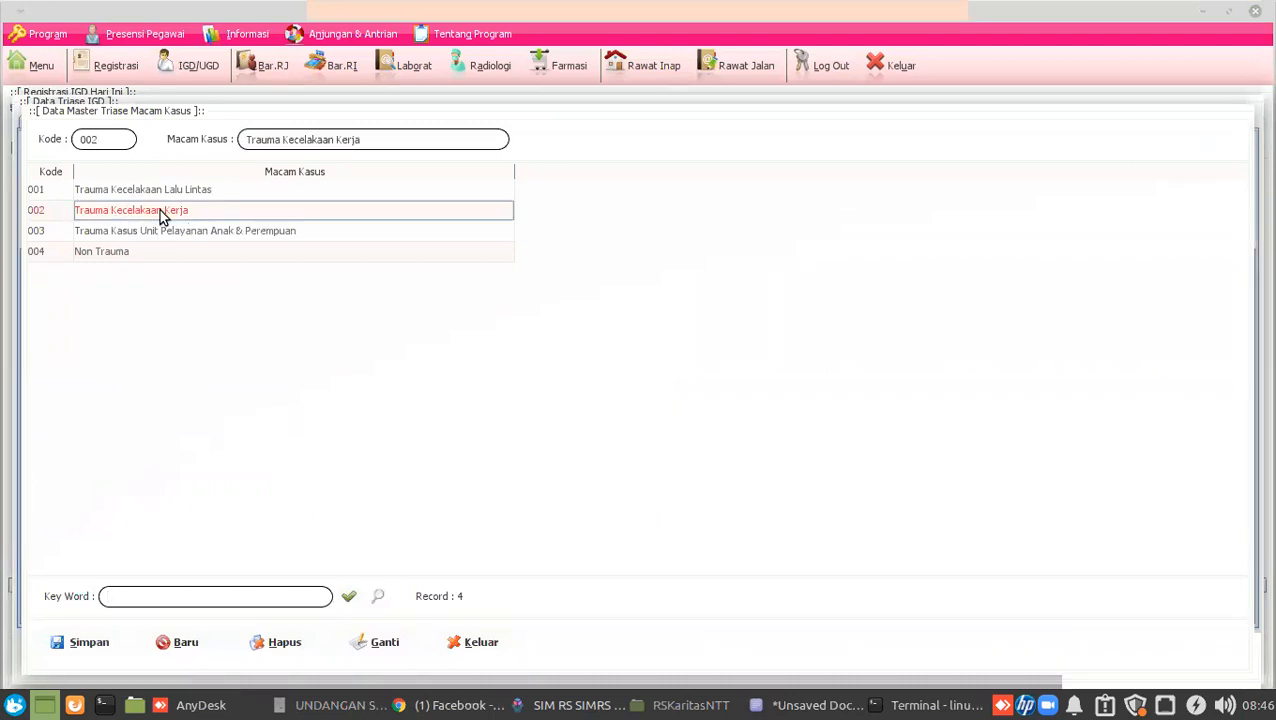
double_click(125, 212)
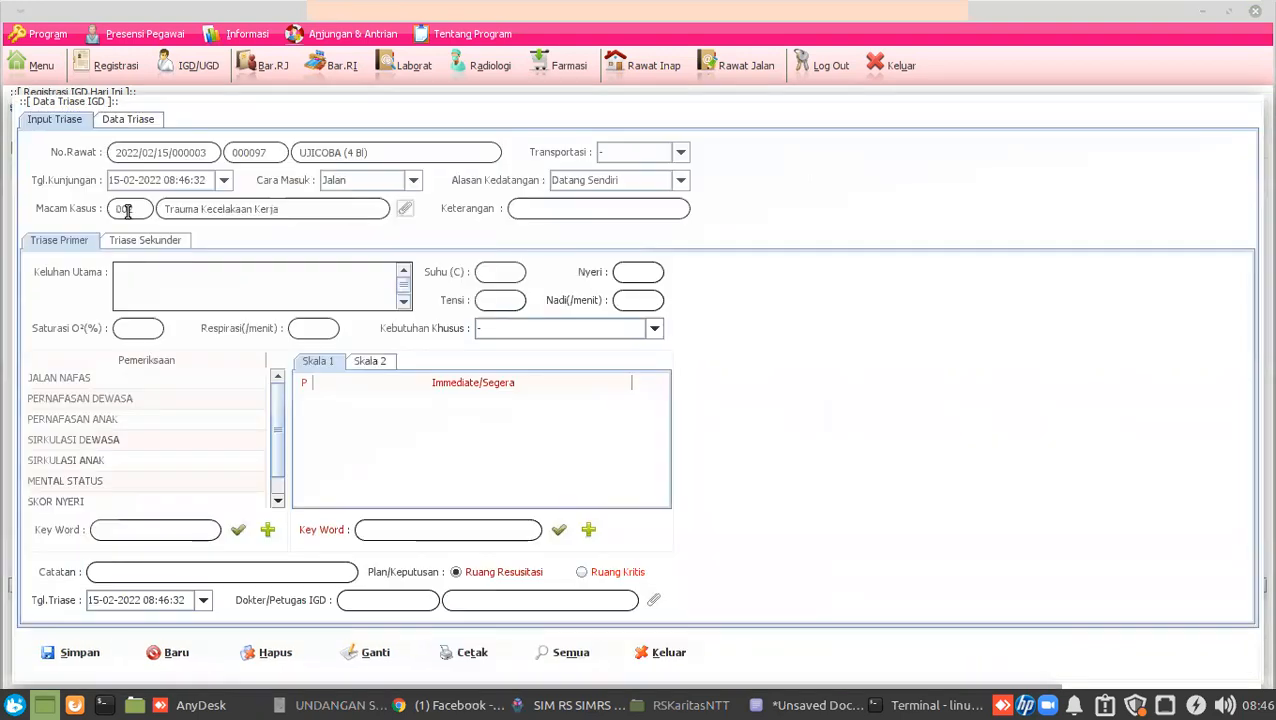
left_click(540, 208)
type("-")
left_click(257, 270)
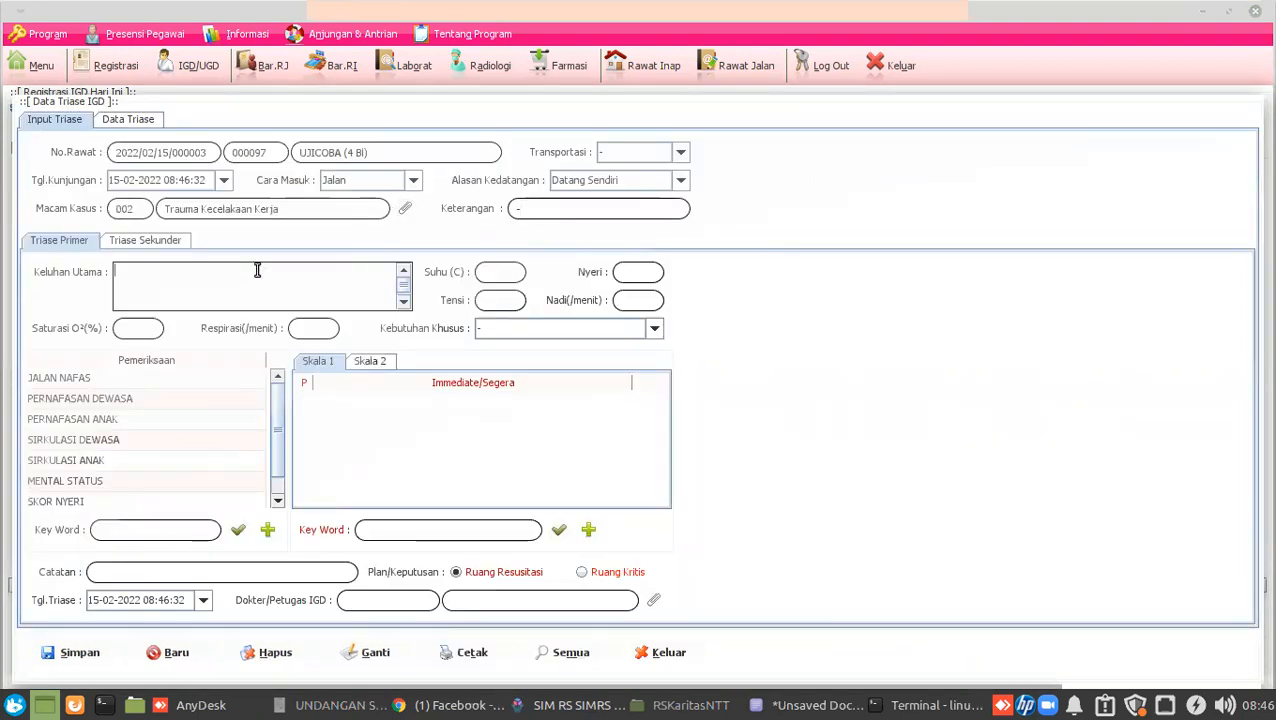
type("jatuh dari motor")
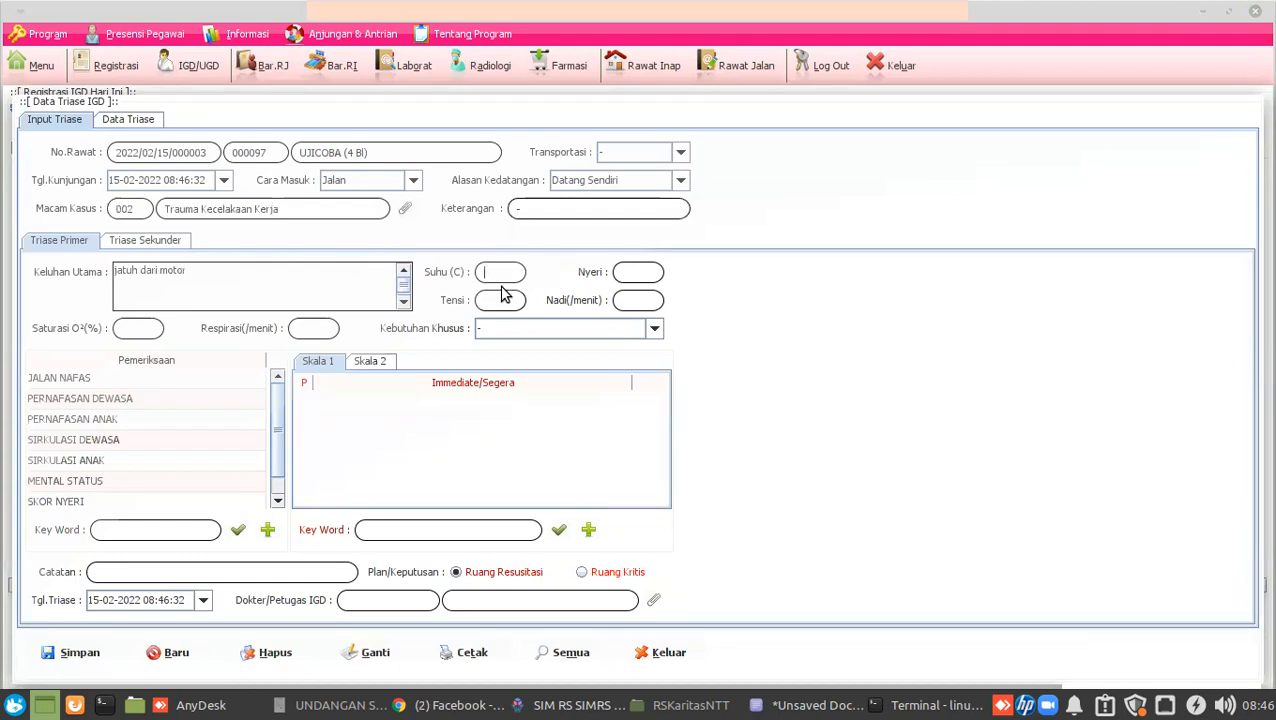
Leave special needs unchanged and show the JALAN NAFAS immediate findings.
left_click(154, 328)
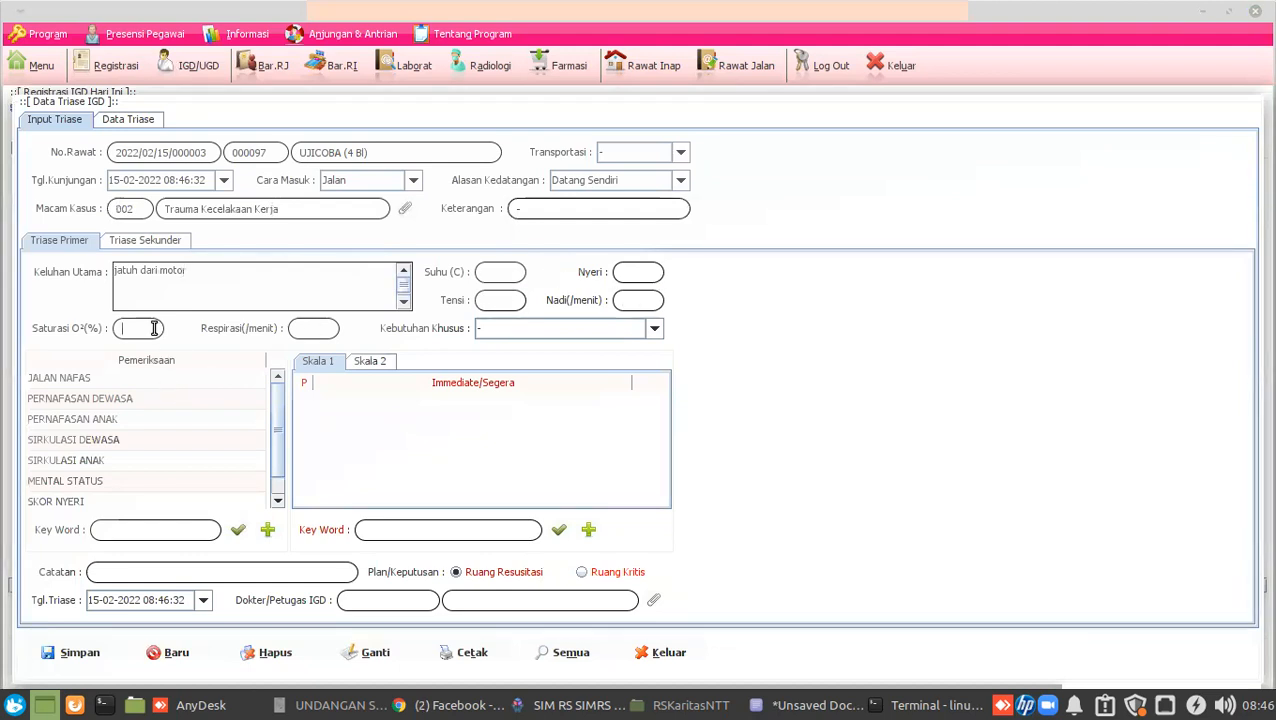
left_click(500, 332)
left_click(500, 343)
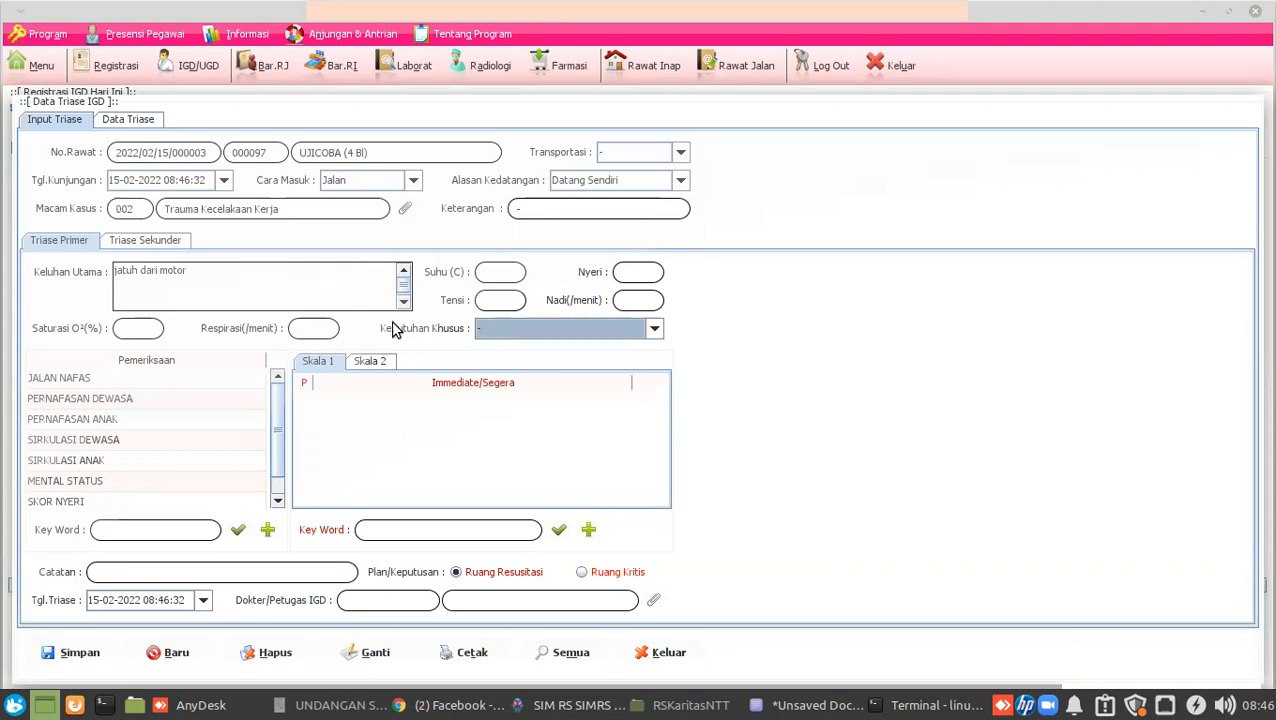
left_click(111, 378)
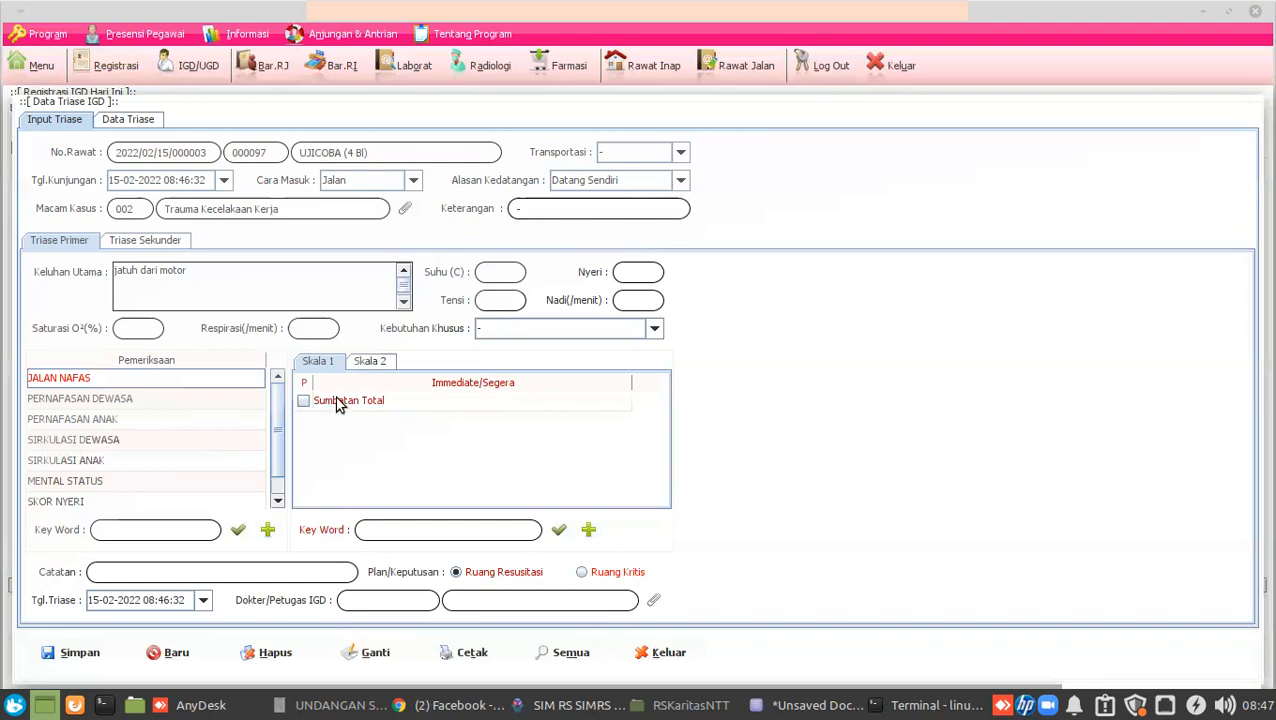
Add code 15 'Sumbatan Parsial' to the Skala 1 JALAN NAFAS master, based on Sumbatan Total.
left_click(587, 531)
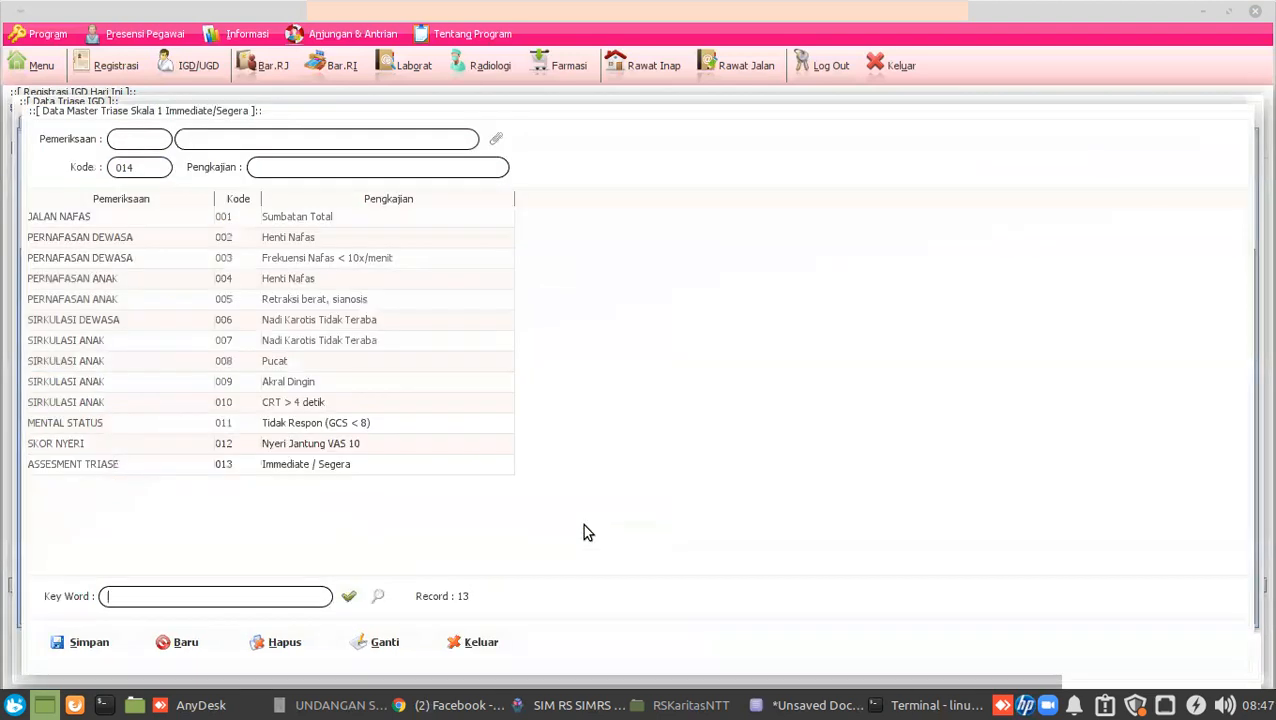
left_click(73, 216)
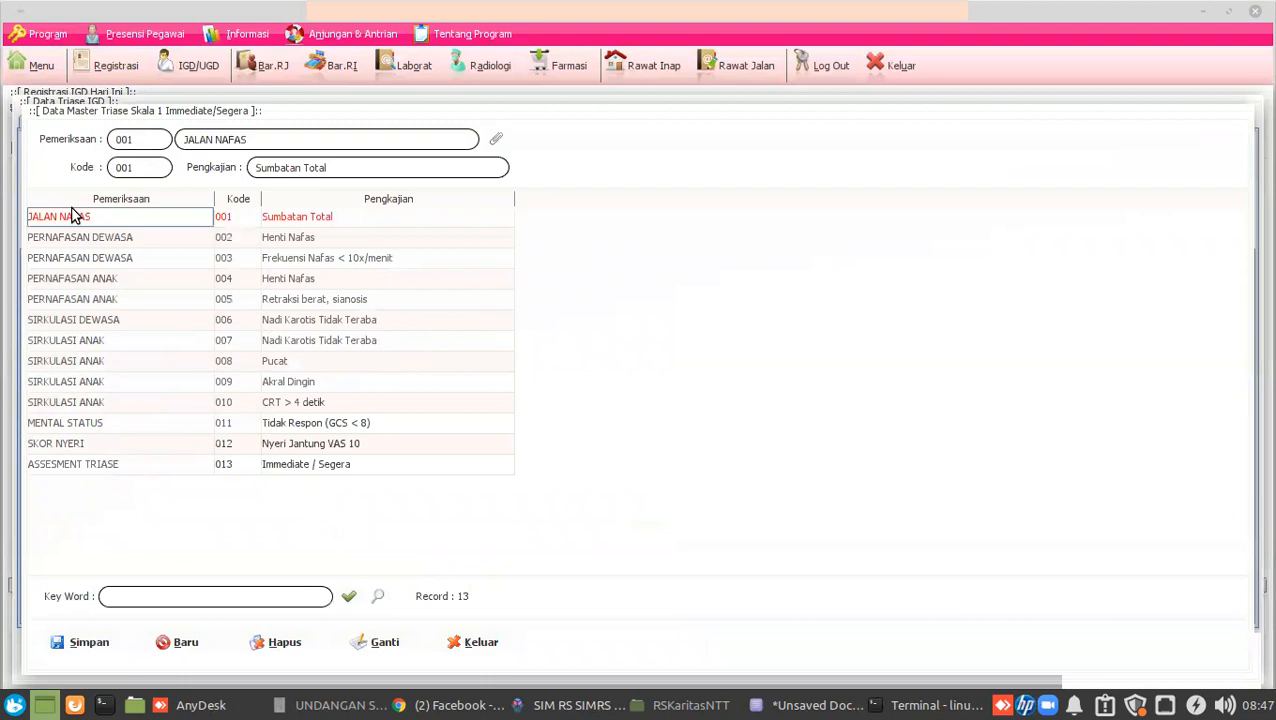
left_click(133, 170)
key("BackSpace")
key("BackSpace")
key("BackSpace")
type("15")
left_click(354, 175)
key("BackSpace")
key("BackSpace")
key("BackSpace")
key("BackSpace")
key("BackSpace")
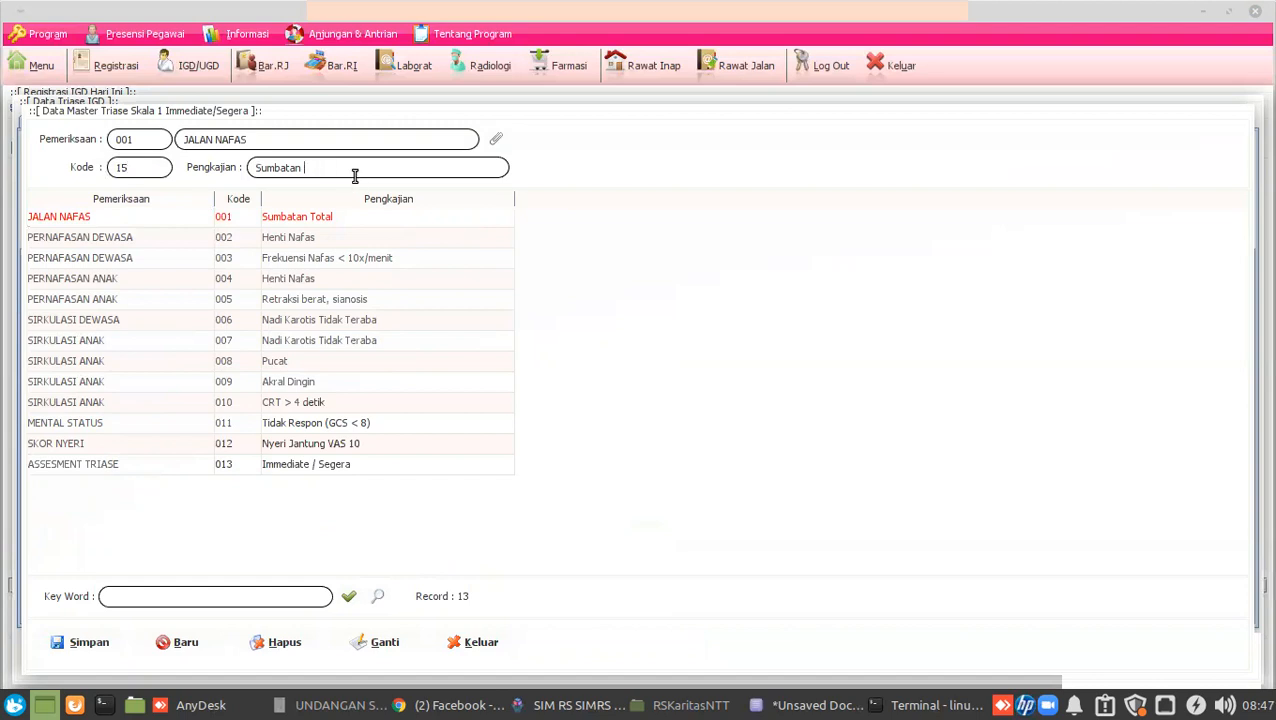
type("Parsial")
left_click(100, 642)
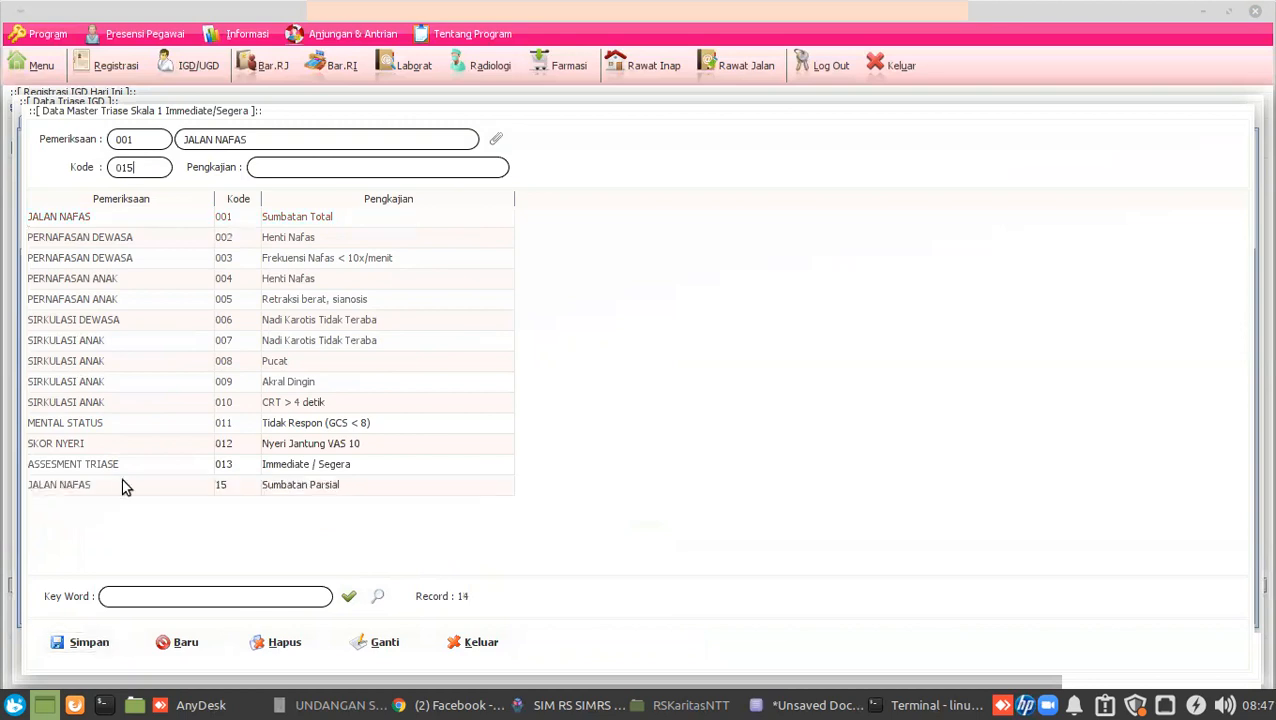
left_click(478, 641)
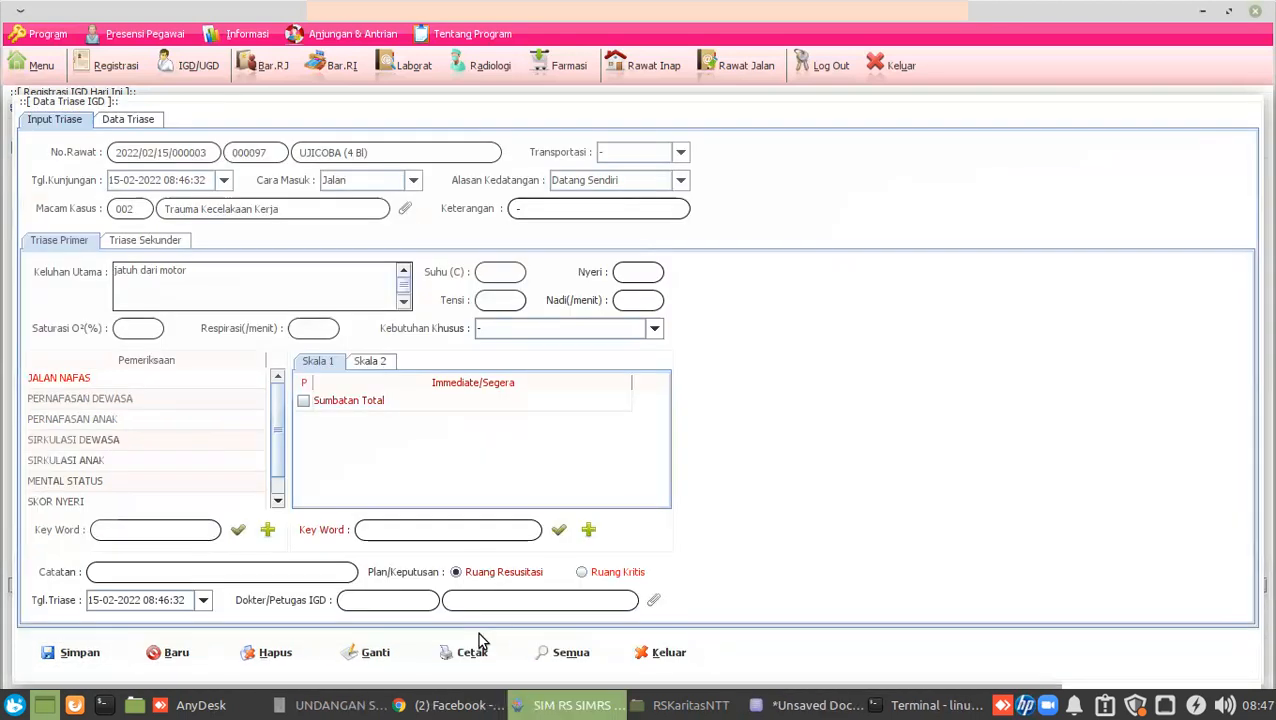
Tick Sumbatan Parsial under JALAN NAFAS and Frekuensi Nafas < 10x/menit under PERNAFASAN DEWASA.
left_click(560, 533)
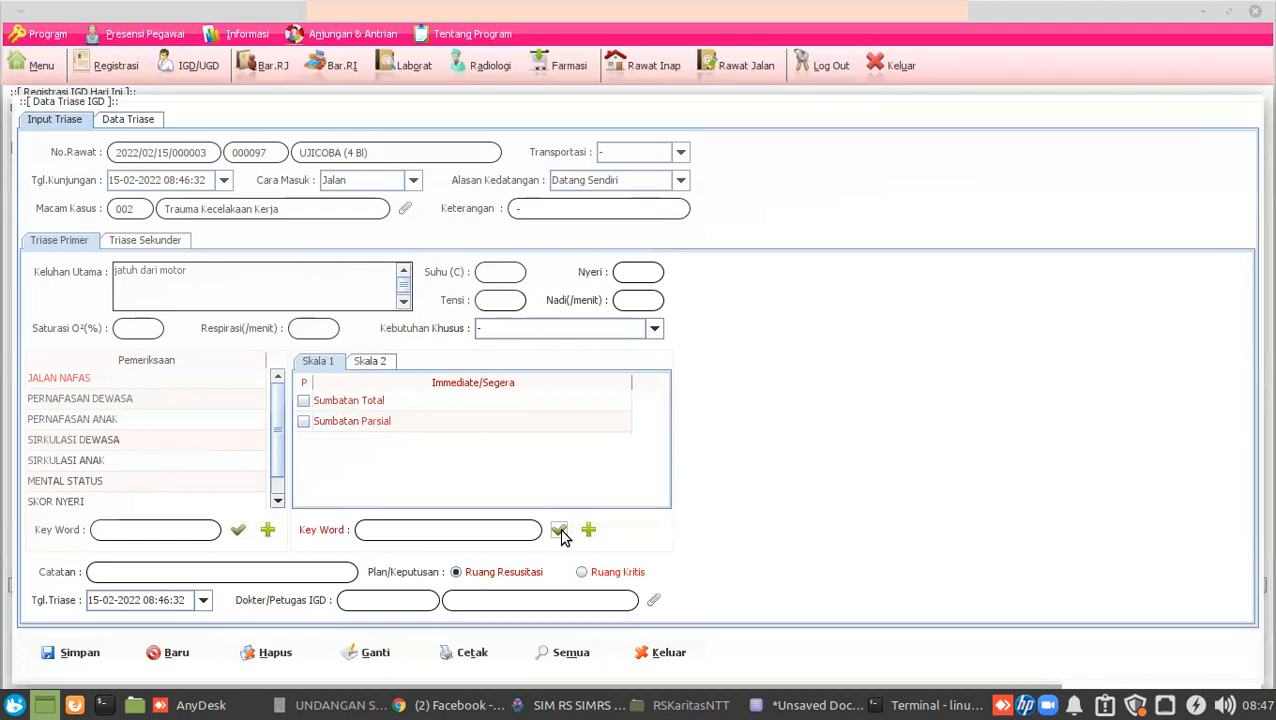
left_click(130, 398)
left_click(107, 380)
left_click(303, 421)
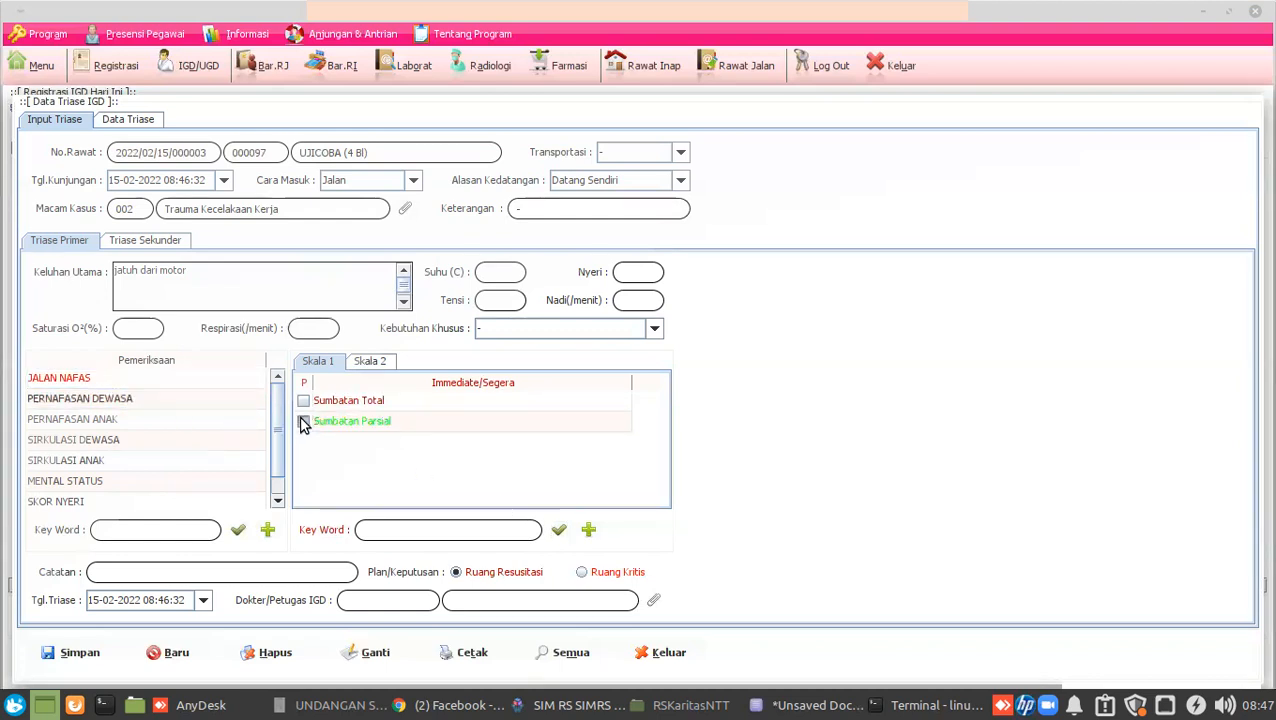
left_click(199, 402)
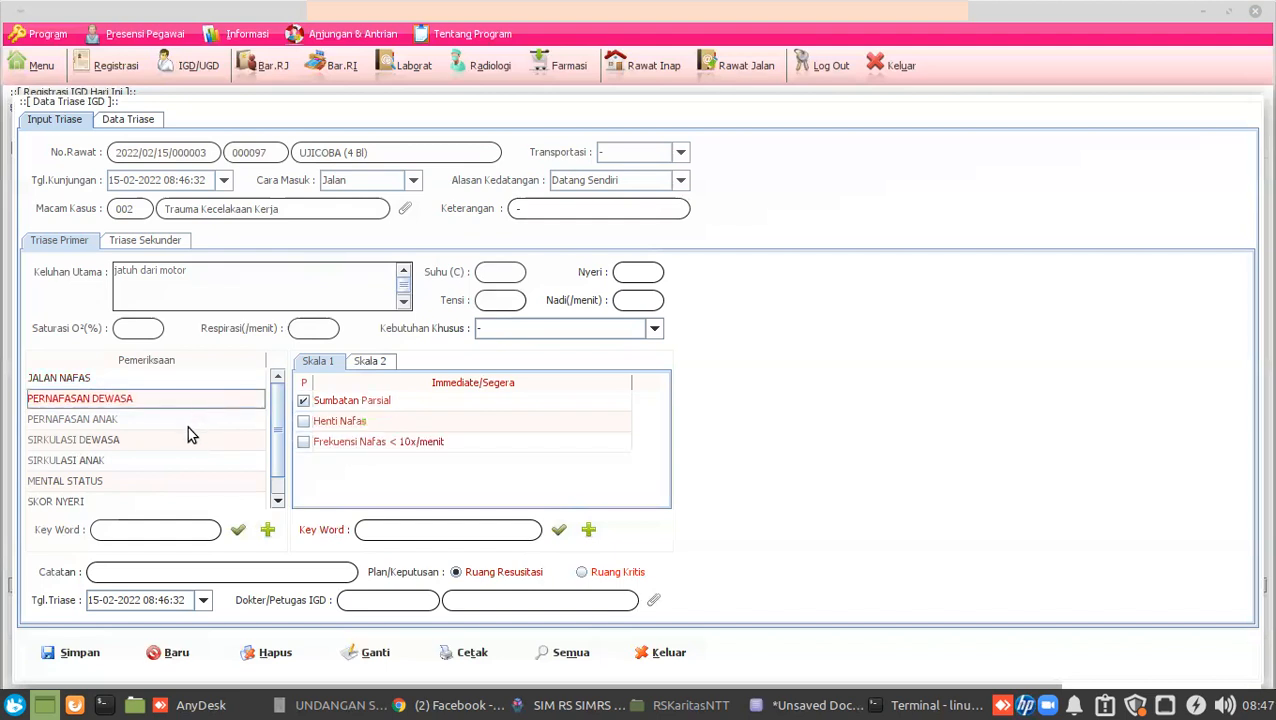
left_click(304, 442)
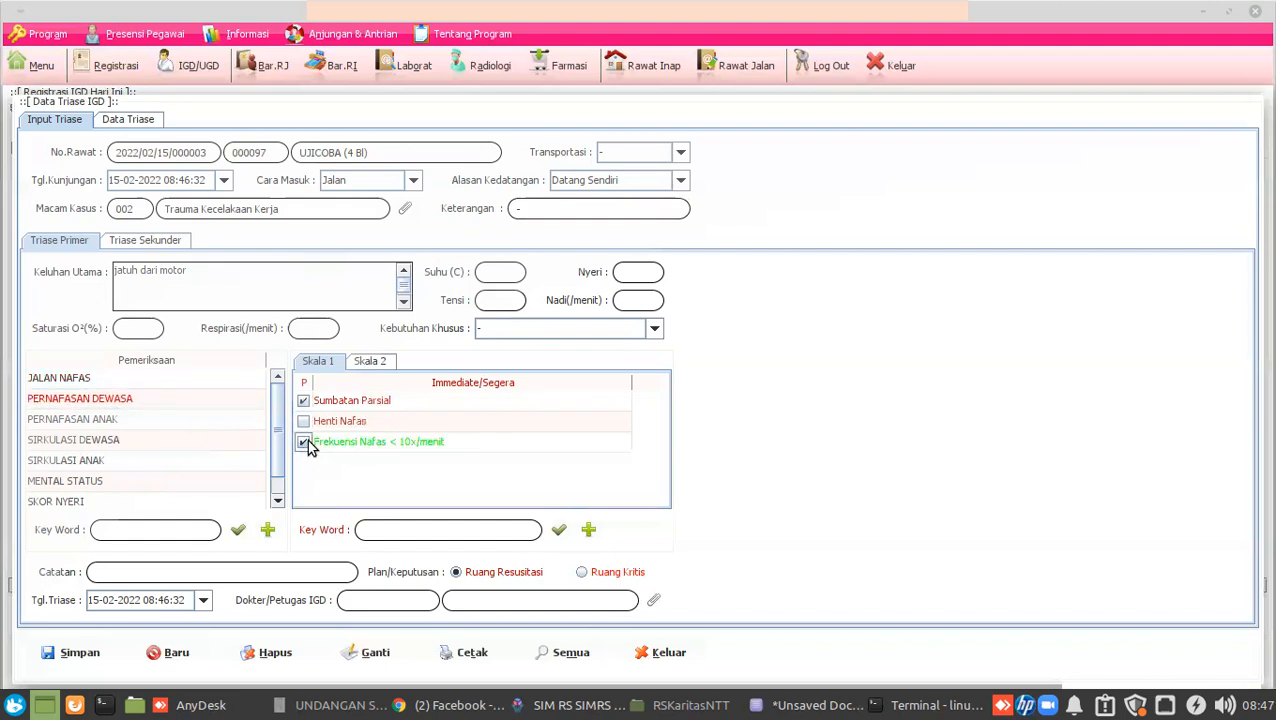
Review SIRKULASI DEWASA findings and begin editing the visit date and time.
left_click(137, 445)
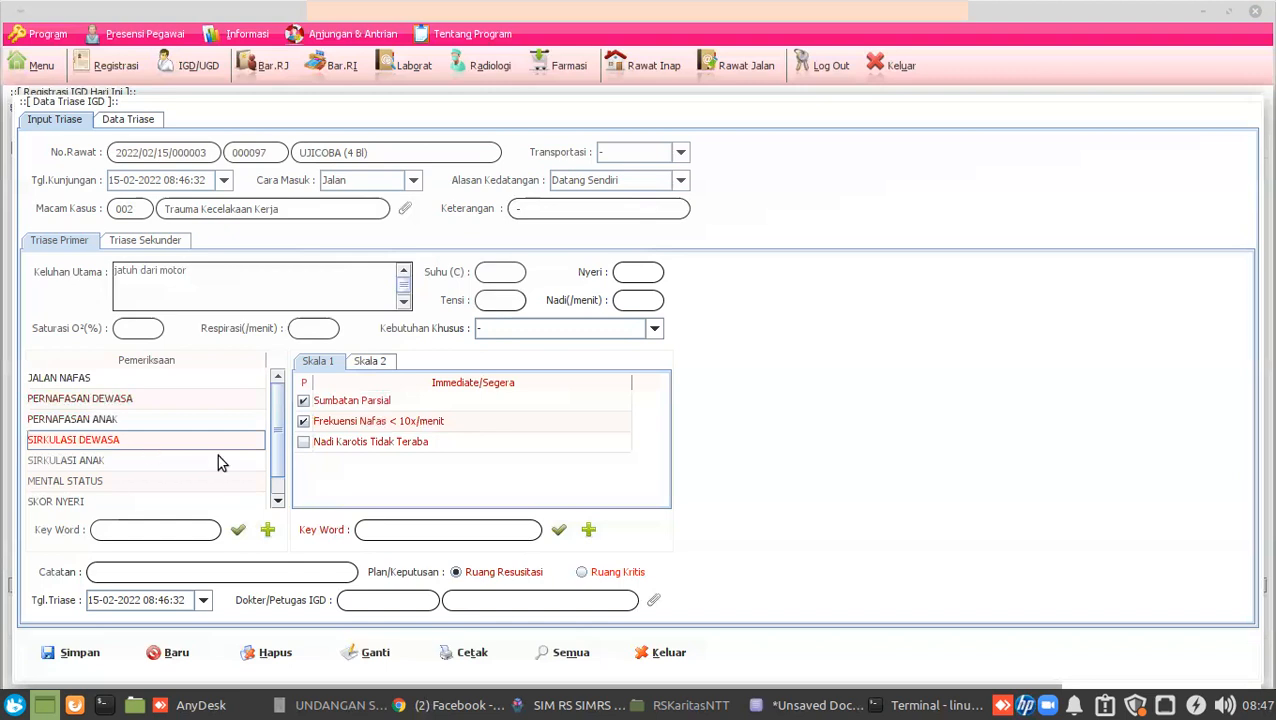
scroll(170, 470, "down", 1)
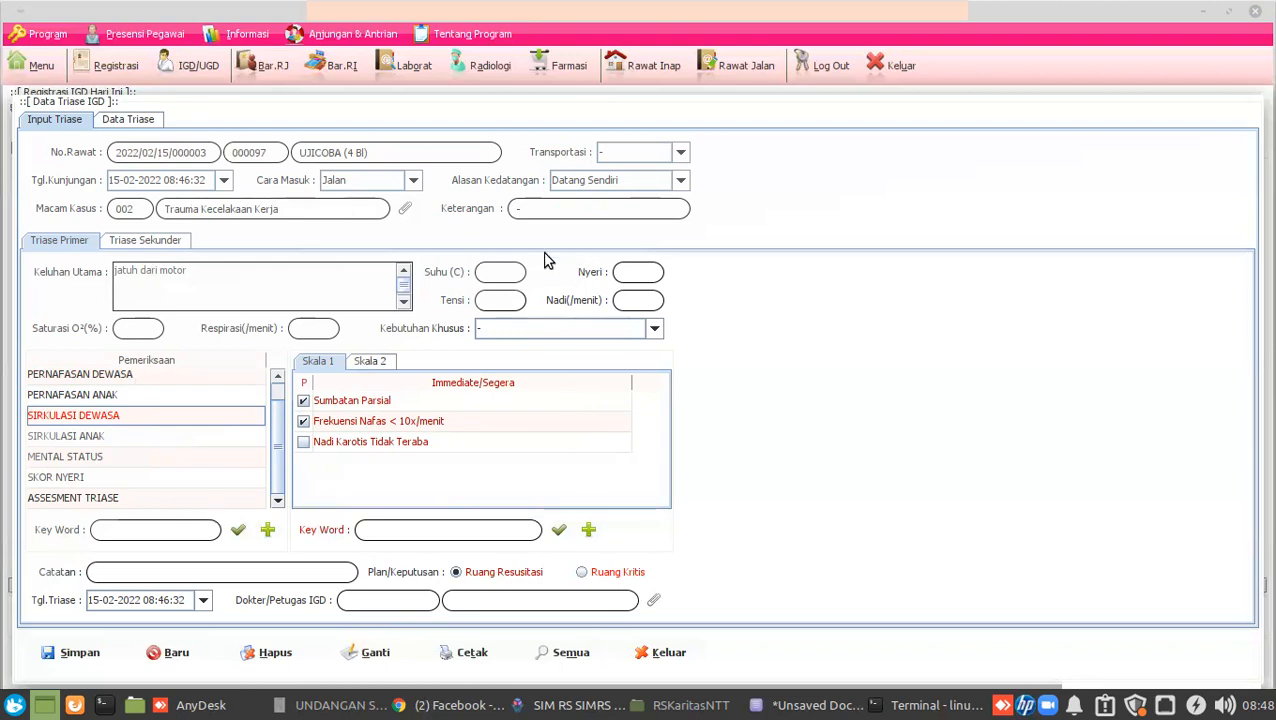
left_click(140, 181)
left_click(172, 181)
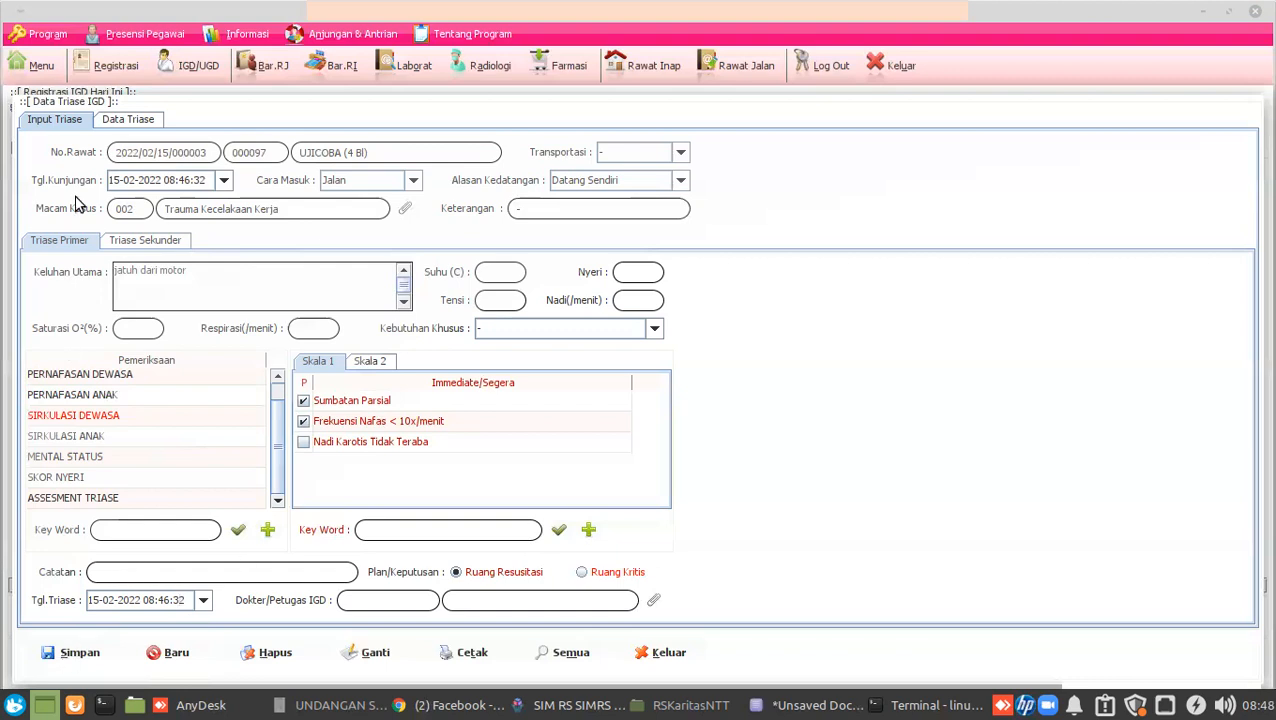
List all saved triage records in Data Triase with an empty Key Word.
left_click(130, 120)
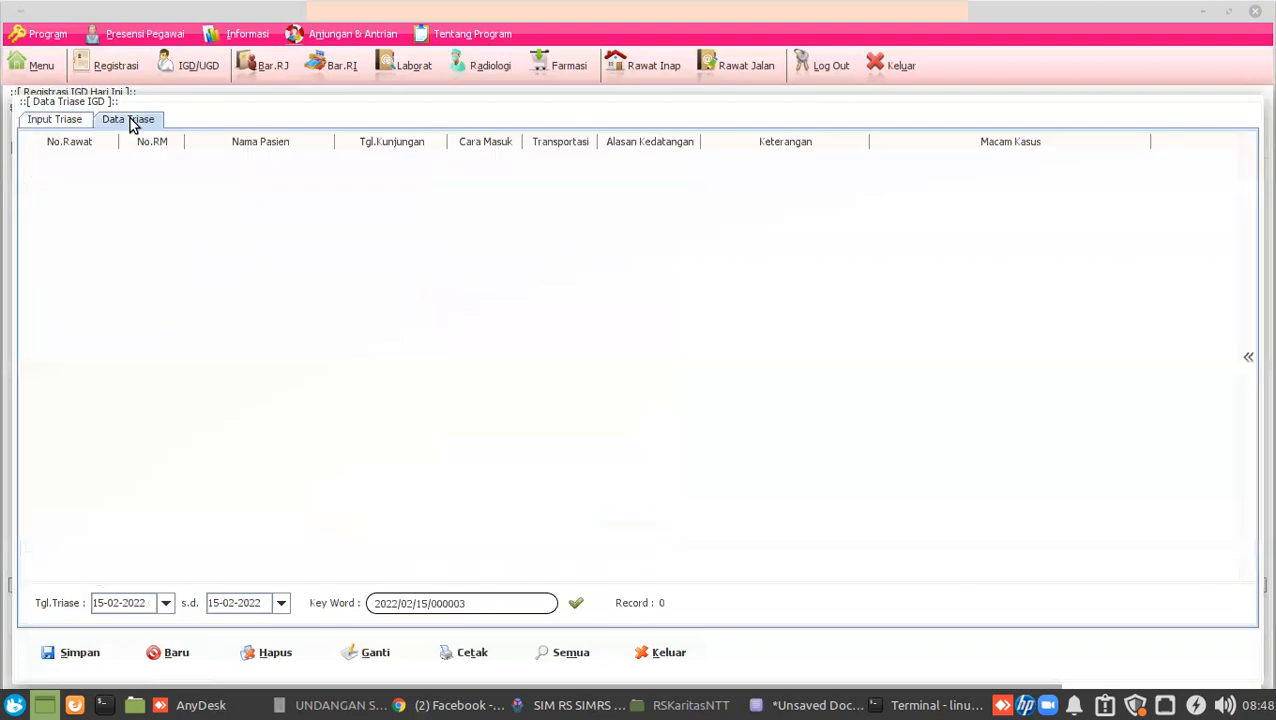
left_click_drag(453, 584, 227, 541)
key("BackSpace")
left_click(576, 603)
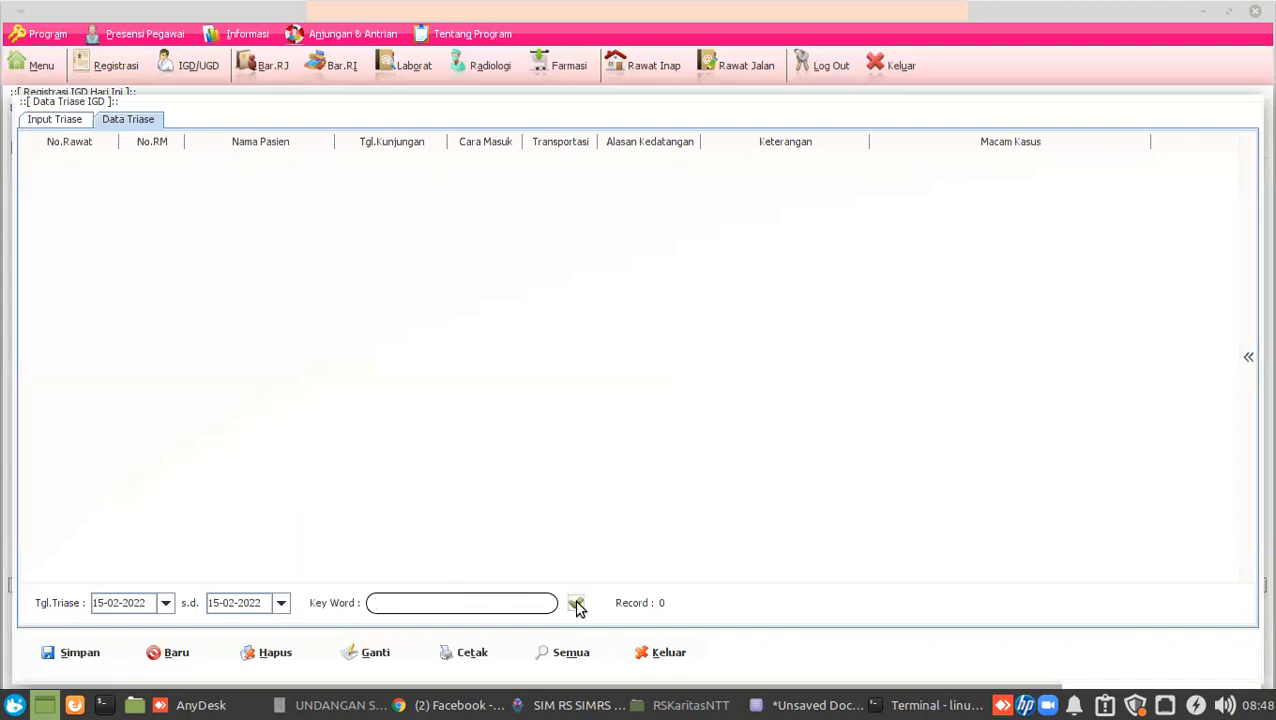
Enter pulse 97 in Nadi on the remote IGD assessment, then return to local SIMRS.
left_click(222, 706)
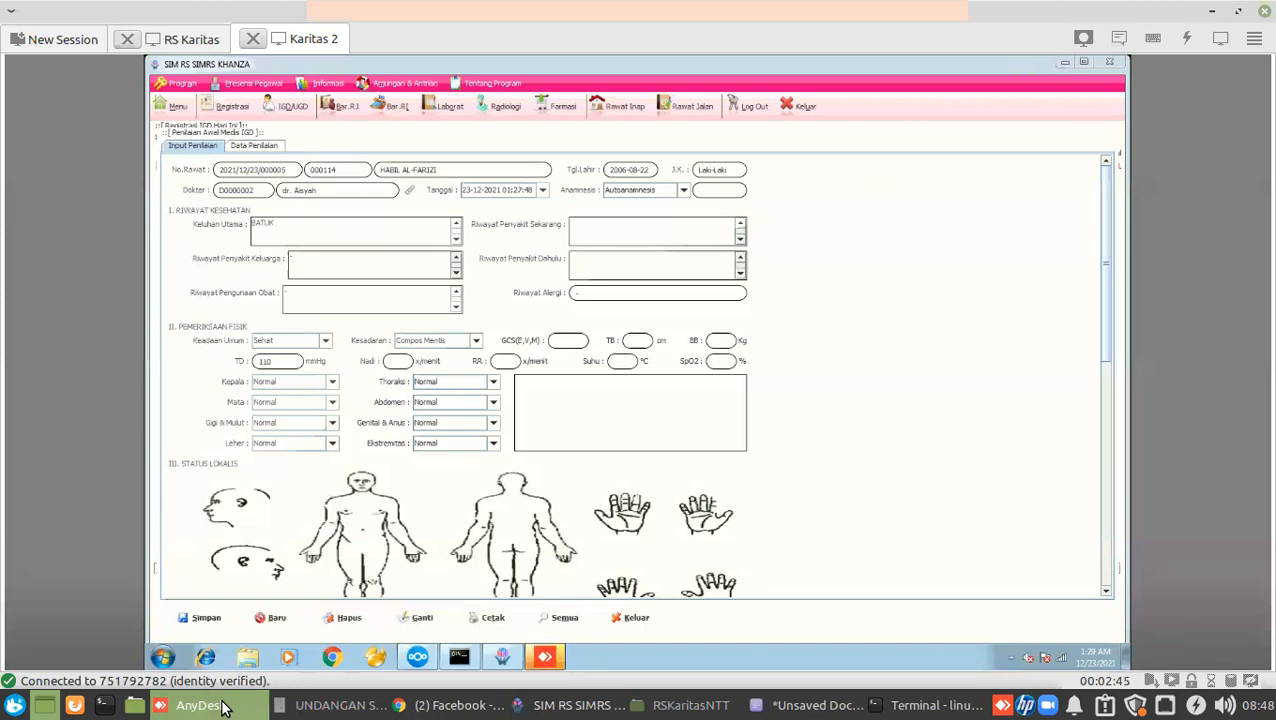
type("97")
left_click(558, 705)
left_click(115, 152)
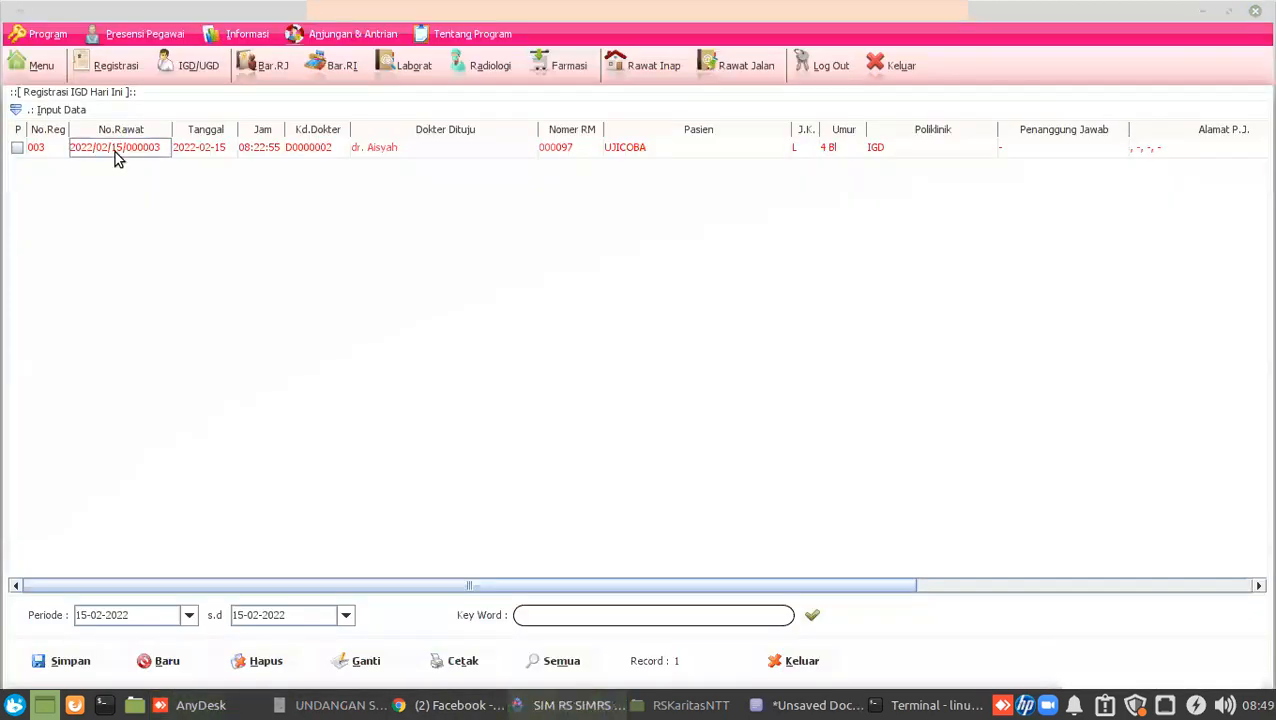
right_click(115, 152)
mouse_move(305, 170)
mouse_move(467, 166)
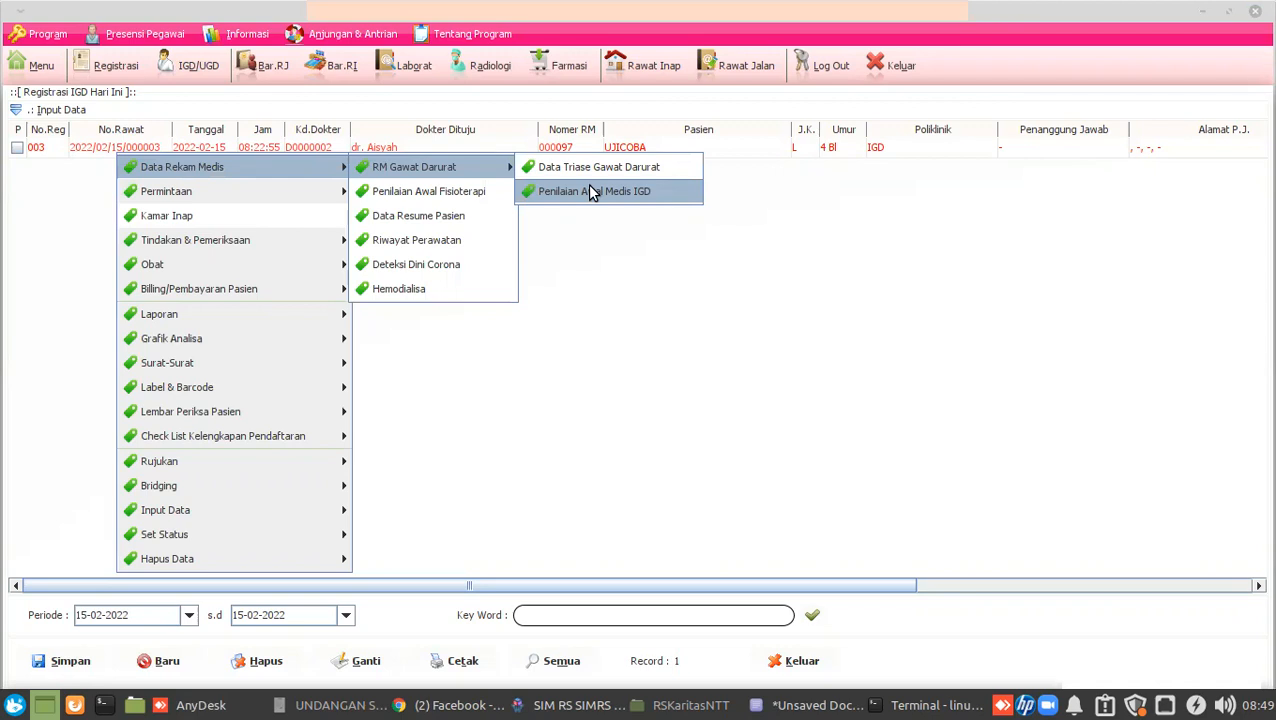
left_click(593, 191)
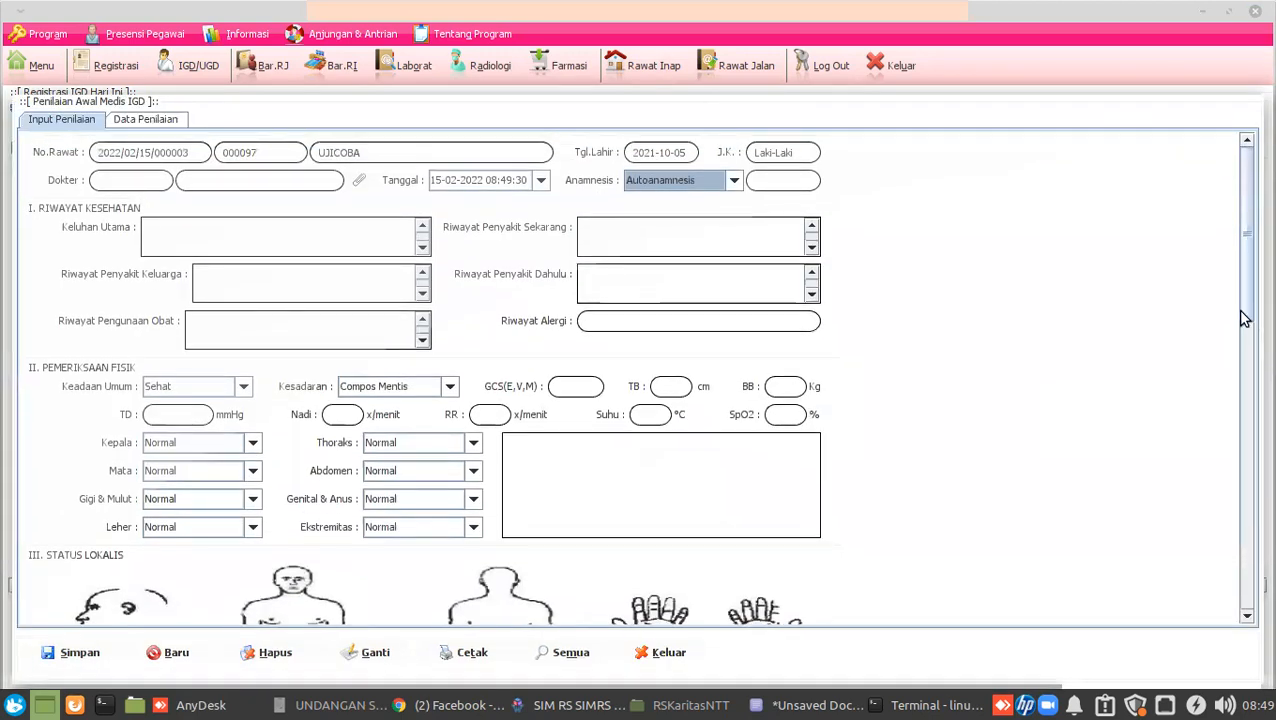
left_click(116, 180)
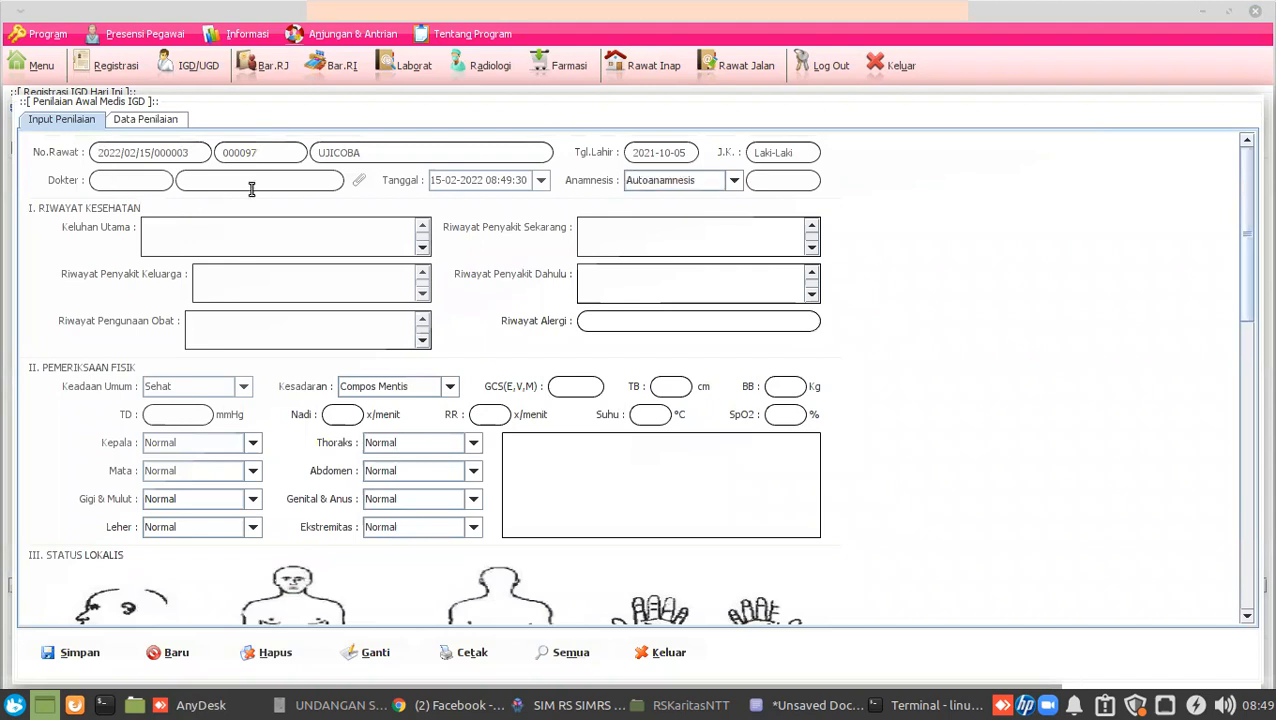
scroll(663, 414, "down", 1)
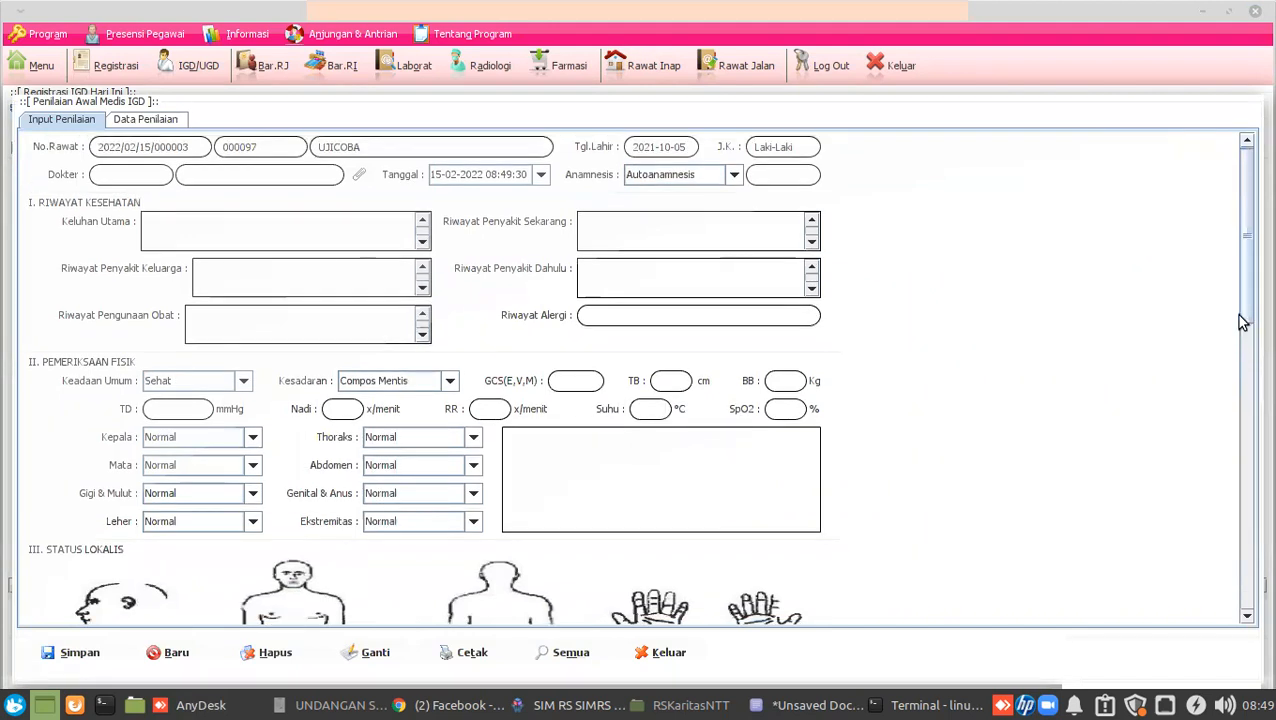
left_click_drag(1240, 298, 1245, 234)
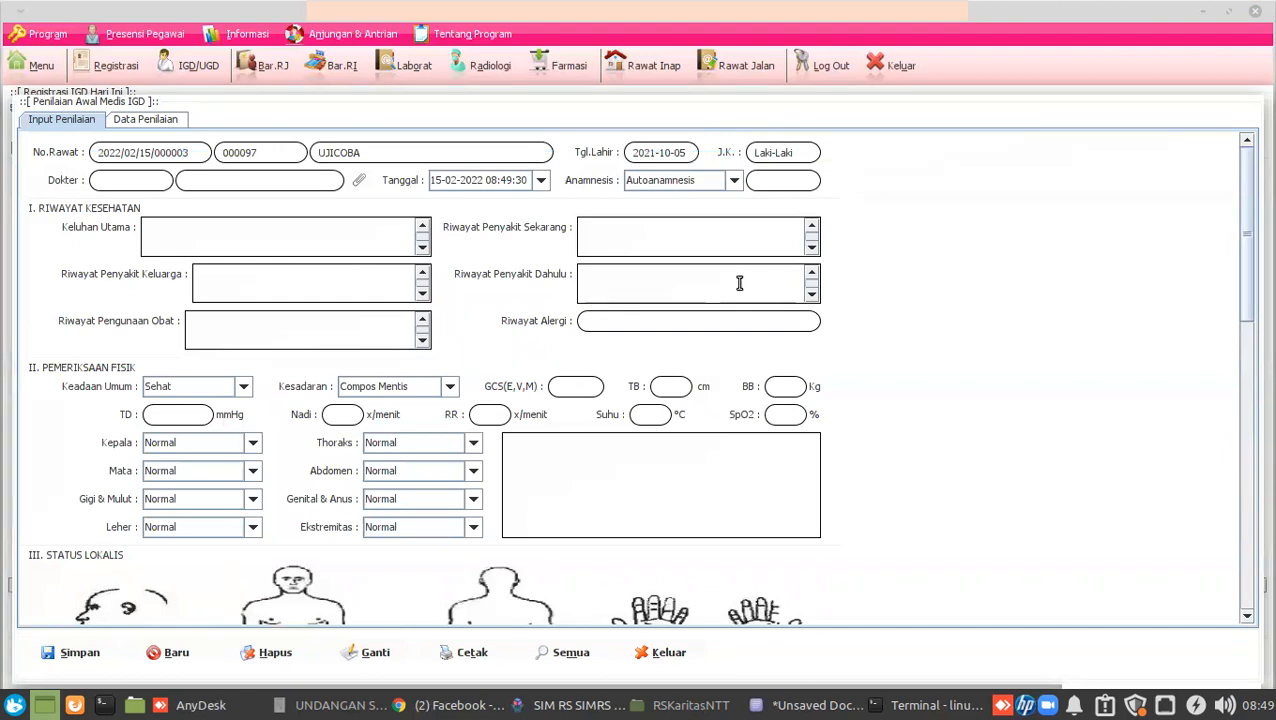
left_click(660, 655)
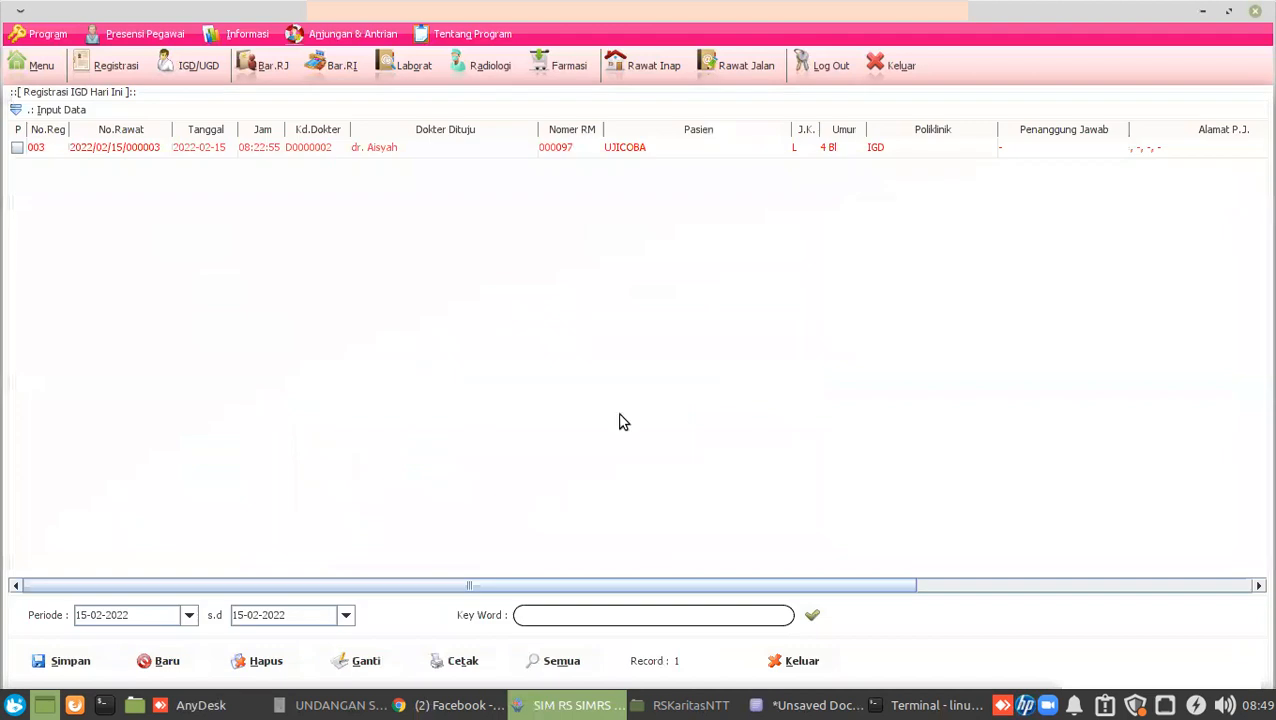
Reopen Penilaian Awal Medis IGD for the test patient, then bring up the Karitas 2 session.
left_click(371, 152)
right_click(371, 152)
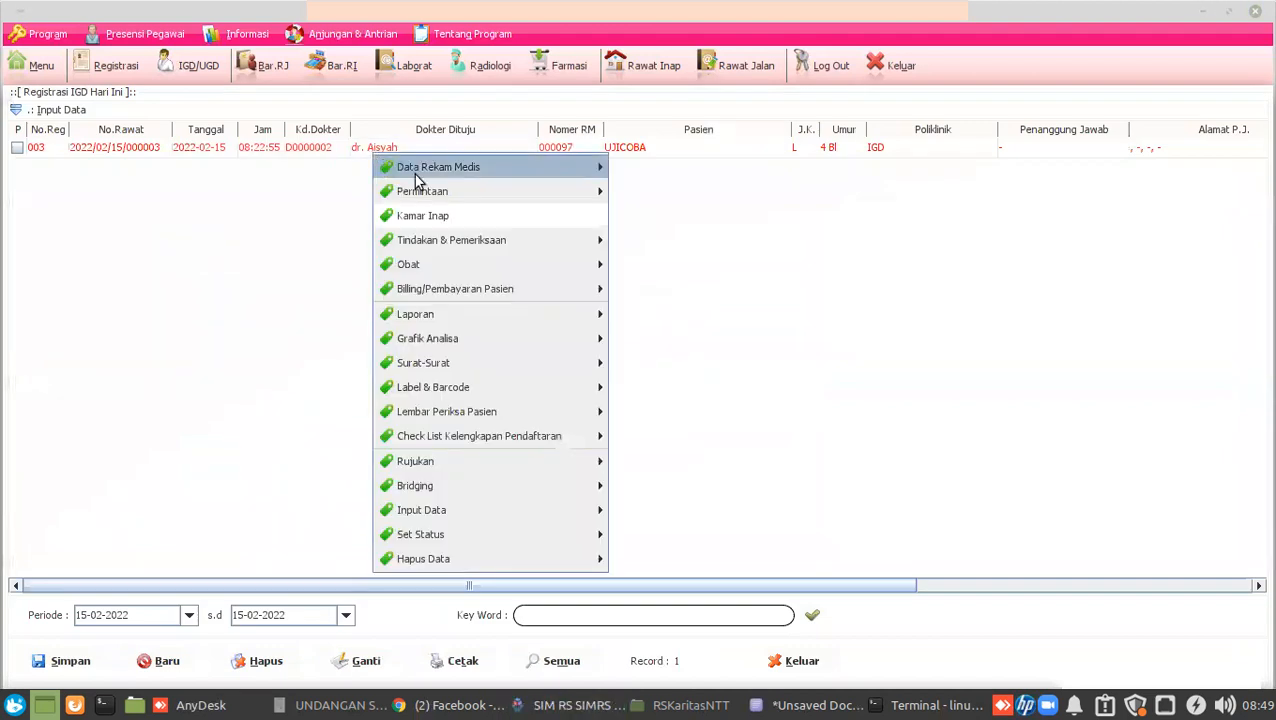
mouse_move(678, 178)
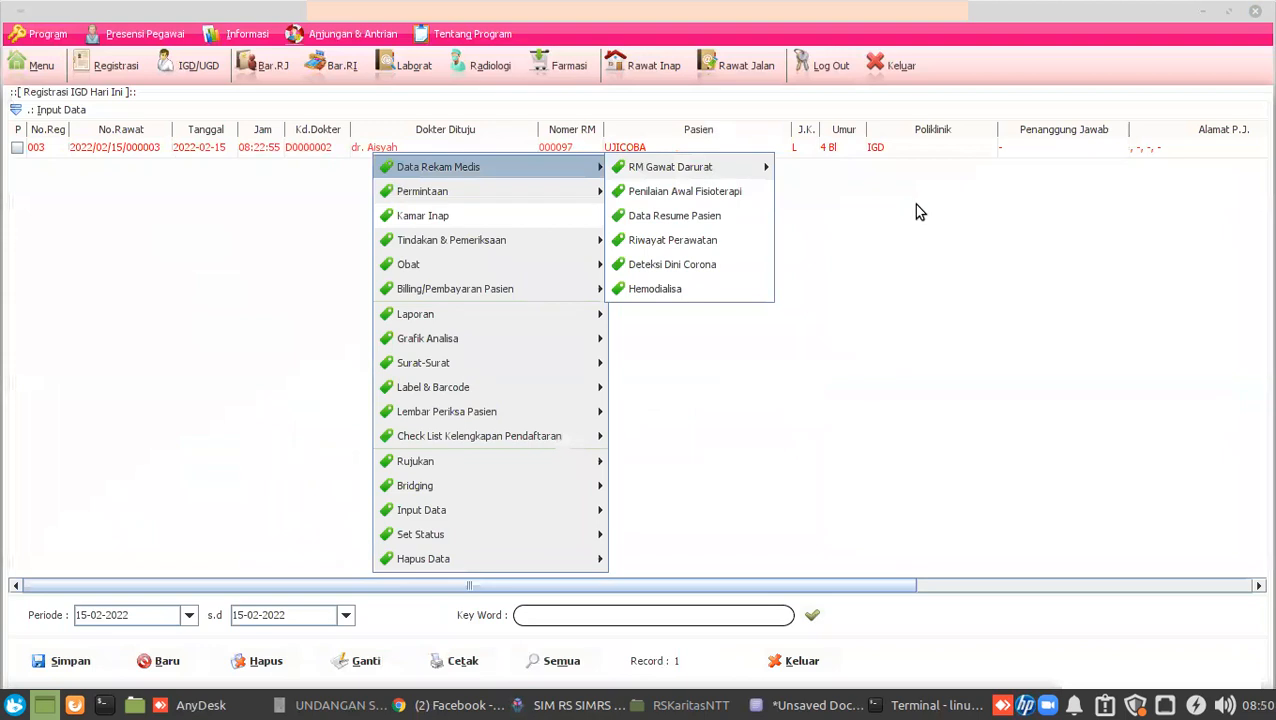
left_click(824, 191)
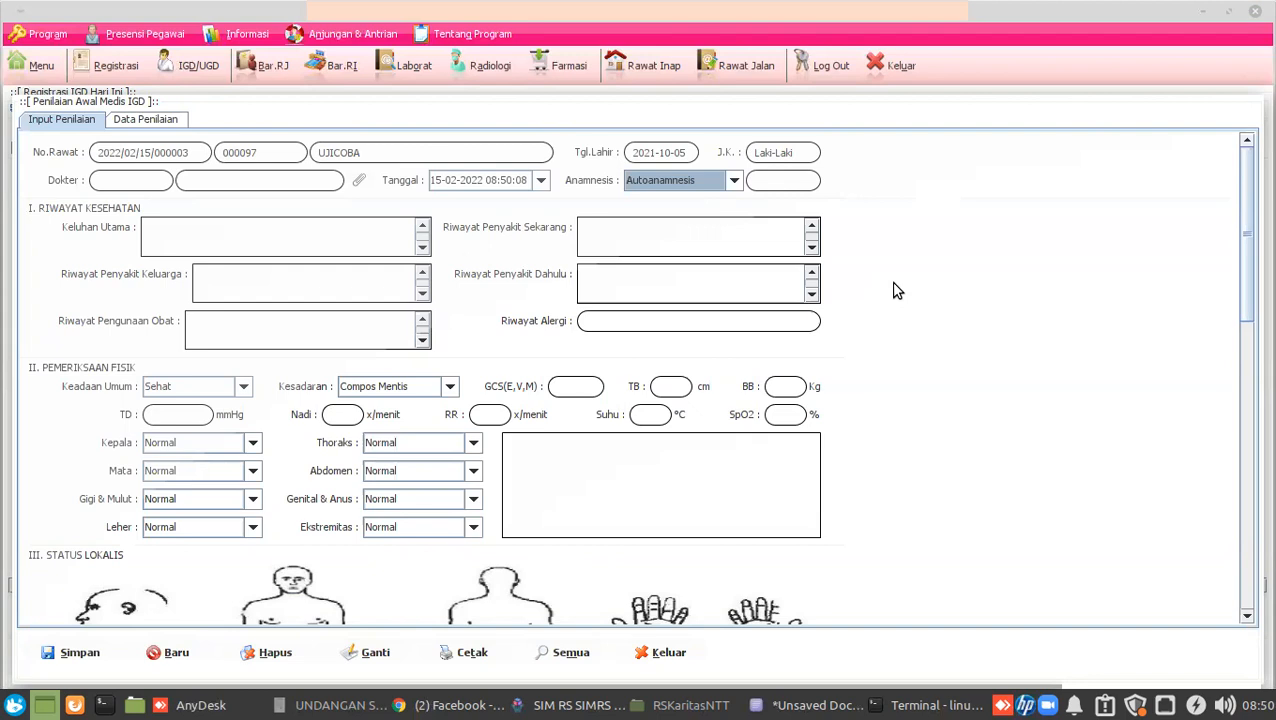
left_click(205, 705)
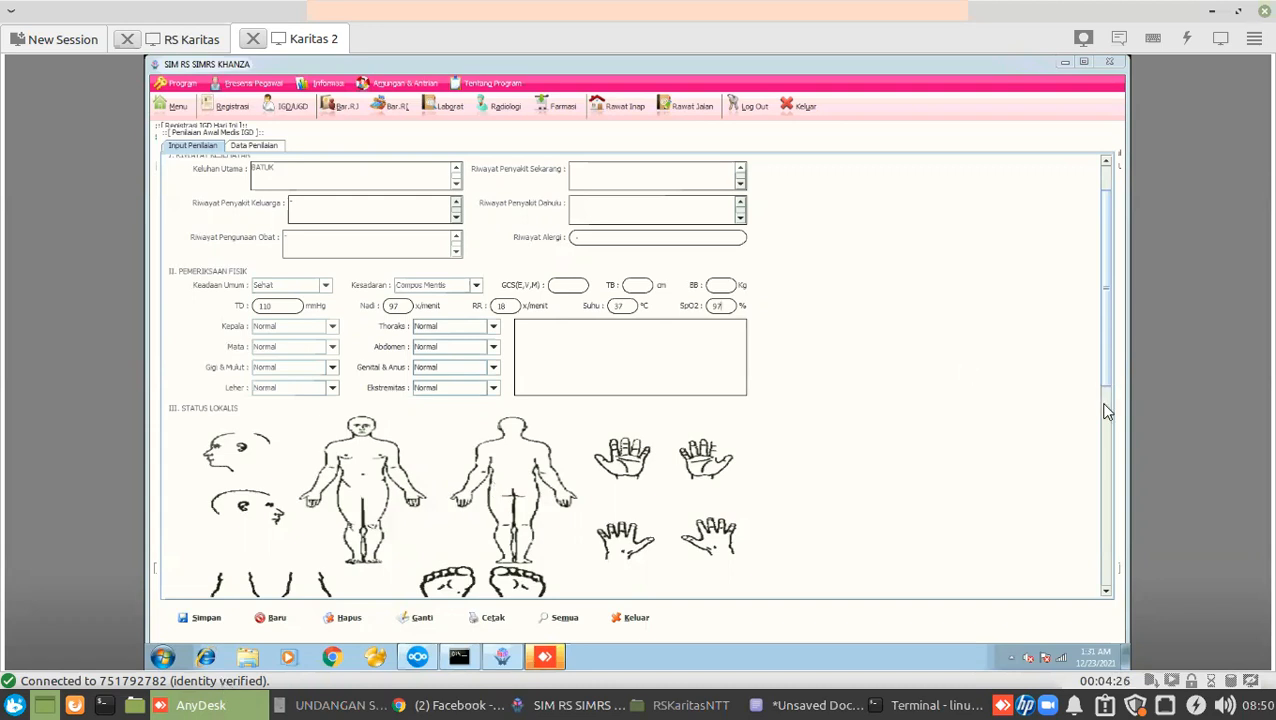
Scroll the Karitas 2 assessment form down to Diagnosis and Tatalaksana, then move to the RS Karitas session.
scroll(1107, 411, "down", 5)
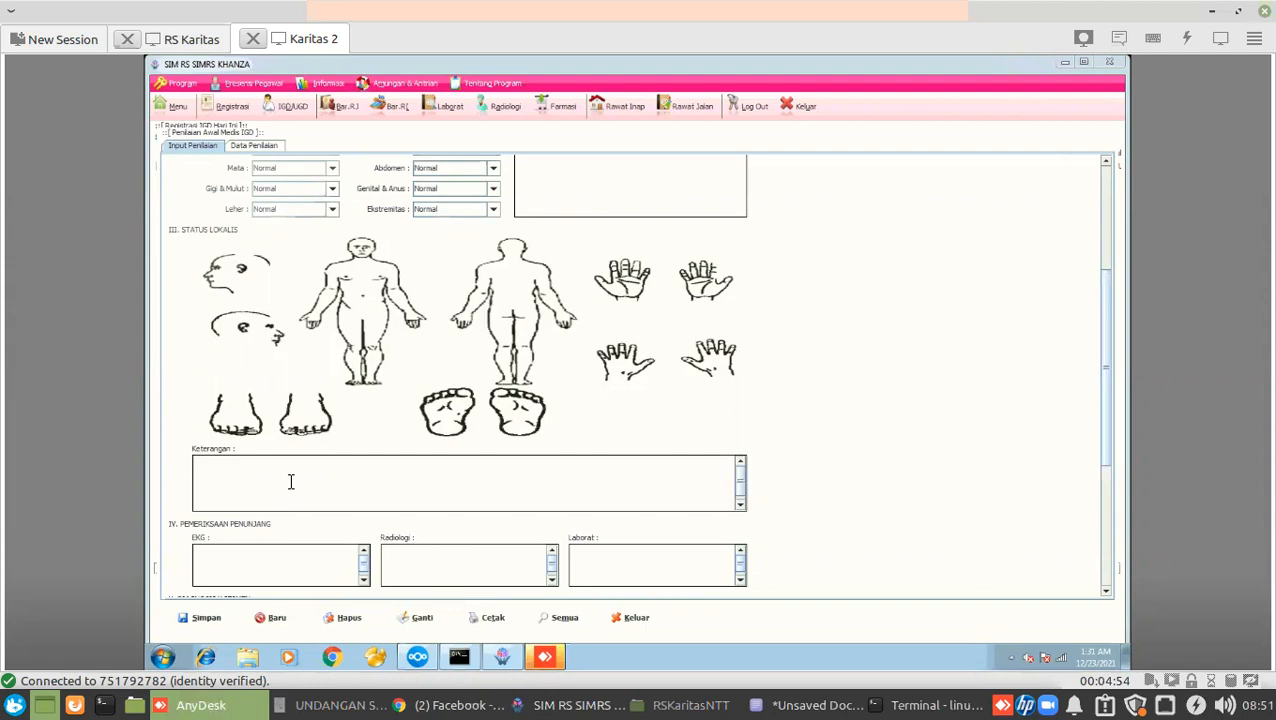
left_click_drag(1108, 446, 1108, 529)
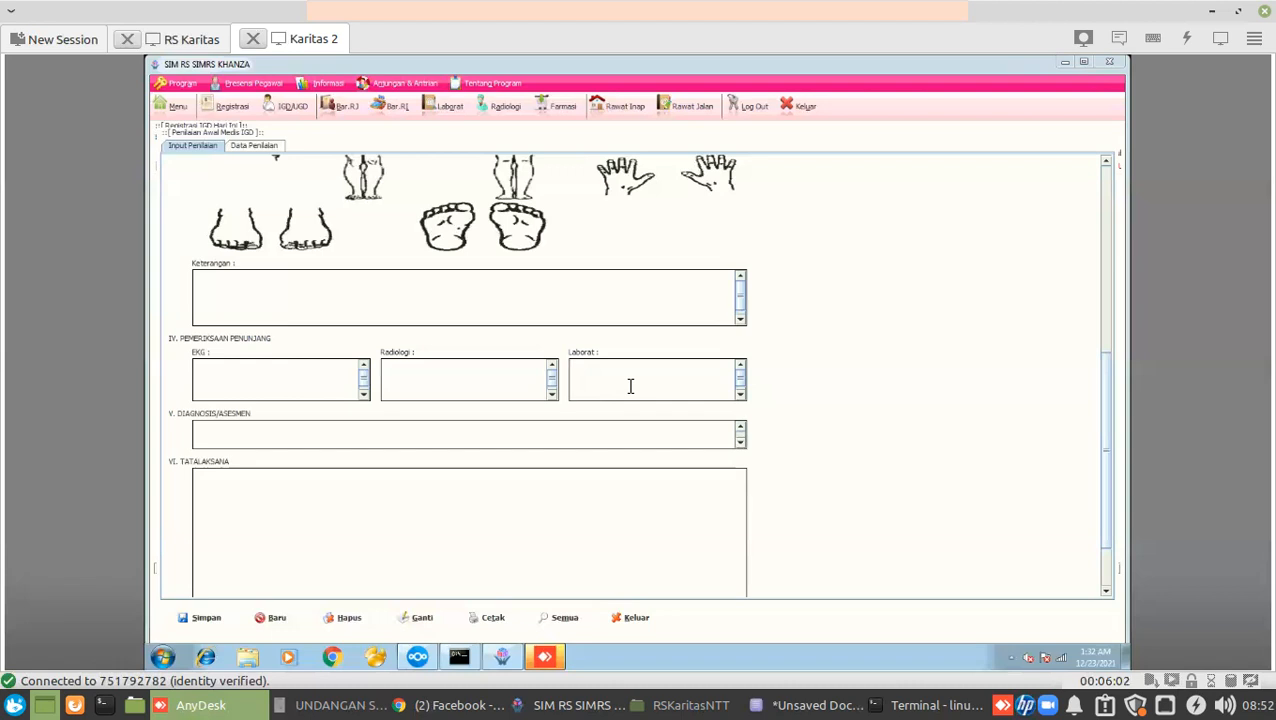
left_click(171, 42)
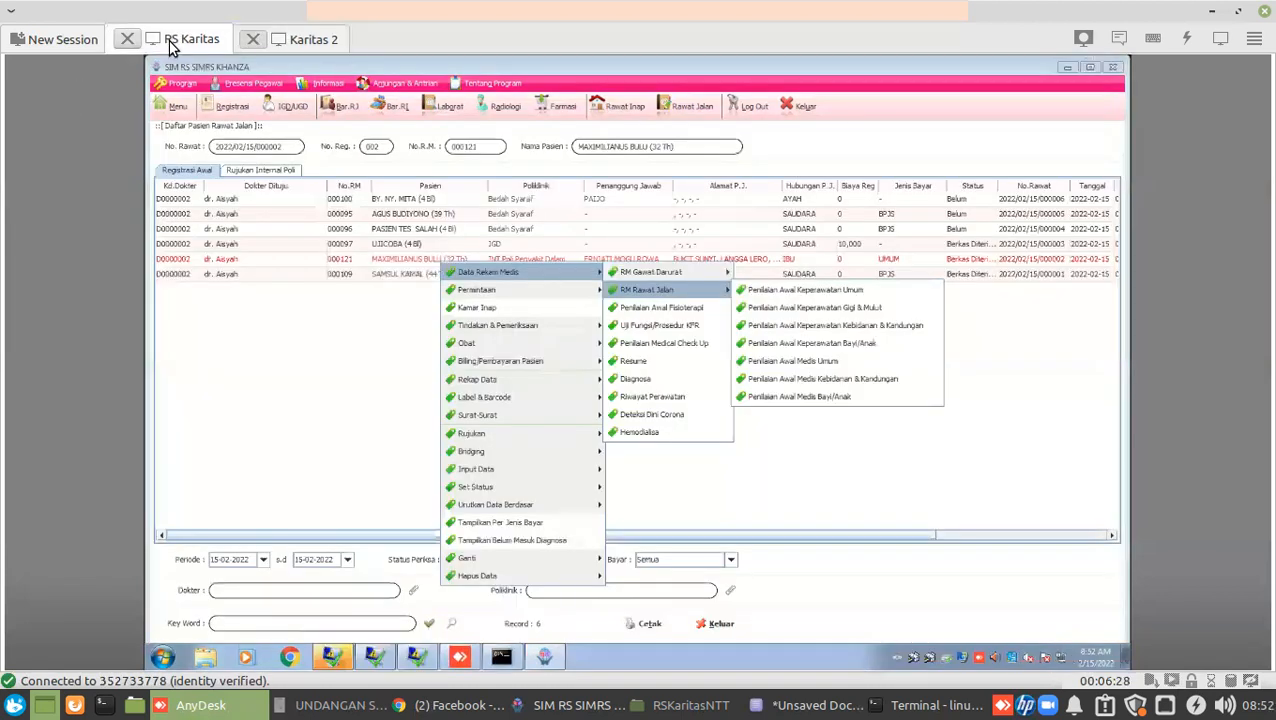
Connect to the RS Karitas 3 computer from AnyDesk's recent sessions list.
left_click(290, 42)
left_click(76, 42)
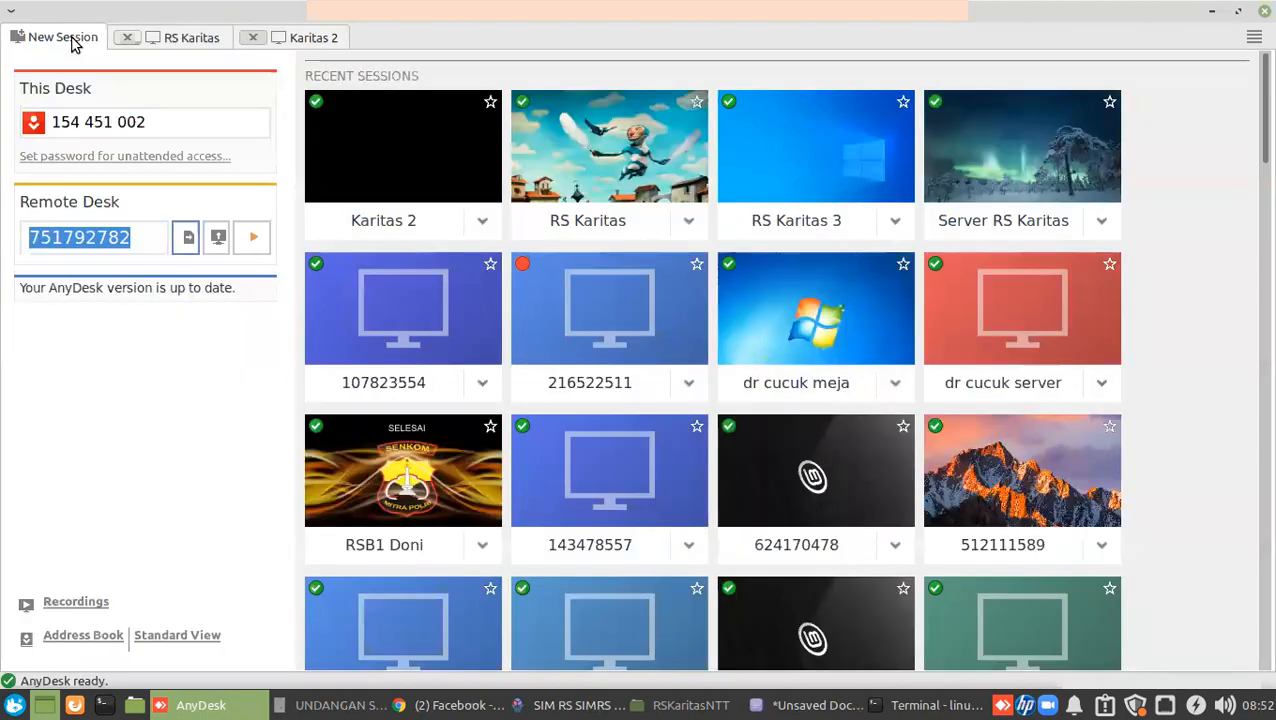
left_click(895, 221)
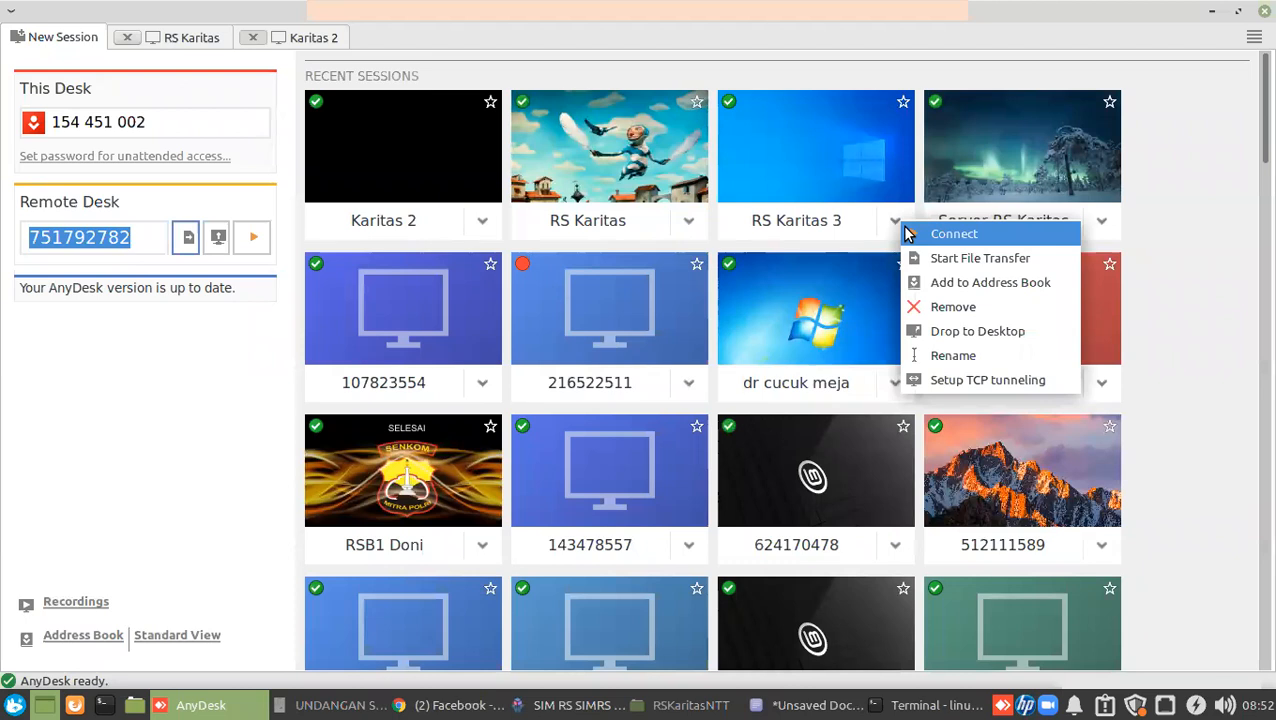
left_click(905, 230)
Go to the RS Karitas 3 session and close its remote IGD registration list with Keluar.
left_click(168, 40)
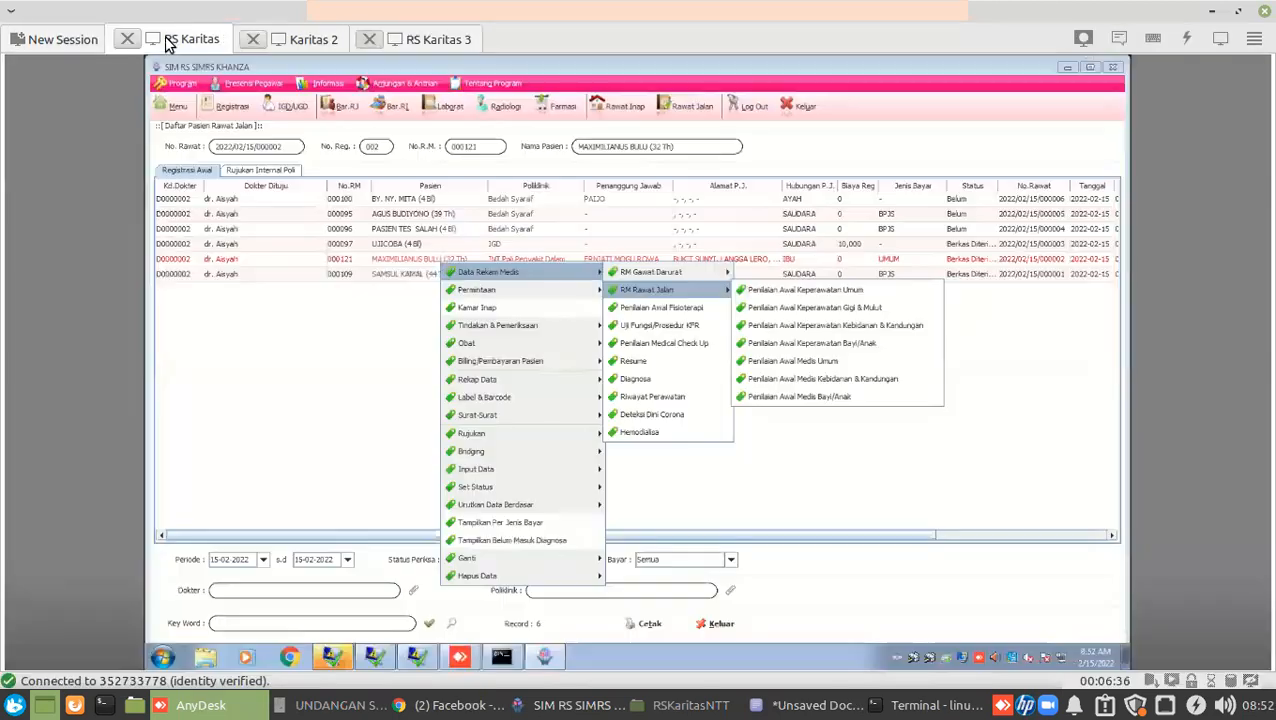
left_click(296, 41)
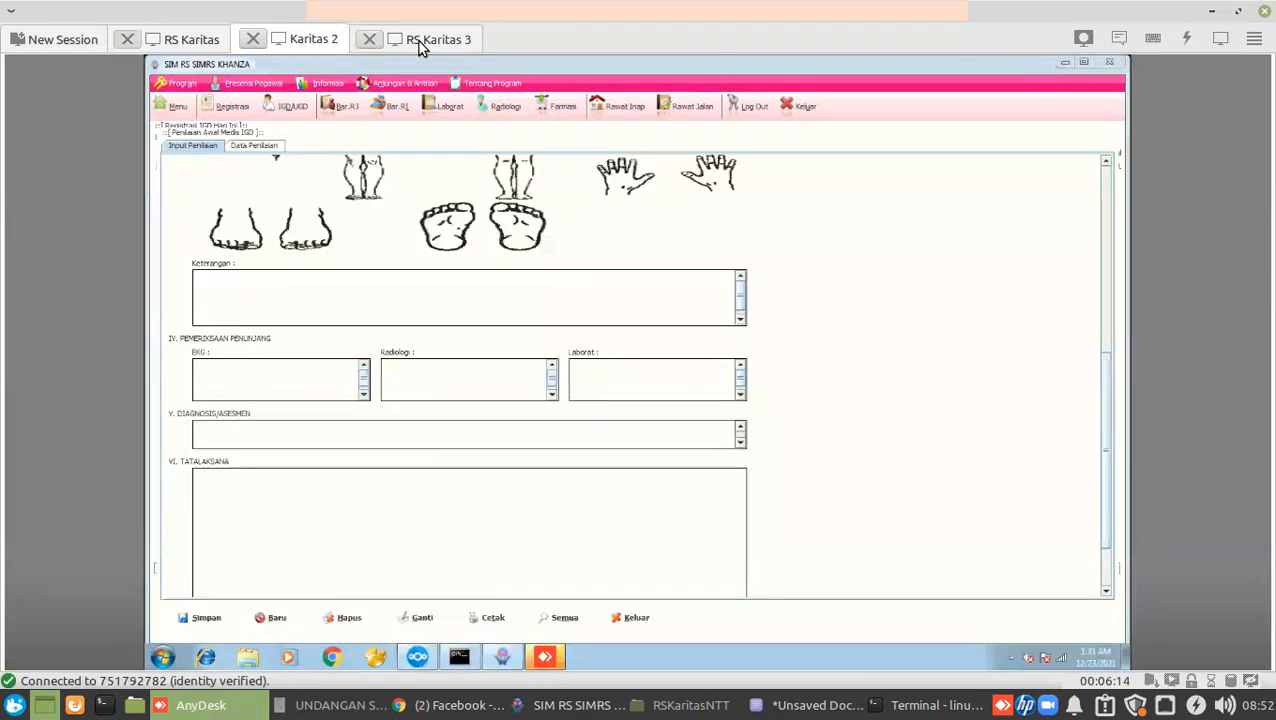
left_click(417, 40)
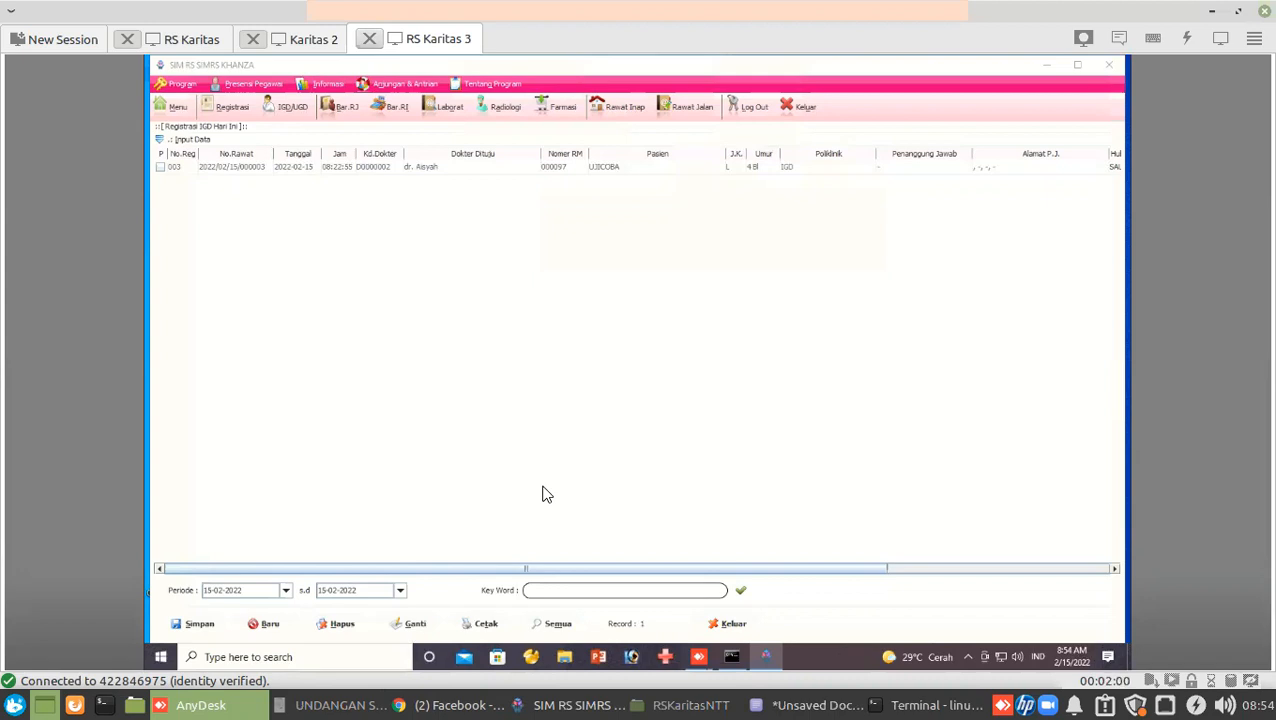
left_click(729, 622)
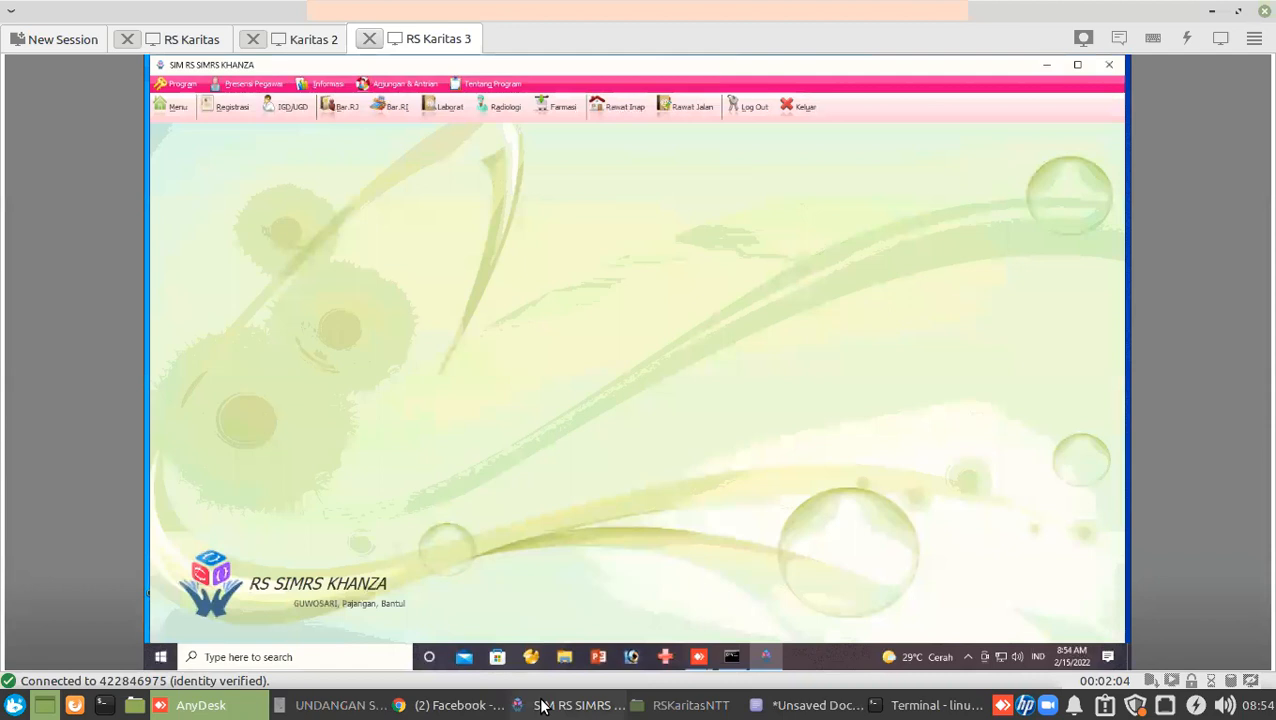
In local SIMRS Khanza, leave the IGD registration list and open Daftar Pasien Rawat Jalan.
left_click(541, 706)
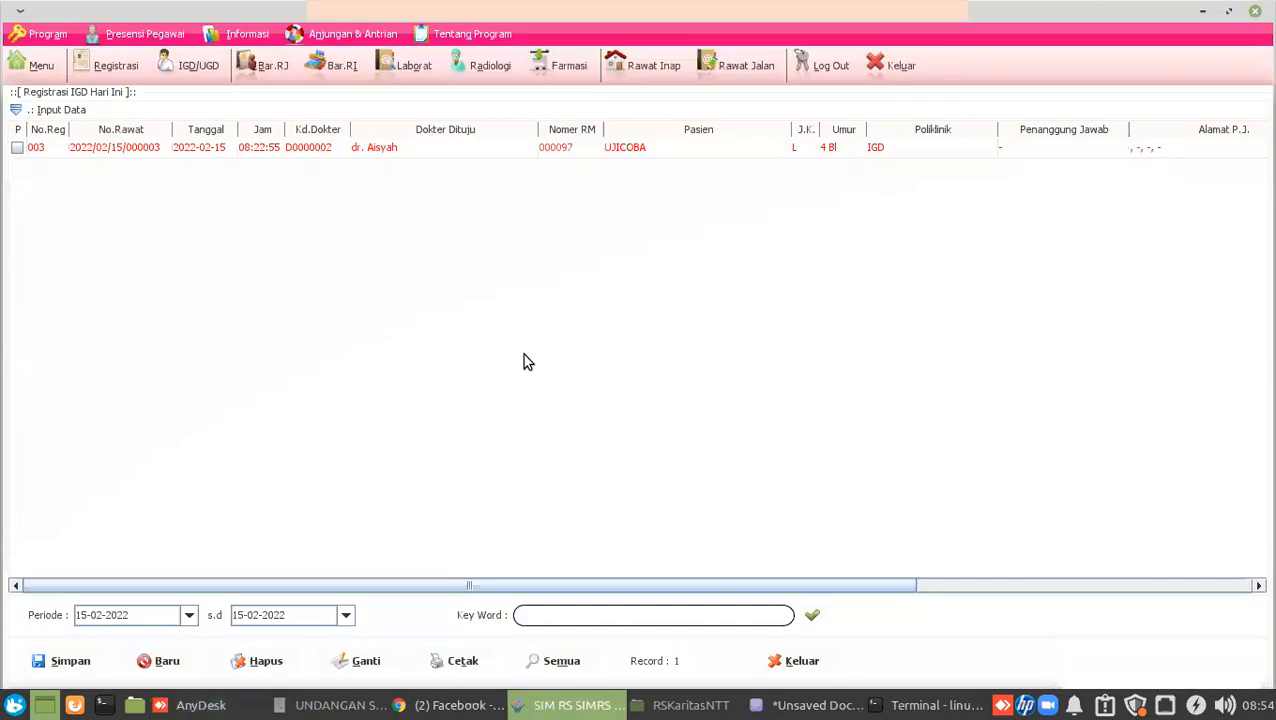
left_click(351, 245)
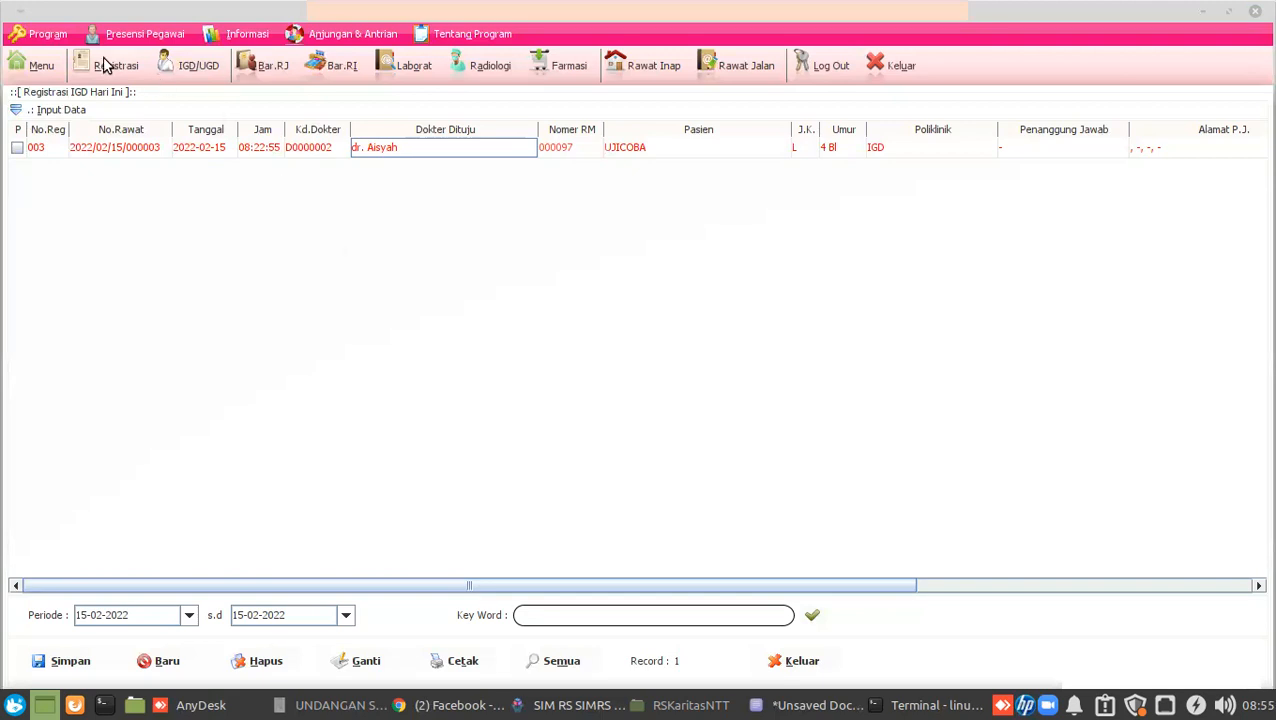
left_click(741, 68)
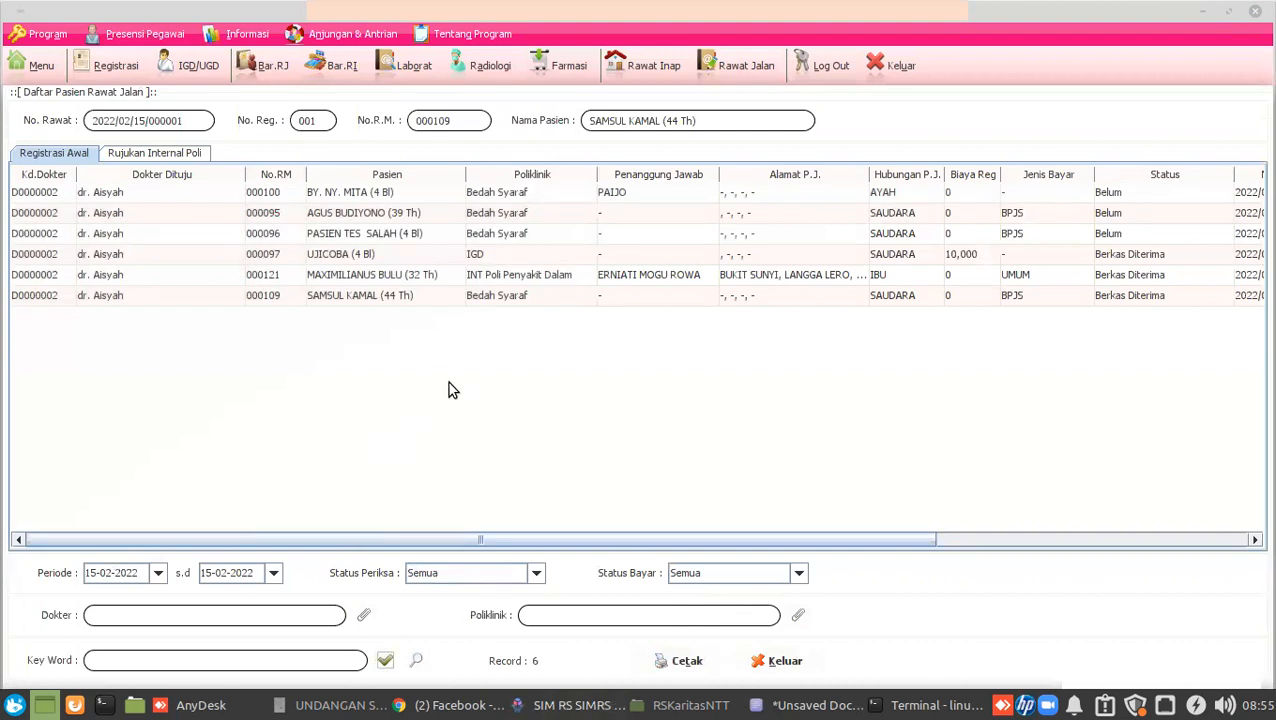
Select the last outpatient row, the 44-year-old Bedah Syaraf BPJS patient.
left_click(51, 297)
left_click(370, 300)
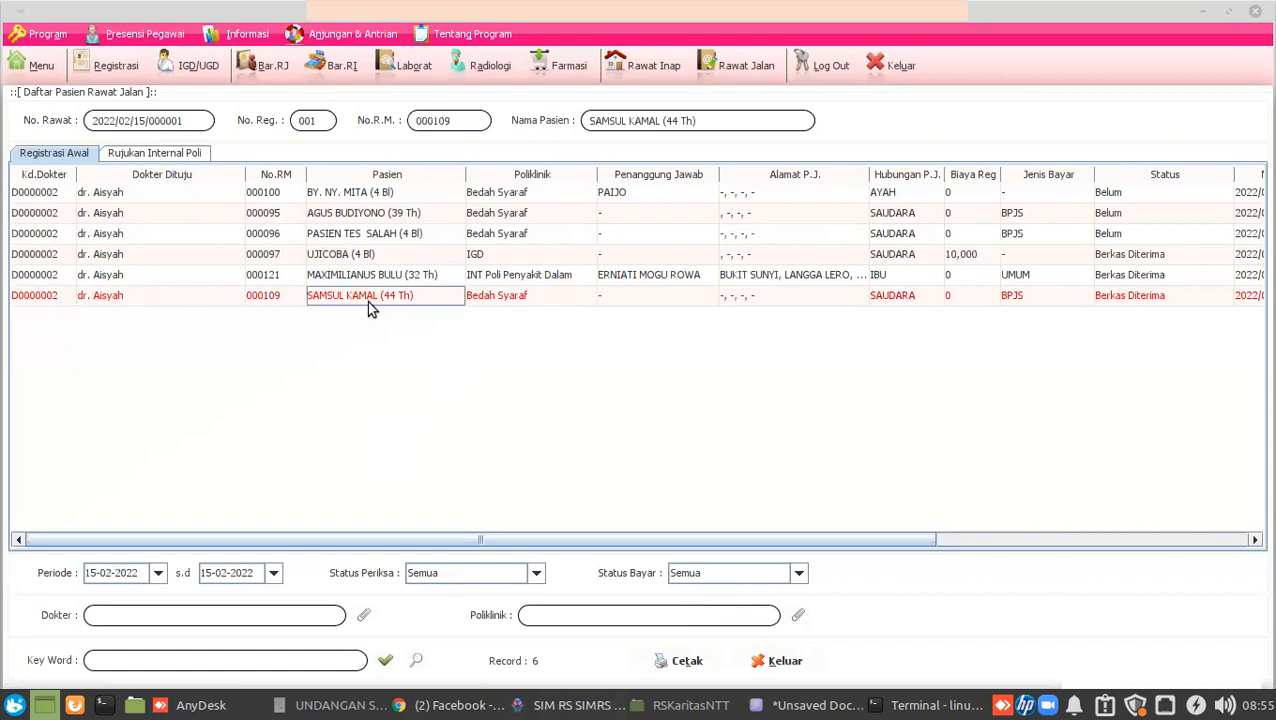
left_click(41, 300)
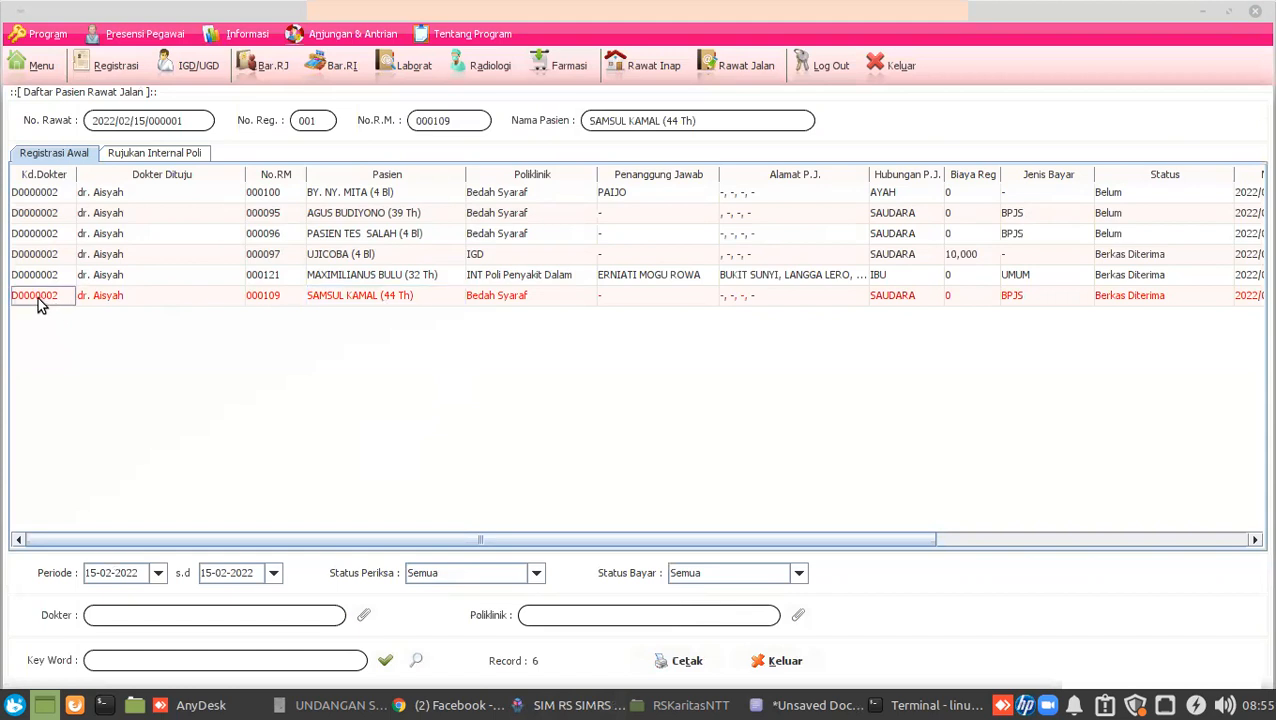
Open Perawatan/Tindakan Rawat Jalan for this patient at the Pemeriksaan examination form.
double_click(41, 300)
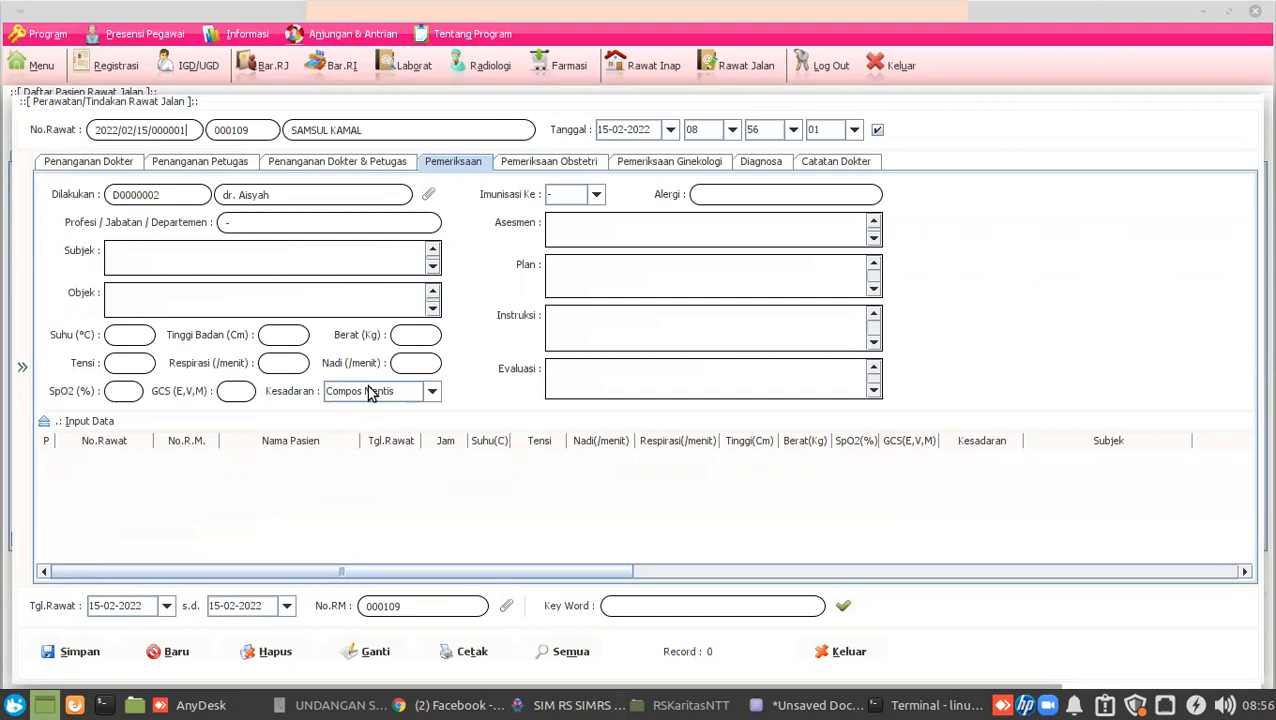
left_click(167, 287)
Enter complaint 'Panas batuk pilek' in Subjek and 'Ronki basah (+/+' in Objek.
left_click(169, 260)
type("Panas batuk pilek")
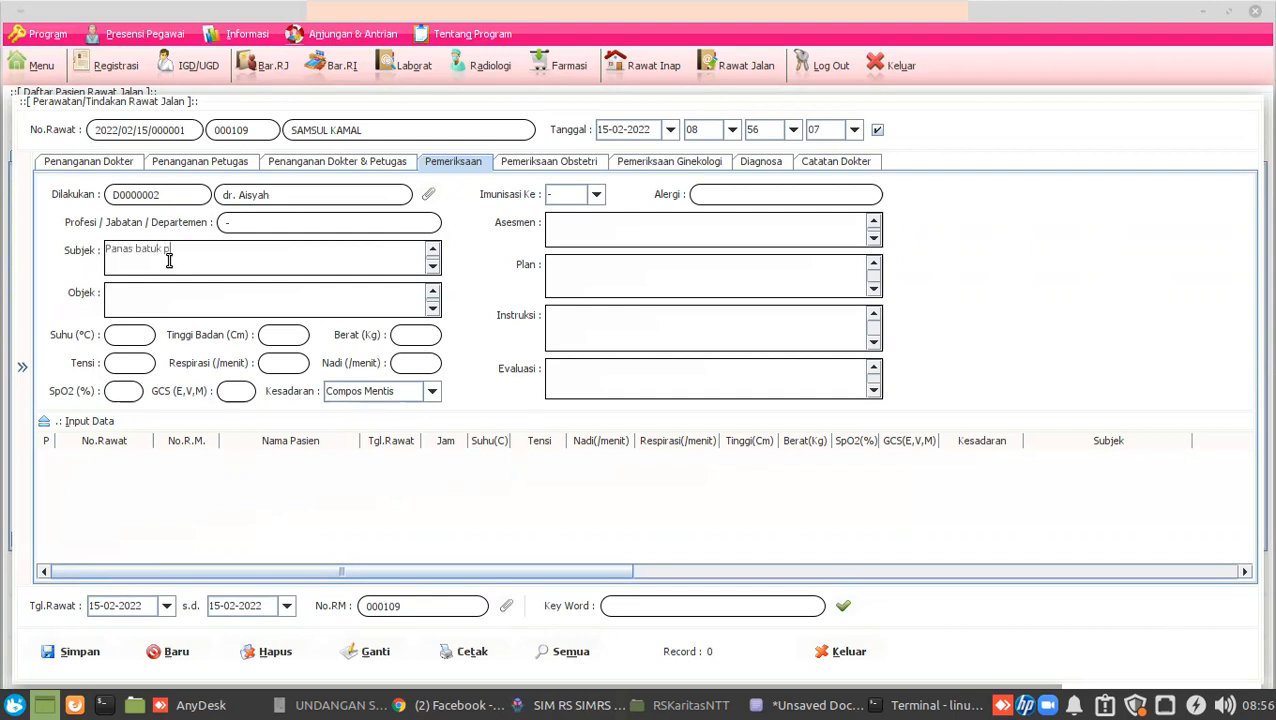
left_click(174, 303)
type("Ron")
key("BackSpace")
key("BackSpace")
type("onki basah (+/+")
Record temperature 37,8, blood pressure 120/80, height 165 and weight 60.
left_click(148, 335)
type("37,8")
left_click(148, 363)
type("120/890")
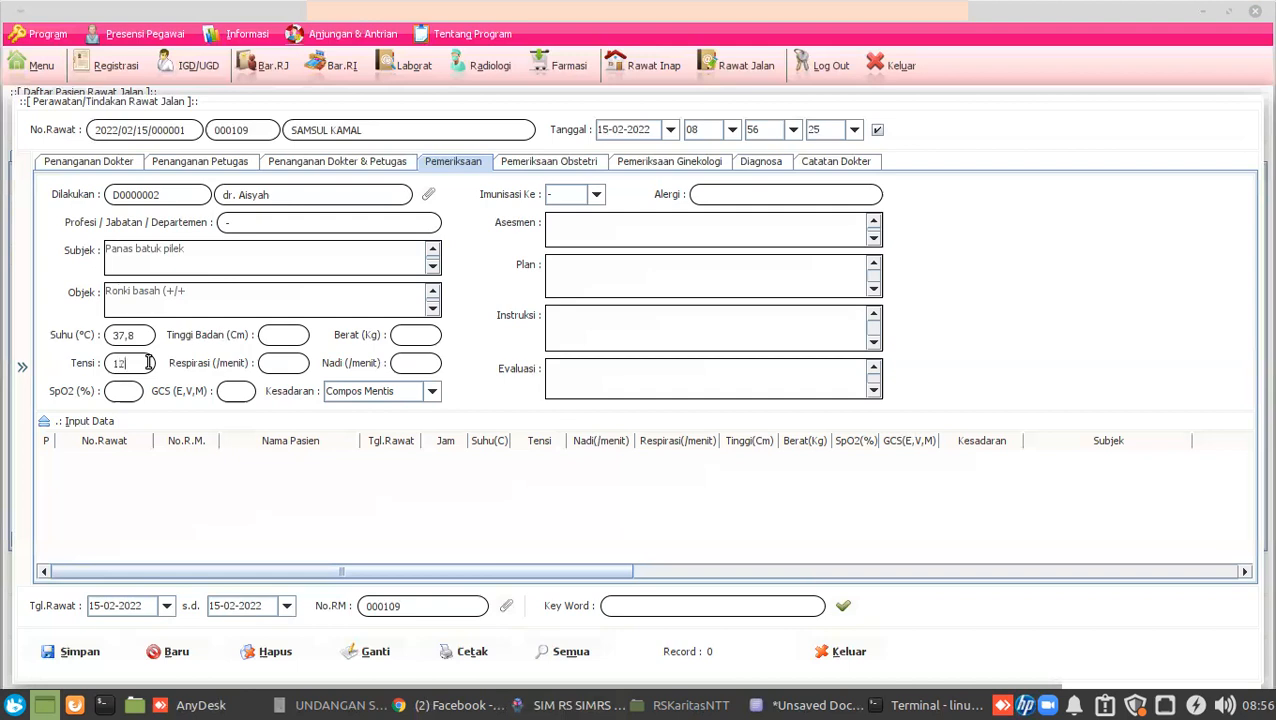
key("BackSpace")
key("BackSpace")
type("0")
left_click(262, 336)
type("165")
left_click(421, 338)
type("60")
Record respiration 20, pulse 80, SpO2 95, GCS 4,5,6 and Compos Mentis consciousness.
left_click(300, 365)
type("20")
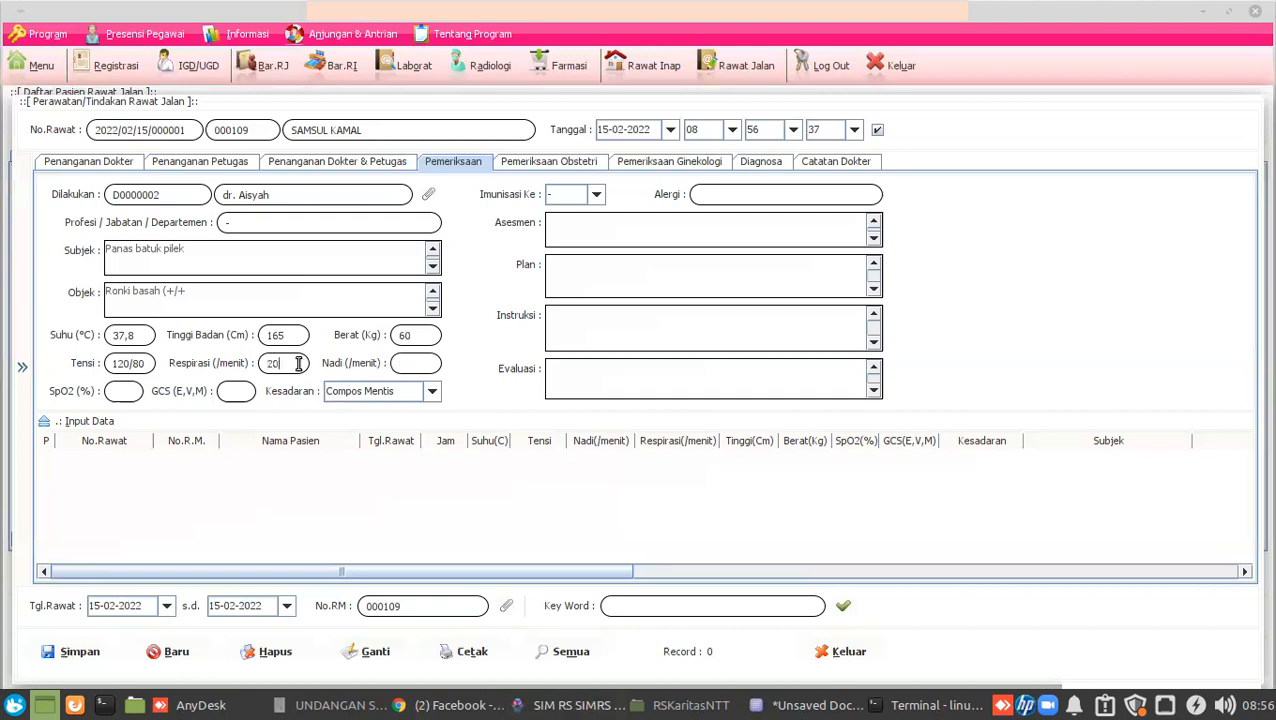
left_click(428, 363)
type("80")
left_click(133, 385)
type("9")
type("5")
left_click(222, 388)
type("4,5,6")
left_click(397, 393)
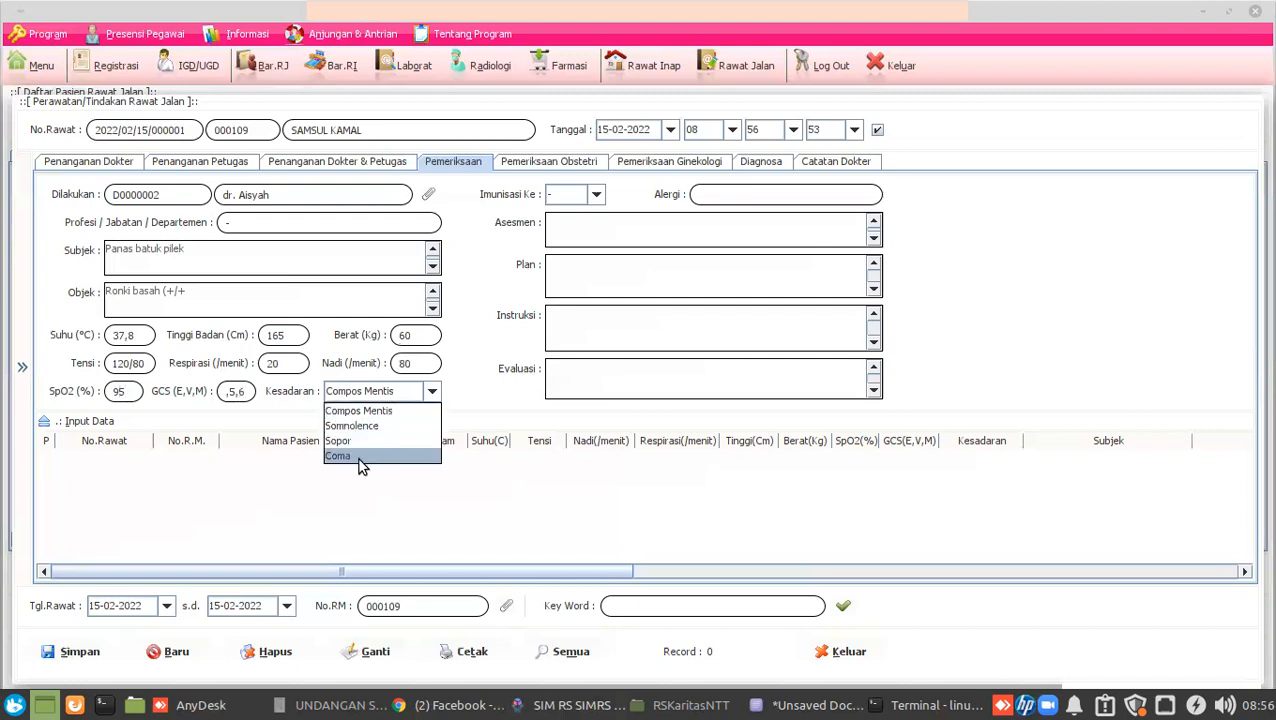
left_click(360, 413)
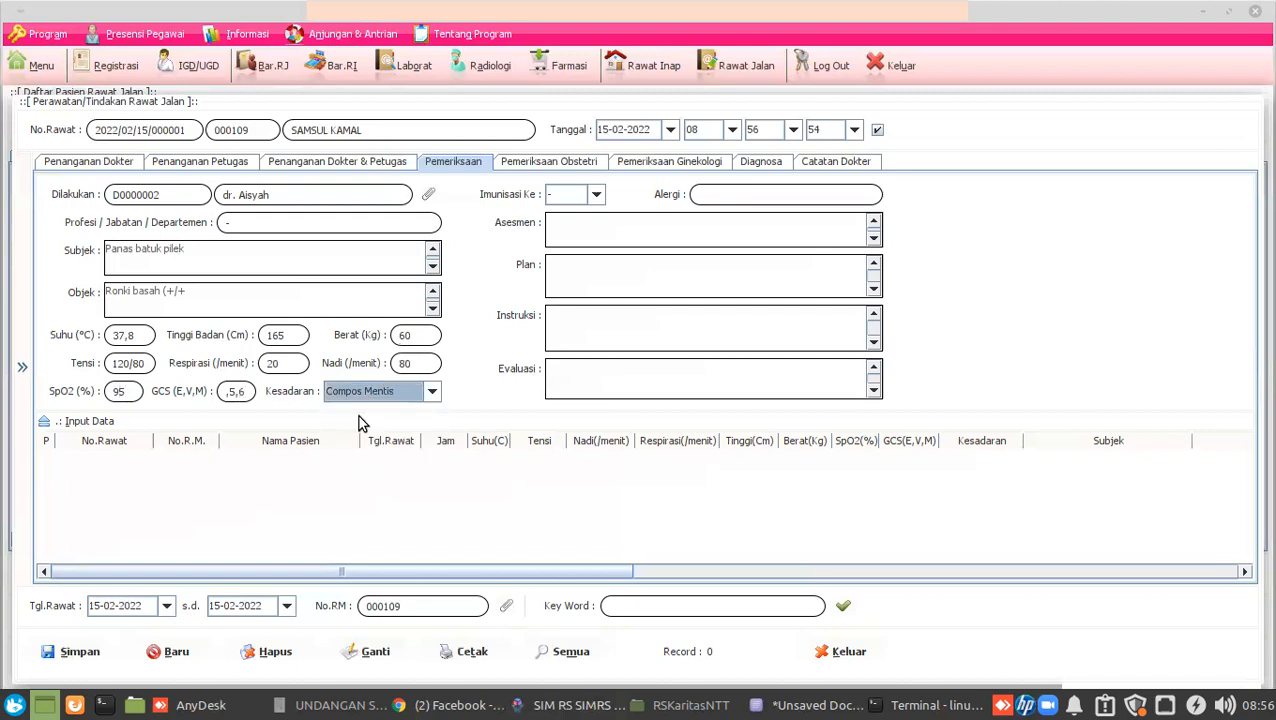
Enter assessment 'Ispa', plan 'Rawat jalan' and instruction 'Kontrol 3 hari lagi'.
left_click(653, 229)
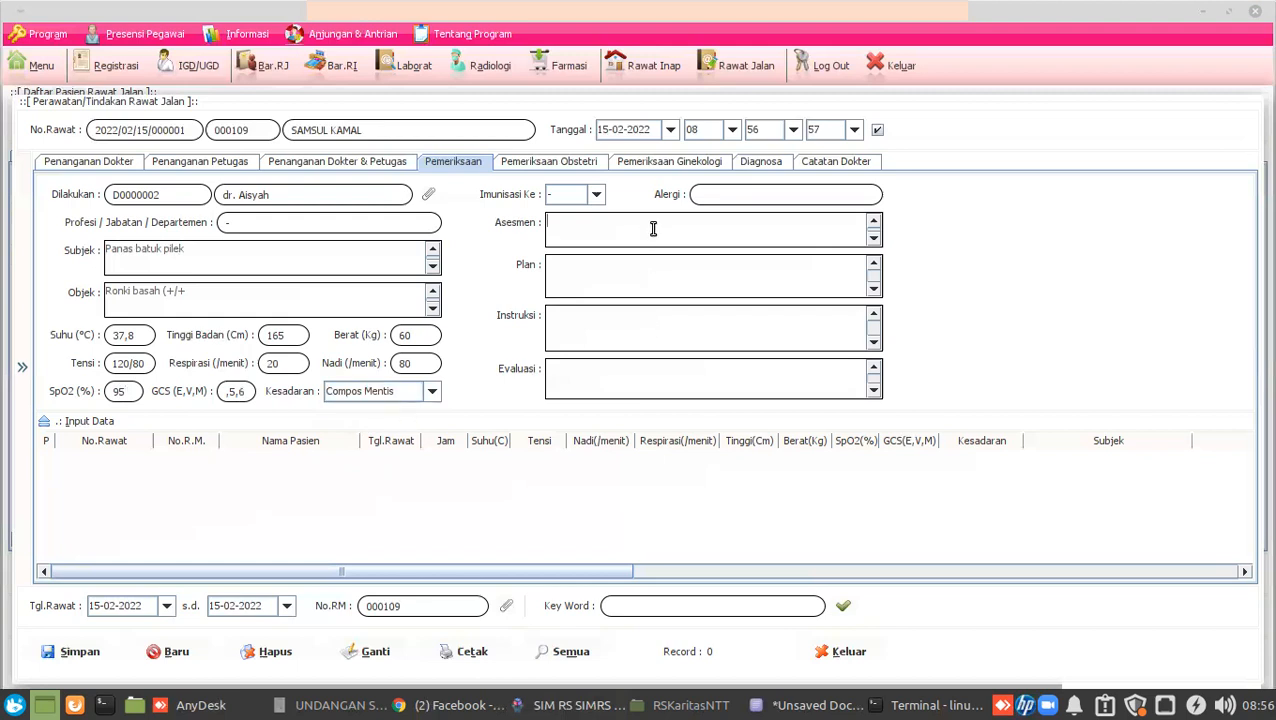
type("Ispa")
type("Rawat ja")
type("lan")
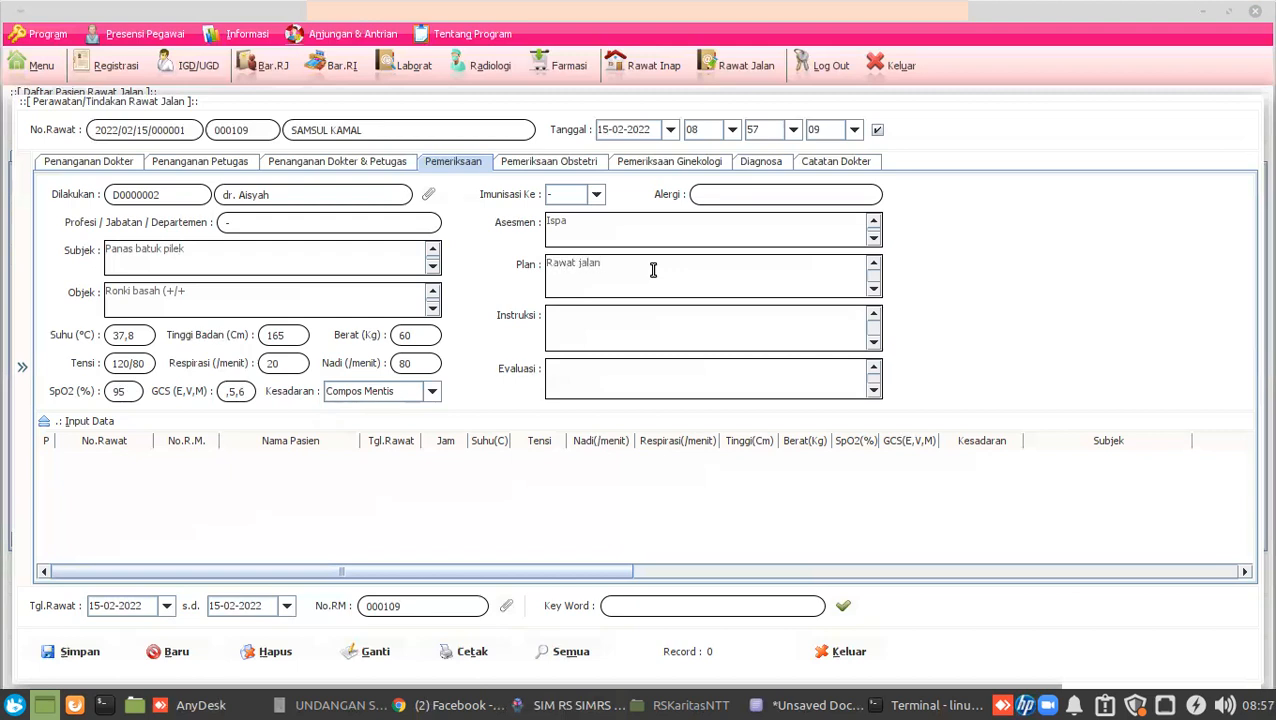
left_click(655, 334)
type("Kontrol 3 hari lagi")
Save the examination with Simpan and check the new row's columns in the records table.
left_click(78, 655)
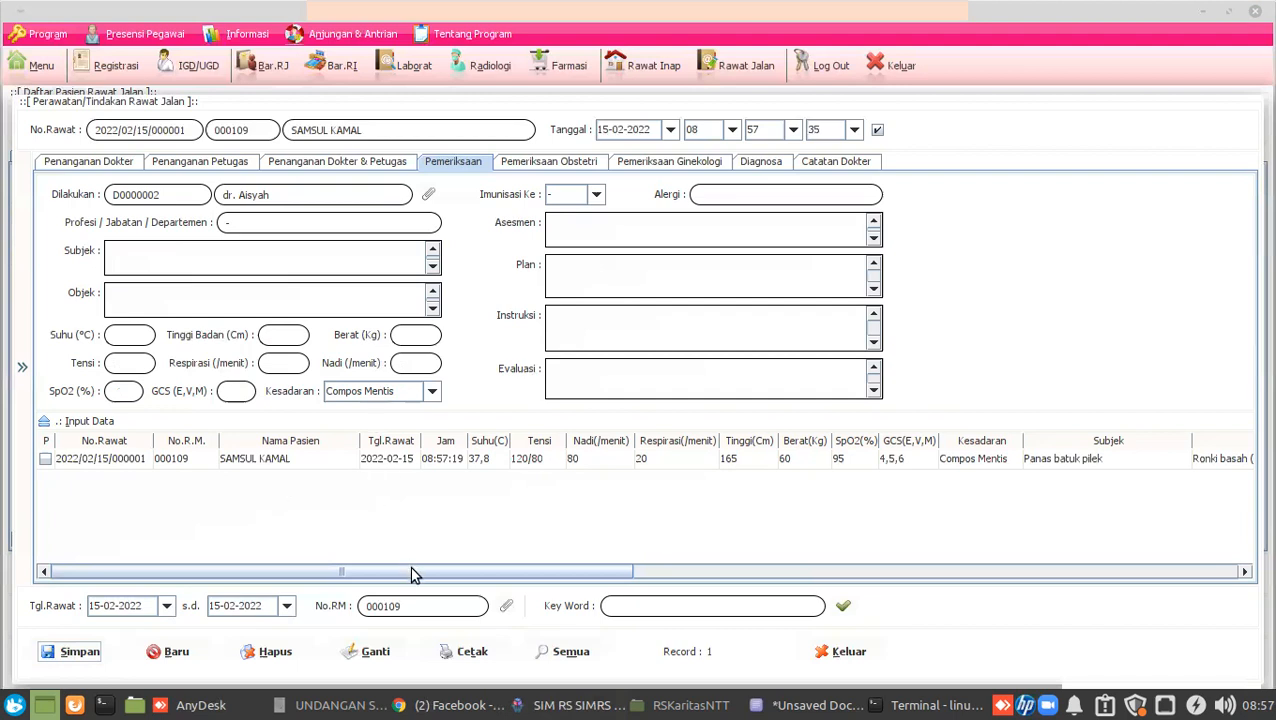
left_click_drag(410, 568, 1142, 553)
left_click(1117, 462)
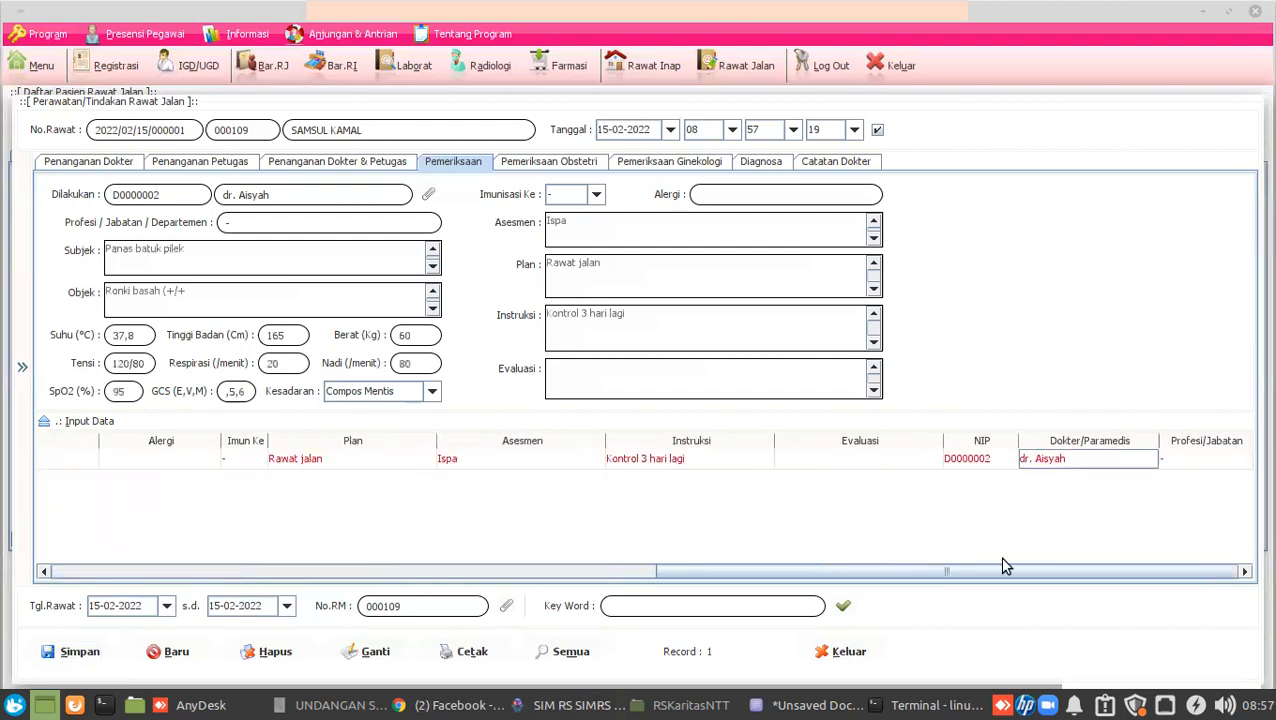
left_click_drag(993, 577, 150, 575)
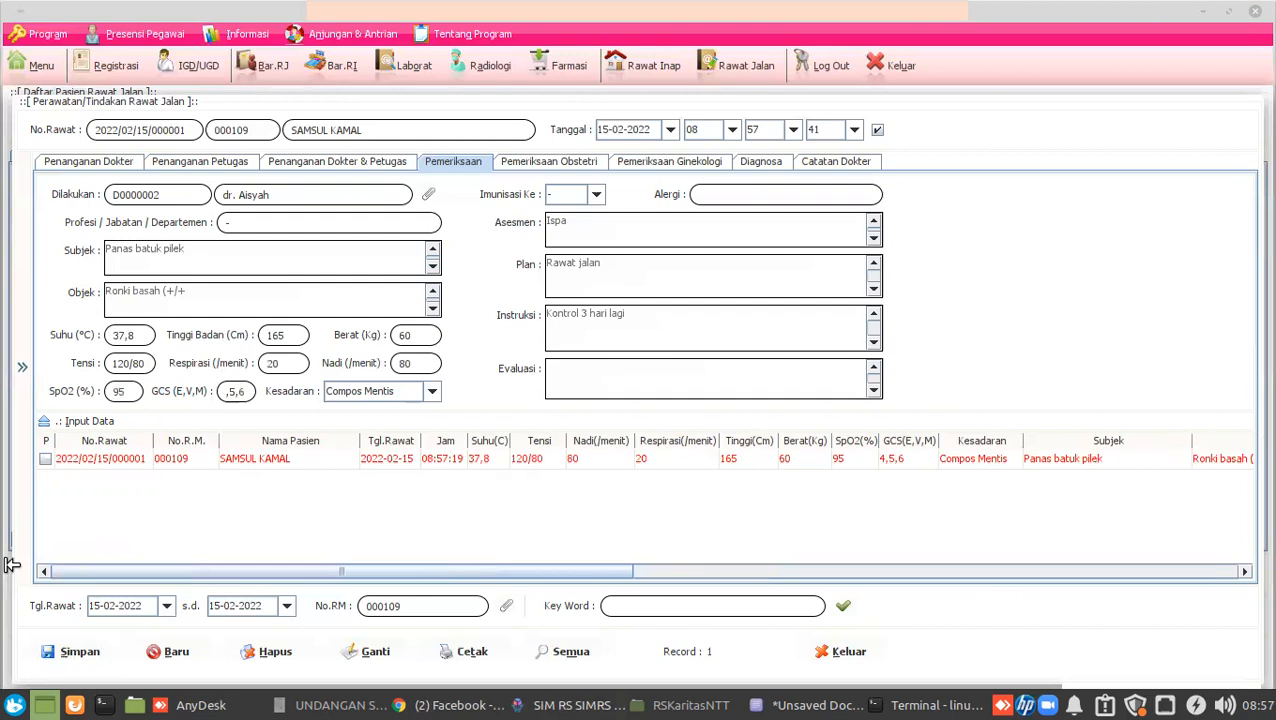
left_click(161, 463)
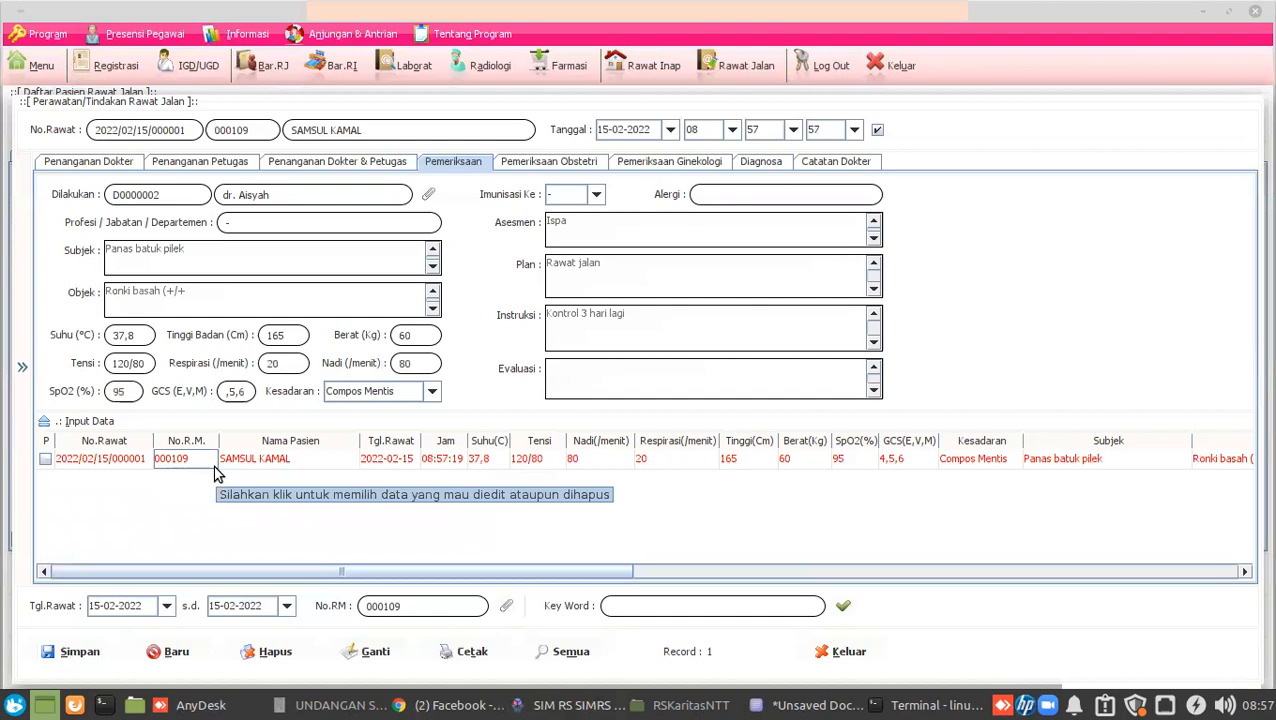
Load the saved examination for visit 000001 back into the form.
left_click(196, 464)
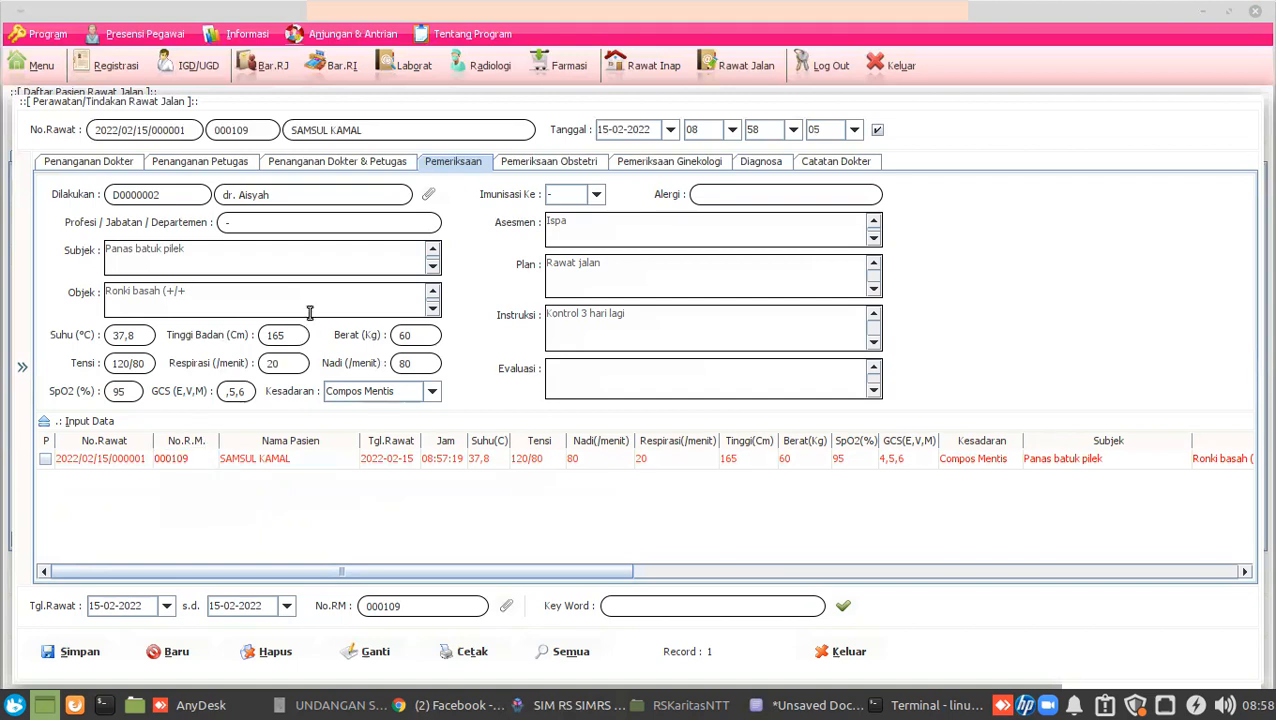
left_click(191, 258)
left_click(290, 460)
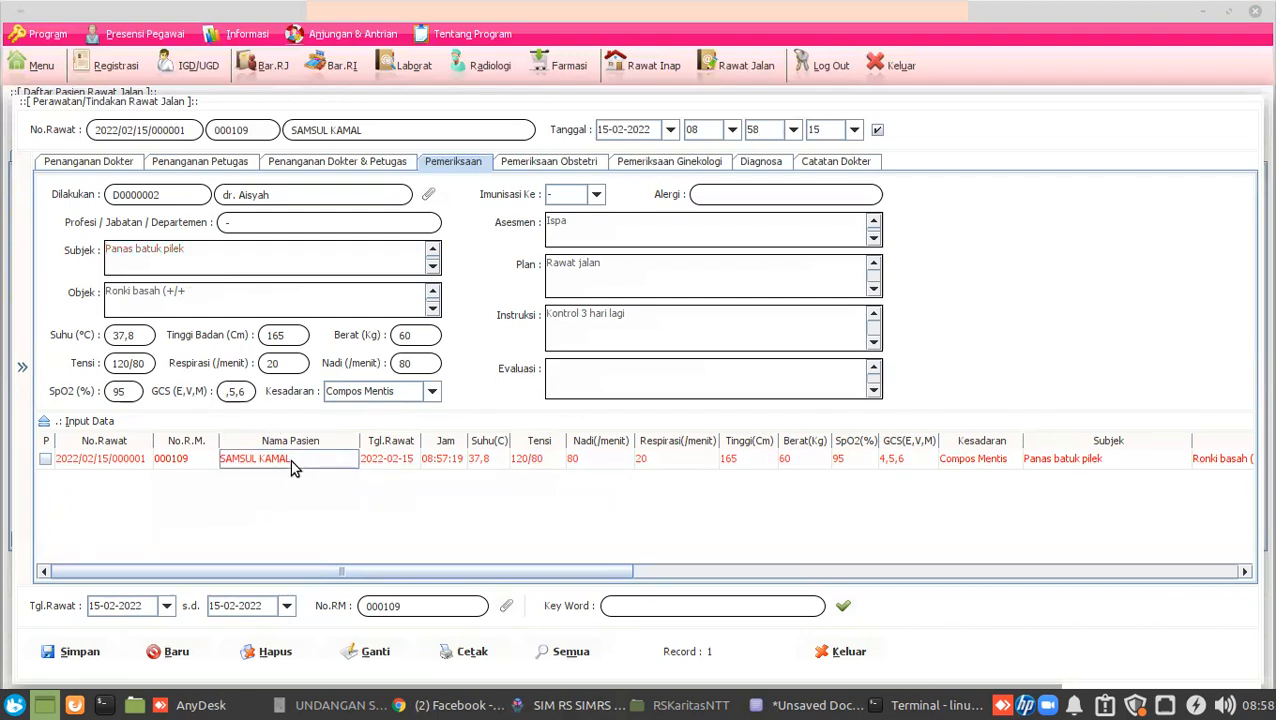
left_click(649, 280)
Save a second entry with another Data Pegawai employee as performer, then close the forms.
left_click(429, 196)
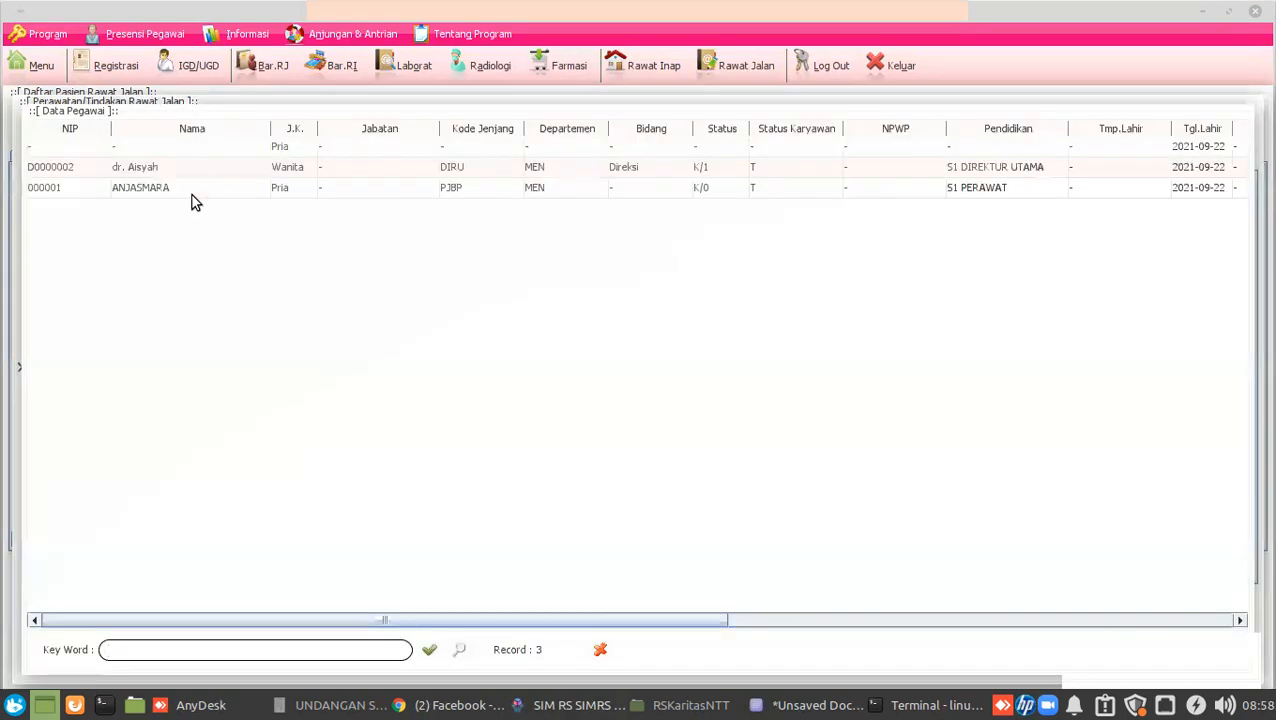
double_click(193, 188)
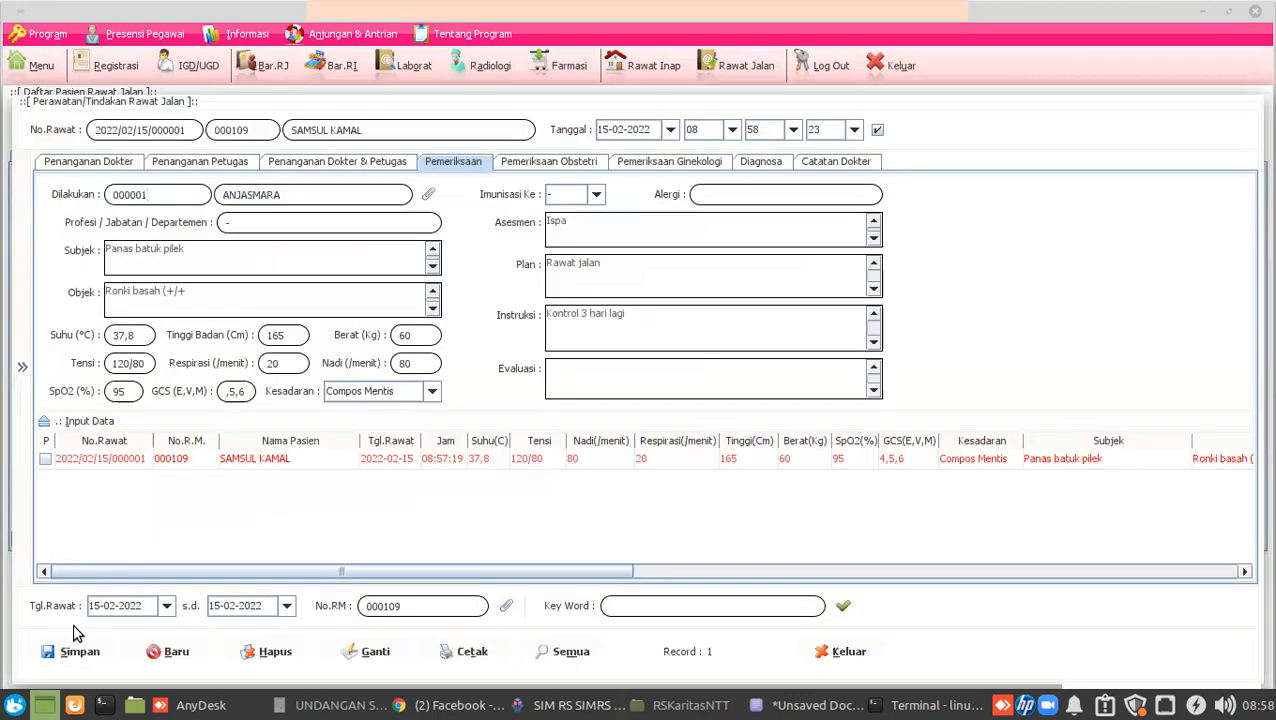
left_click(76, 651)
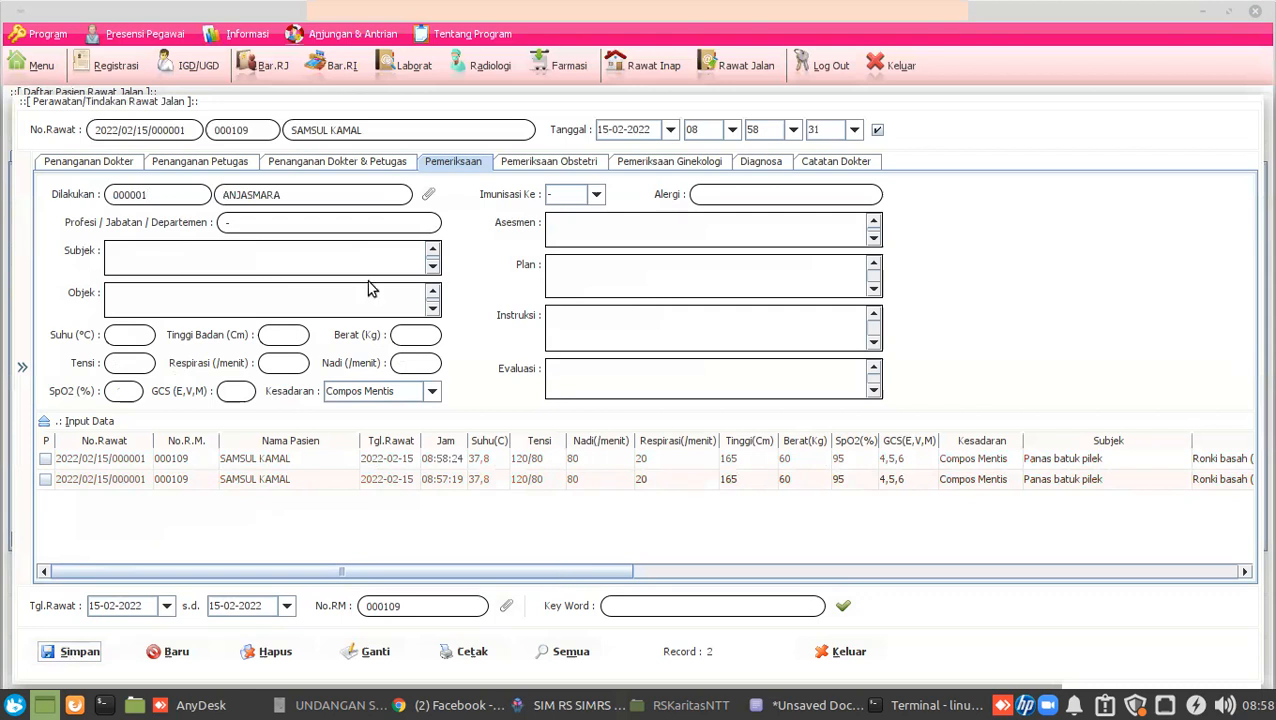
left_click(192, 74)
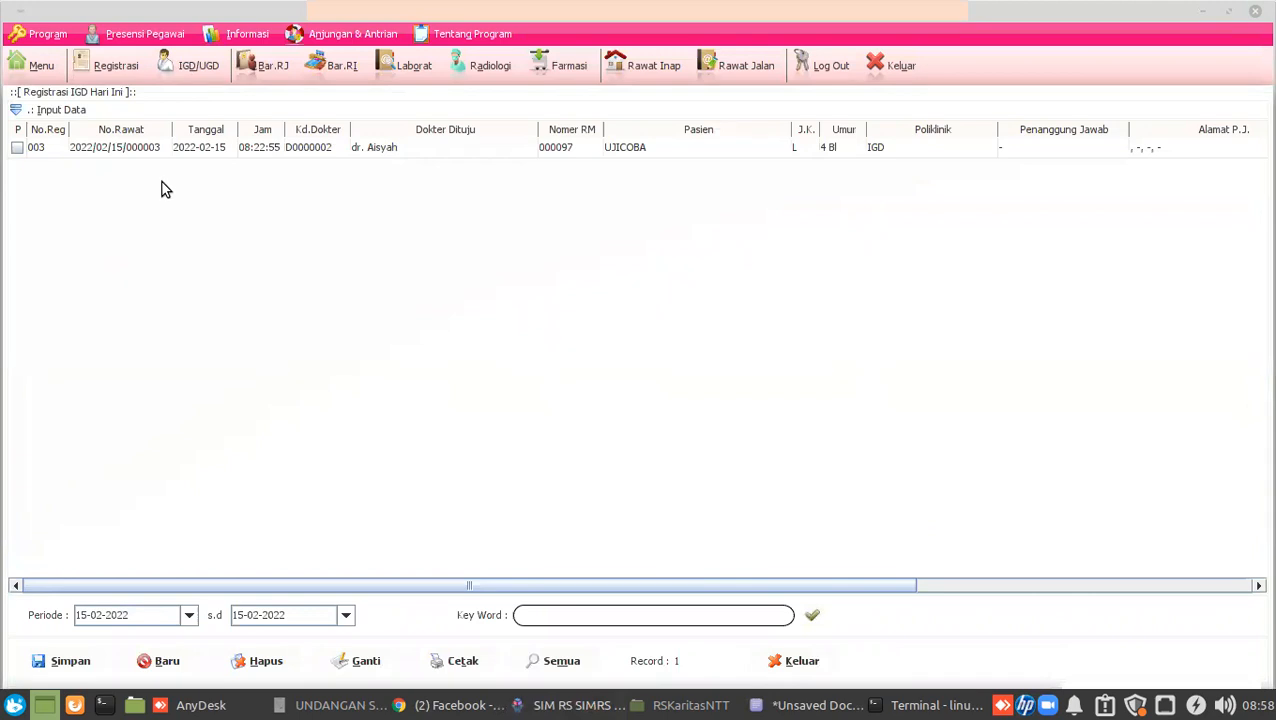
Open the treatment form for IGD visit 2022/02/15/000003 on its Pemeriksaan section.
left_click(134, 151)
double_click(134, 151)
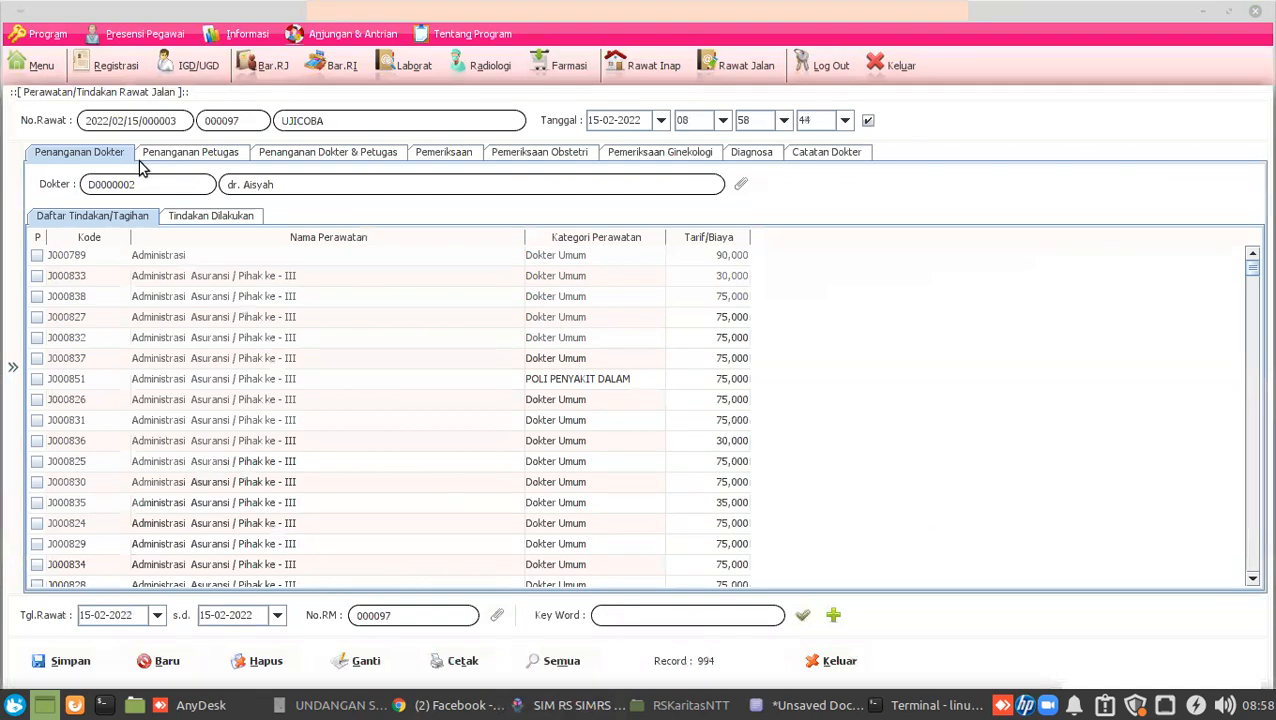
left_click(443, 155)
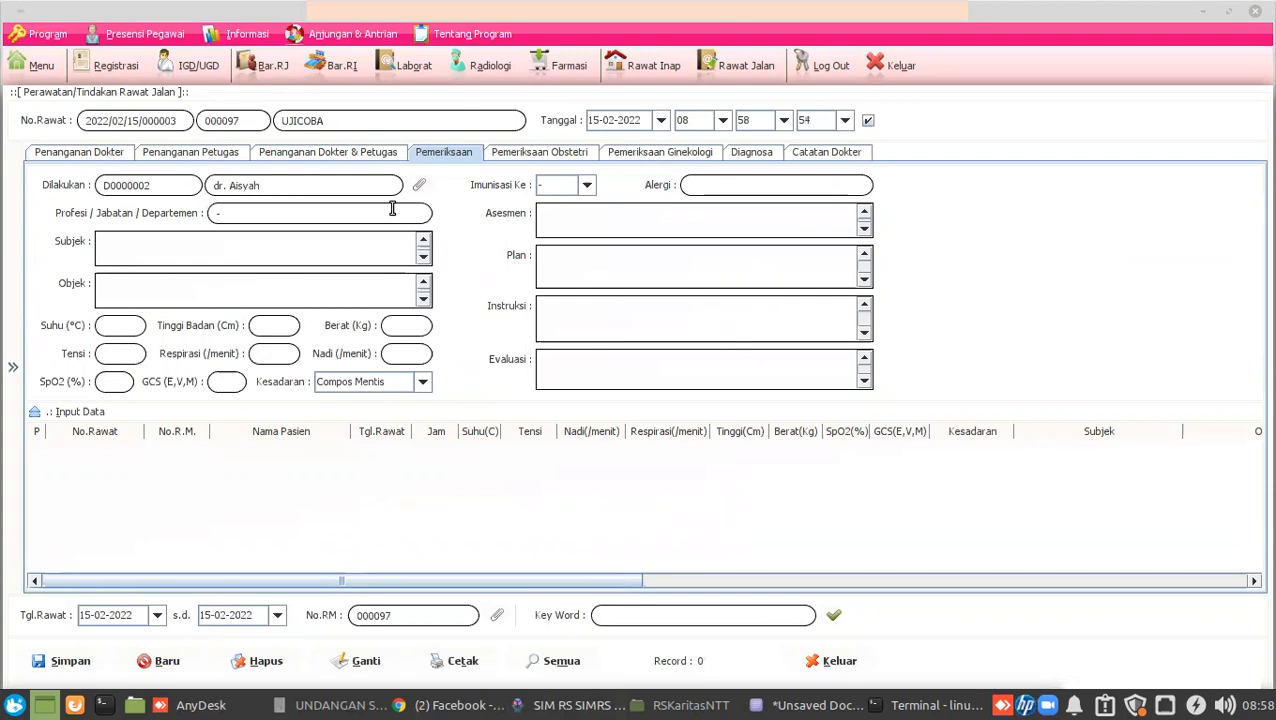
Bring AnyDesk forward and review the RS Karitas and Karitas 2 remote sessions.
left_click(174, 706)
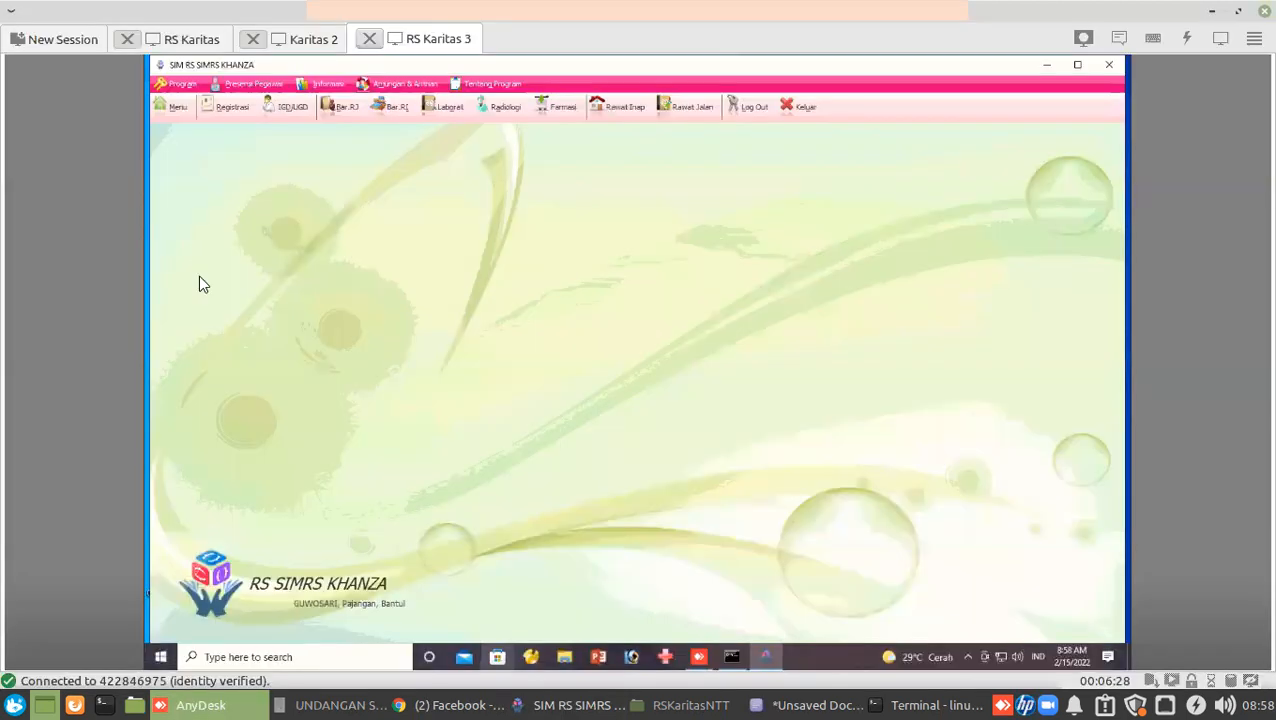
left_click(176, 47)
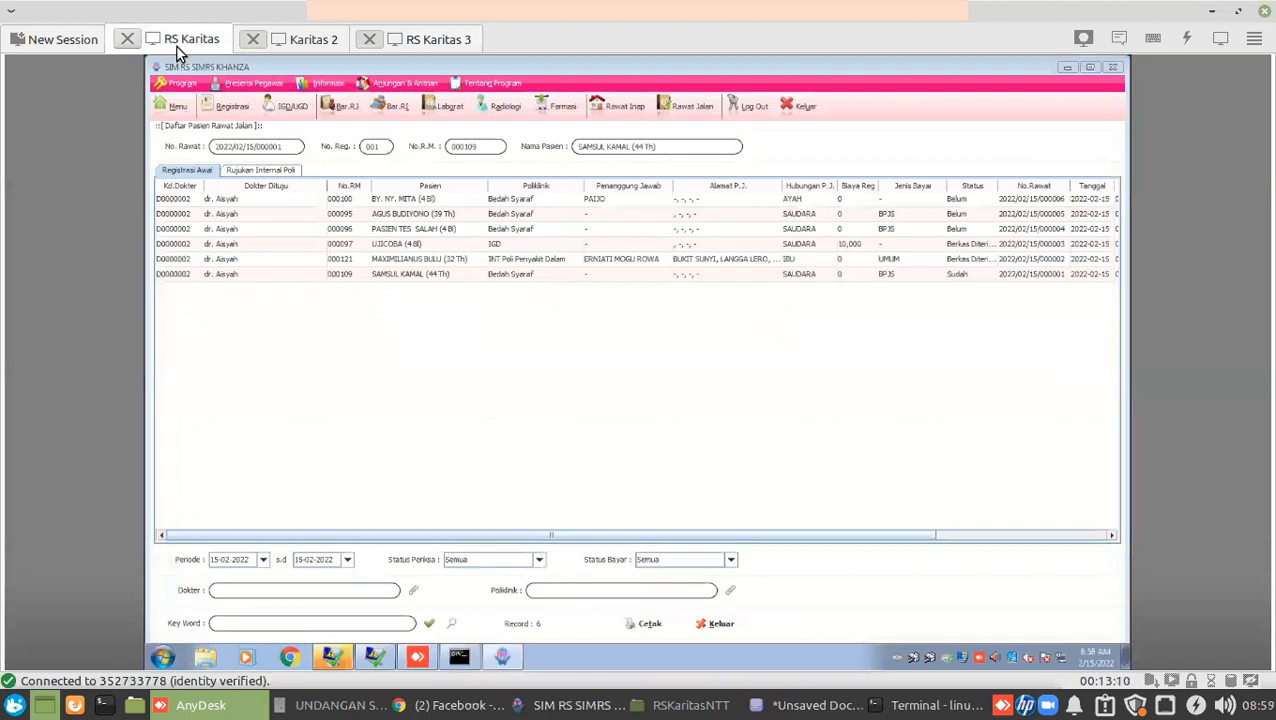
left_click(282, 42)
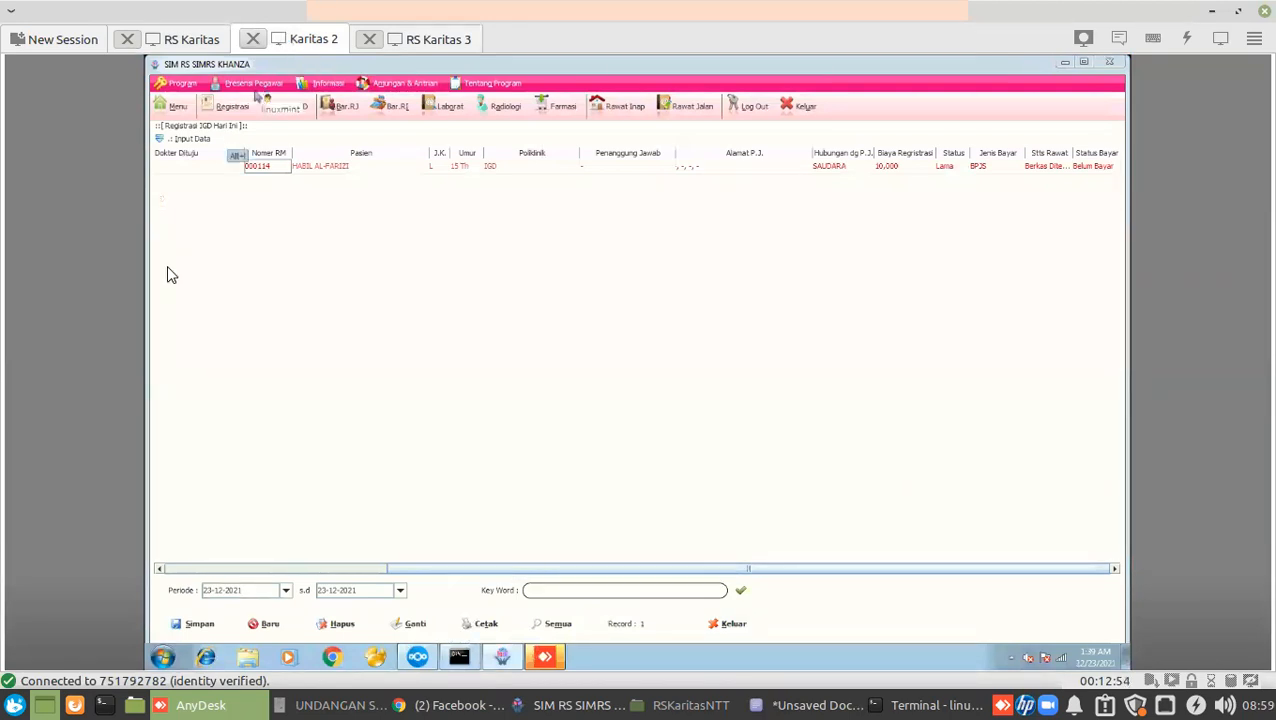
left_click_drag(408, 568, 131, 578)
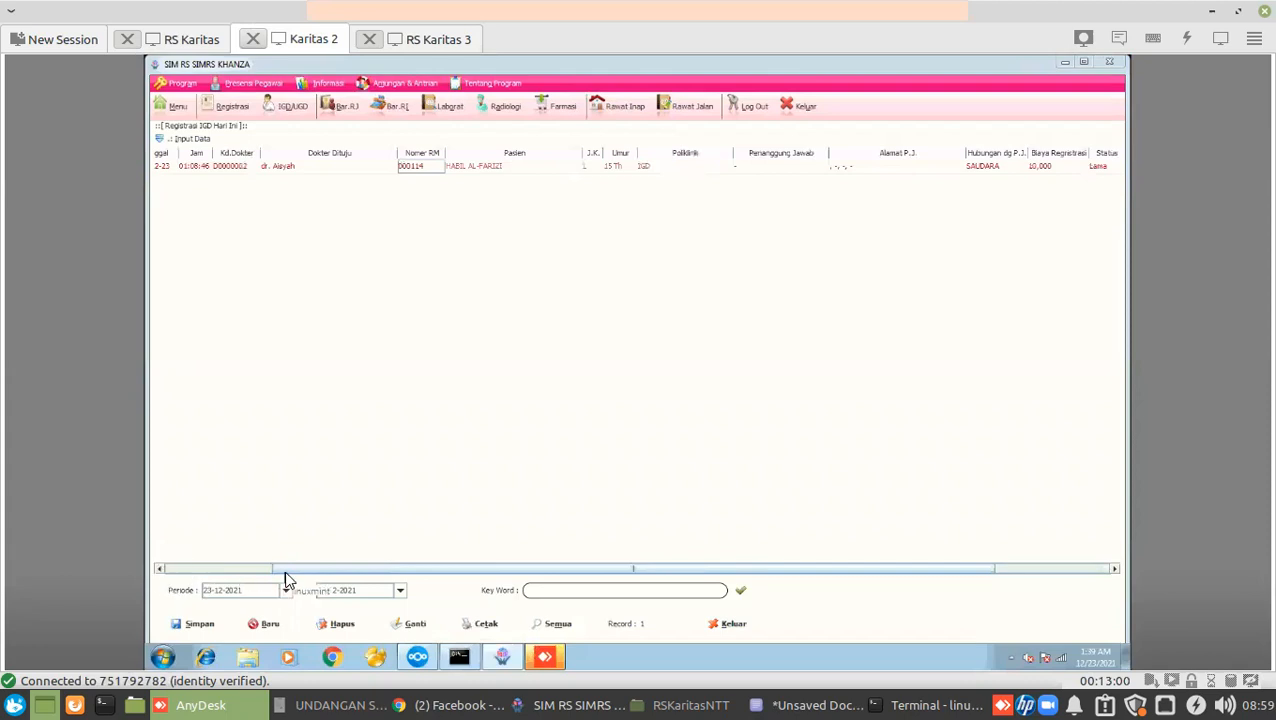
left_click_drag(285, 577, 185, 568)
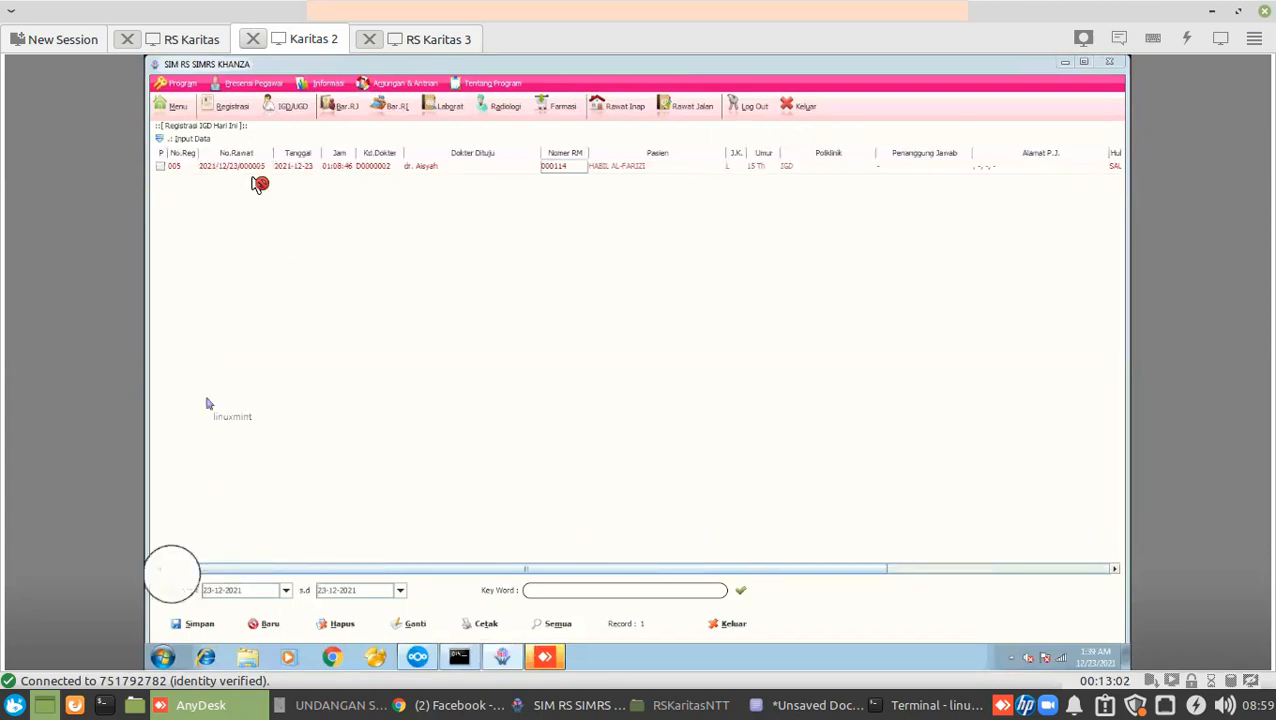
Open the outpatient patient list on RS Karitas 3, then cycle back to RS Karitas.
left_click(432, 39)
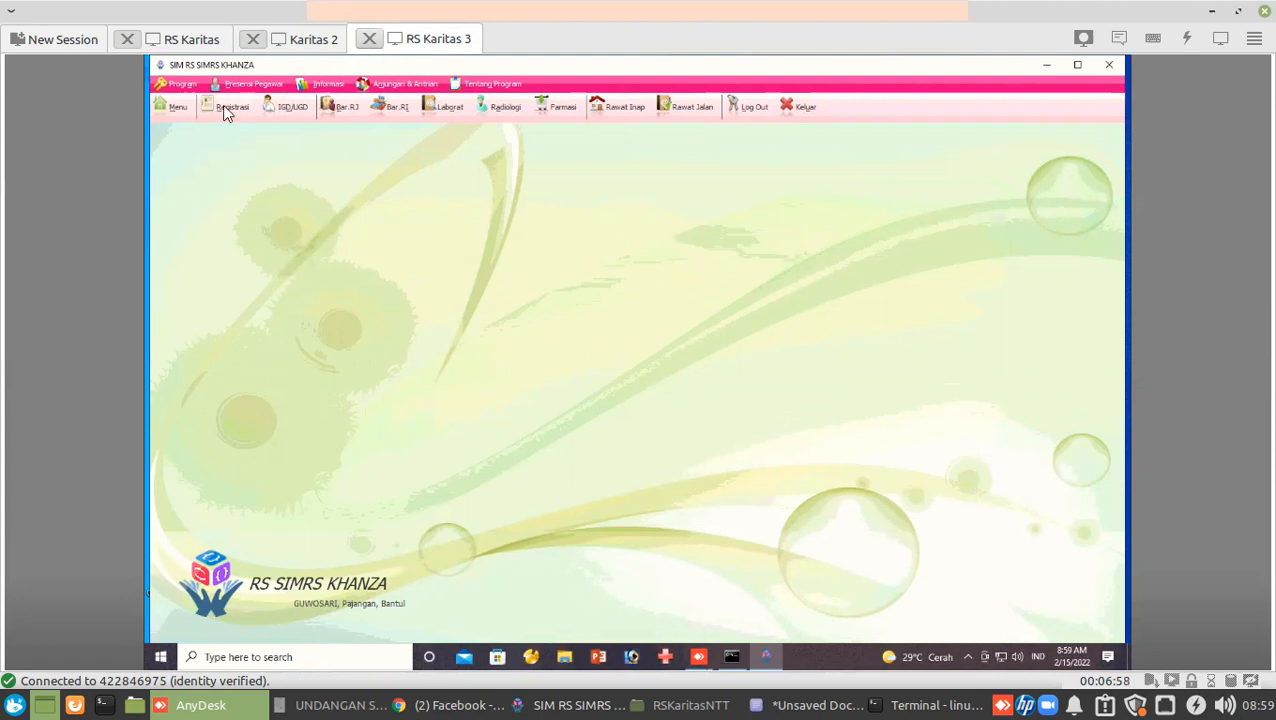
left_click(676, 110)
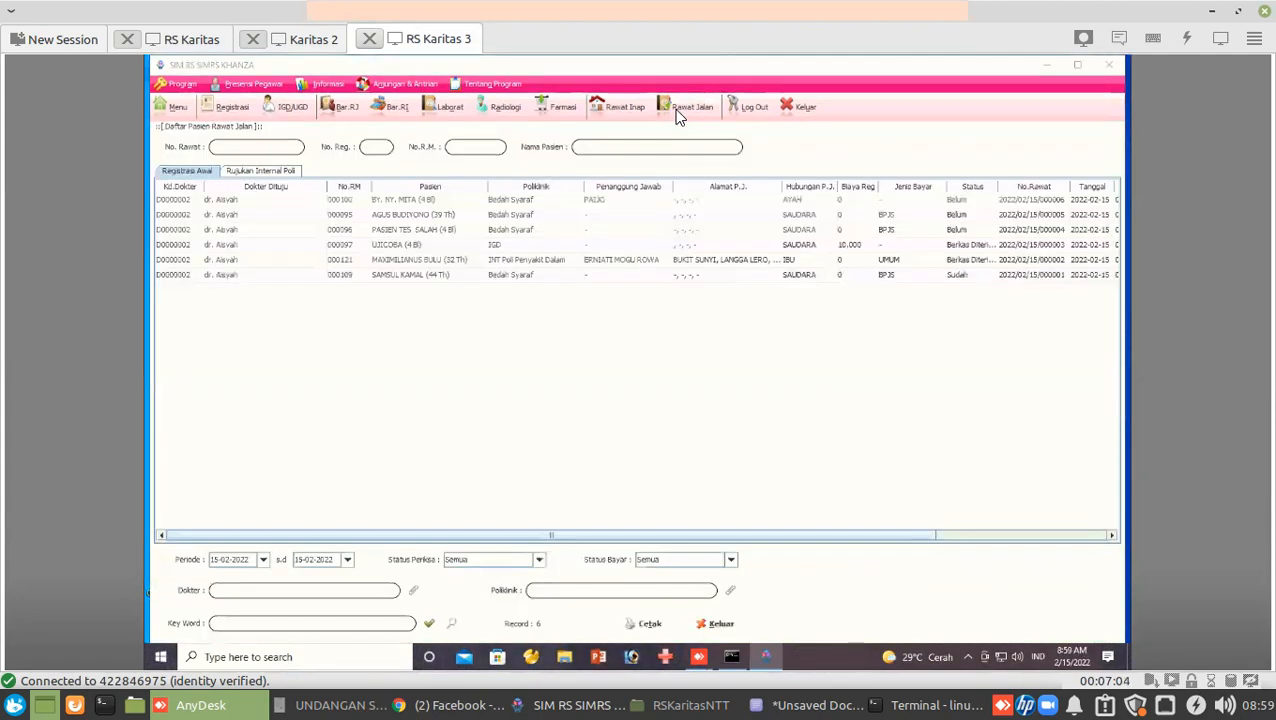
left_click(172, 40)
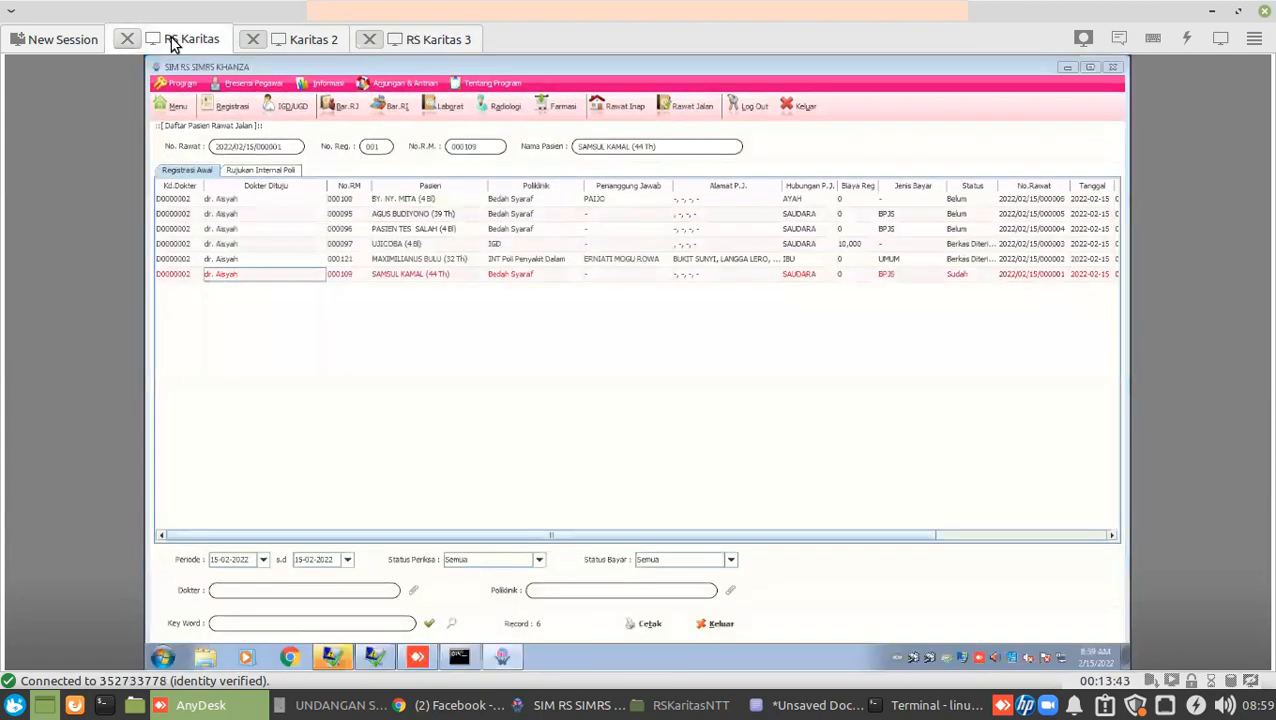
left_click(284, 40)
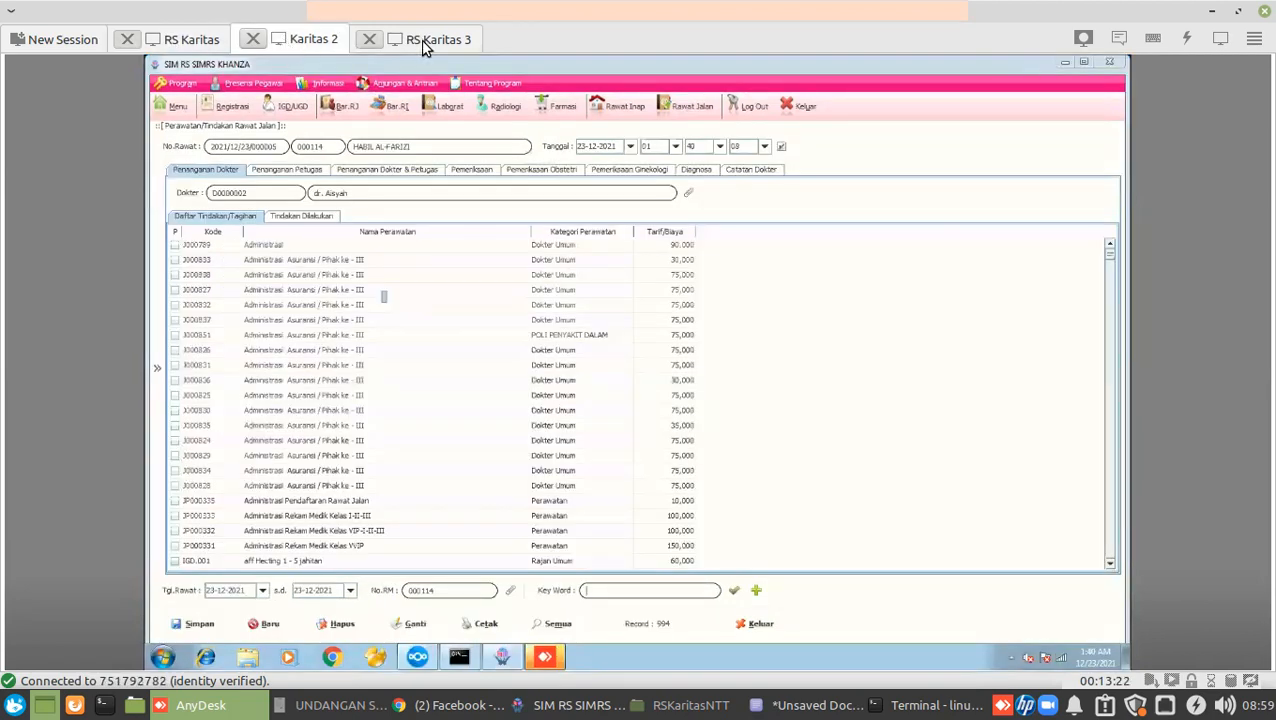
left_click(421, 40)
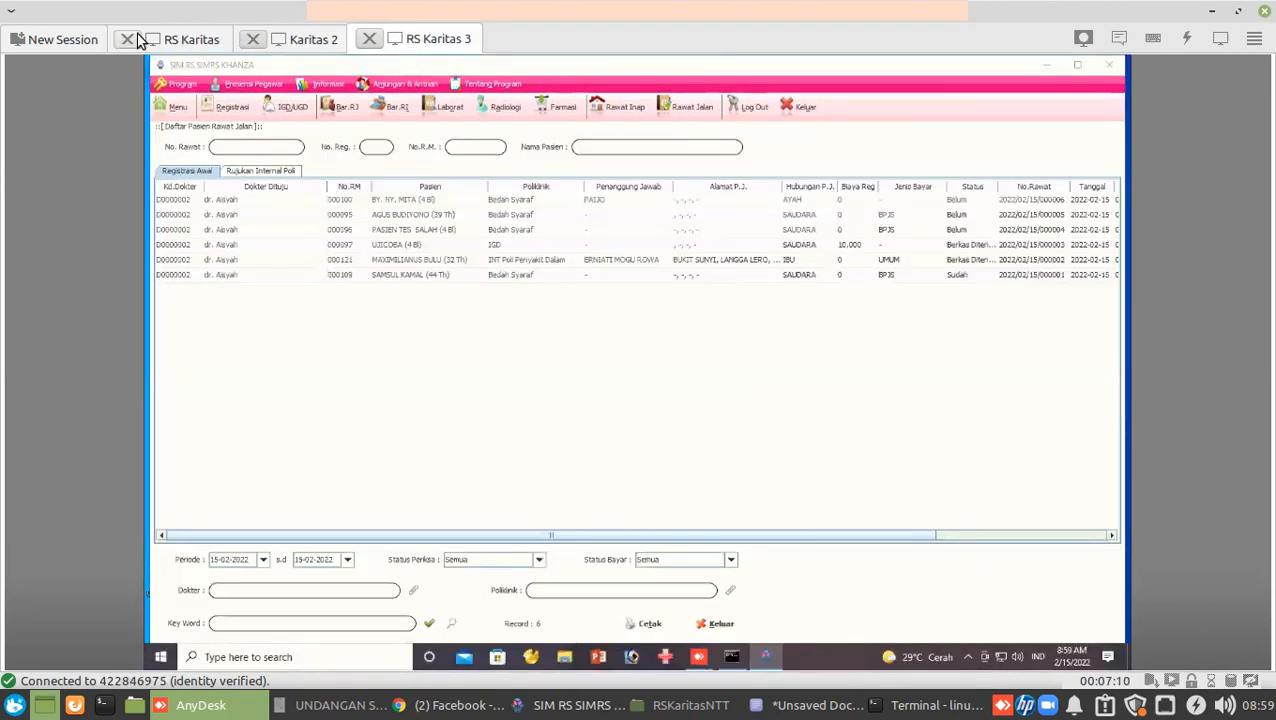
left_click(177, 38)
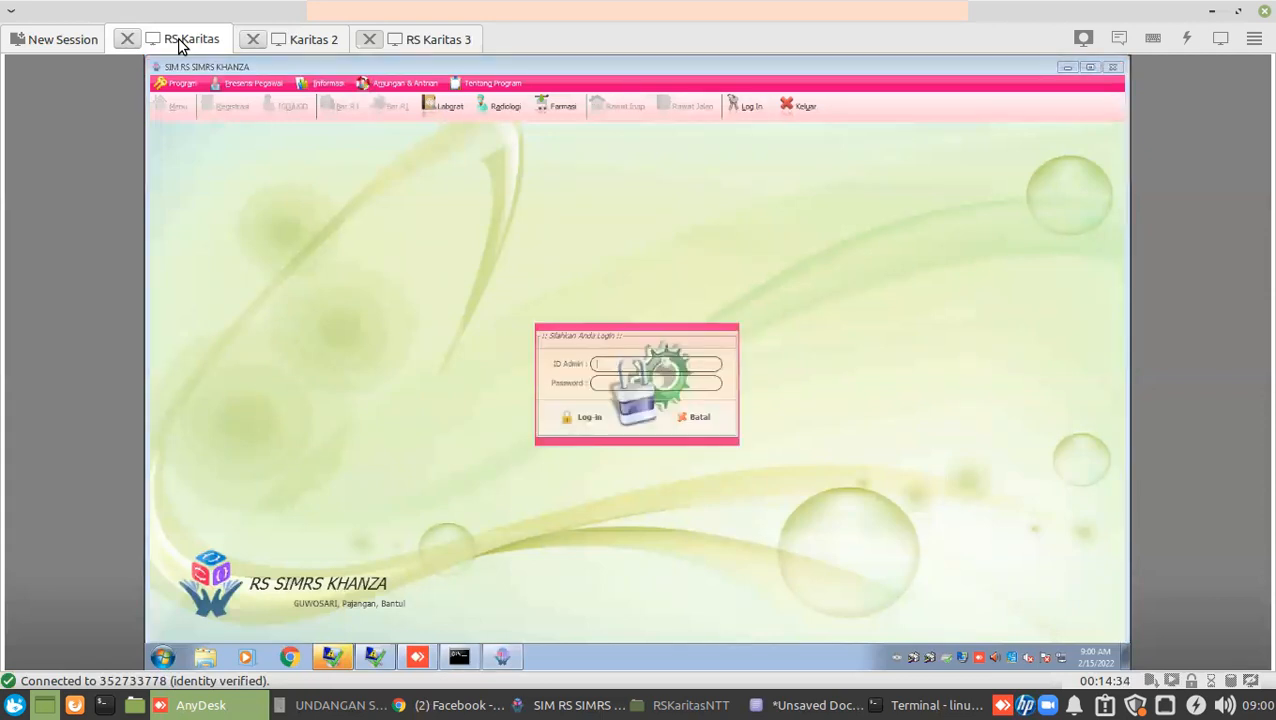
Enter the admin password in the RS Karitas SIMRS Khanza login prompt.
type("••")
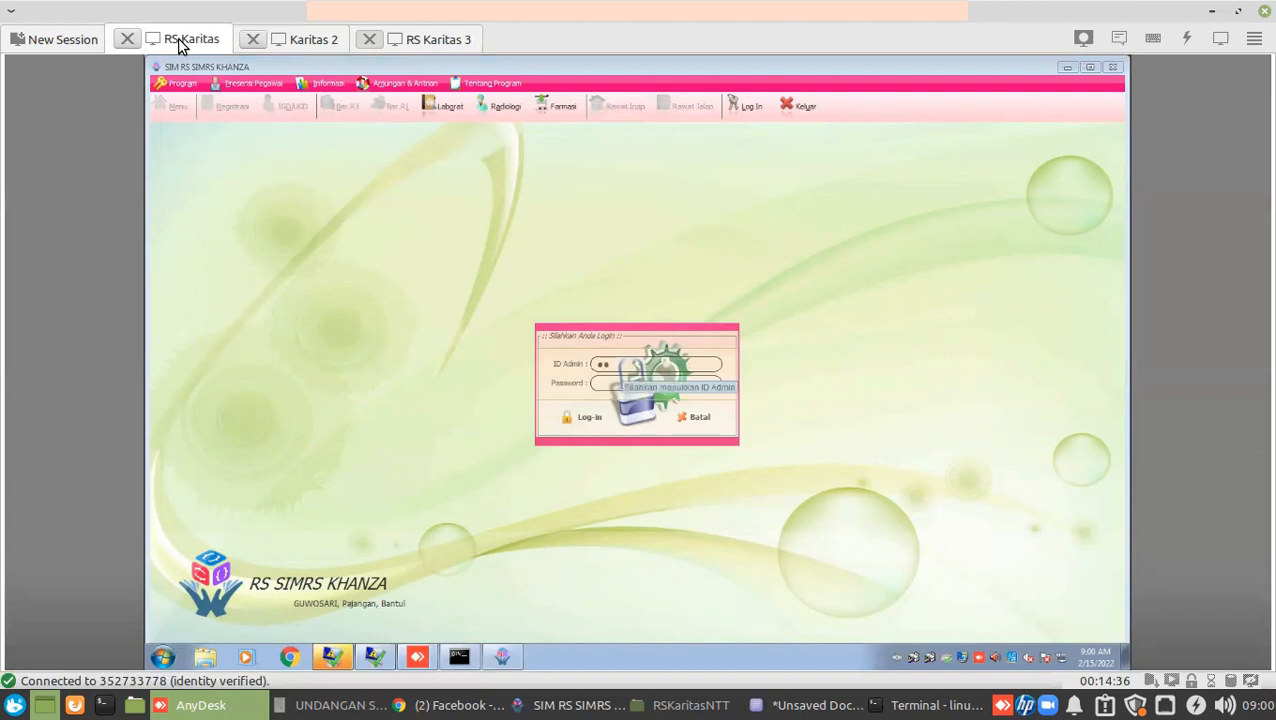
type("•")
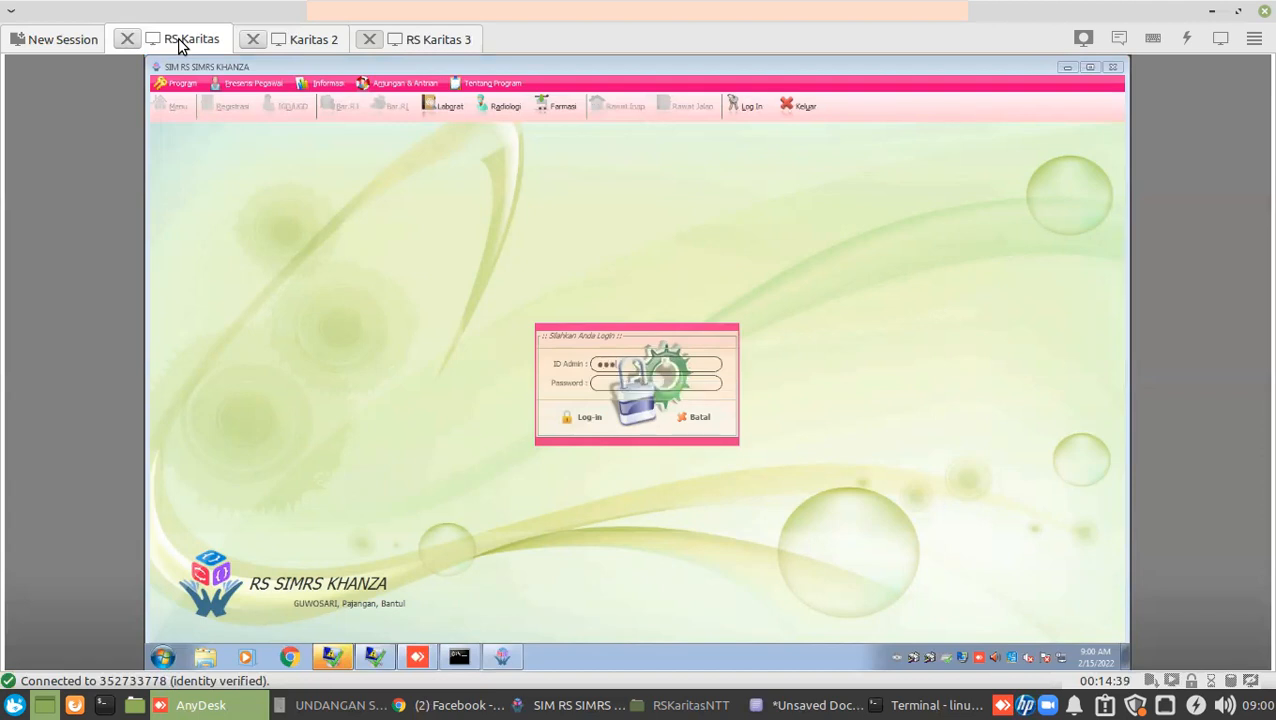
type("••••••")
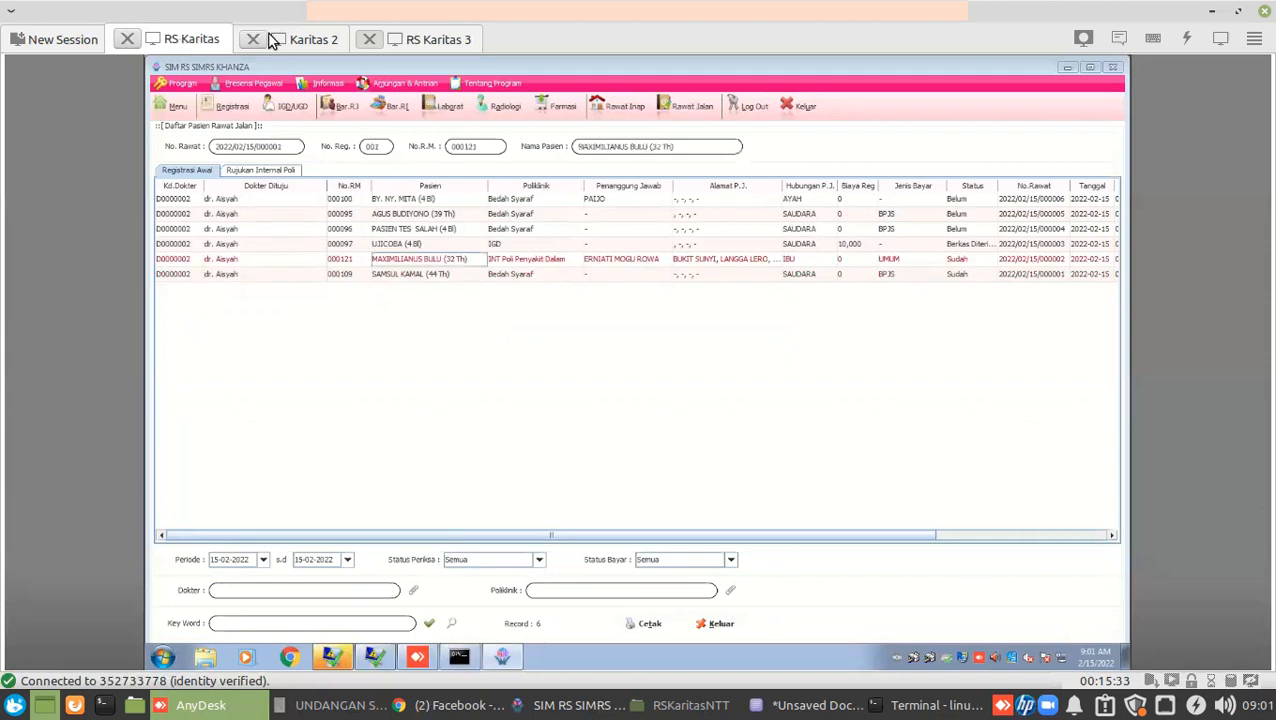
Cycle through the Karitas 2, RS Karitas 3 and RS Karitas sessions, then return to local SIMRS Khanza.
left_click(301, 38)
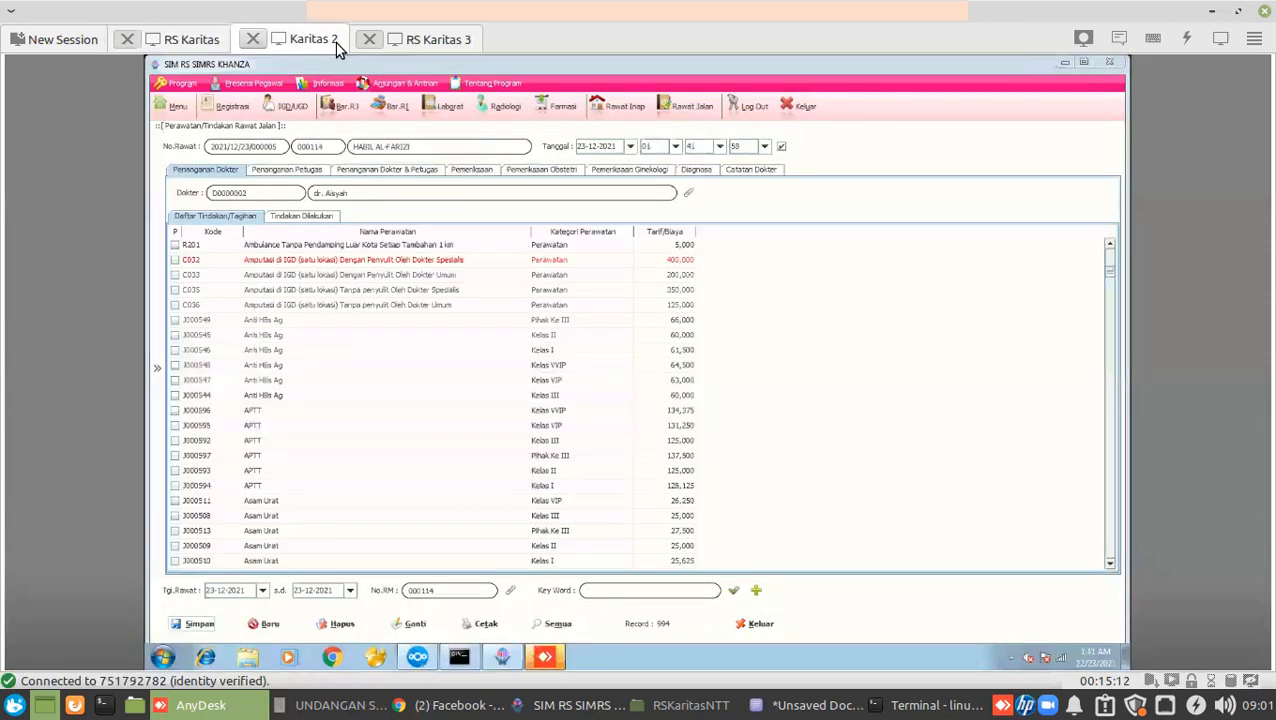
left_click(413, 39)
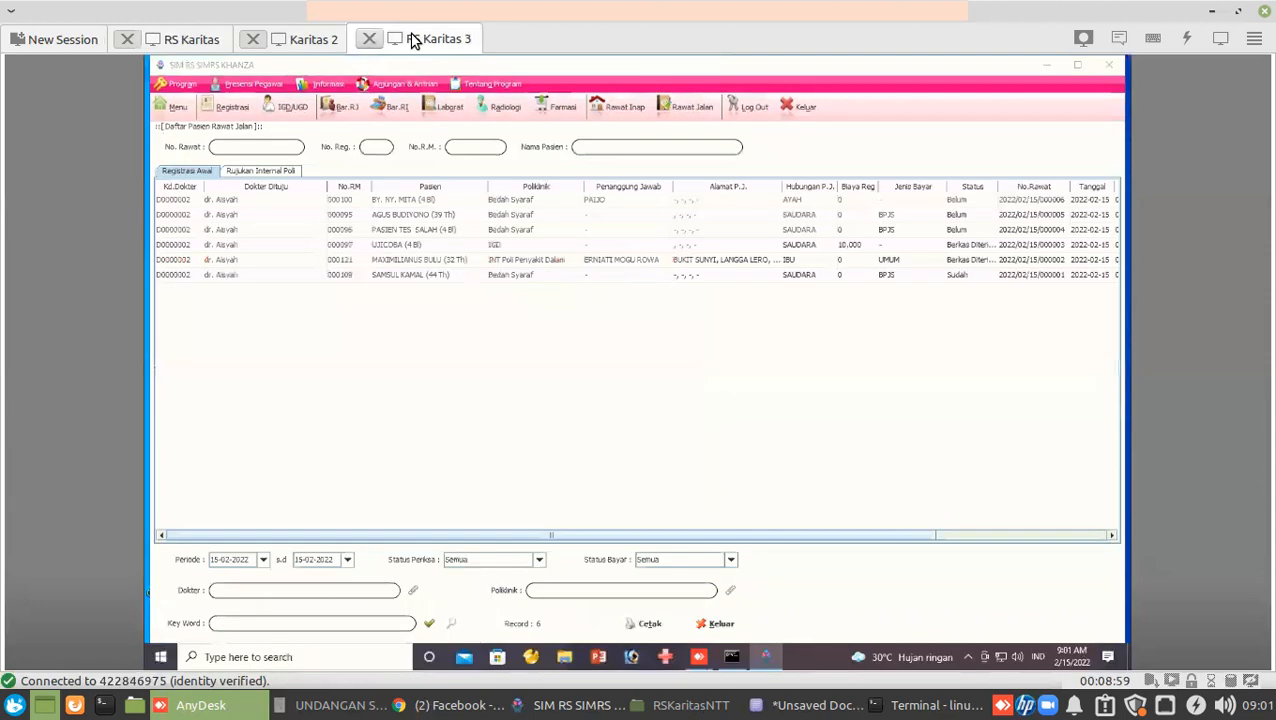
left_click(298, 39)
left_click(203, 40)
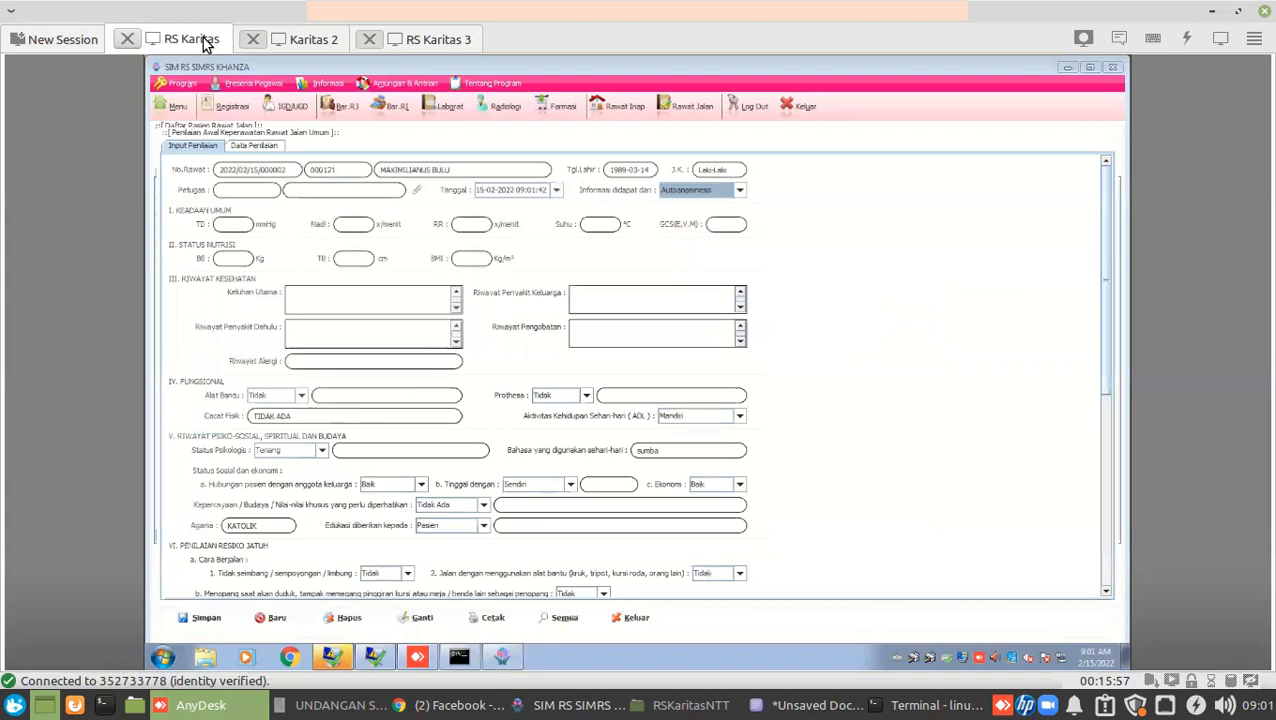
left_click(290, 39)
left_click(442, 43)
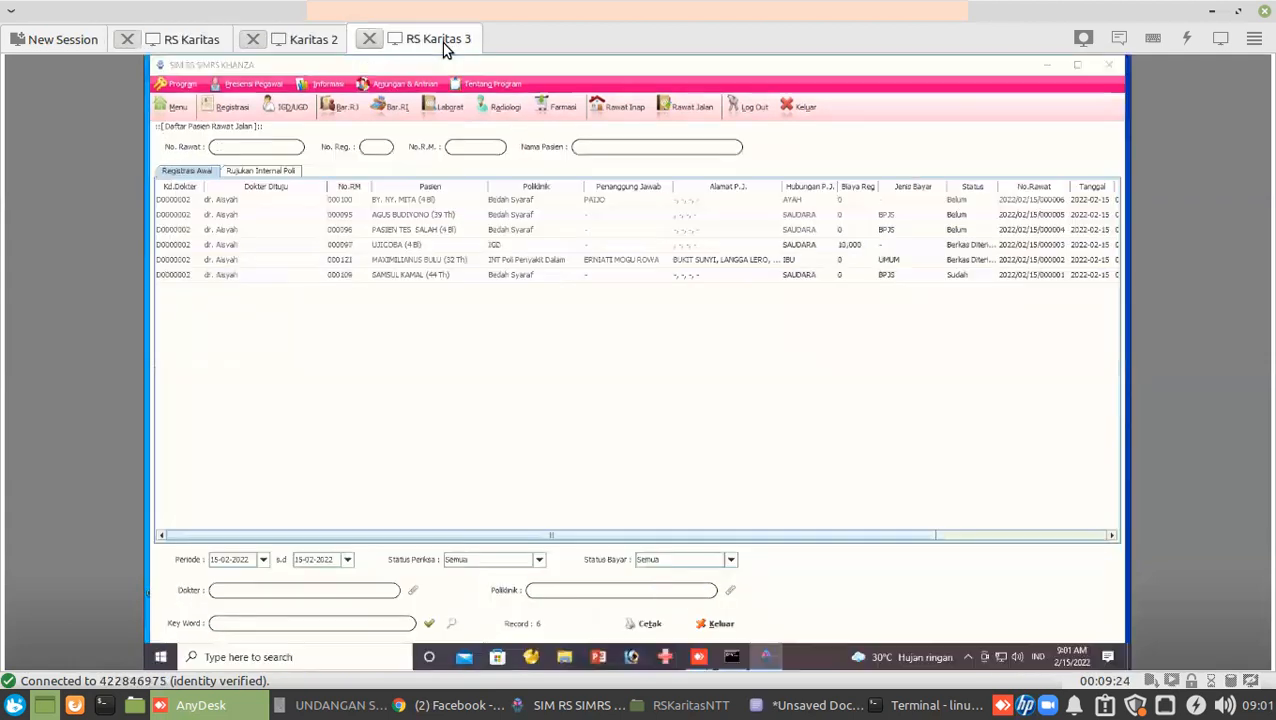
left_click(187, 38)
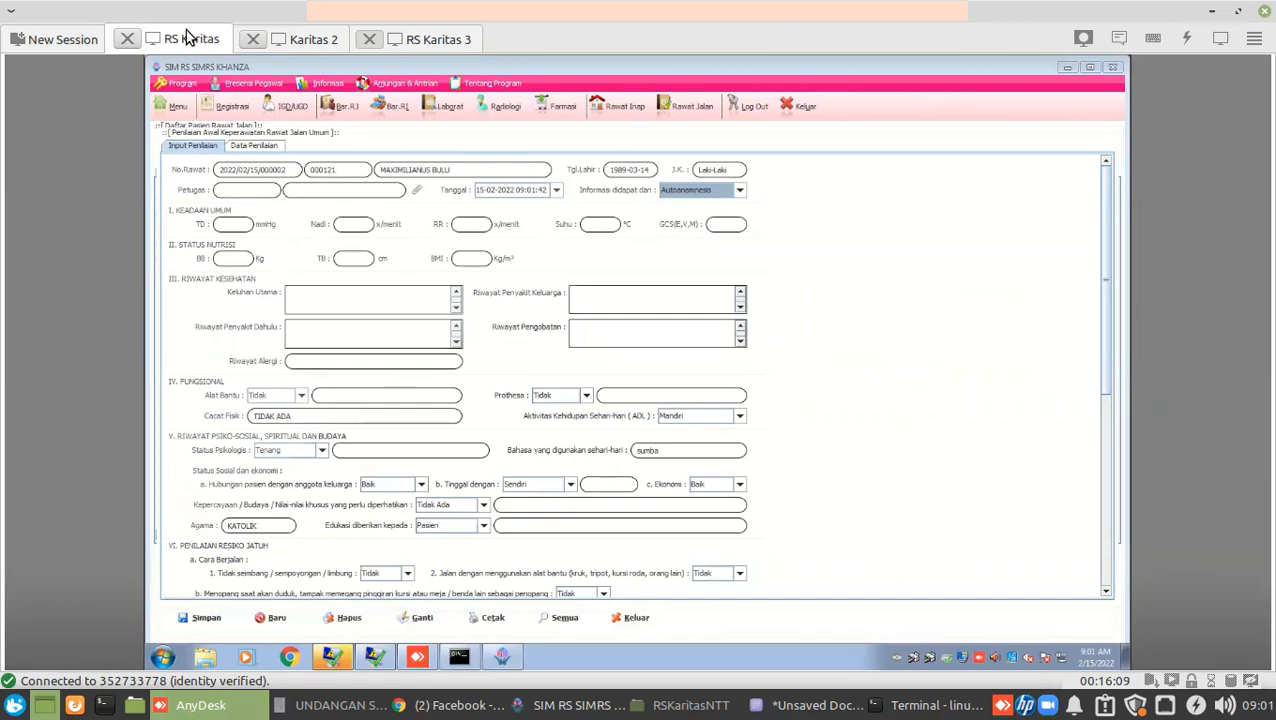
left_click(614, 706)
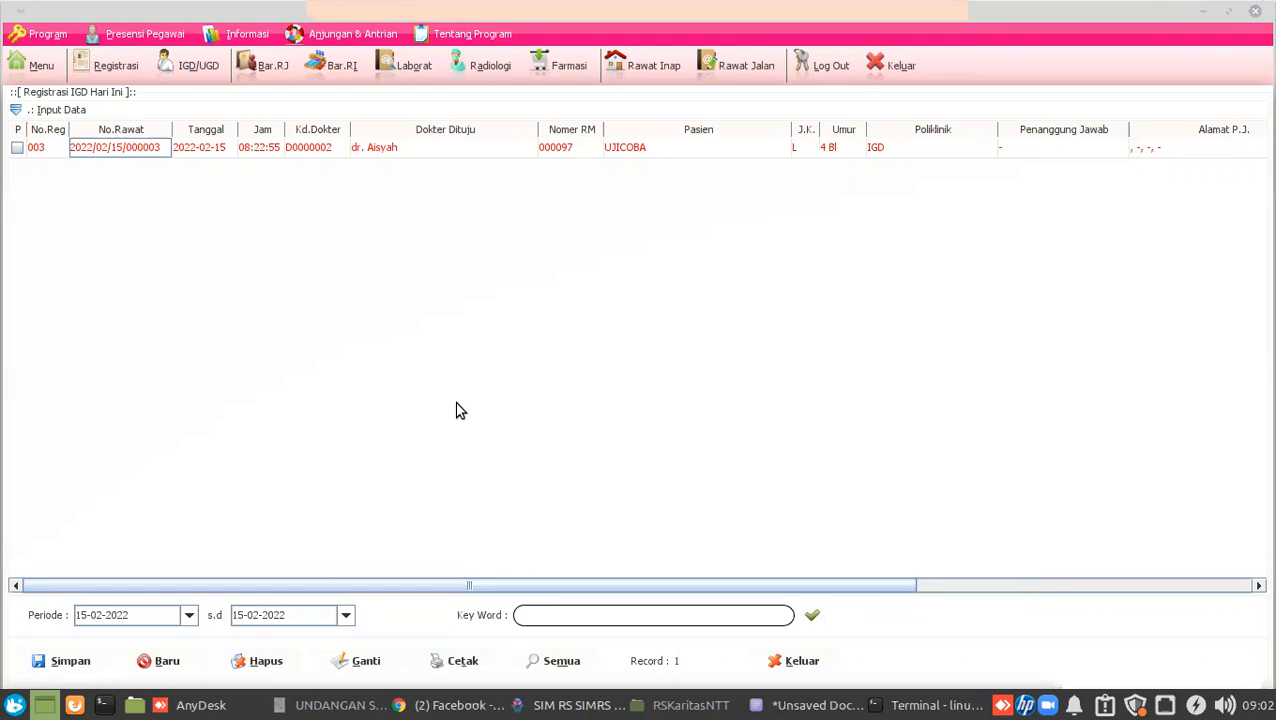
Open the last Bedah Syaraf BPJS outpatient's treatment record and expand its side action menu.
left_click(741, 68)
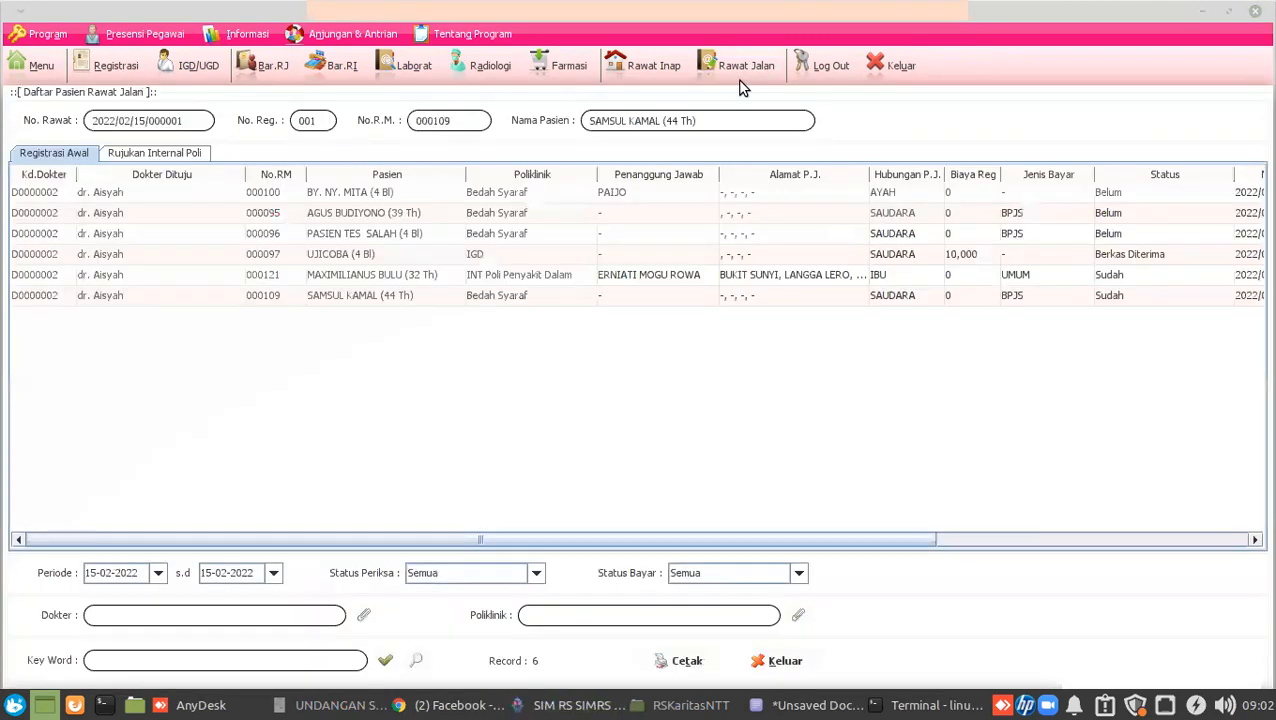
left_click(209, 68)
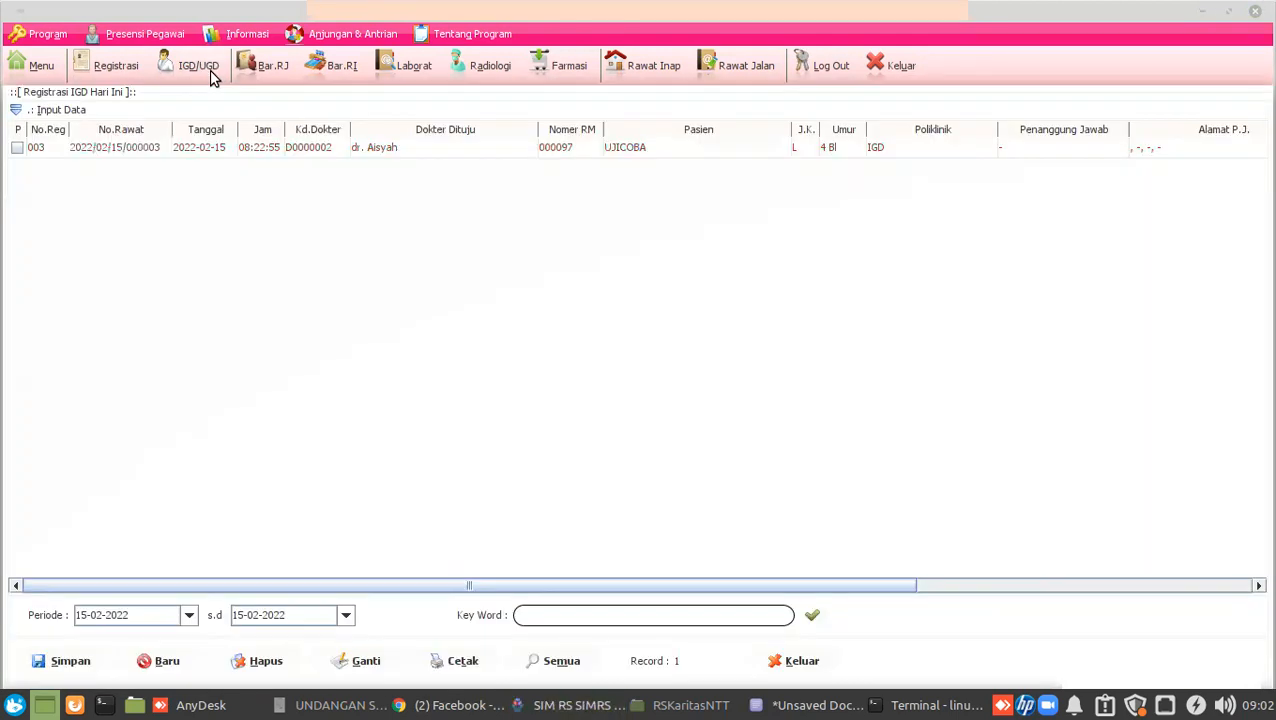
left_click(728, 72)
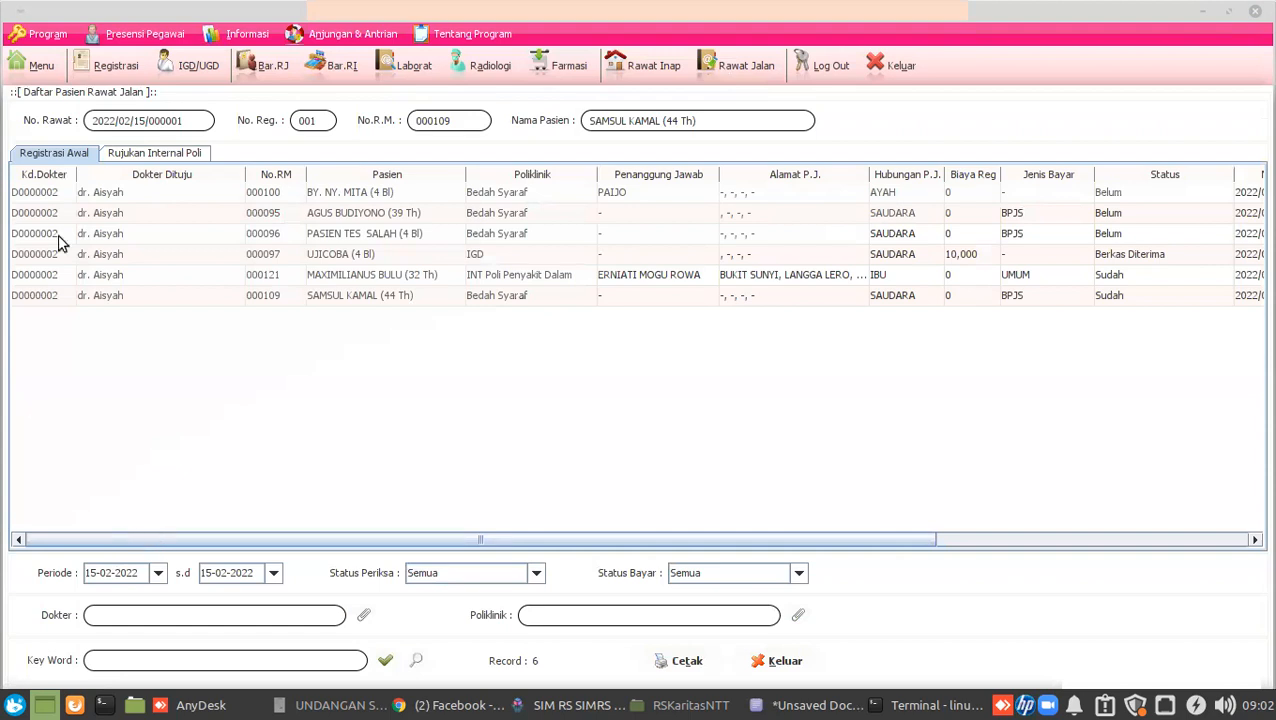
left_click(35, 297)
double_click(35, 297)
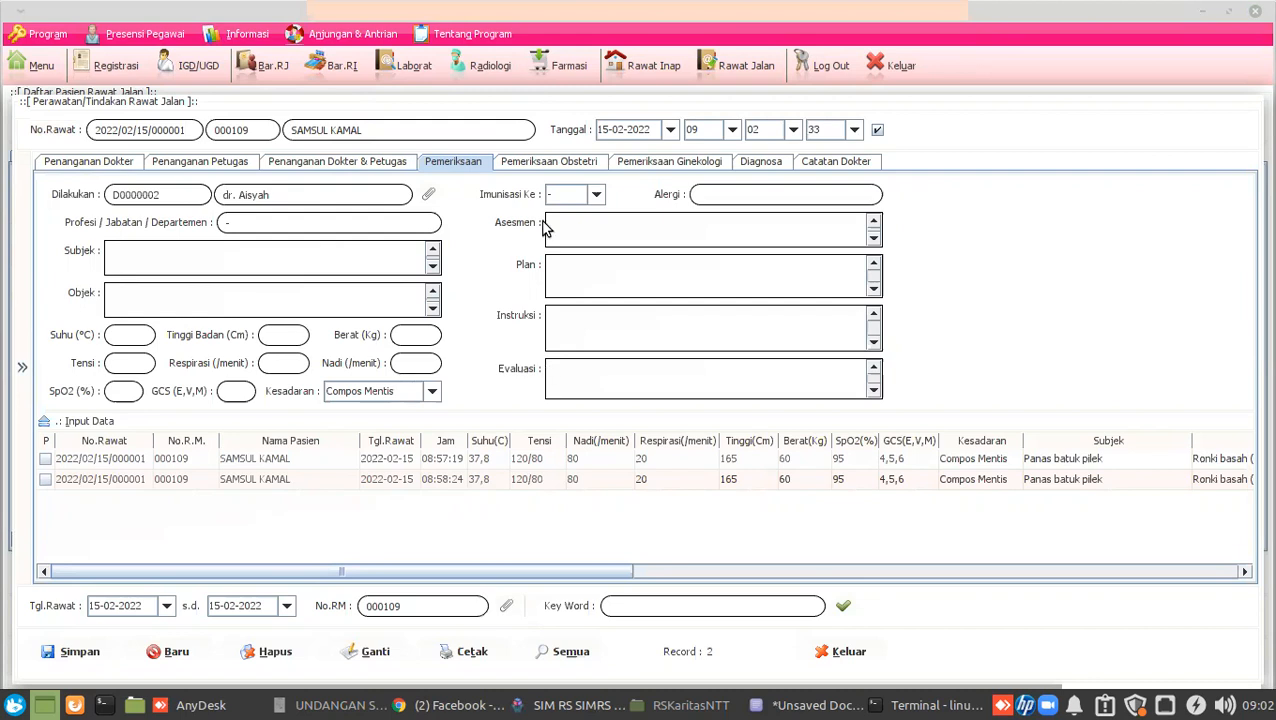
left_click(22, 368)
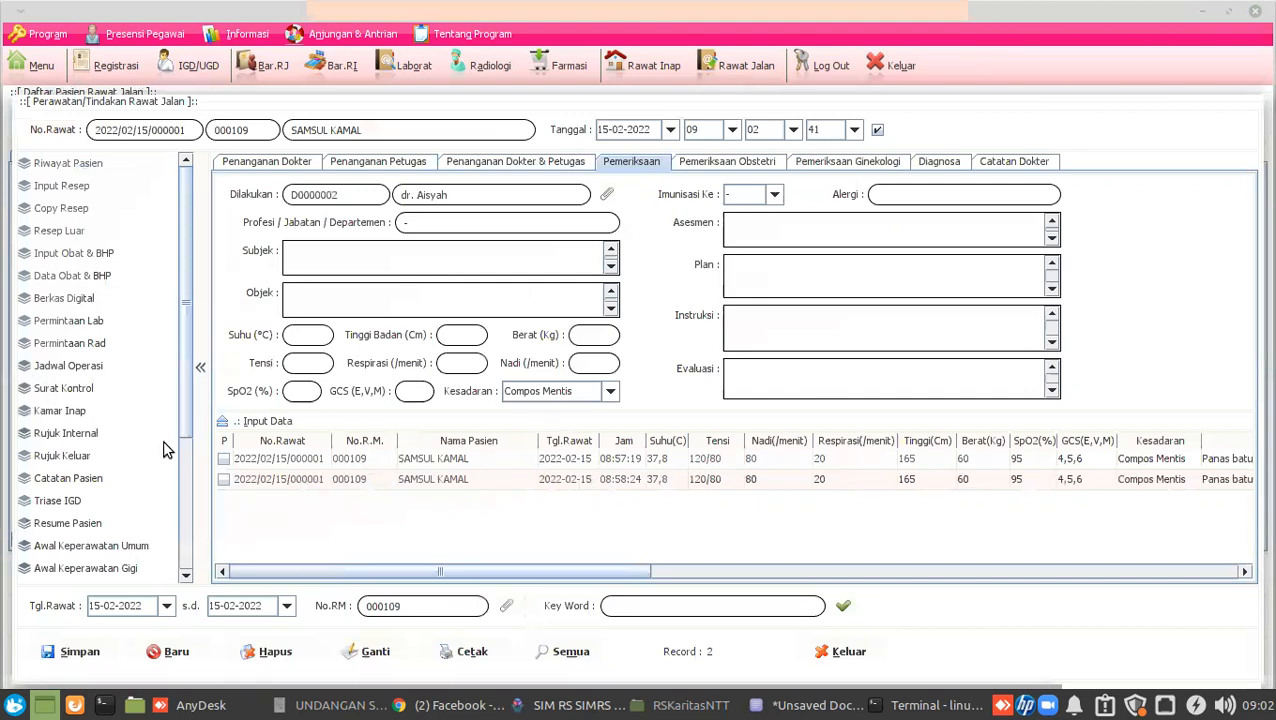
Start a lab request with indication 'susp dbd' and additional note 'hari ke3 panas'.
left_click(80, 321)
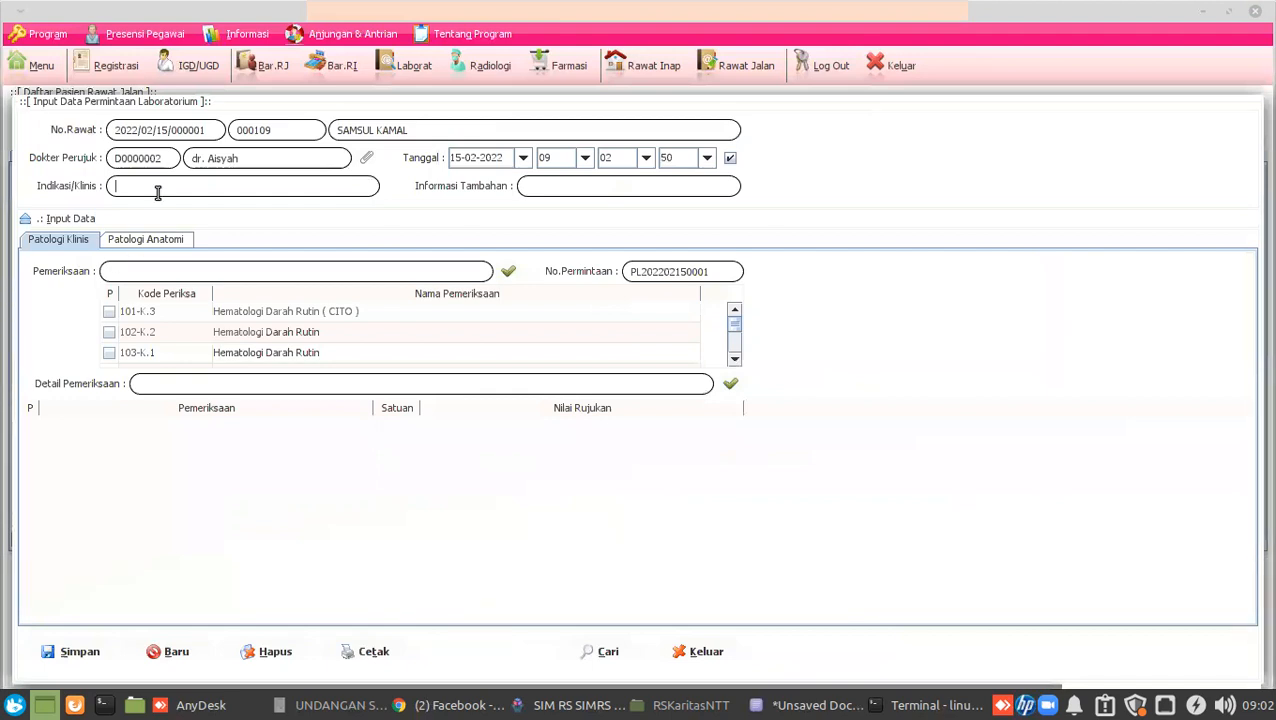
type("susp dbd")
left_click(555, 190)
type("hari ke3 panas")
Add the Hematologi Darah Rutin and WIDAL (355-RJ) tests and save the lab request.
left_click(184, 270)
type("darah rutin")
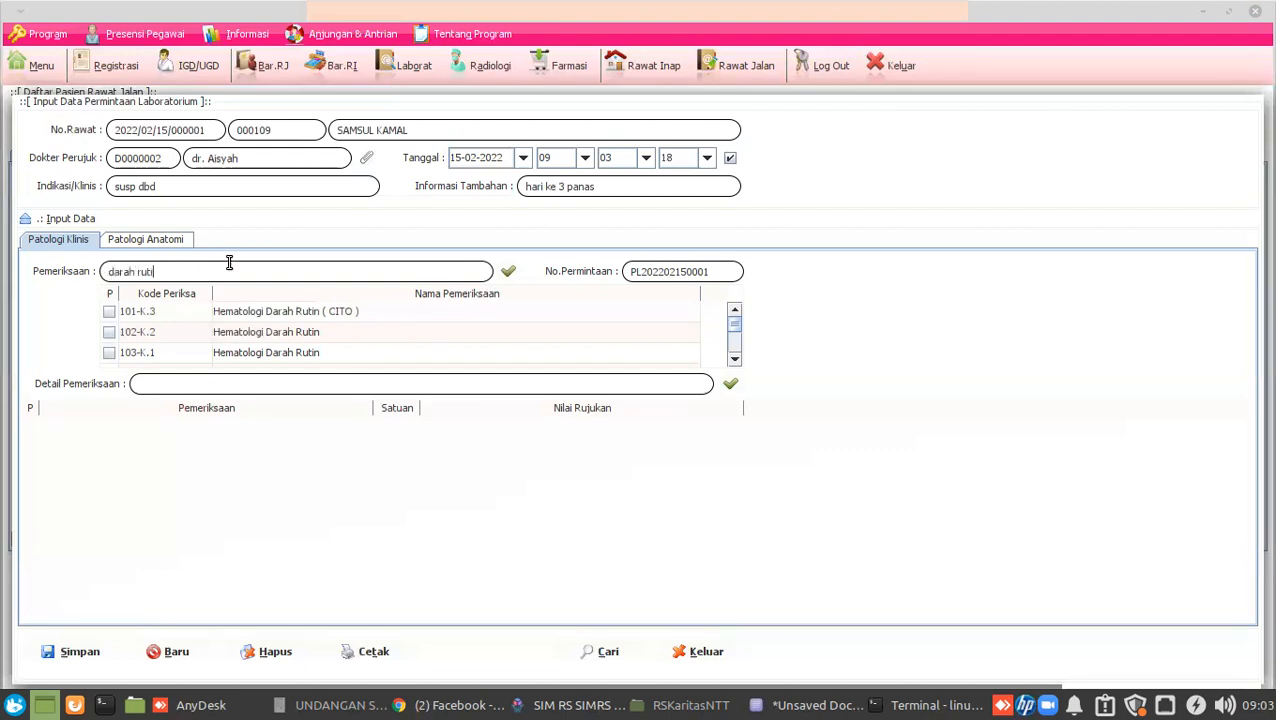
left_click(109, 332)
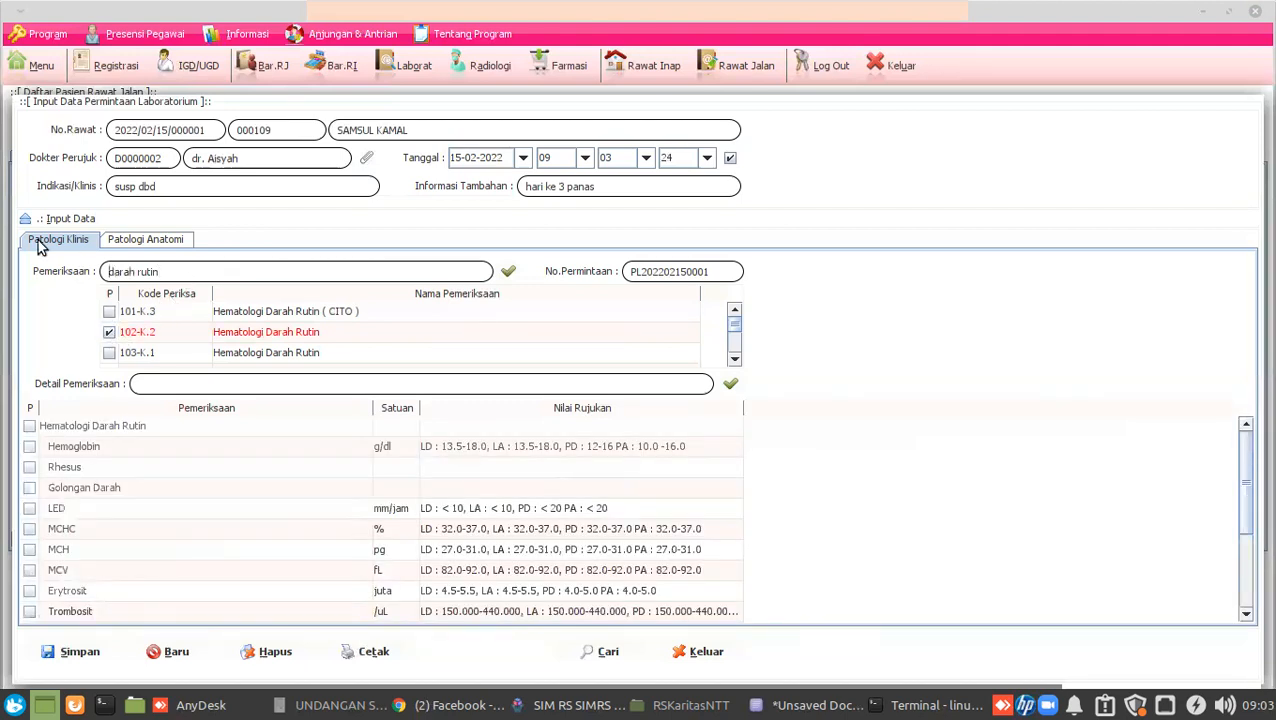
type("widal")
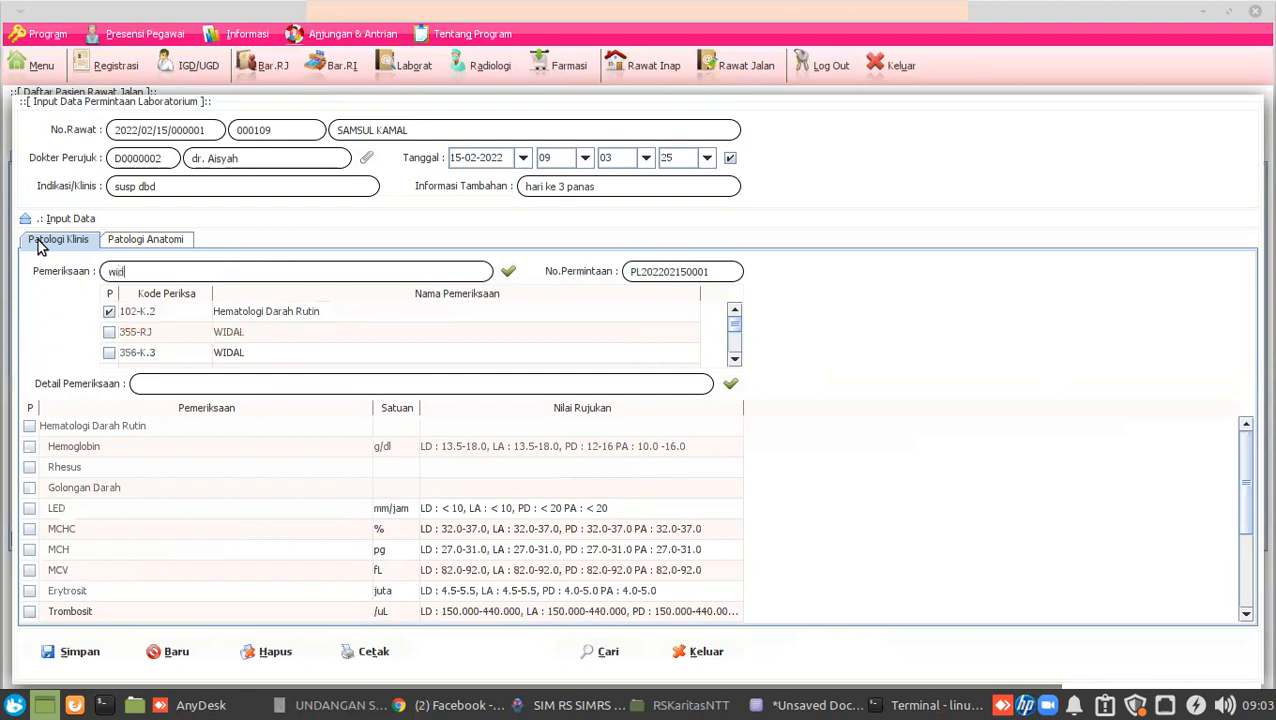
left_click(109, 331)
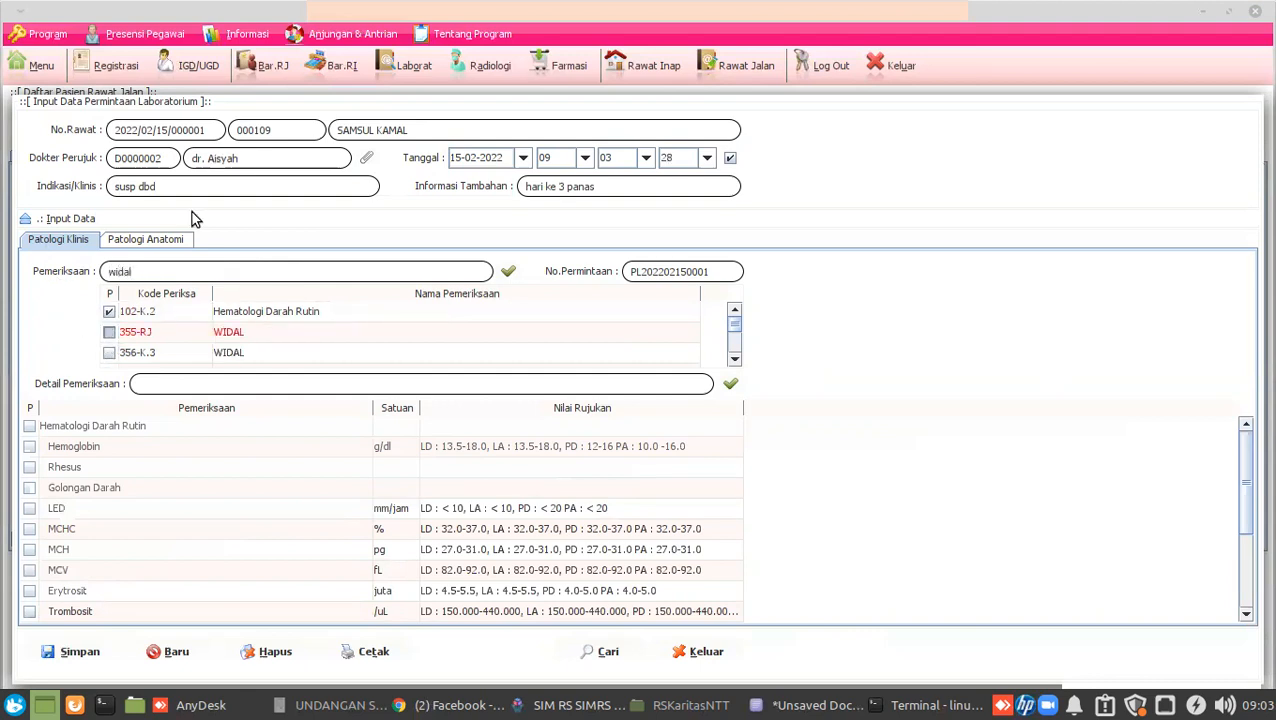
left_click(82, 652)
left_click(608, 415)
left_click(636, 371)
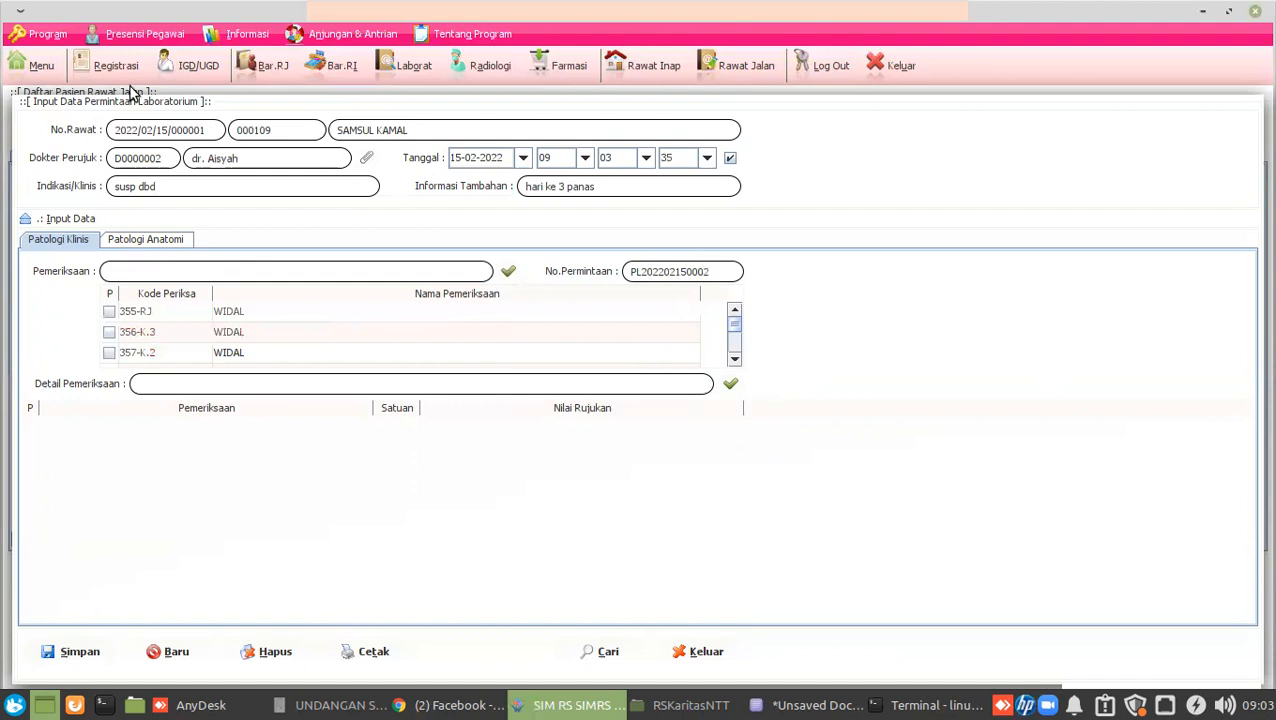
Open a lab request for IGD test patient UJICOBA, then close it without saving.
left_click(172, 68)
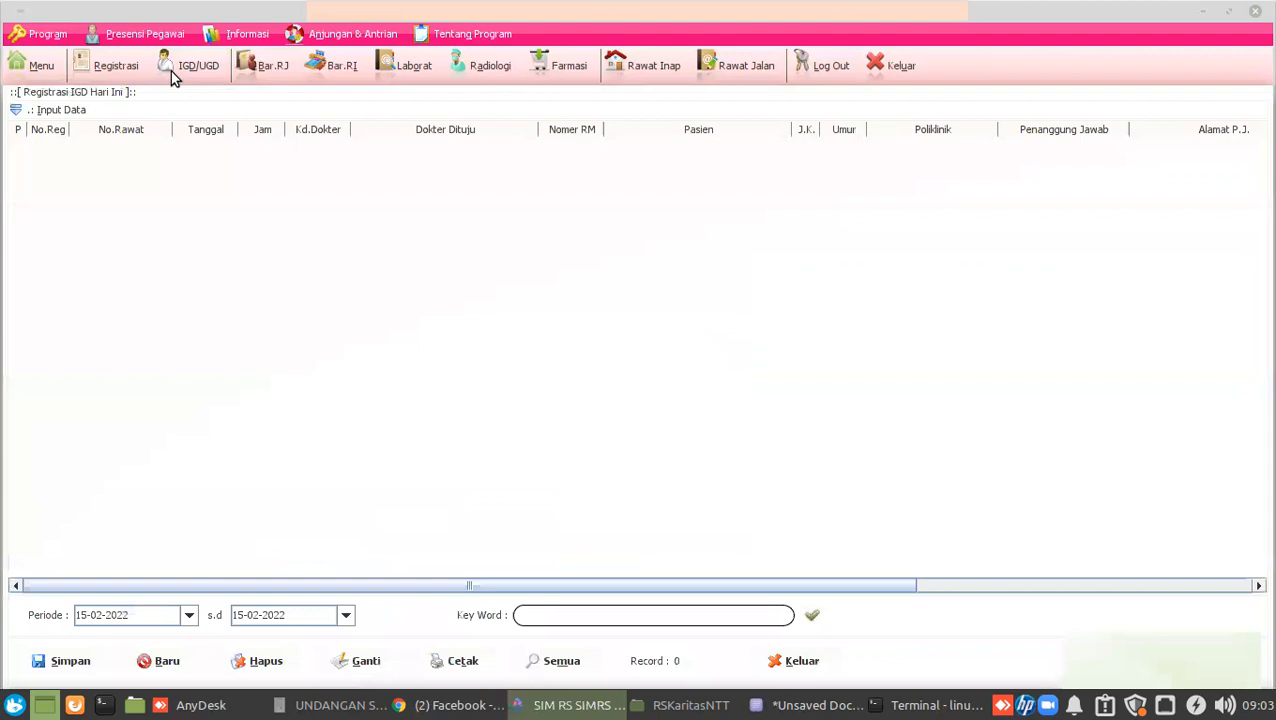
left_click(140, 150)
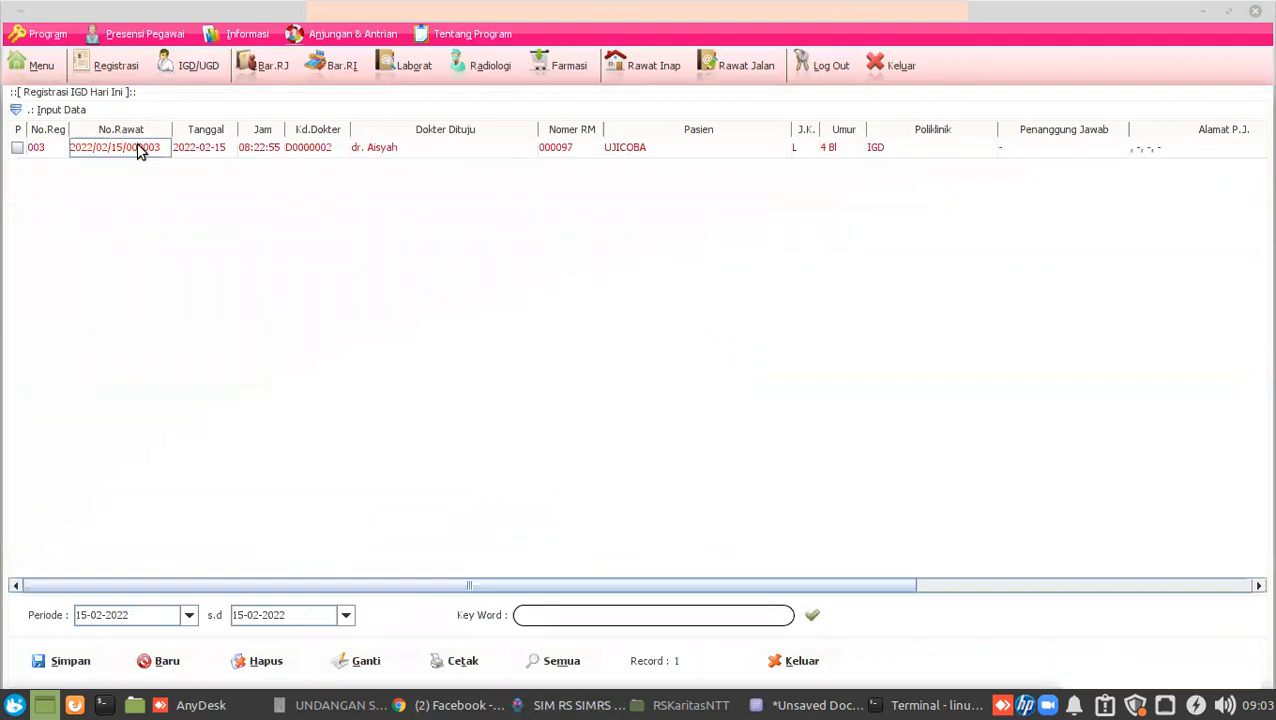
double_click(140, 148)
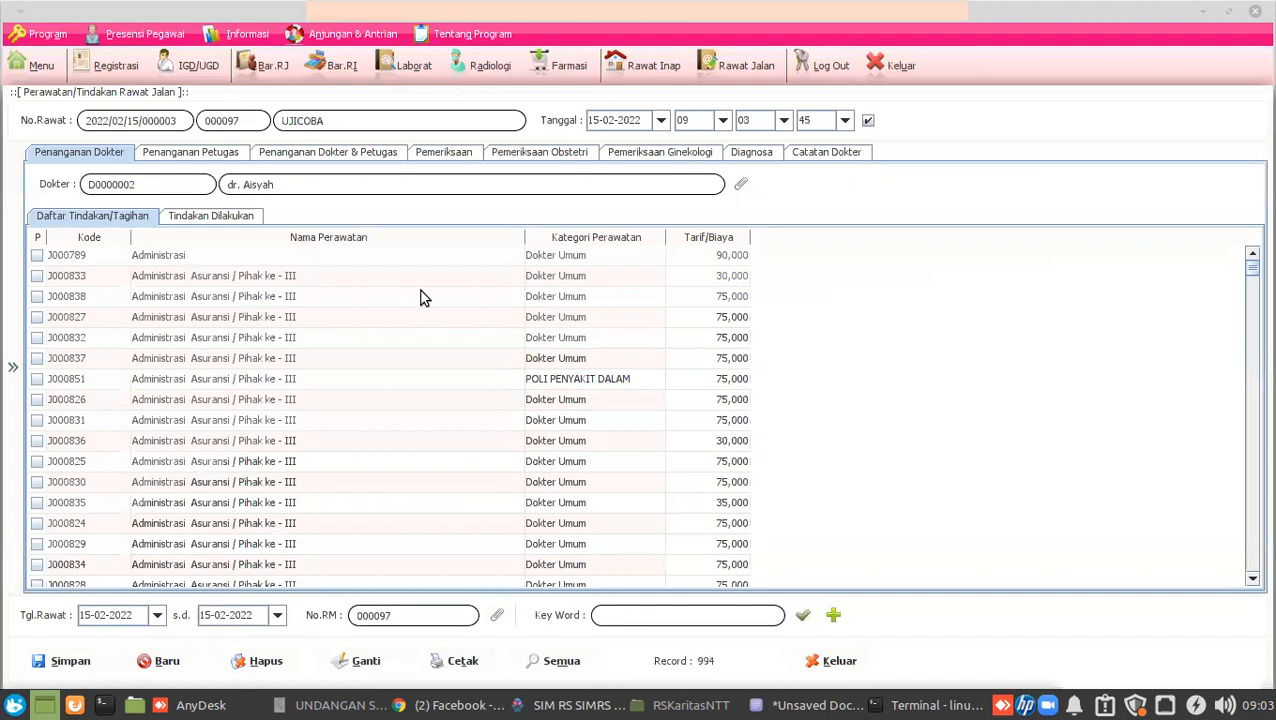
left_click(13, 370)
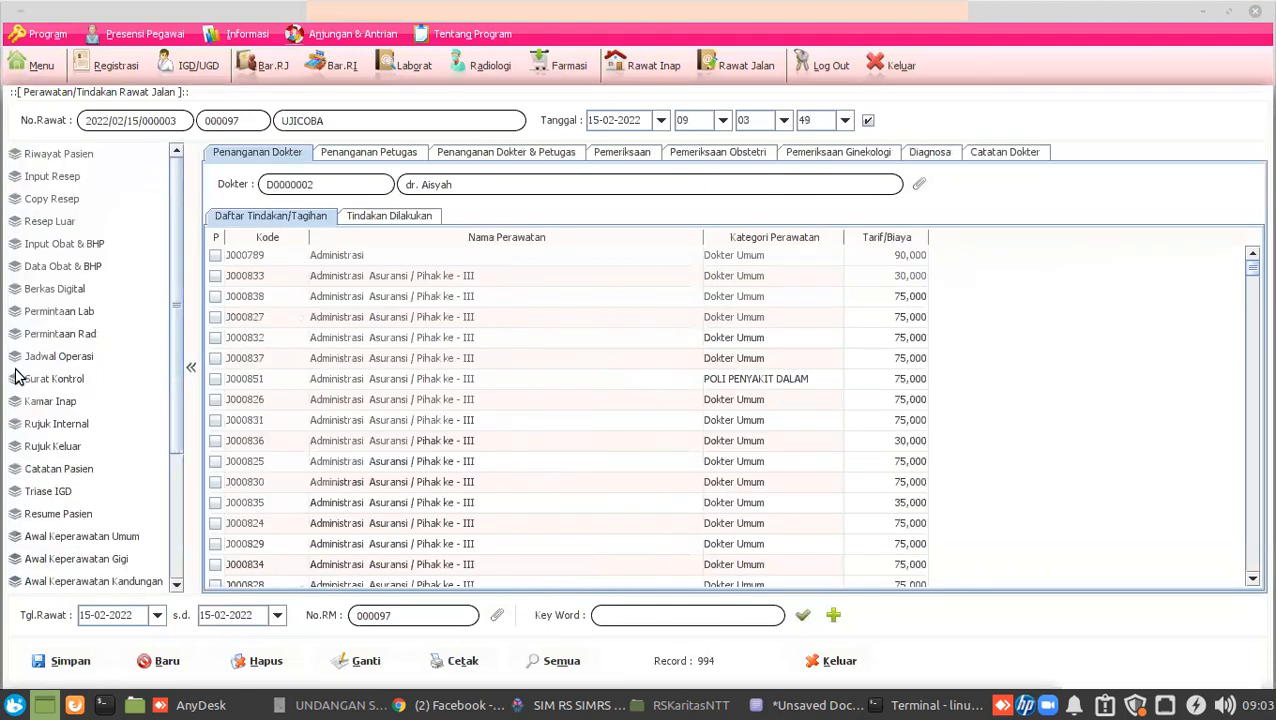
left_click(60, 311)
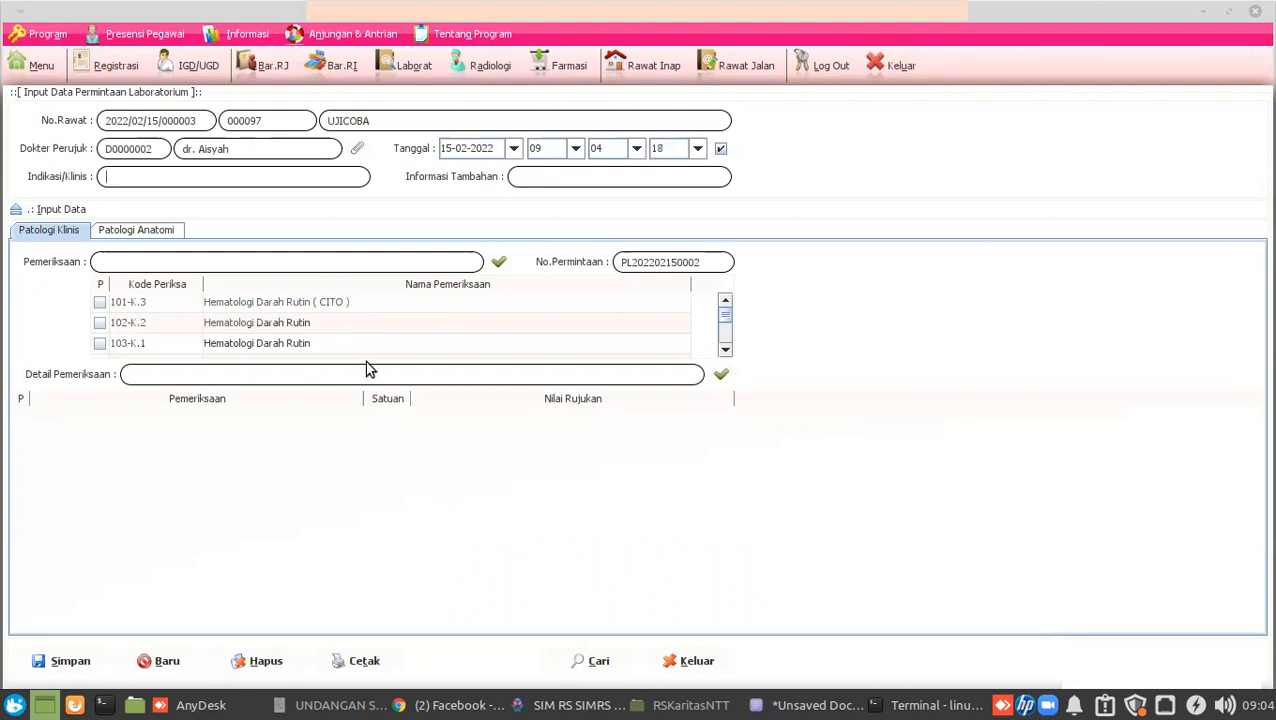
left_click(719, 66)
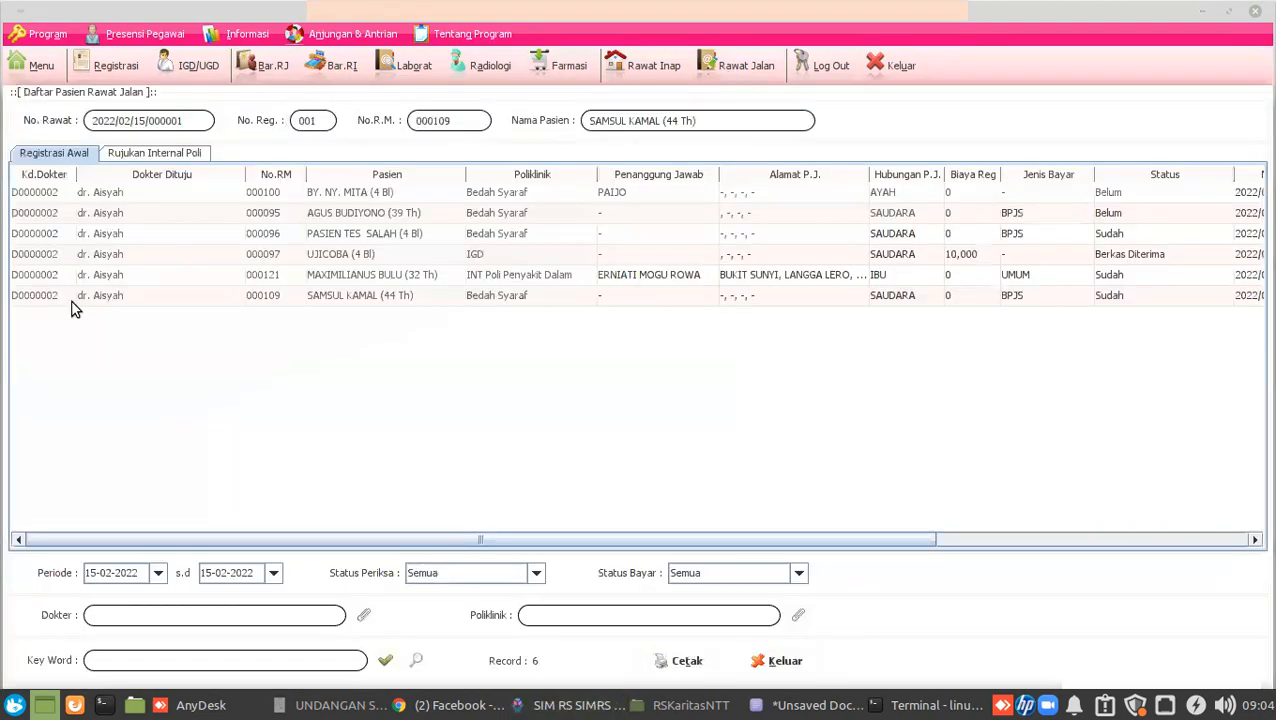
Open a blank lab request for the last Bedah Syaraf outpatient, then switch back to AnyDesk.
left_click(44, 296)
double_click(44, 296)
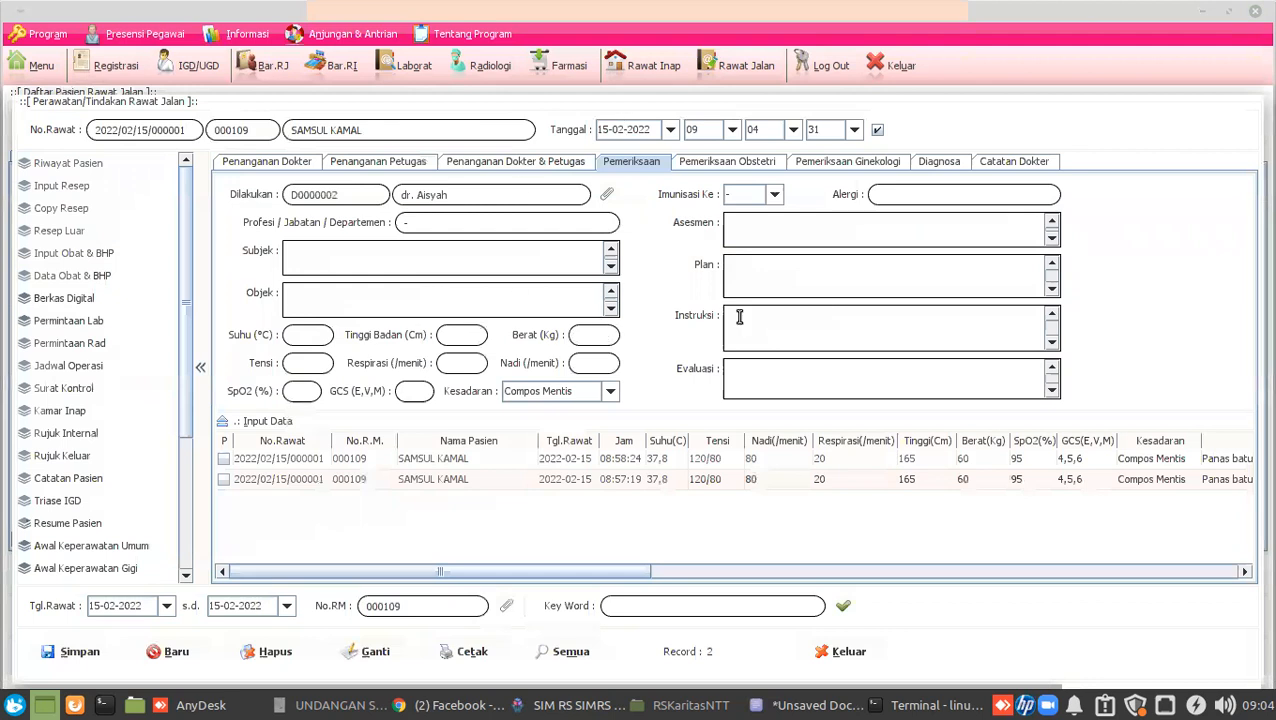
left_click(201, 367)
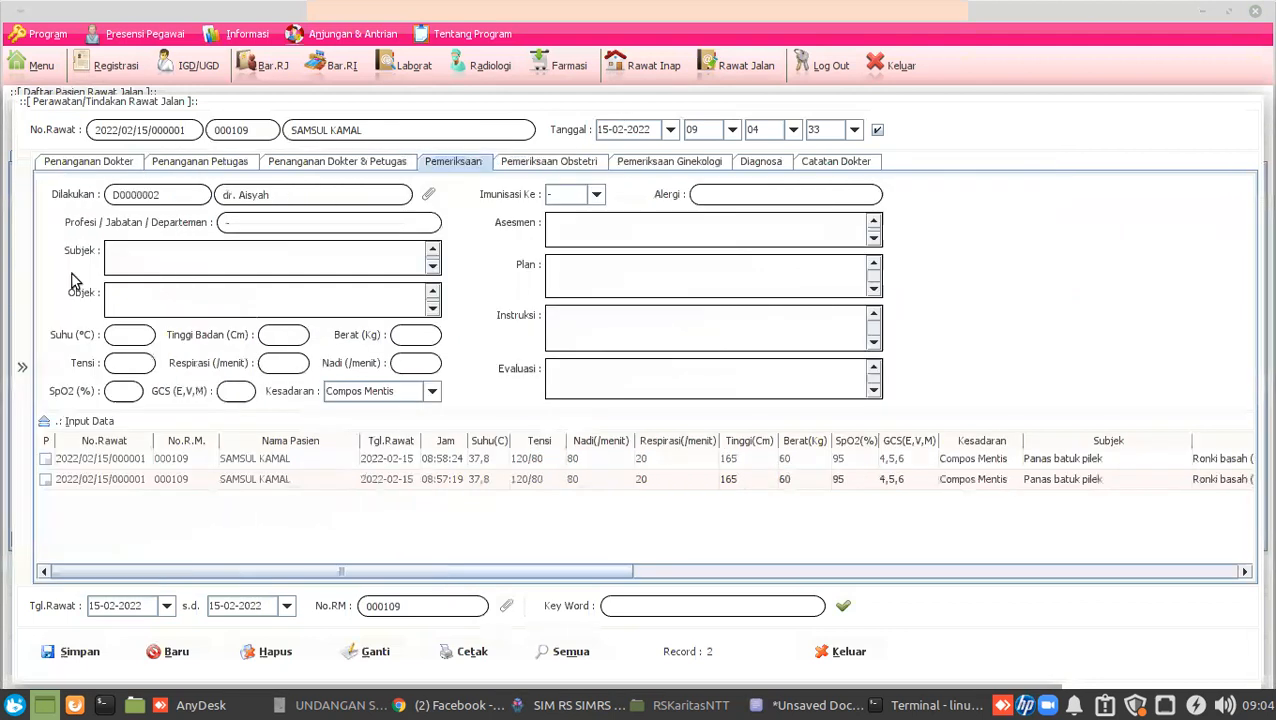
left_click(22, 368)
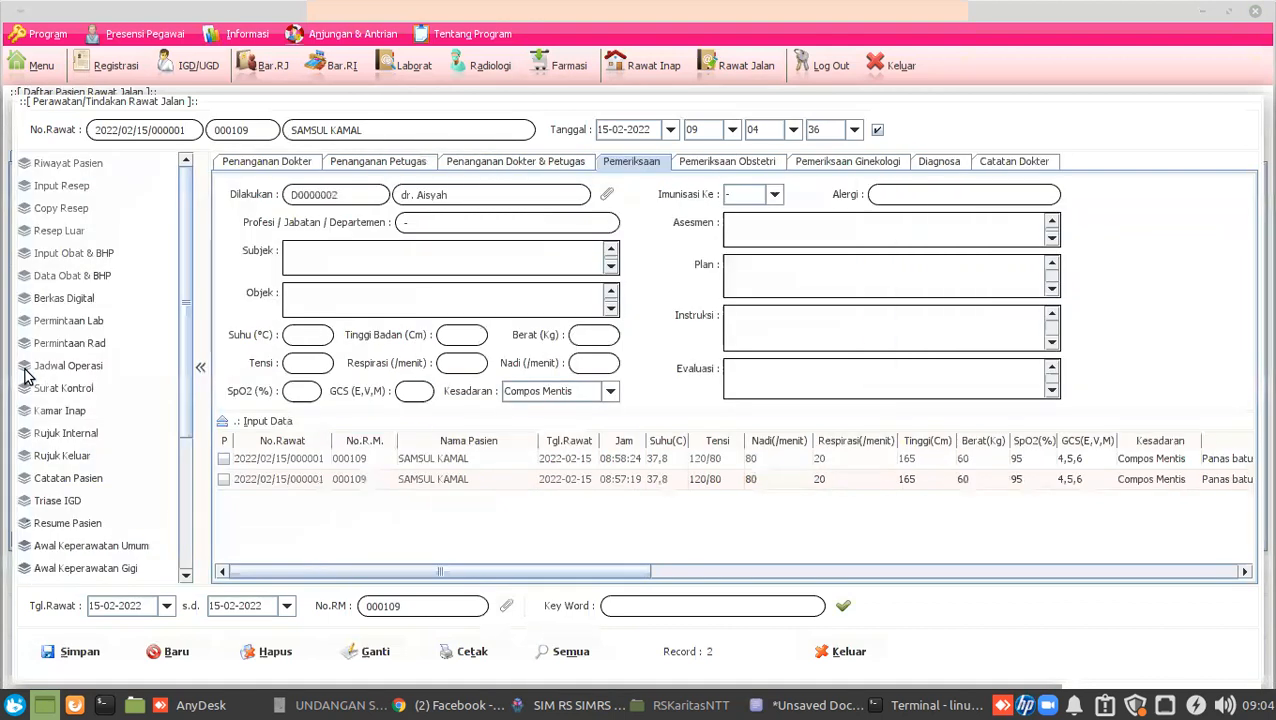
left_click(60, 321)
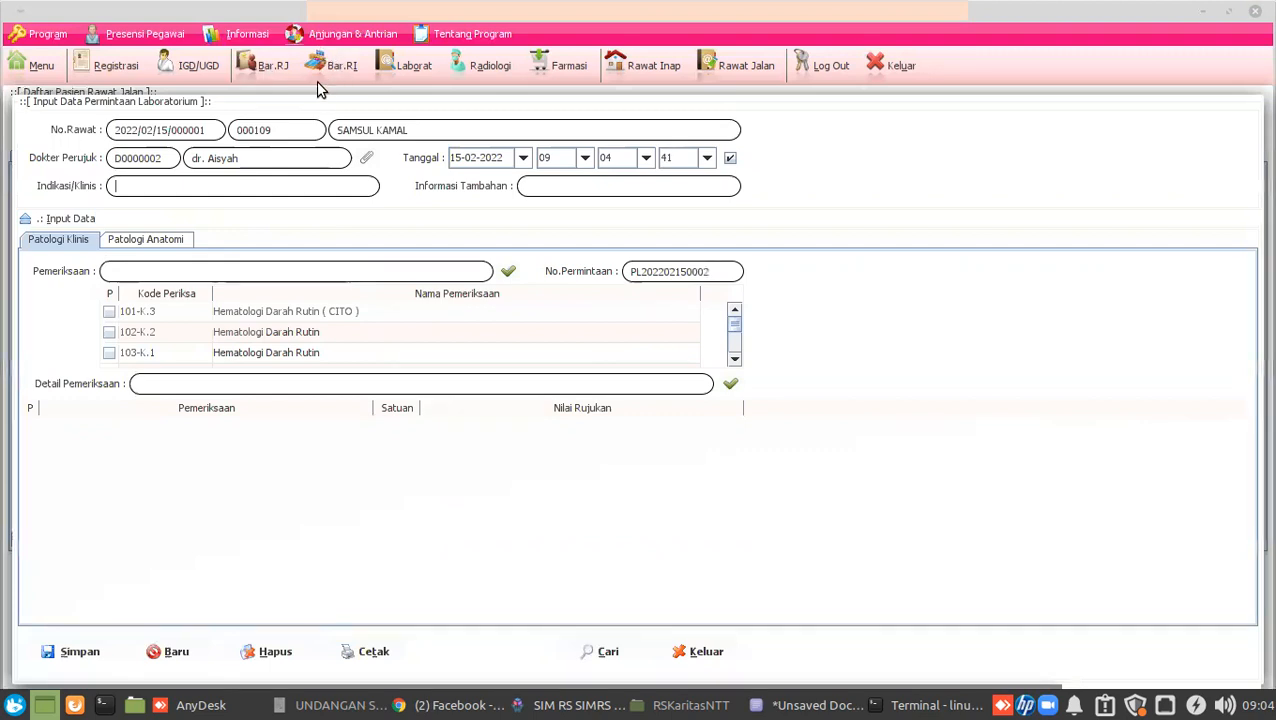
left_click(229, 705)
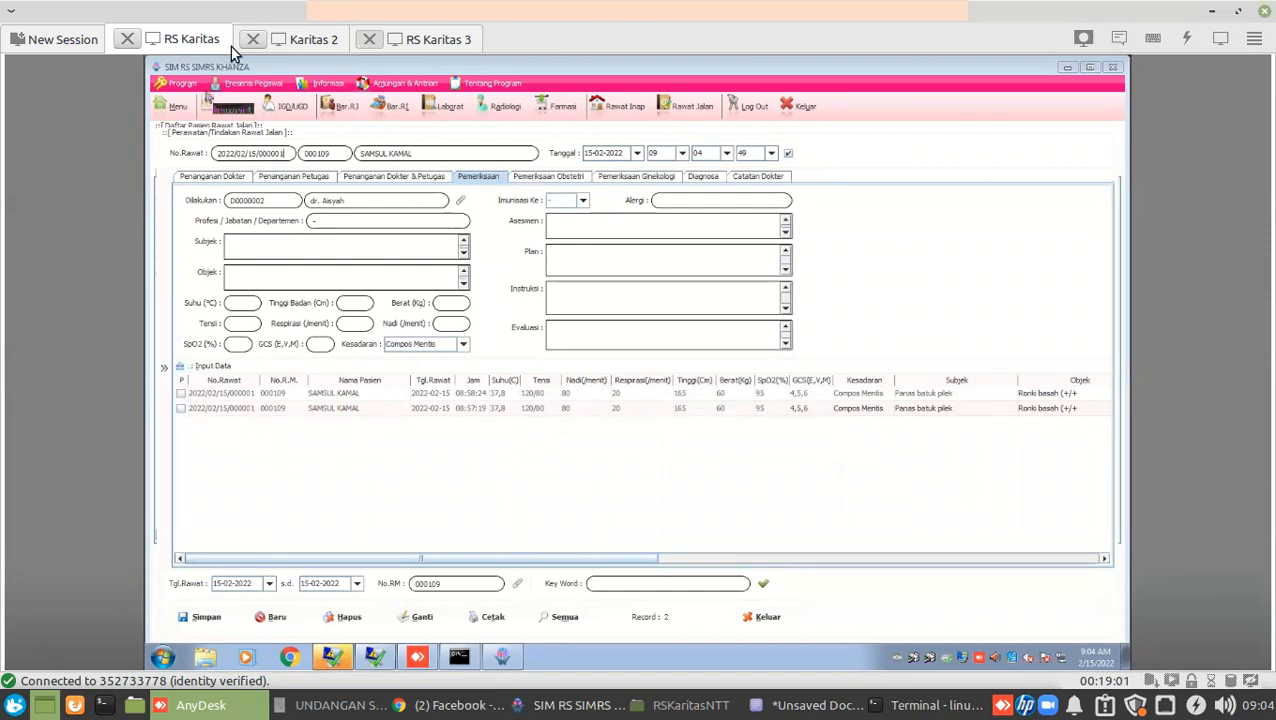
Clear the missing additional-information warning in the Karitas 2 session, then move to RS Karitas 3.
left_click(307, 45)
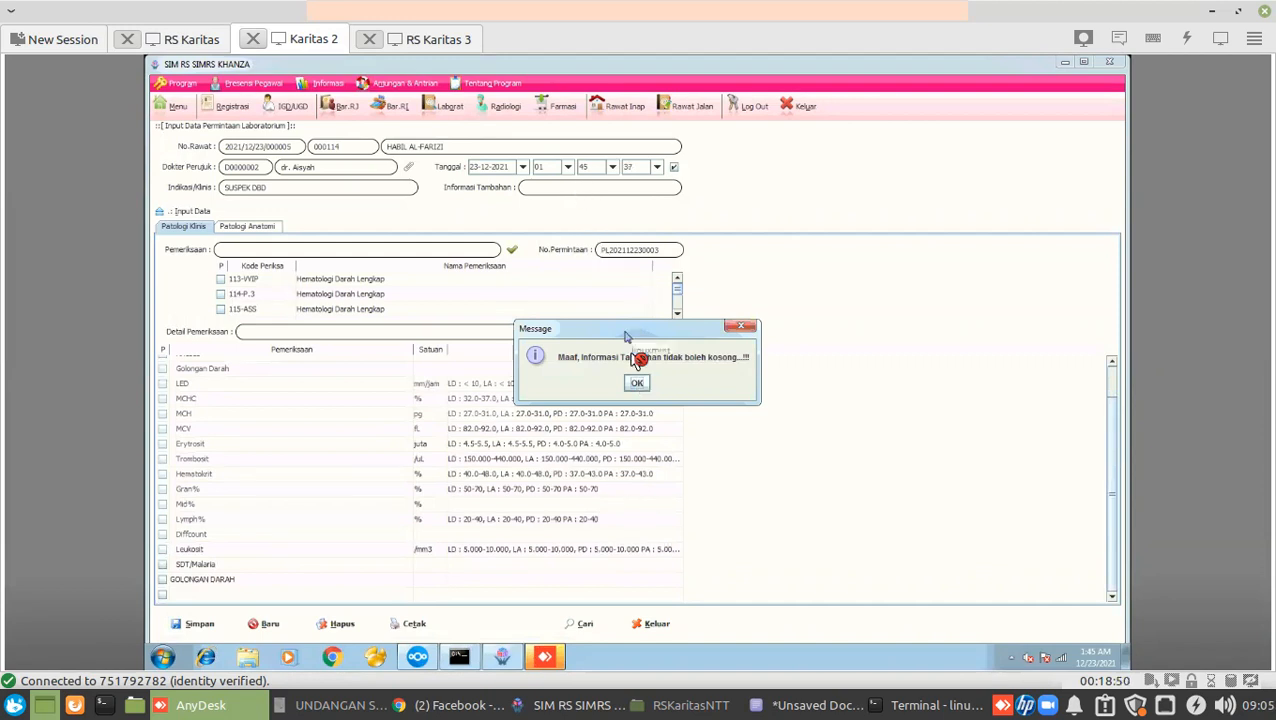
left_click(638, 388)
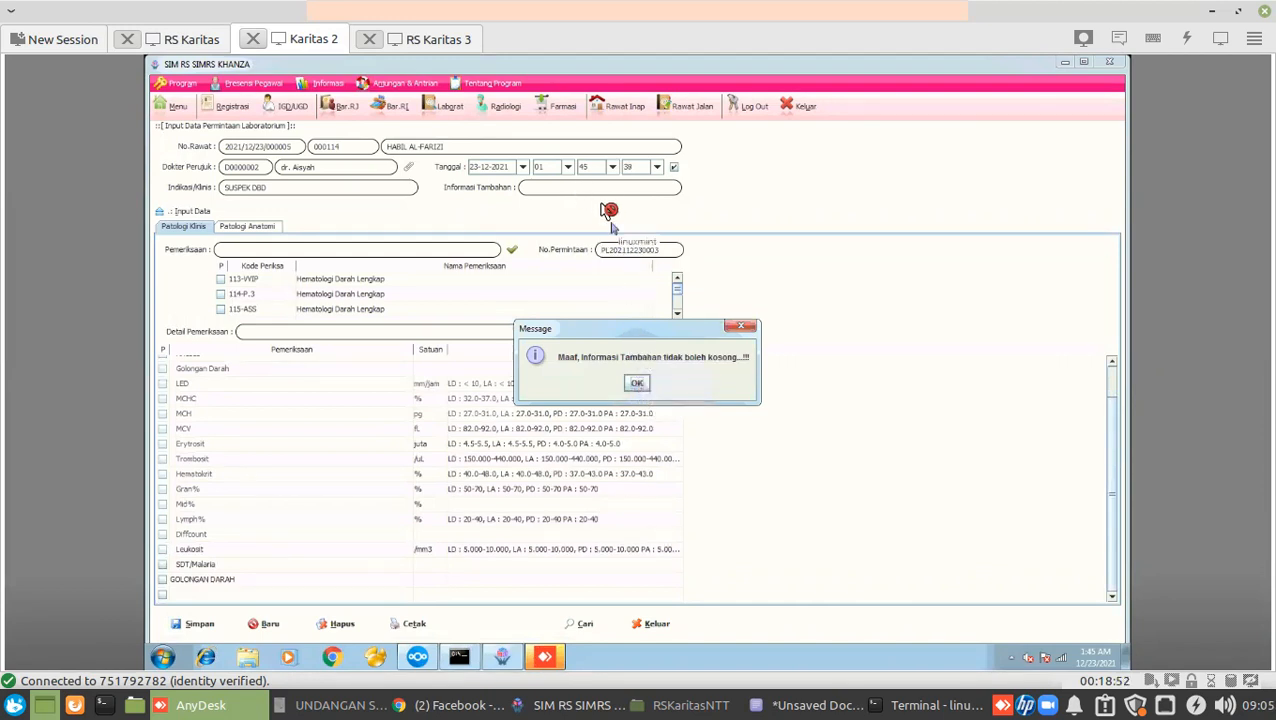
key("Return")
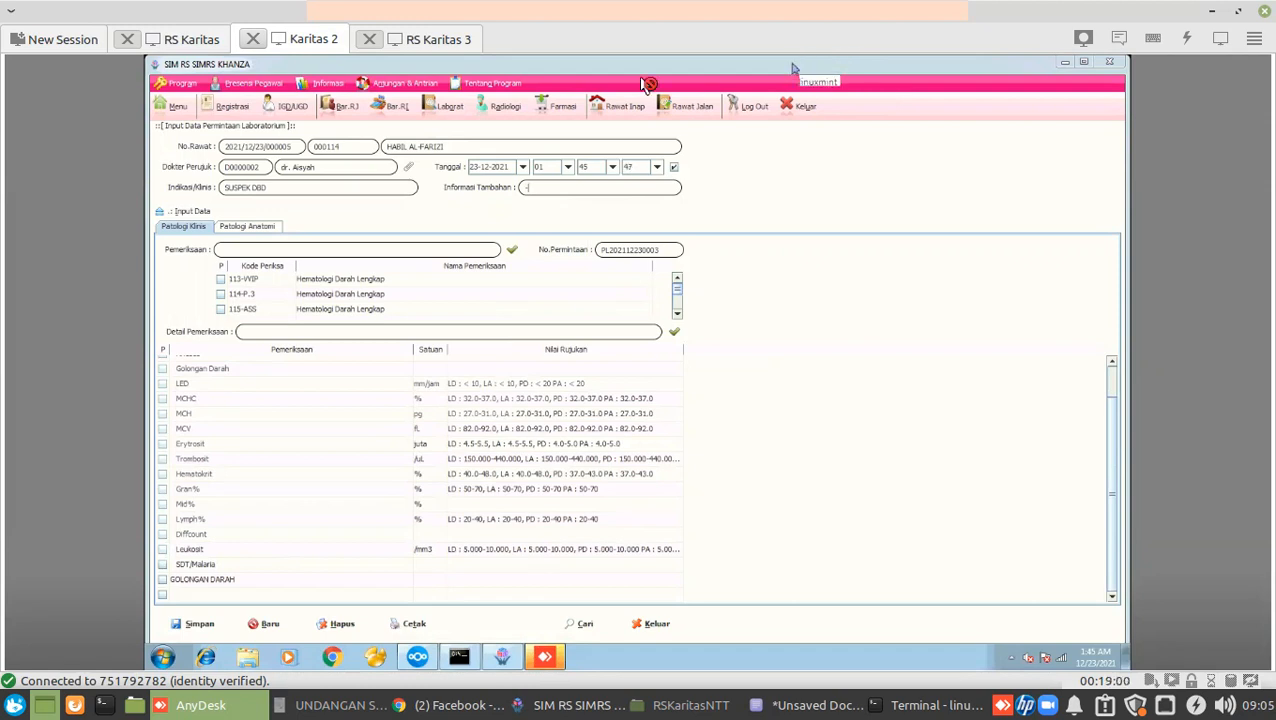
left_click(230, 250)
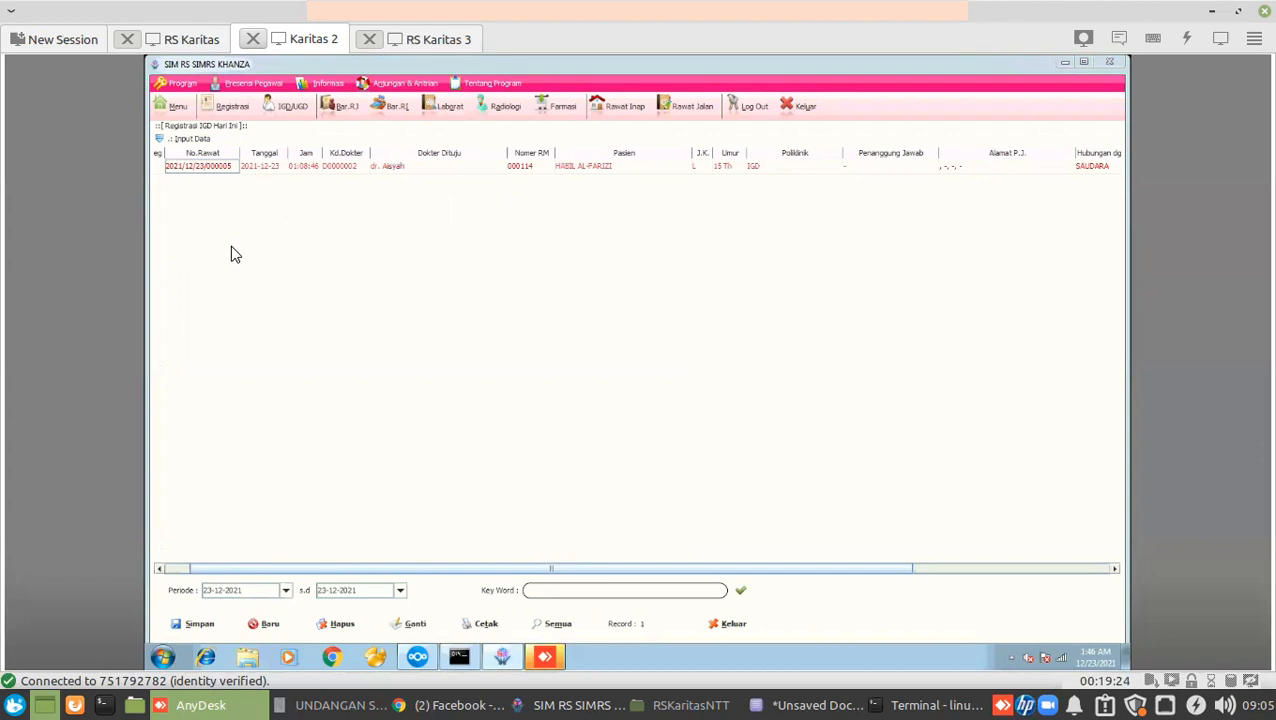
left_click(448, 37)
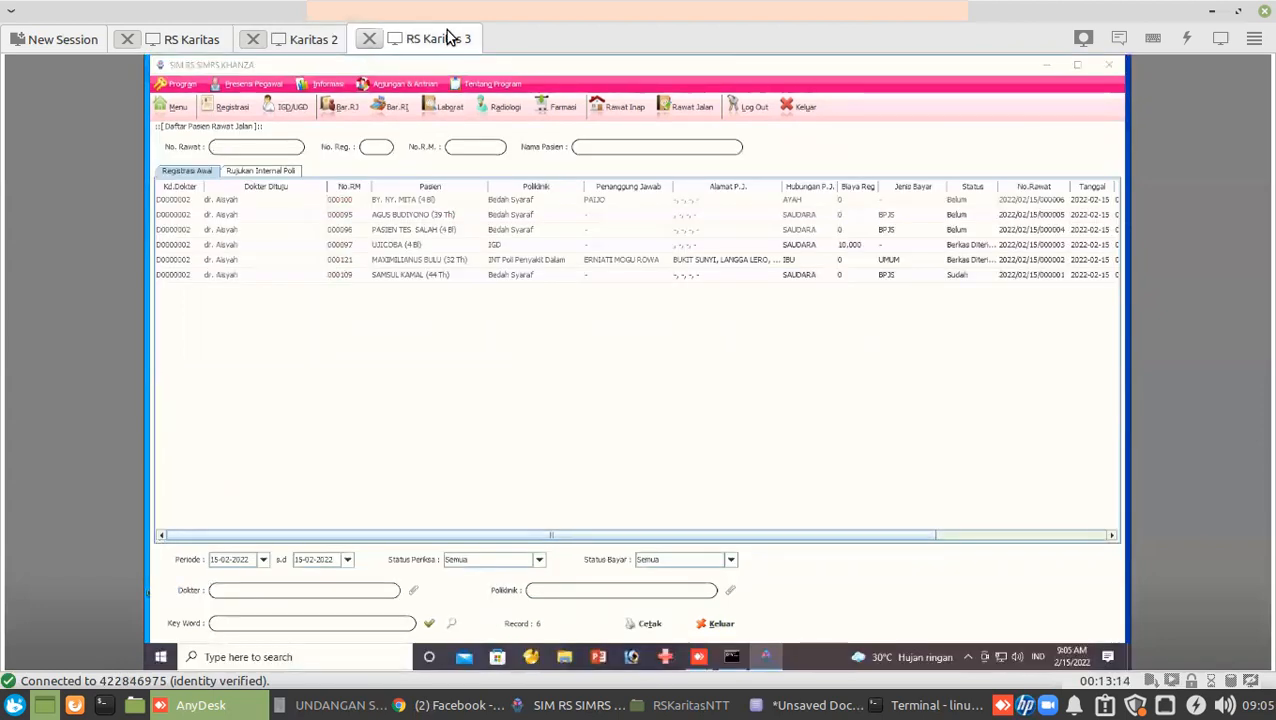
Try the BPJS surgery patient's total billing and dismiss the BPJS billing warning.
left_click(536, 707)
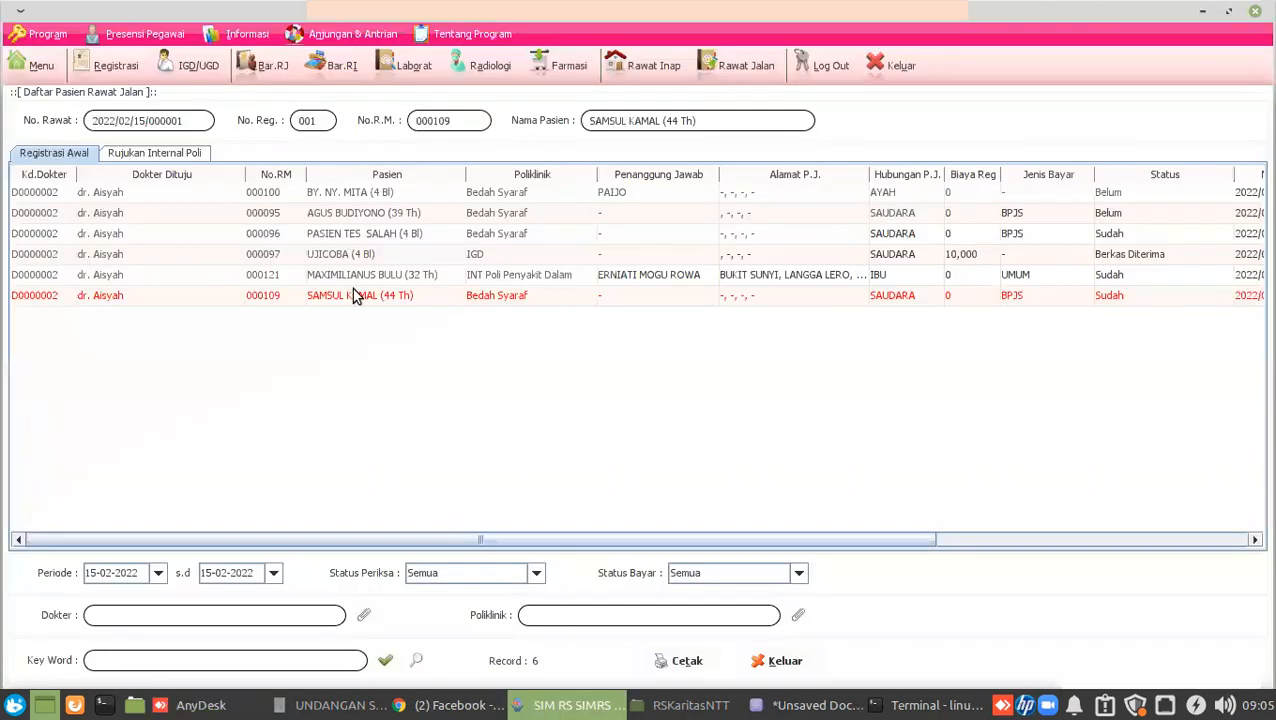
right_click(345, 292)
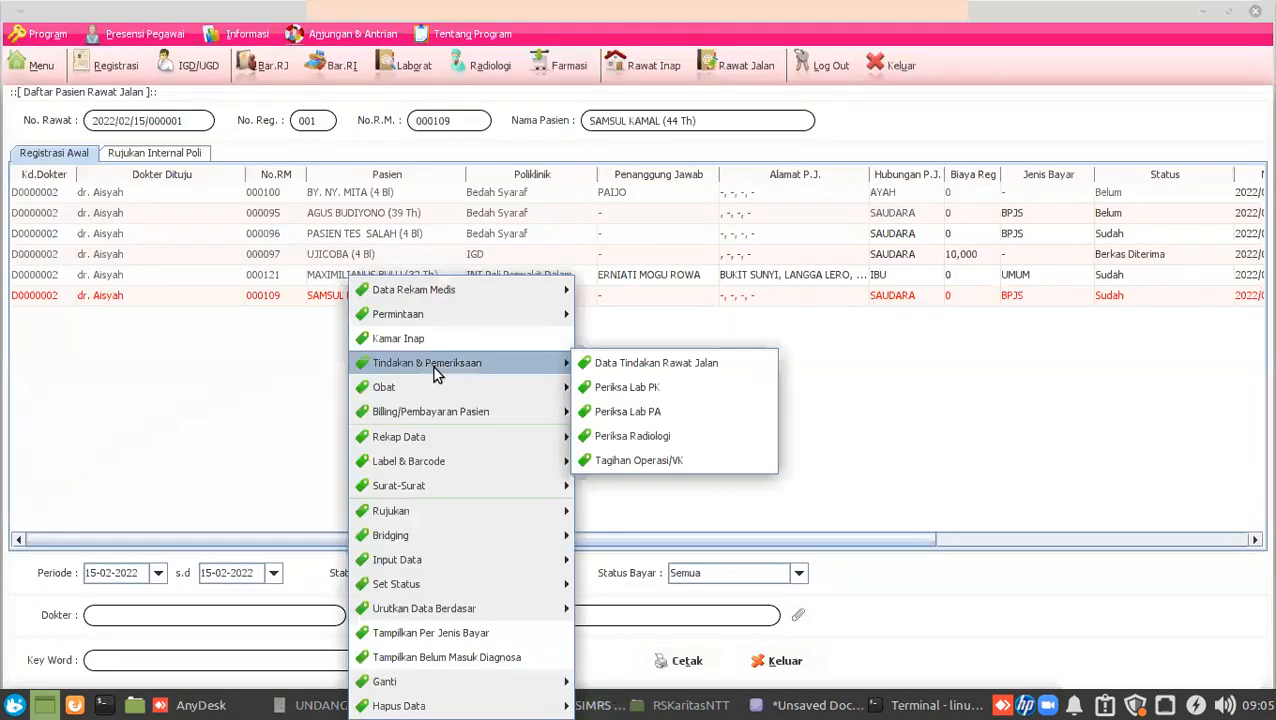
mouse_move(546, 412)
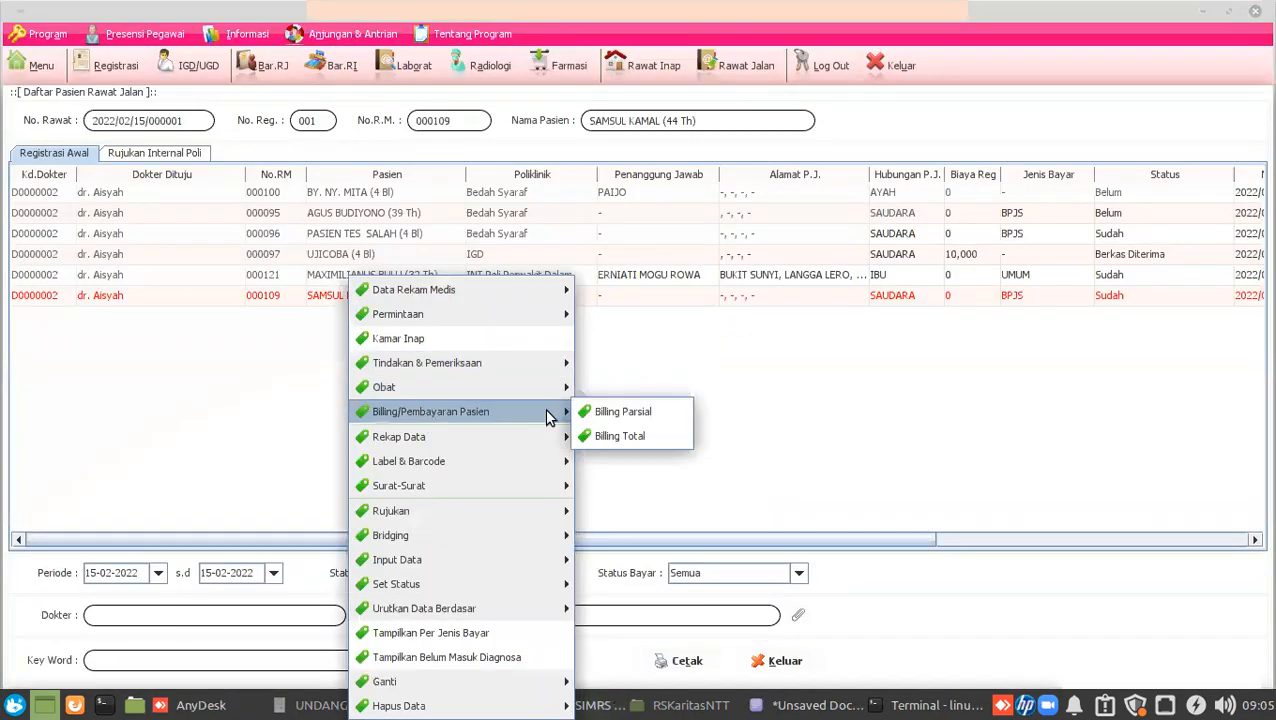
left_click(609, 437)
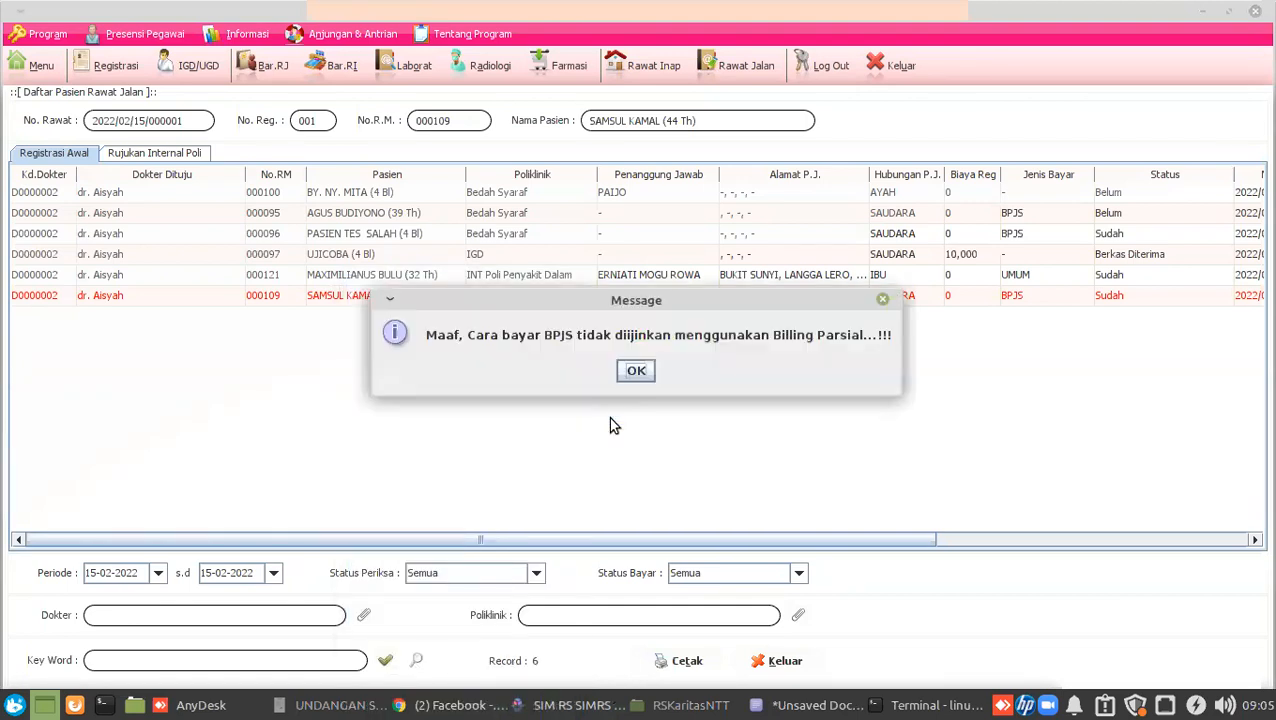
left_click(632, 369)
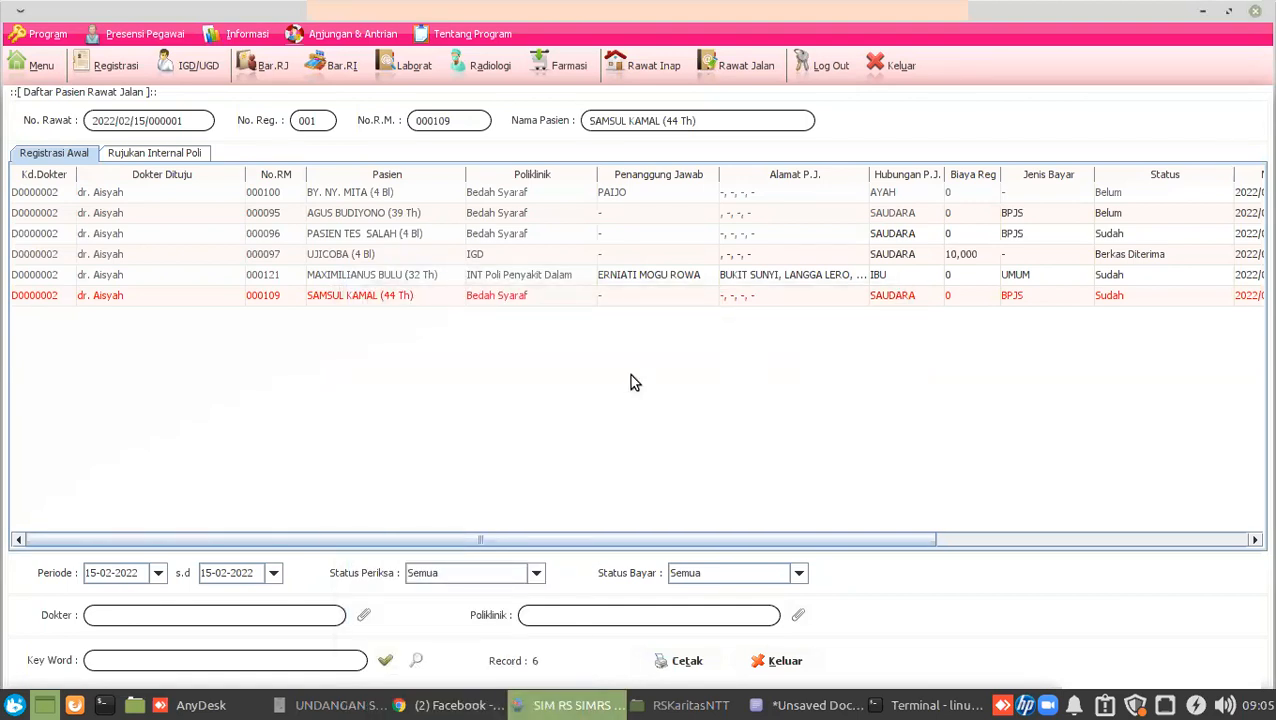
Check the Laboratorium charges in the internal-medicine patient's partial billing for visit 000002, then close it.
left_click(385, 256)
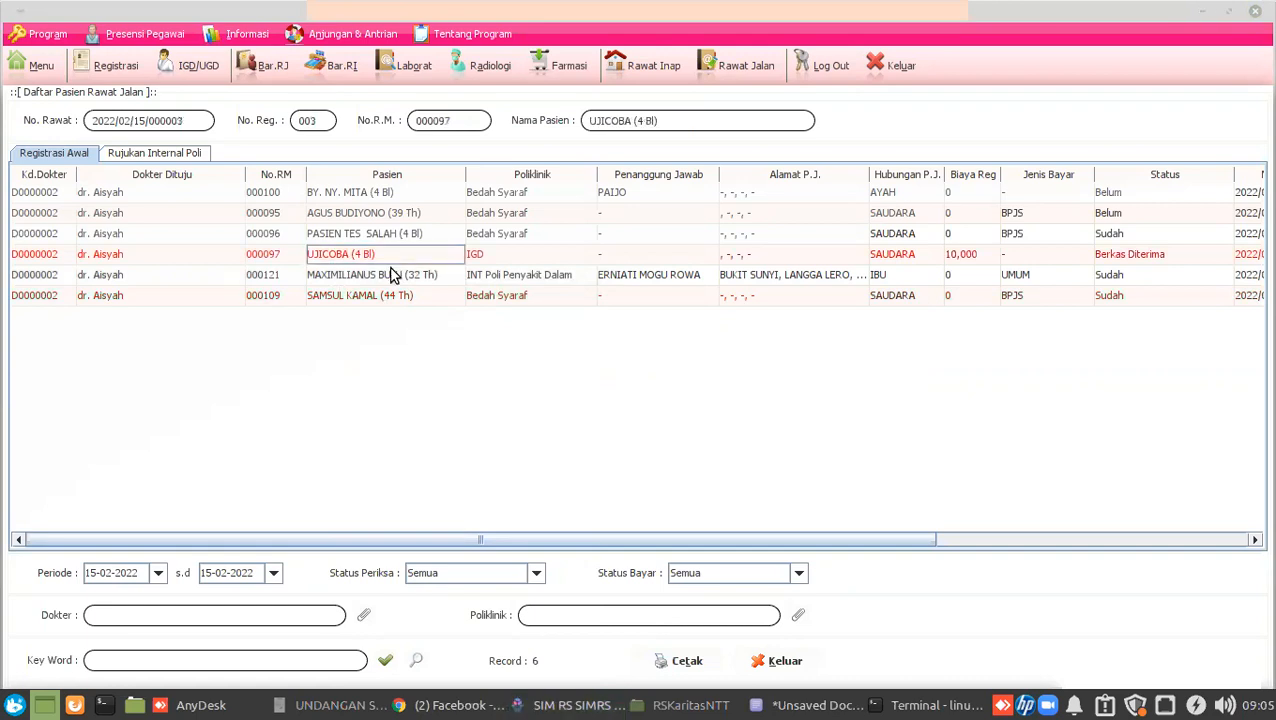
right_click(390, 273)
mouse_move(468, 405)
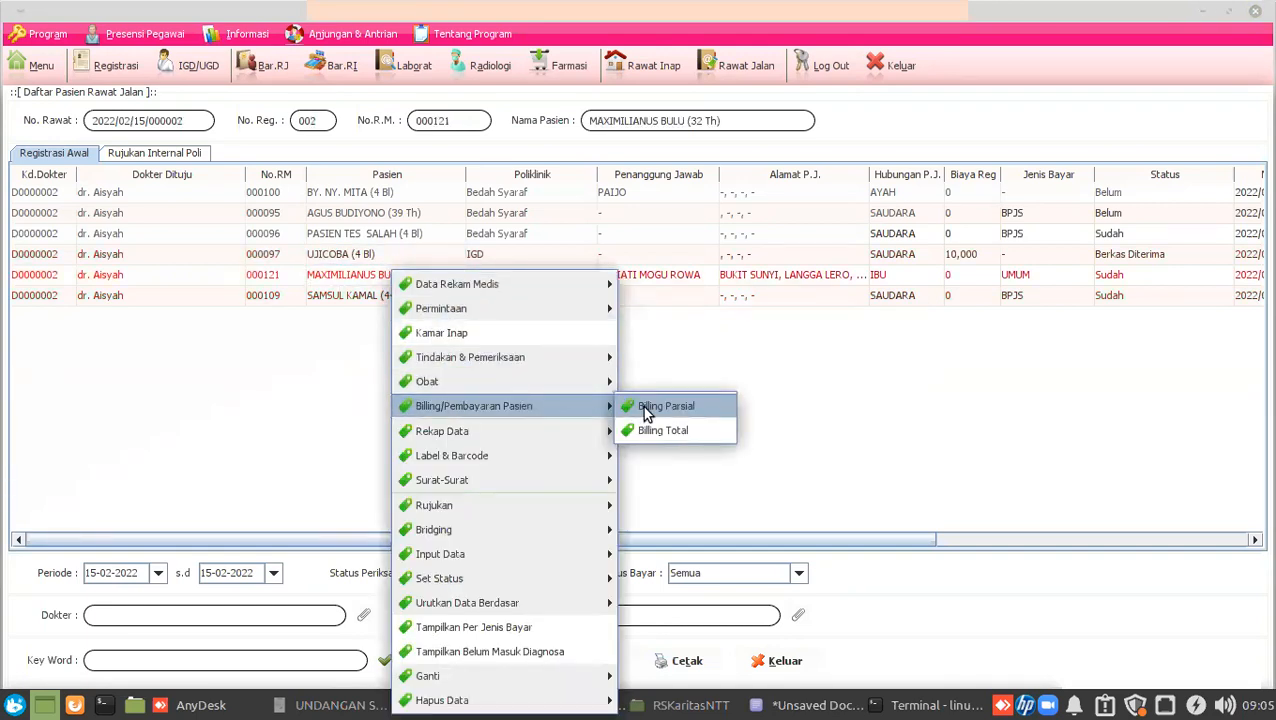
left_click(651, 416)
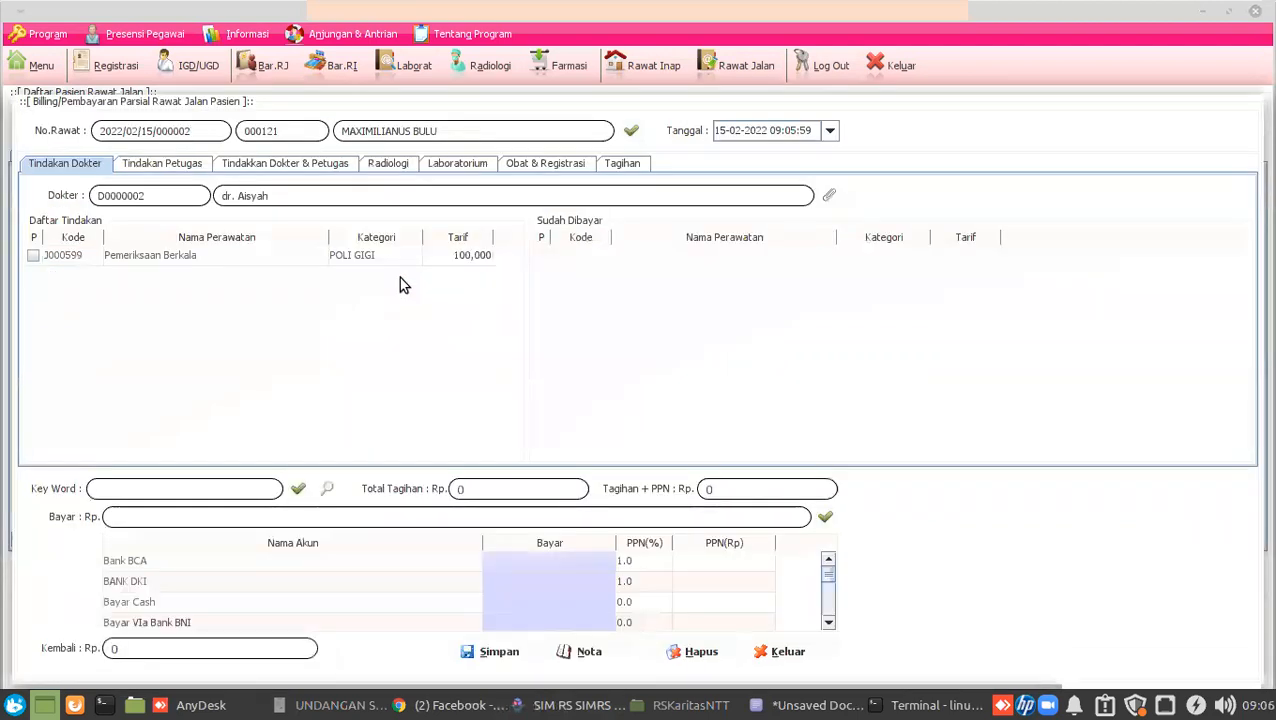
left_click(466, 169)
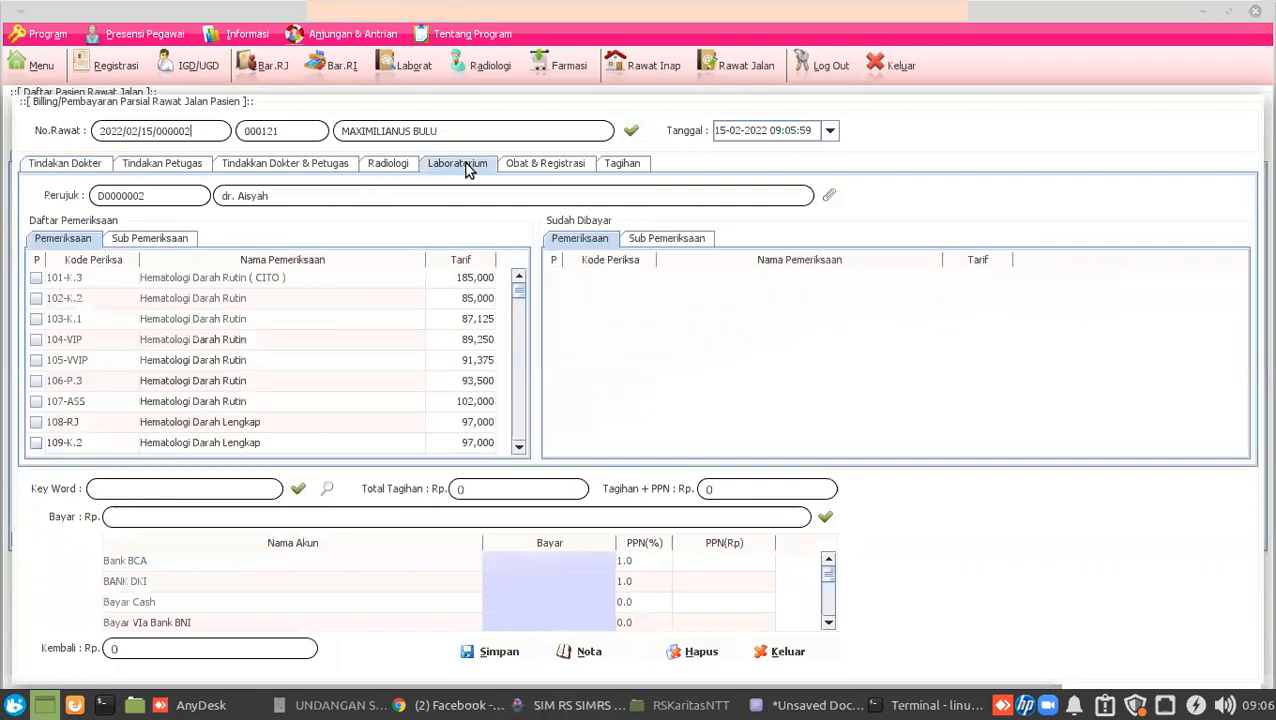
left_click(782, 650)
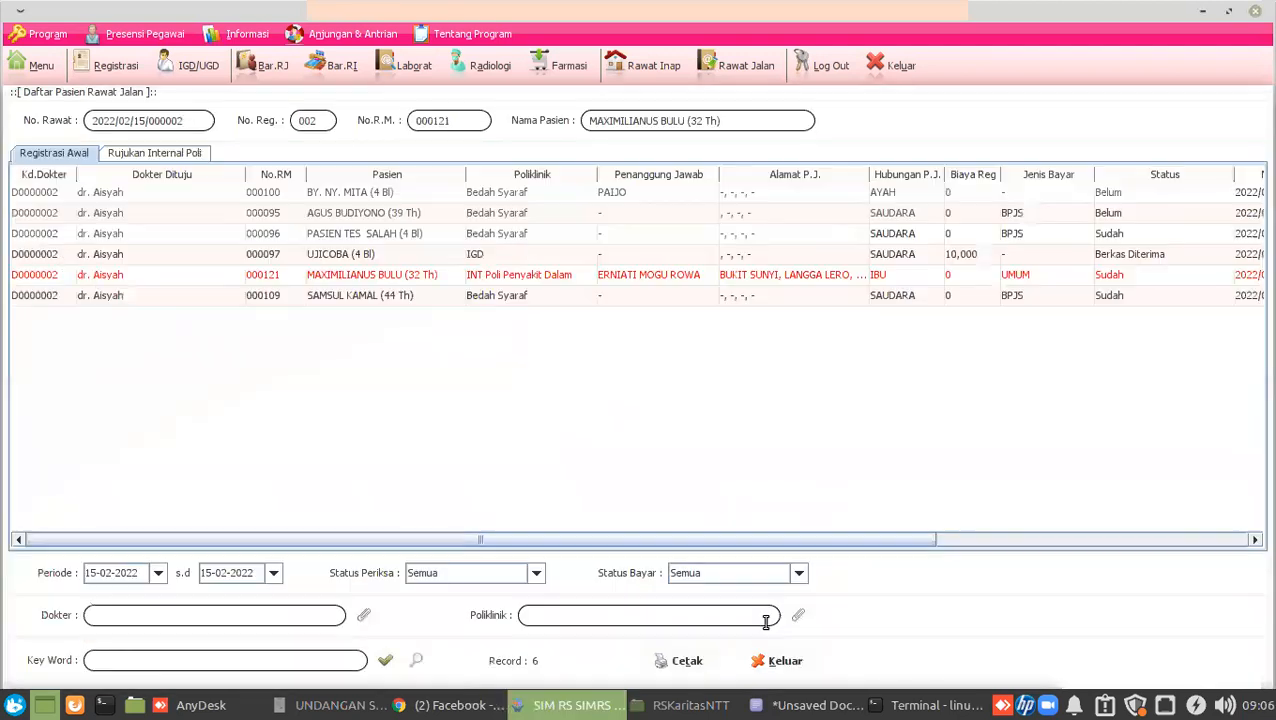
Start a lab request for the internal-medicine patient with Hematologi Darah Rutin (CITO) ticked.
left_click(412, 277)
right_click(413, 279)
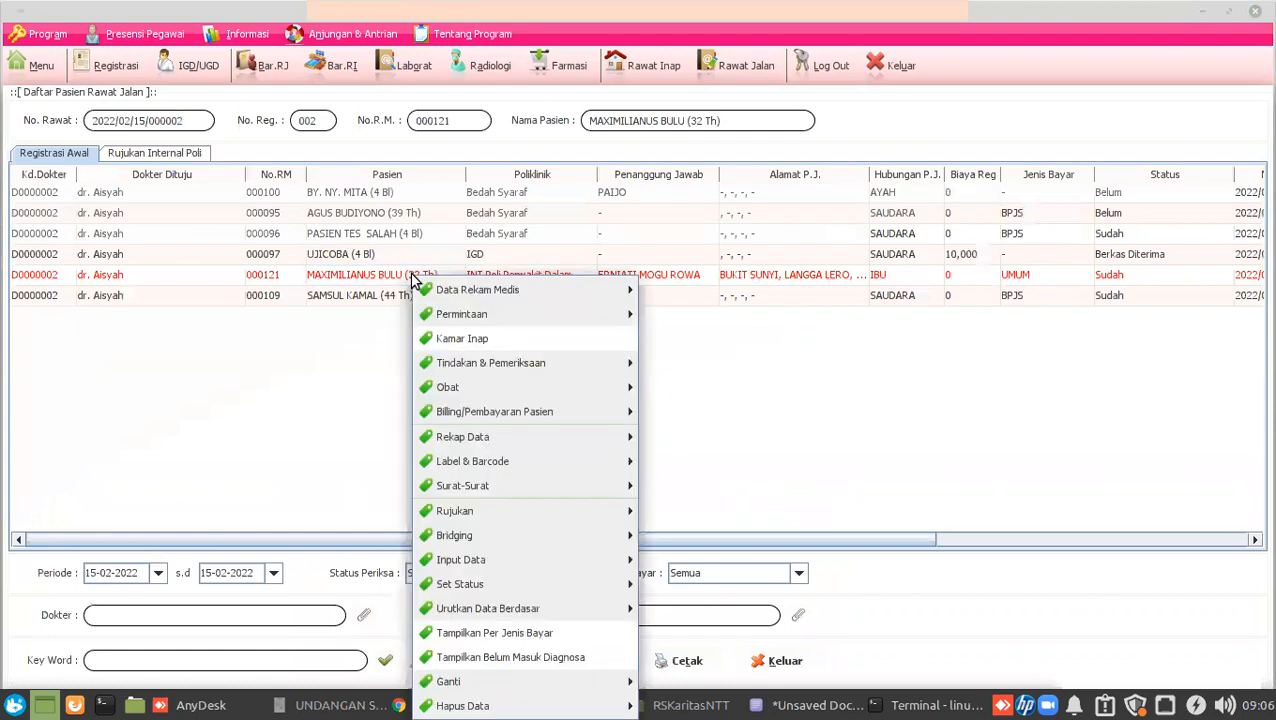
mouse_move(584, 316)
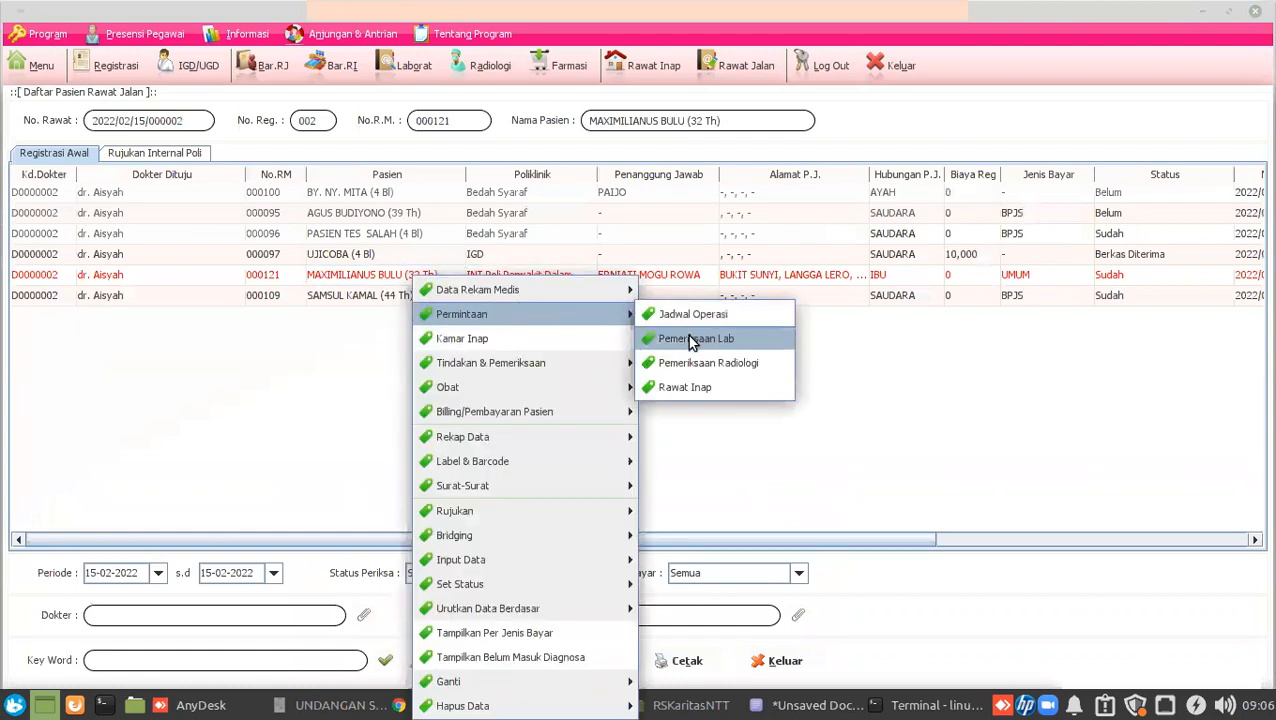
left_click(690, 340)
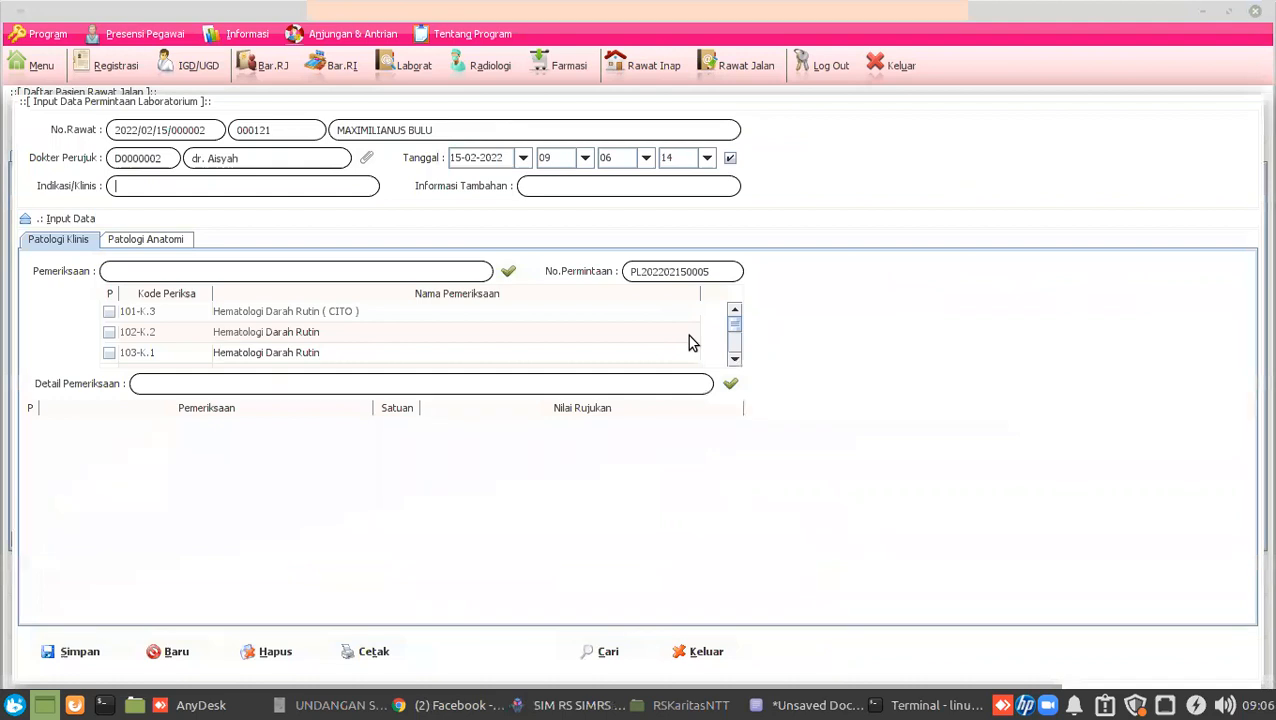
left_click(109, 311)
left_click(161, 194)
type("-")
left_click(527, 182)
type("-")
left_click(77, 648)
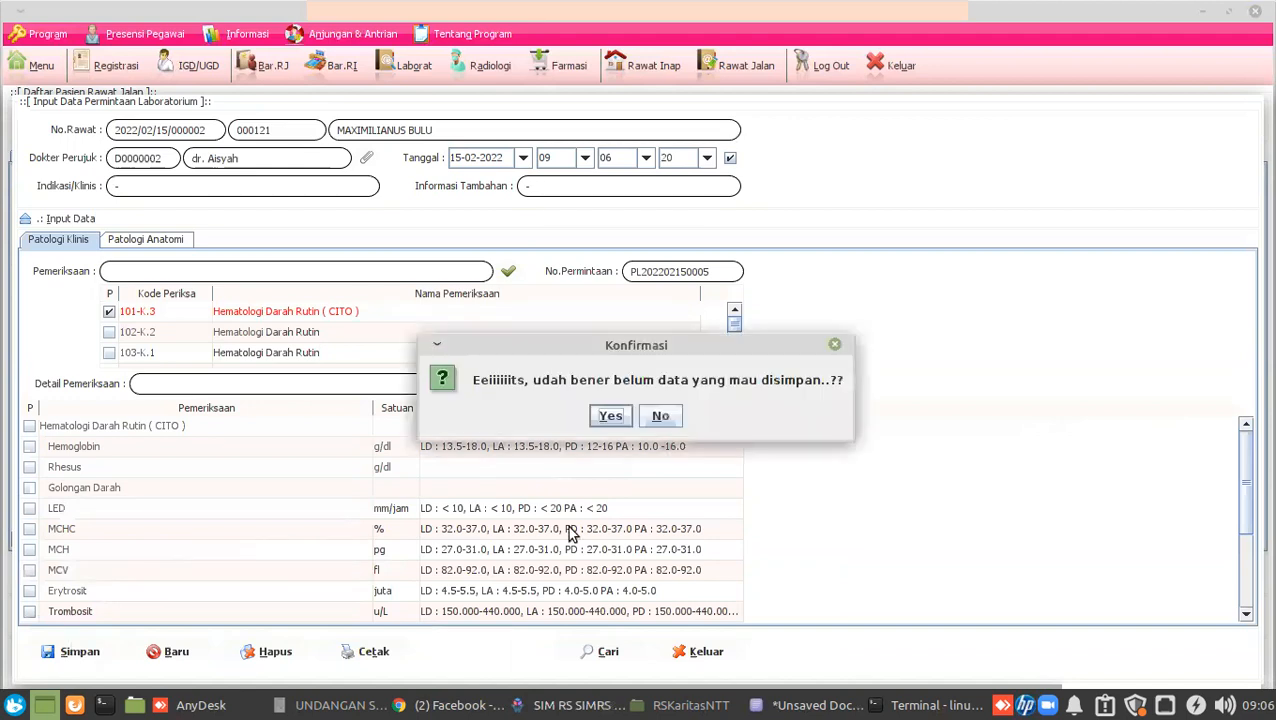
left_click(628, 418)
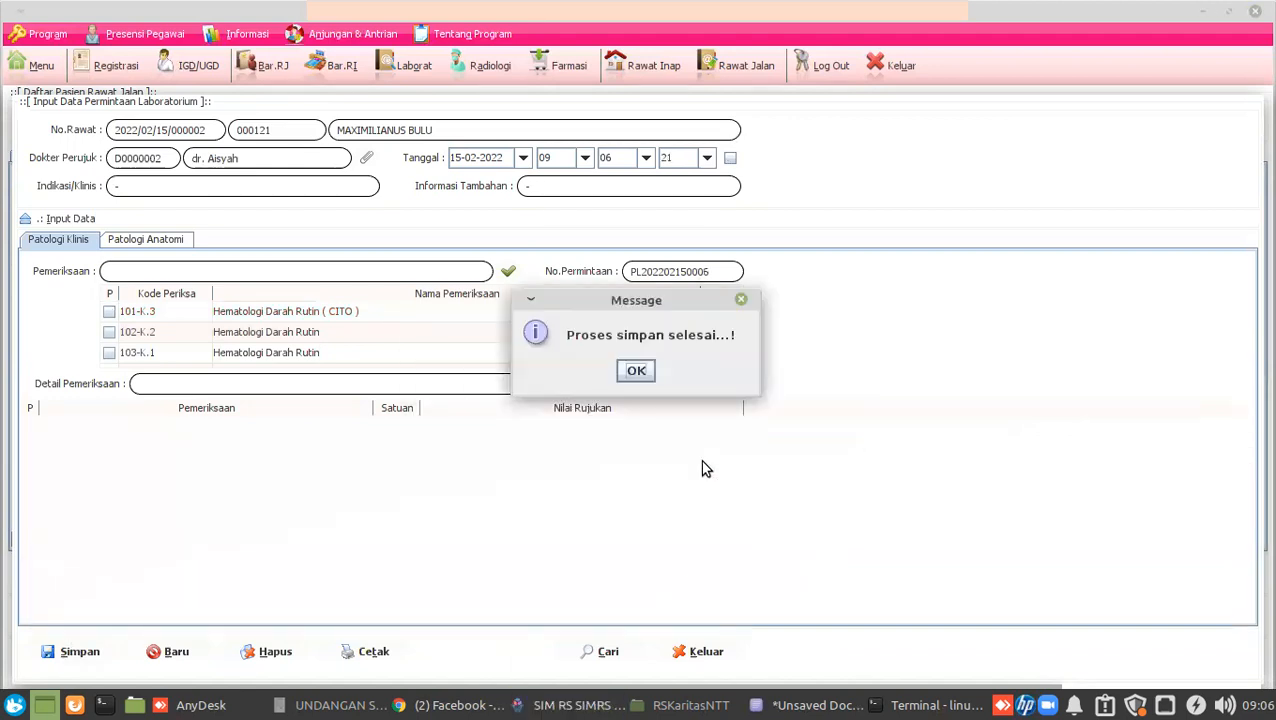
left_click(634, 370)
left_click(692, 650)
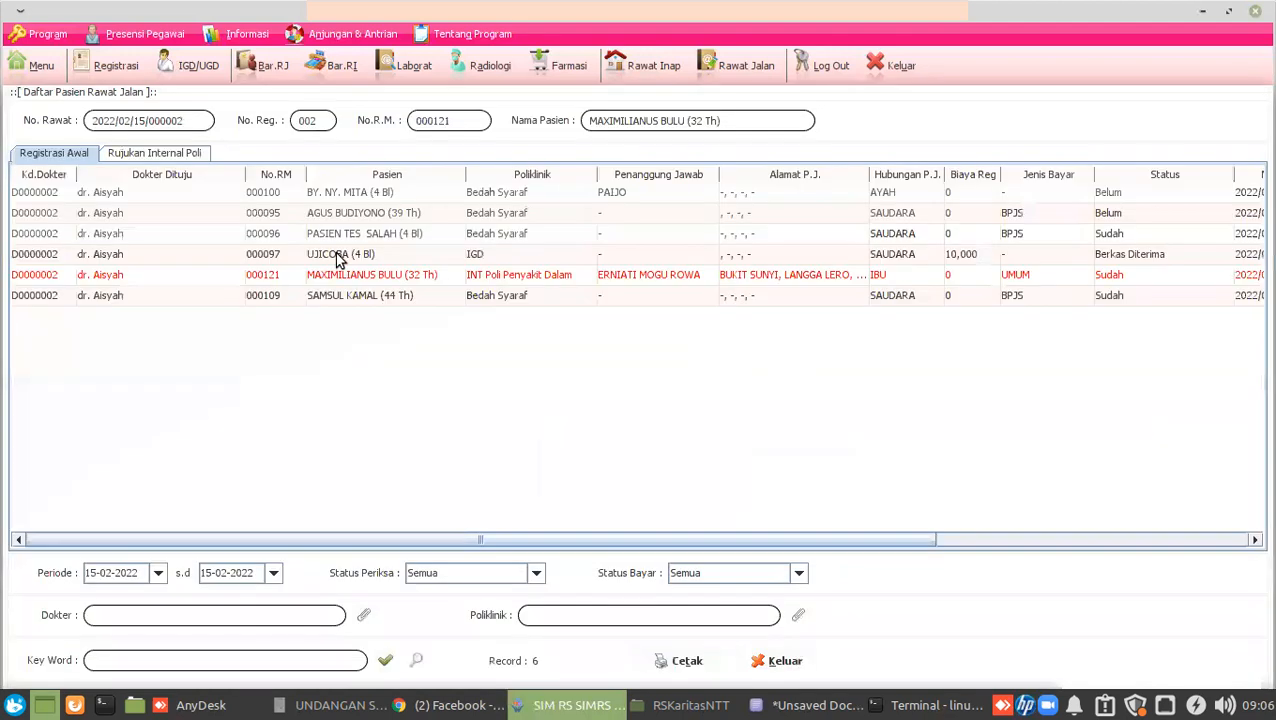
right_click(281, 283)
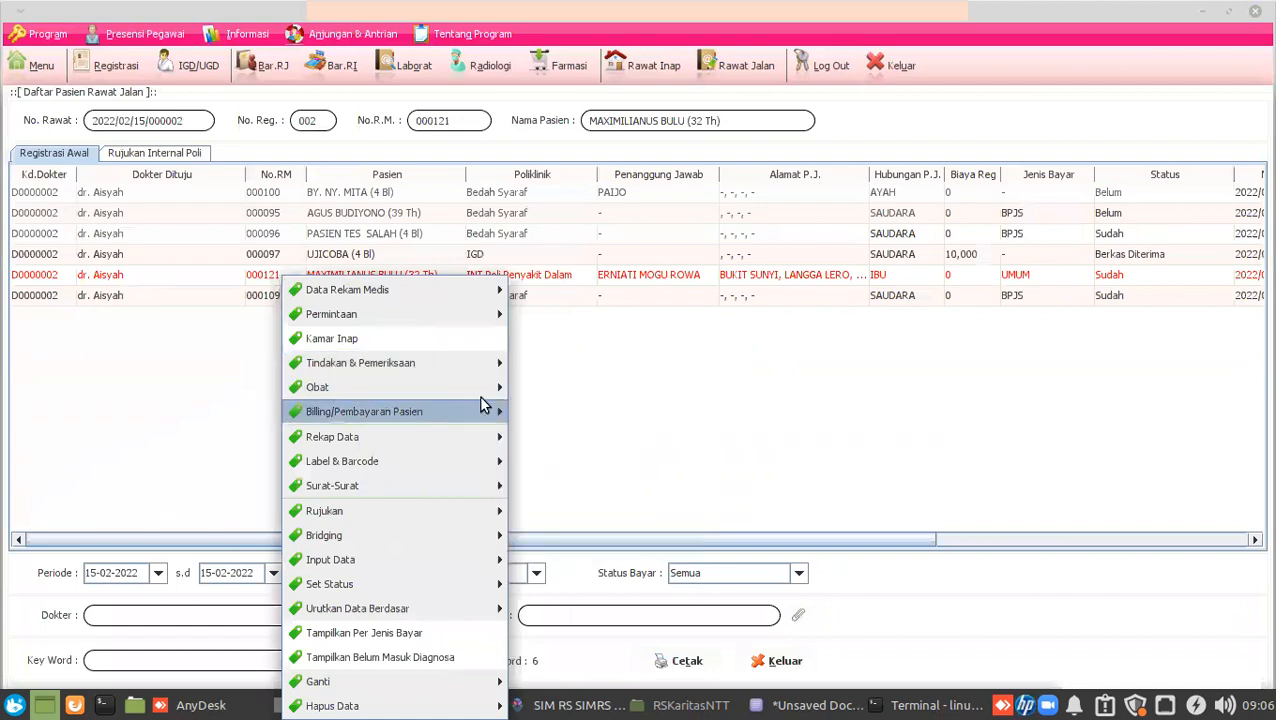
mouse_move(484, 411)
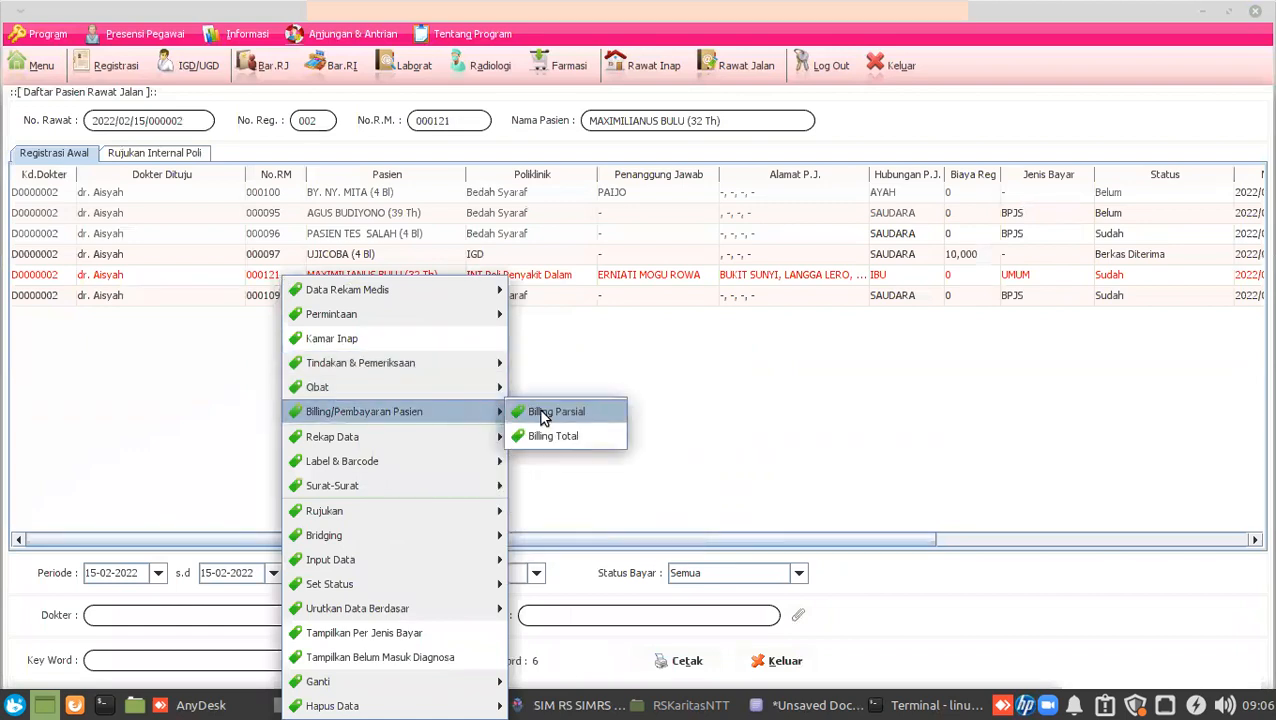
left_click(541, 416)
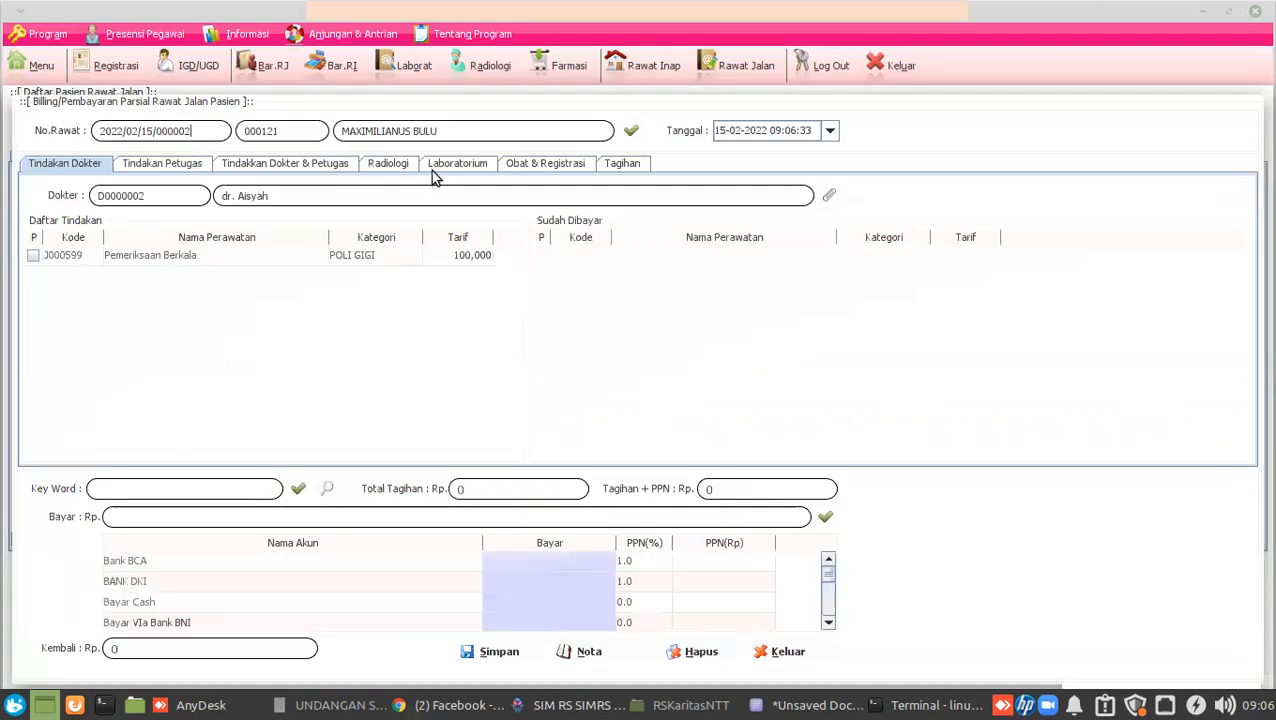
left_click(431, 170)
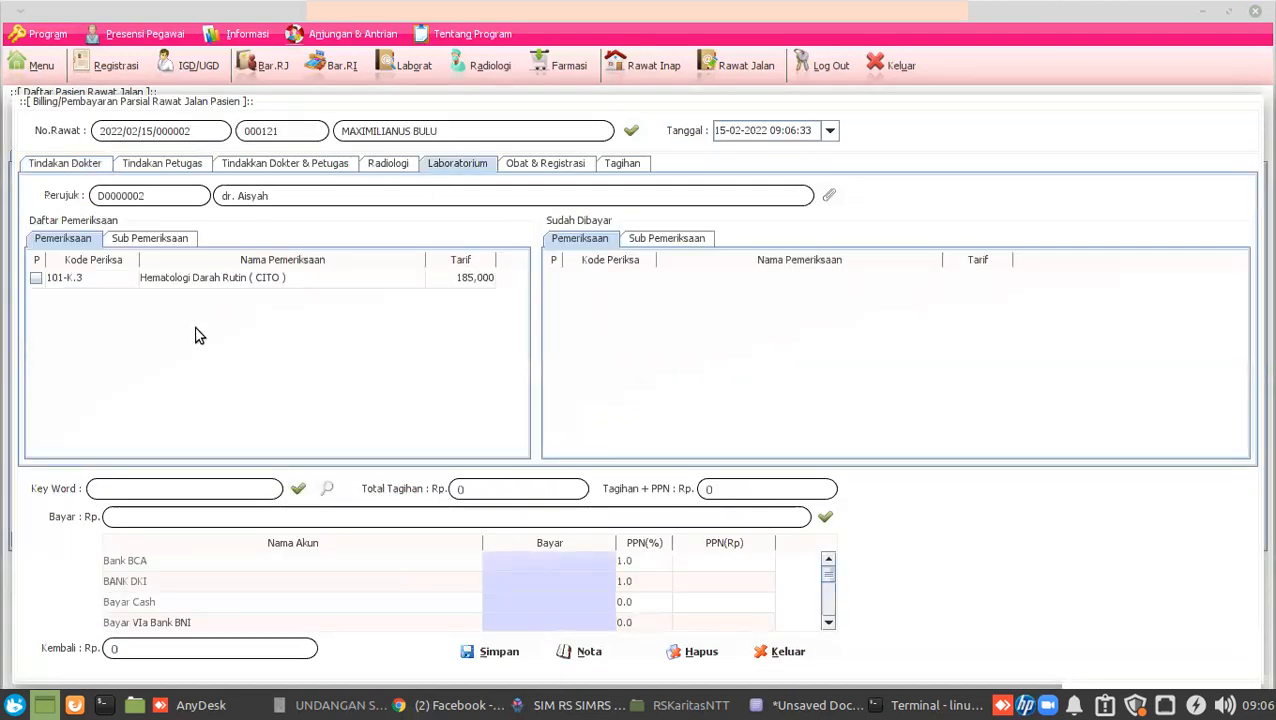
left_click(777, 651)
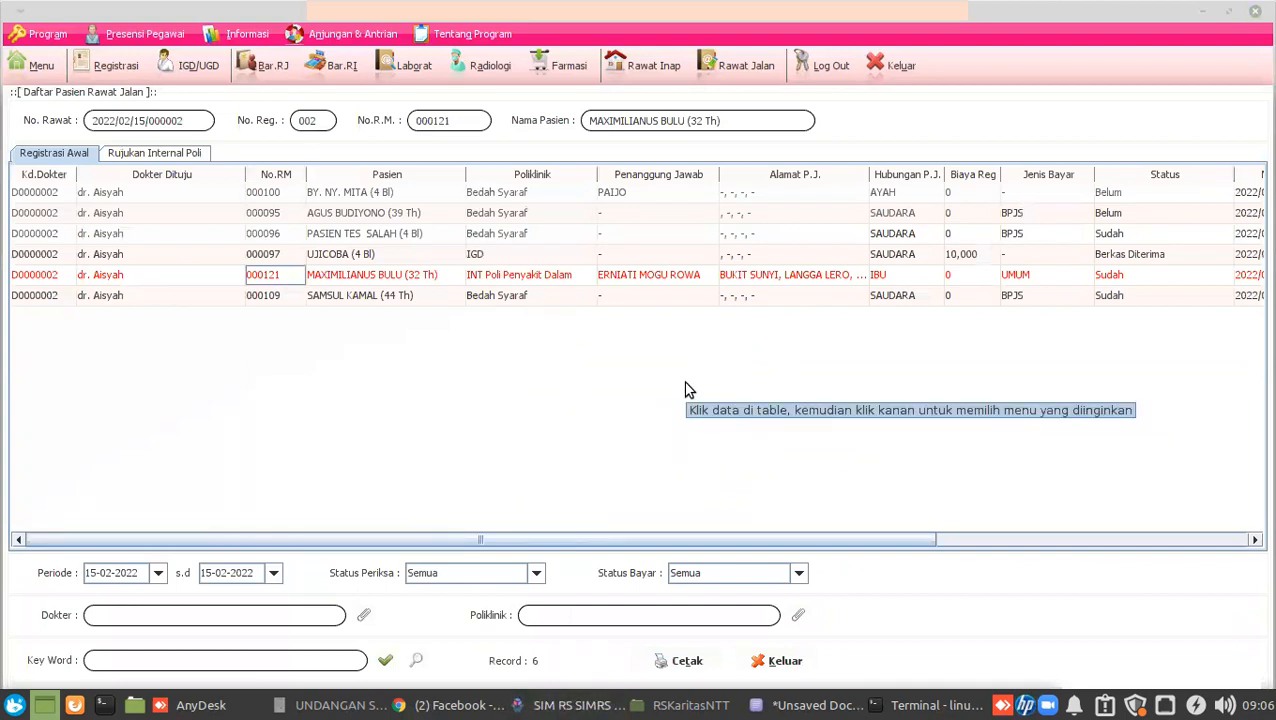
Glance at the remote RS Karitas 3 session, then reload the local outpatient list and show today's IGD list.
left_click(200, 705)
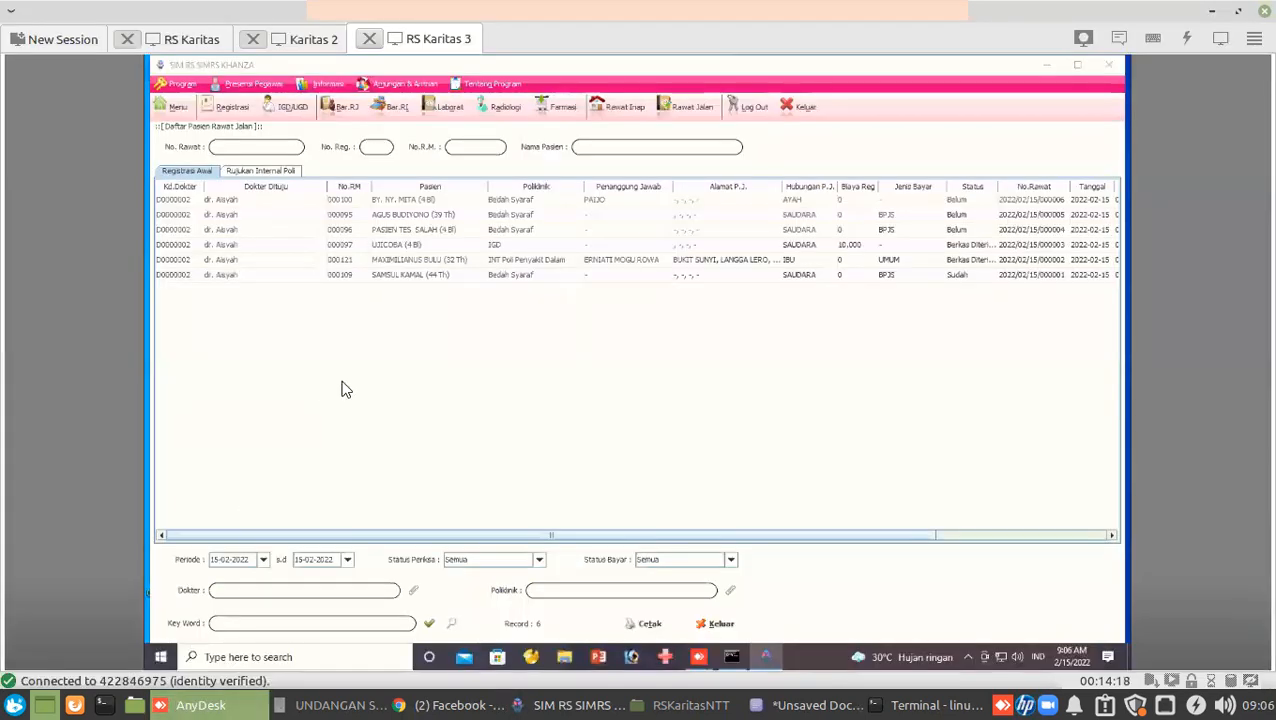
left_click(578, 705)
left_click(272, 314)
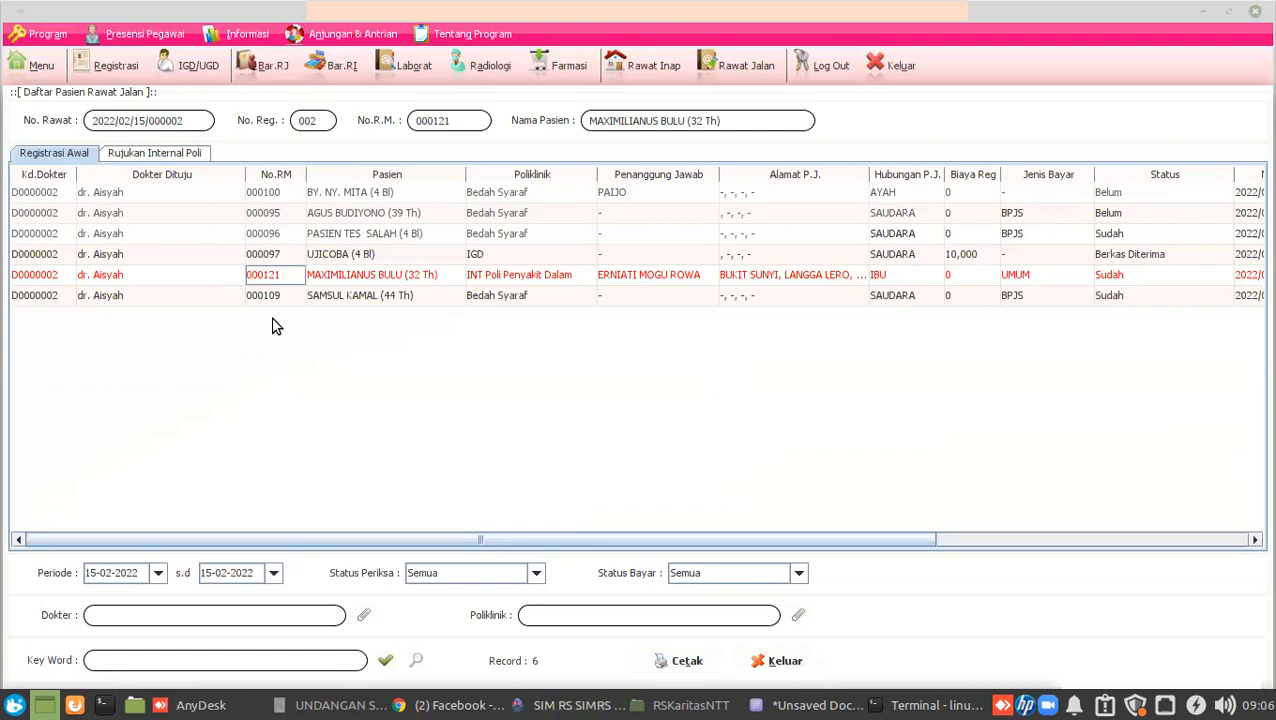
left_click(741, 68)
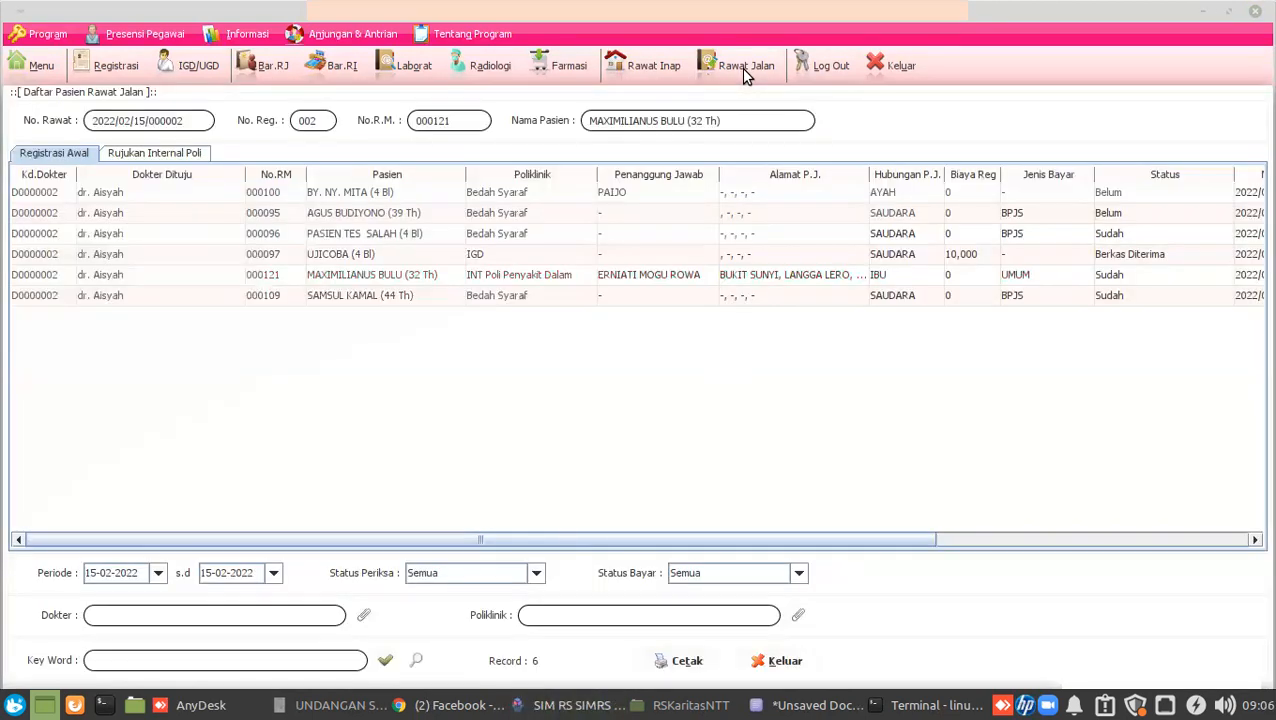
left_click(197, 68)
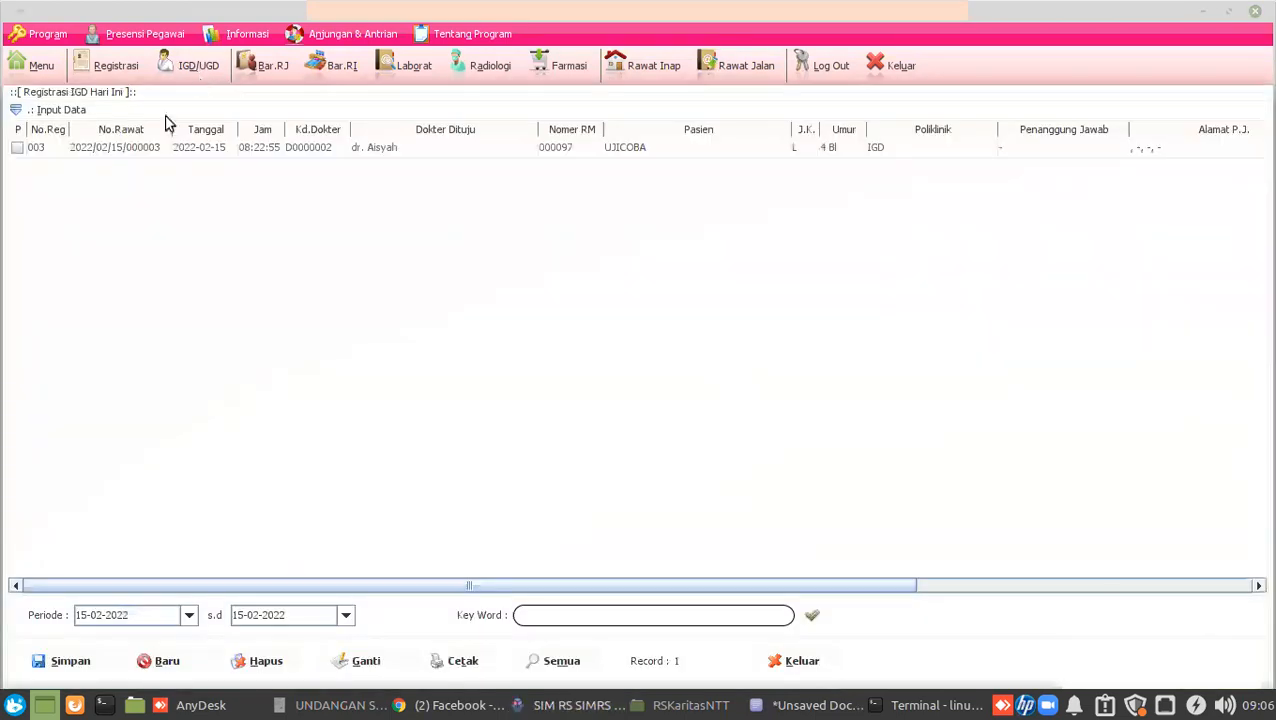
left_click(136, 152)
double_click(136, 152)
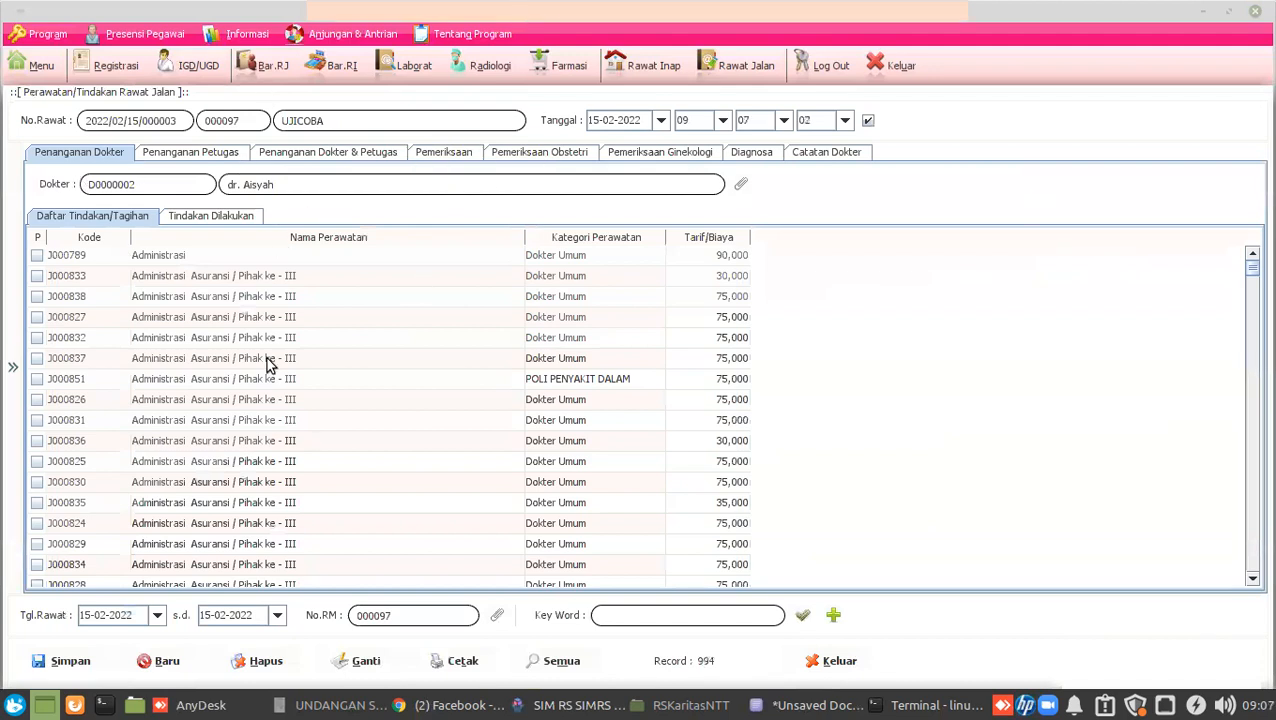
left_click(13, 368)
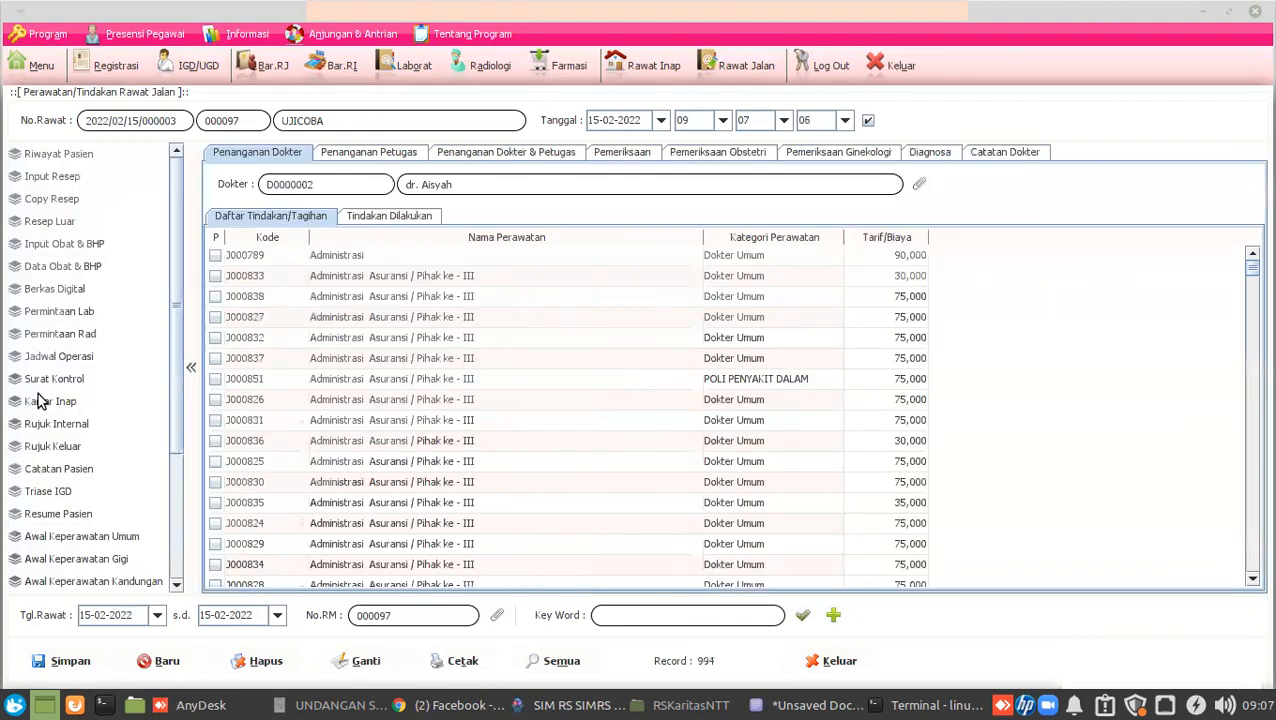
left_click(66, 316)
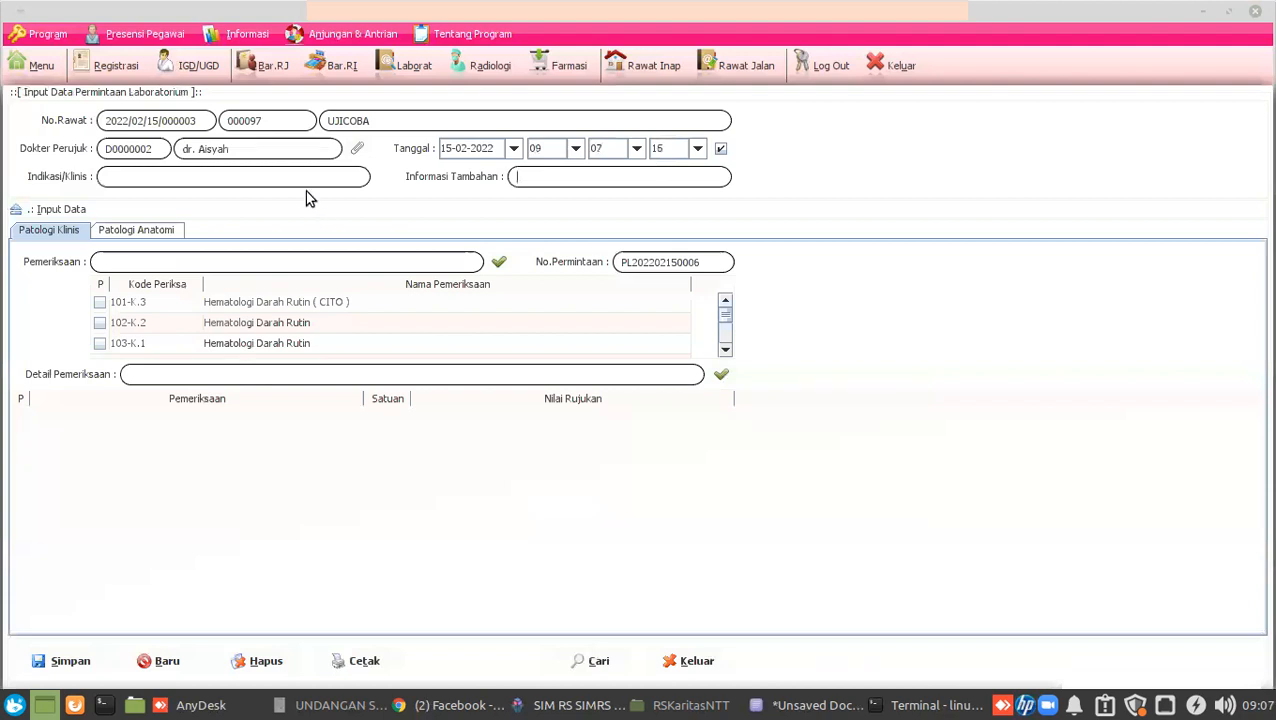
Enter '-' in the request fields and add the WIDAL and Hematologi Darah Rutin (CITO) tests.
type("-")
left_click(652, 170)
type("-")
left_click(270, 263)
type("widal")
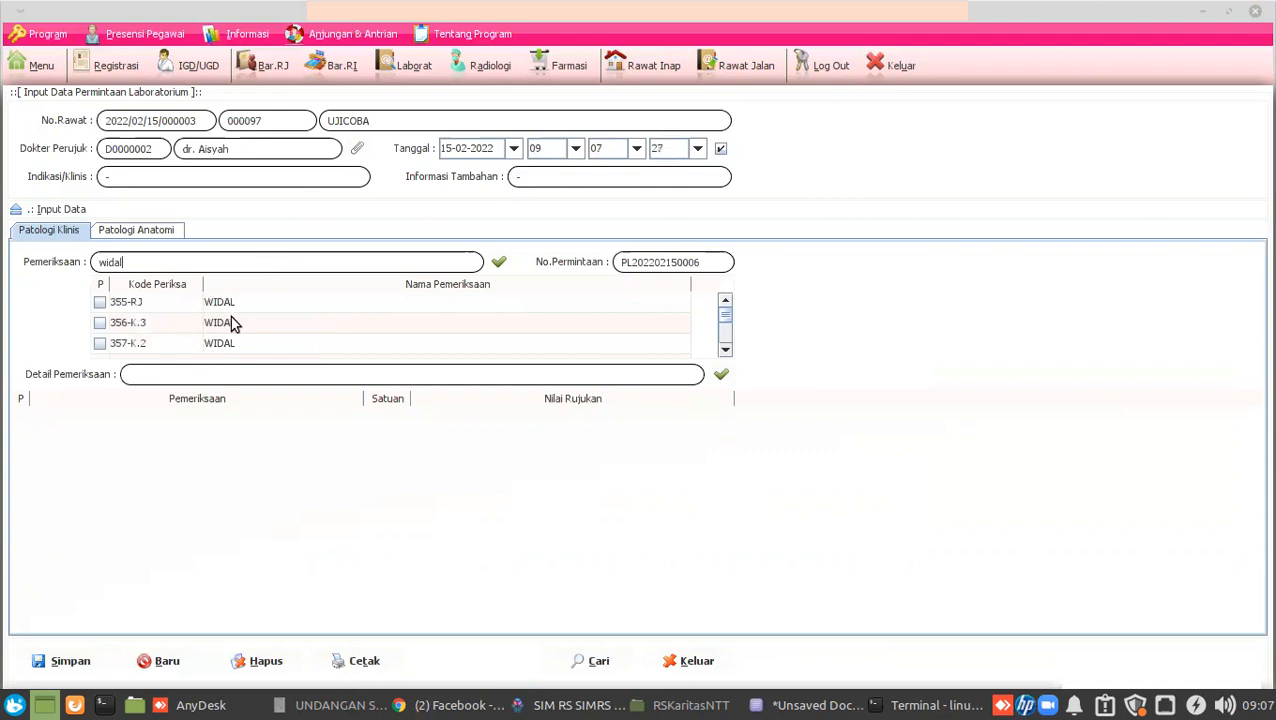
left_click(99, 302)
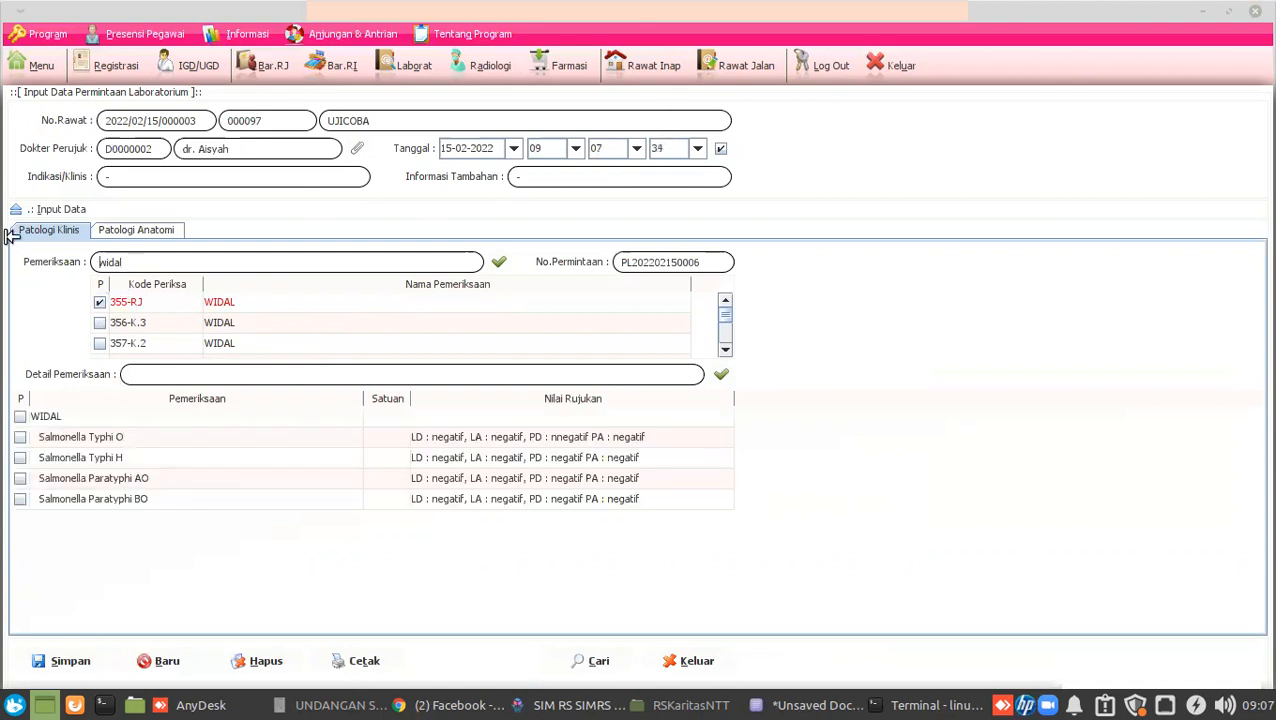
type("darah")
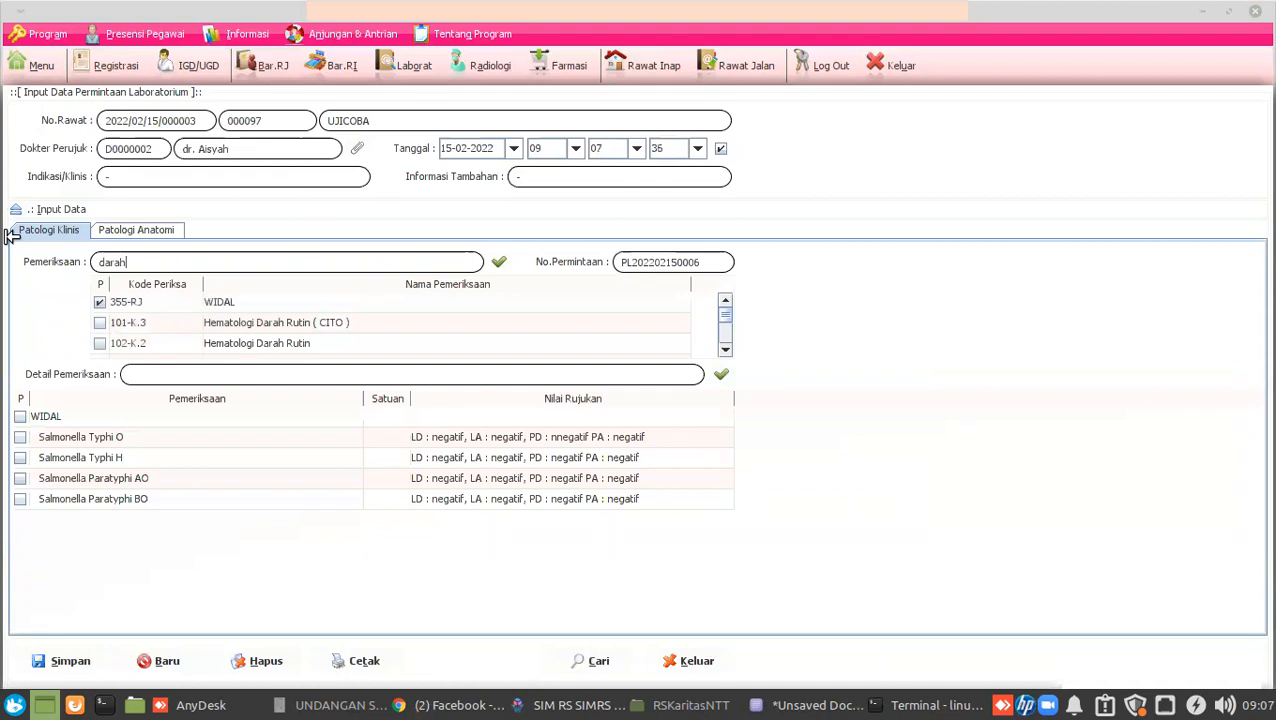
type(" rutin")
left_click(99, 322)
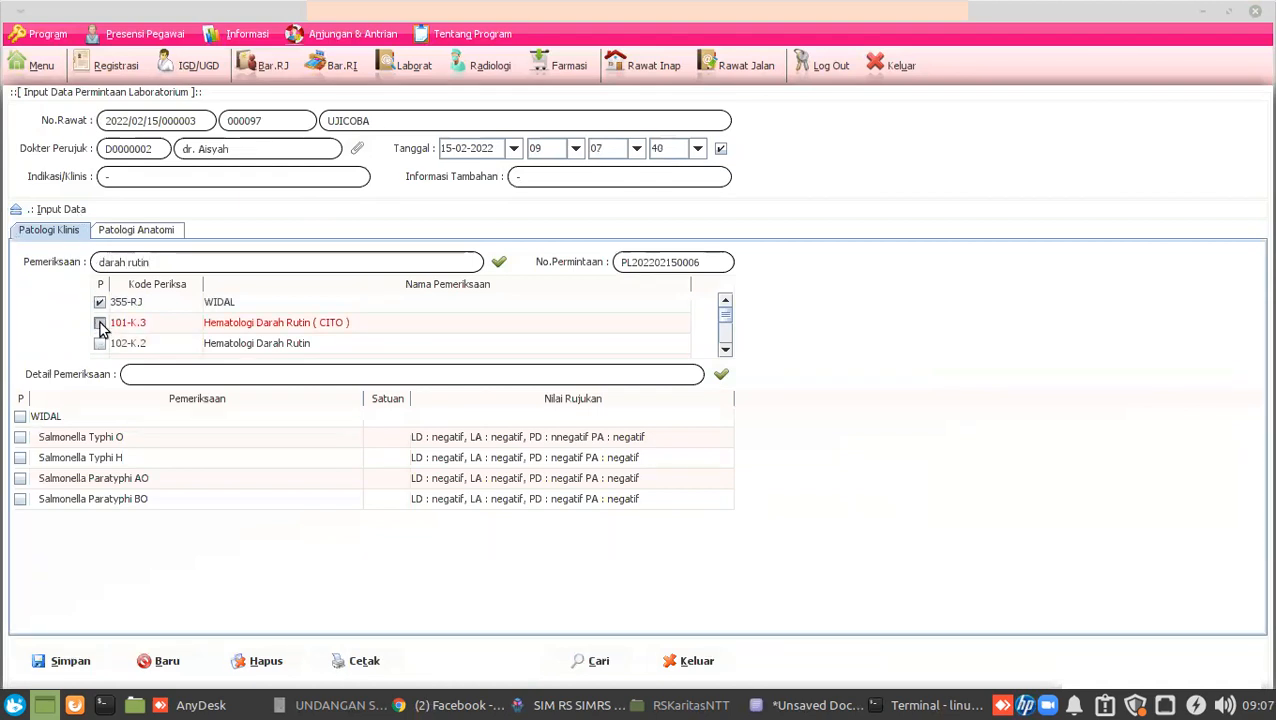
Save the lab request and confirm the save.
left_click(52, 668)
left_click(607, 418)
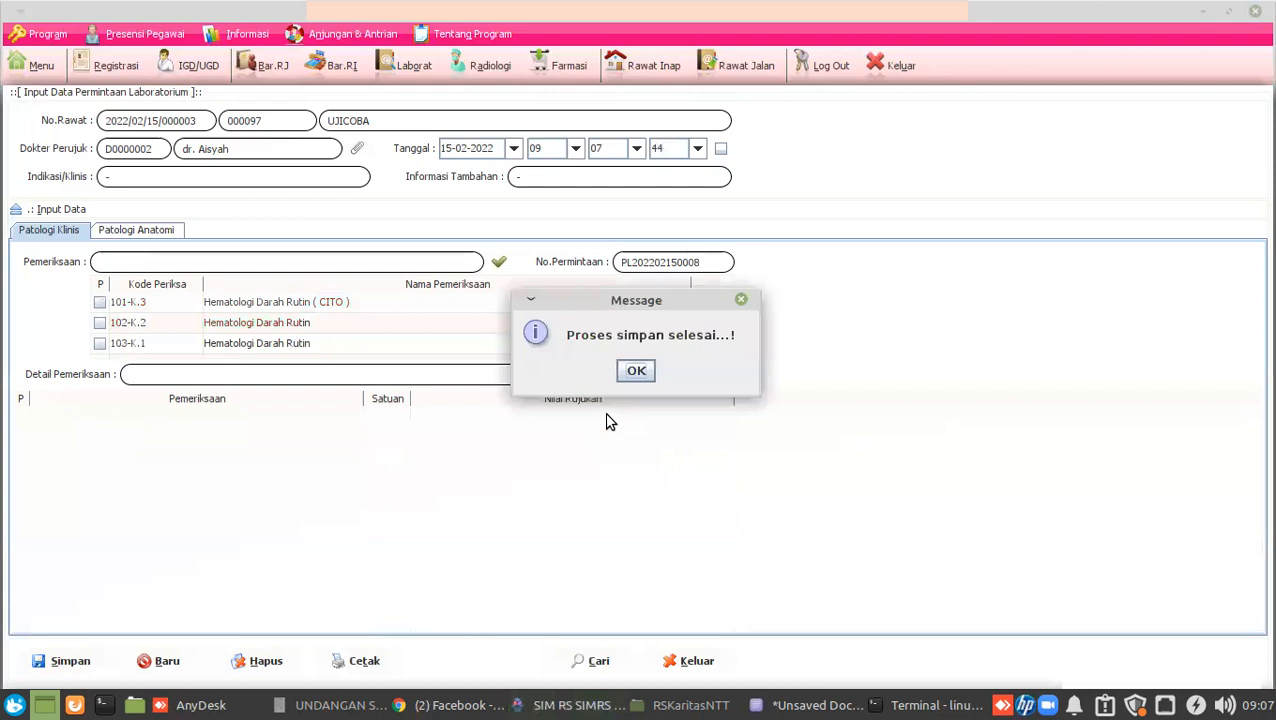
left_click(634, 371)
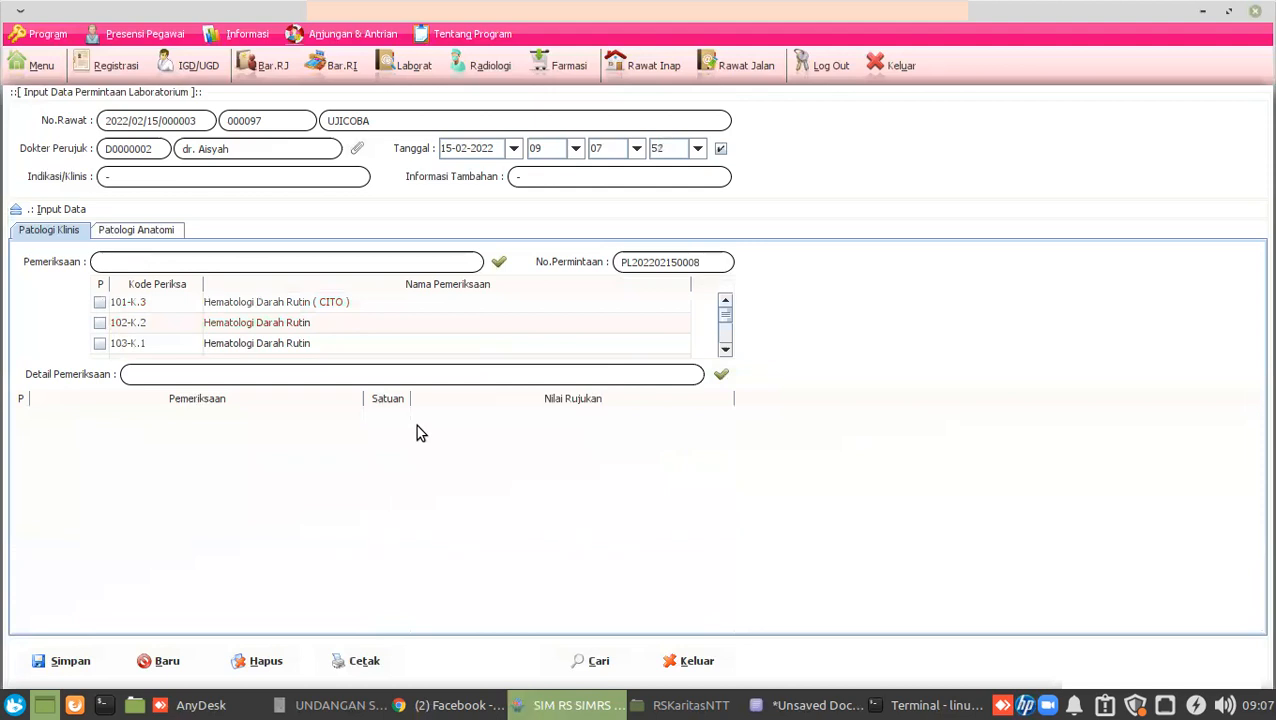
Open the saved lab request list and turn the system volume almost all the way down.
left_click(596, 664)
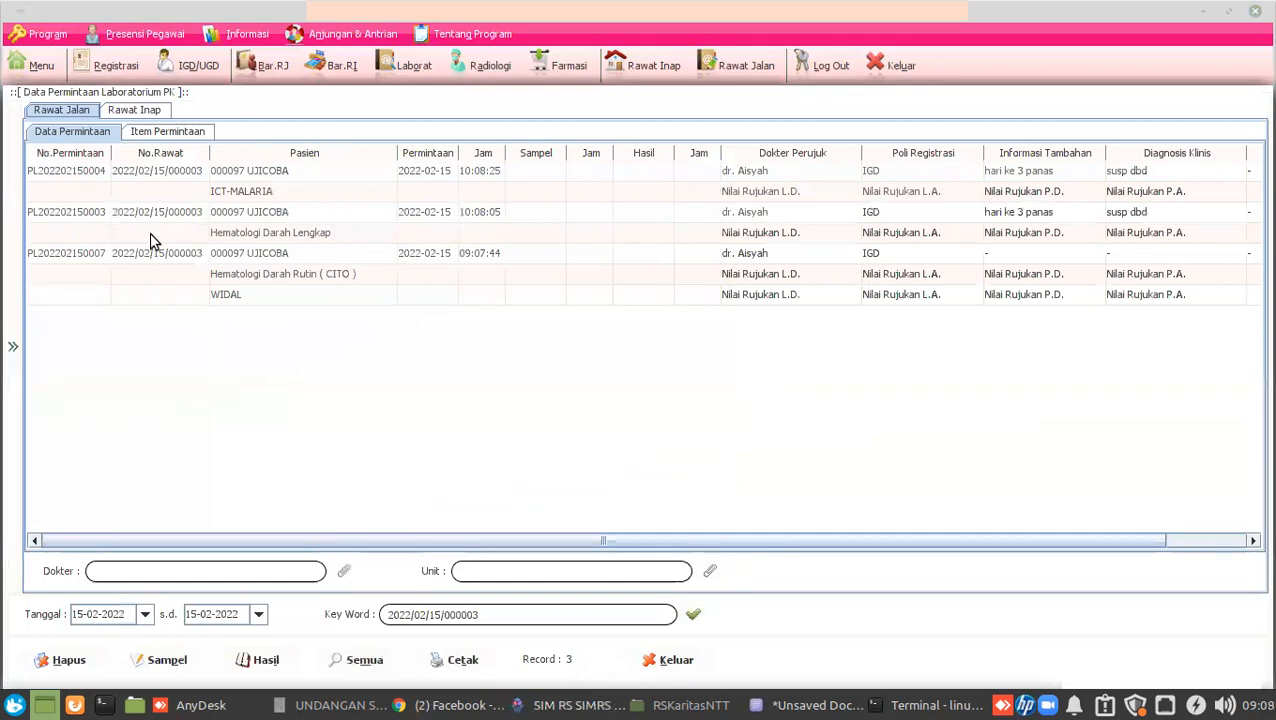
left_click(97, 176)
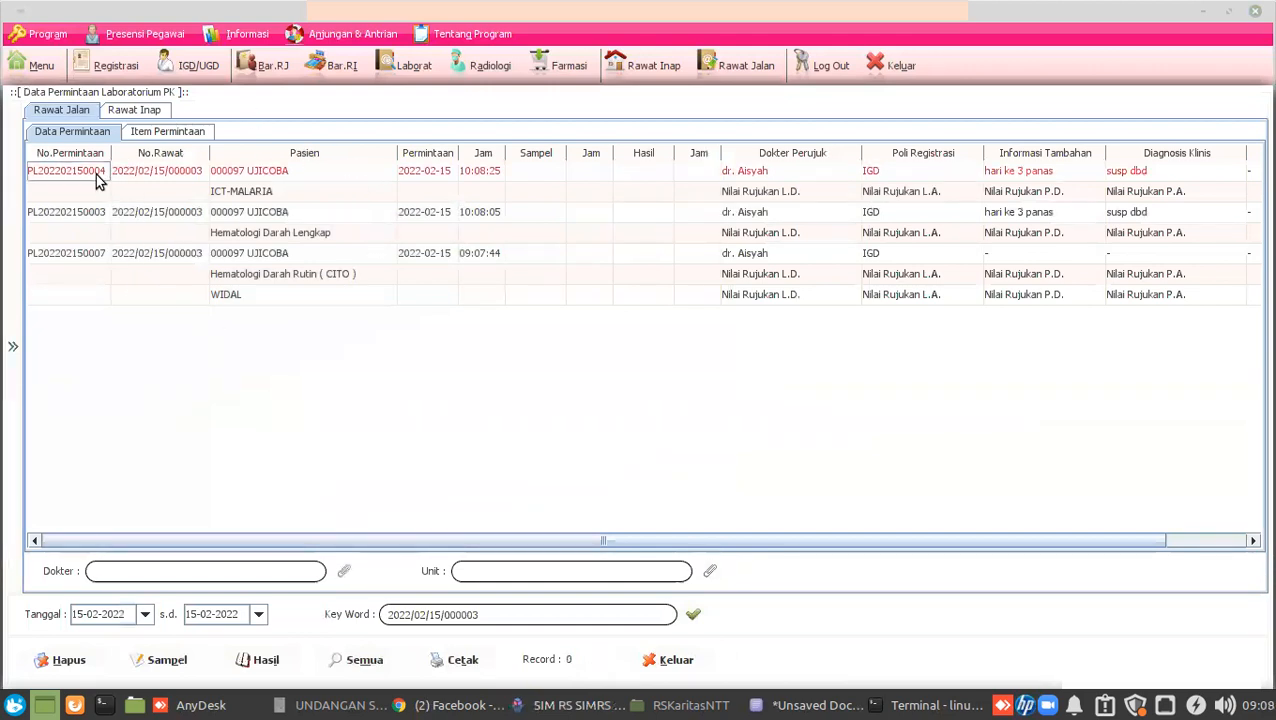
left_click(1226, 705)
left_click_drag(1148, 512, 1010, 505)
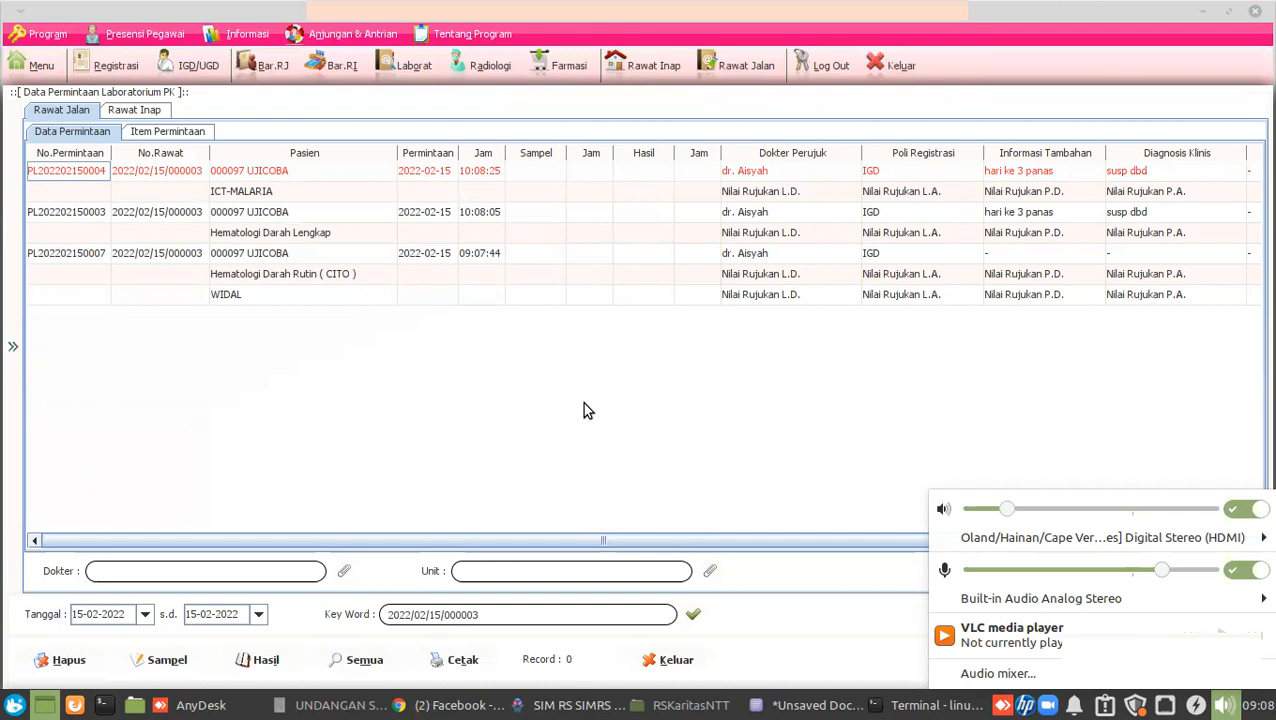
left_click(440, 360)
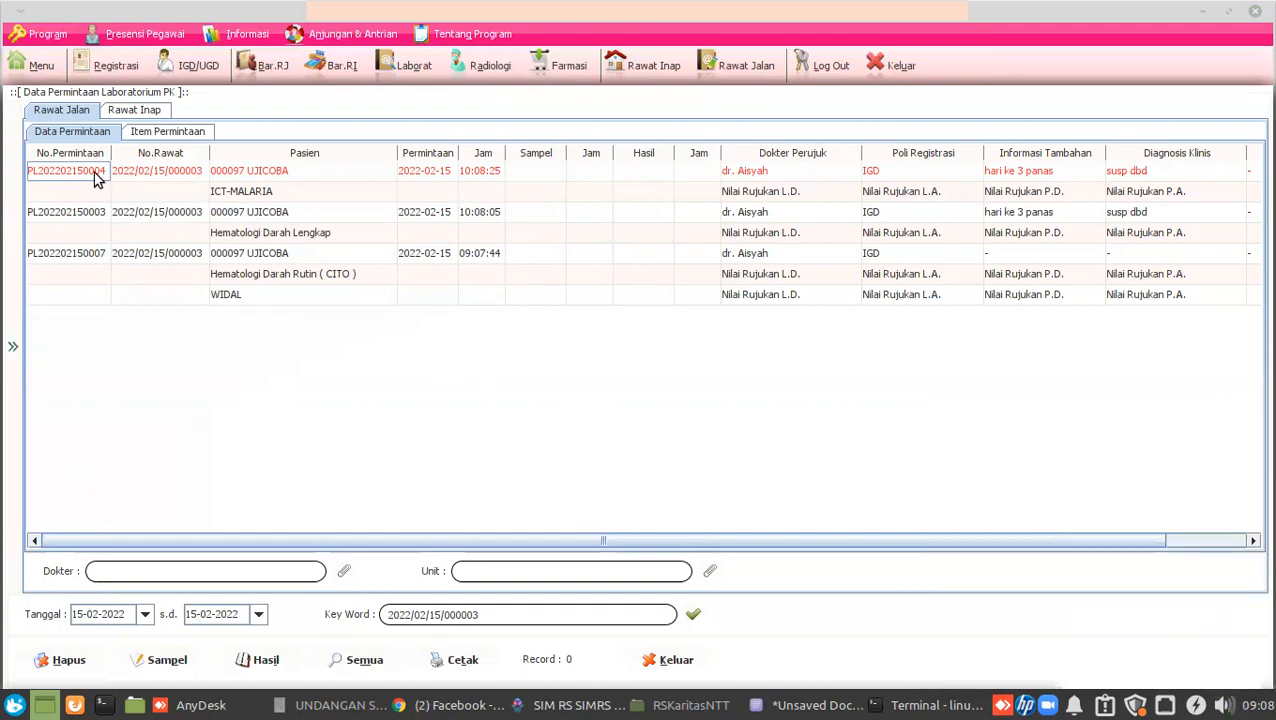
left_click(80, 214)
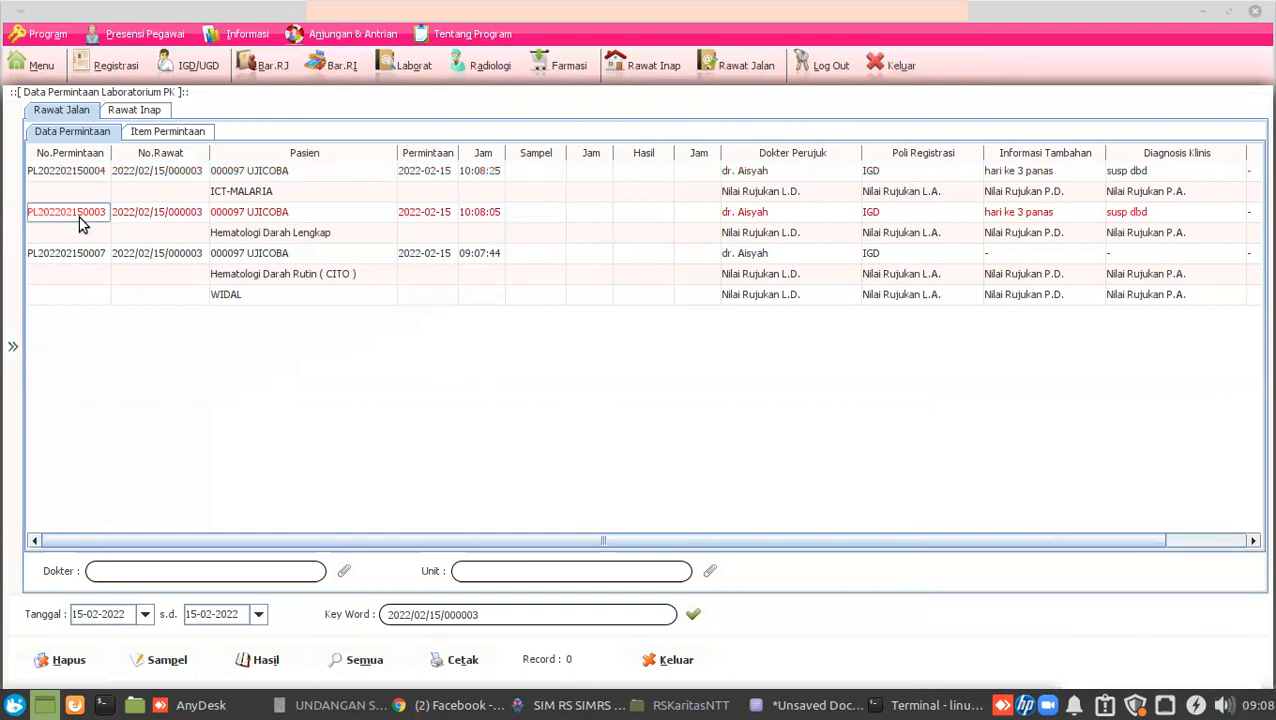
left_click(85, 257)
left_click(100, 214)
left_click(108, 175)
left_click(166, 176)
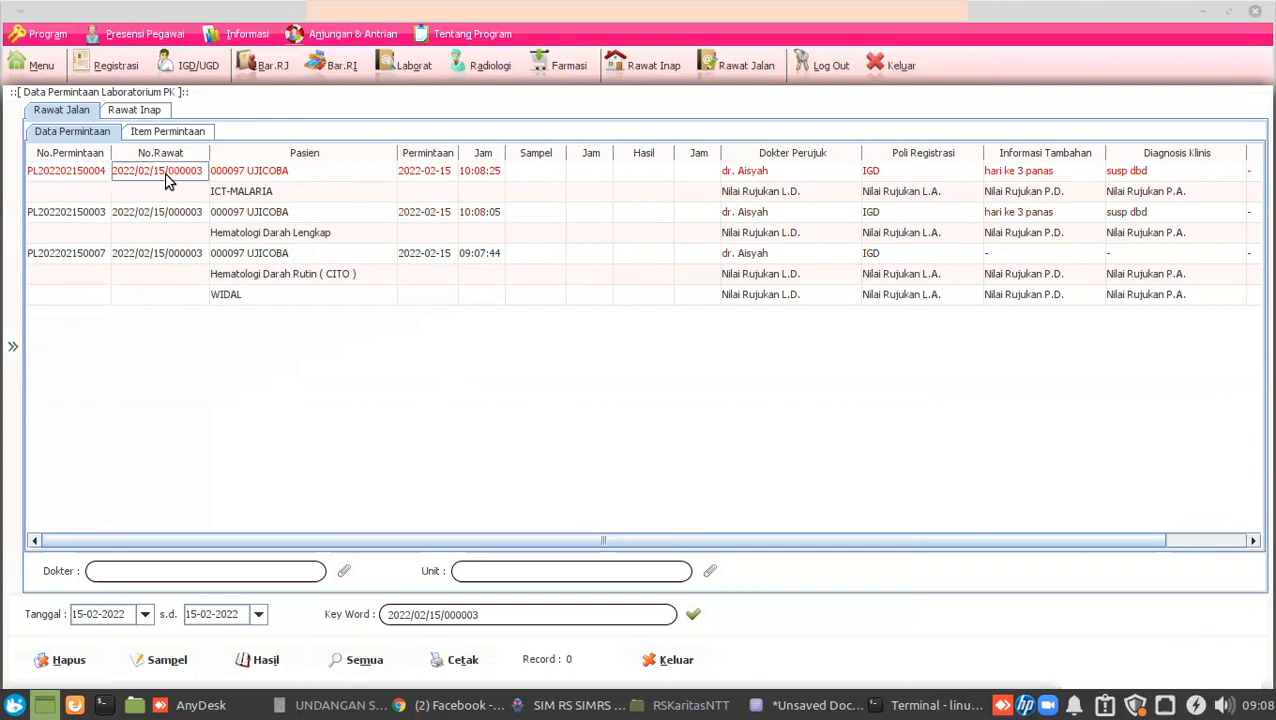
left_click(98, 175)
left_click(88, 216)
left_click(95, 255)
left_click(183, 138)
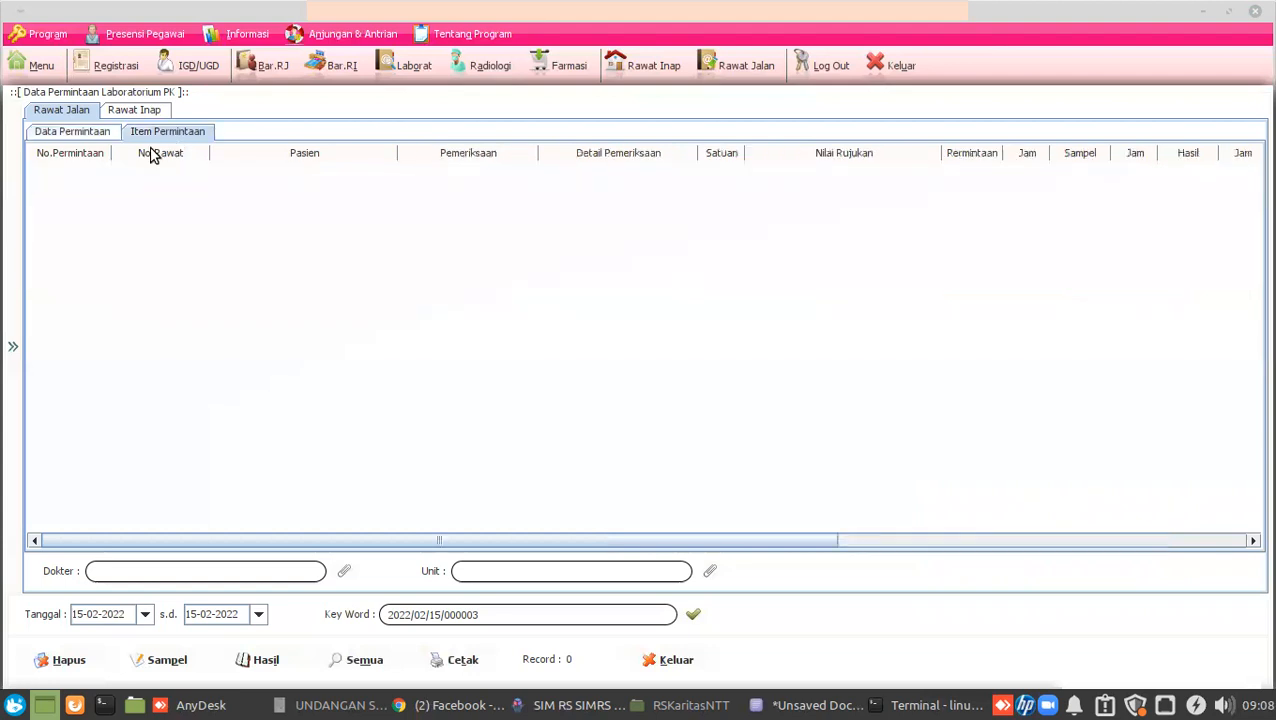
left_click(88, 135)
left_click(174, 141)
left_click(648, 659)
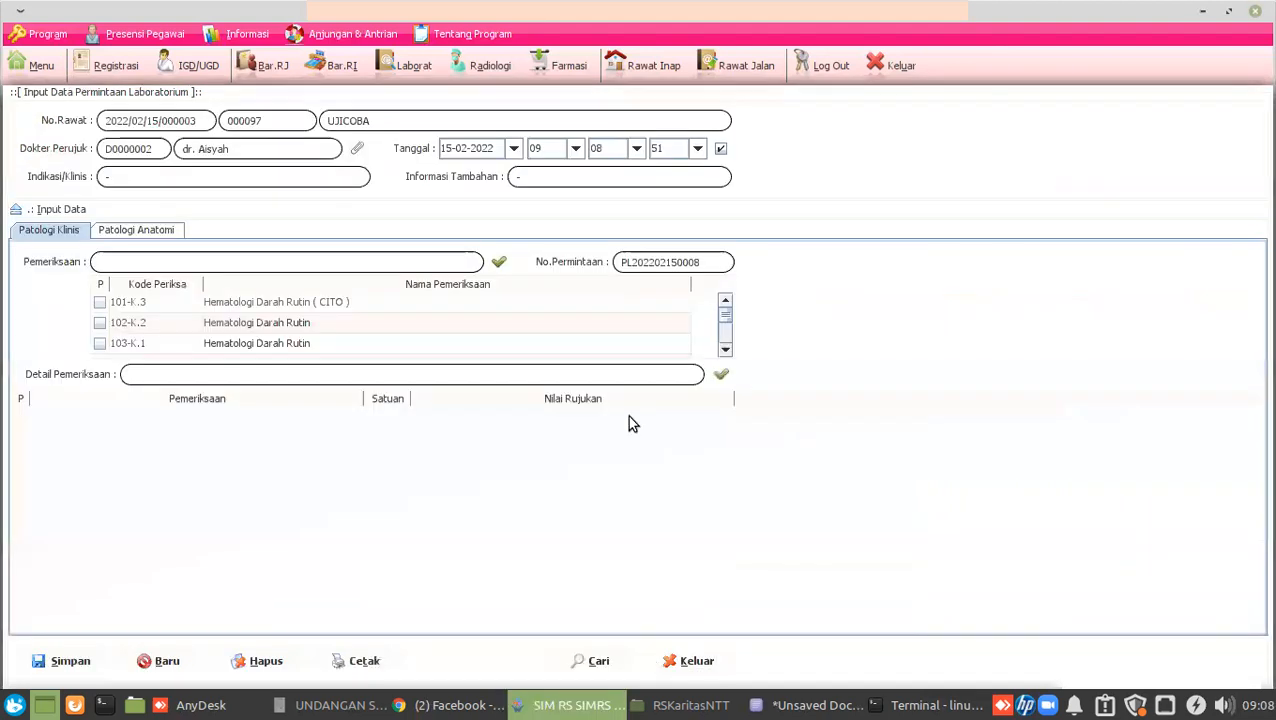
left_click(668, 660)
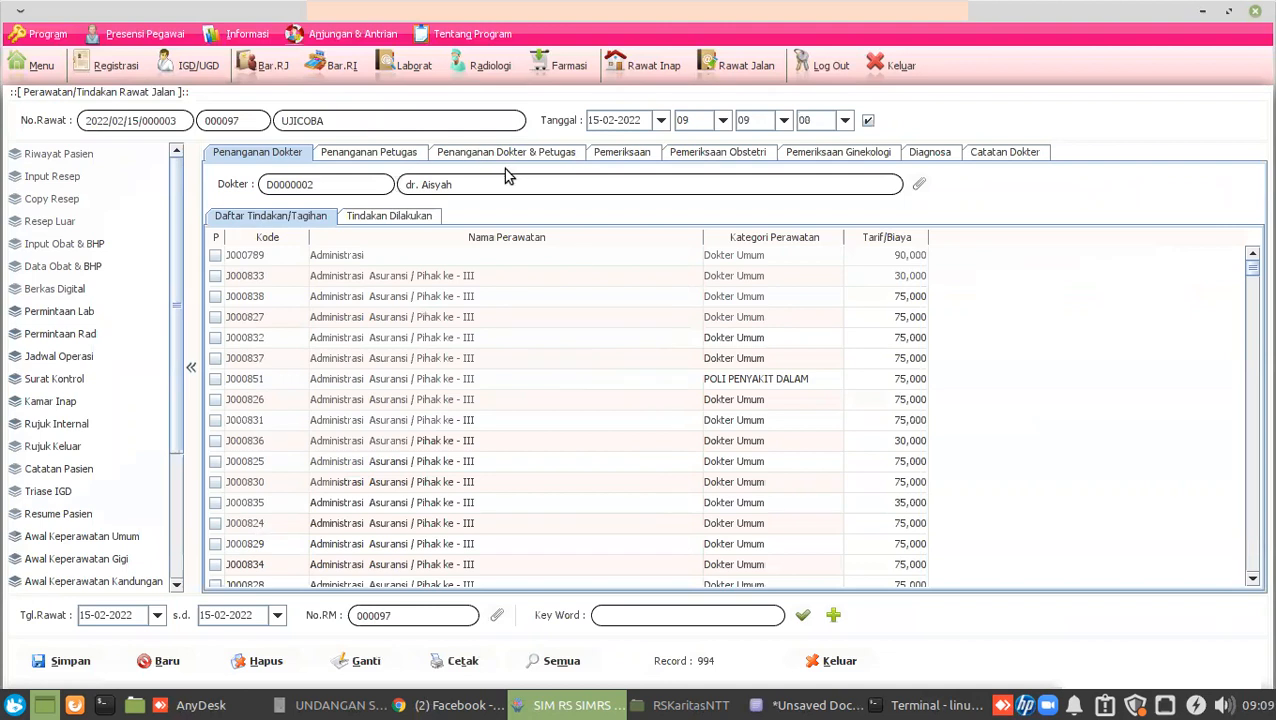
Start a radiology request with photo note 'dua posisi' and indication 'susp tb'.
left_click(83, 340)
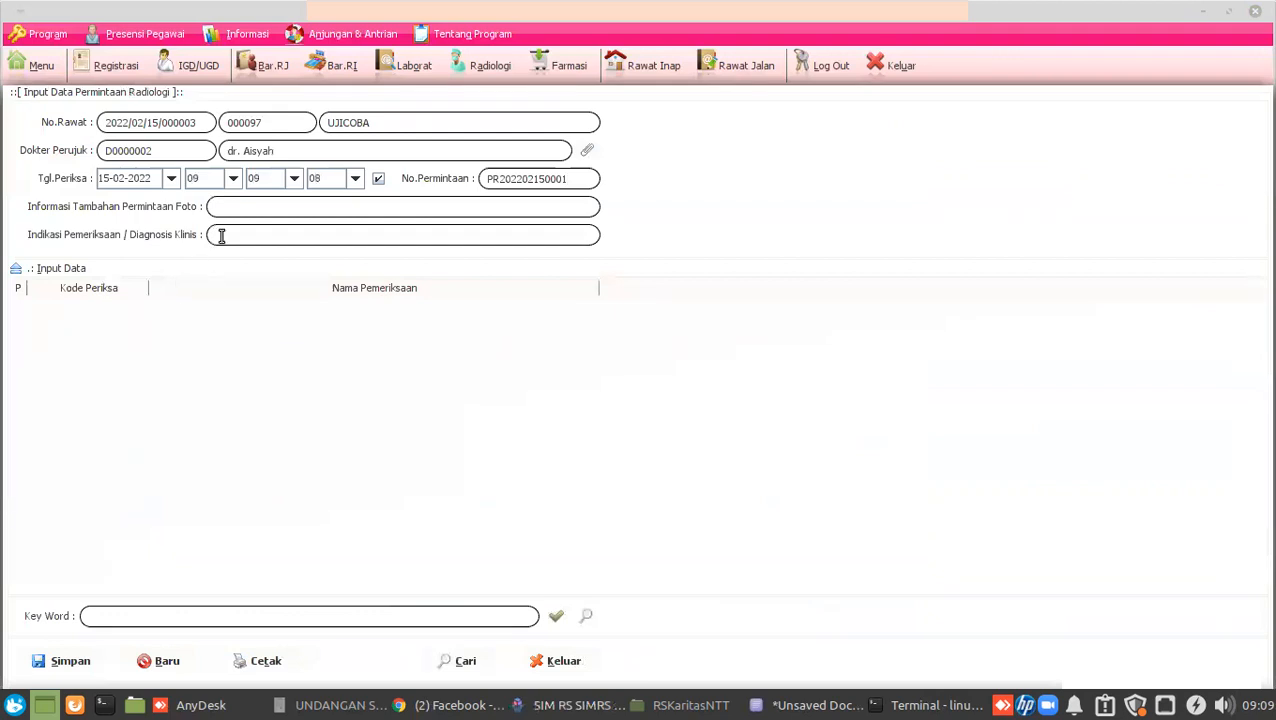
left_click(261, 199)
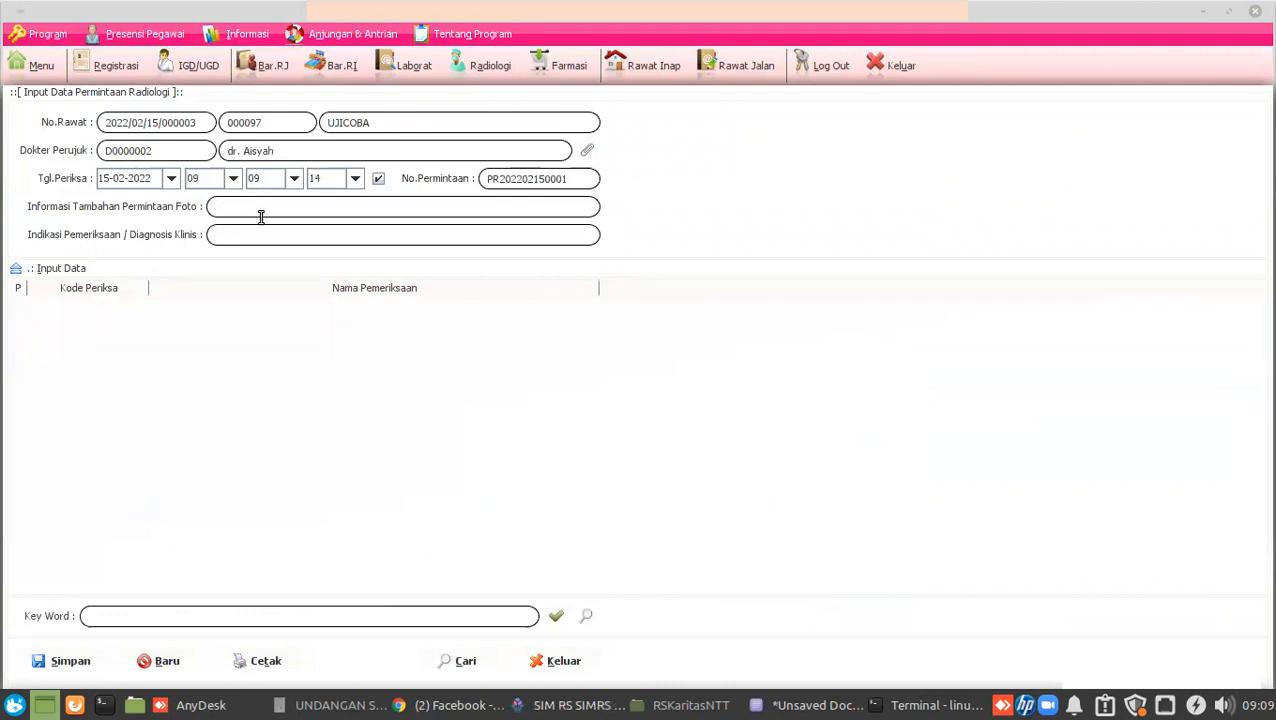
type("dua posis")
left_click(263, 234)
type("susp tb")
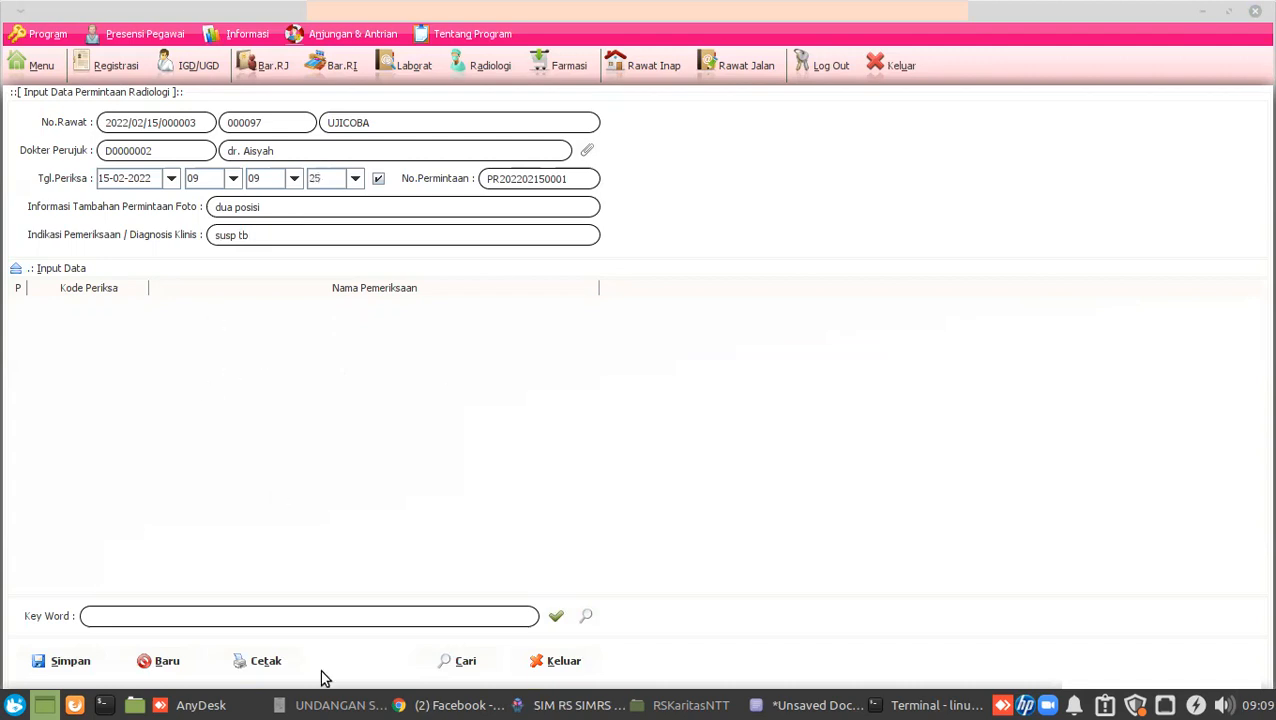
left_click(587, 617)
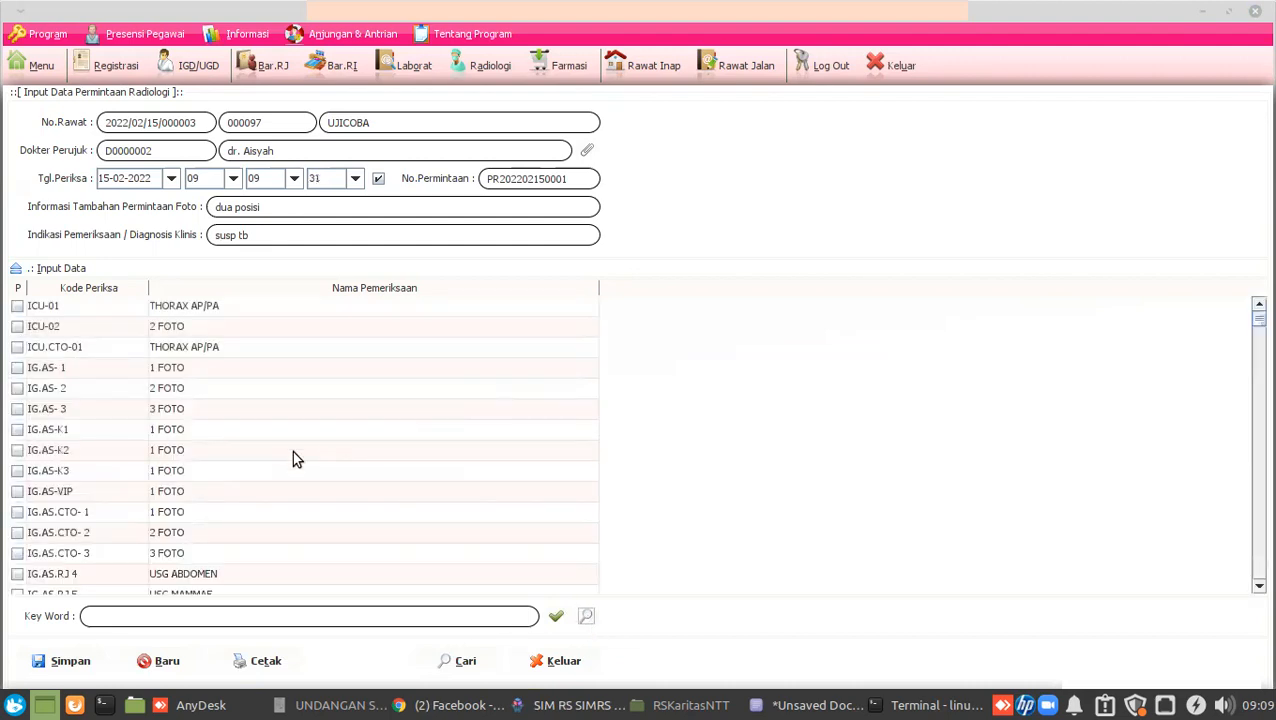
left_click(17, 349)
left_click(62, 661)
left_click(607, 417)
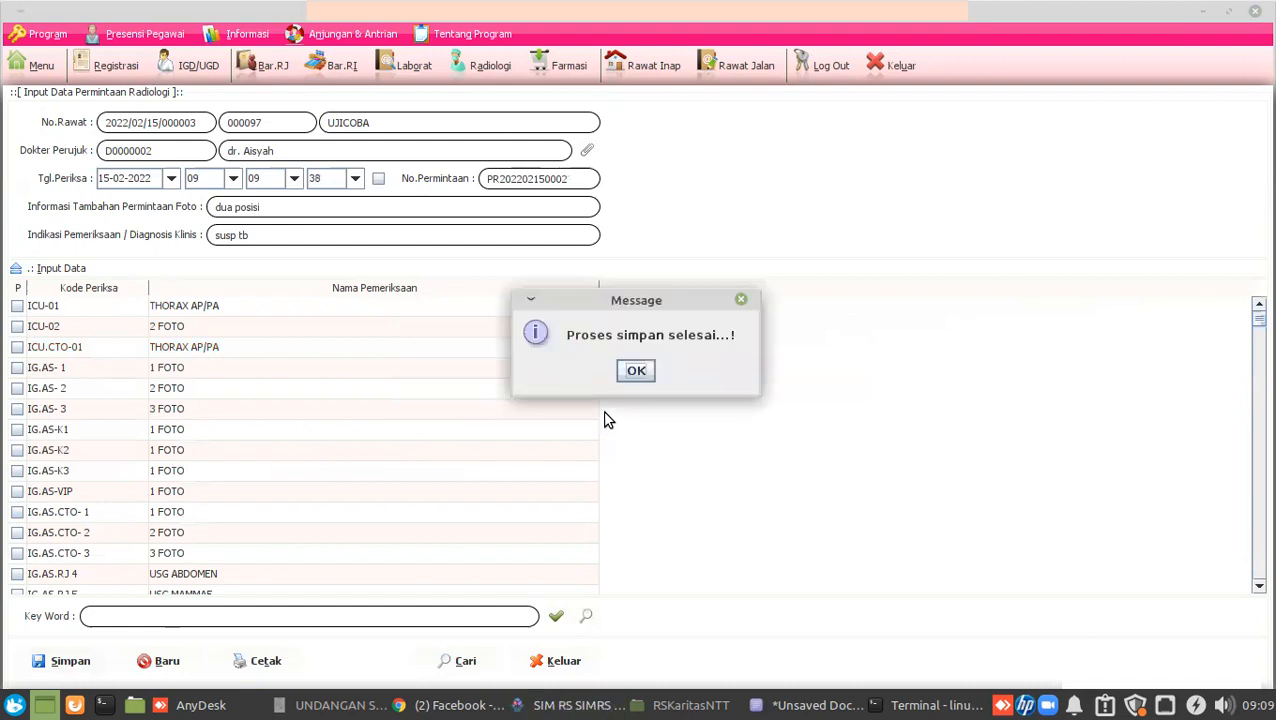
left_click(636, 370)
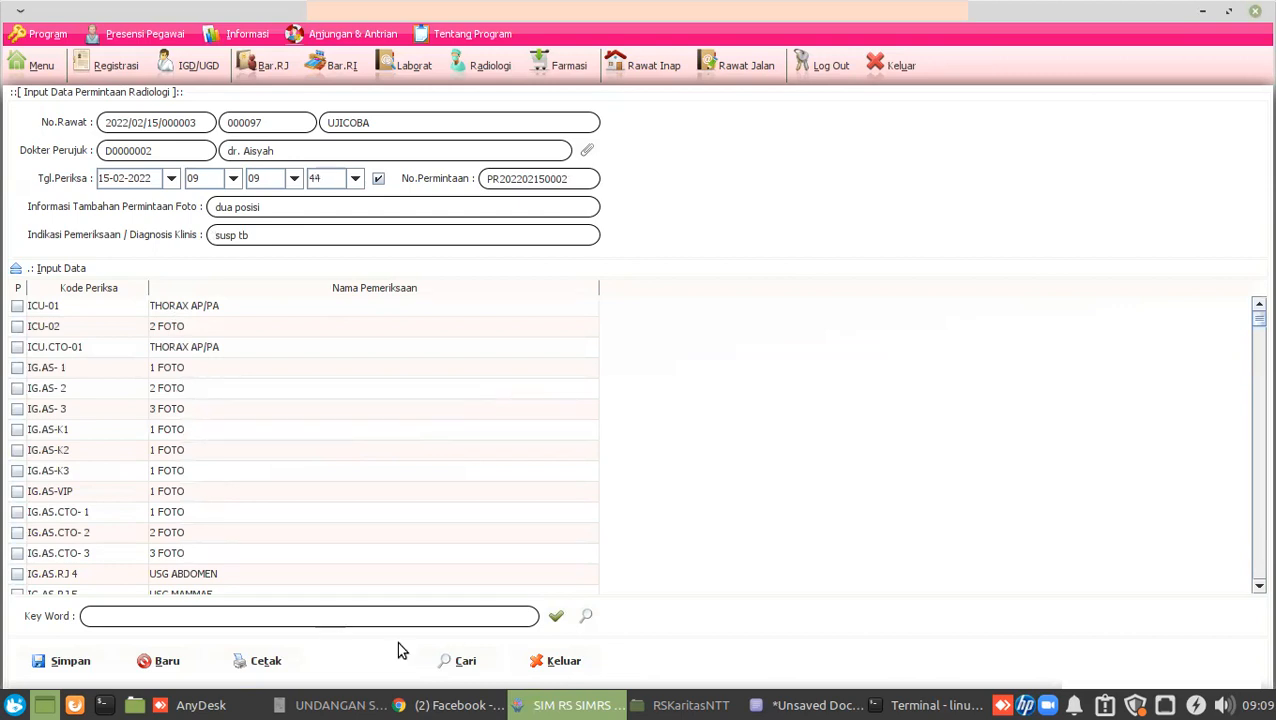
left_click(450, 664)
Select the saved radiology request, close the radiology list and form, and bring AnyDesk forward.
left_click(227, 177)
left_click(73, 175)
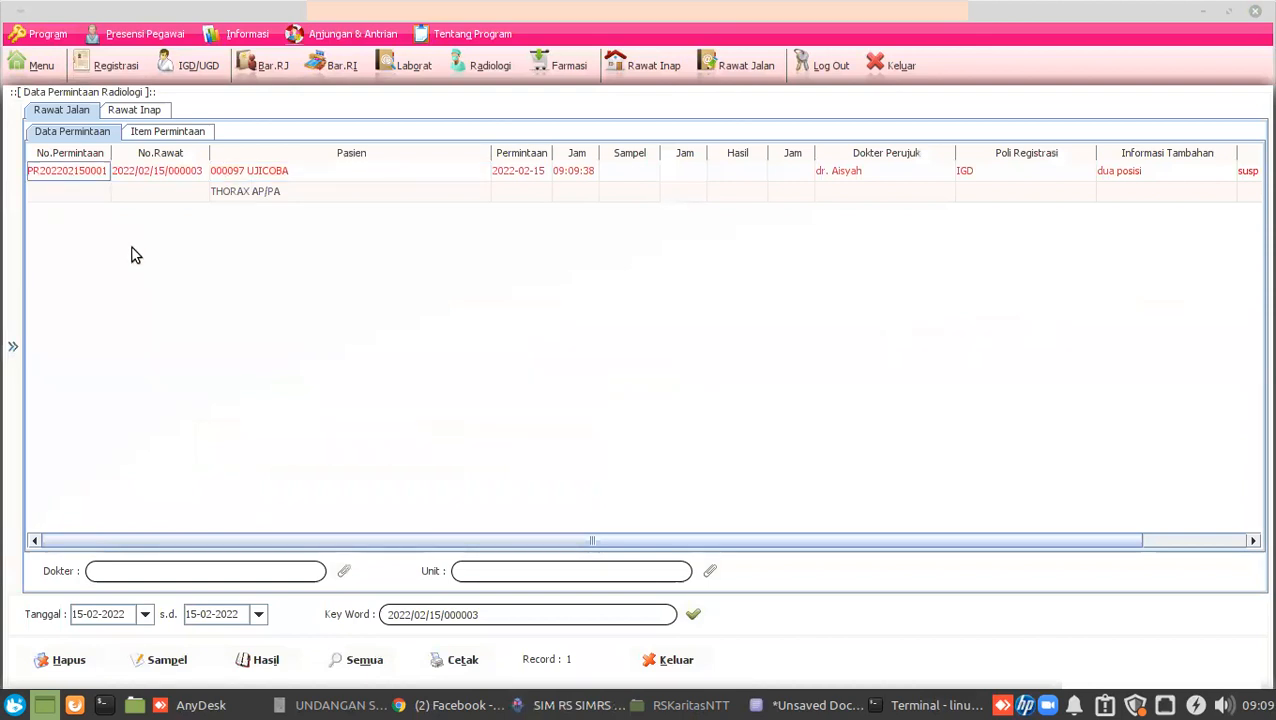
left_click(675, 662)
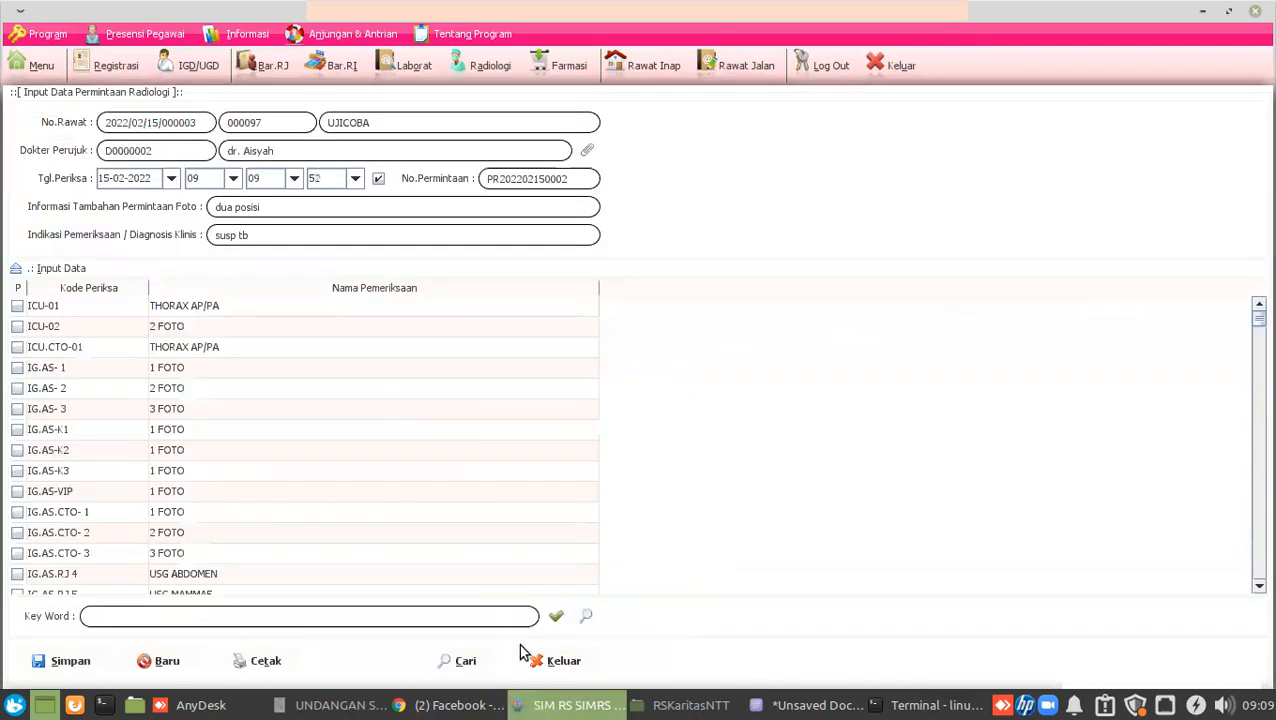
left_click(555, 661)
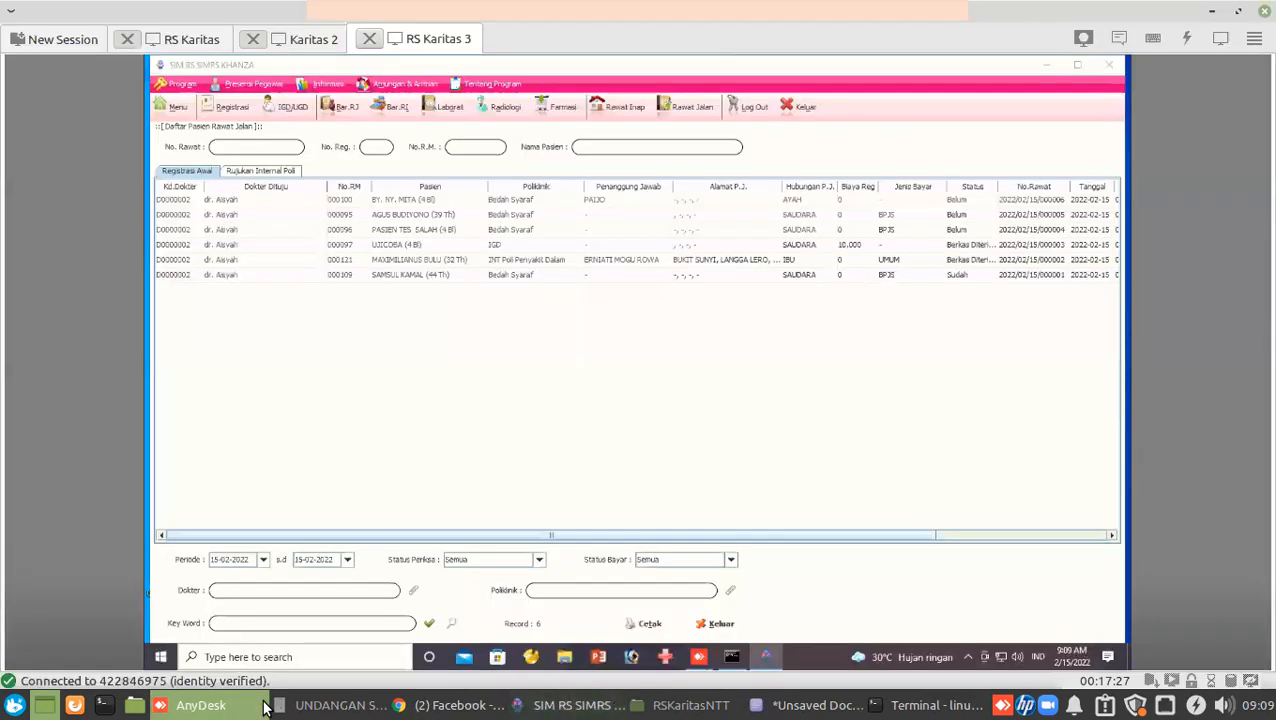
left_click(200, 705)
left_click(170, 40)
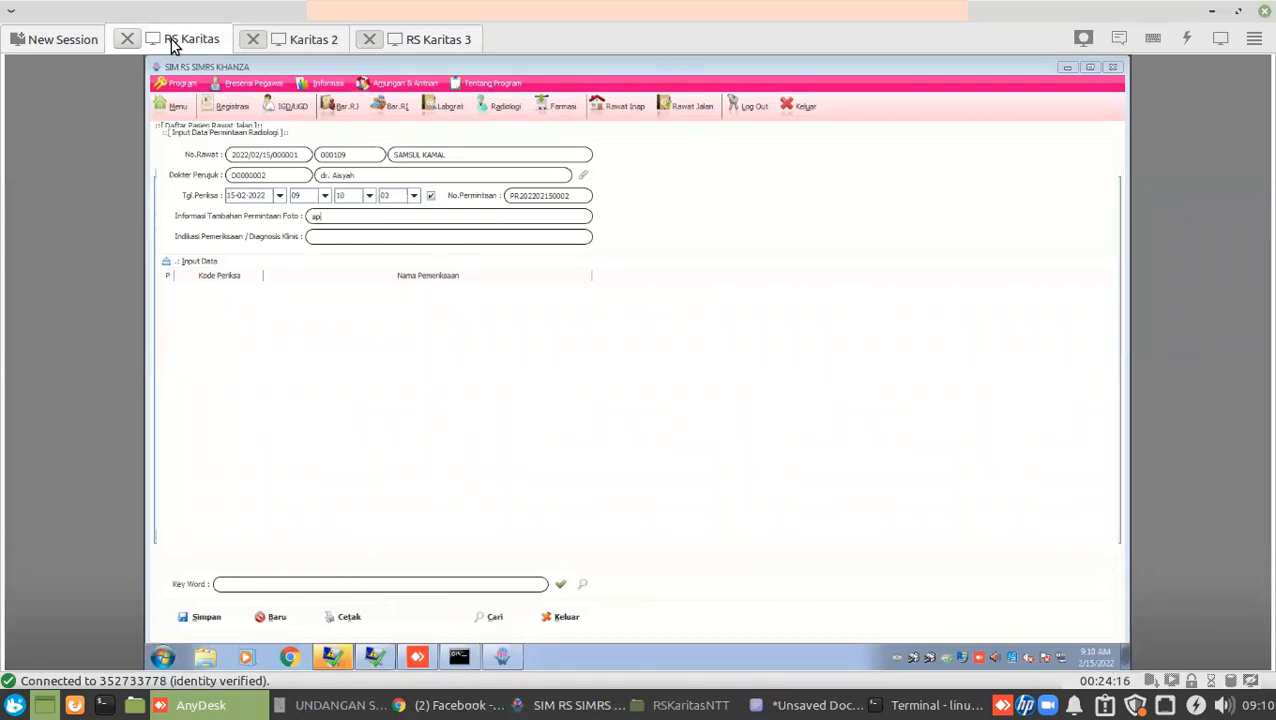
key("BackSpace")
key("BackSpace")
type("tho")
type("raks")
type(" pl")
type("a")
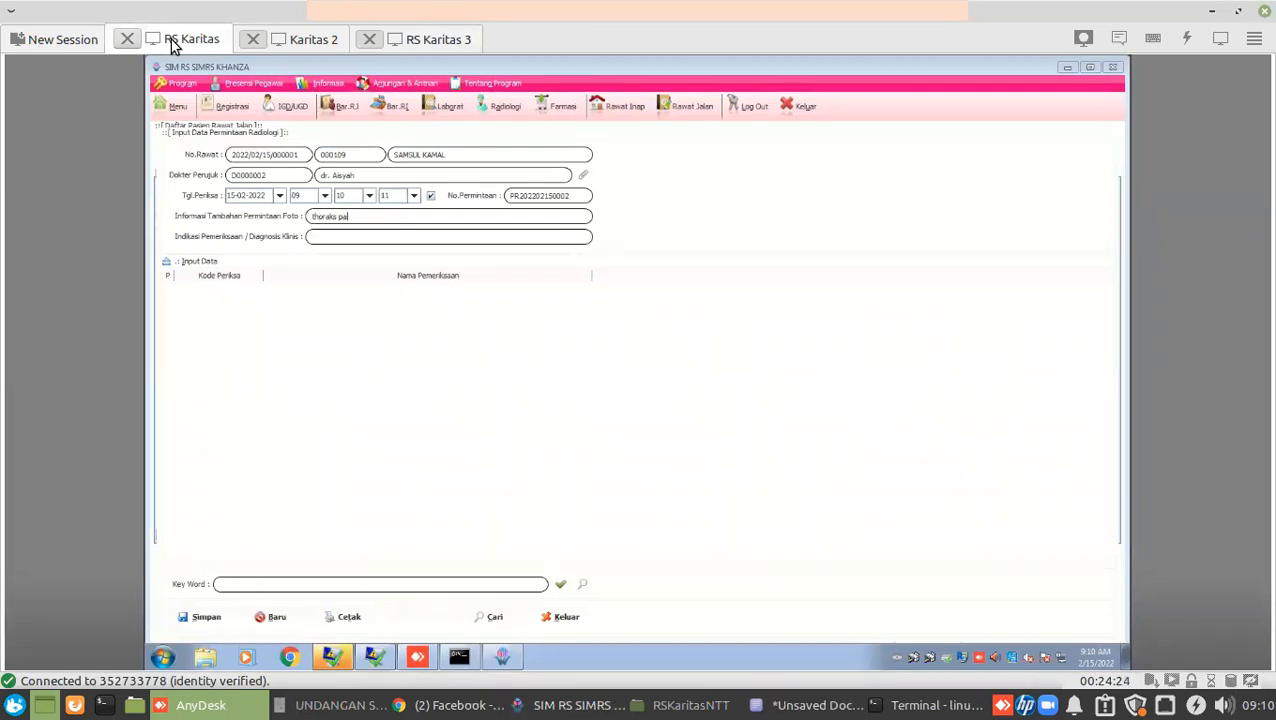
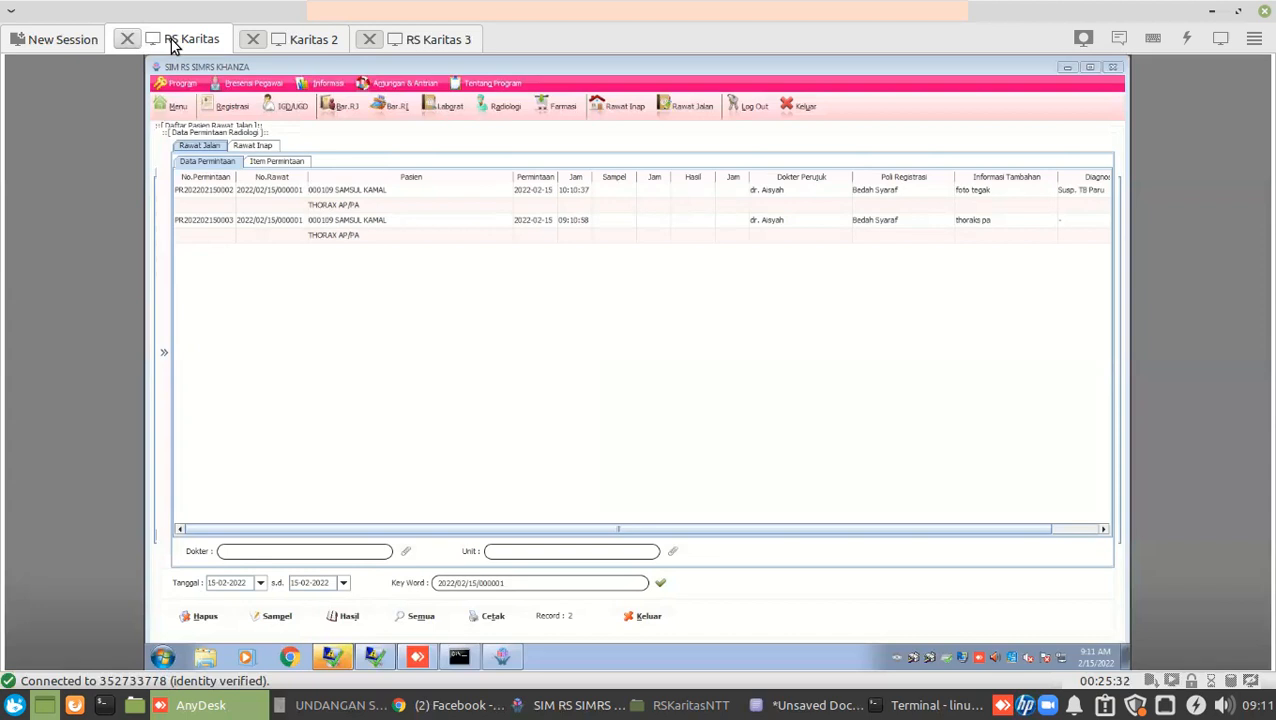
Switch from the AnyDesk remote session to the local SIMRS Khanza window.
left_click(600, 706)
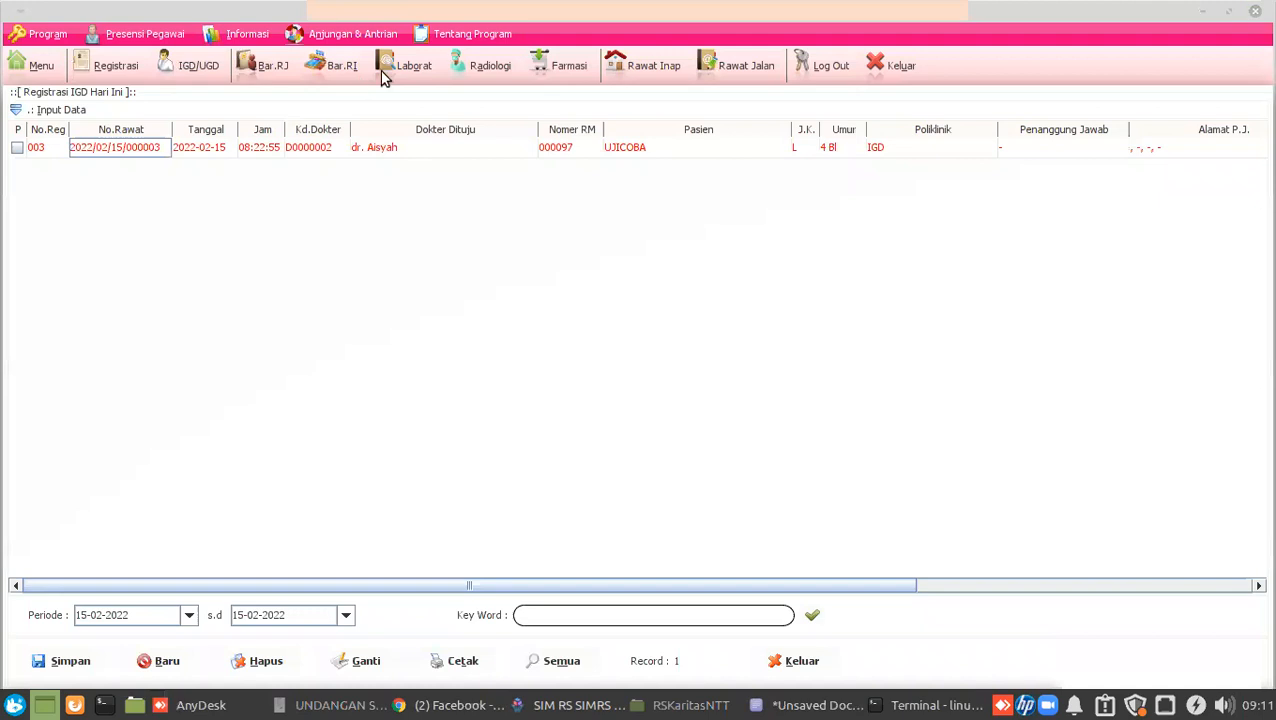
In Permintaan Lab PK, save the sample time for the 09:03 request without printing.
left_click(382, 77)
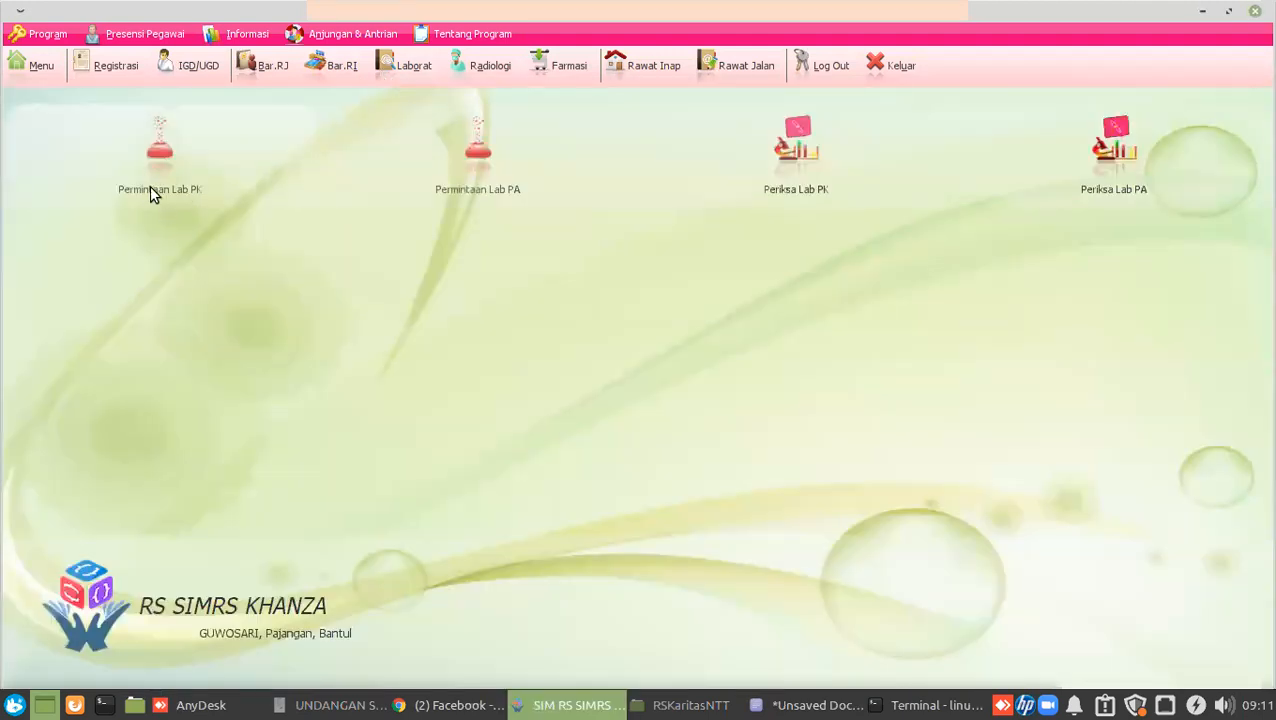
left_click(152, 178)
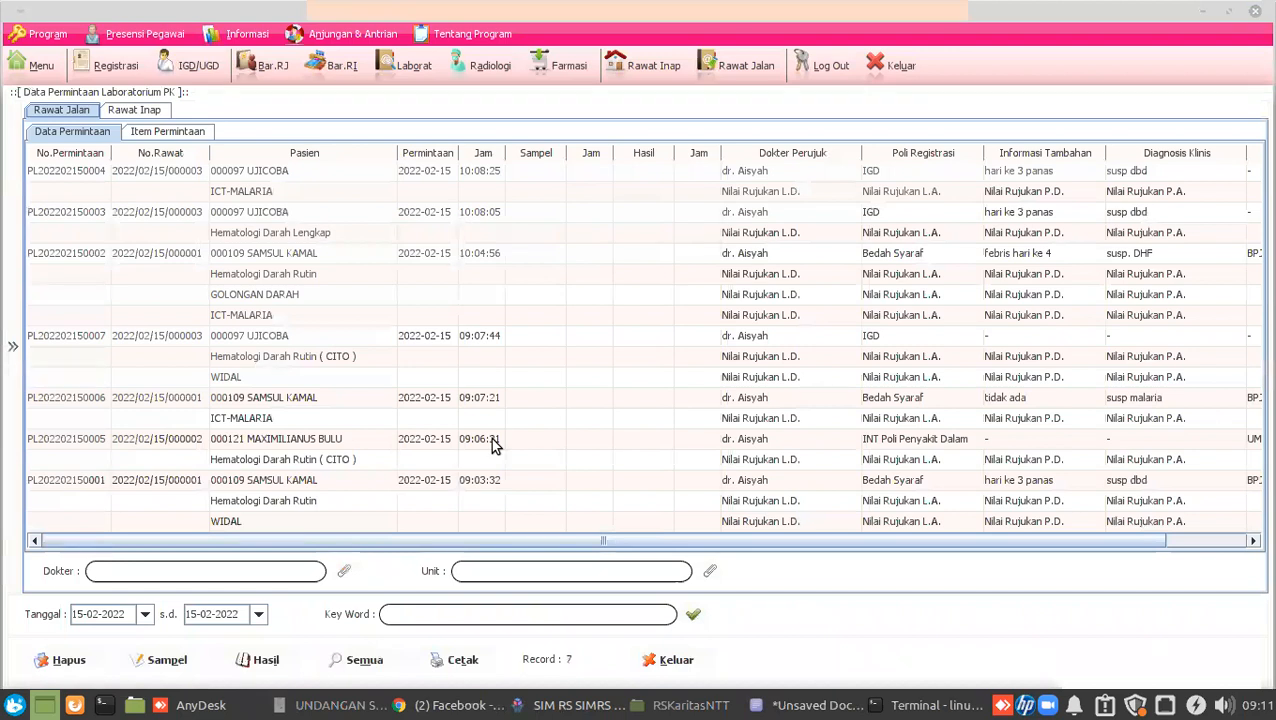
scroll(490, 442, "right", 2)
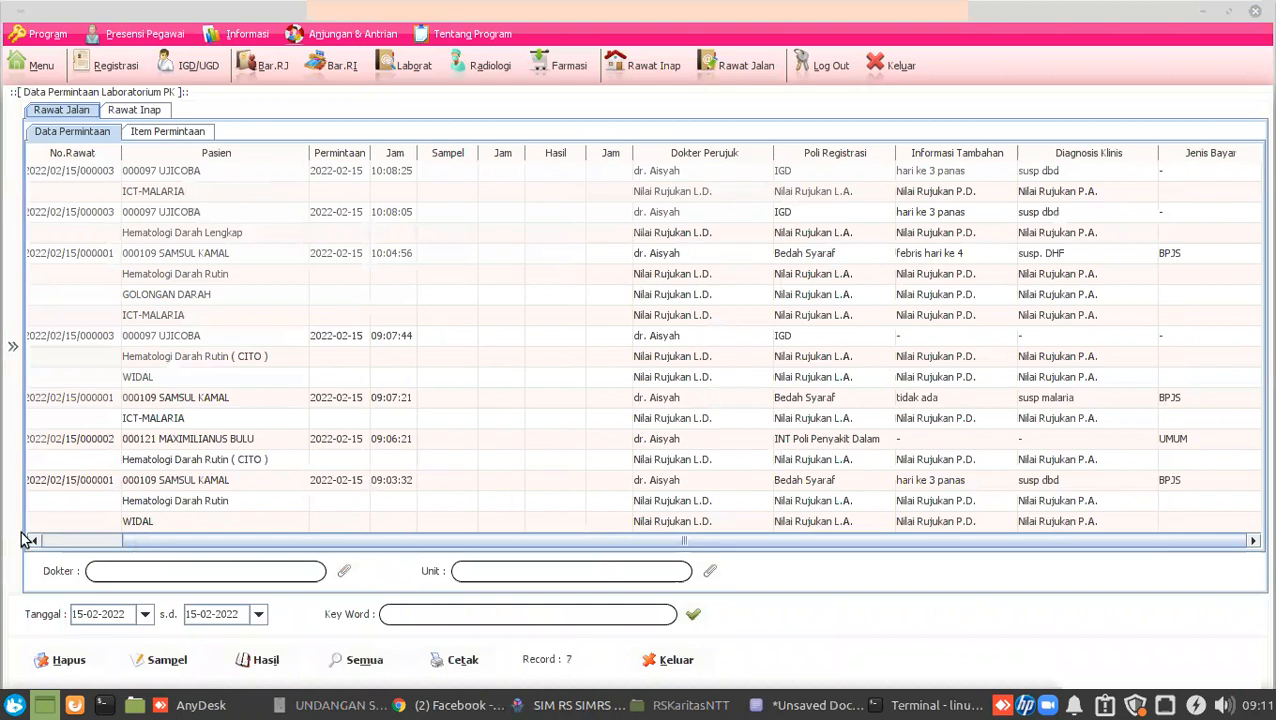
scroll(28, 538, "left", 2)
left_click(55, 482)
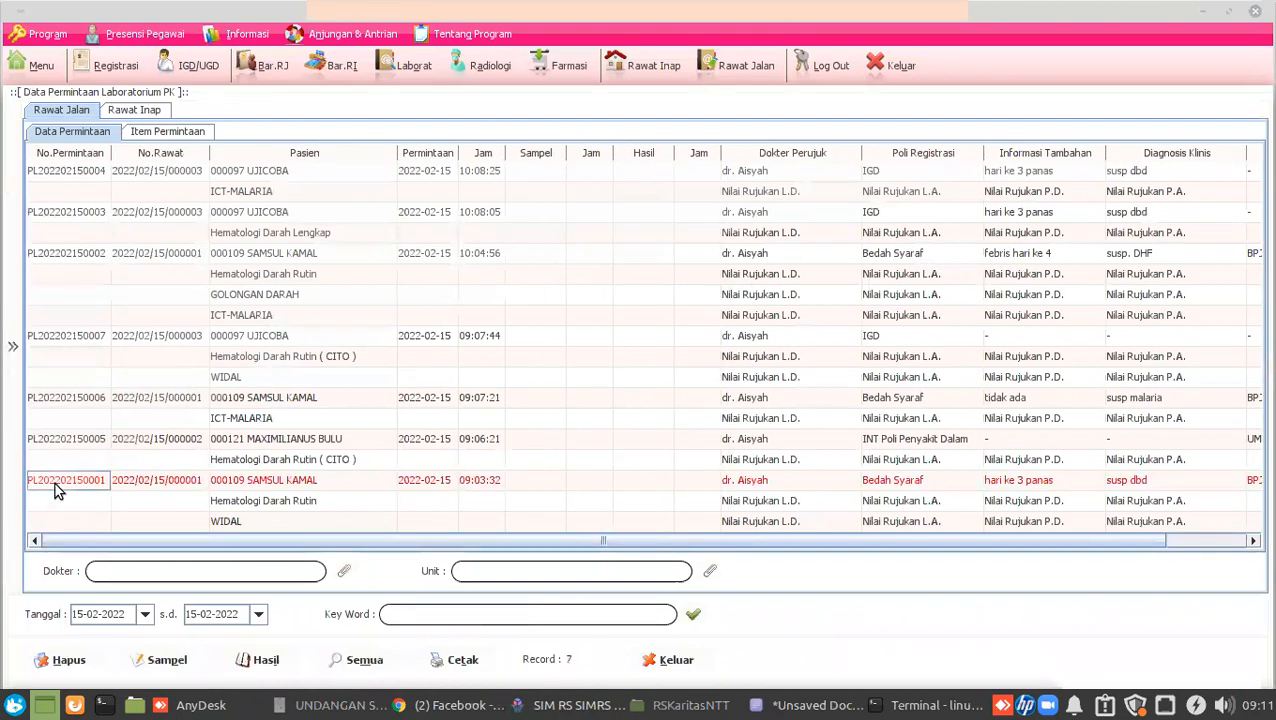
left_click(165, 660)
left_click(719, 399)
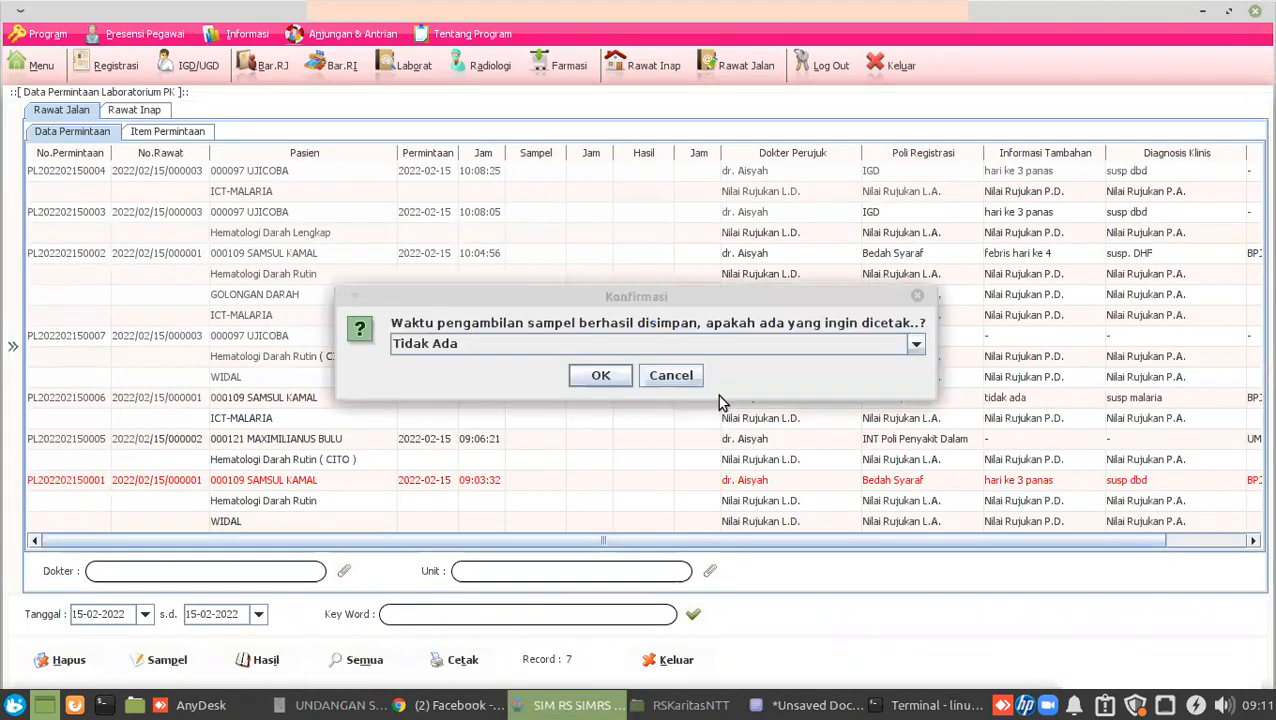
left_click(662, 377)
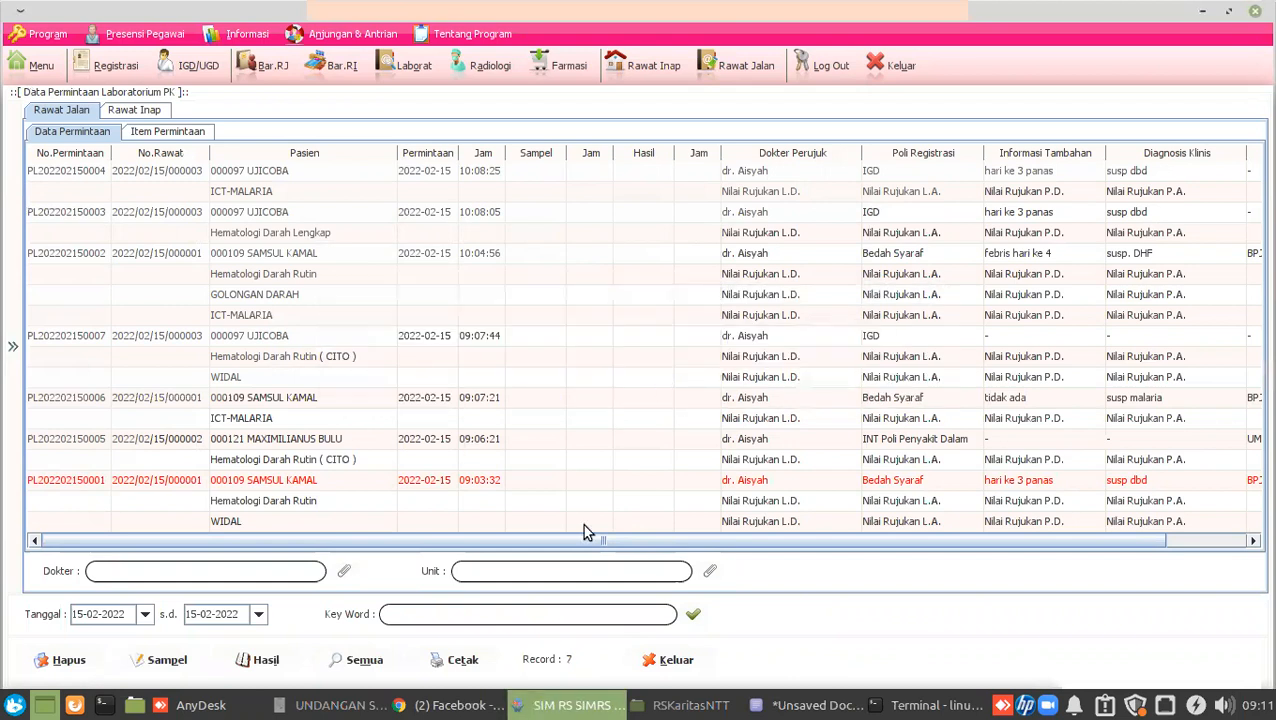
Reselect the 09:03 lab request and open its results entry form.
left_click(107, 444)
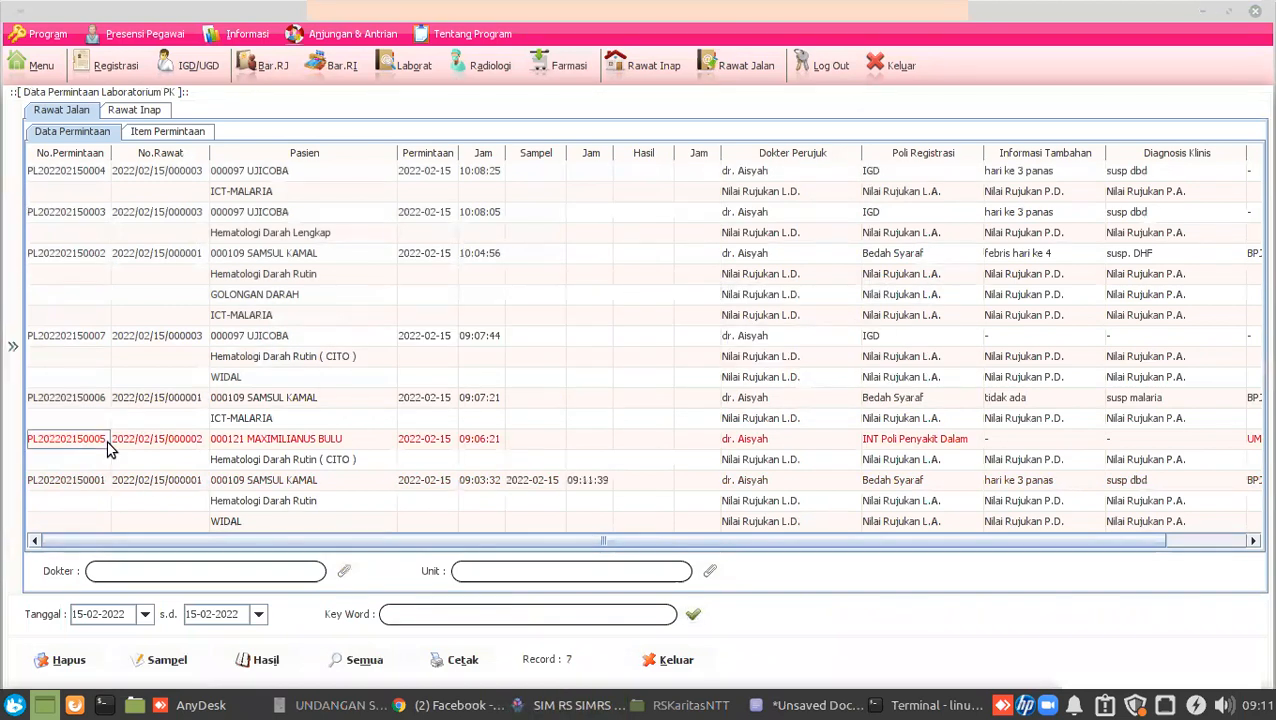
left_click(97, 481)
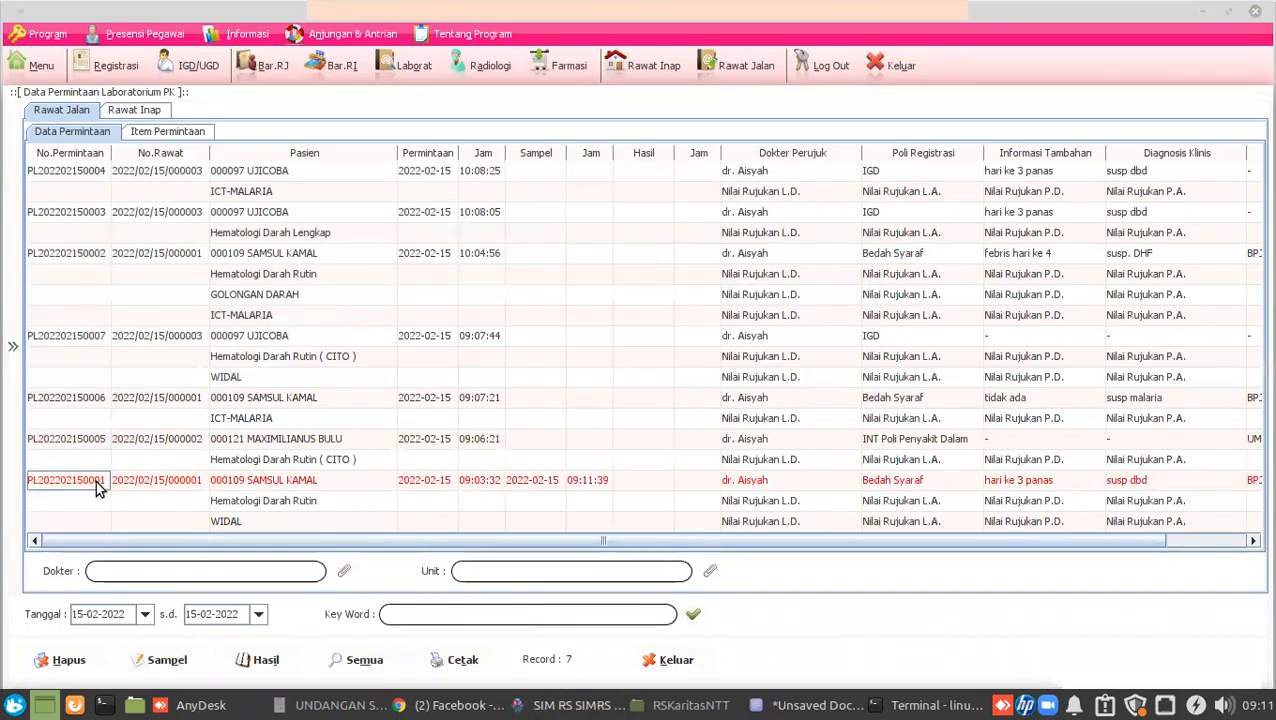
left_click(257, 660)
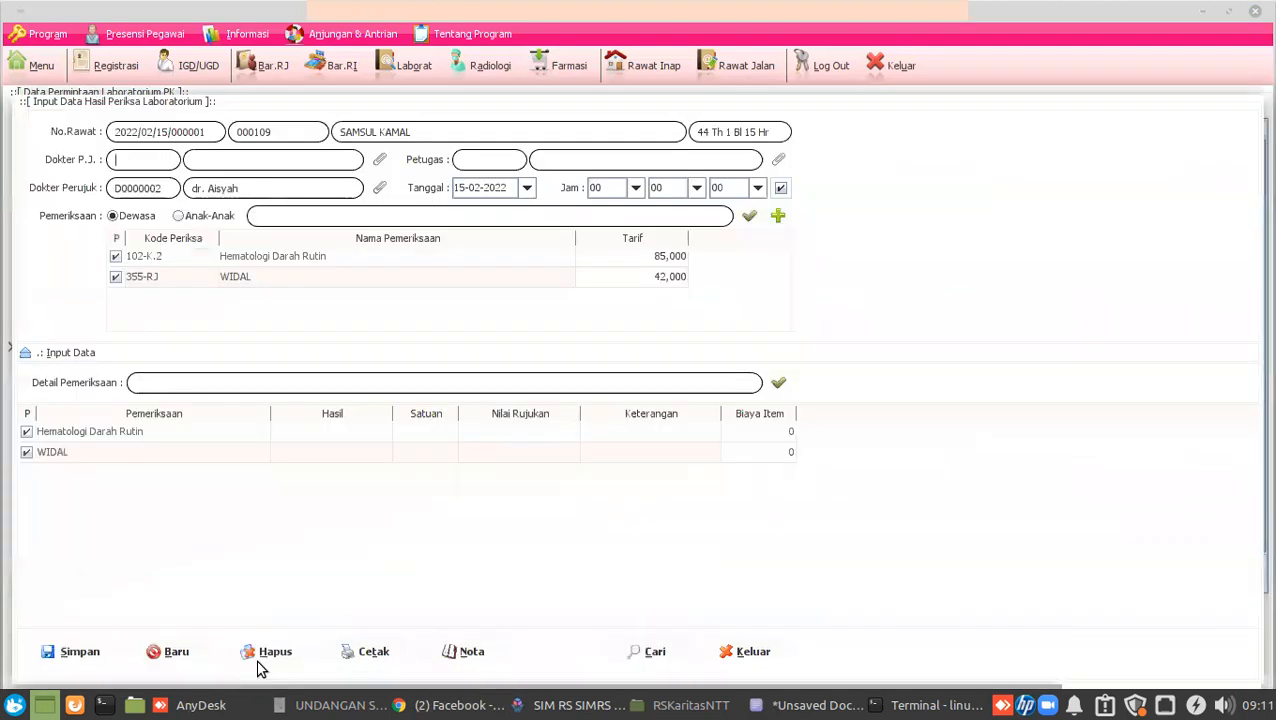
Enter Hematologi Darah Rutin results: Hemoglobin 9, LED 20, MCHC 20, MCH 10, MCV 10.
left_click(245, 260)
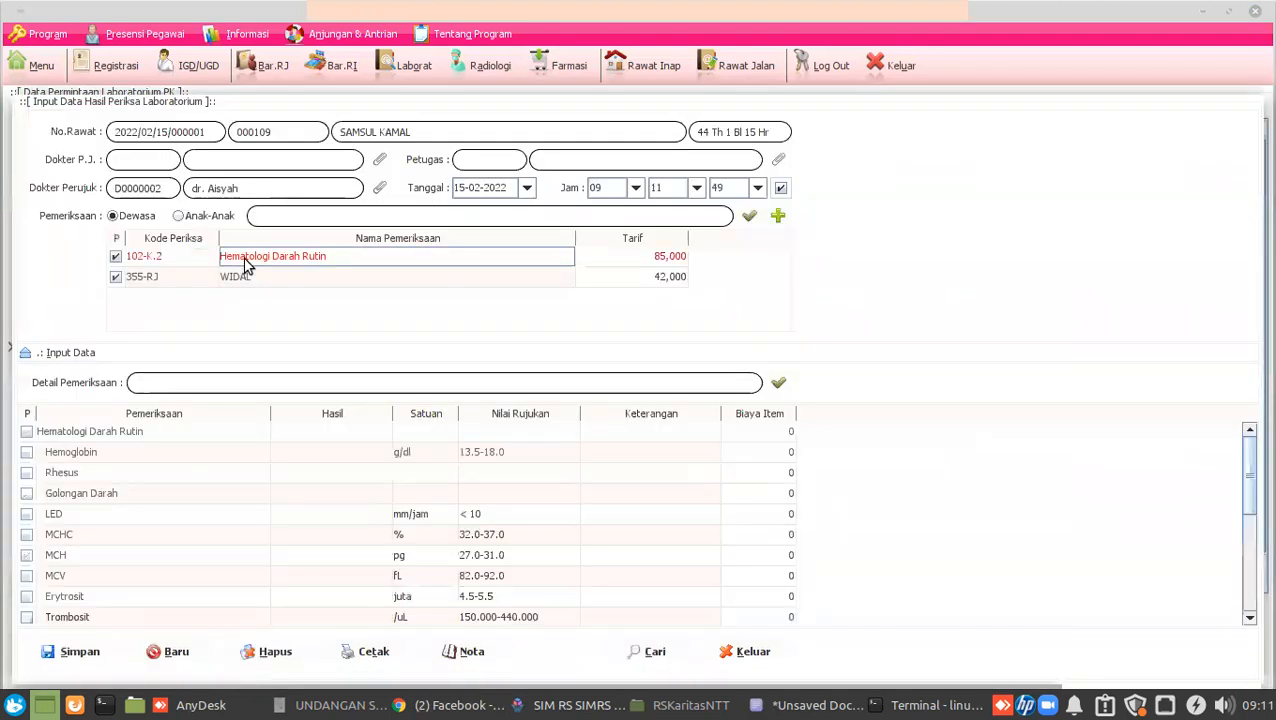
left_click(325, 453)
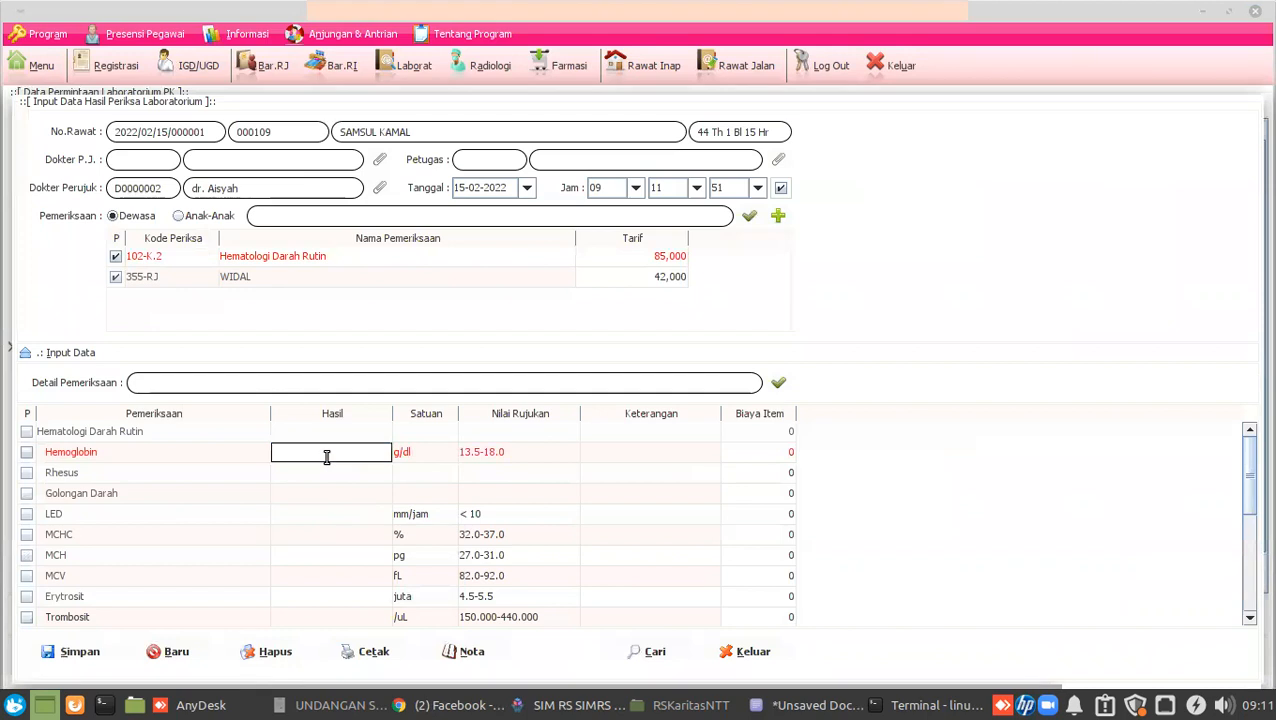
type("9")
left_click(323, 516)
type("20")
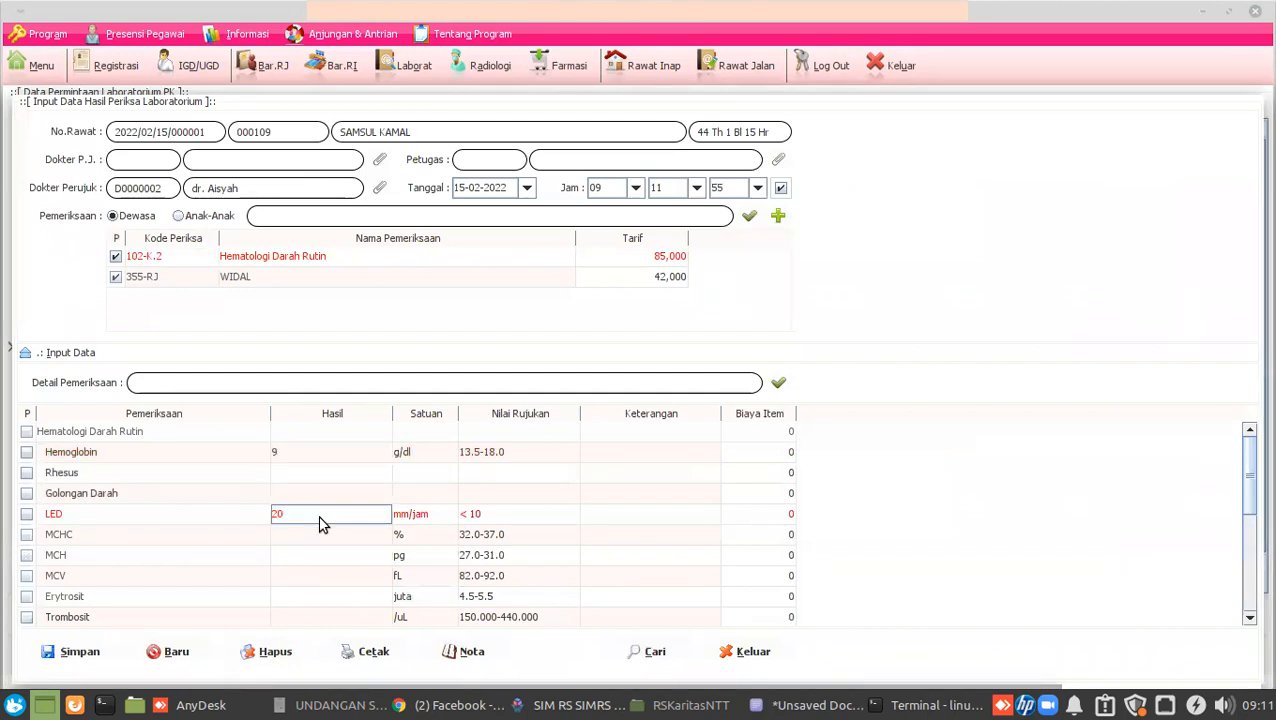
left_click(316, 538)
type("20")
key("Return")
left_click(349, 562)
type("10")
key("Return")
left_click(339, 570)
type("10")
key("Return")
left_click(339, 537)
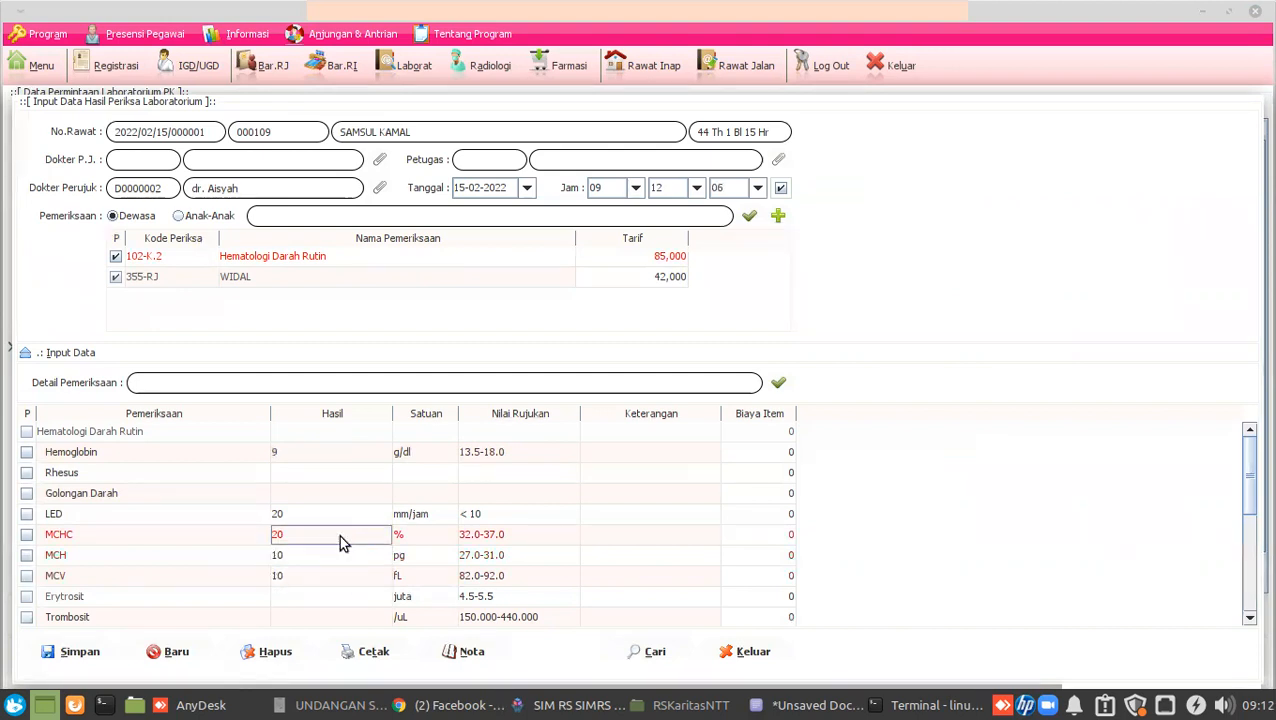
Assign the lab officer and responsible doctor, then save and confirm the results.
left_click(63, 651)
left_click(632, 371)
left_click(778, 159)
double_click(225, 170)
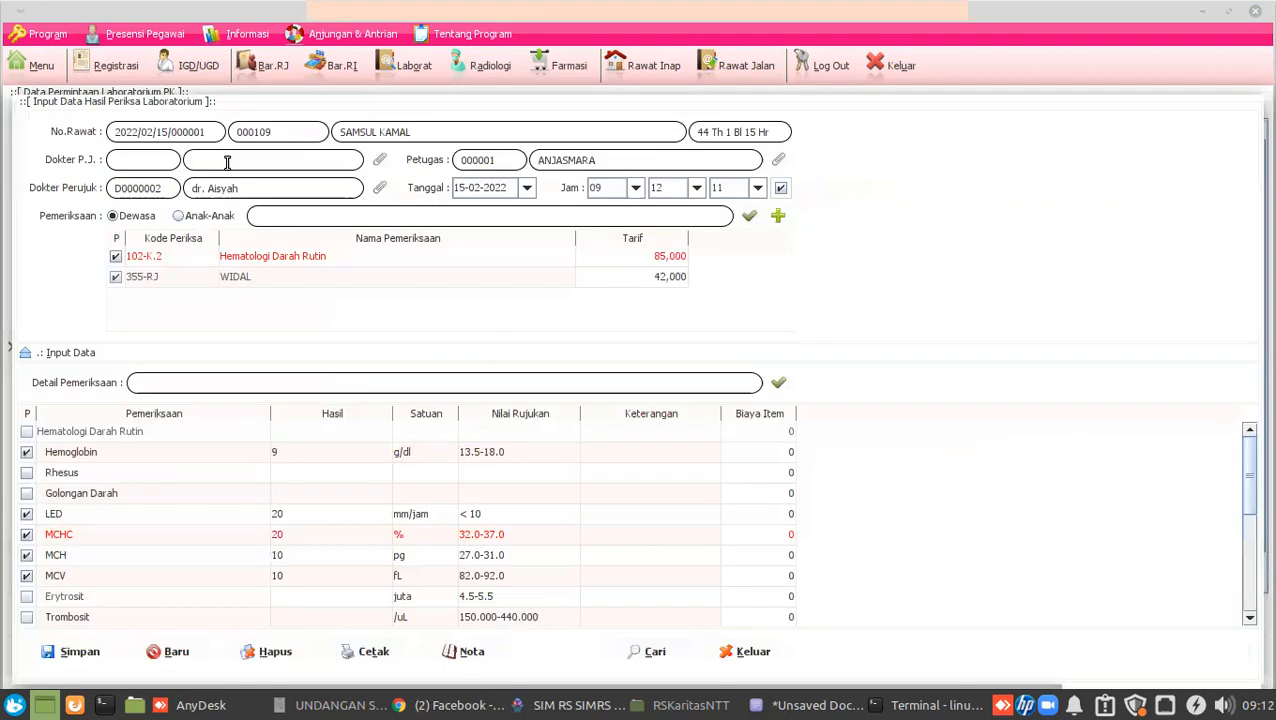
left_click(379, 164)
double_click(246, 172)
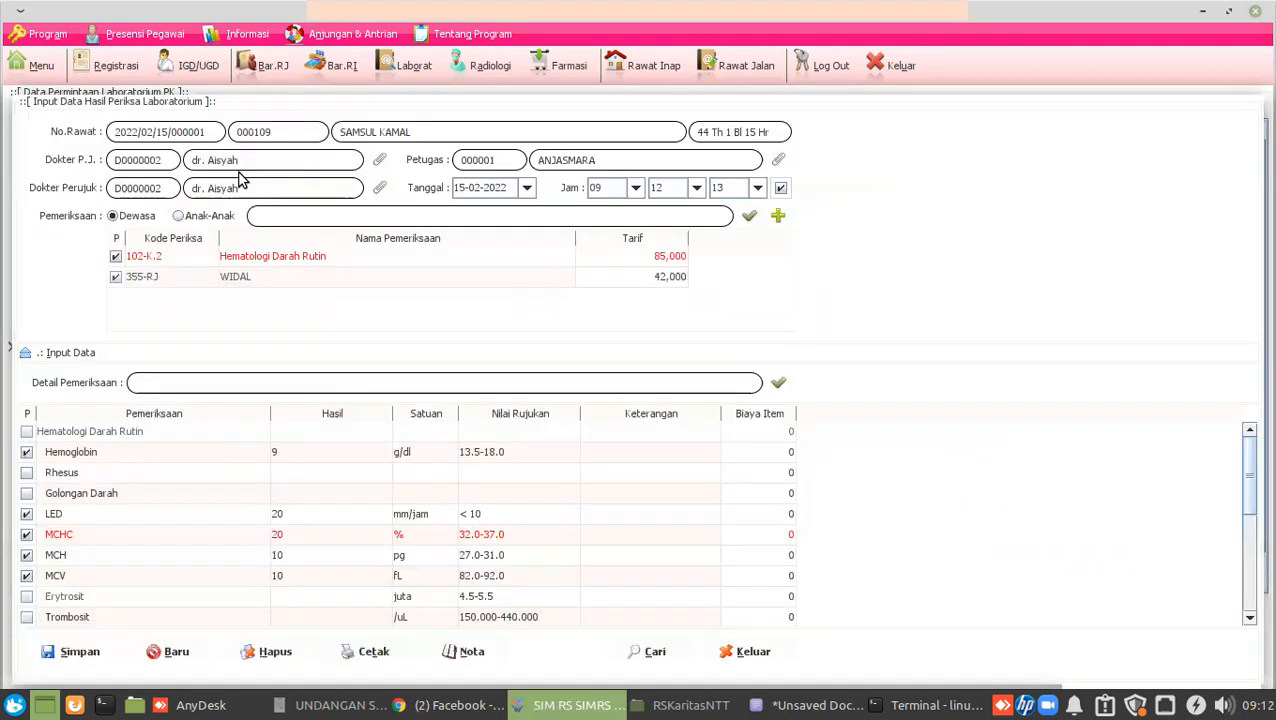
left_click(80, 652)
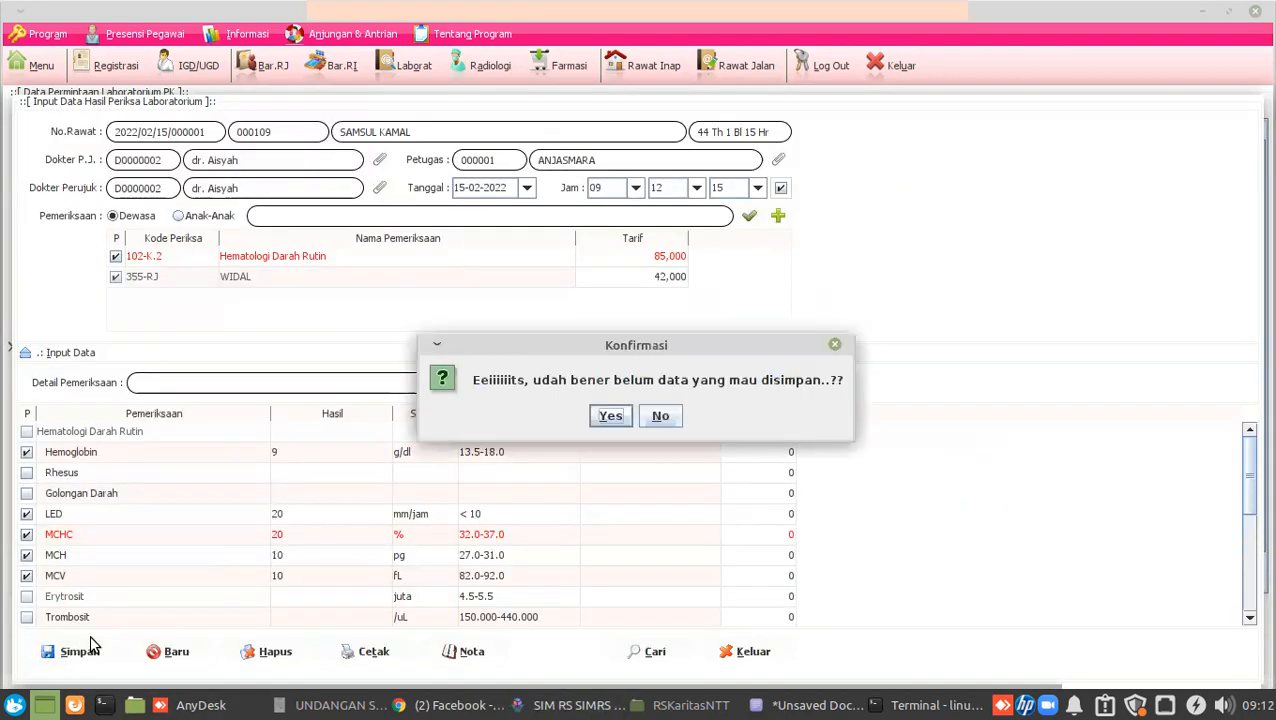
left_click(610, 416)
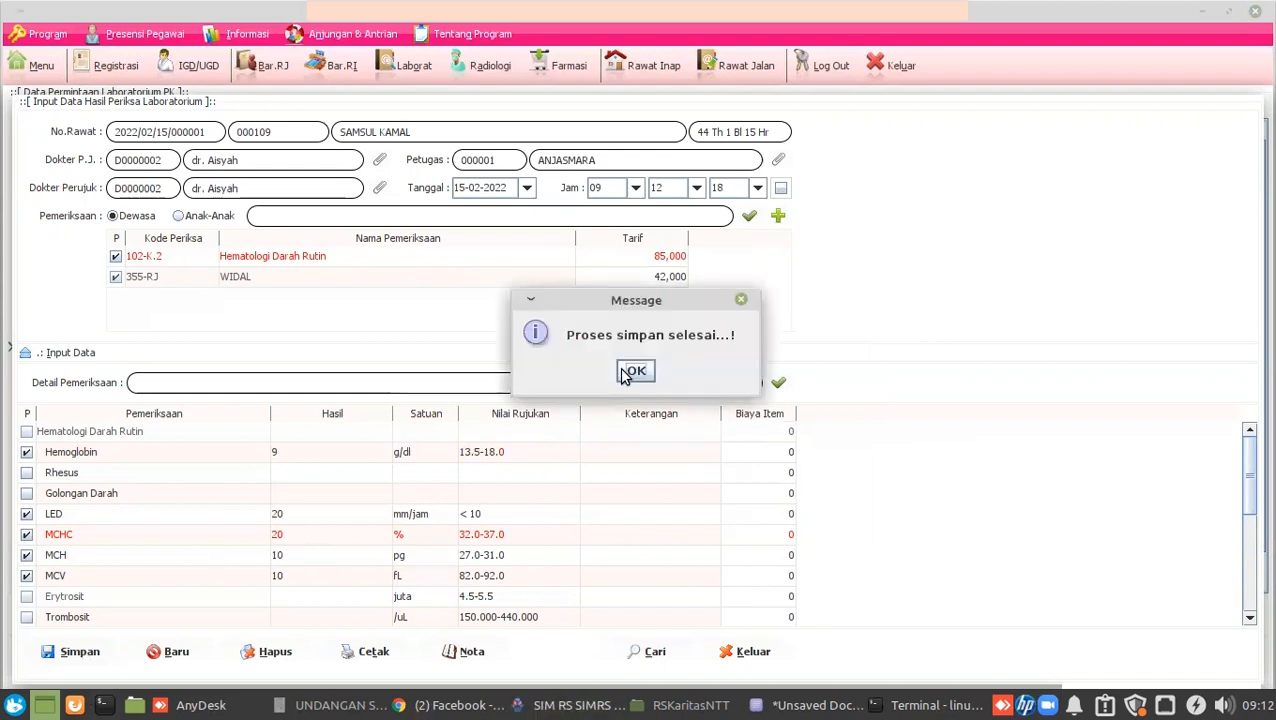
left_click(634, 371)
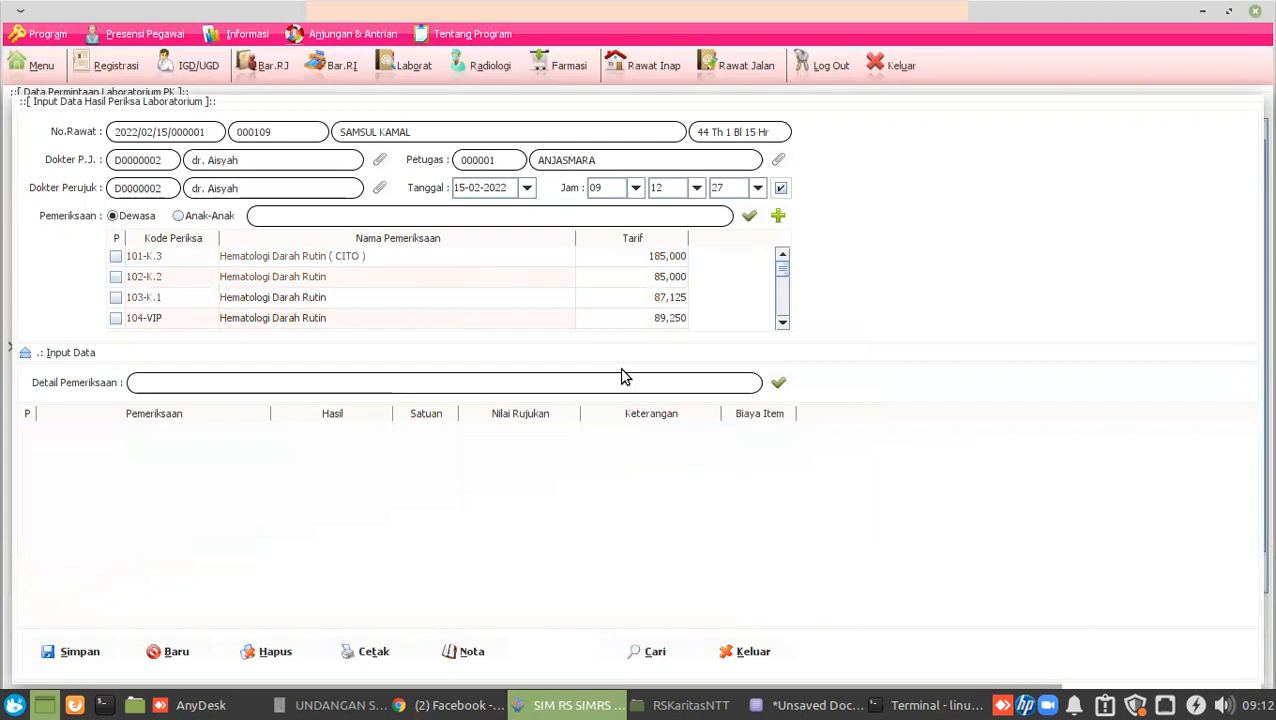
List saved lab examinations and open the Cetak Hasil Lab Model 1 report for the record.
left_click(652, 653)
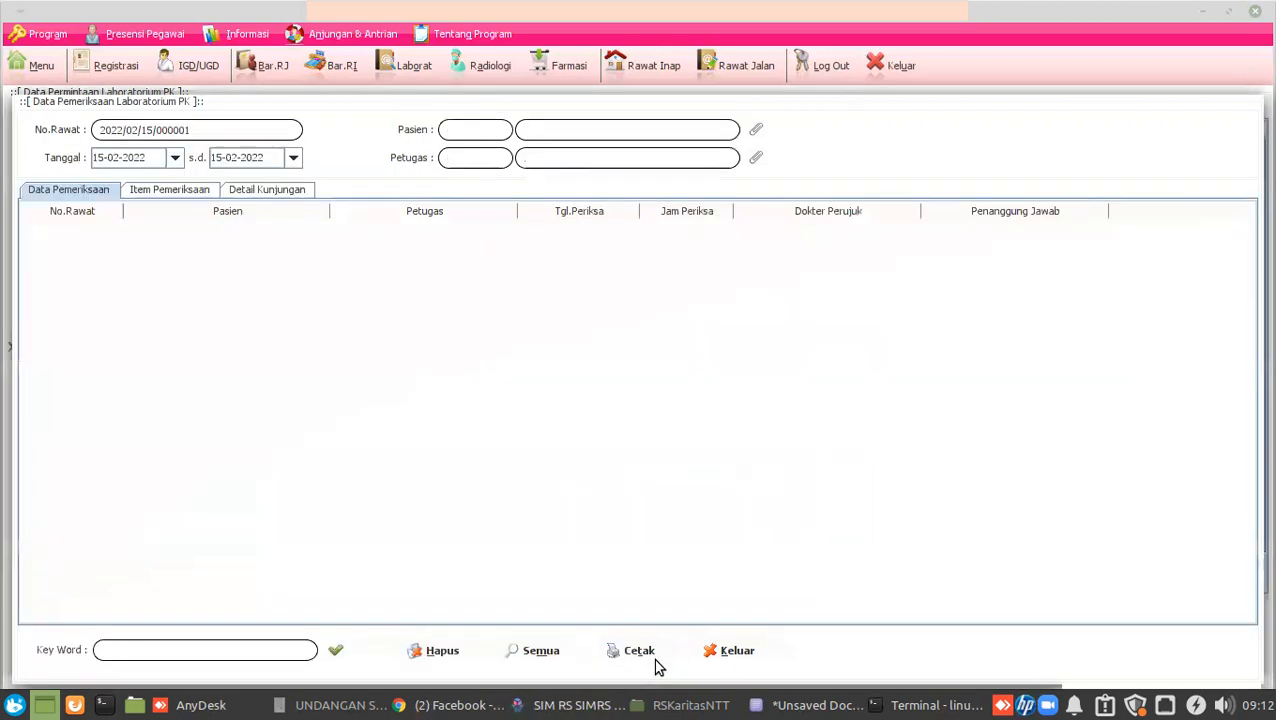
left_click(66, 231)
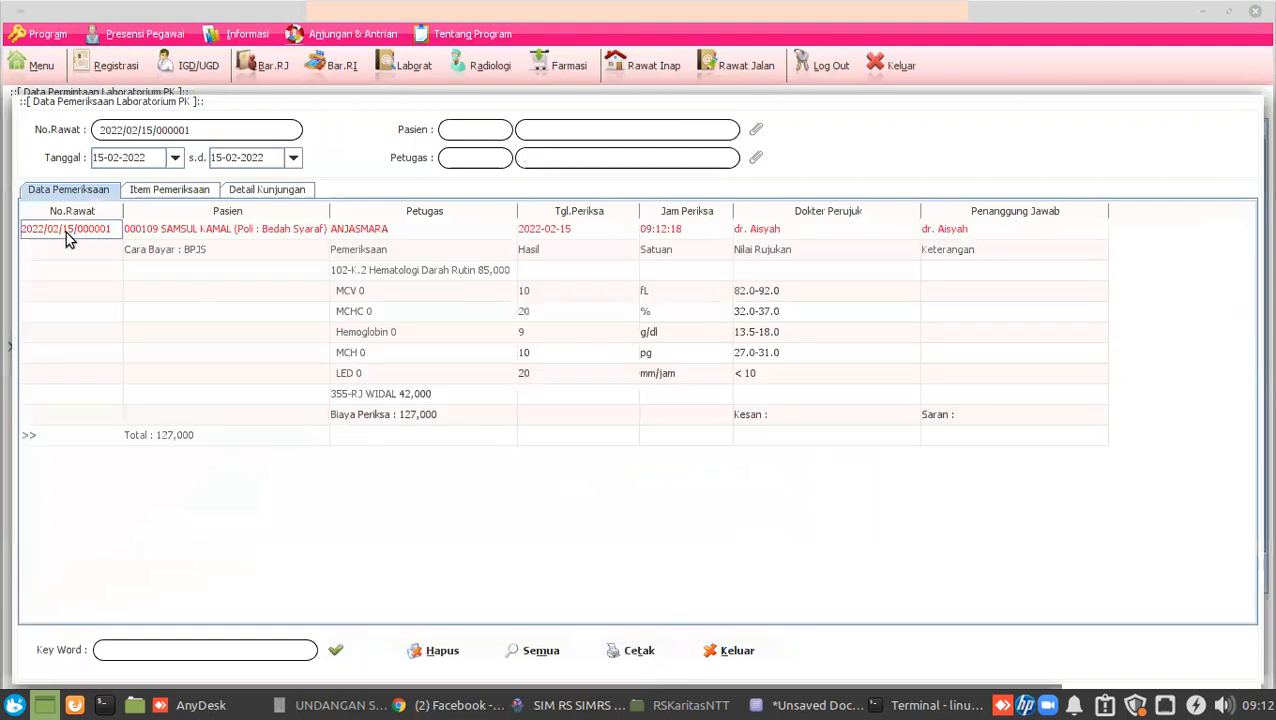
right_click(66, 231)
mouse_move(110, 249)
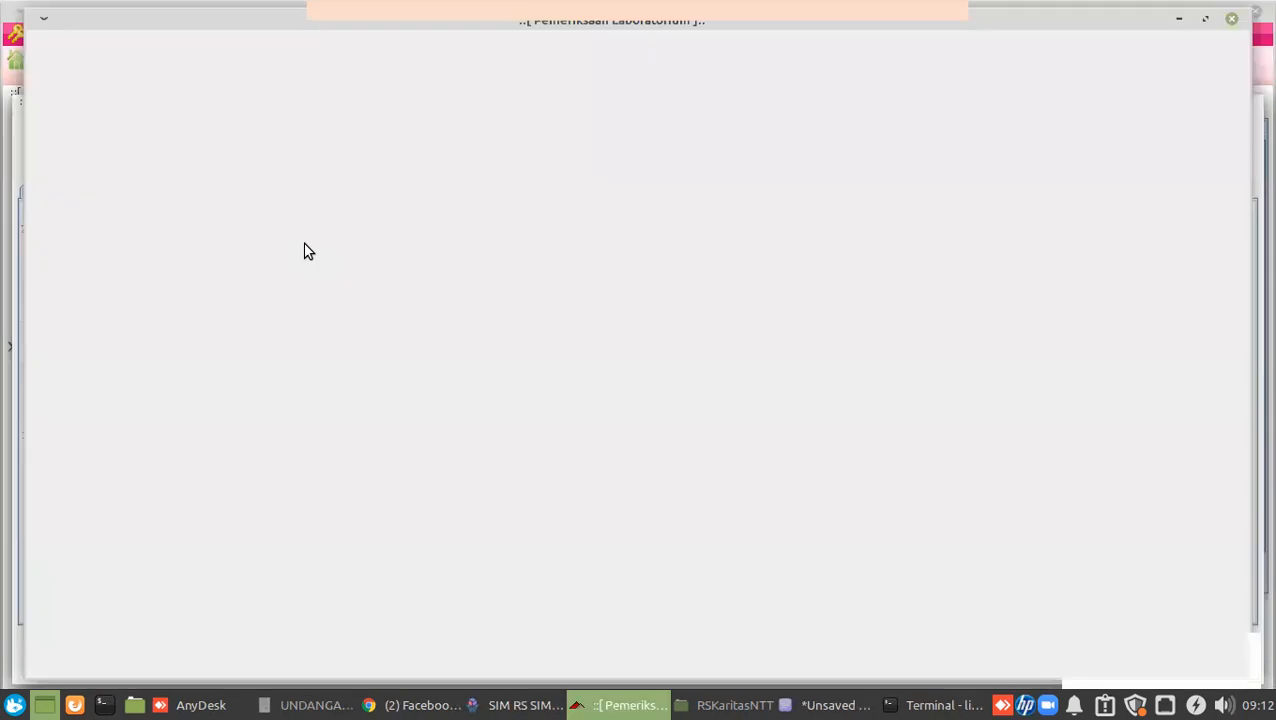
Scroll through the lab result report preview, then close it.
scroll(343, 368, "down", 3)
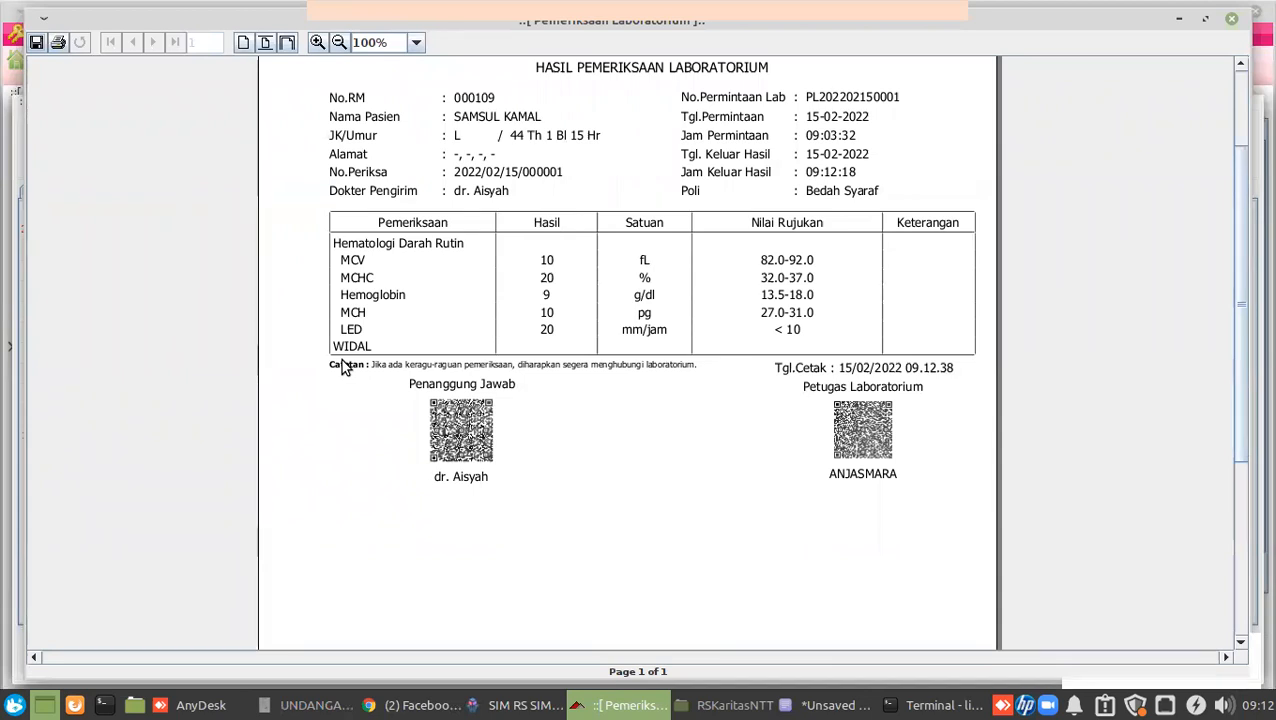
scroll(392, 414, "up", 3)
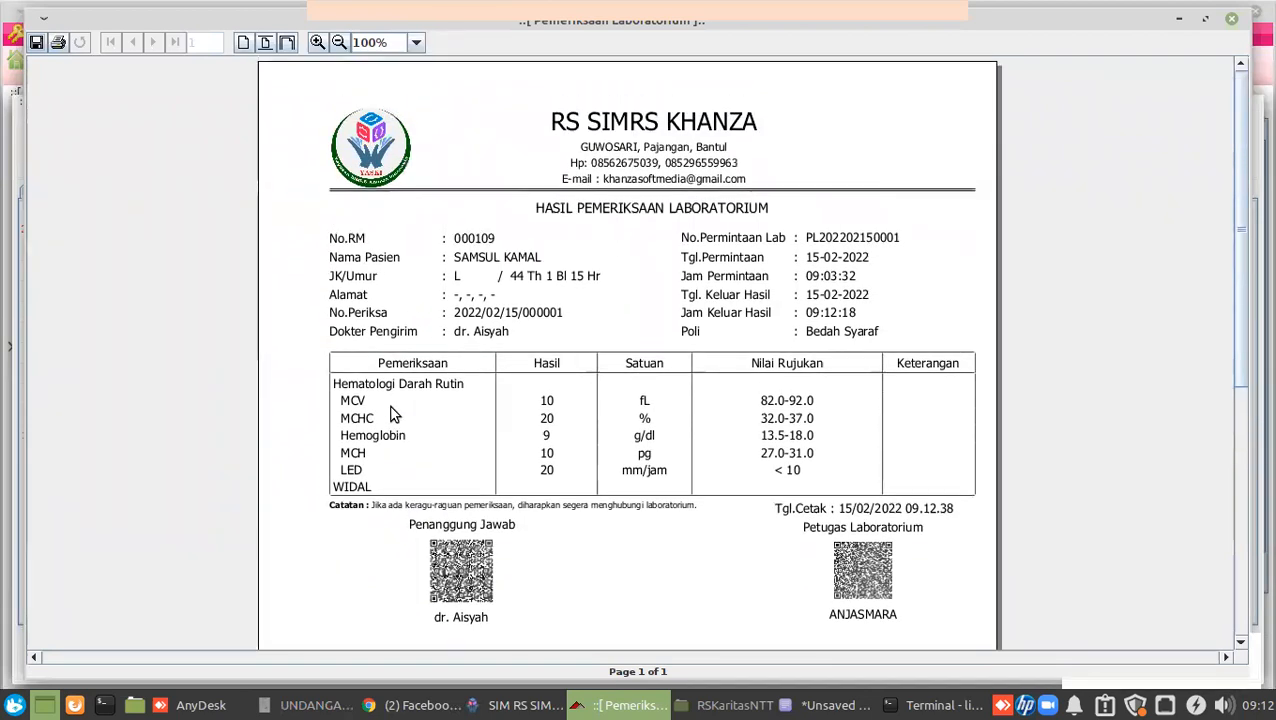
scroll(392, 414, "down", 5)
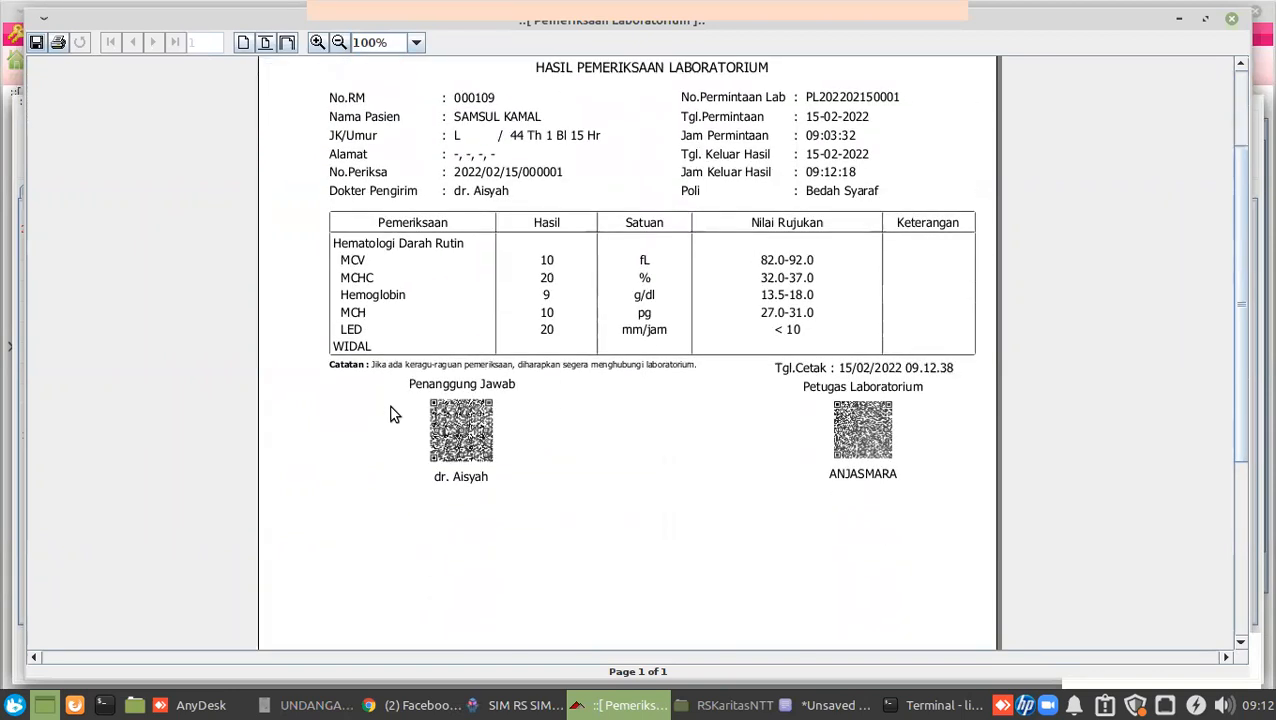
scroll(392, 414, "down", 3)
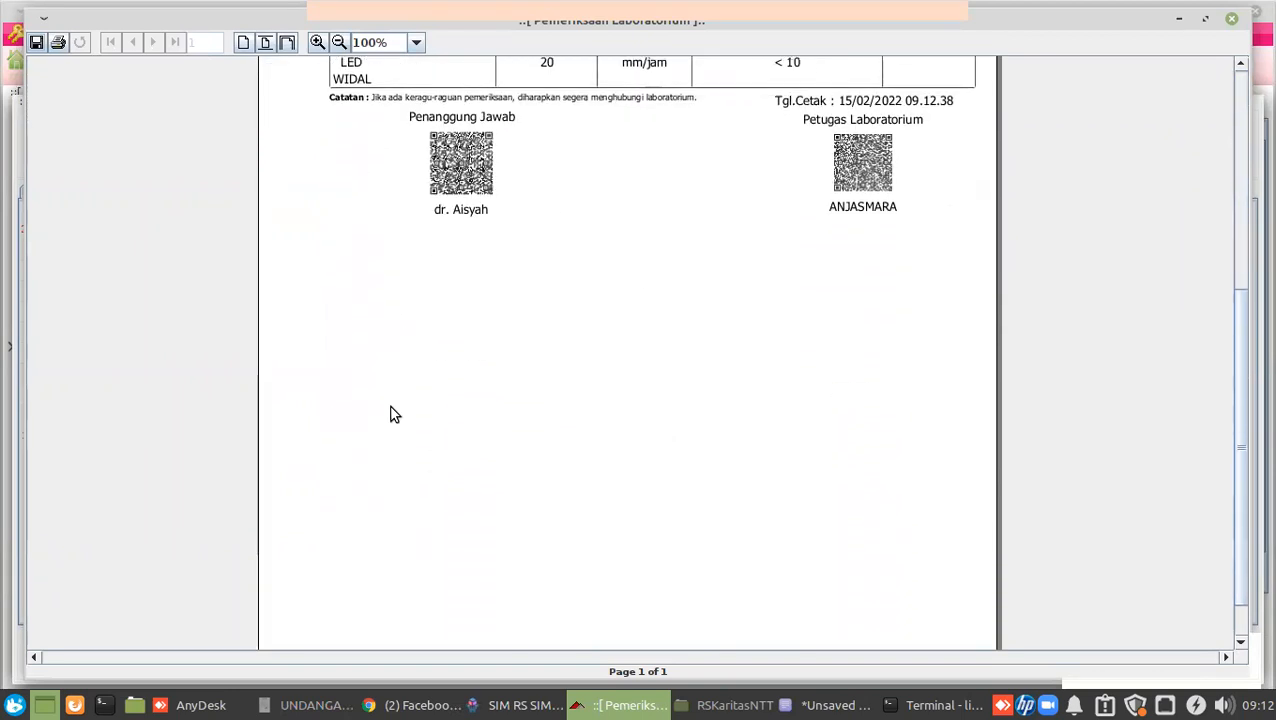
left_click(1231, 18)
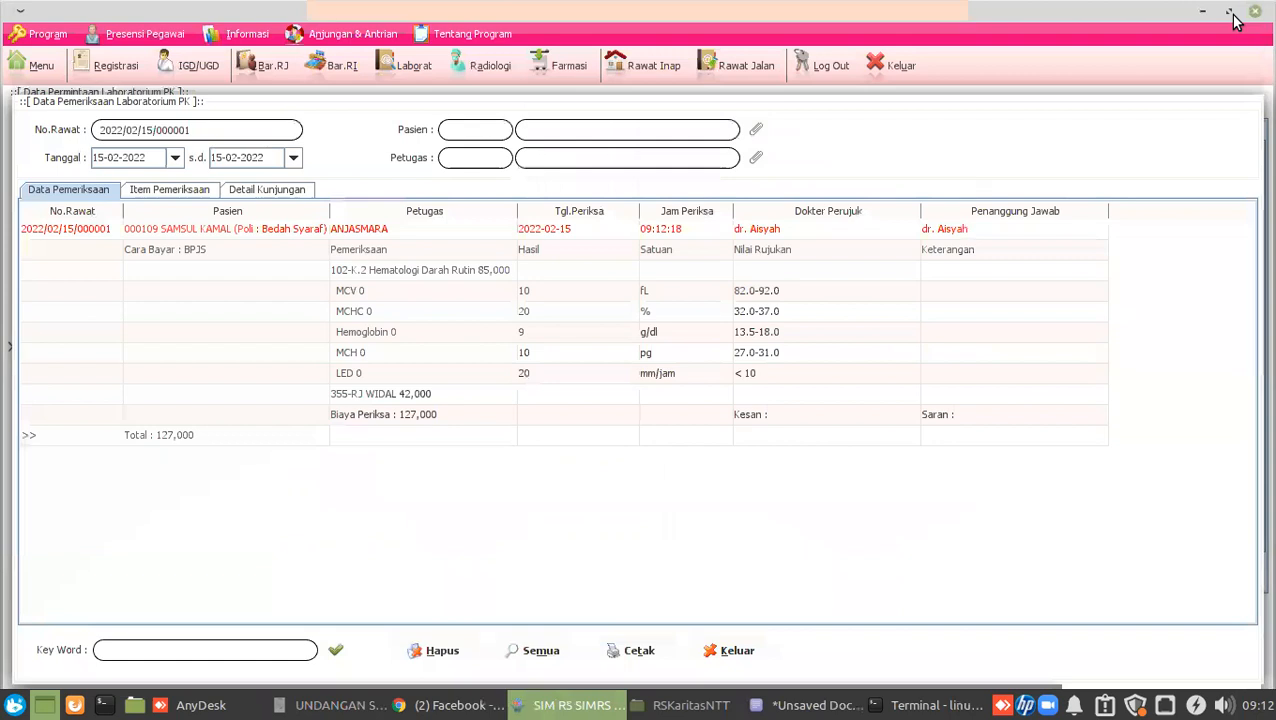
Close the examinations list, lab result entry form and lab request list.
left_click(736, 650)
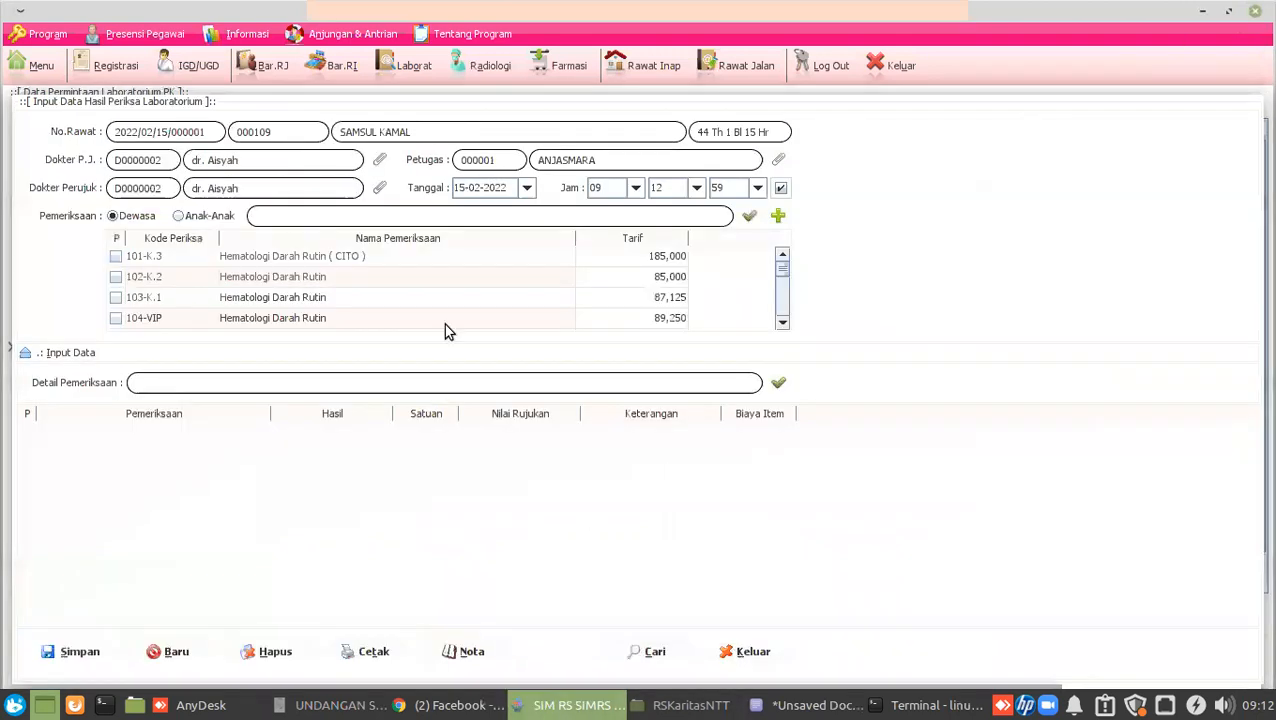
left_click(752, 650)
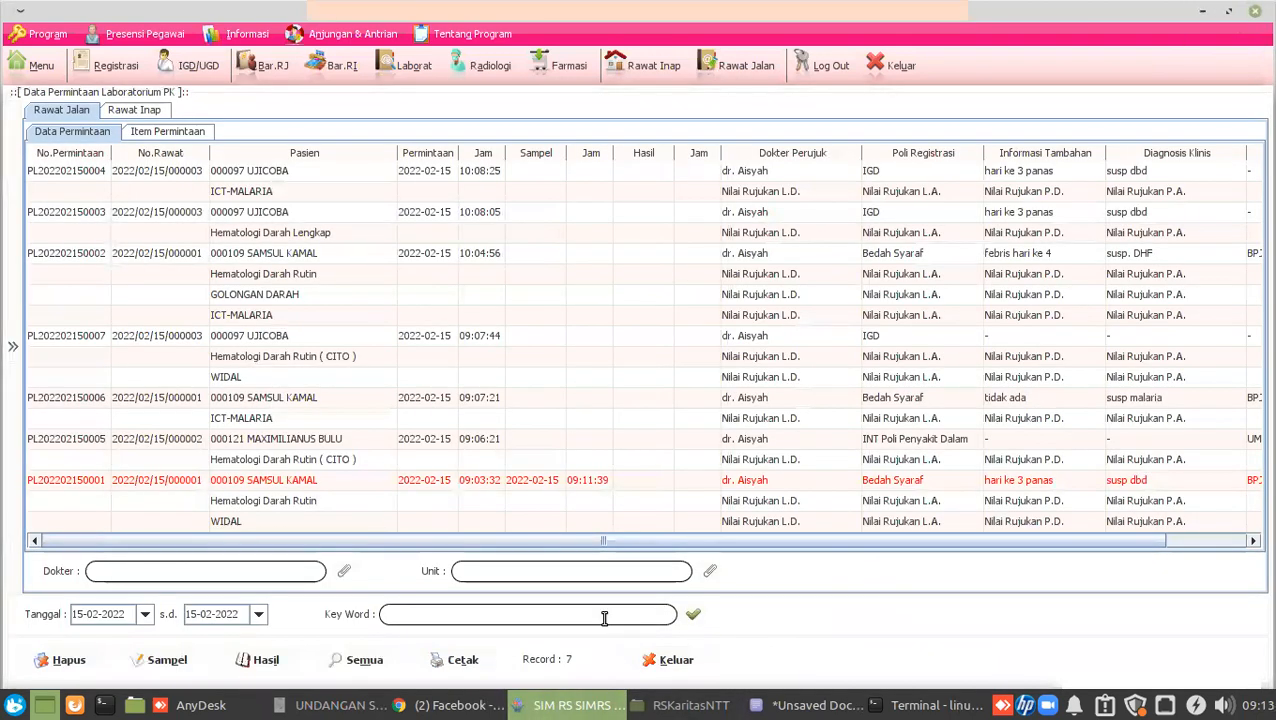
left_click(672, 655)
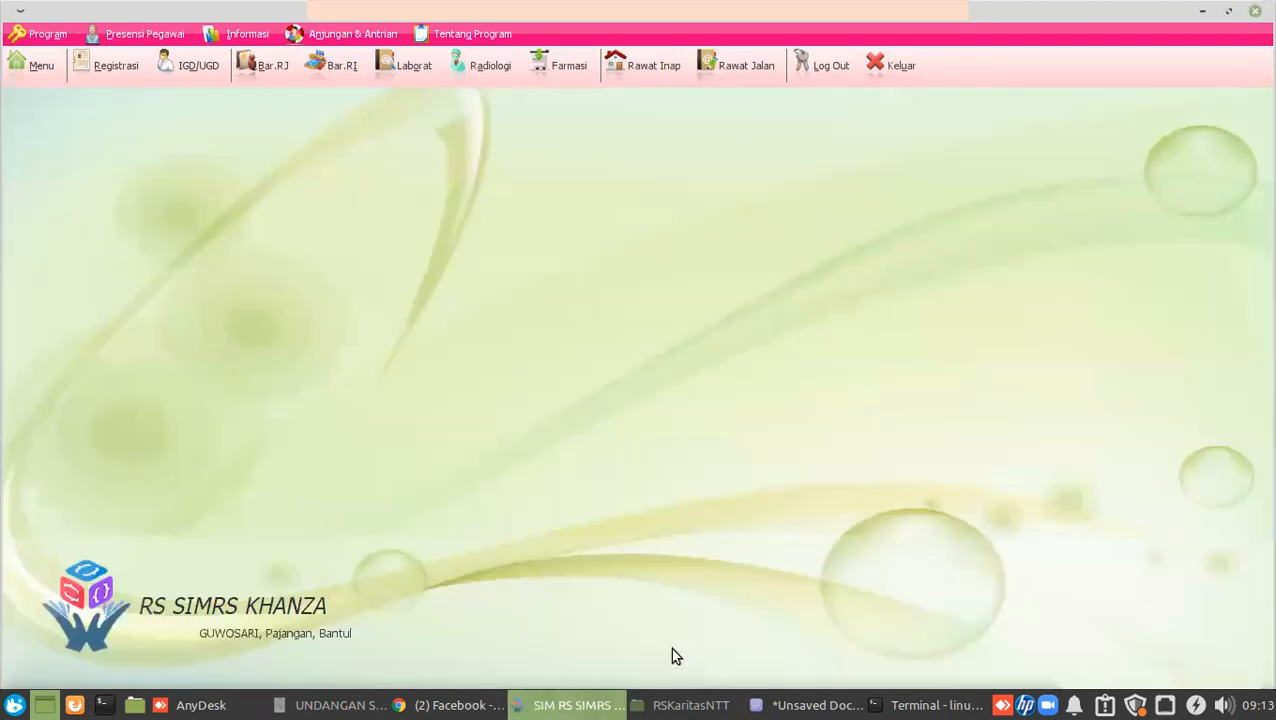
Open the Bedah Syaraf patient's outpatient treatment form and their visit history.
left_click(743, 70)
left_click(232, 298)
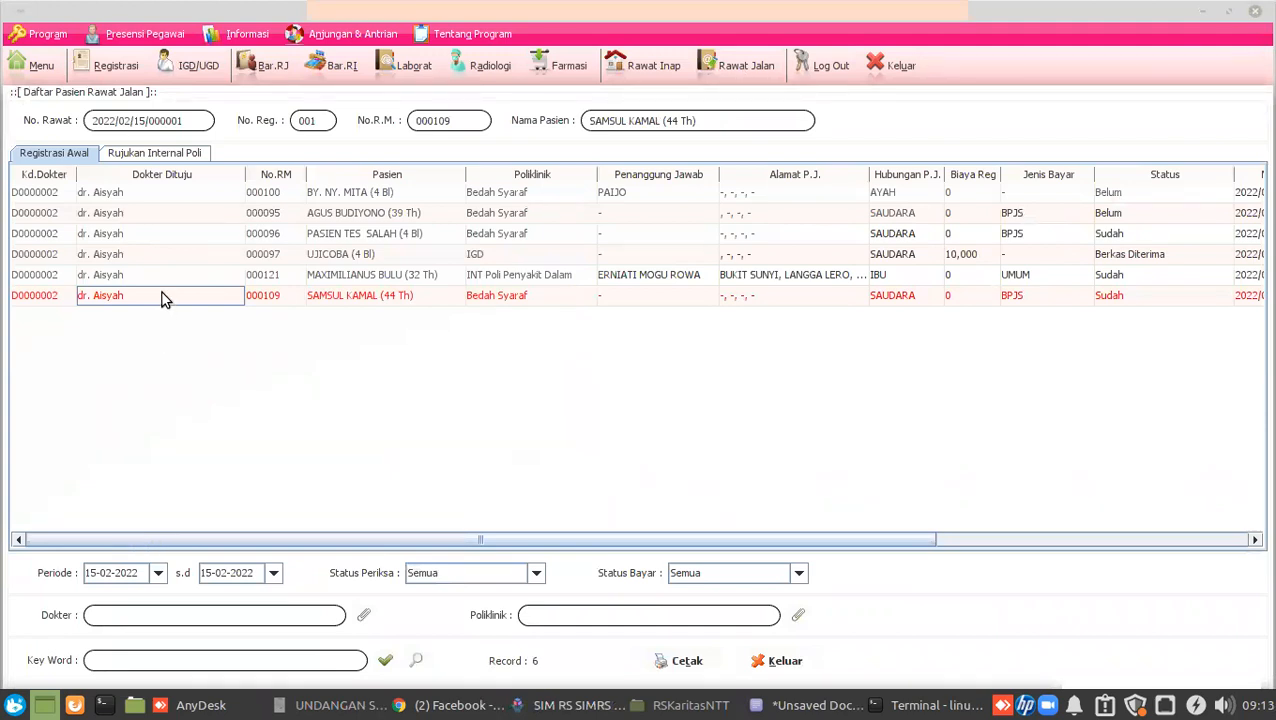
left_click(58, 298)
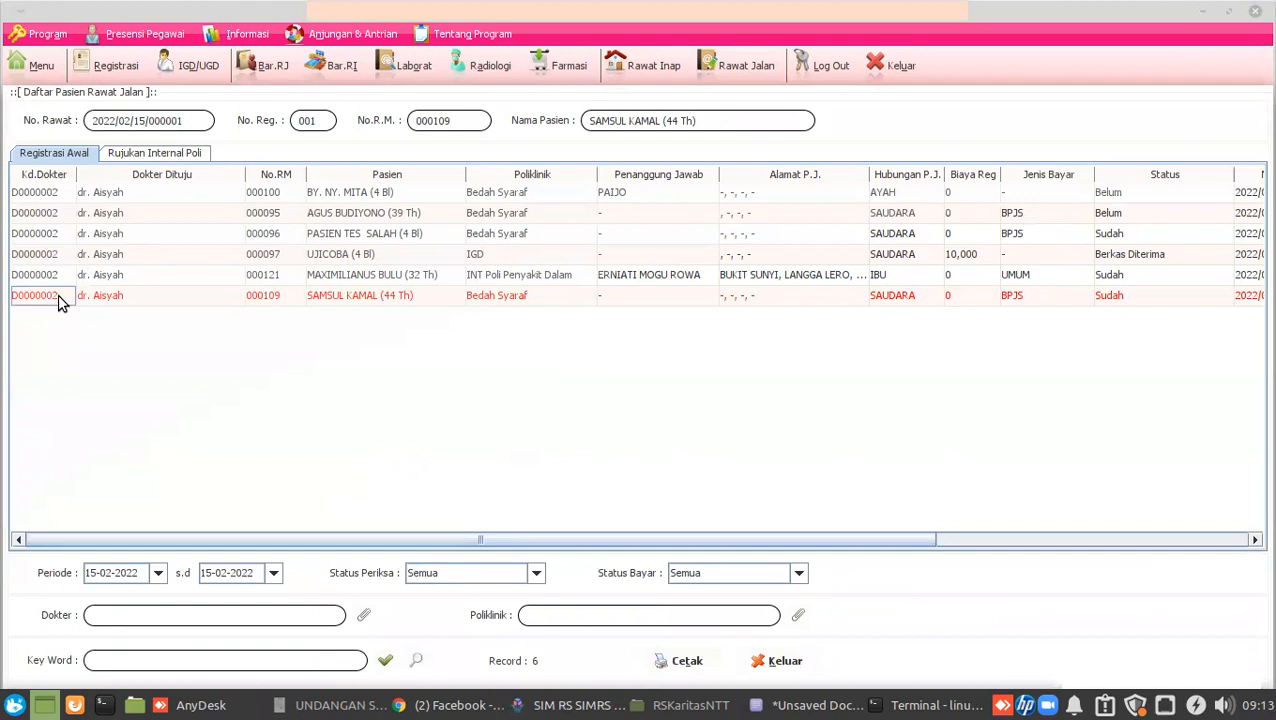
double_click(58, 294)
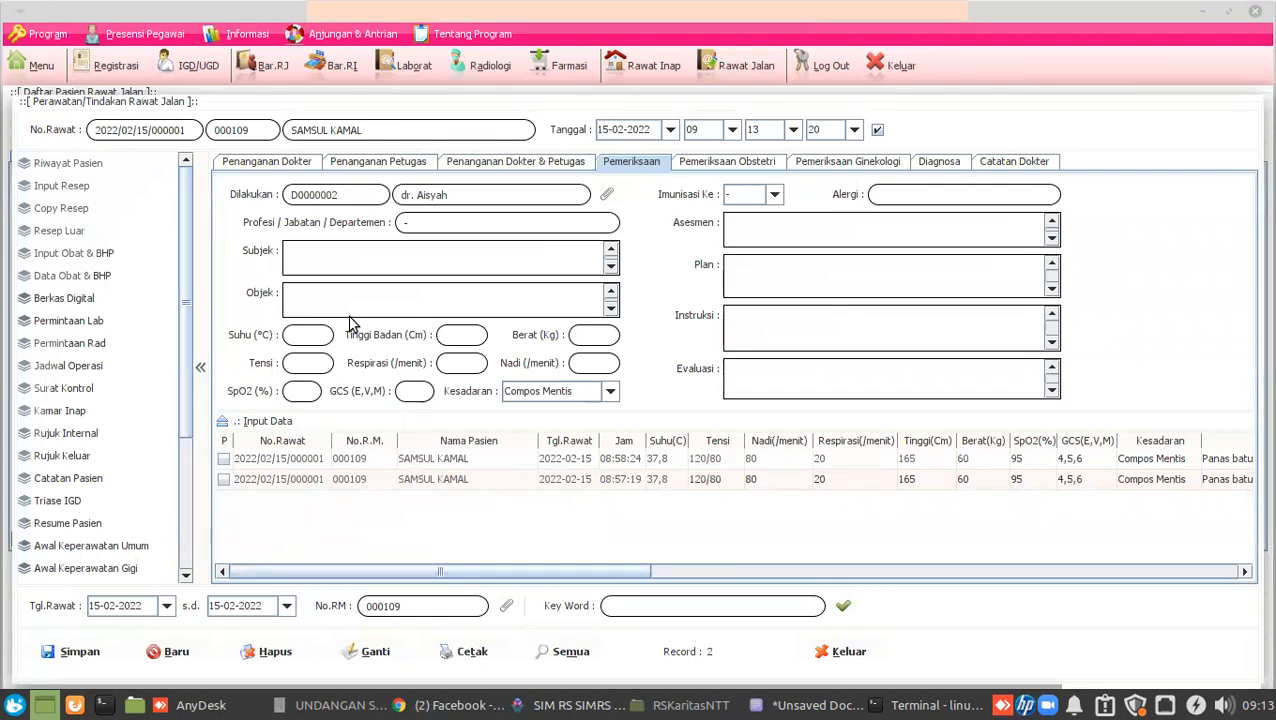
left_click(86, 163)
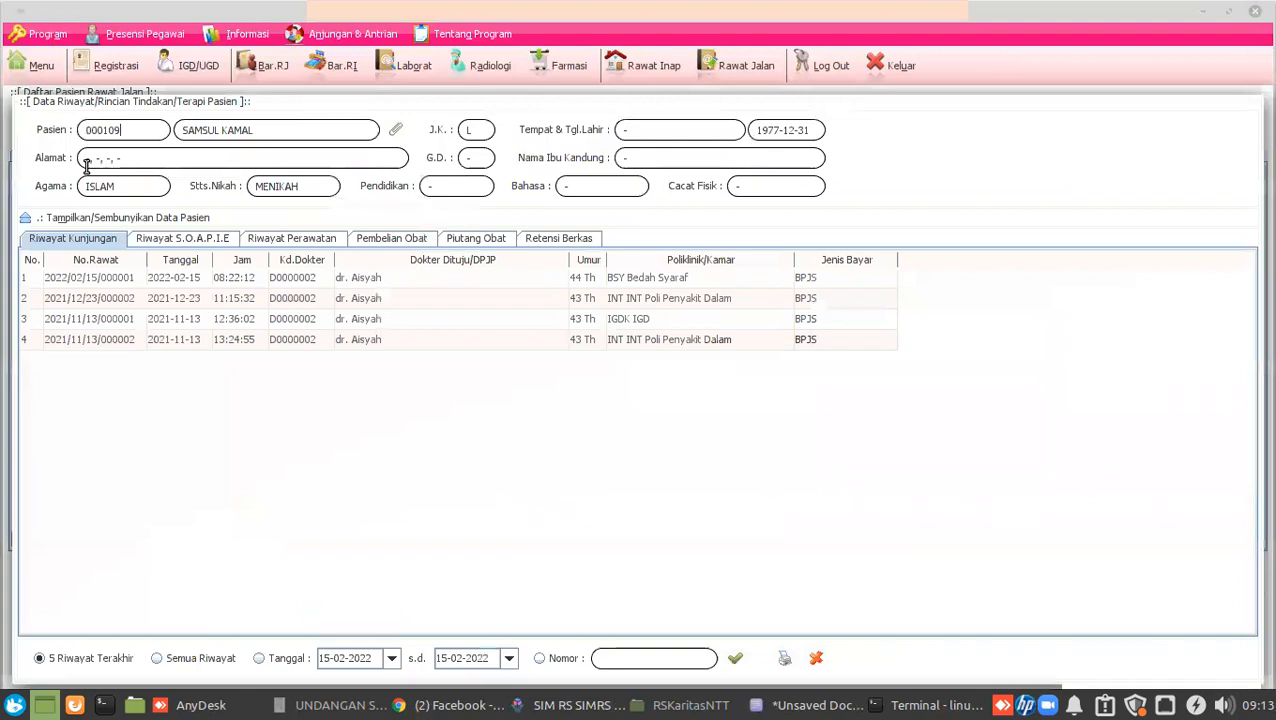
left_click(297, 240)
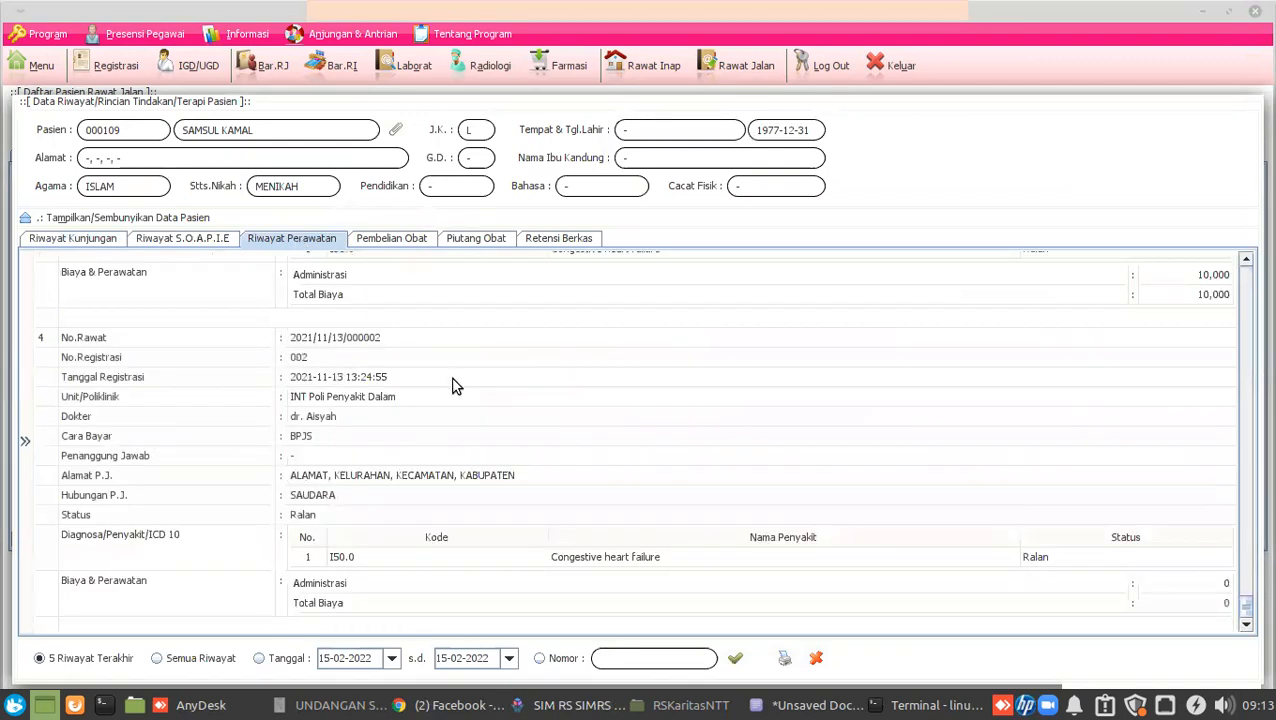
scroll(452, 386, "down", 15)
scroll(470, 393, "up", 10)
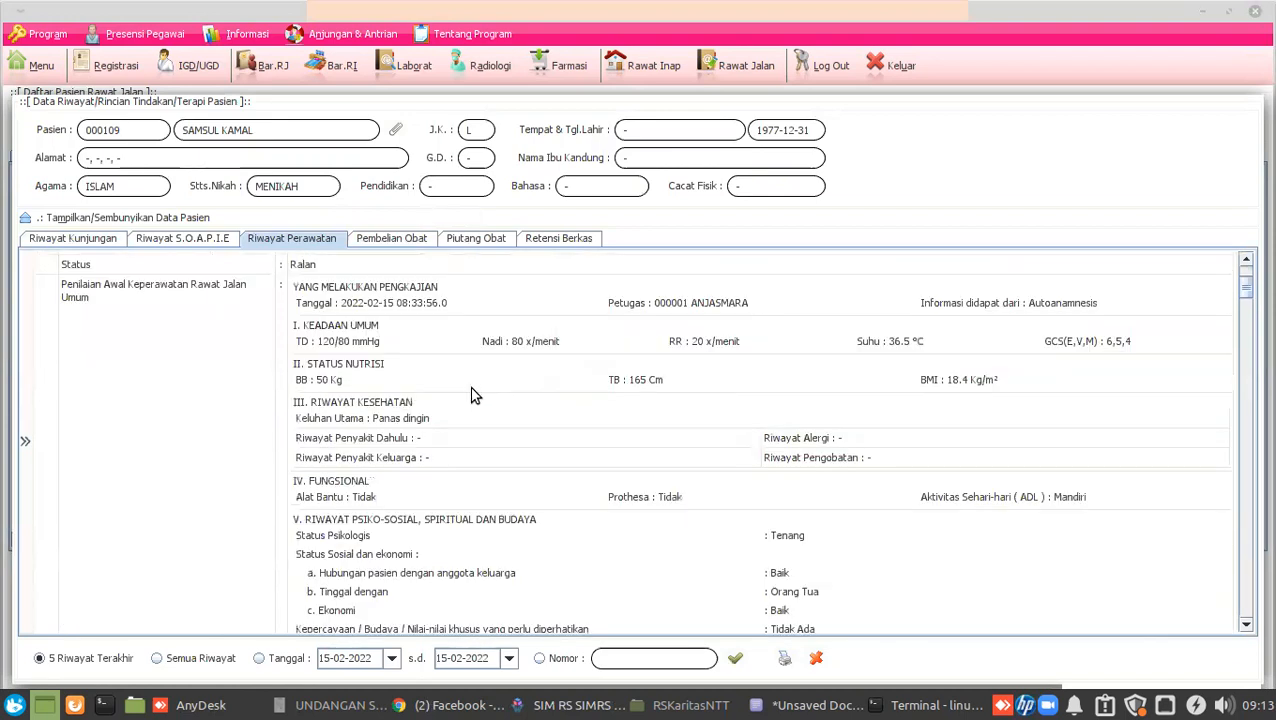
scroll(475, 395, "up", 4)
scroll(475, 395, "down", 10)
scroll(475, 395, "down", 4)
scroll(475, 395, "up", 8)
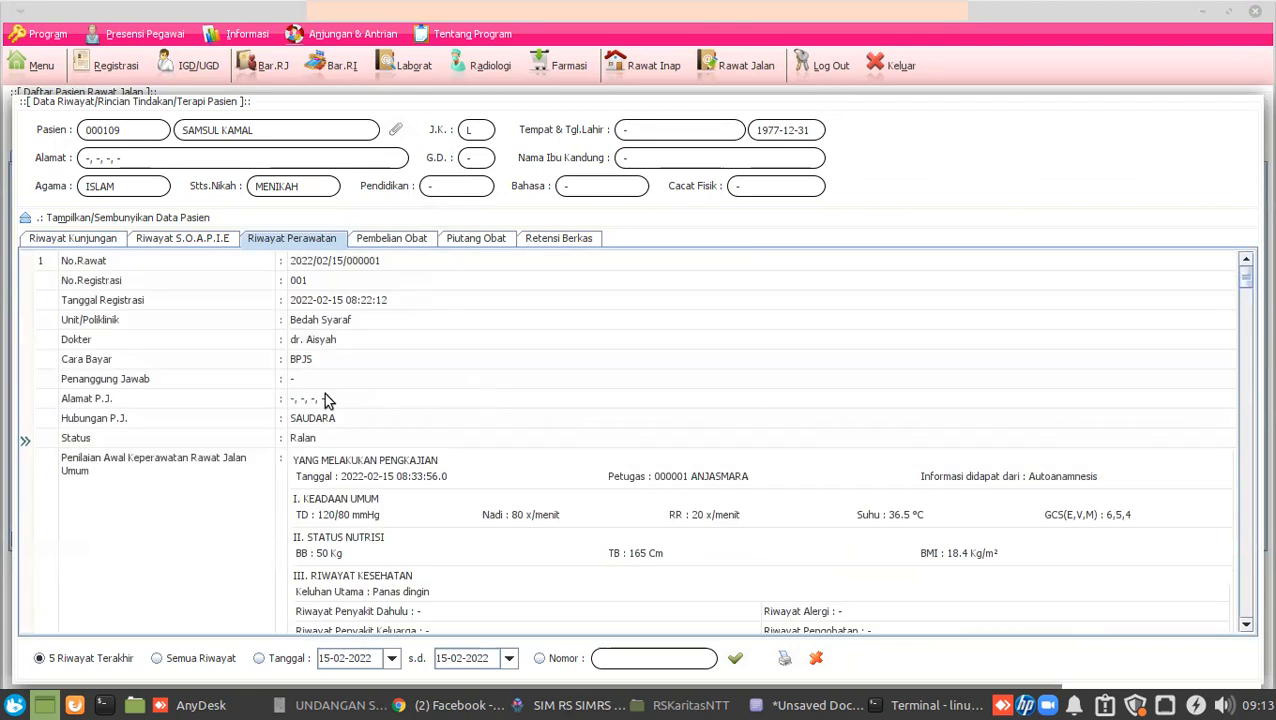
scroll(393, 422, "down", 5)
scroll(393, 422, "up", 5)
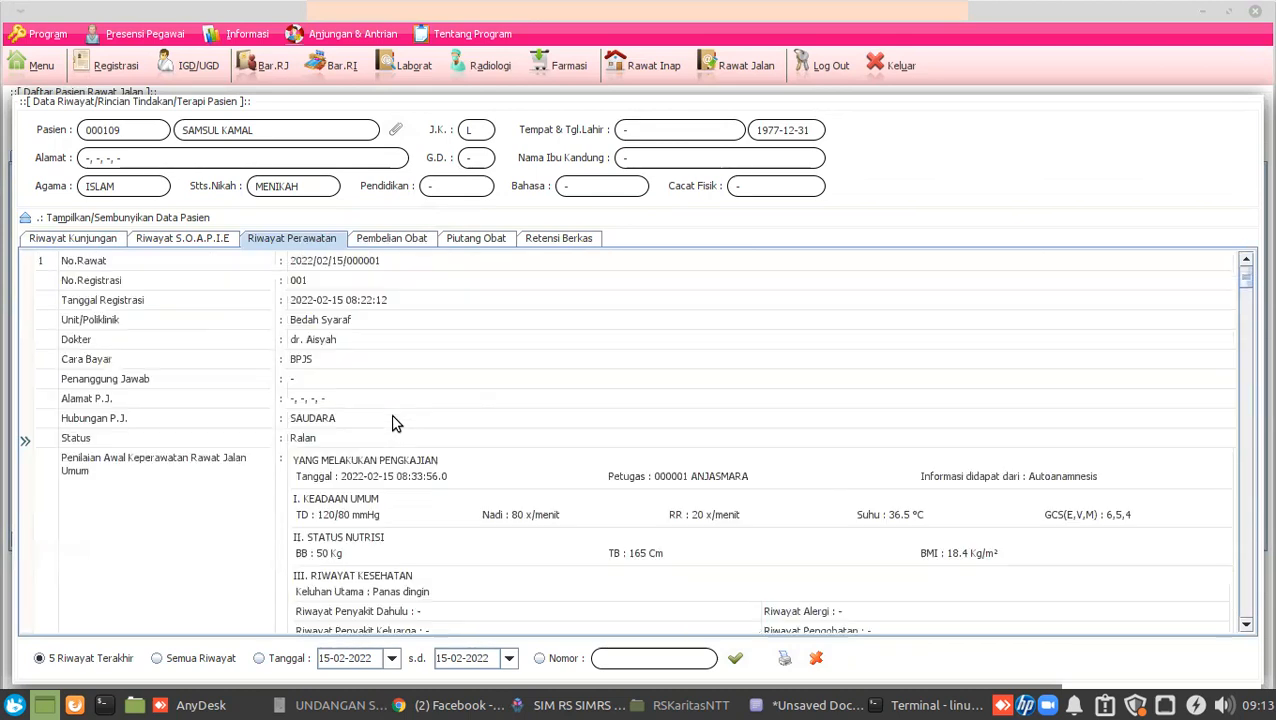
scroll(417, 490, "down", 10)
scroll(417, 490, "up", 3)
scroll(417, 490, "down", 4)
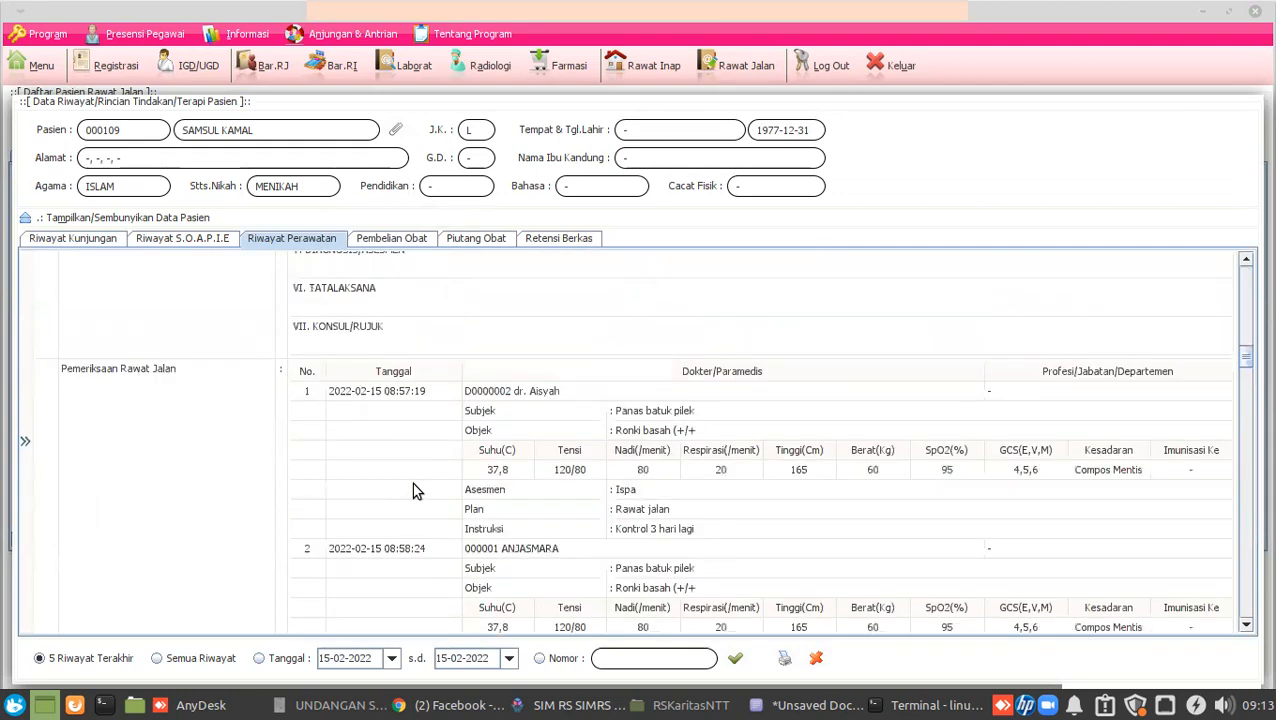
scroll(417, 490, "down", 2)
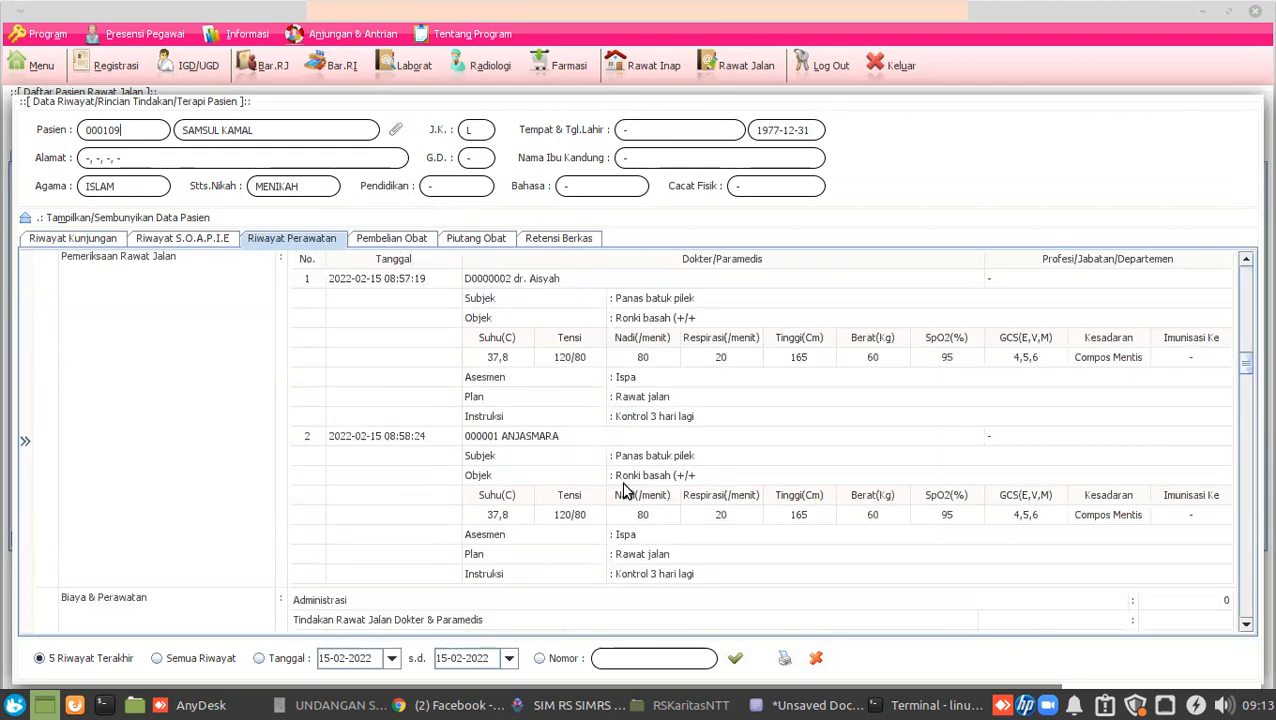
scroll(685, 388, "down", 4)
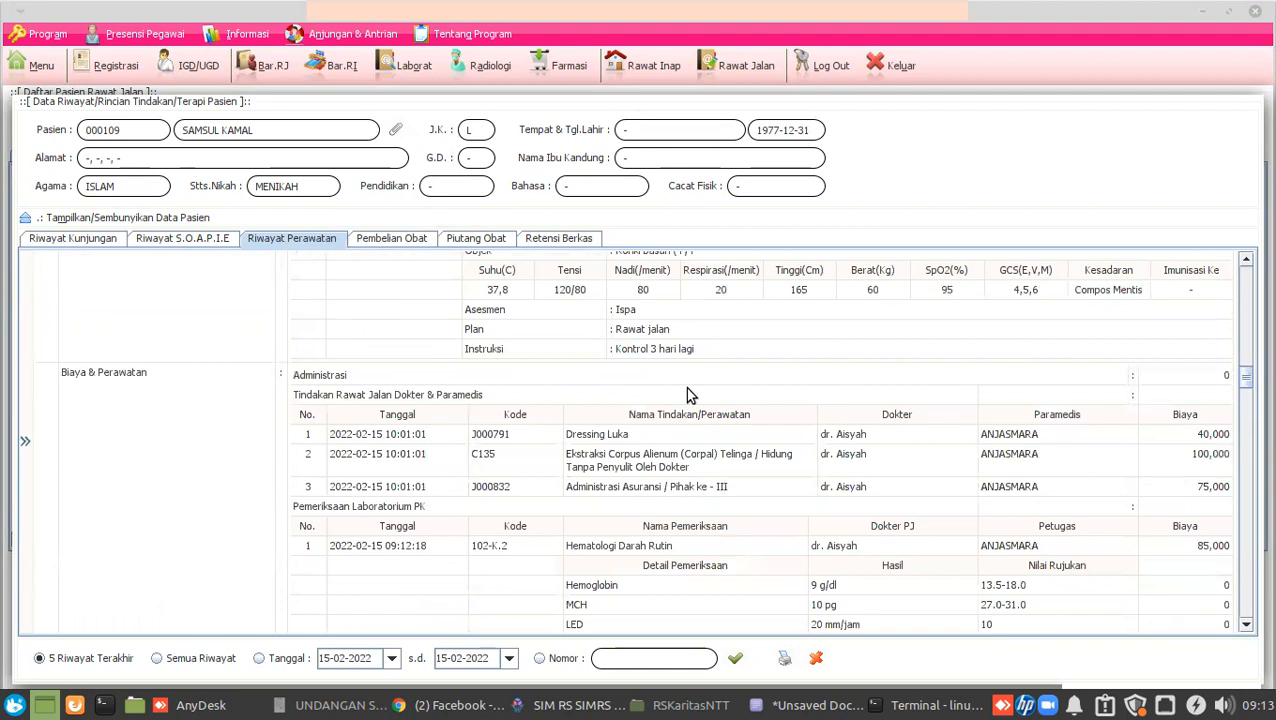
scroll(685, 387, "down", 4)
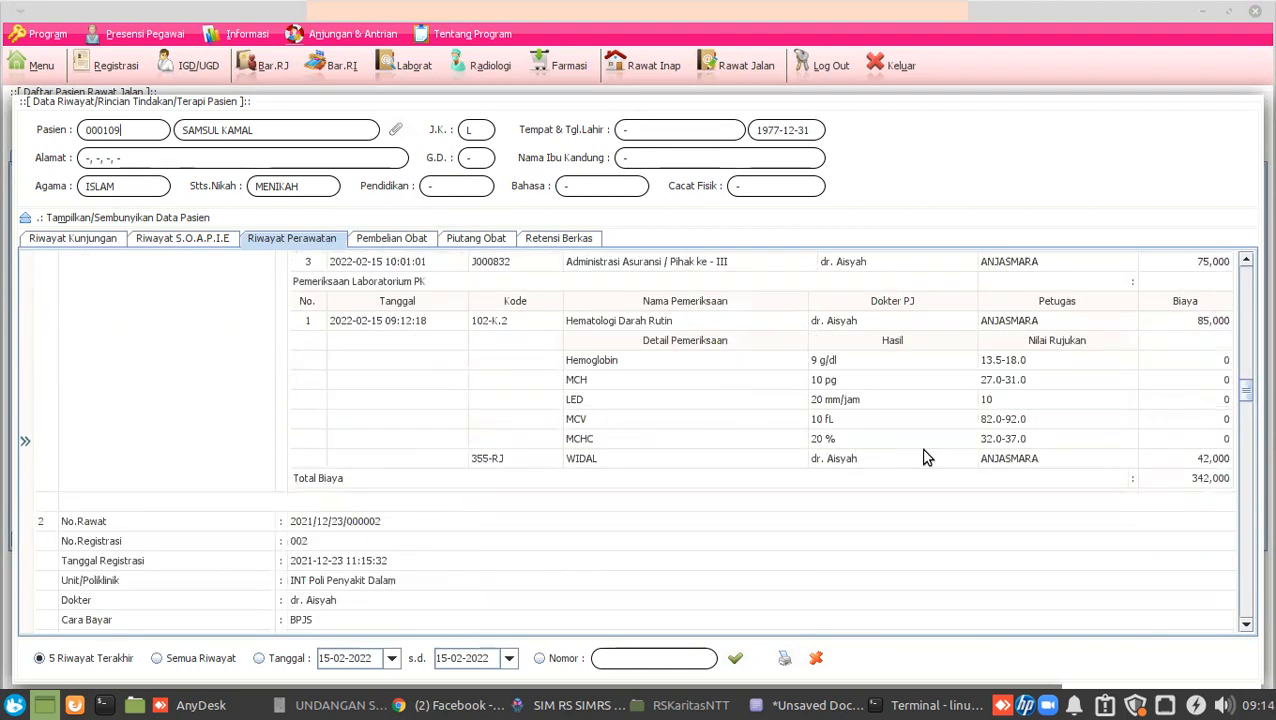
left_click_drag(1054, 458, 519, 358)
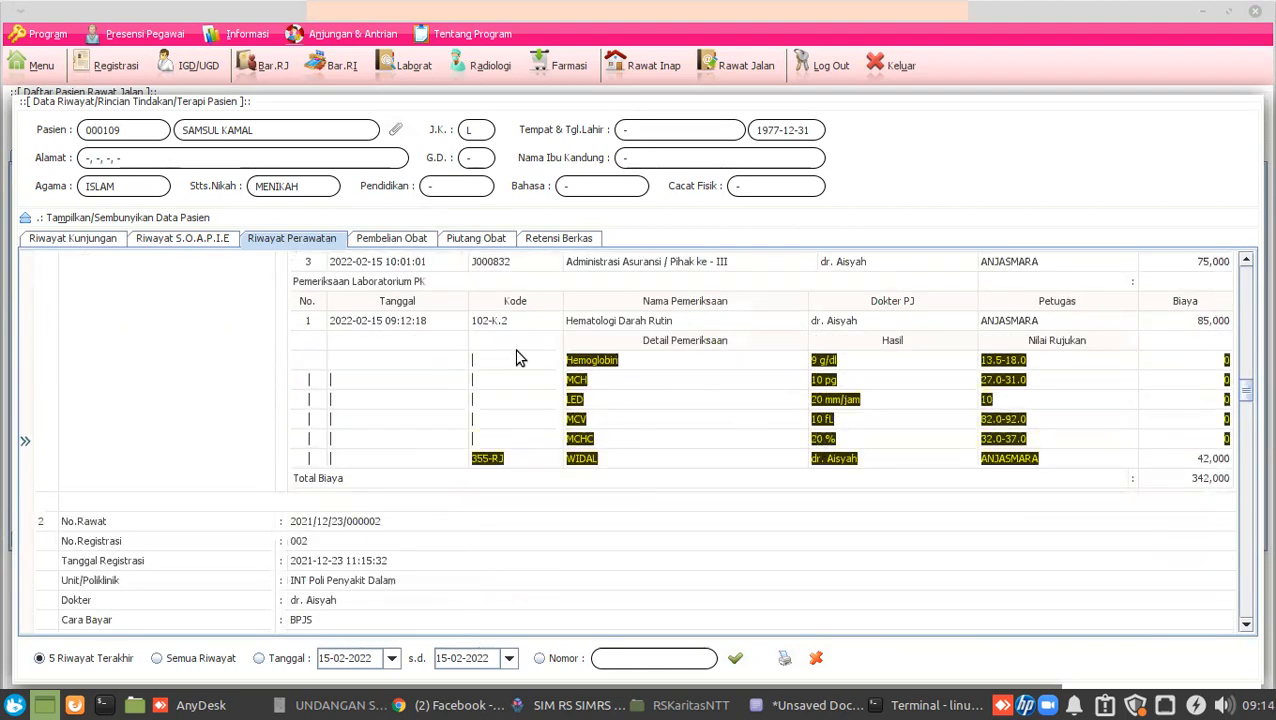
left_click(557, 380)
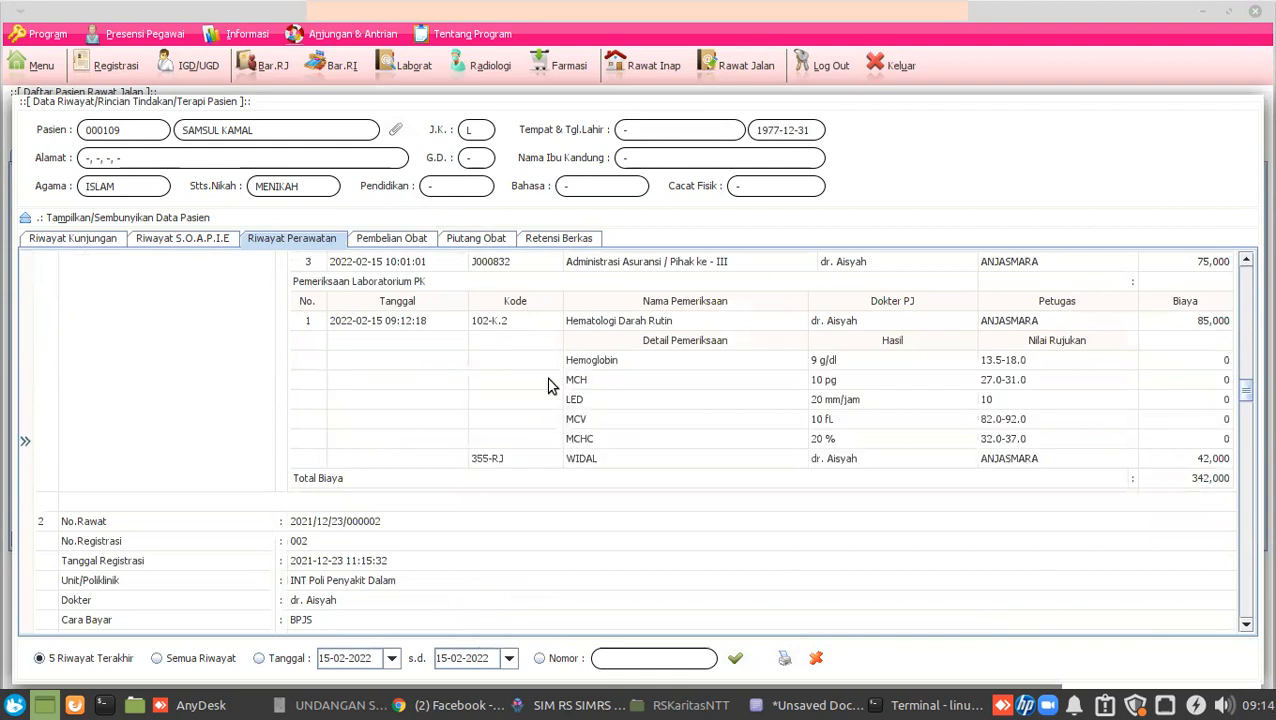
left_click(816, 658)
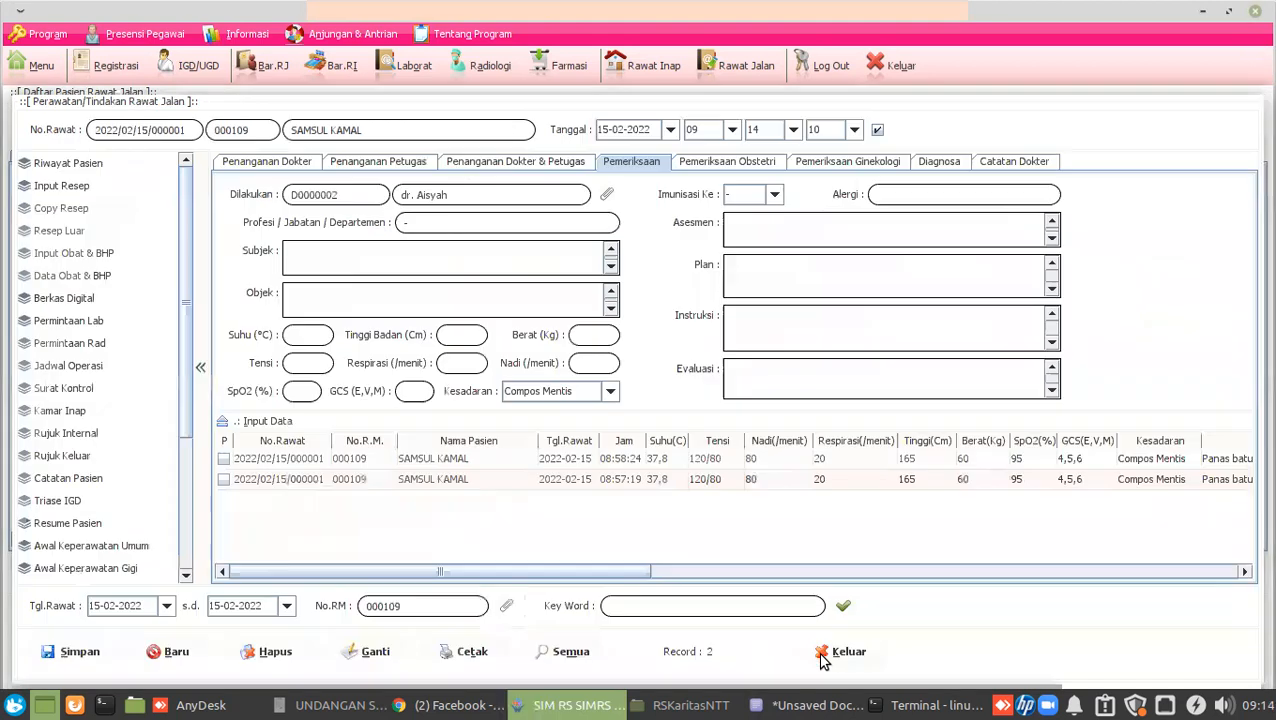
Save sample time 09:14:19 for the THORAX request and open its result entry.
left_click(494, 72)
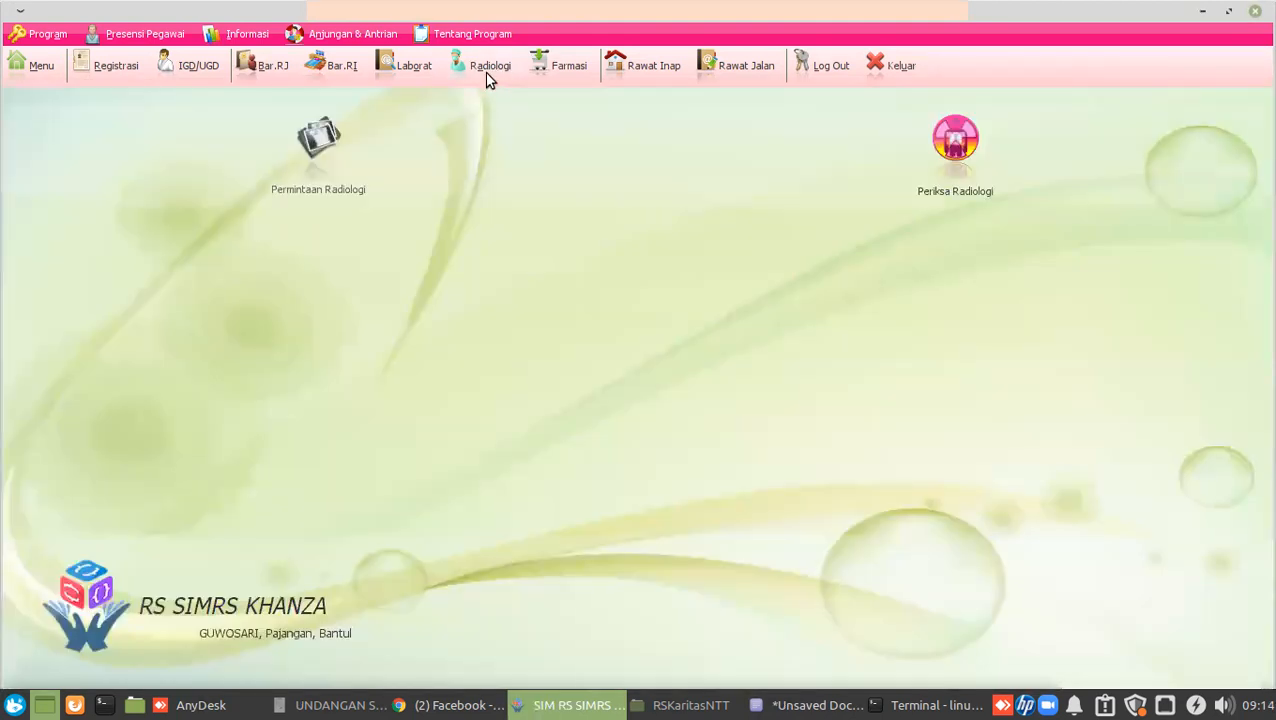
left_click(317, 150)
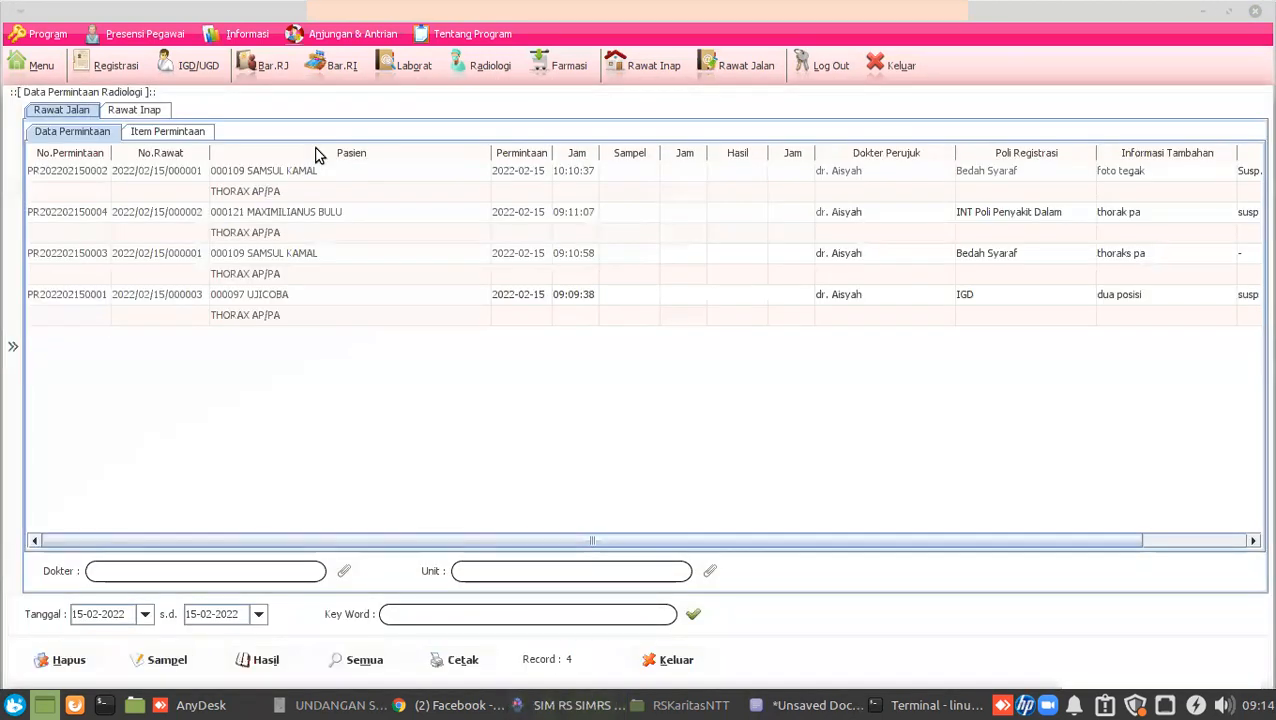
left_click(55, 258)
left_click(165, 662)
left_click(727, 394)
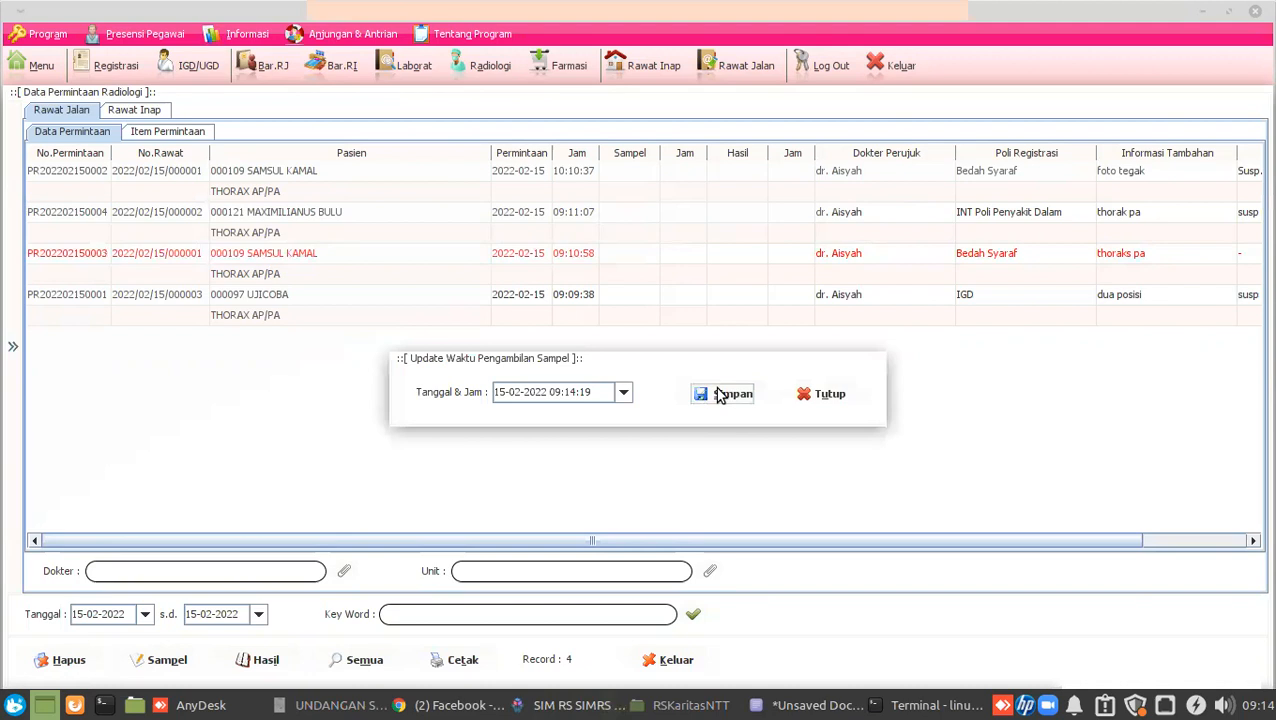
left_click(103, 258)
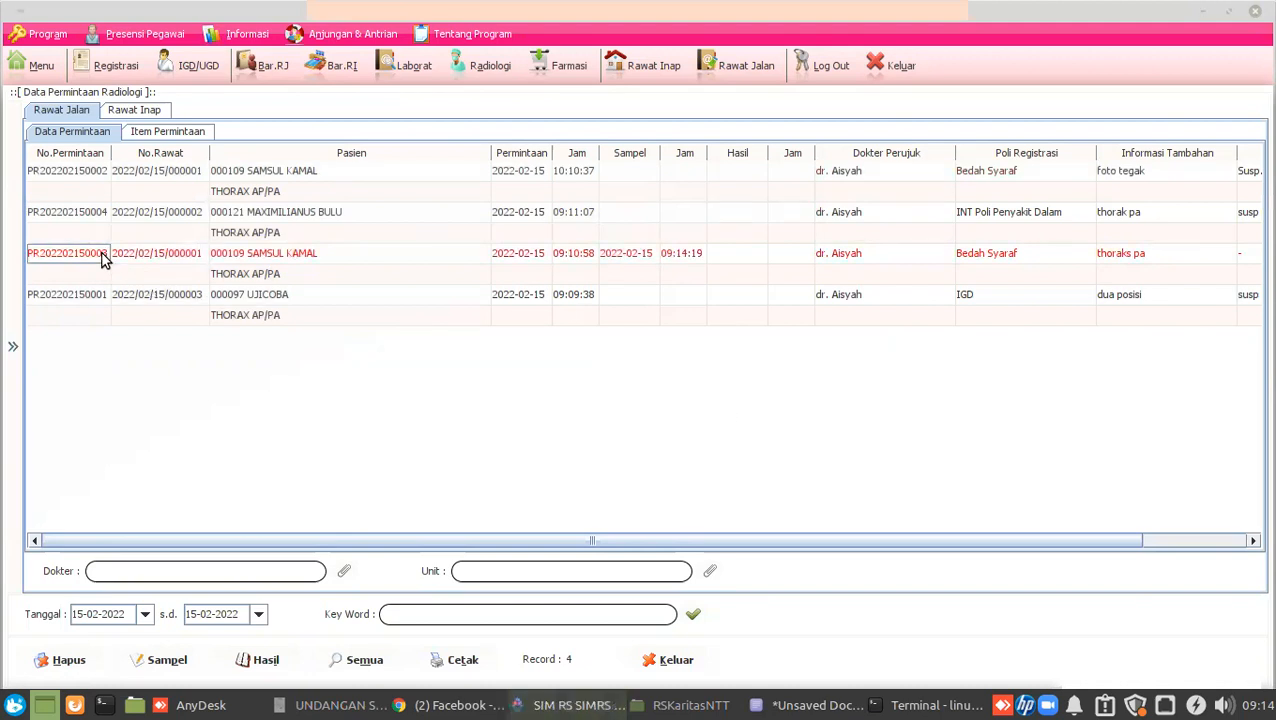
left_click(268, 658)
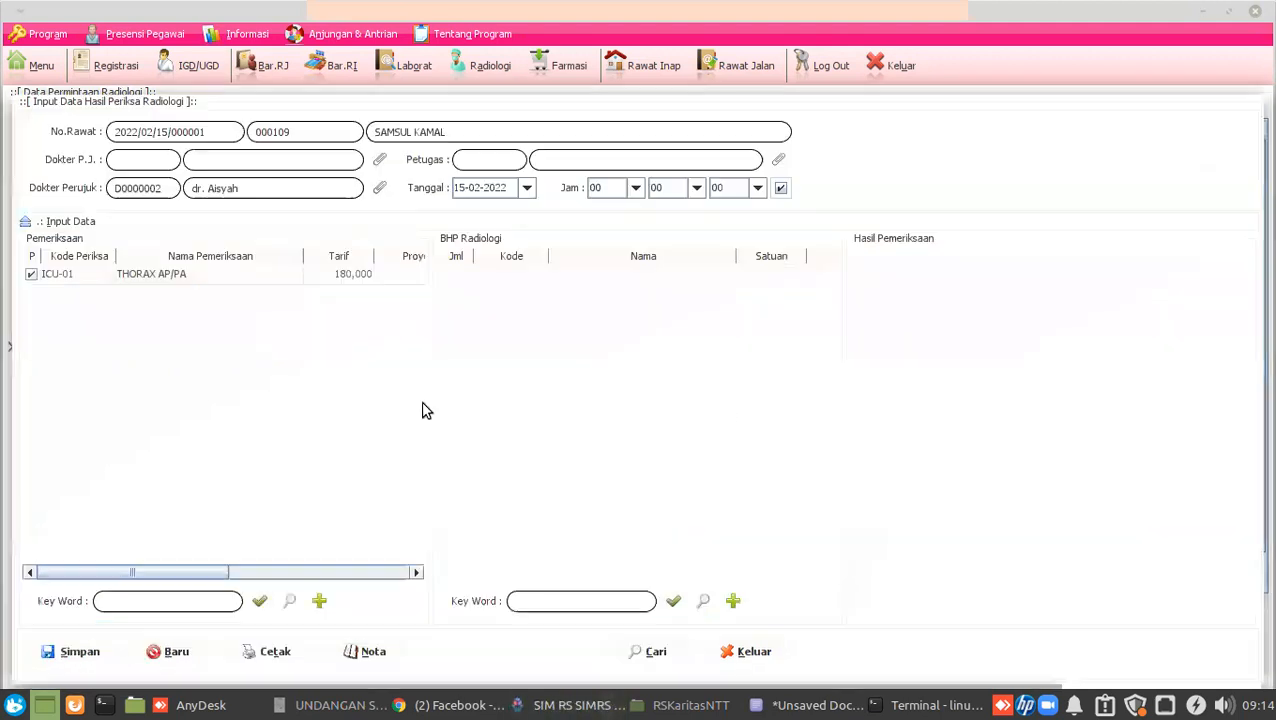
Save result 'TB Paru duplex' with examining staff and dr. Aisyah as responsible doctor.
left_click(863, 270)
type("TB Paru duplex")
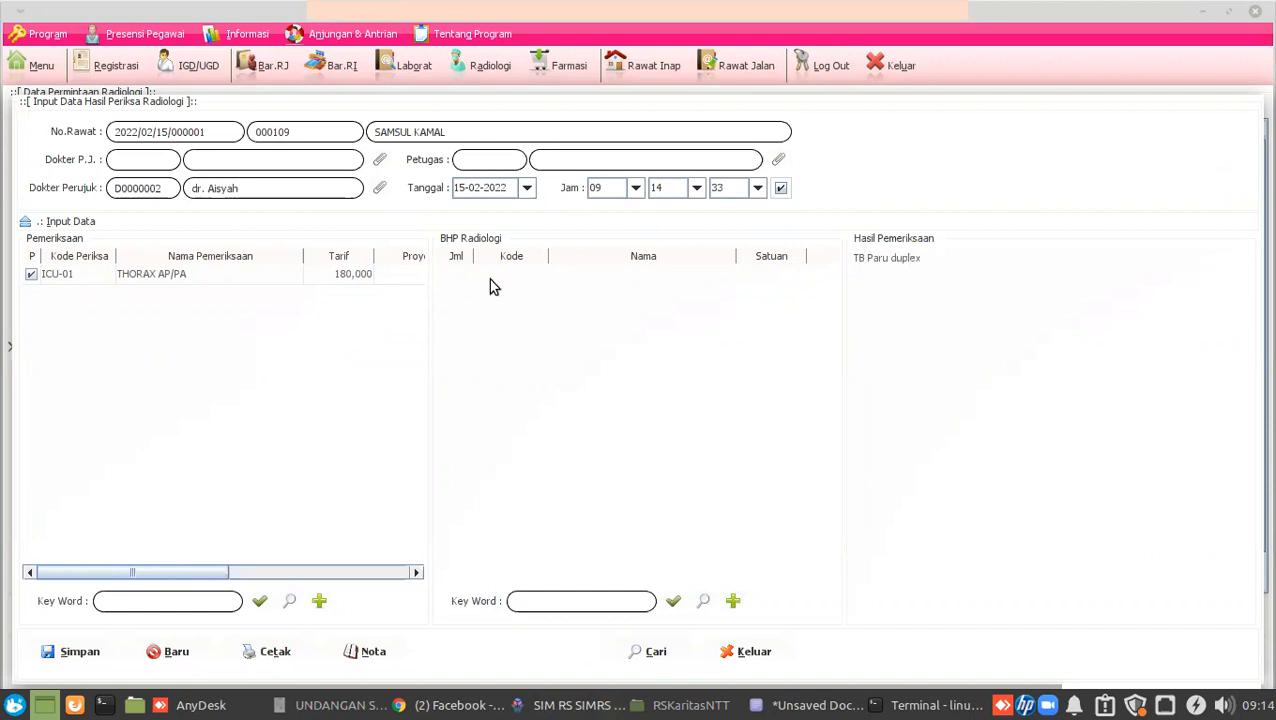
left_click(779, 160)
double_click(139, 168)
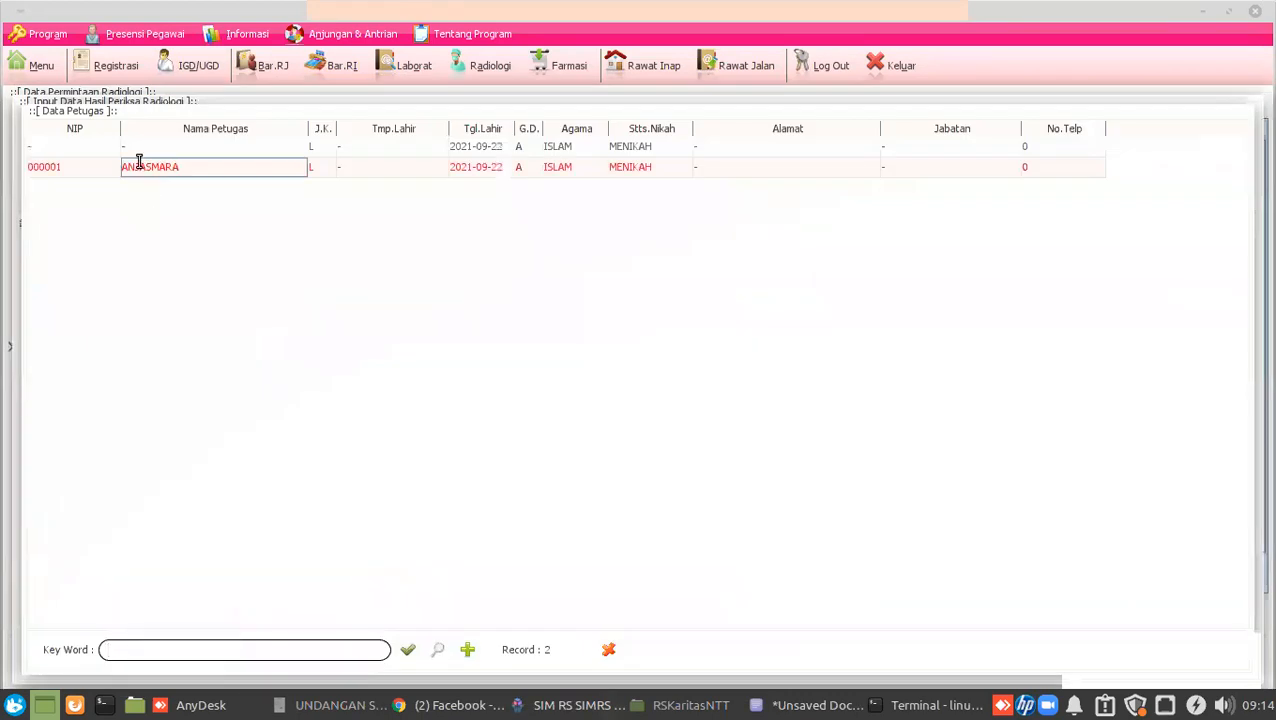
left_click(378, 163)
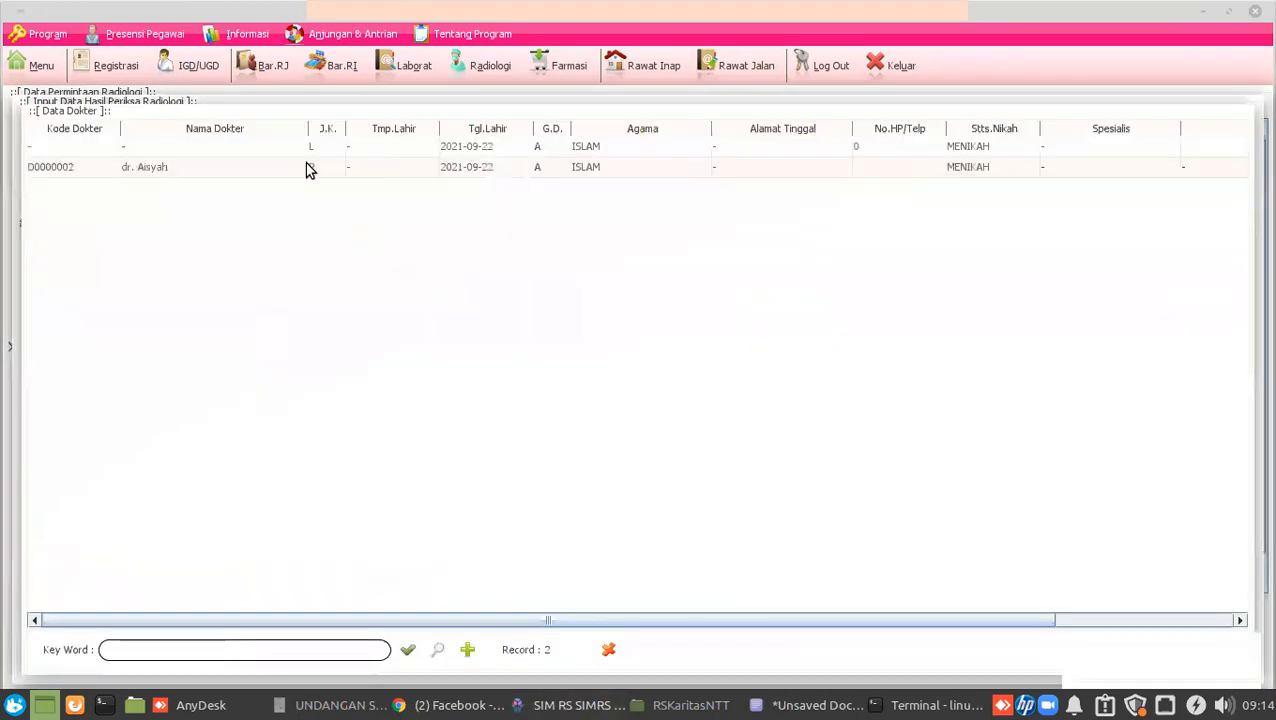
double_click(129, 168)
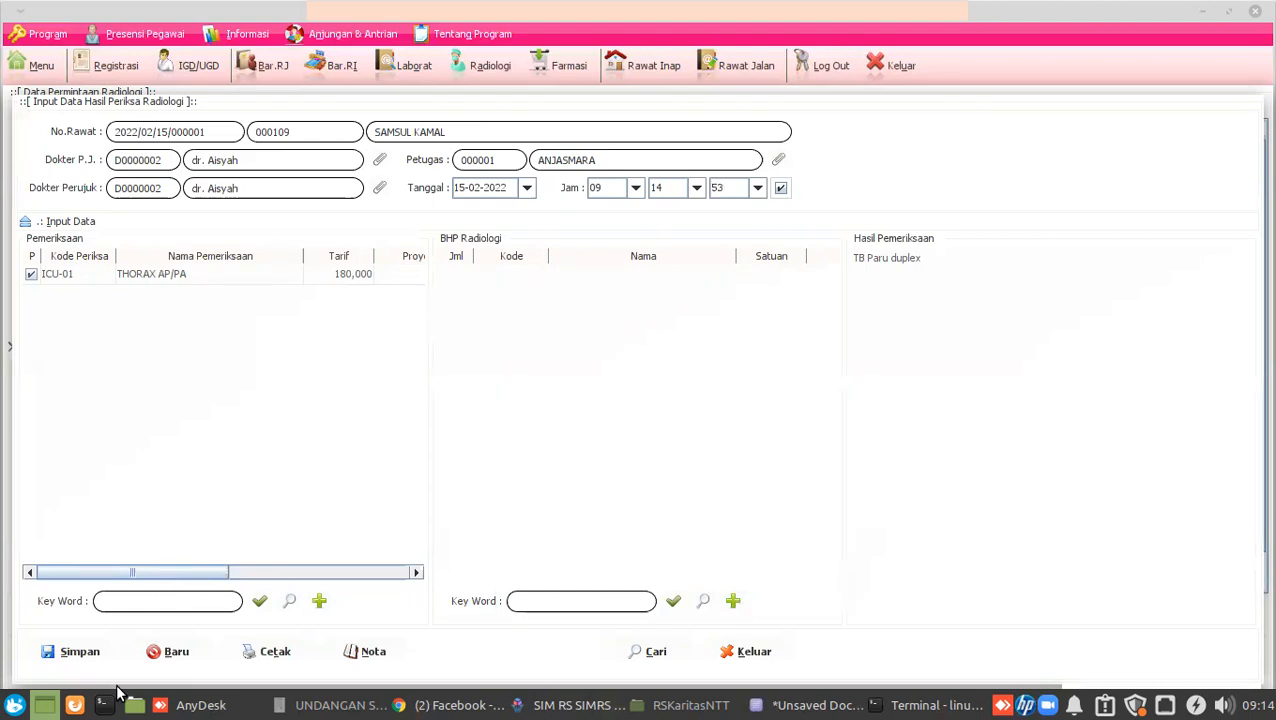
left_click(72, 655)
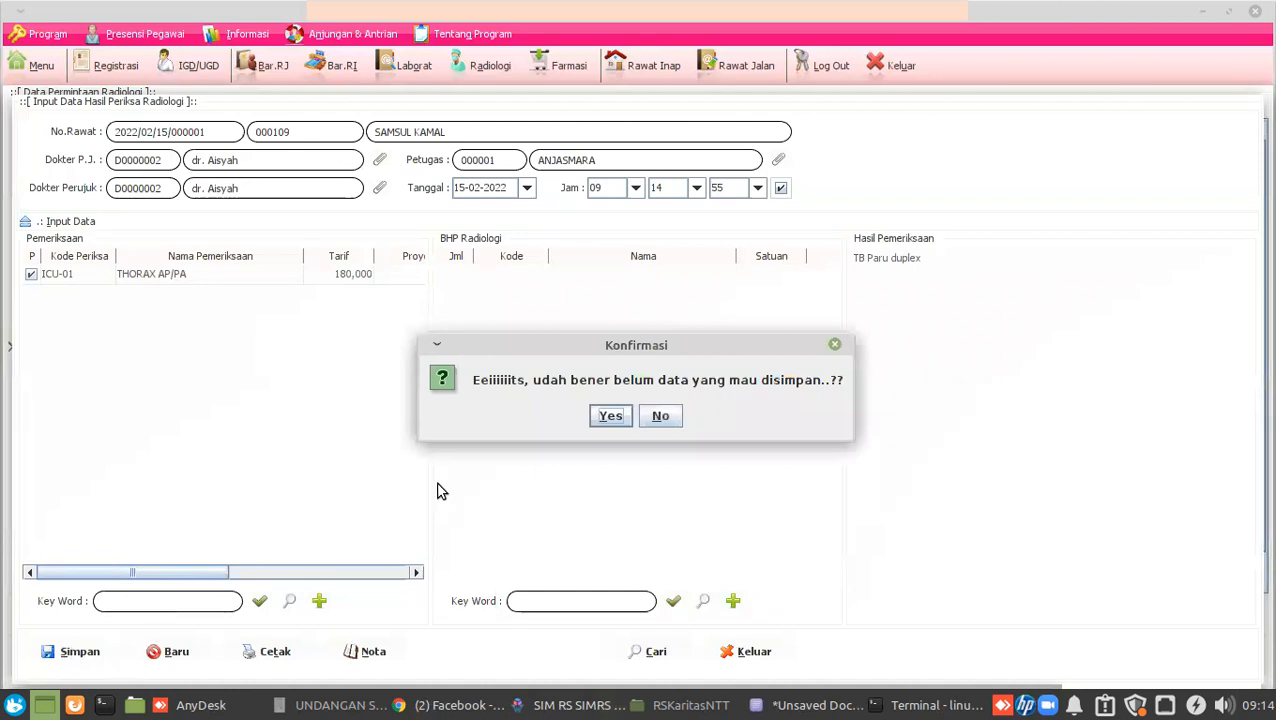
left_click(606, 418)
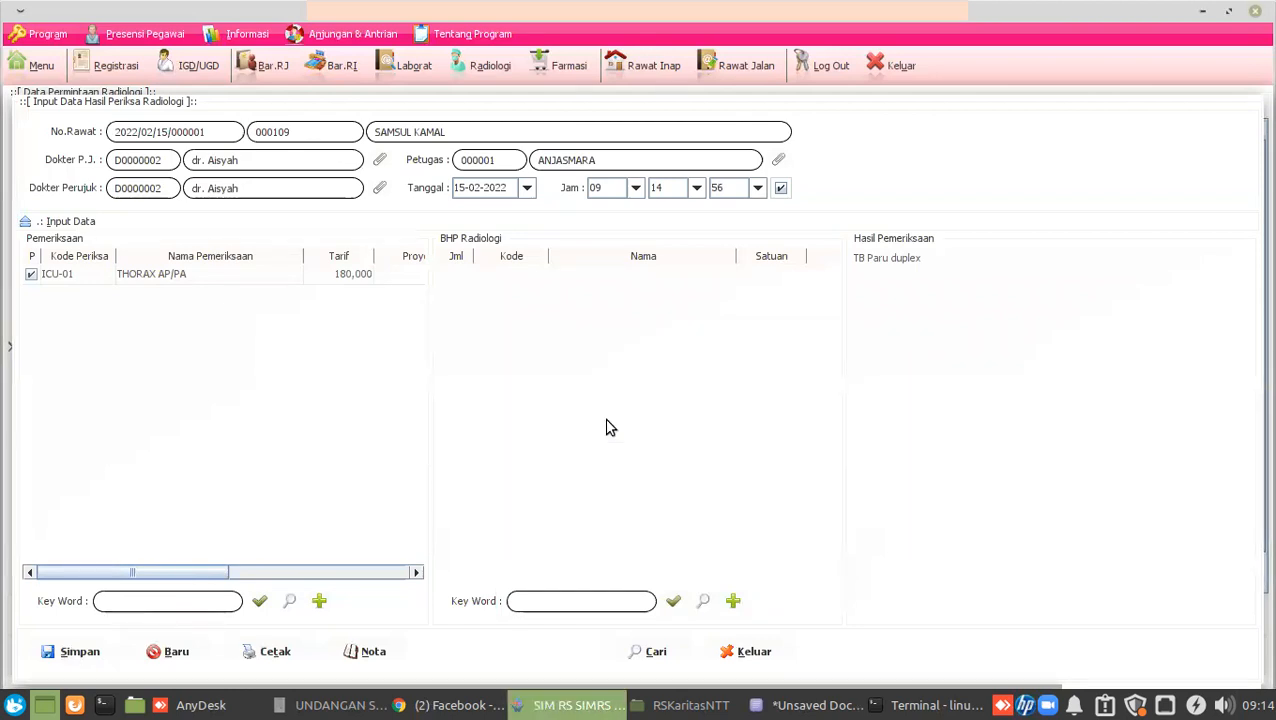
left_click(636, 371)
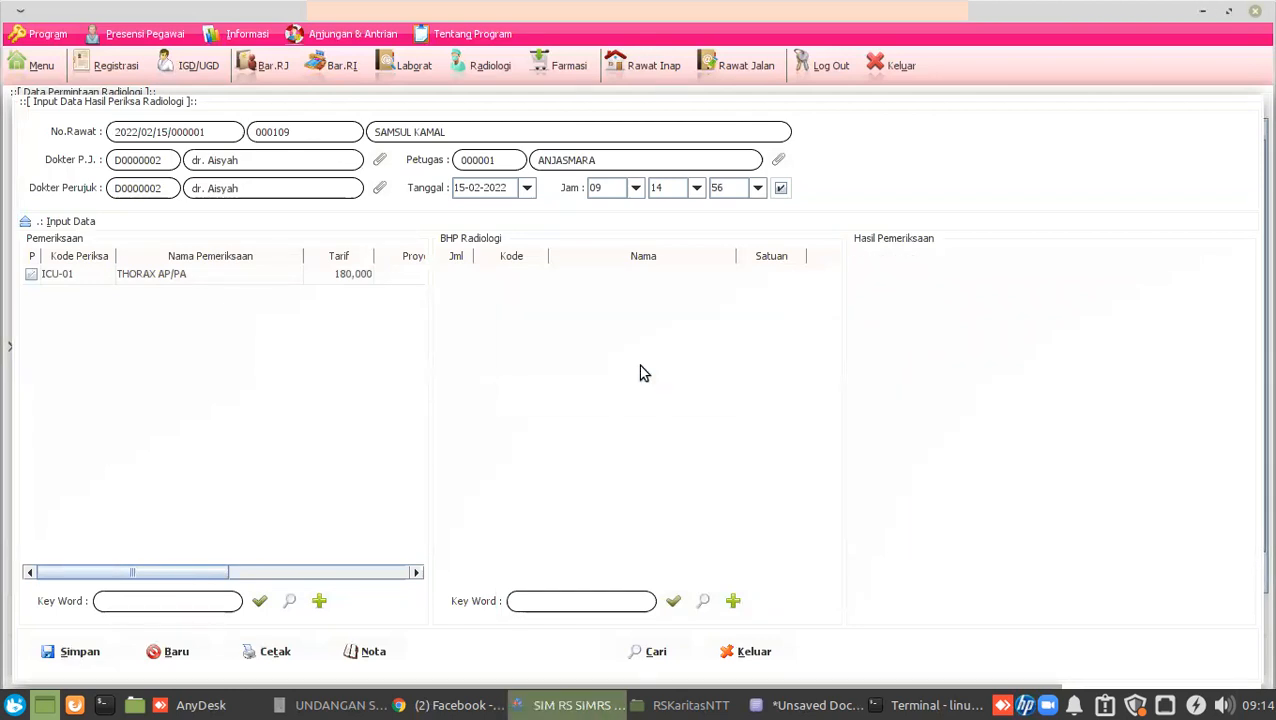
left_click(758, 660)
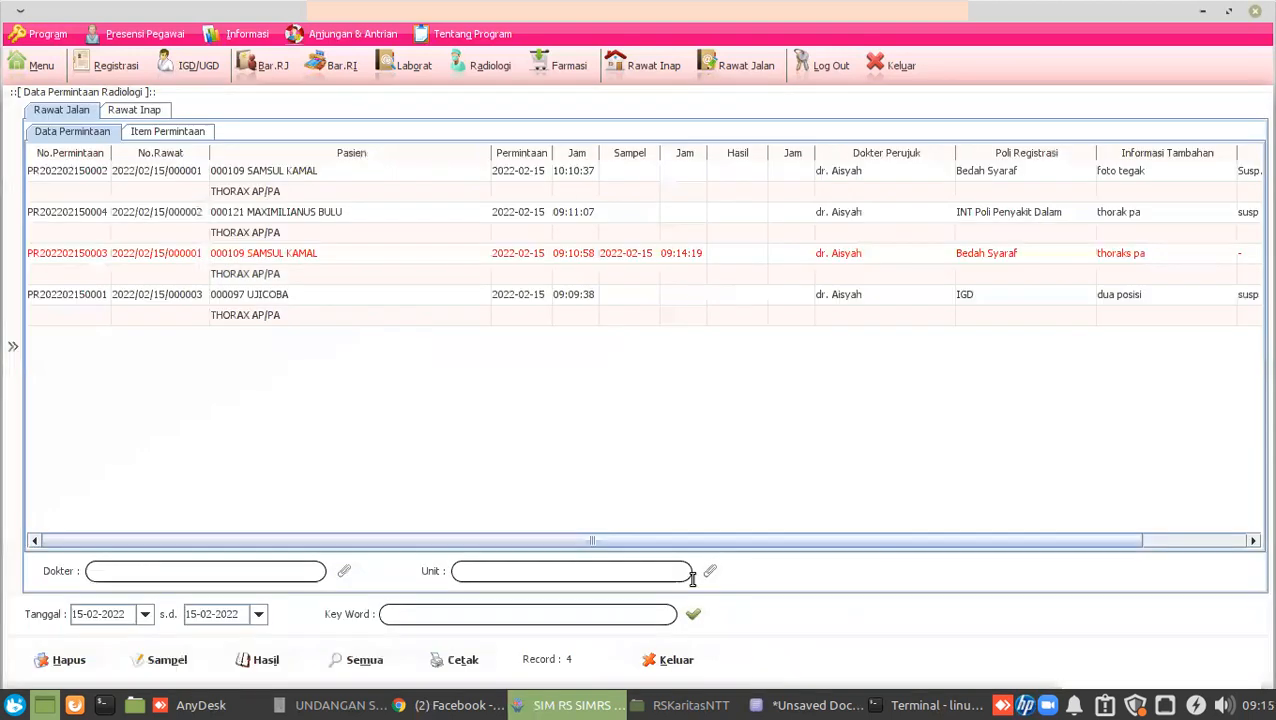
left_click(680, 664)
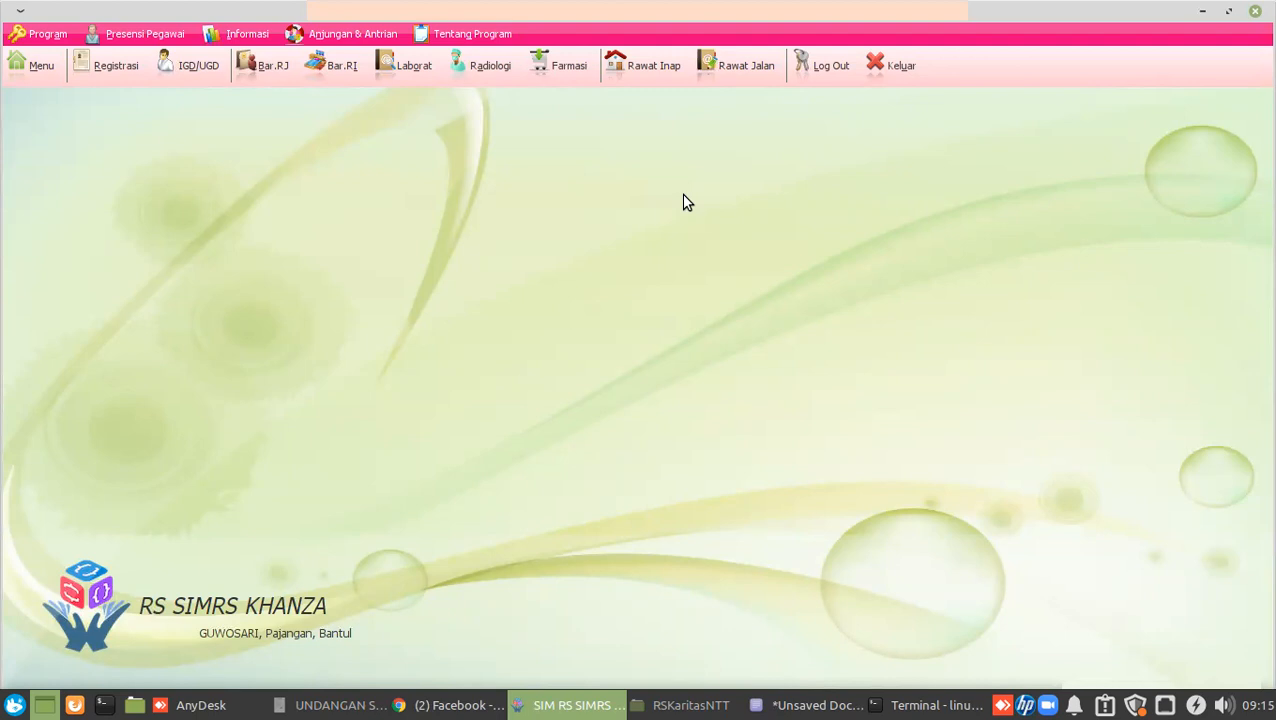
left_click(484, 66)
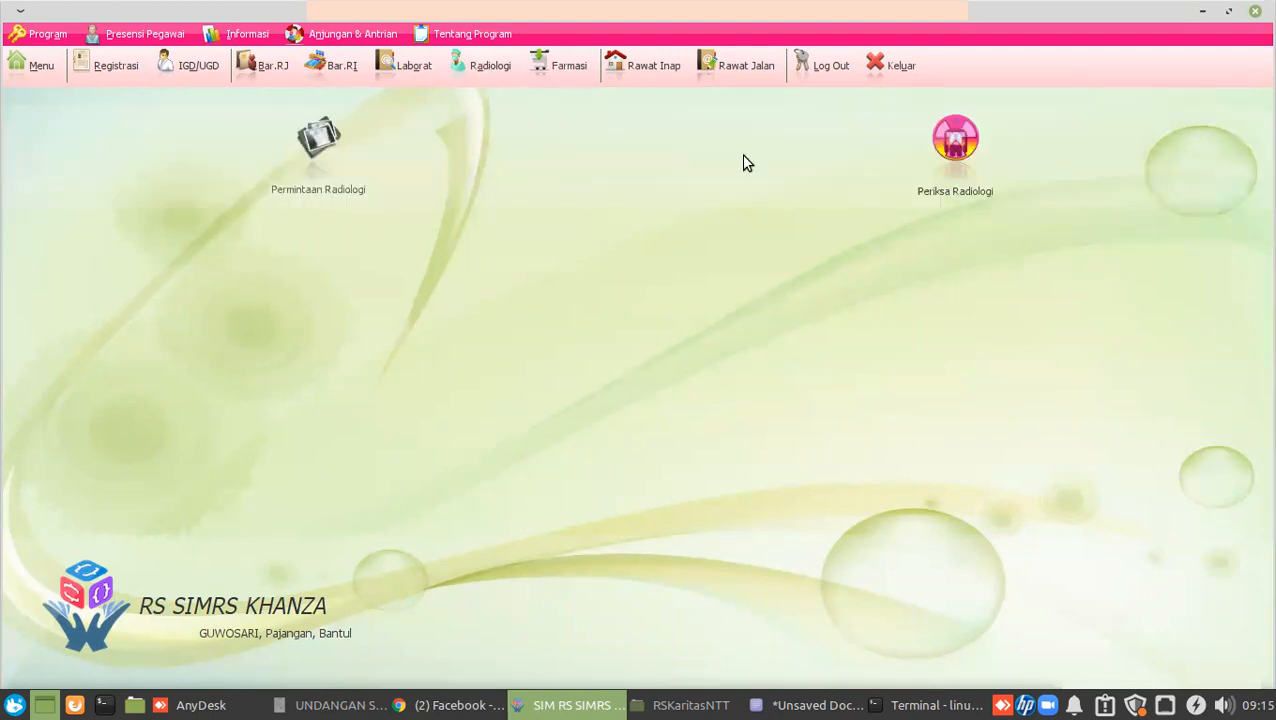
left_click(918, 160)
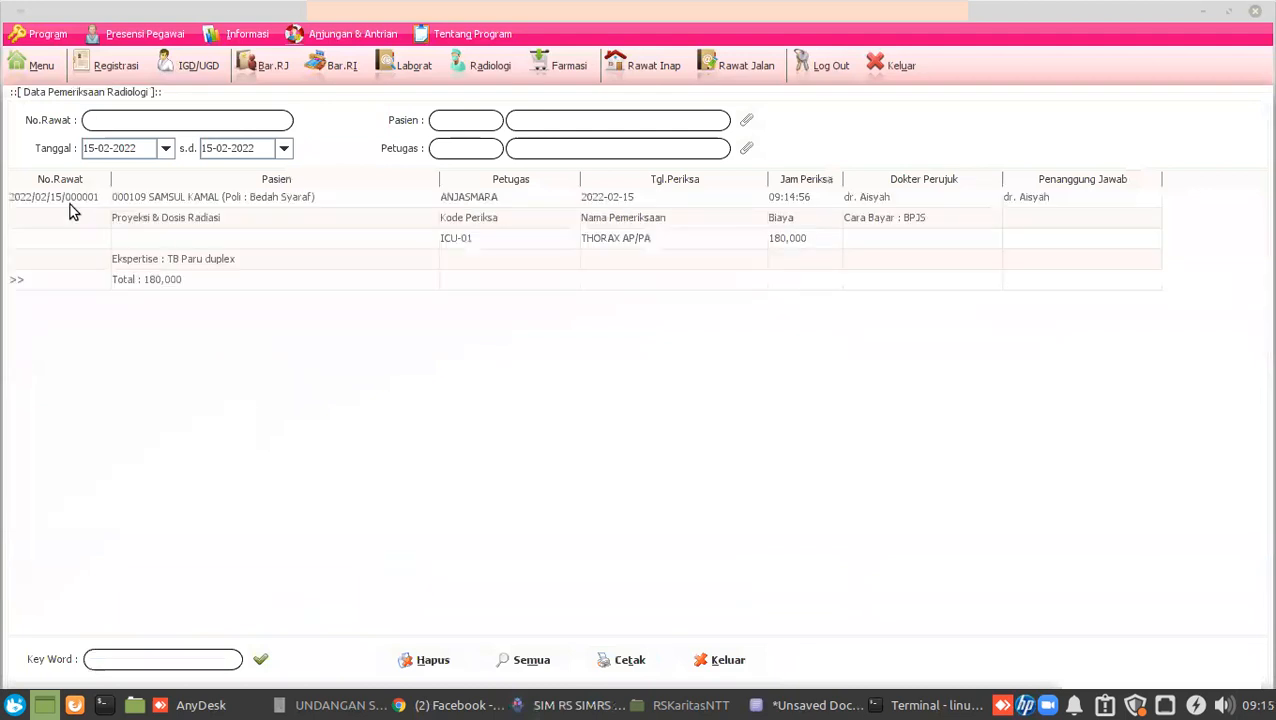
left_click(72, 199)
right_click(72, 199)
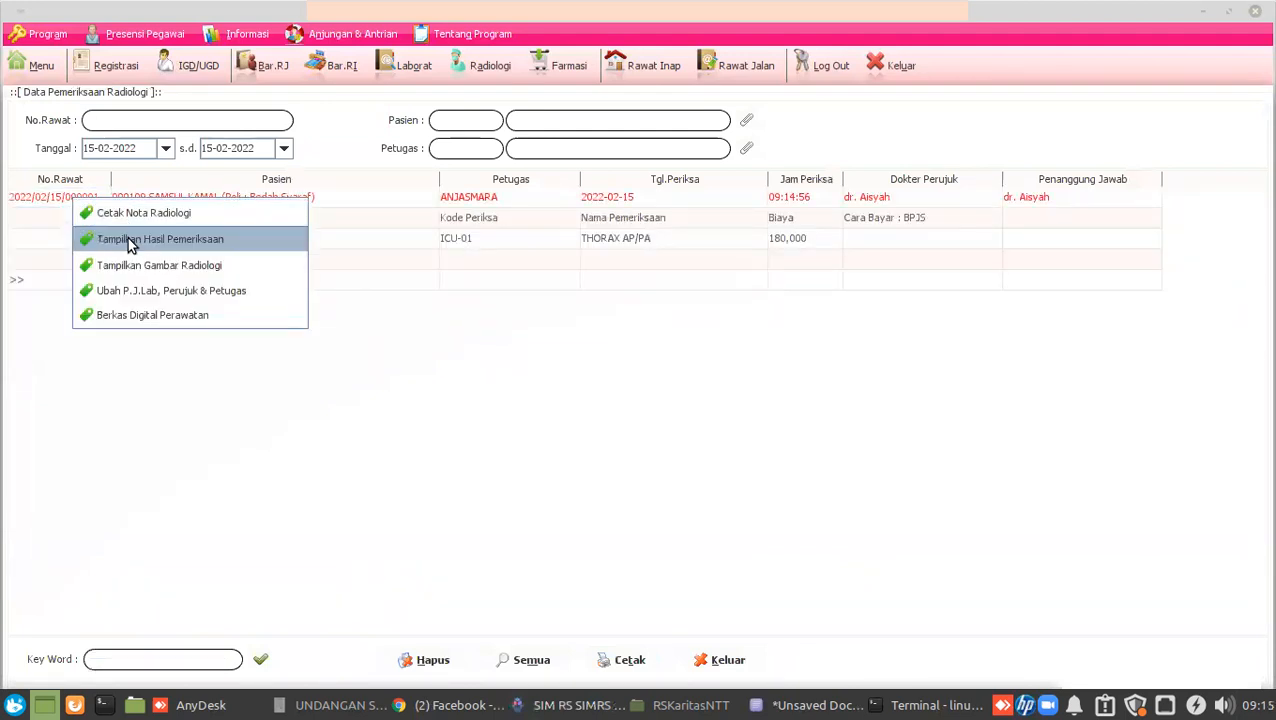
left_click(128, 240)
left_click(162, 652)
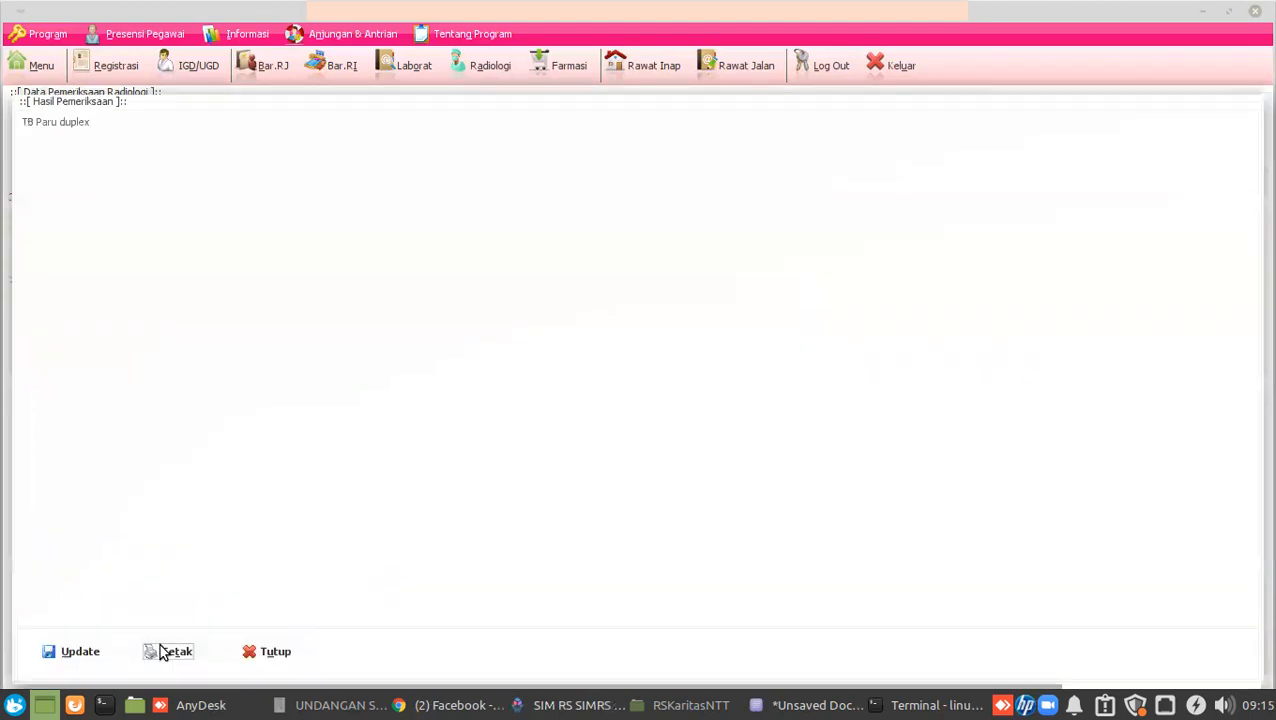
left_click(578, 378)
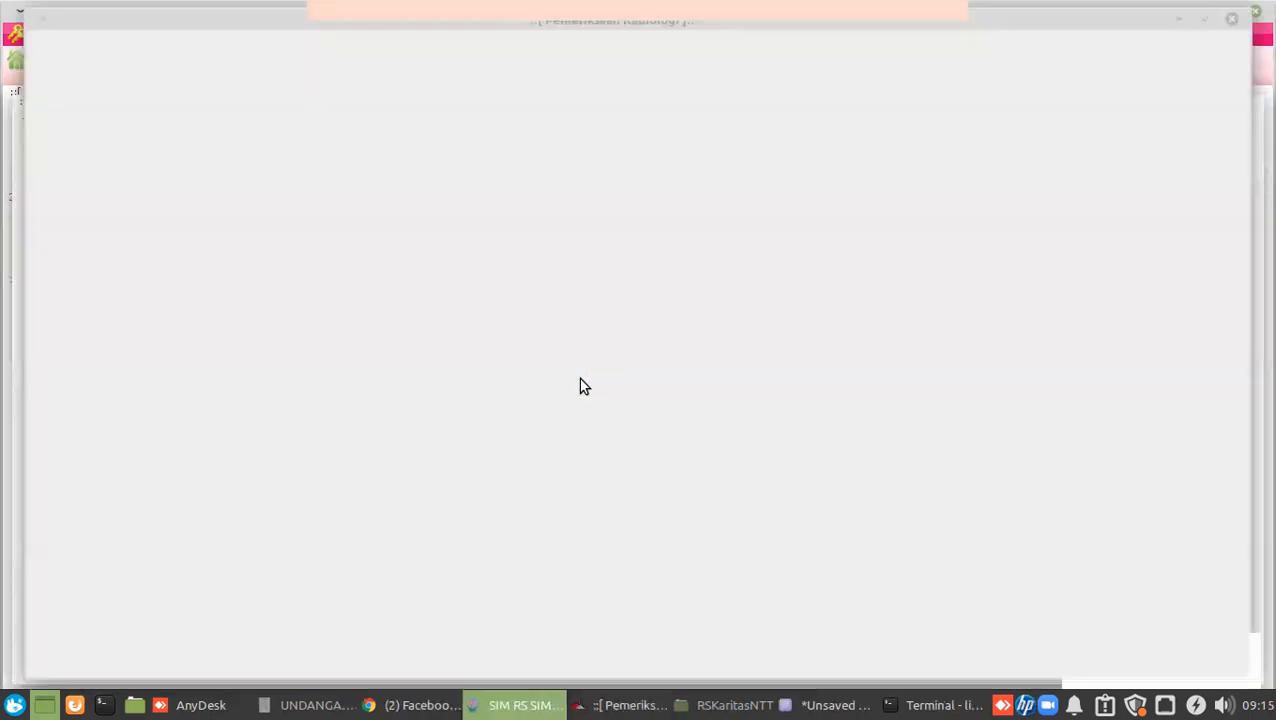
scroll(584, 386, "down", 2)
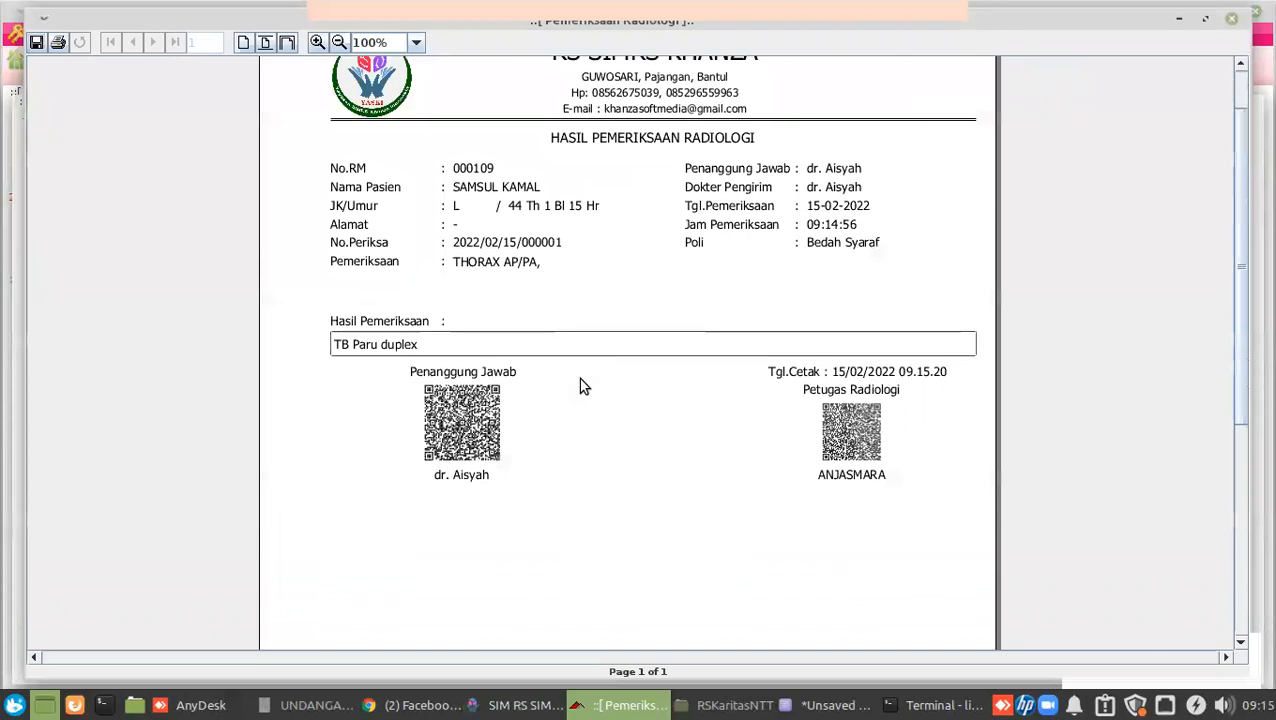
scroll(584, 386, "up", 1)
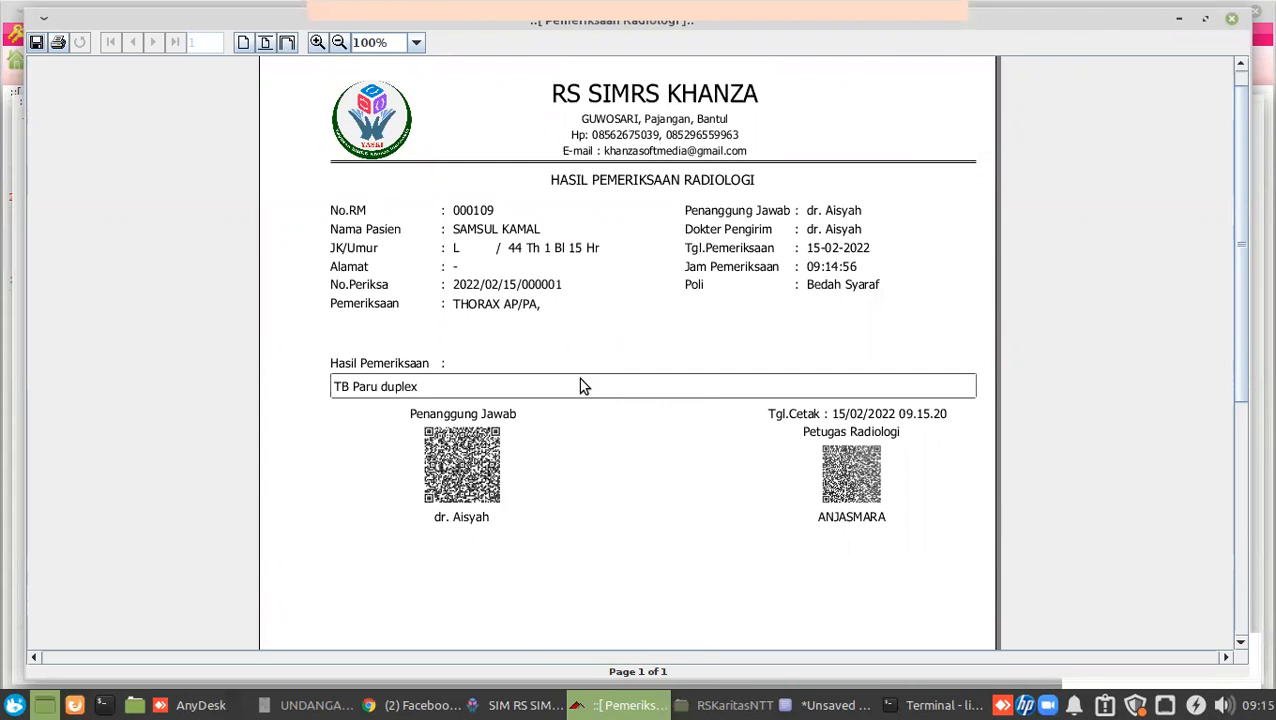
left_click(1231, 24)
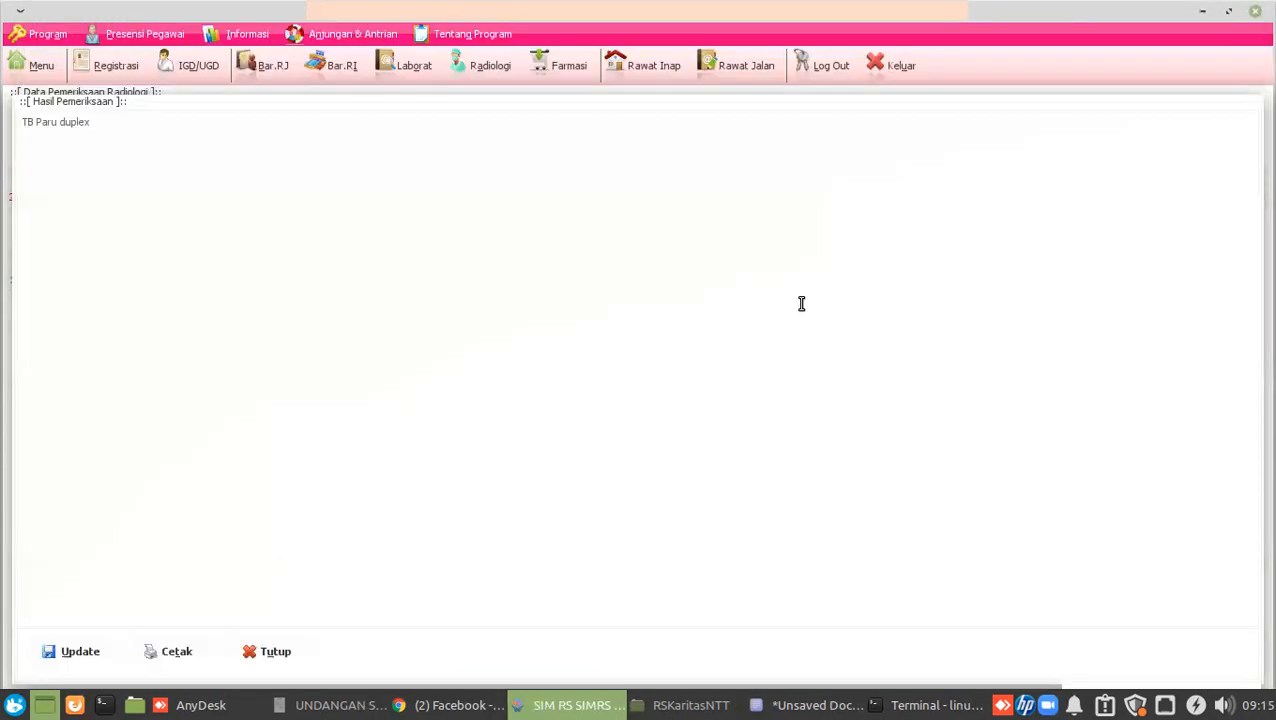
left_click(254, 654)
left_click(730, 658)
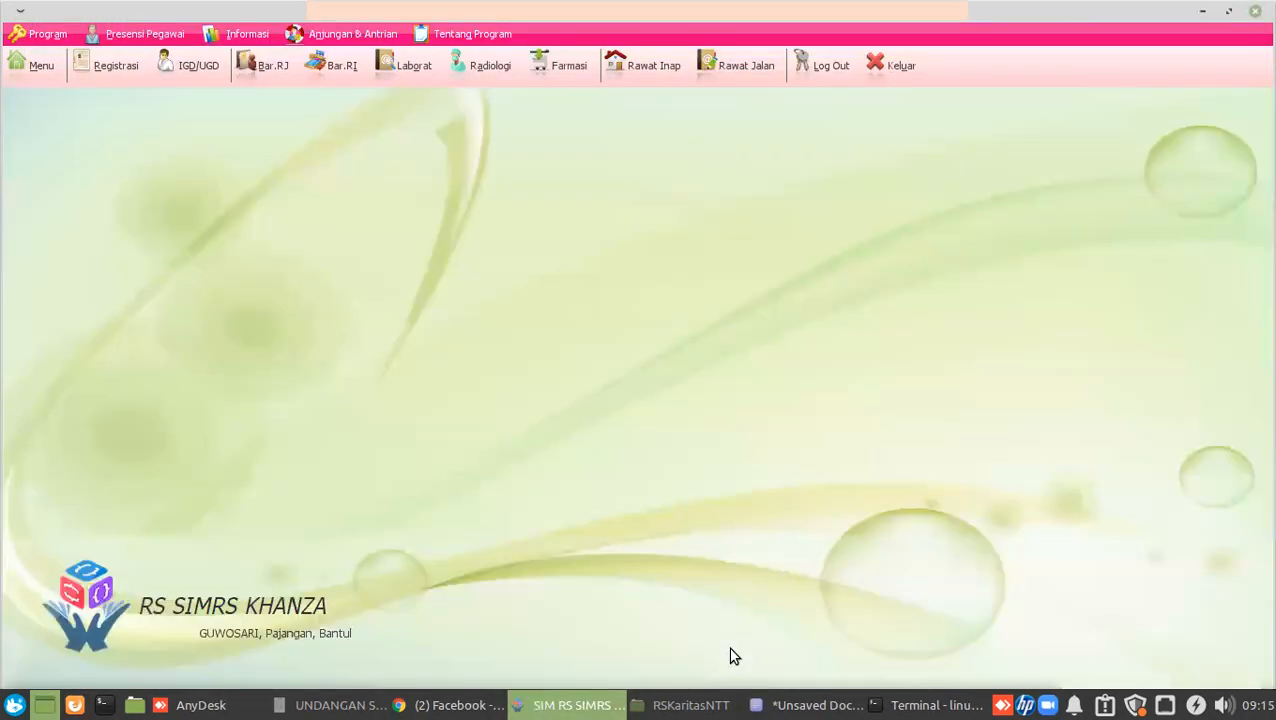
left_click(706, 75)
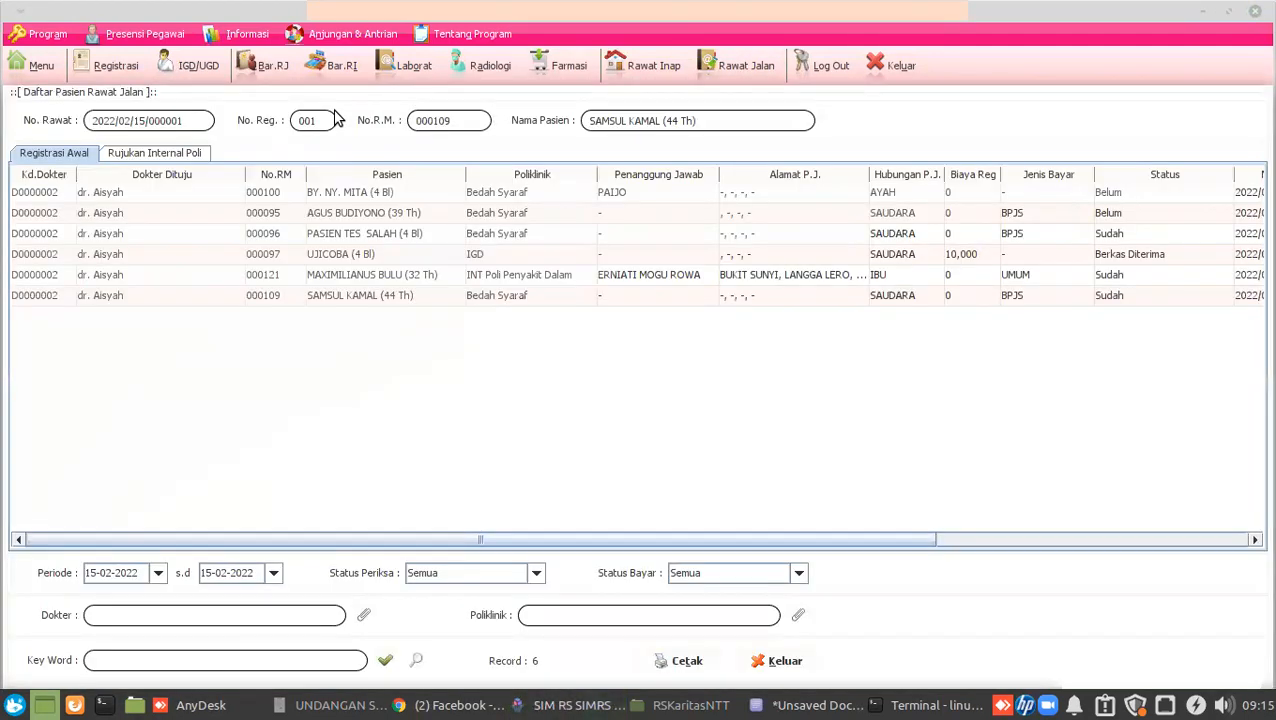
Open the Bedah Syaraf patient's treatment record and view Riwayat Pasien's Riwayat Perawatan tab.
left_click(38, 298)
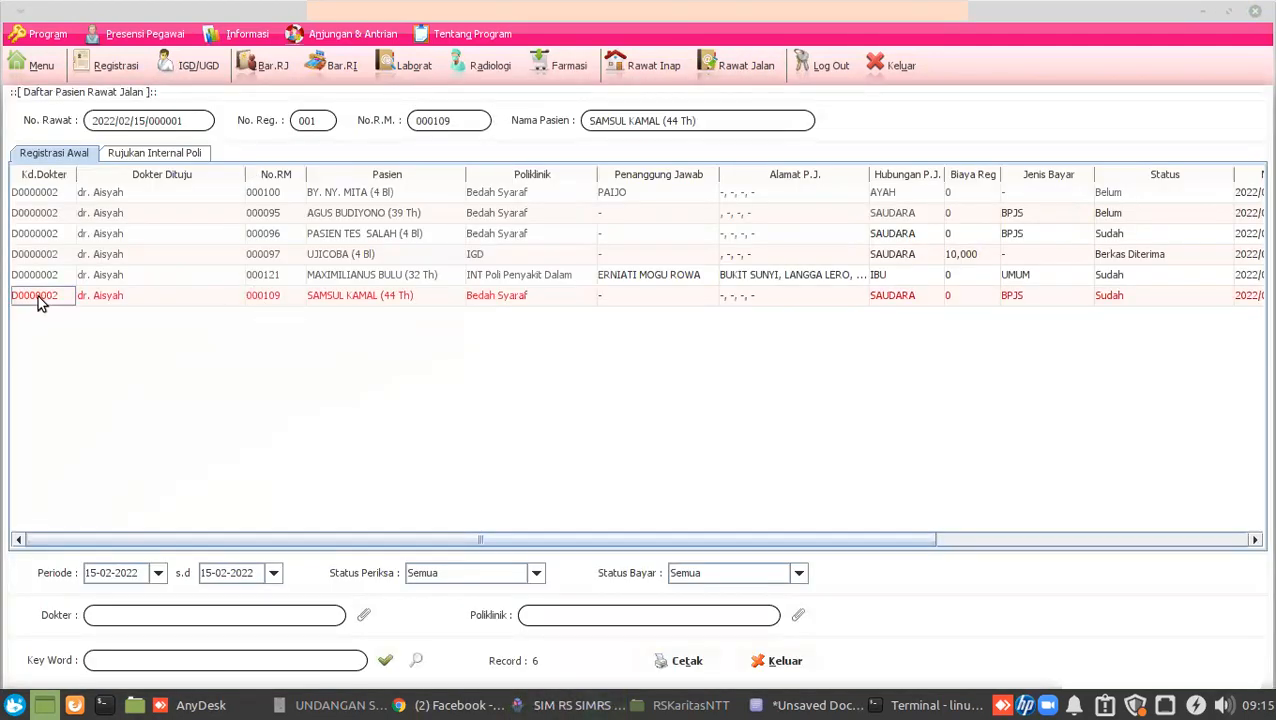
double_click(38, 303)
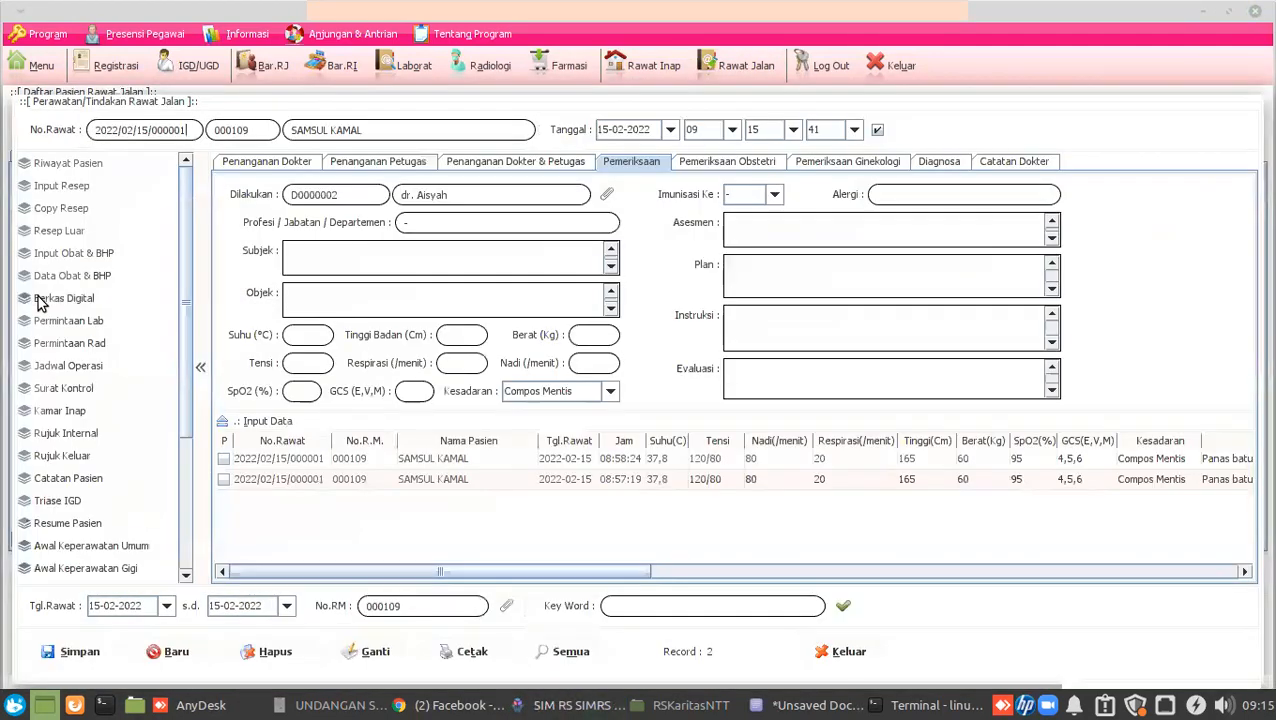
left_click(85, 163)
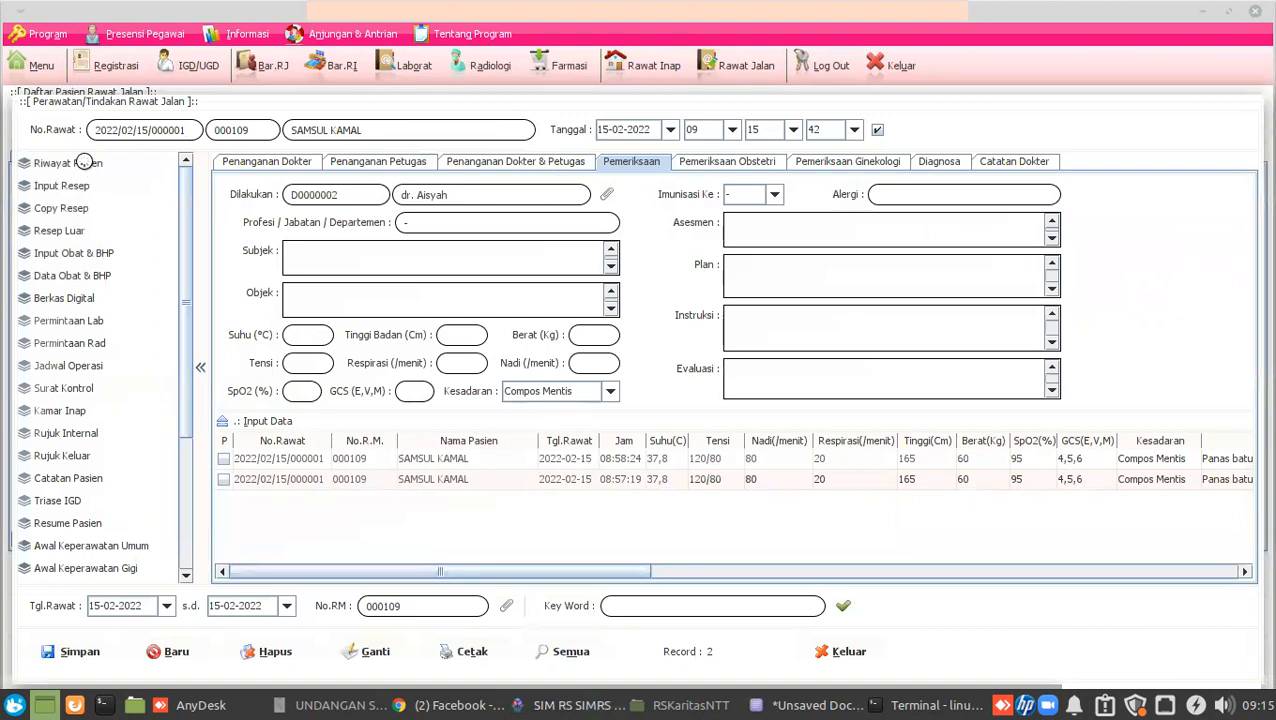
left_click(301, 237)
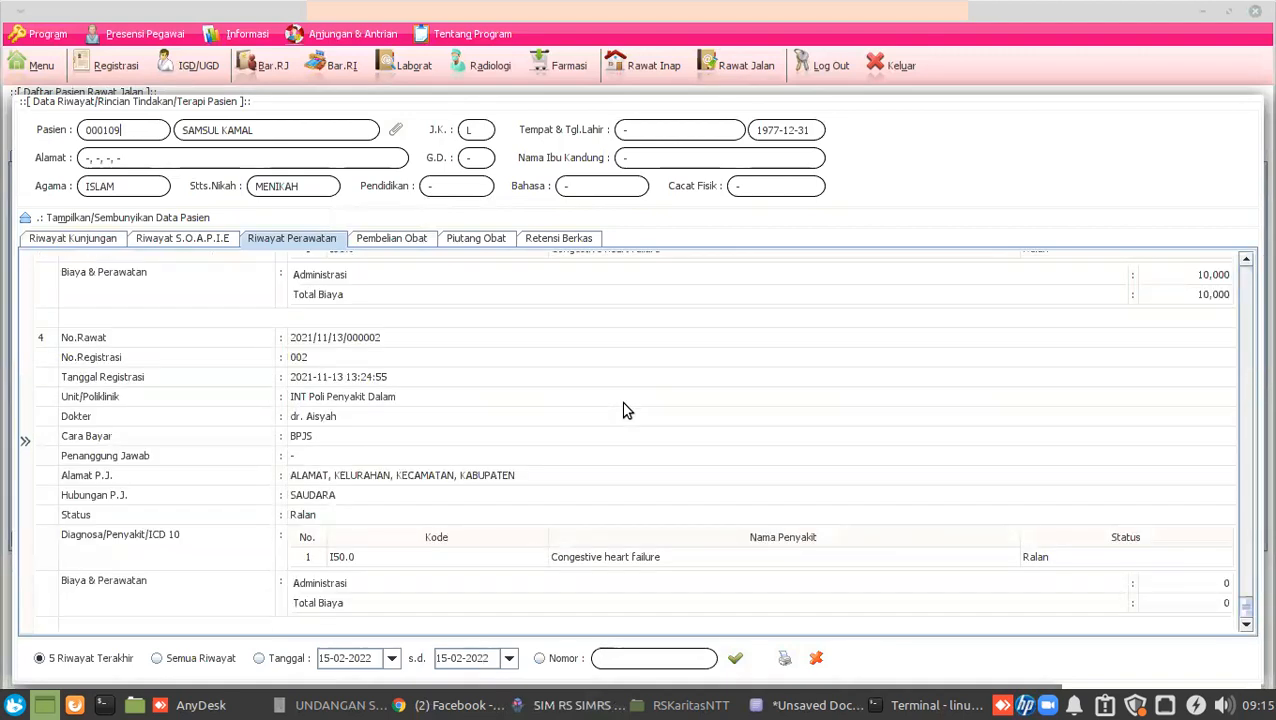
Scroll the care history and highlight the TB Paru duplex radiology result.
scroll(622, 410, "up", 3)
scroll(622, 410, "up", 20)
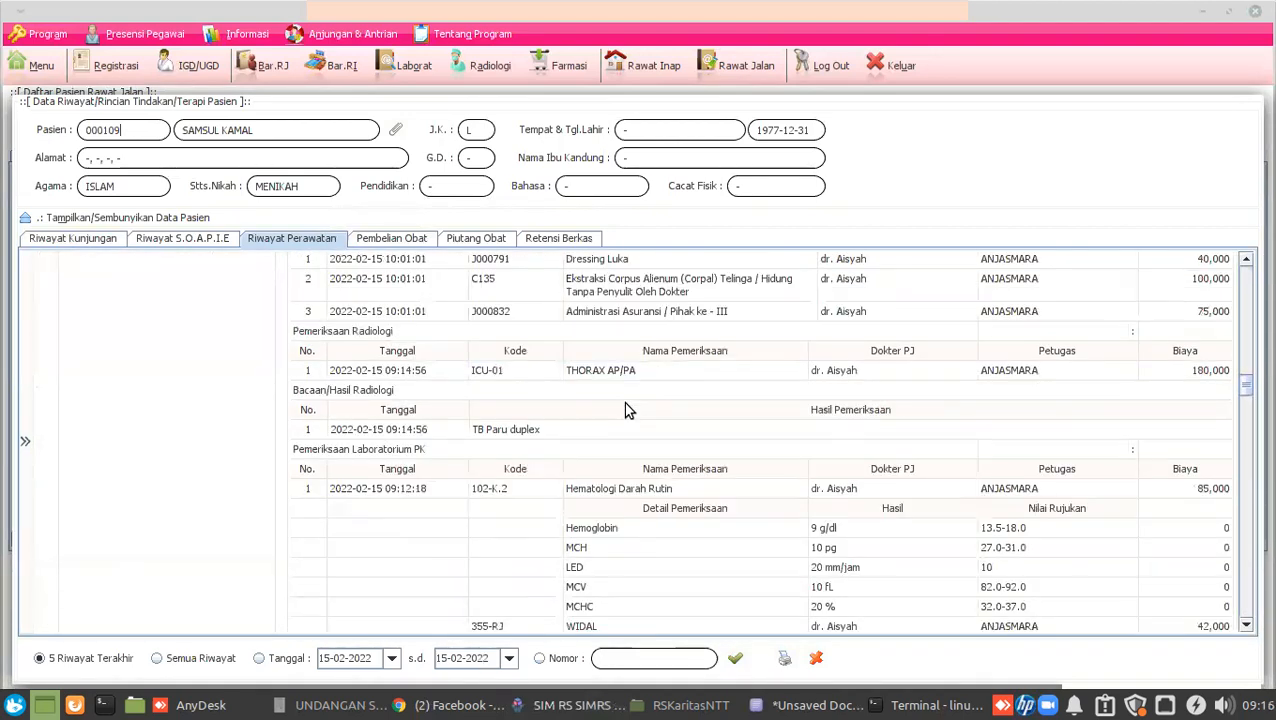
scroll(625, 410, "up", 5)
scroll(625, 410, "down", 4)
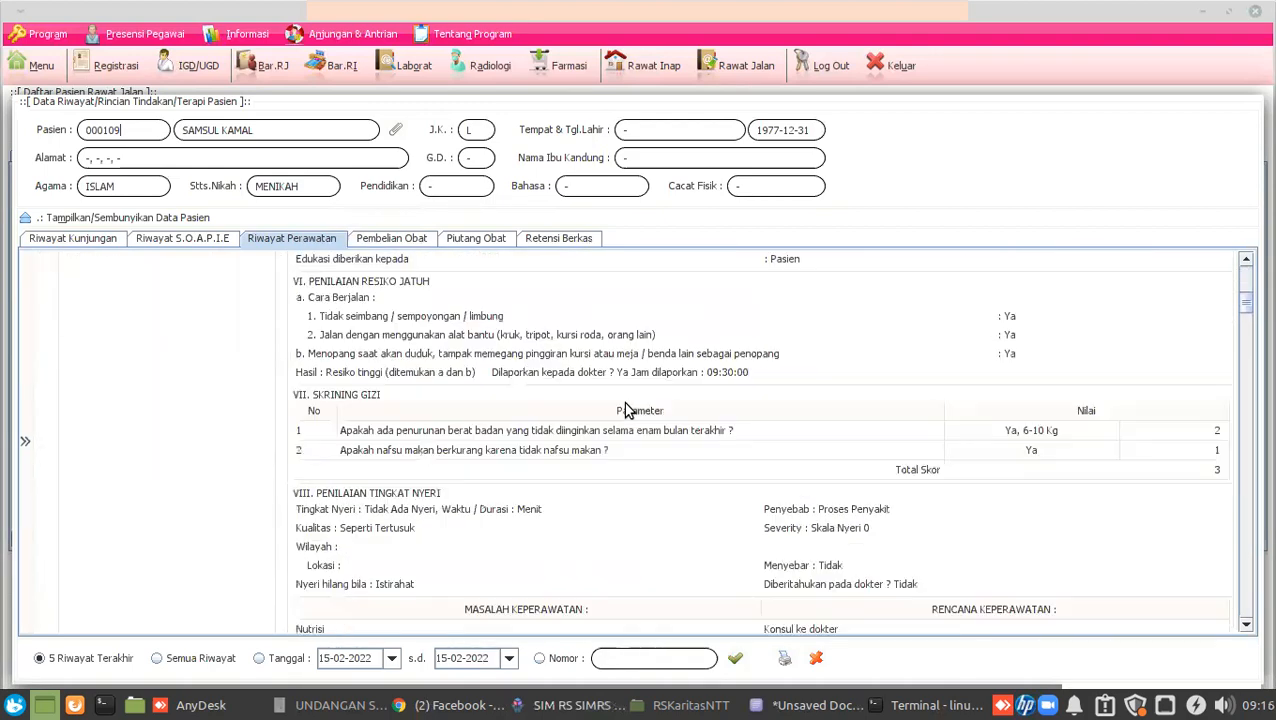
scroll(625, 410, "down", 15)
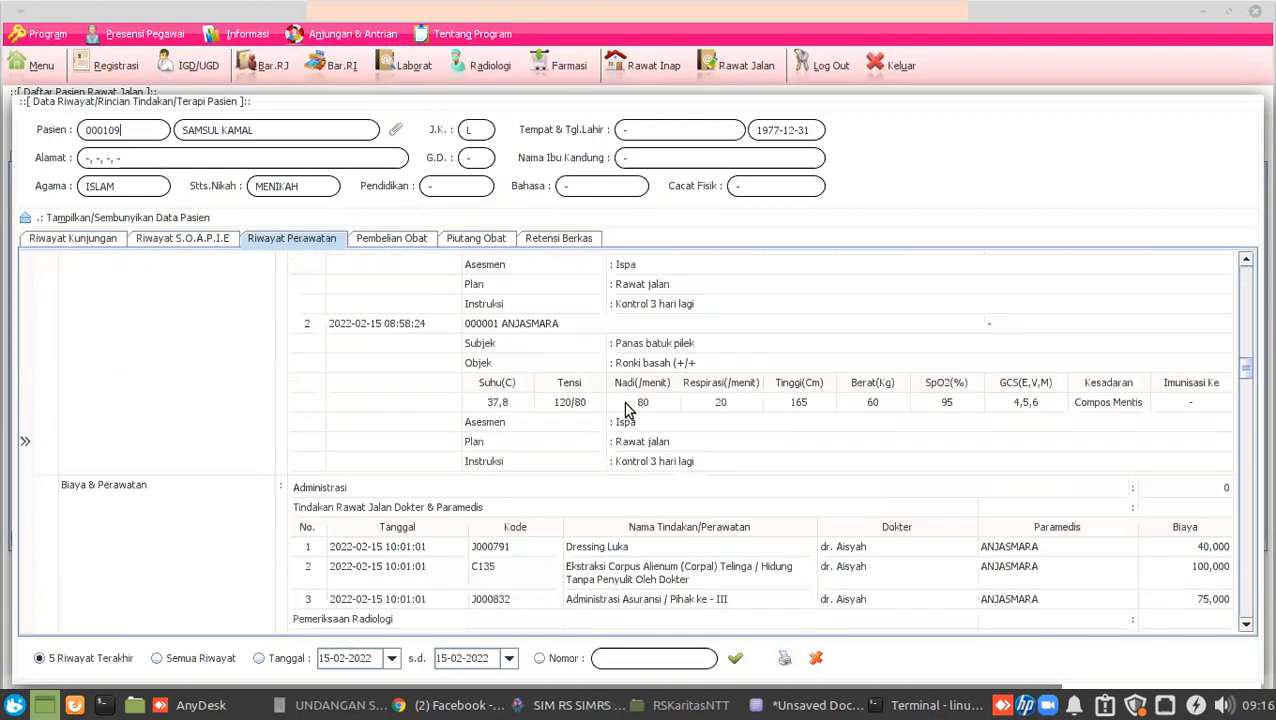
scroll(625, 410, "down", 4)
scroll(625, 410, "up", 1)
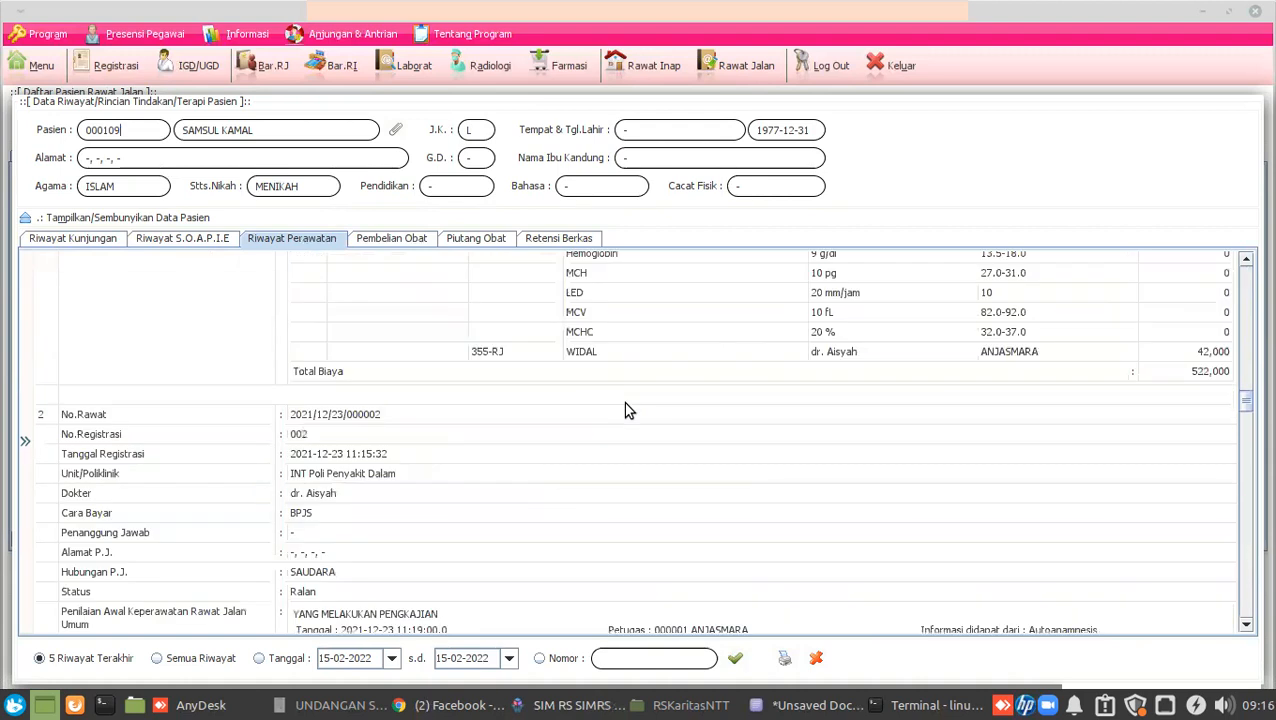
scroll(625, 410, "up", 2)
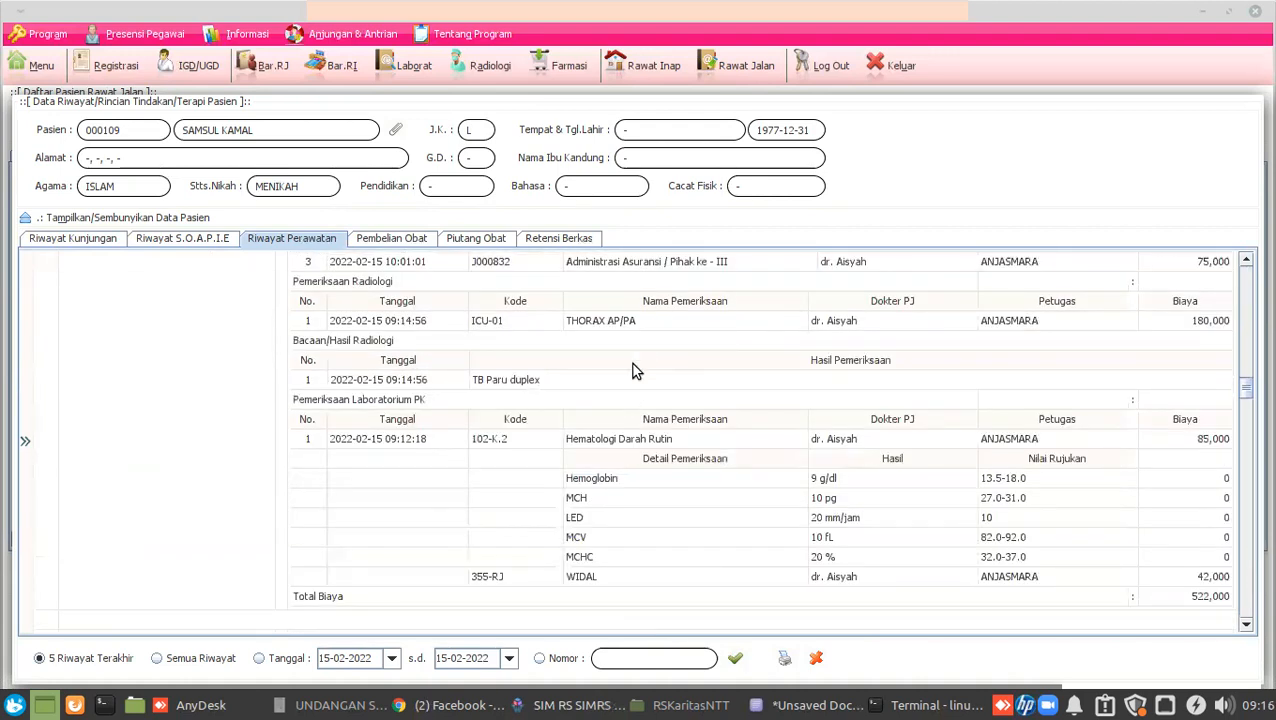
left_click_drag(557, 389, 473, 393)
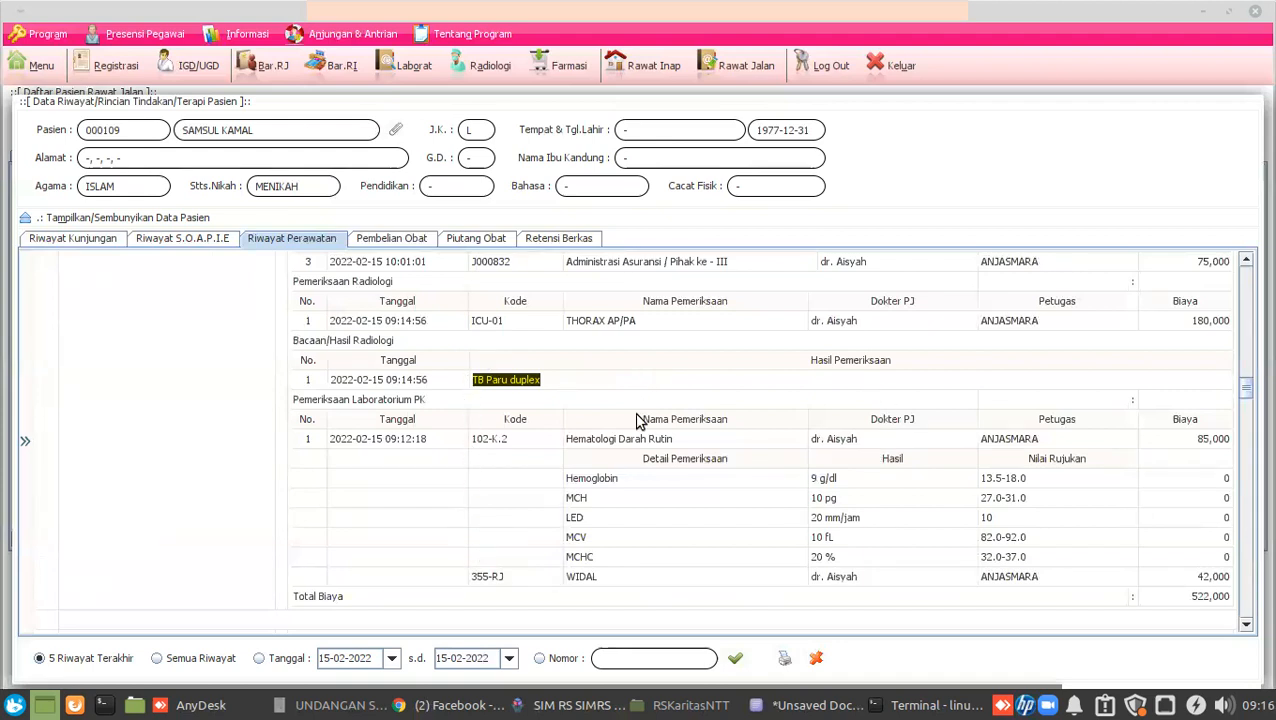
Review the 2021-12-23 chest X-ray, then close the history and treatment windows.
scroll(636, 418, "down", 5)
scroll(636, 418, "down", 12)
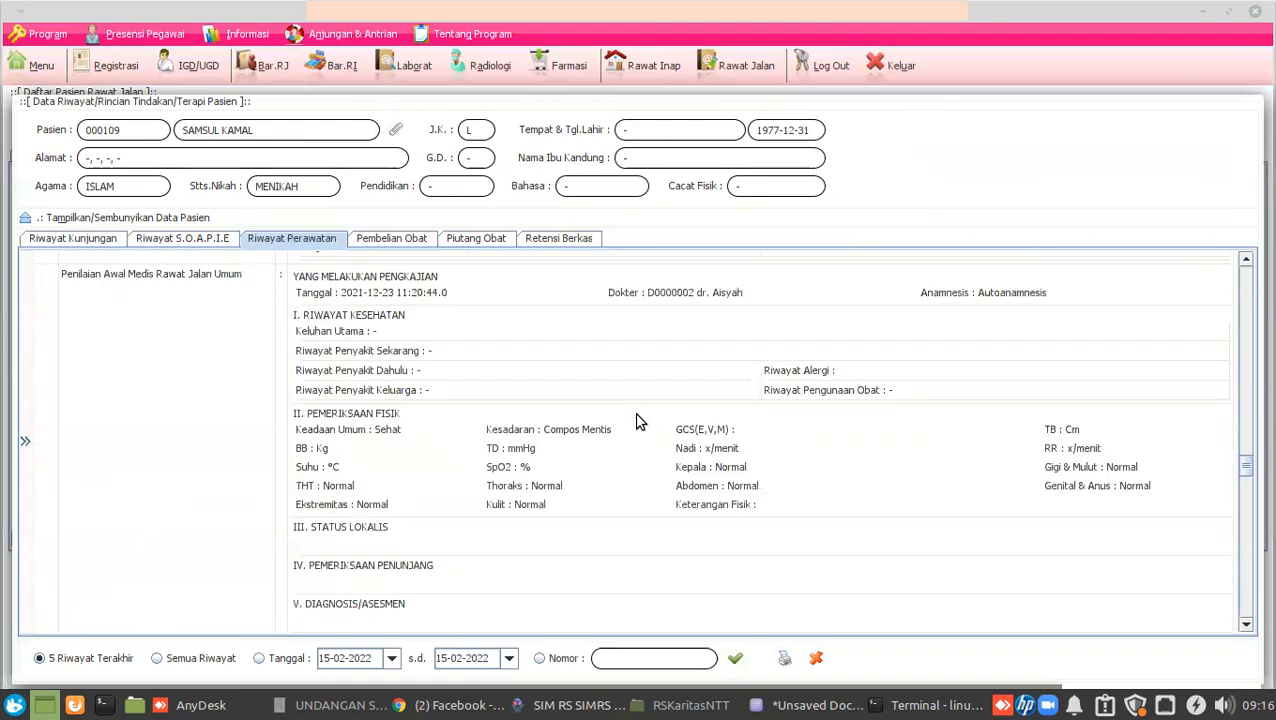
scroll(636, 414, "down", 3)
scroll(636, 414, "up", 3)
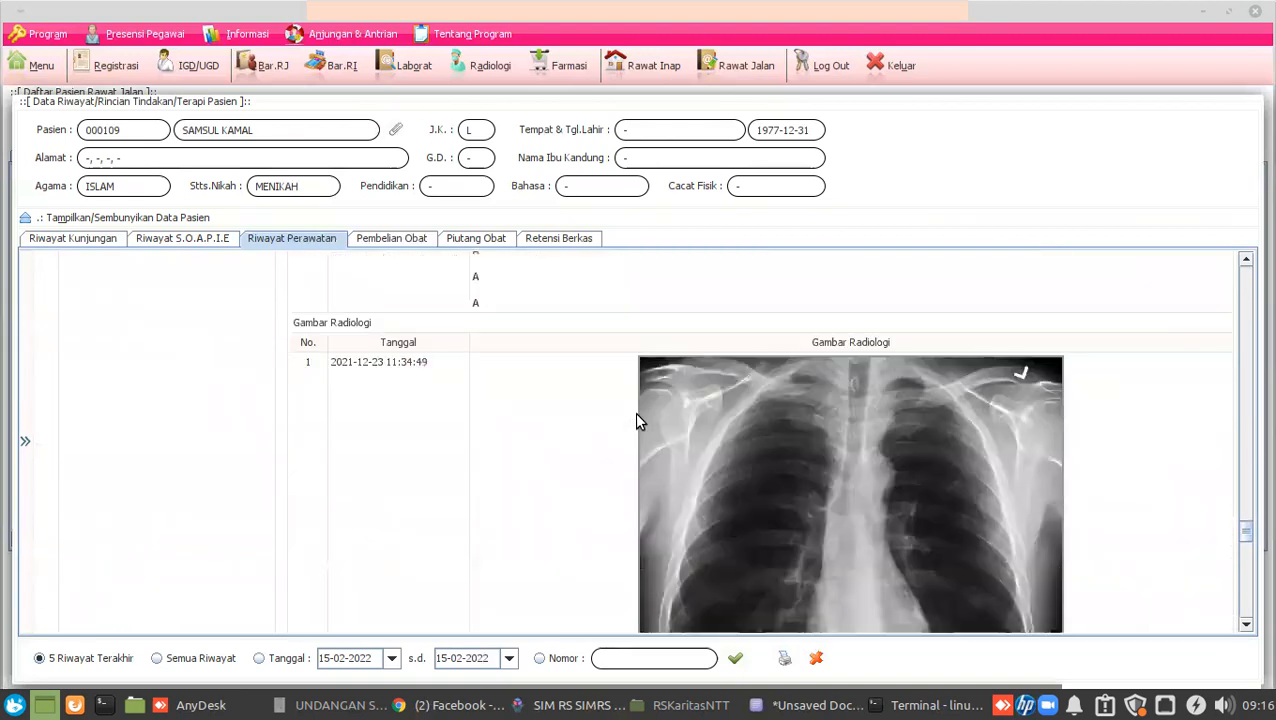
scroll(727, 447, "down", 3)
scroll(727, 447, "up", 3)
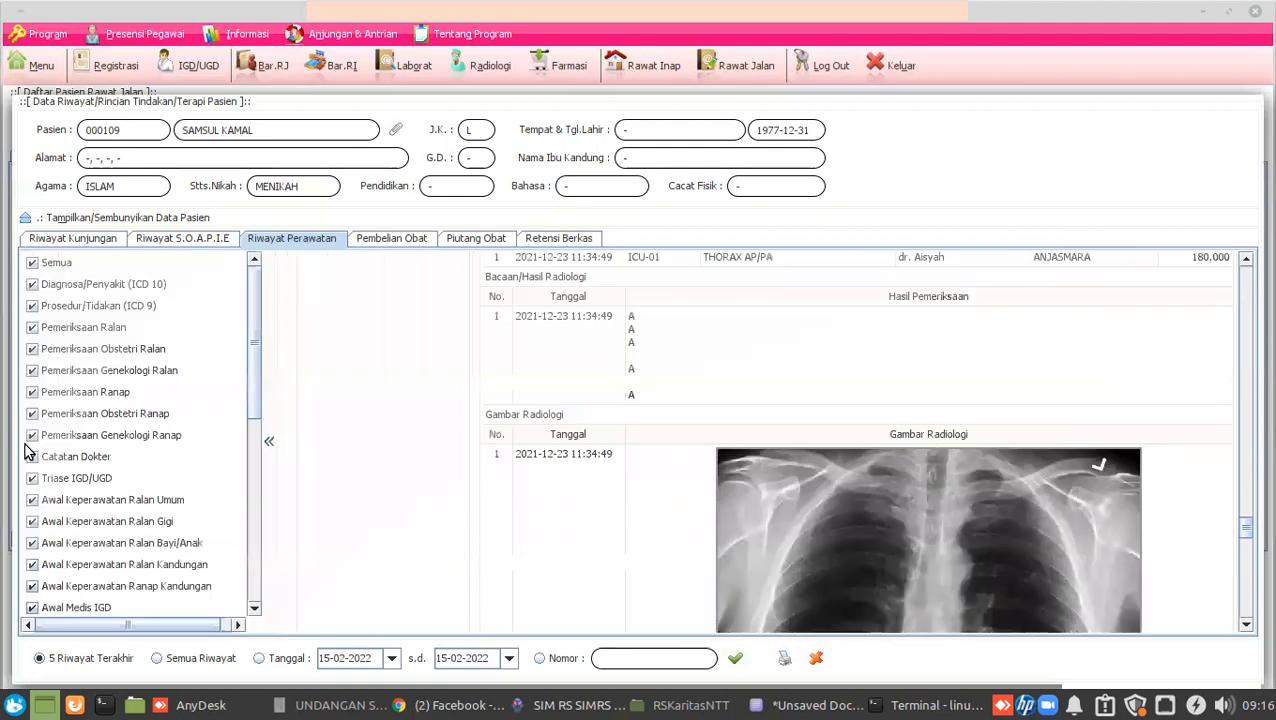
scroll(554, 470, "up", 15)
scroll(554, 470, "up", 10)
left_click(811, 658)
left_click(838, 655)
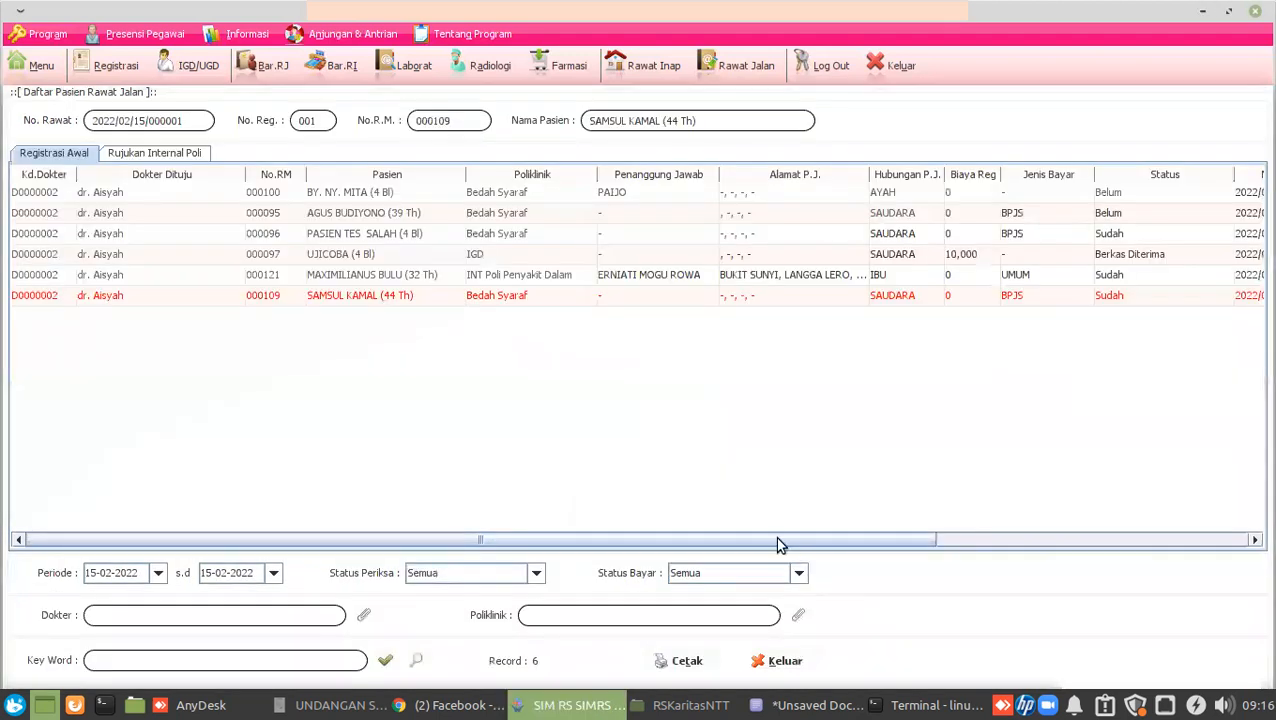
Bring up the RS Karitas AnyDesk session showing the patient's care history.
left_click(200, 705)
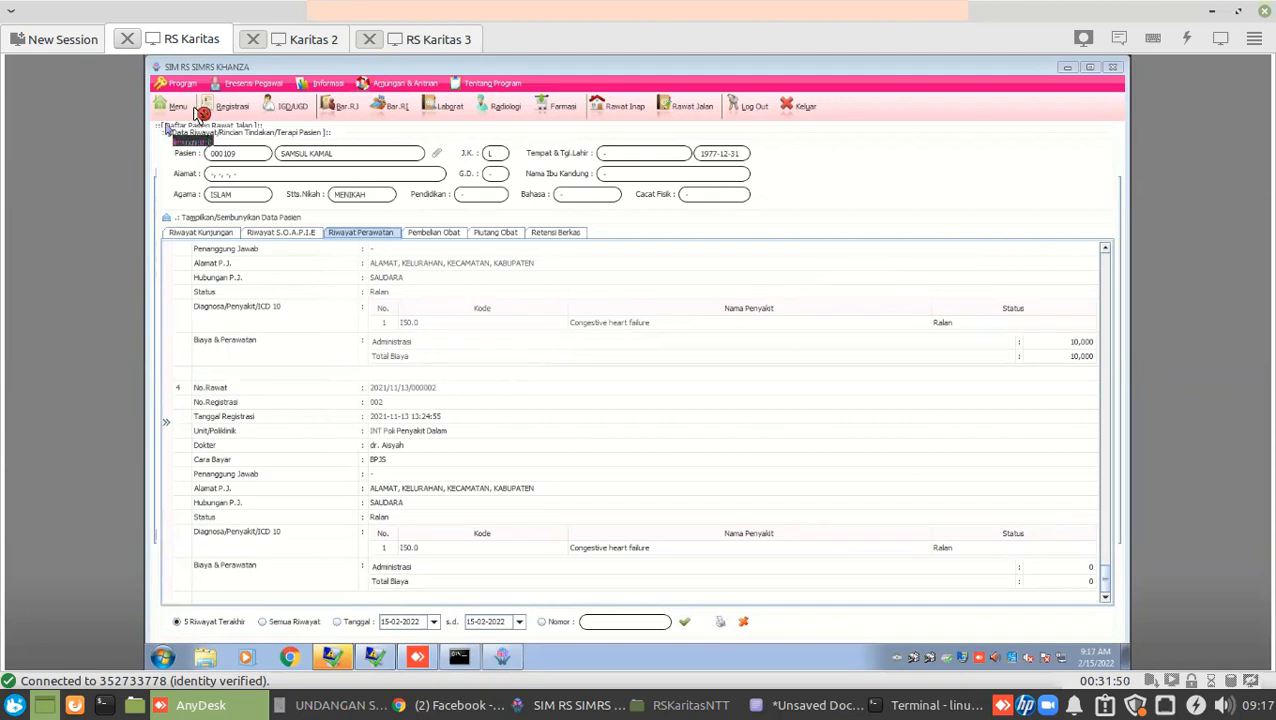
Check Karitas 2 and RS Karitas 3, close RS Karitas 3, and return to RS Karitas.
left_click(305, 44)
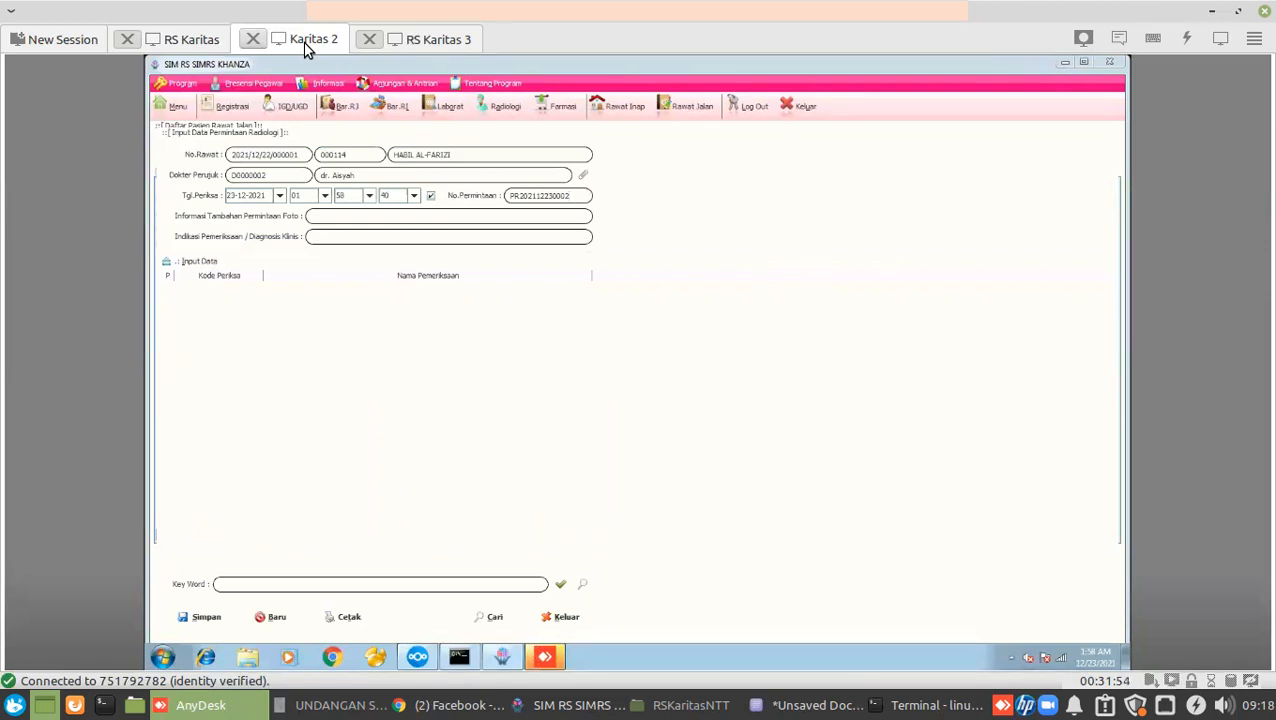
left_click(436, 42)
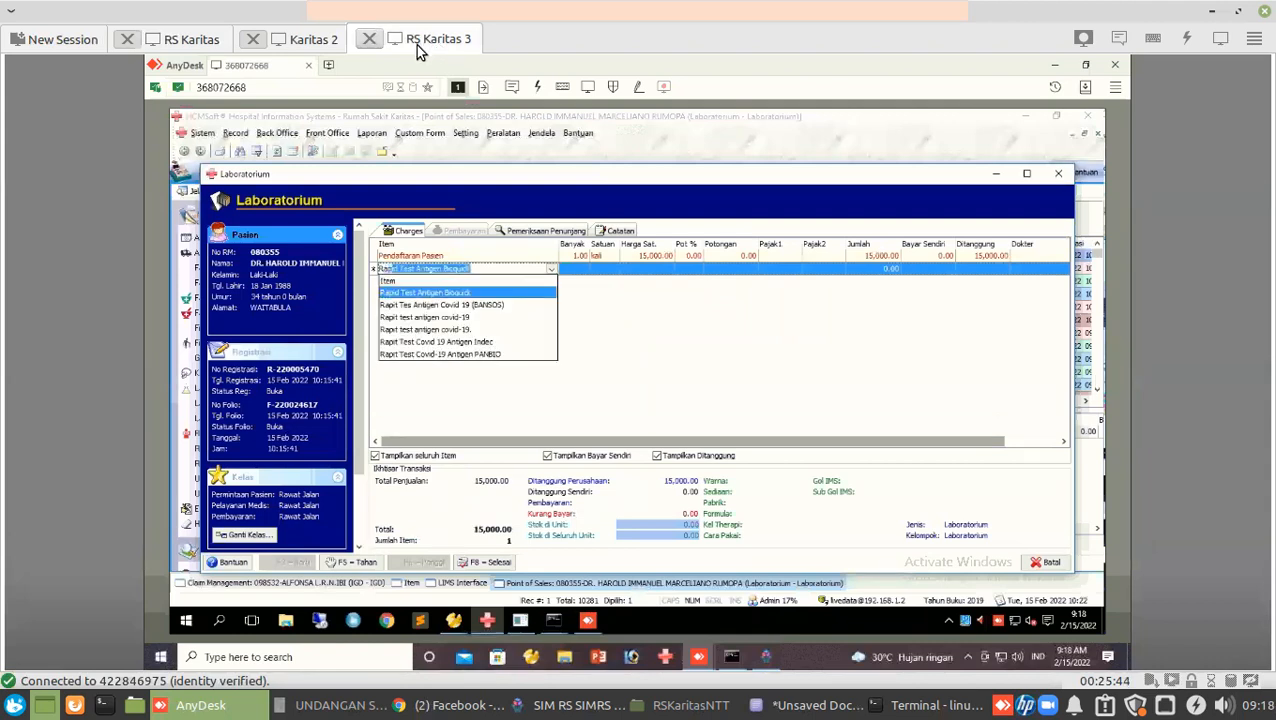
left_click(369, 40)
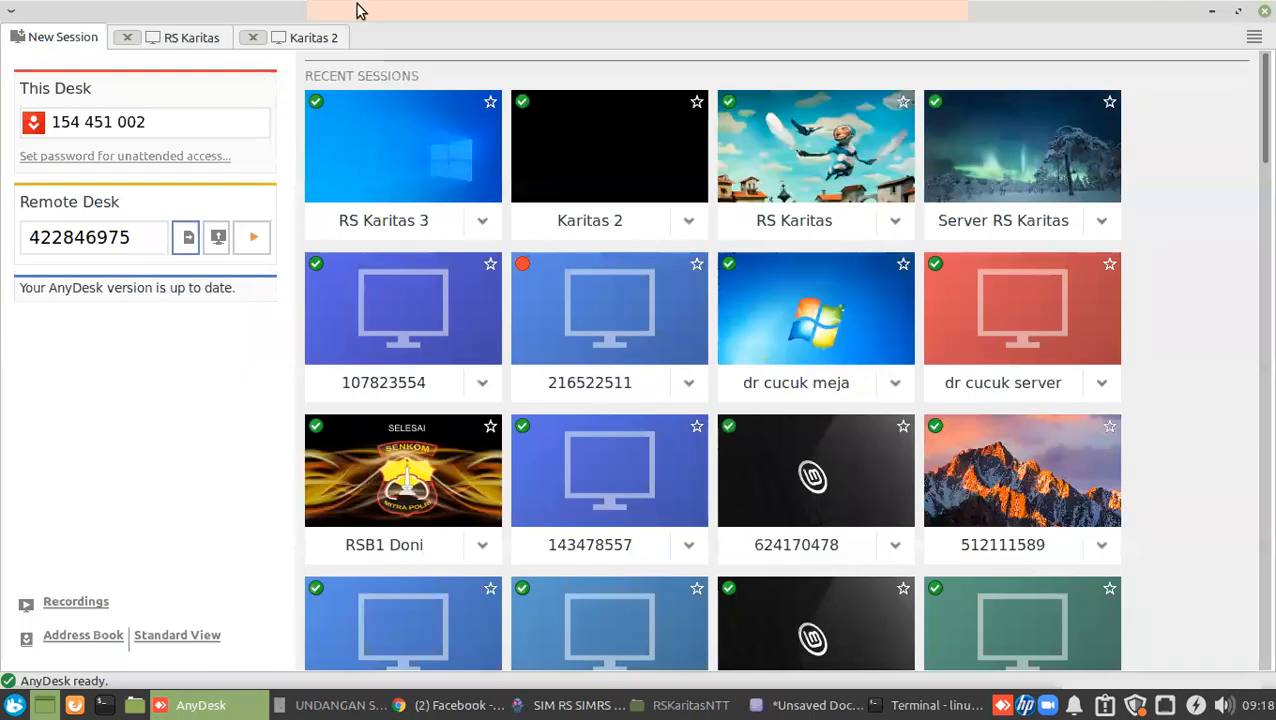
left_click(177, 42)
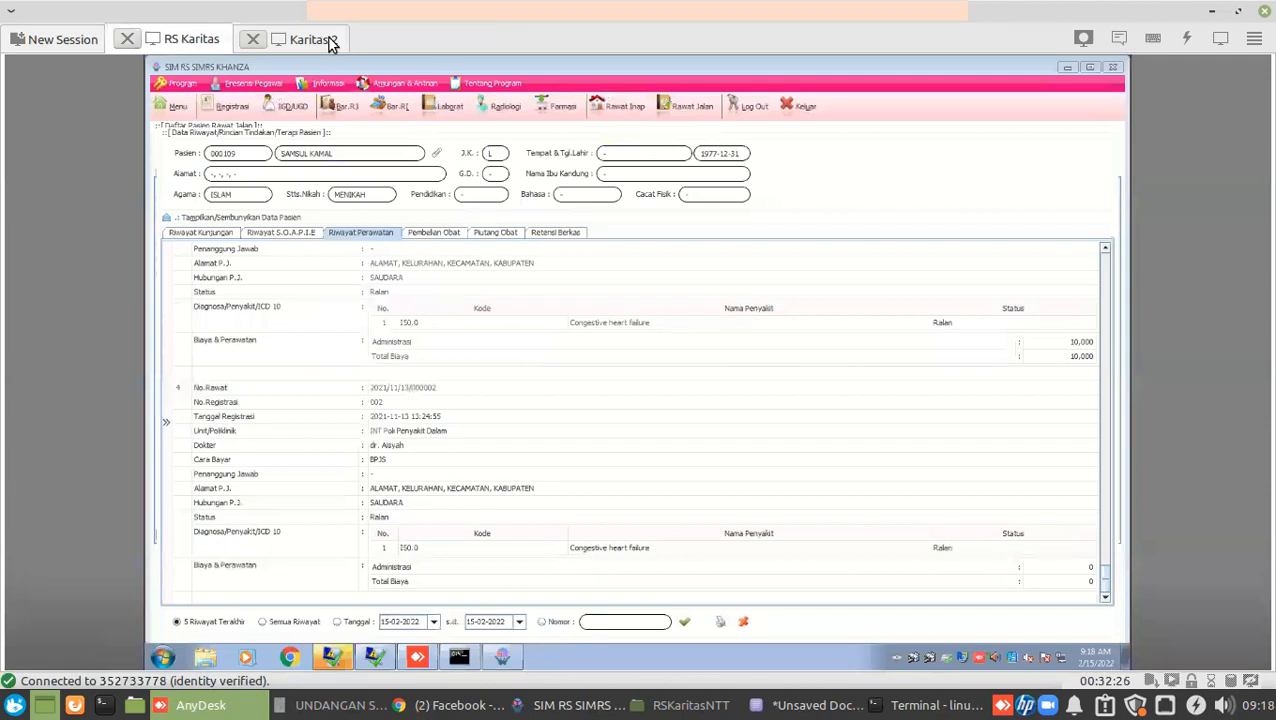
Return to the Karitas 2 radiology request and enter THORAX as the additional photo request.
left_click(329, 39)
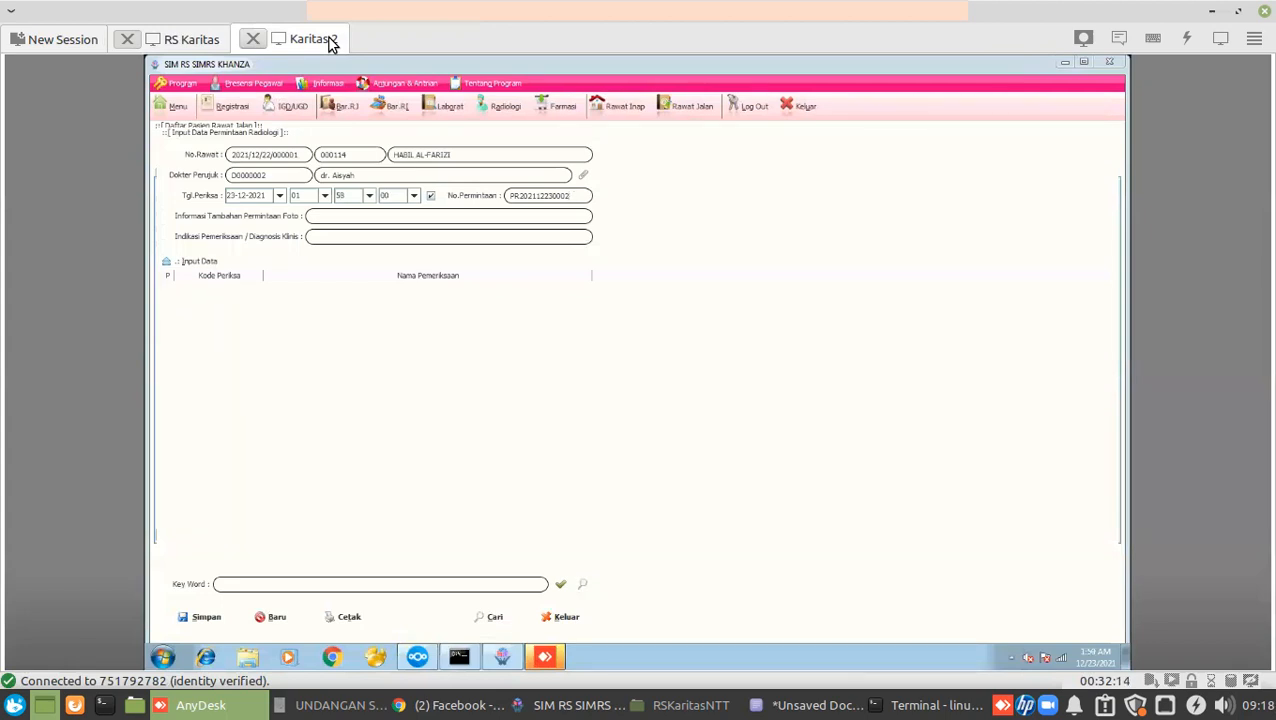
key("Tab")
type("THORAX")
left_click(168, 42)
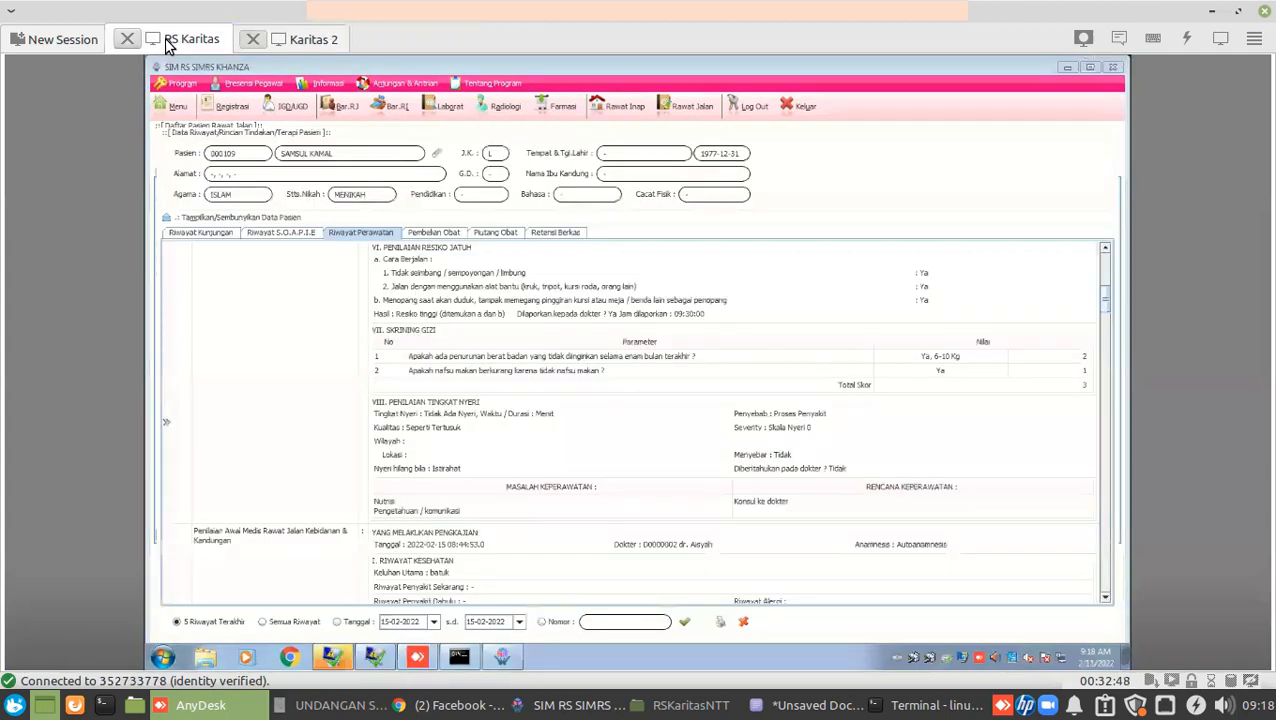
left_click(312, 39)
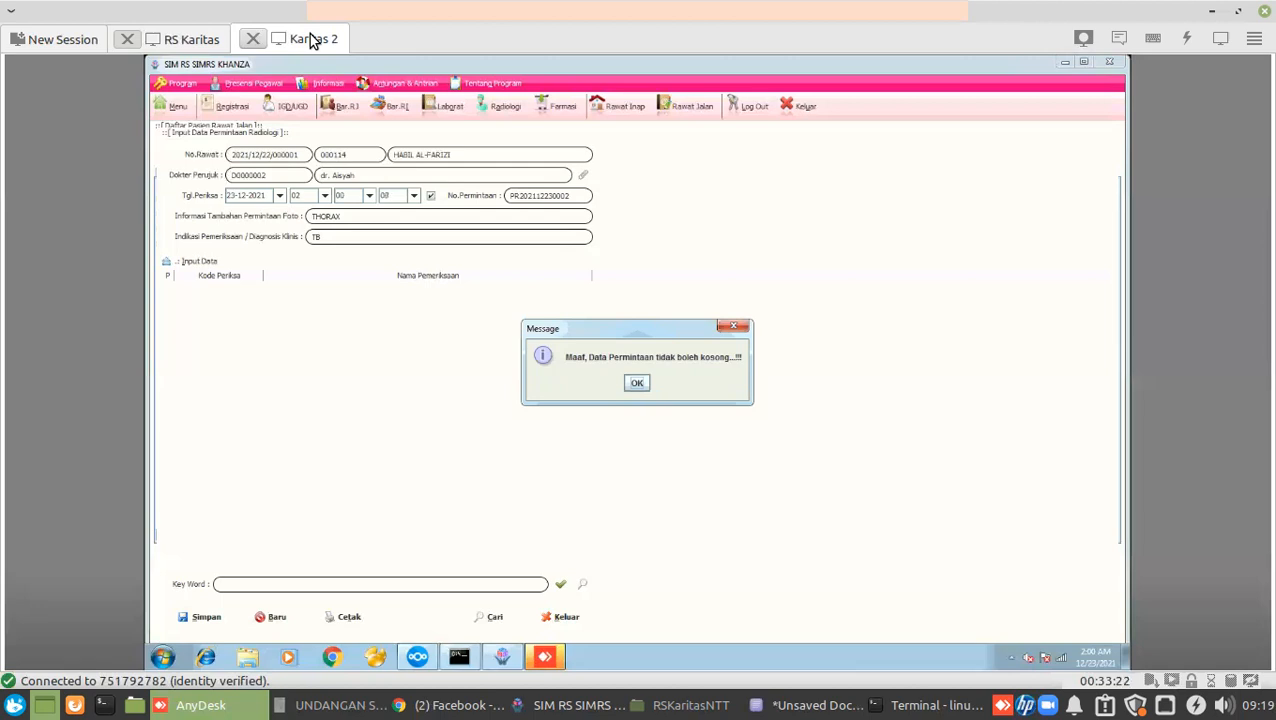
Raise the computer's output volume in the sound settings.
left_click(1222, 705)
left_click_drag(1005, 508, 1158, 506)
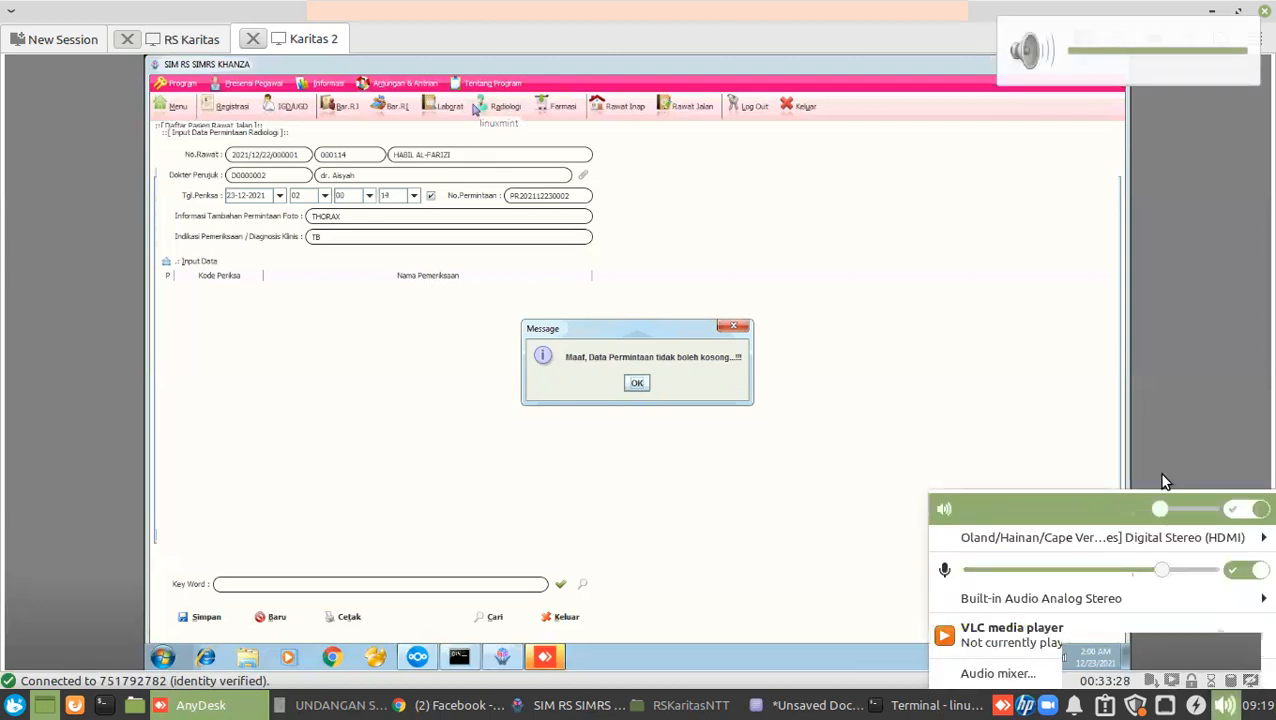
left_click(1162, 396)
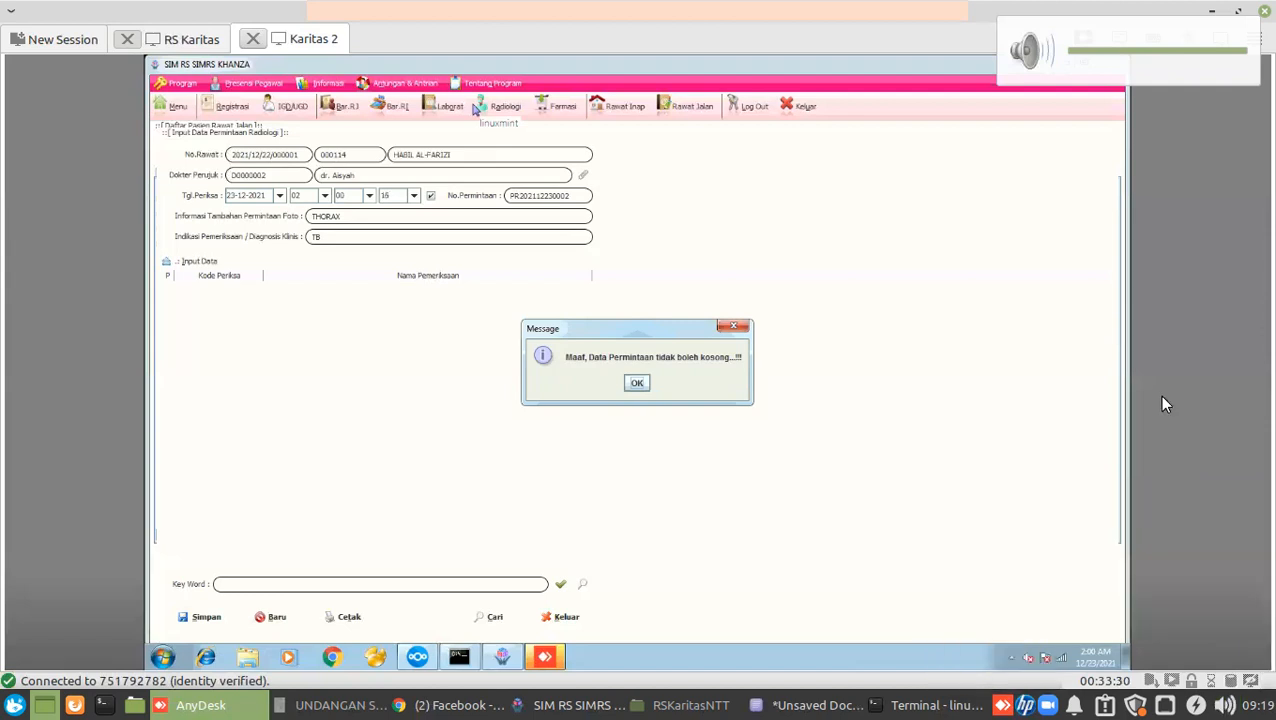
Dismiss the empty-request warning, tick ICU.CTO-01 THORAX AP/PA, and save the radiology request.
left_click(637, 385)
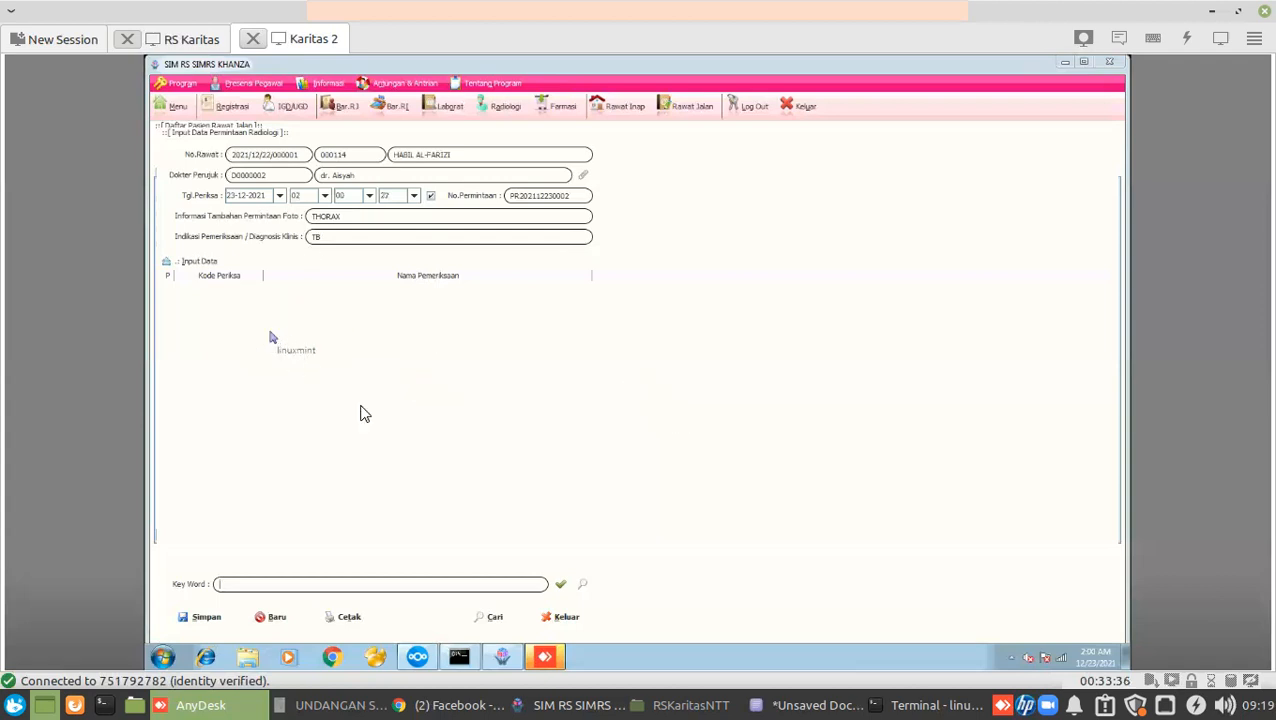
left_click(585, 585)
left_click(588, 589)
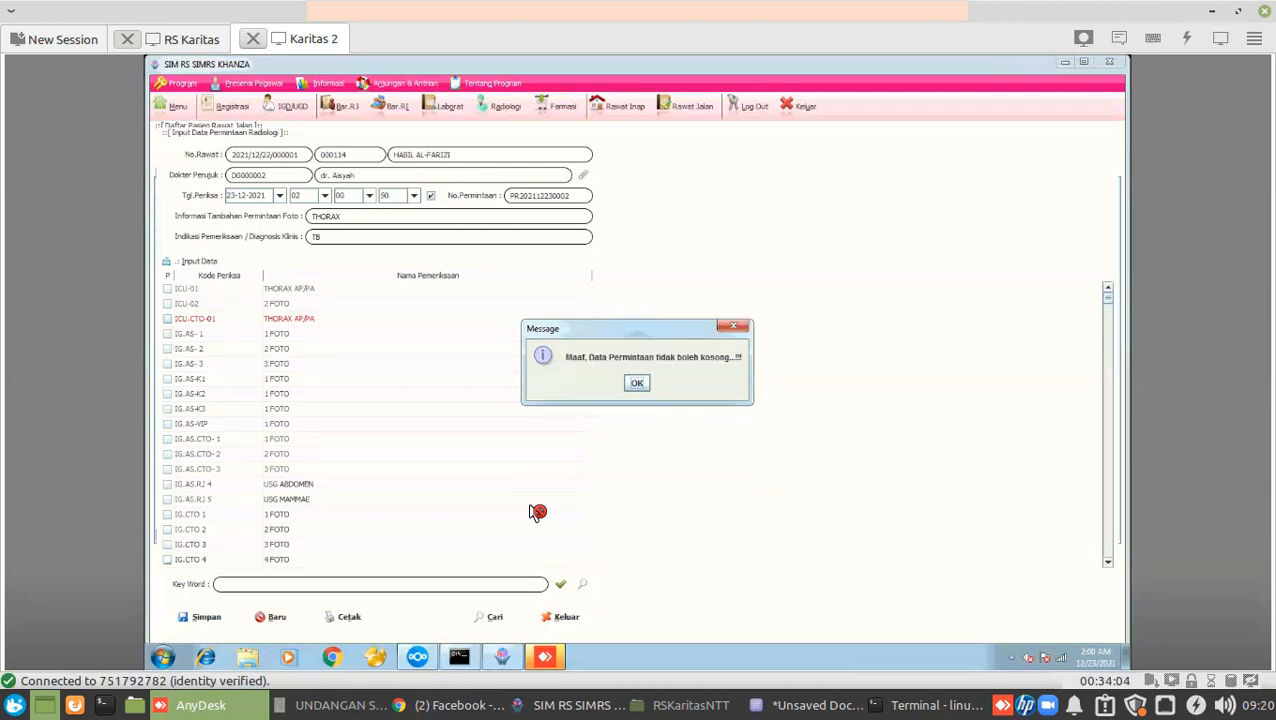
key("Return")
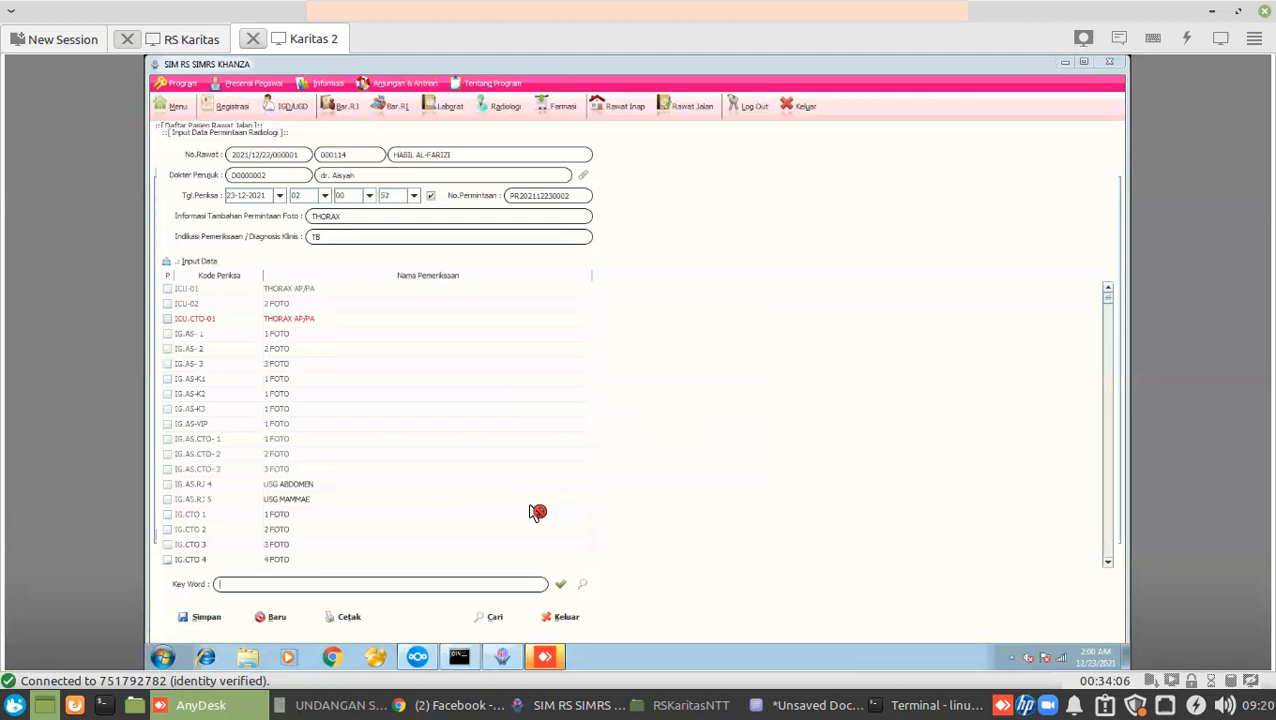
key("space")
key("alt+s")
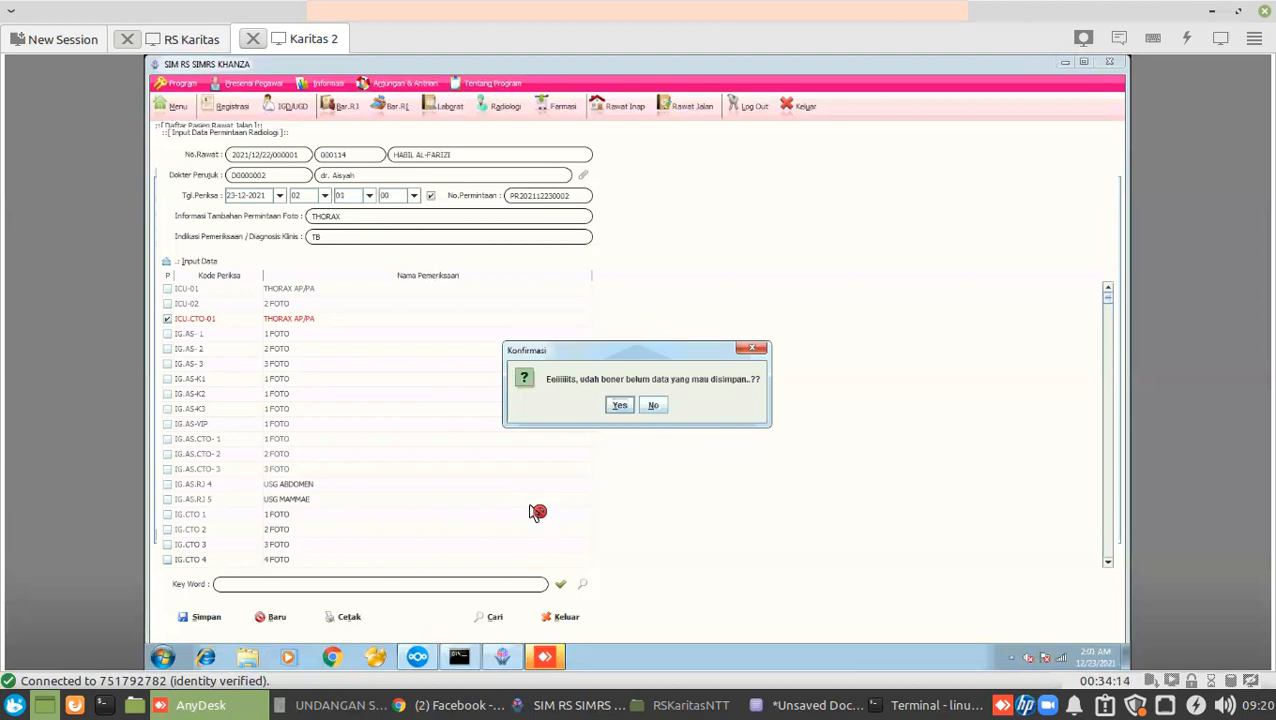
Confirm saving the THORAX AP/PA request and acknowledge the 'Proses simpan selesai' message.
key("Return")
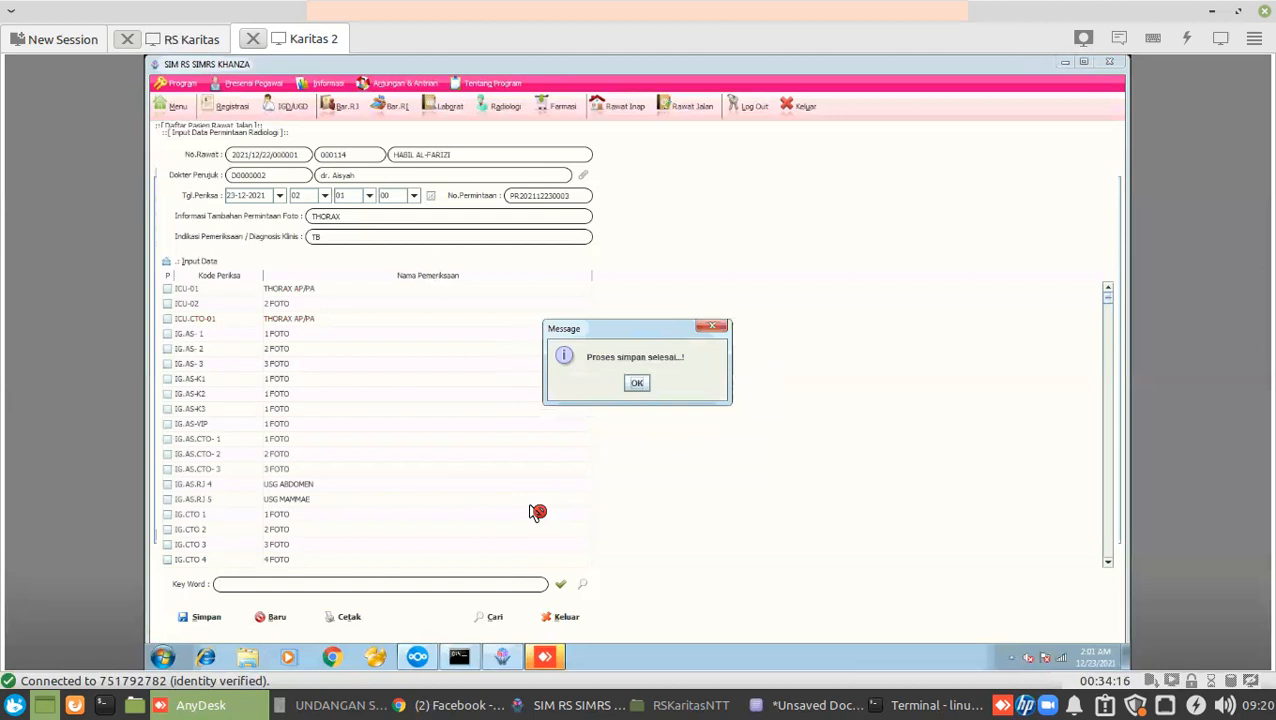
key("Return")
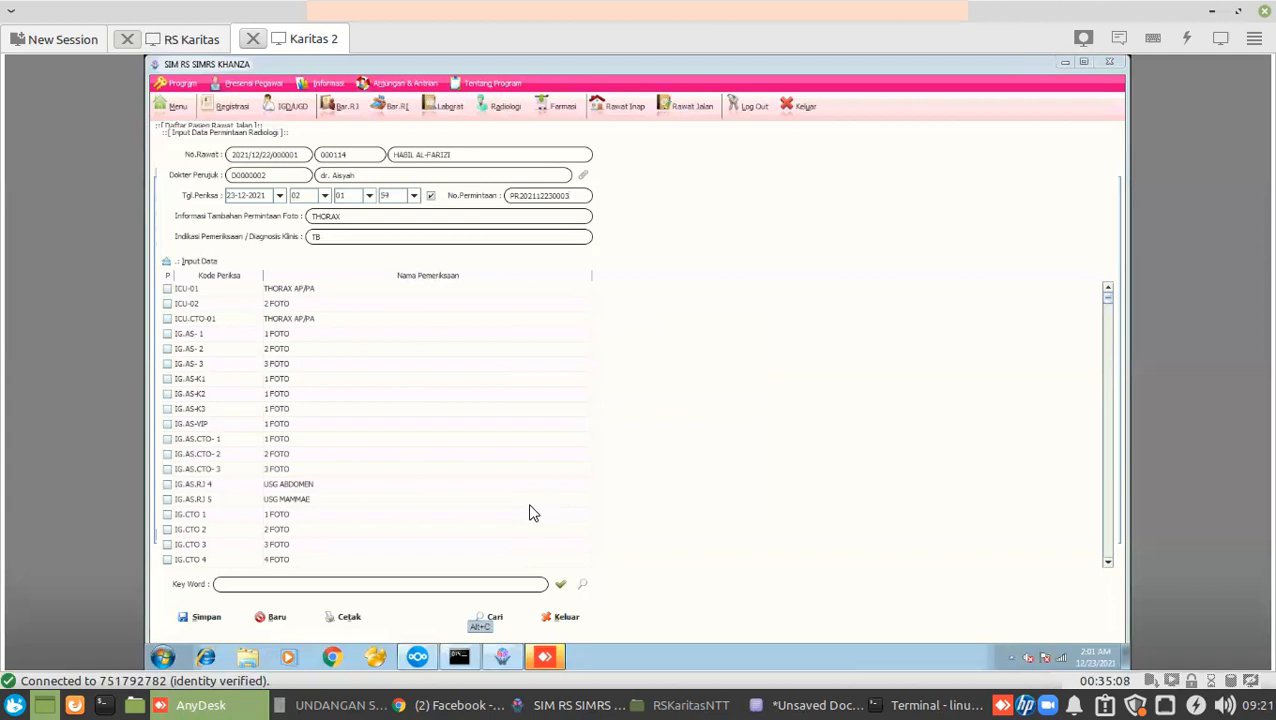
Show the Data Permintaan Radiologi list with Alt+C, including the saved THORAX AP/PA request.
key("alt+c")
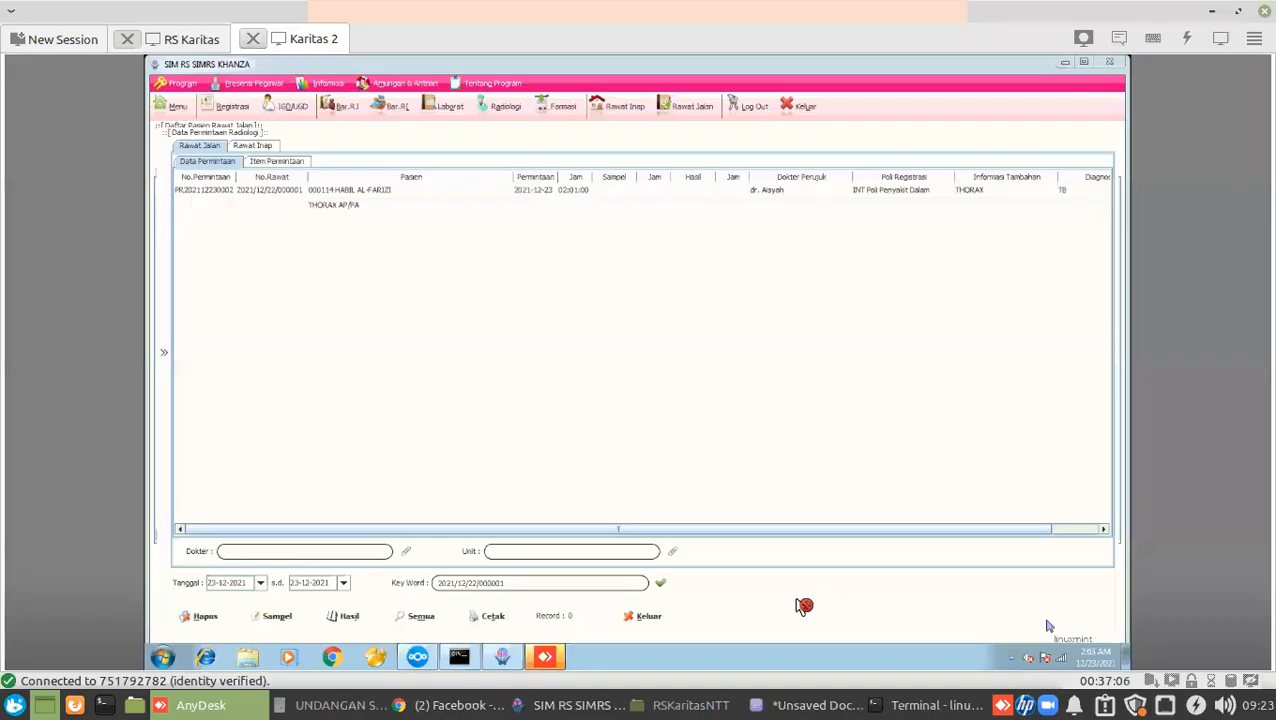
Switch to the local SIMRS Khanza outpatient list for 15-02-2022.
left_click(572, 705)
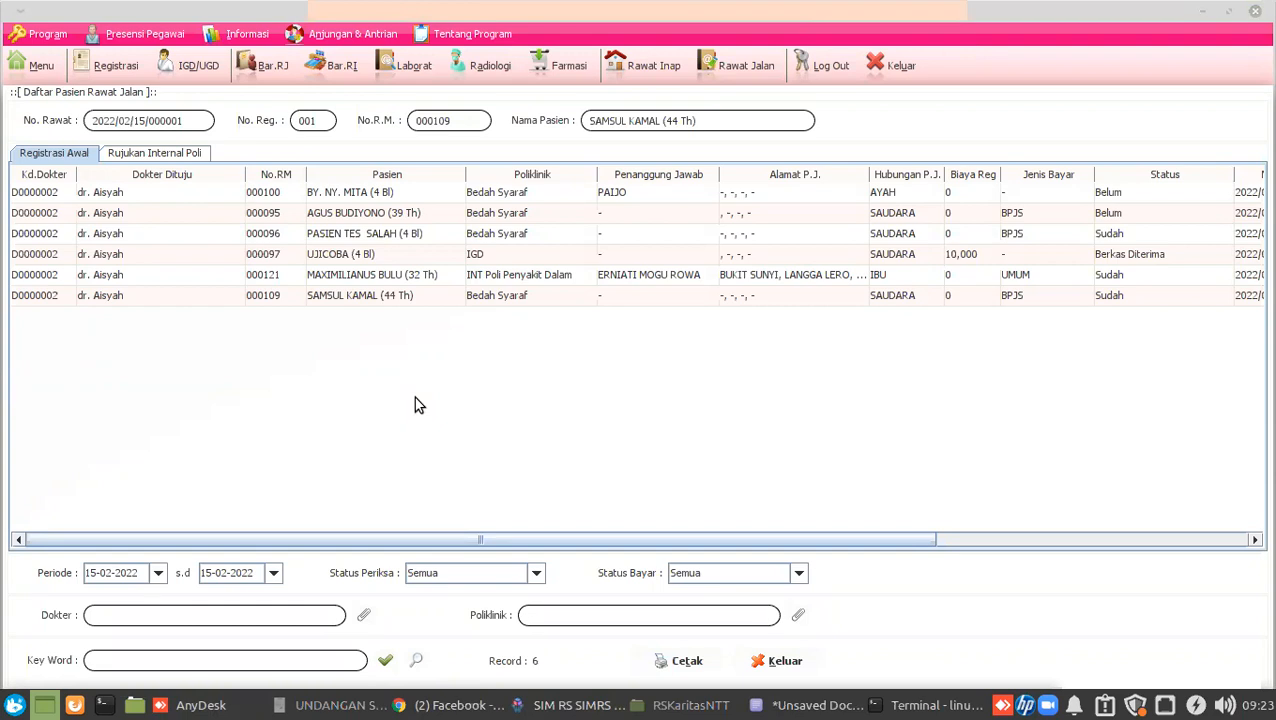
Open the treatment record of the last patient on the list, the Bedah Syaraf visit.
double_click(52, 296)
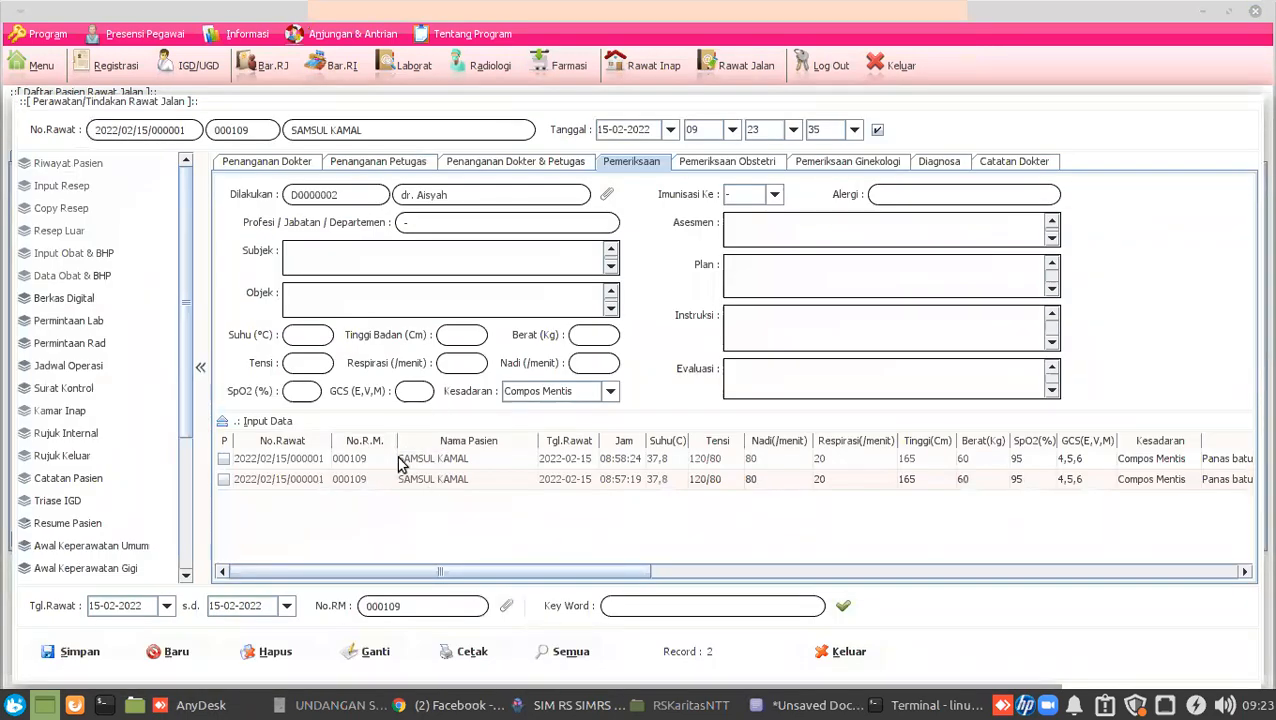
Load the earlier examination with assessment Ispa, then go to the Diagnosa page.
left_click(298, 460)
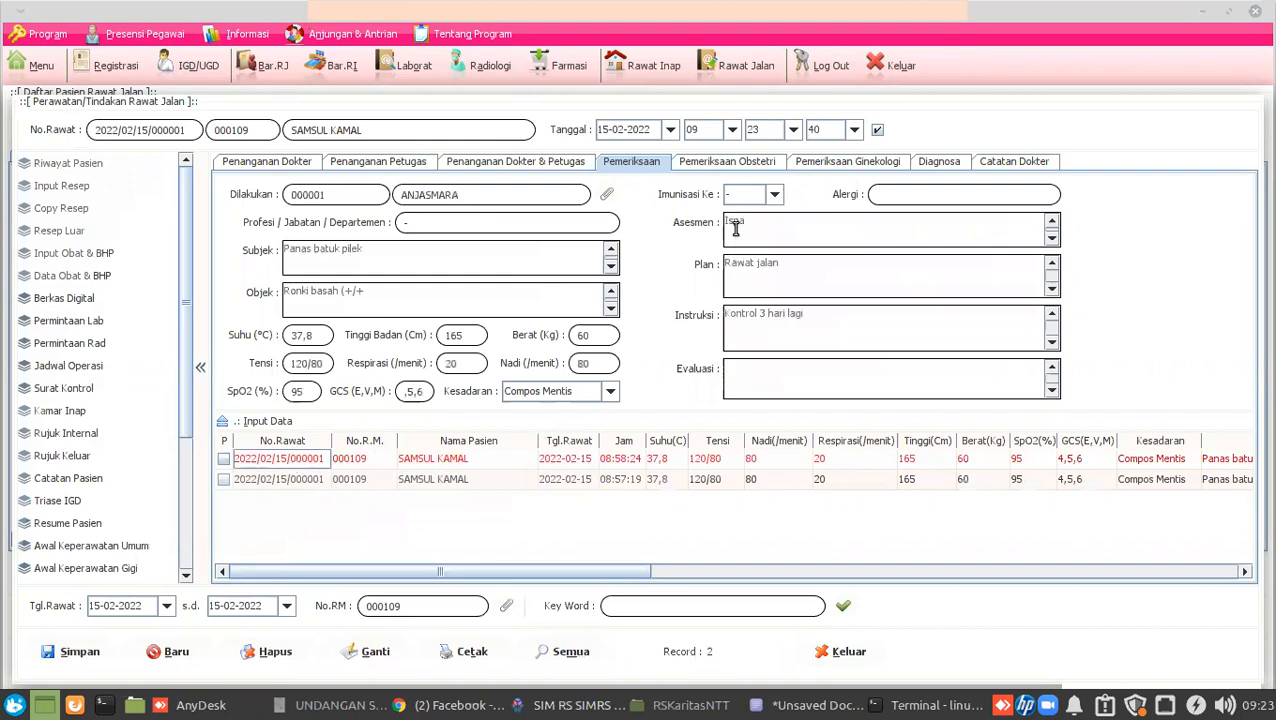
left_click_drag(761, 223, 682, 222)
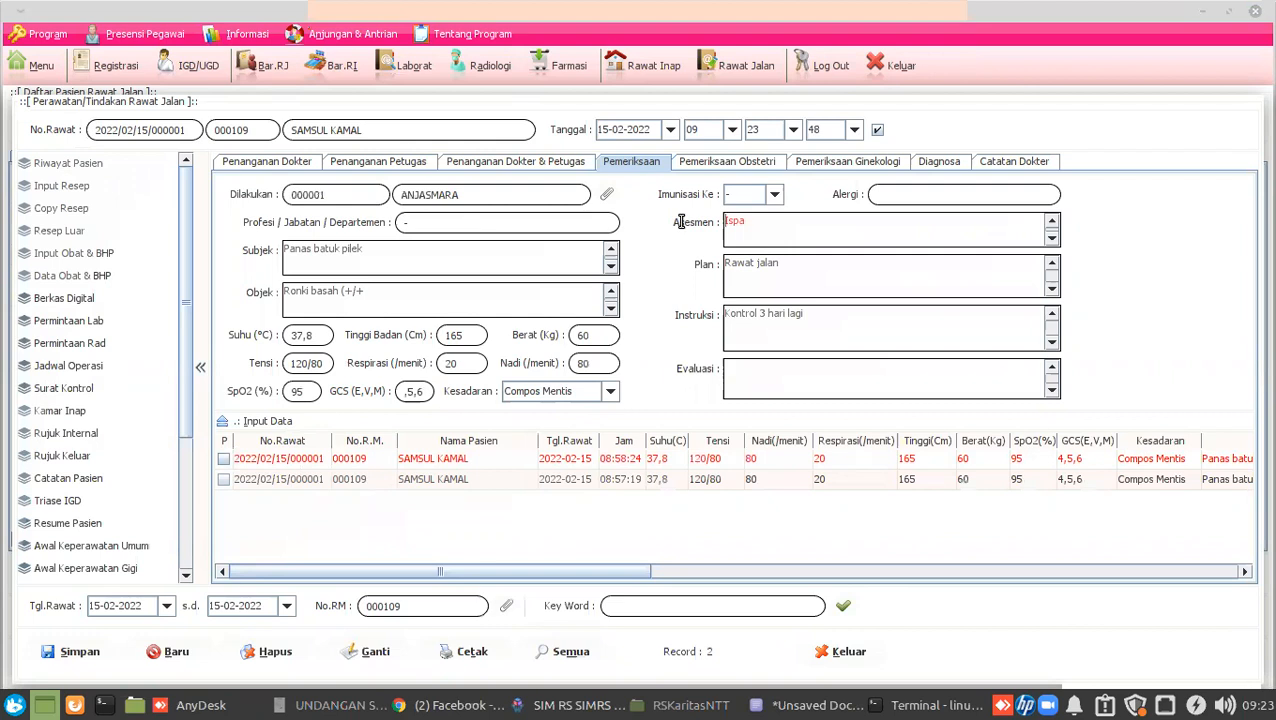
left_click(938, 166)
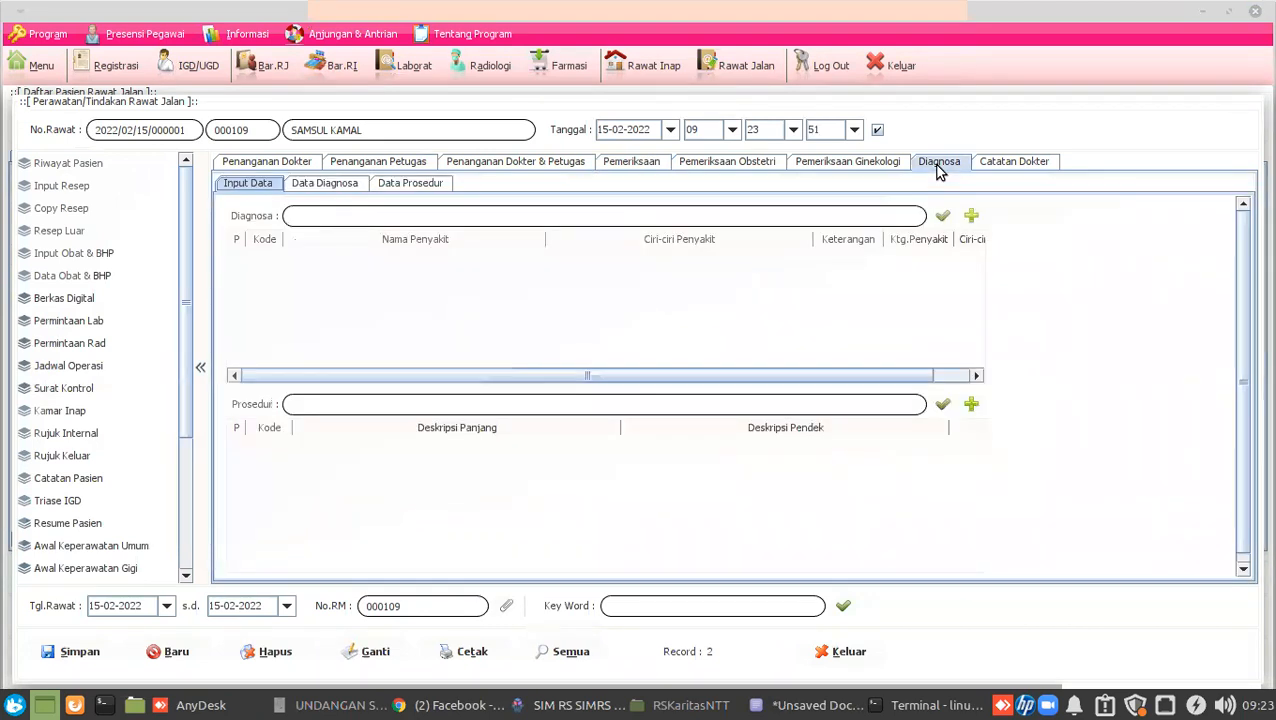
Search j06.9, save J06.9 Acute upper respiratory infection, unspecified, and check it in Data Diagnosa.
left_click(820, 215)
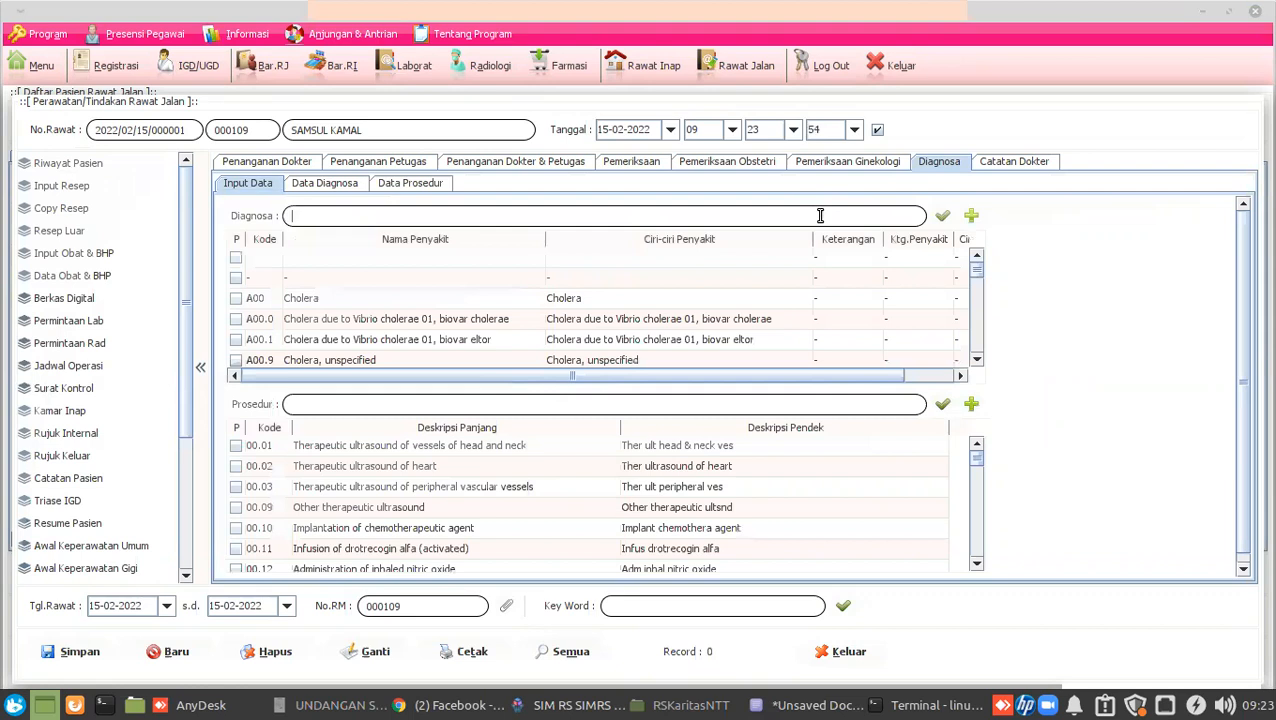
type("j06.9")
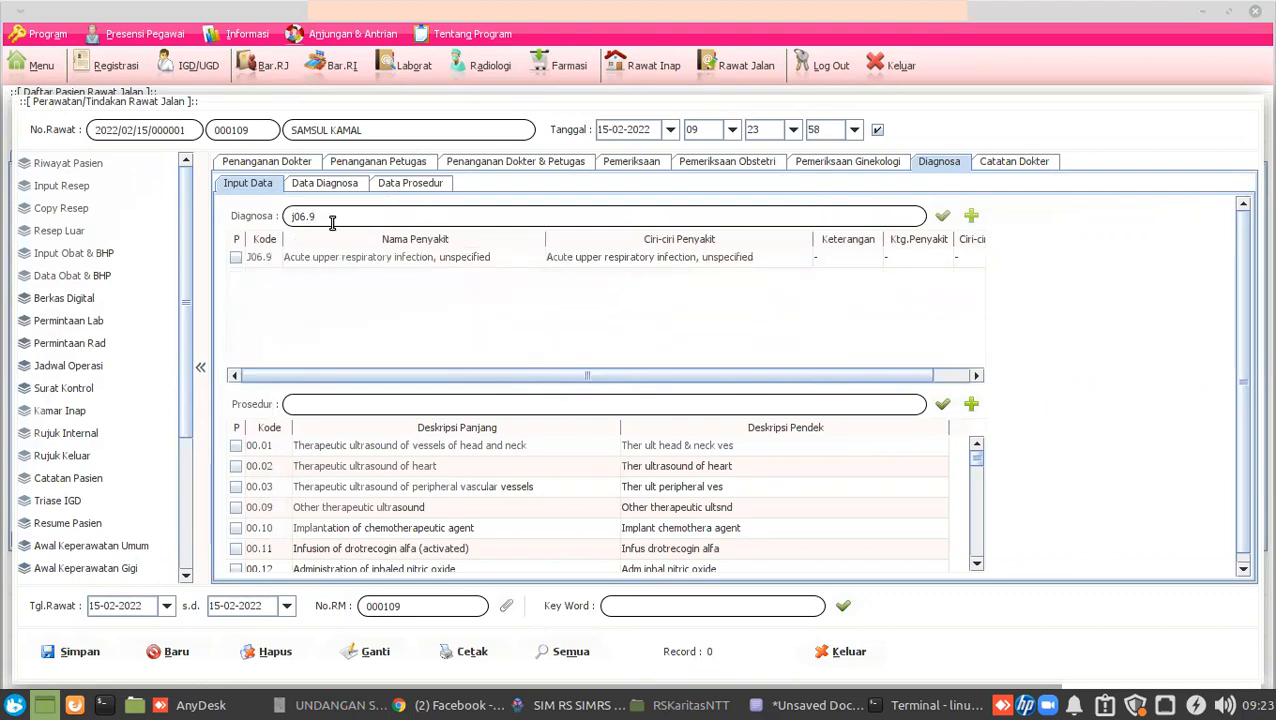
left_click_drag(332, 219, 203, 212)
left_click(236, 257)
left_click(79, 655)
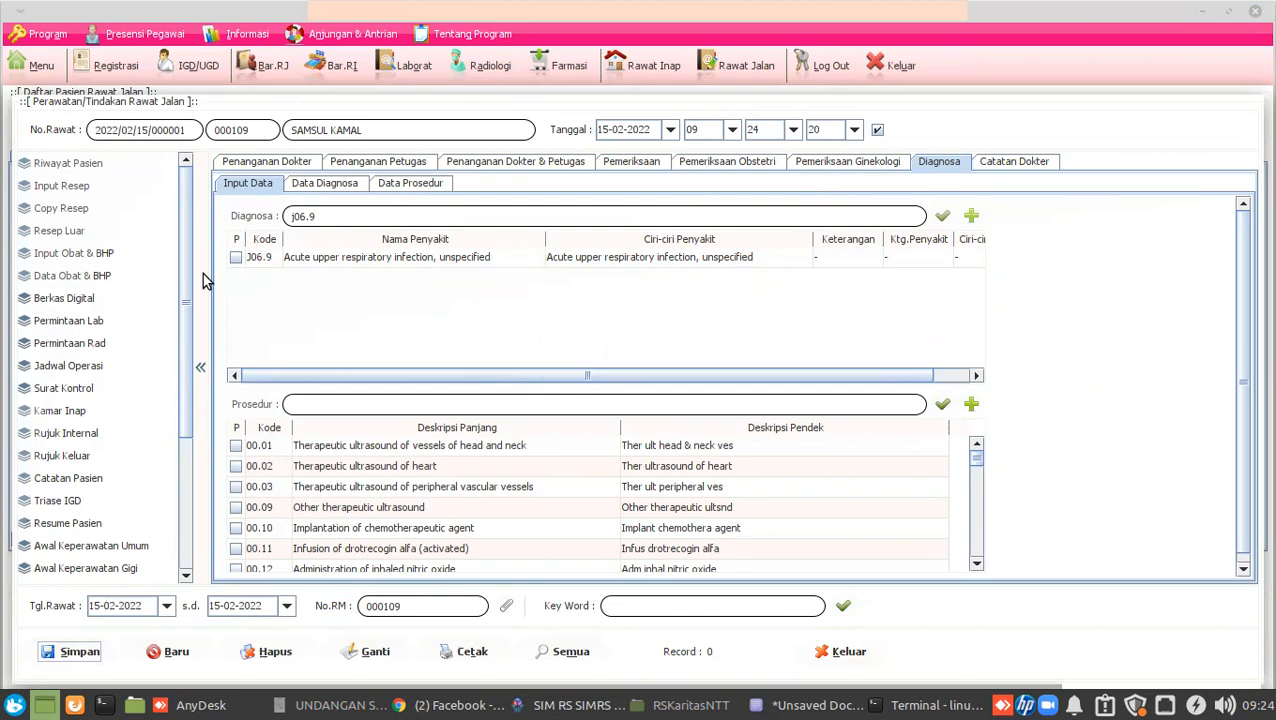
left_click(294, 188)
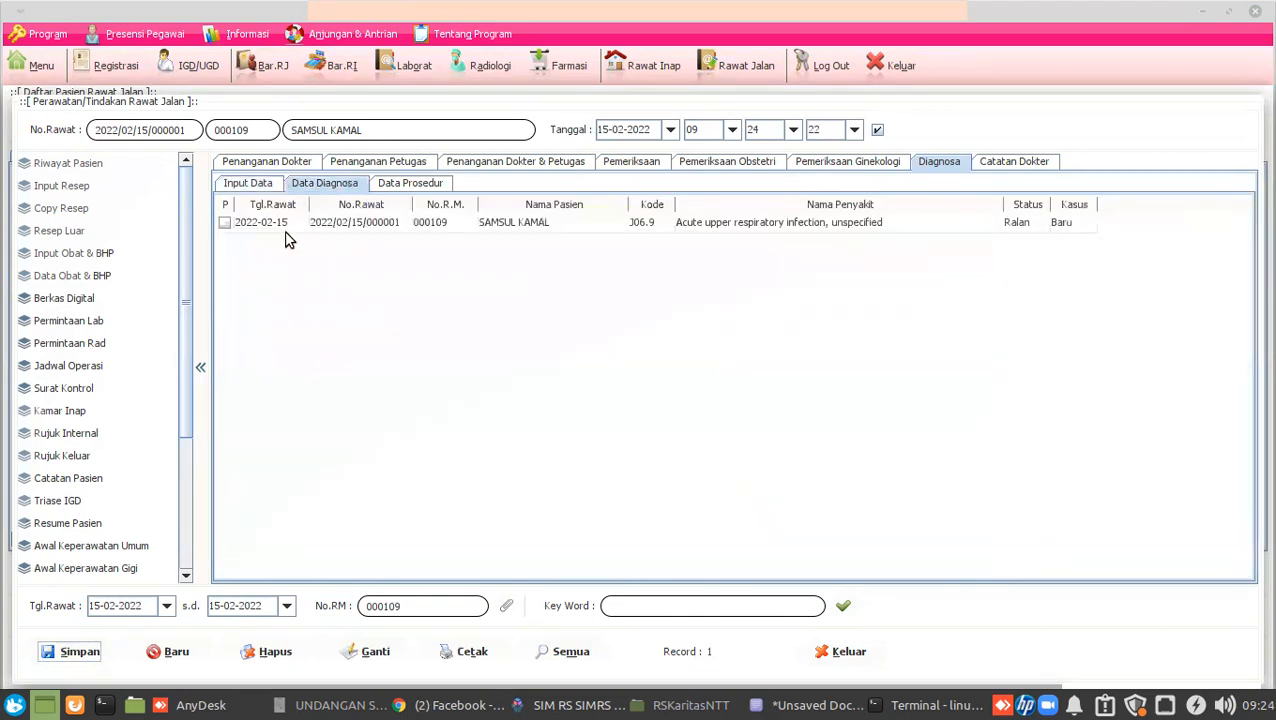
left_click(380, 222)
left_click(752, 224)
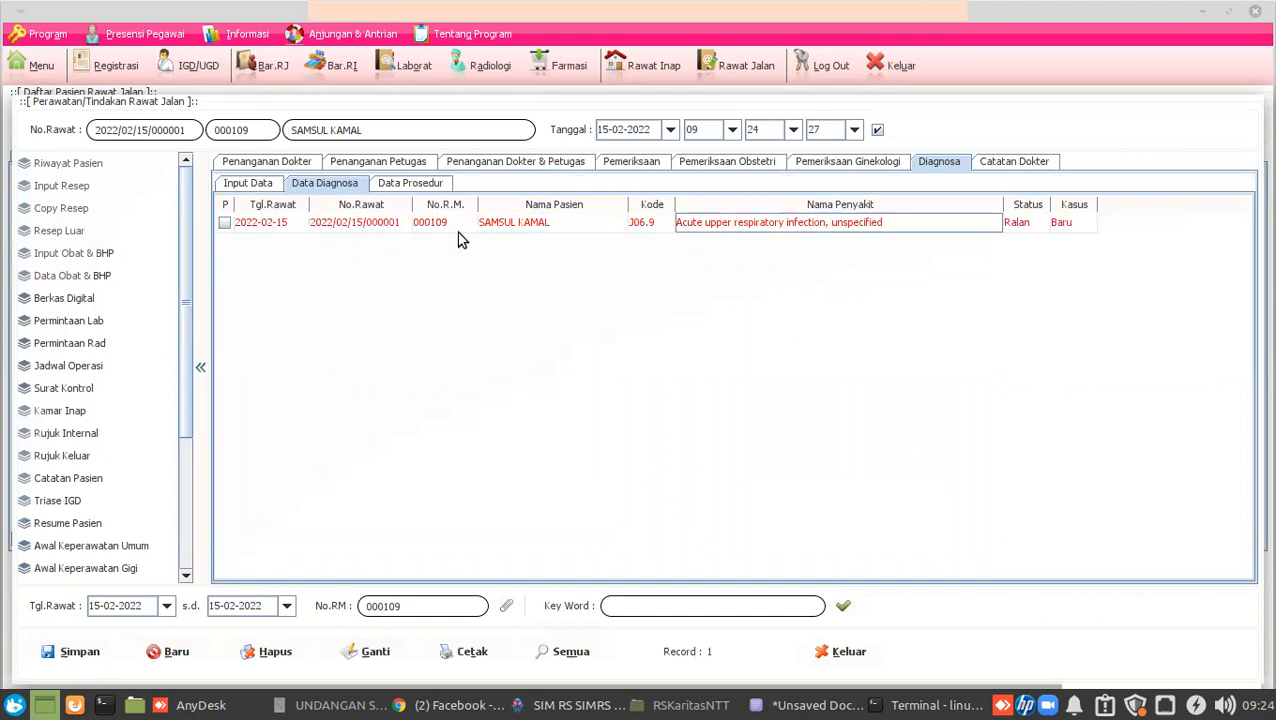
left_click(838, 659)
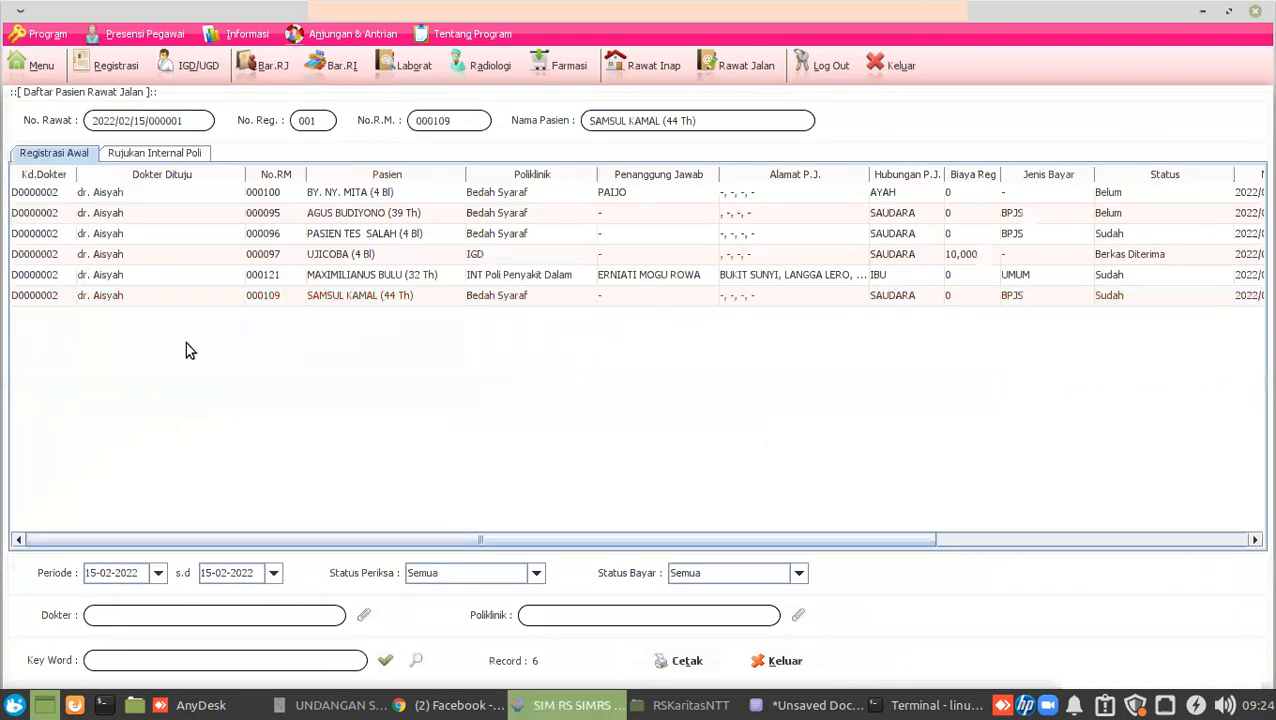
left_click(44, 302)
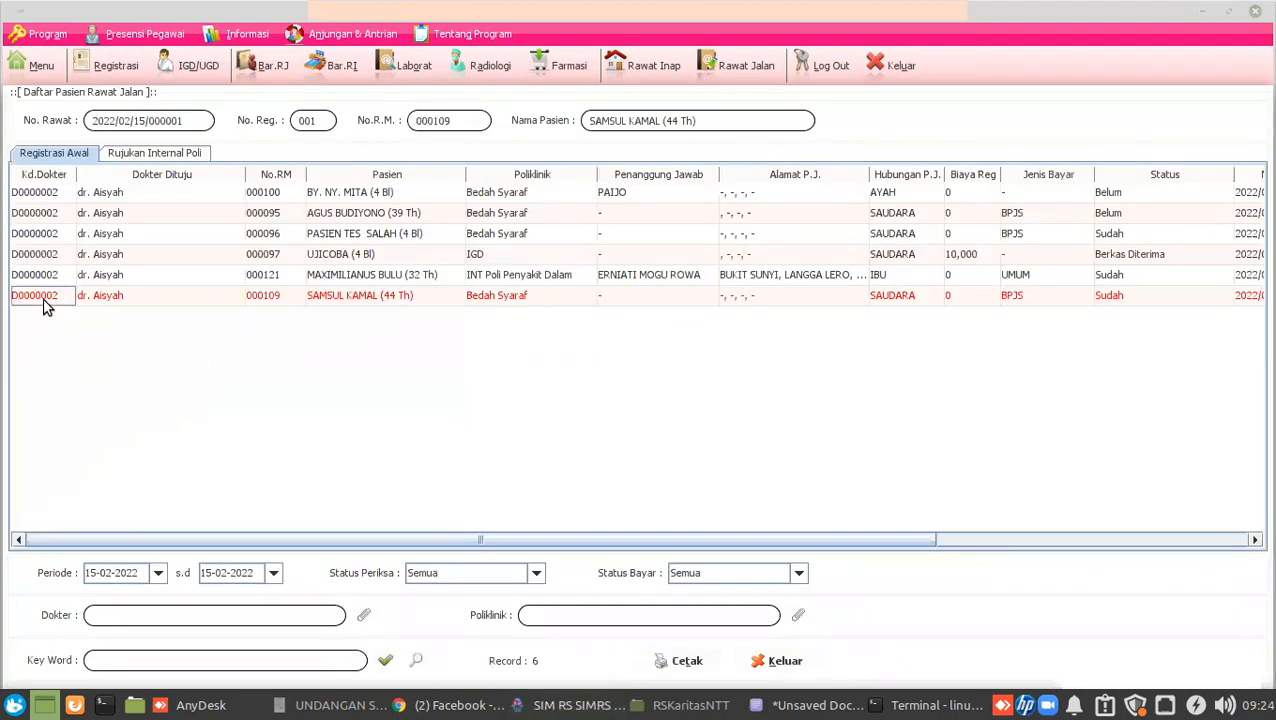
double_click(44, 302)
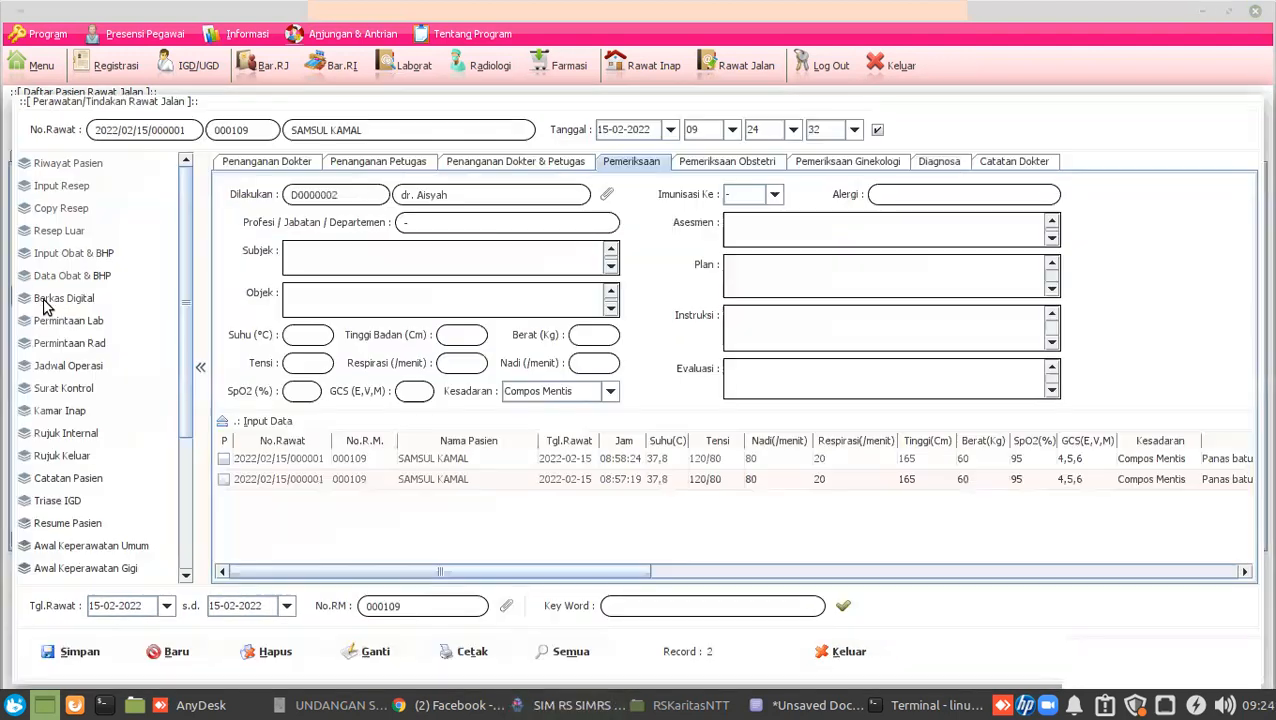
left_click(262, 161)
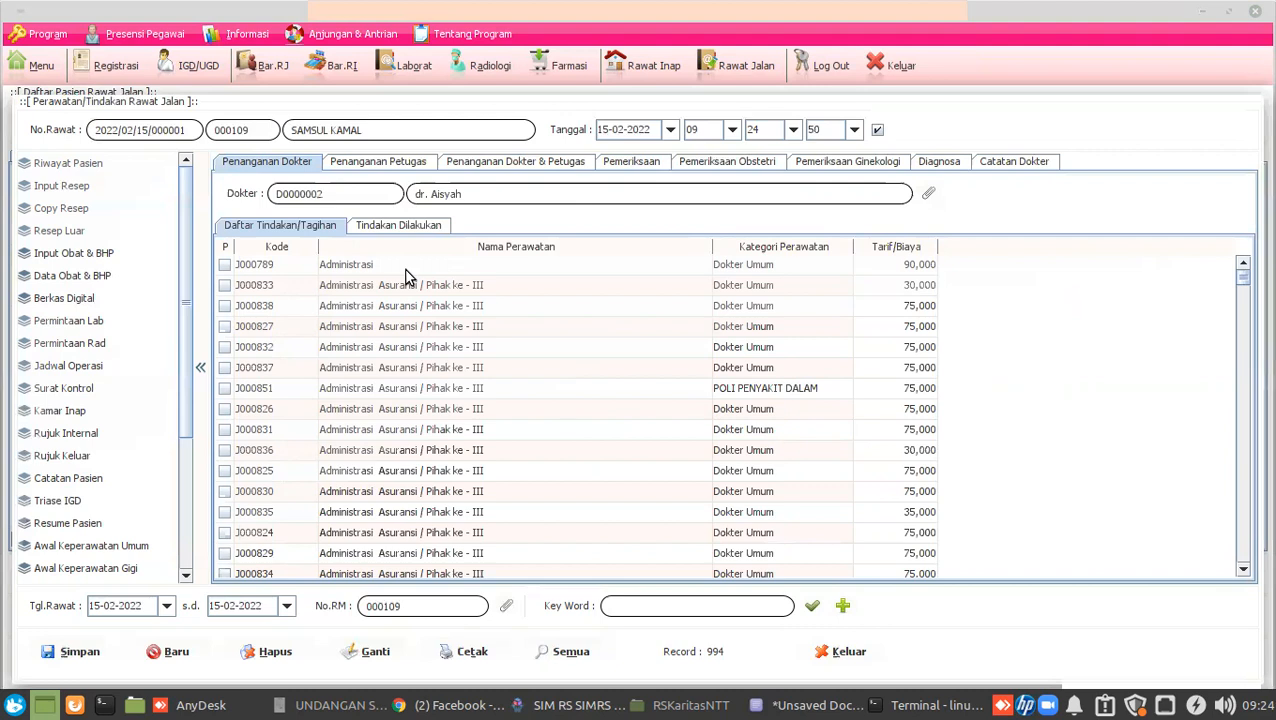
left_click(395, 162)
left_click(528, 163)
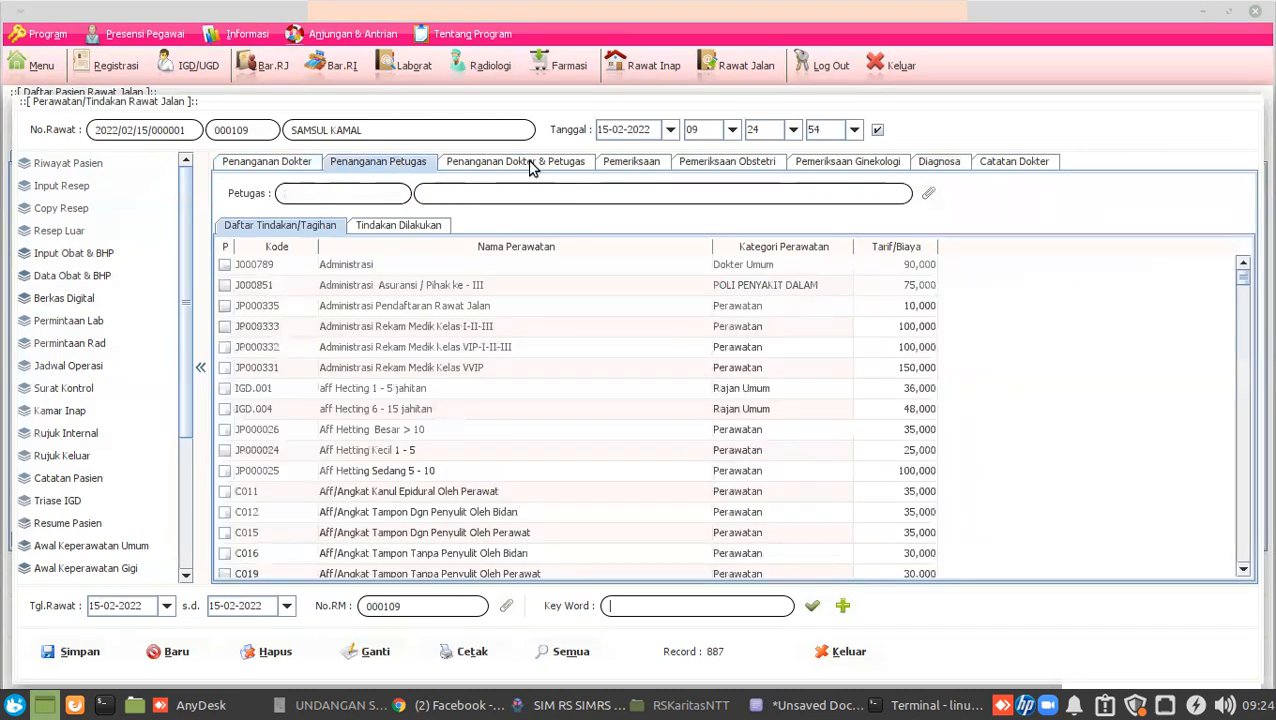
left_click(287, 164)
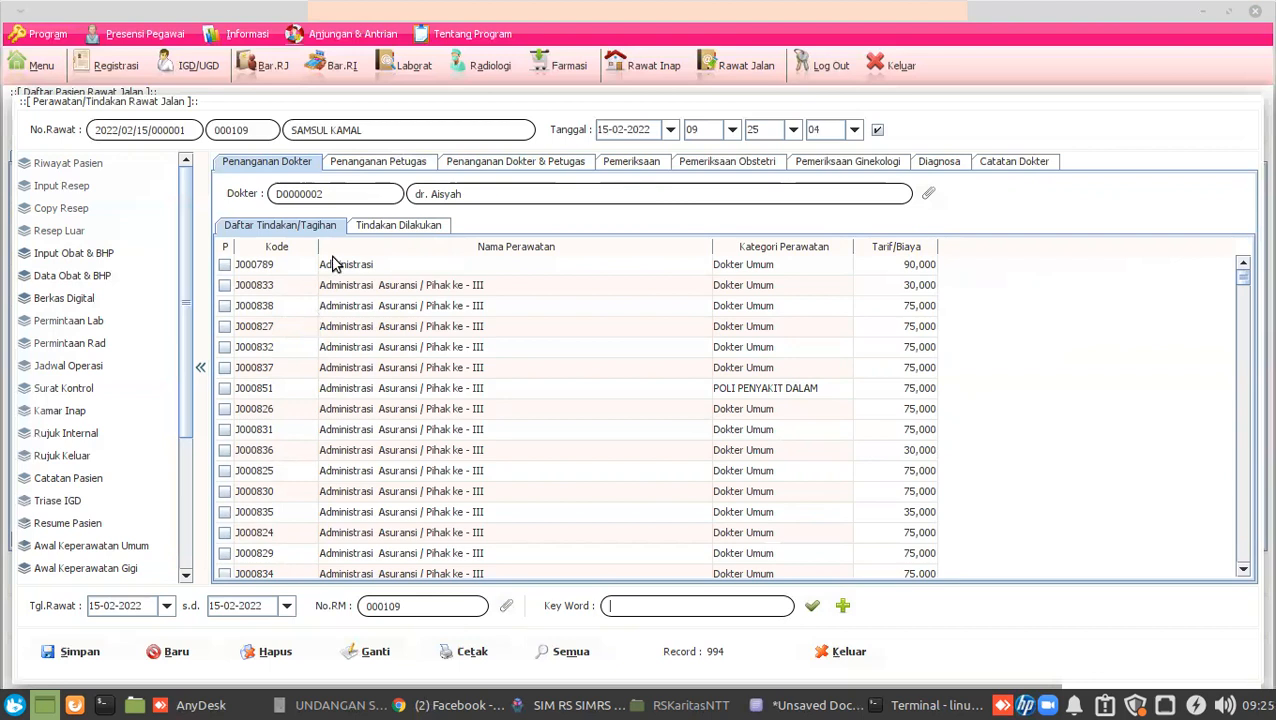
left_click(378, 166)
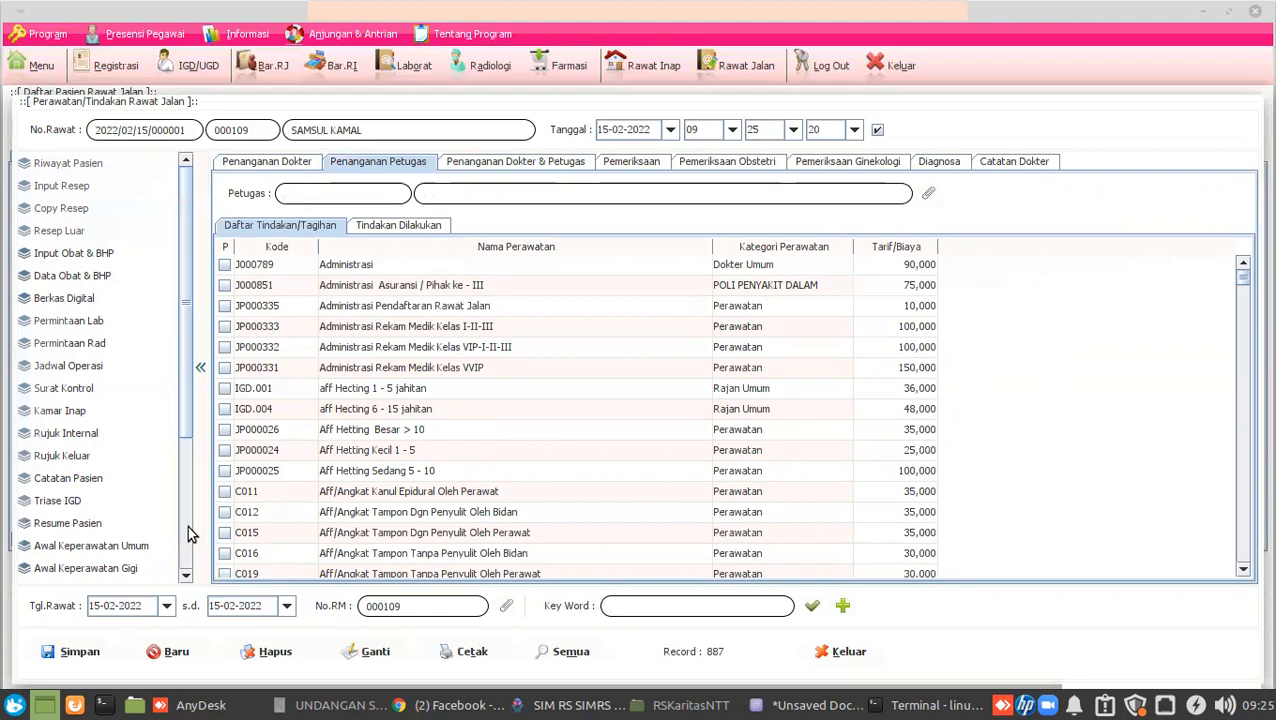
left_click(499, 171)
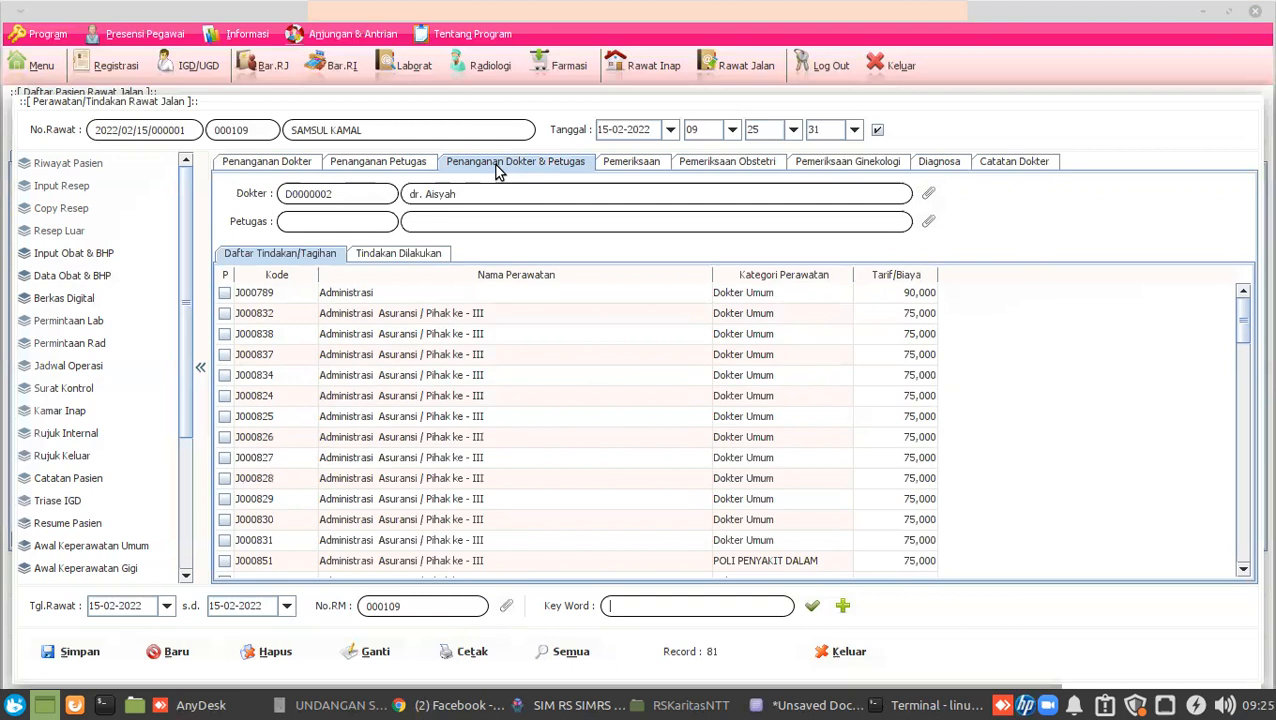
left_click(232, 166)
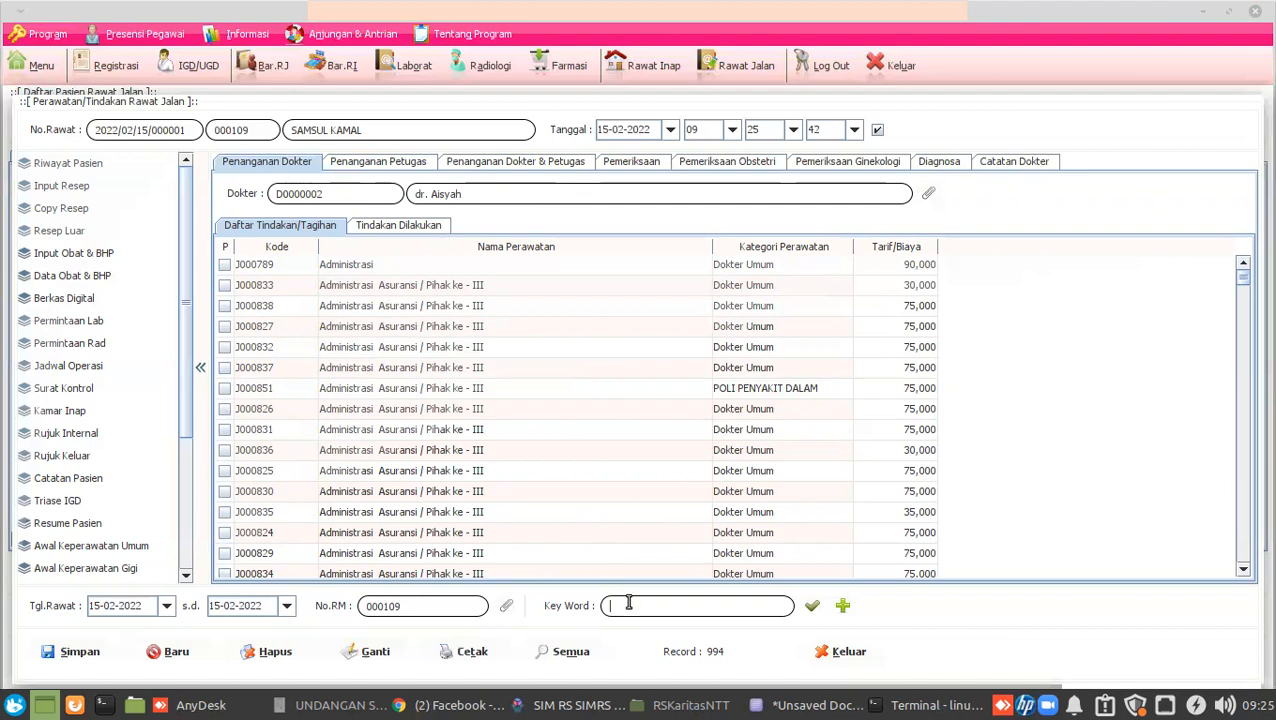
Search 'pemeriks', record RJ24567 Pemeriksaan Dokter Umum (35,000), and verify it under Tindakan Dilakukan.
type("pemerik")
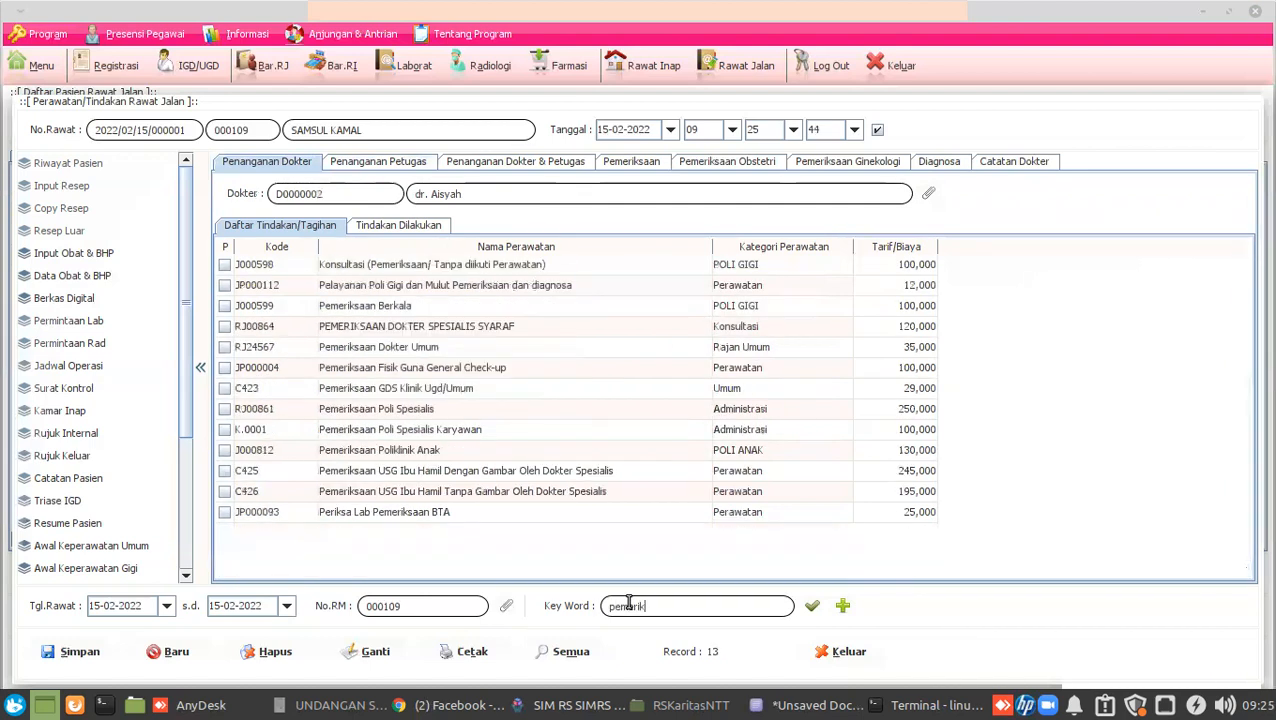
type("s")
left_click(494, 349)
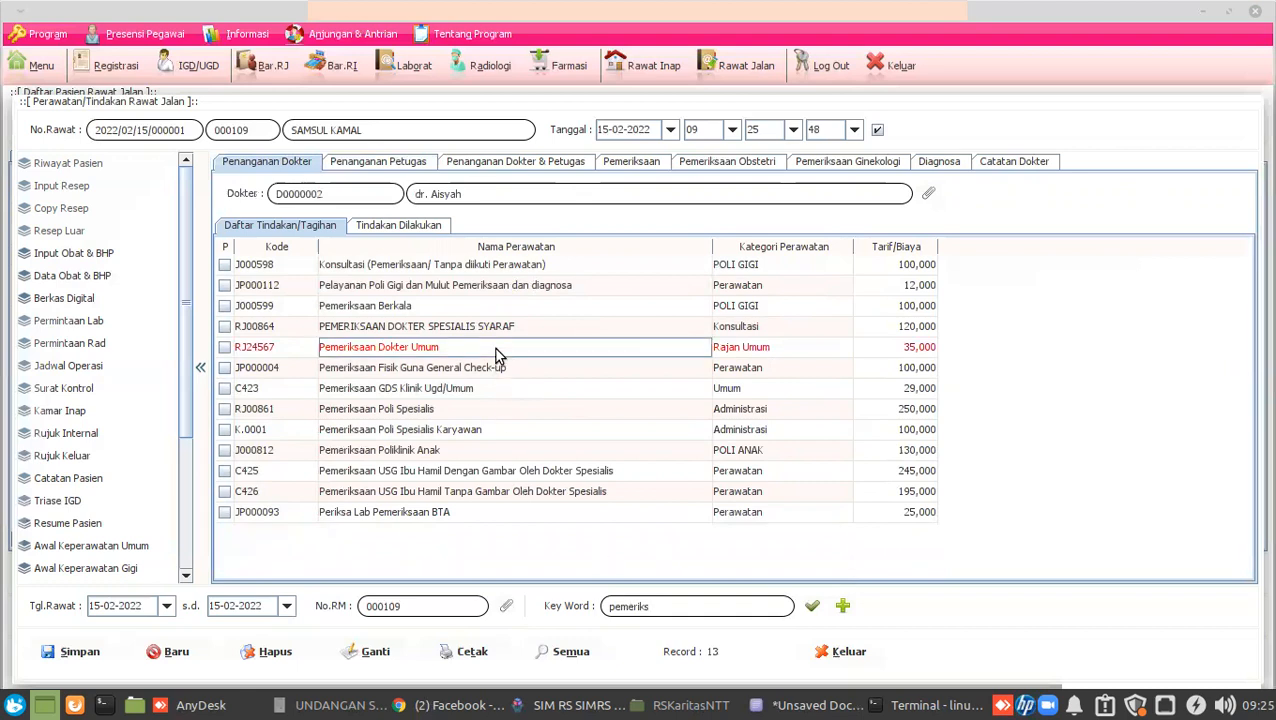
left_click(225, 347)
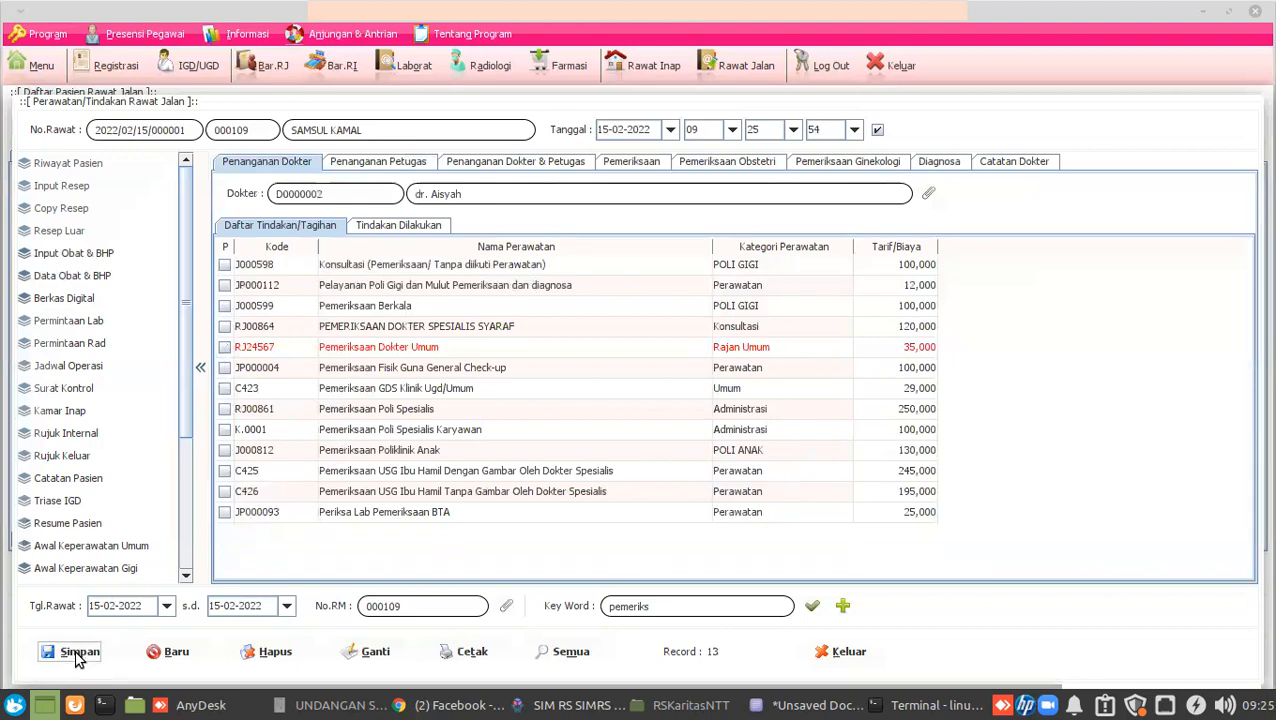
left_click(428, 229)
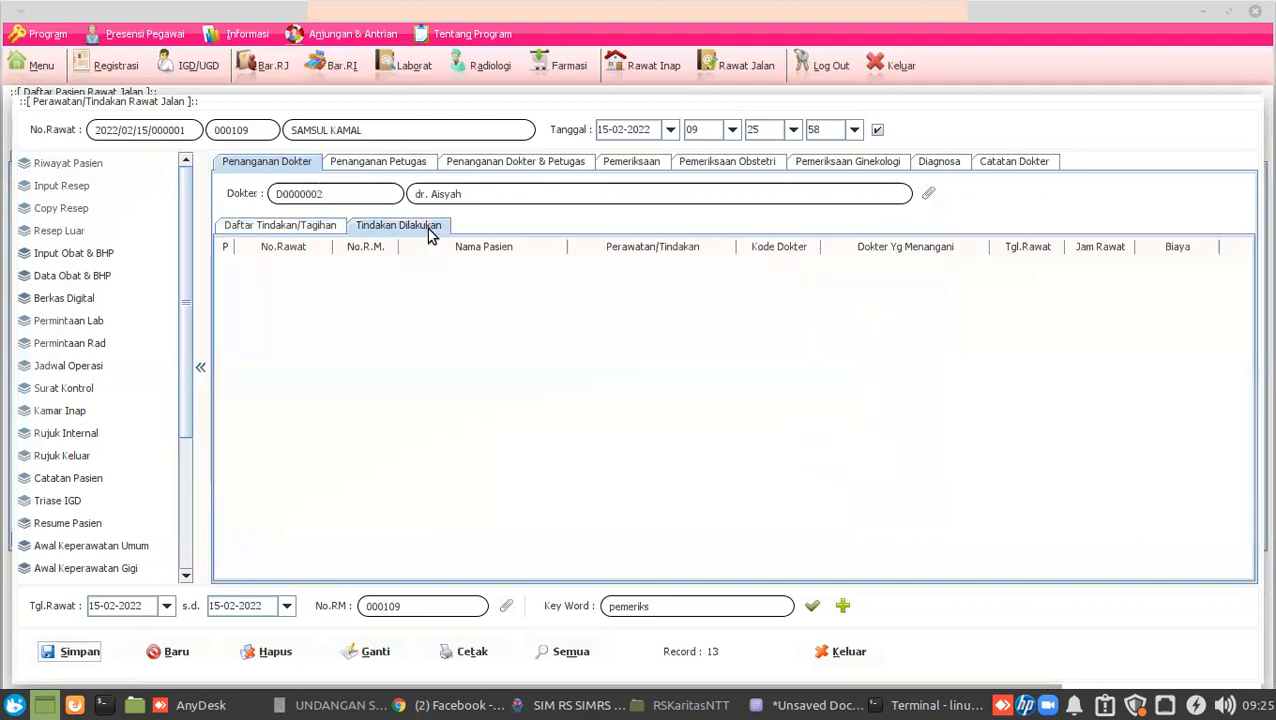
left_click(421, 265)
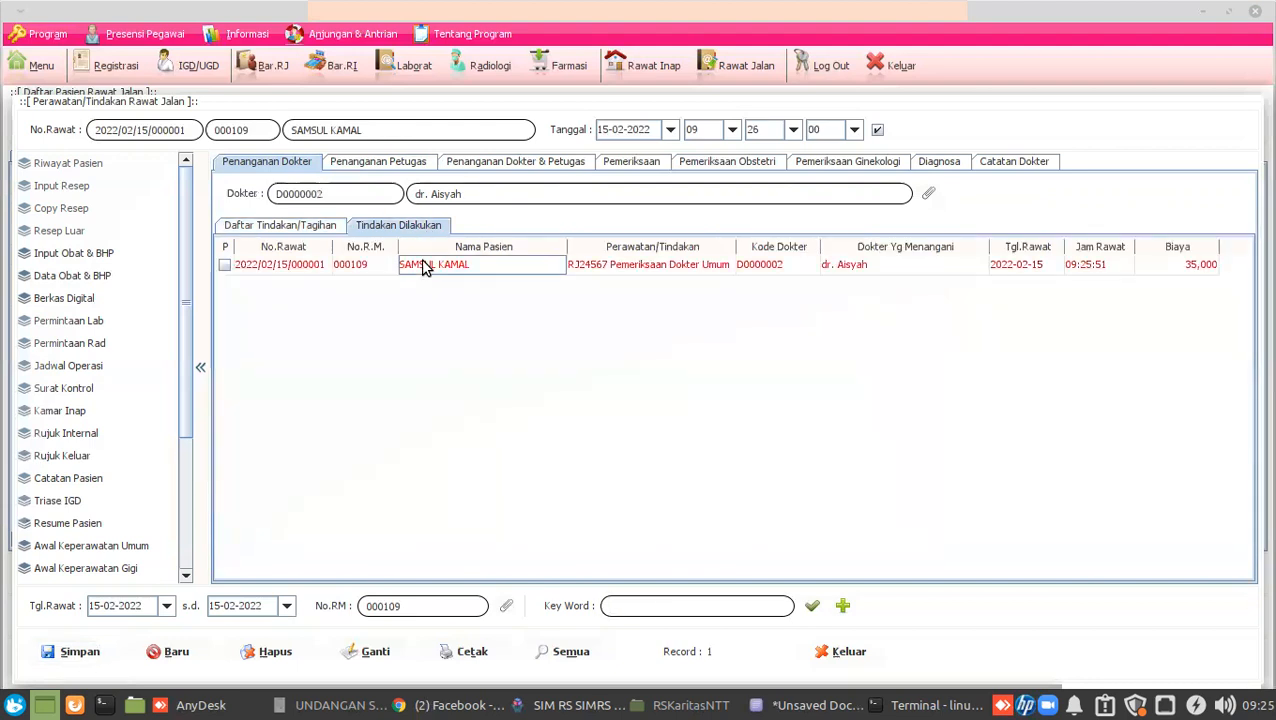
left_click(318, 264)
On Penanganan Petugas, assign the nursing staff member from the staff lookup list.
left_click(374, 165)
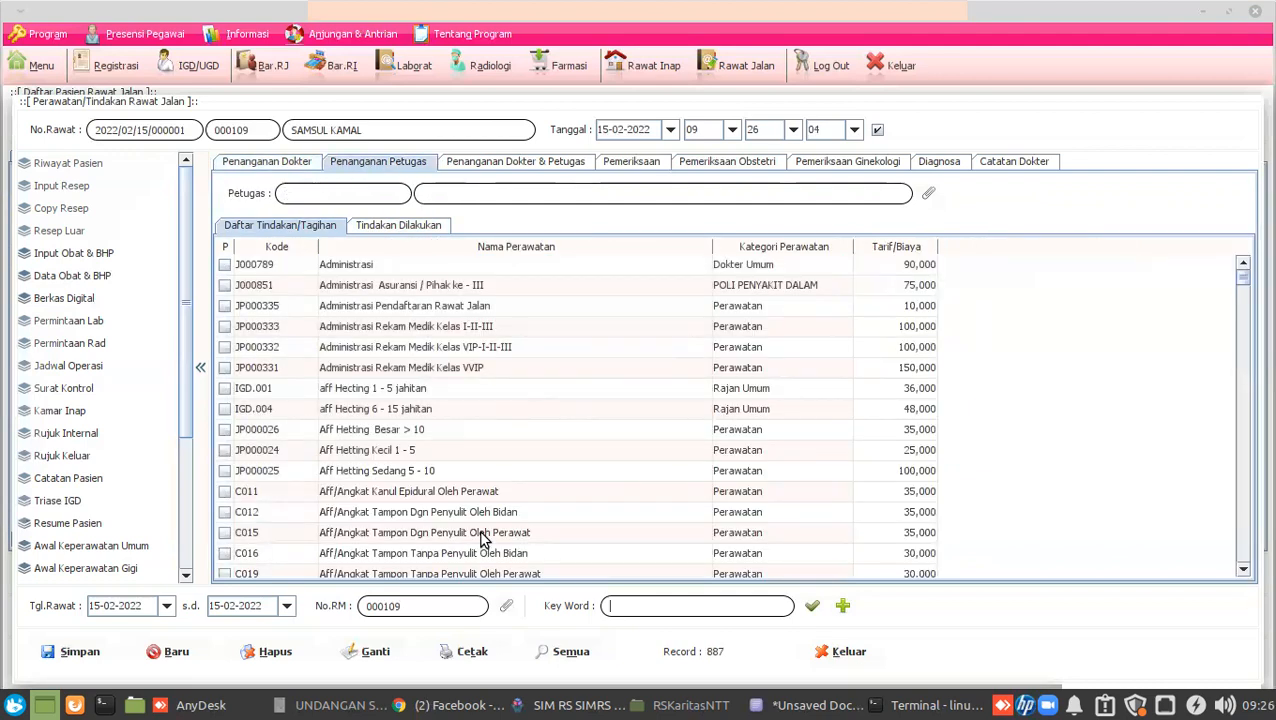
left_click(922, 195)
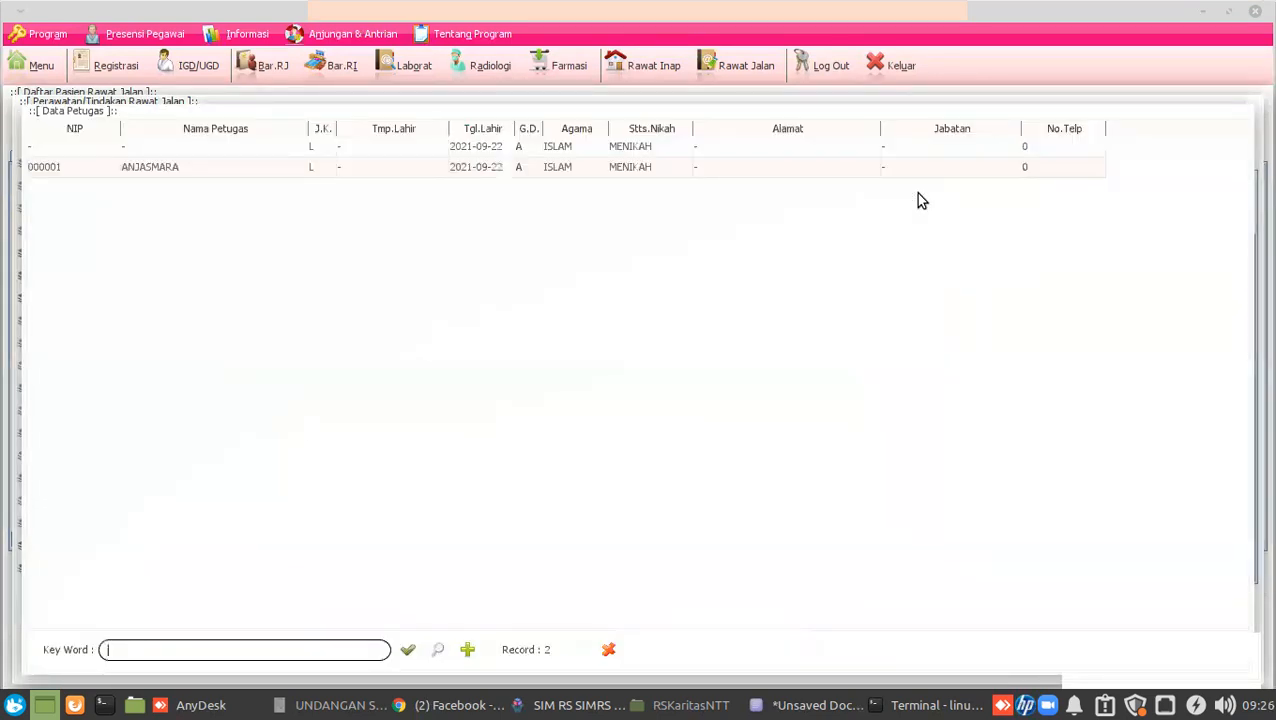
left_click(296, 168)
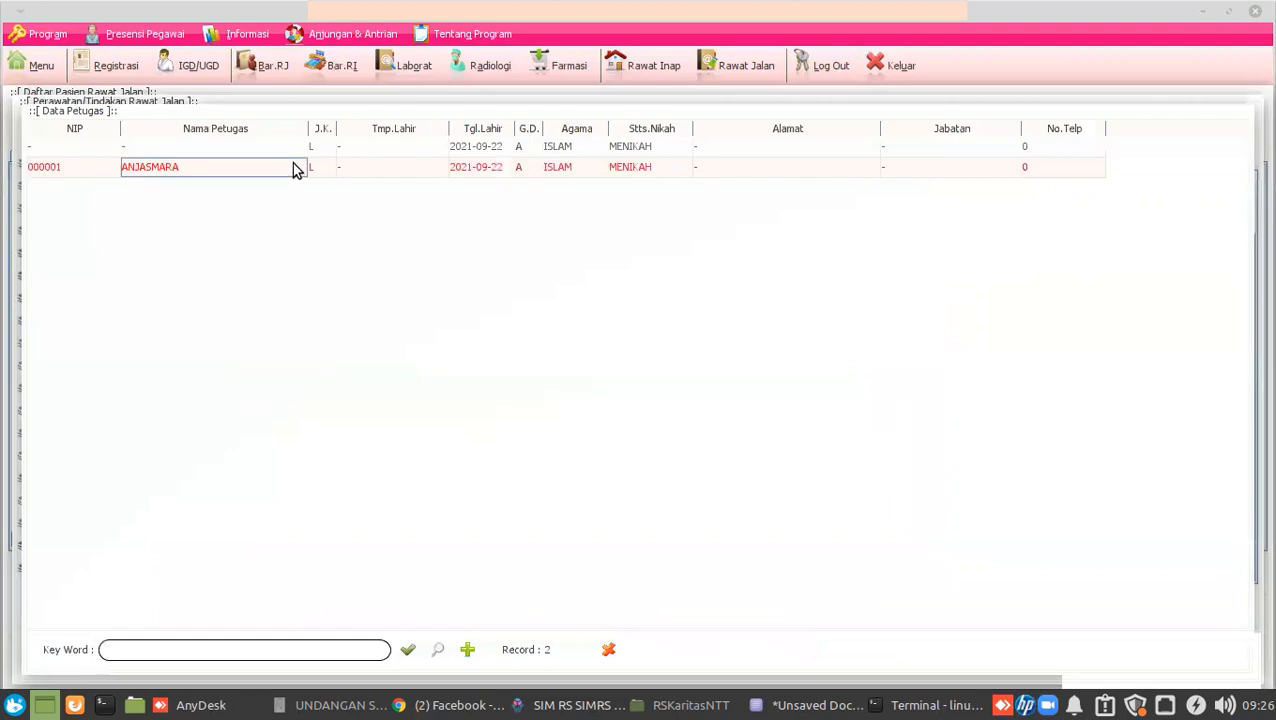
double_click(296, 168)
Search 'perban', save the C369 elastic bandage procedure (17,500), and verify it under Tindakan Dilakukan.
left_click(655, 605)
type("ganti")
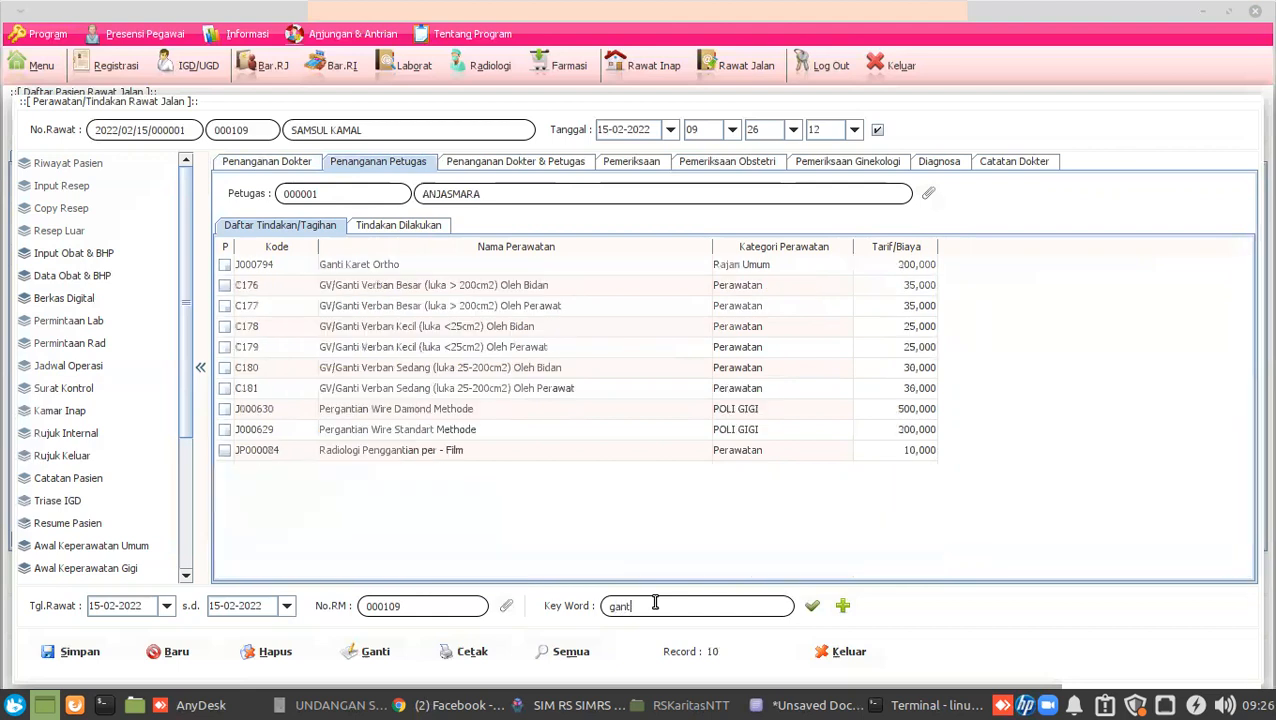
type(" ba")
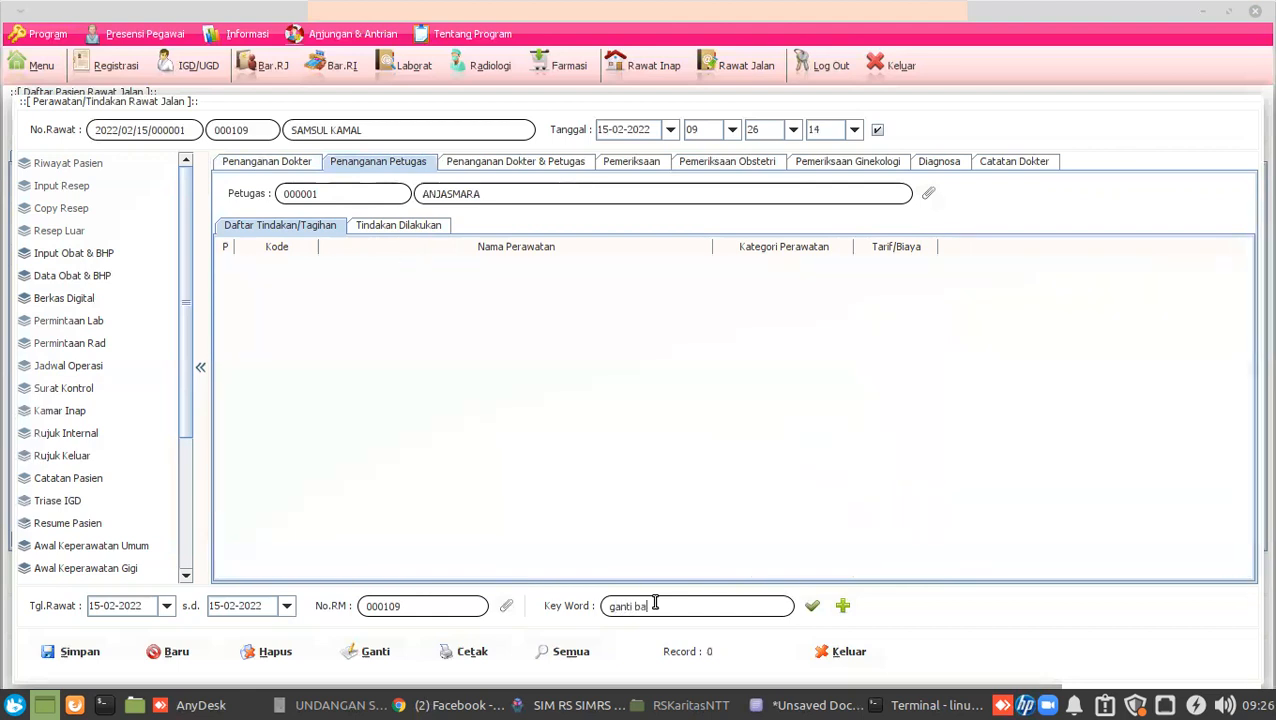
key("BackSpace")
key("BackSpace")
key("BackSpace")
key("BackSpace")
key("BackSpace")
key("BackSpace")
key("BackSpace")
key("BackSpace")
type("[pe")
key("BackSpace")
key("BackSpace")
key("BackSpace")
type("perban")
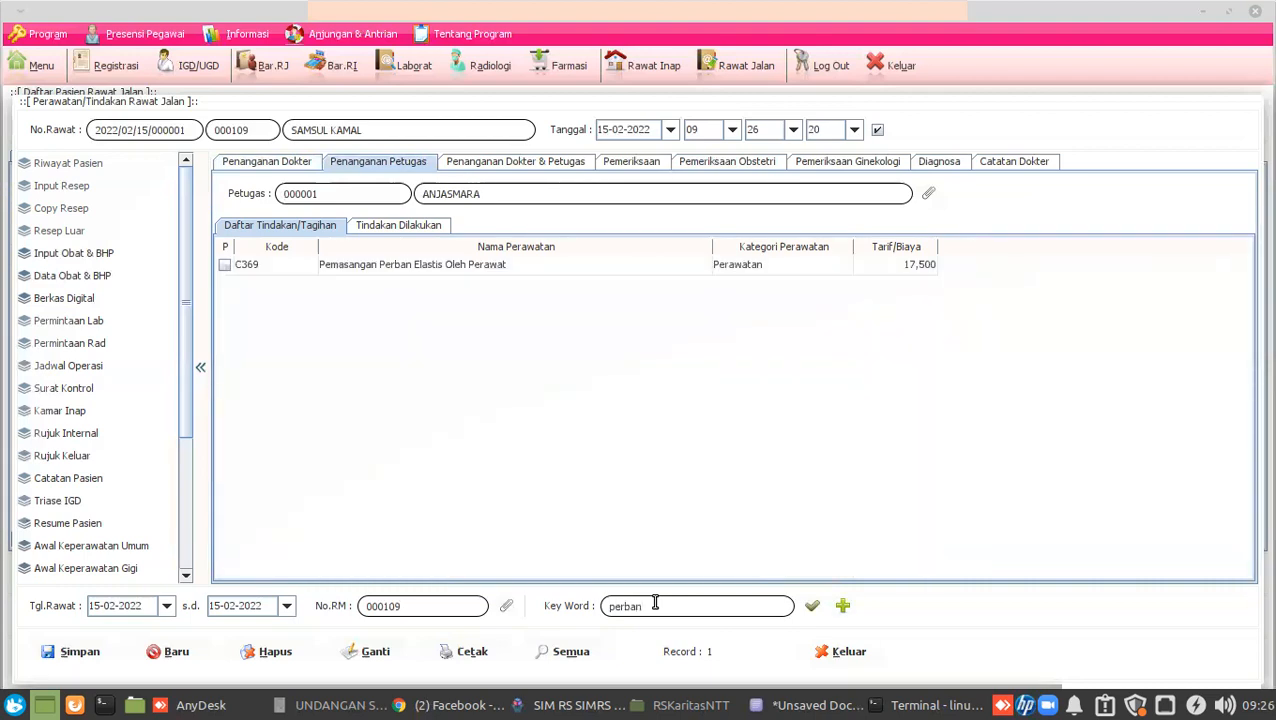
left_click(225, 266)
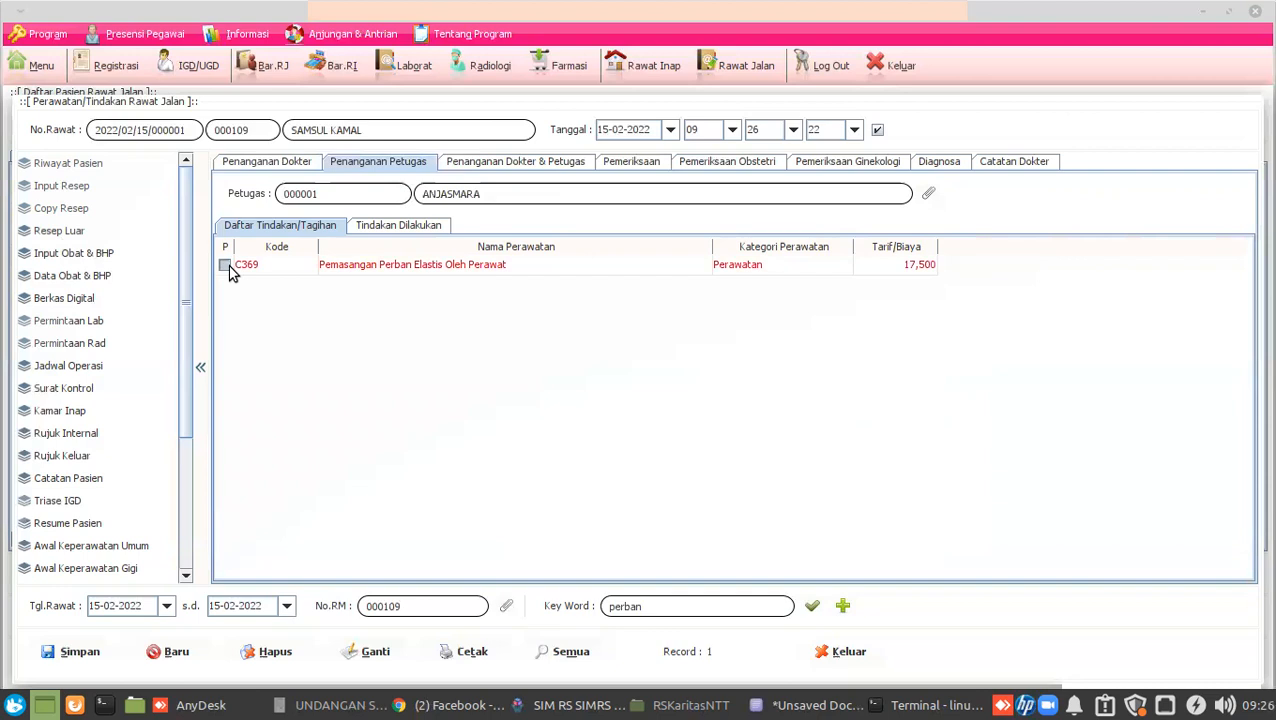
left_click(92, 645)
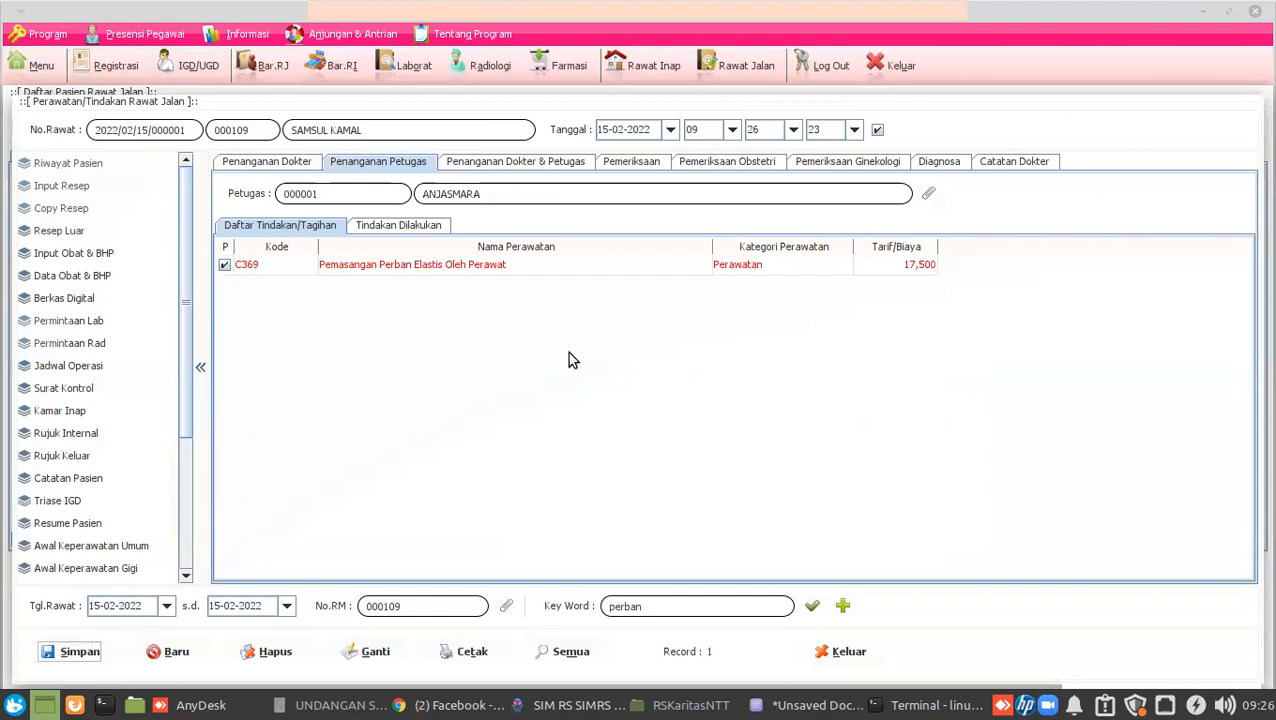
left_click(435, 228)
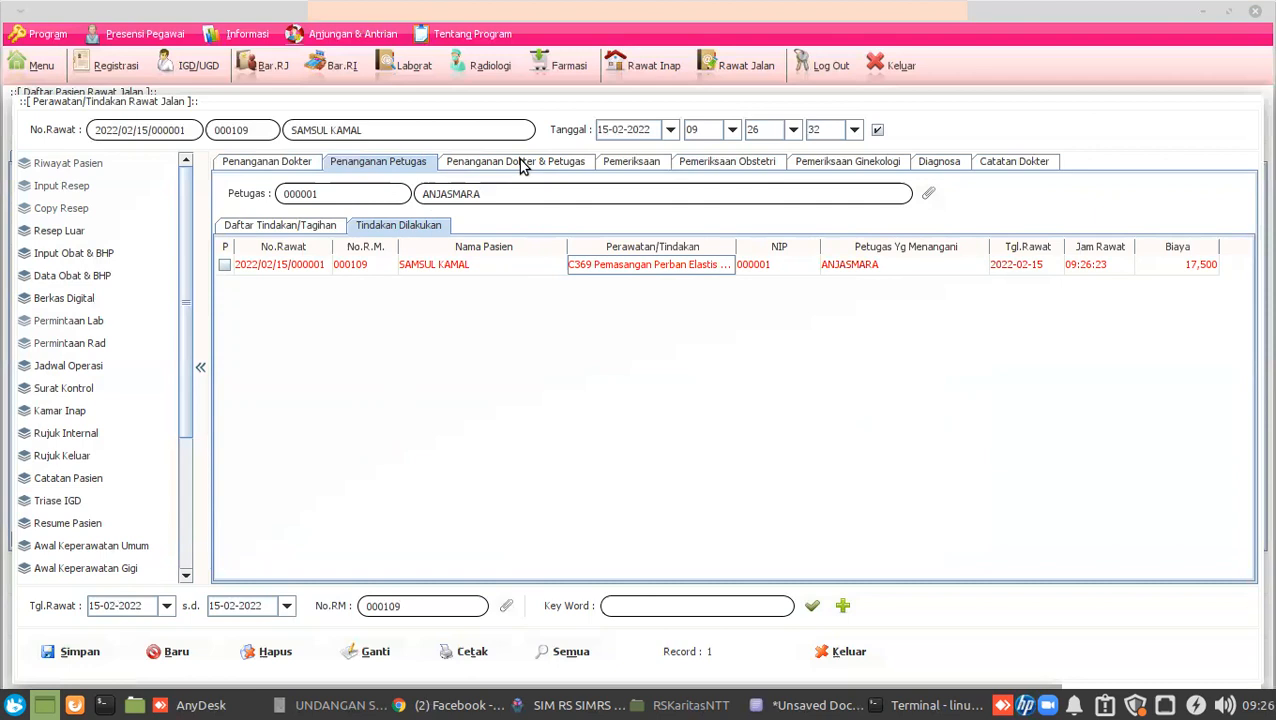
left_click(521, 162)
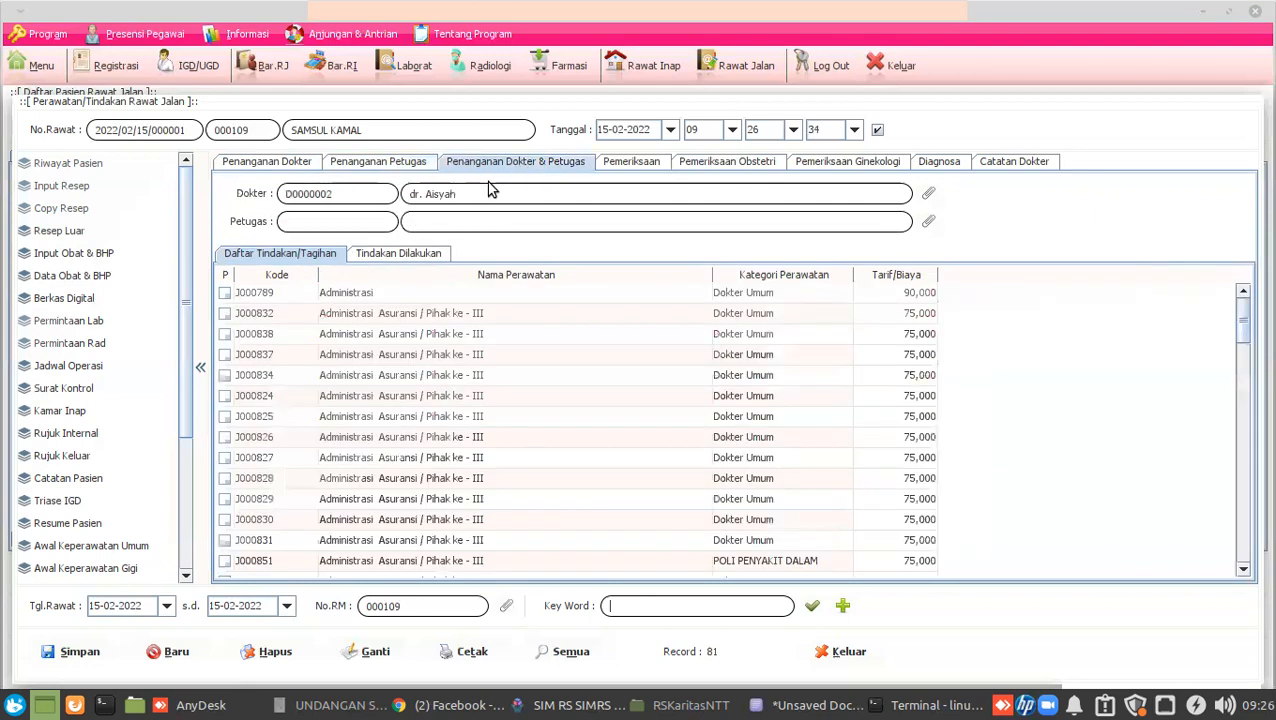
Assign the staff member alongside the doctor and search the treatment list for 'bedah minis'.
left_click(925, 221)
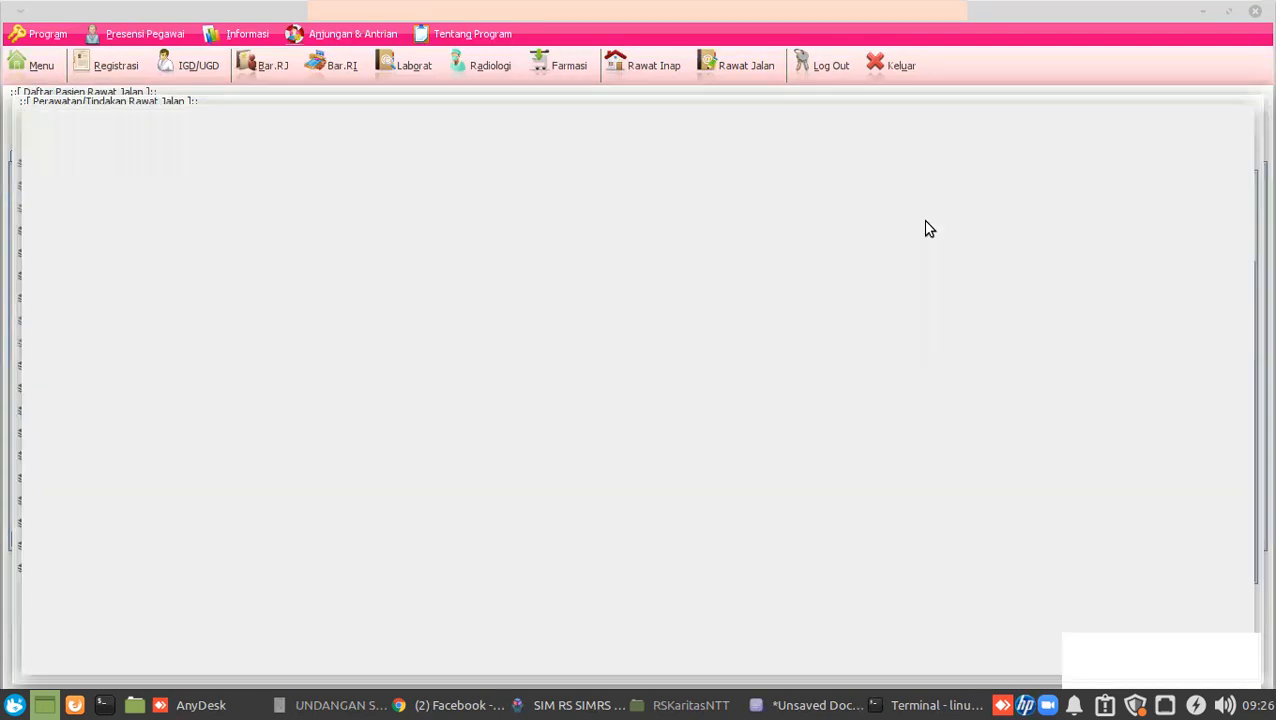
double_click(253, 168)
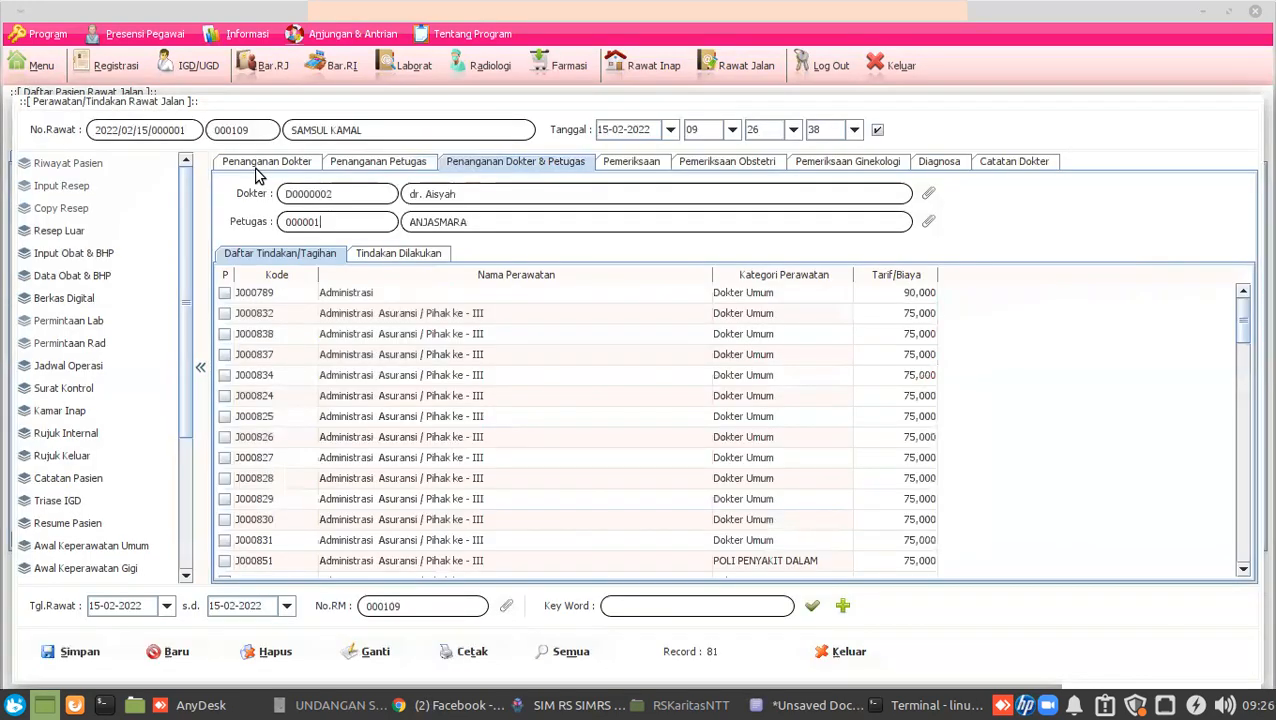
type("bedah")
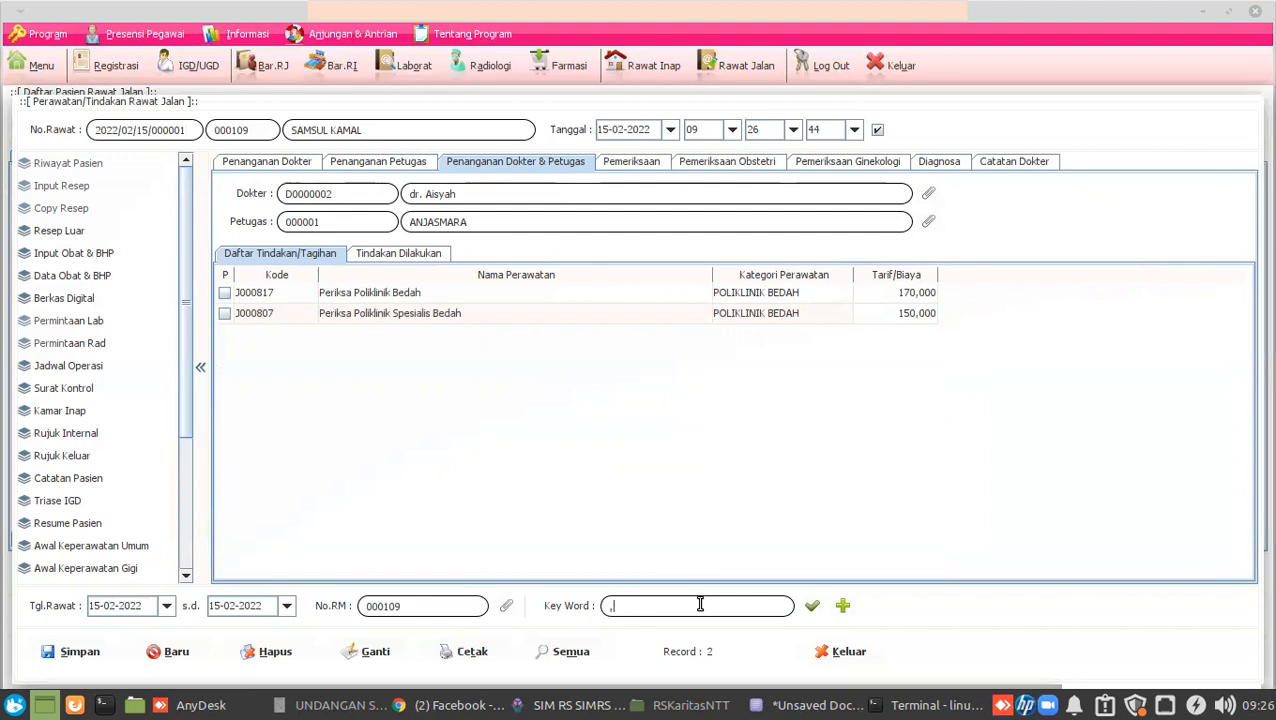
type("minis")
key("BackSpace")
key("BackSpace")
key("BackSpace")
key("BackSpace")
key("BackSpace")
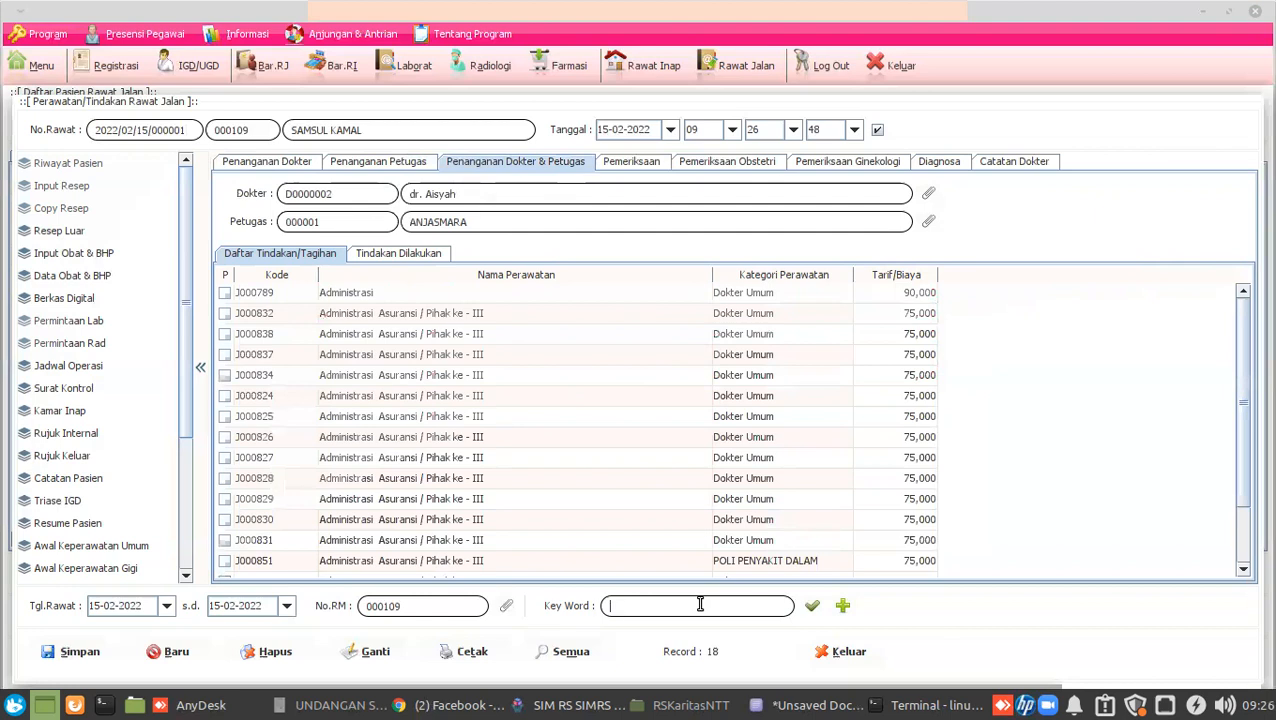
scroll(758, 461, "down", 2)
left_click(577, 449)
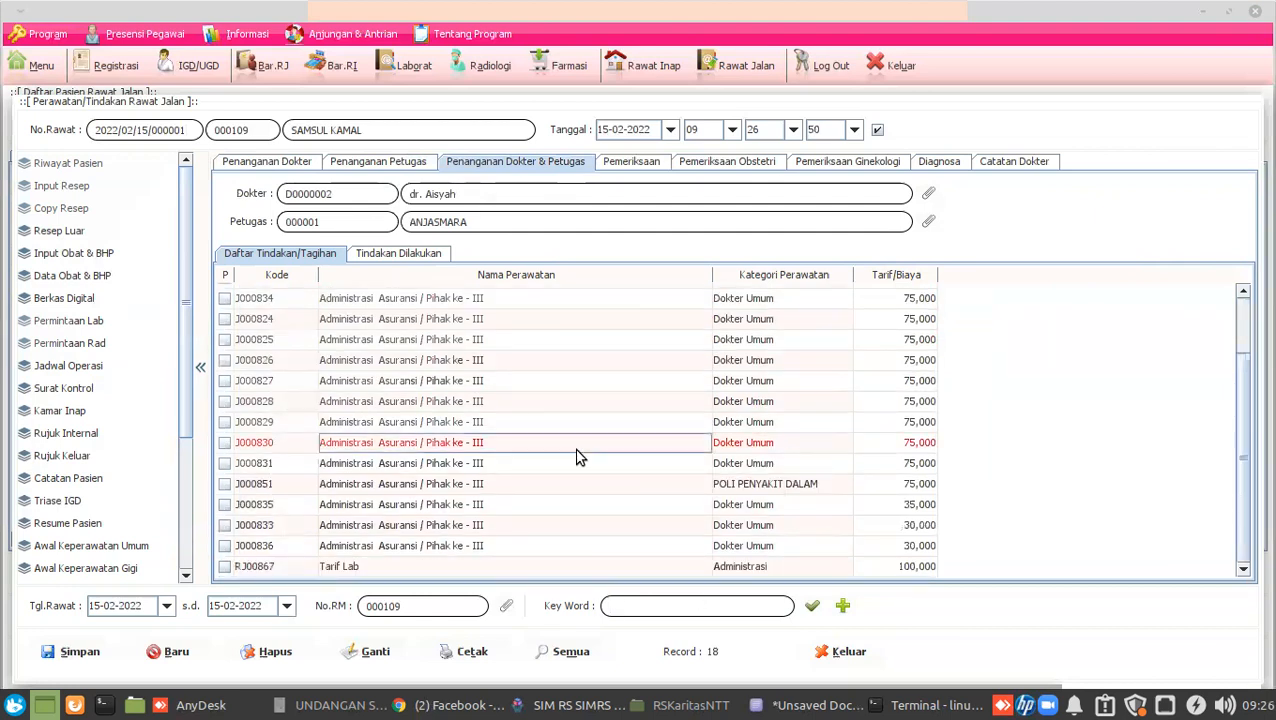
scroll(577, 457, "up", 2)
Reload the full tariff list, tick C319 Pasang infus and save it.
left_click(816, 607)
scroll(544, 444, "down", 15)
scroll(548, 444, "up", 3)
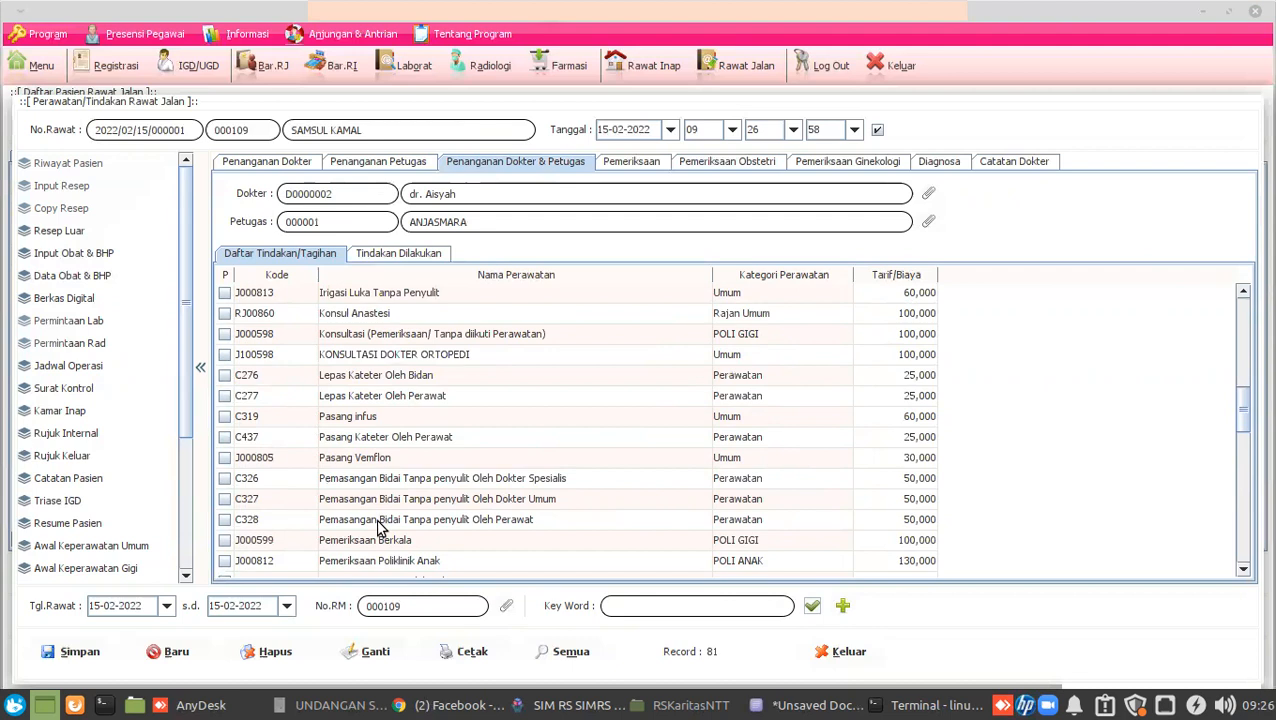
left_click(396, 441)
left_click(224, 417)
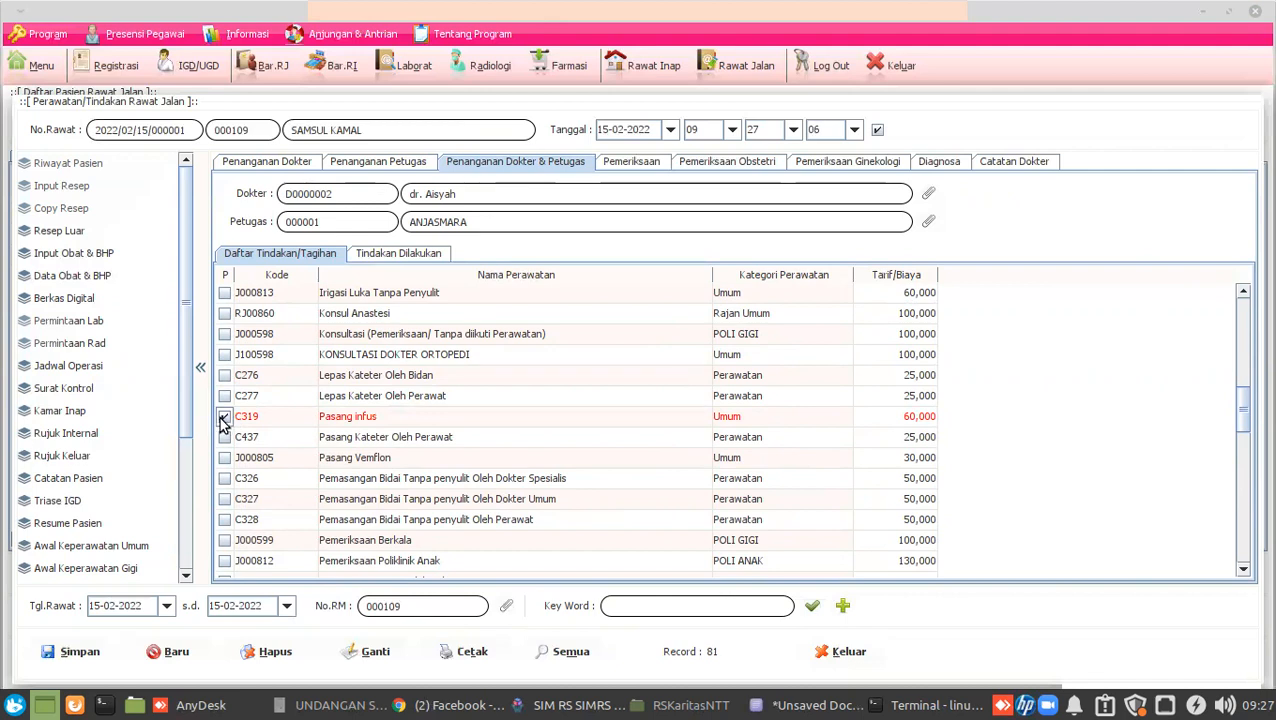
left_click(78, 655)
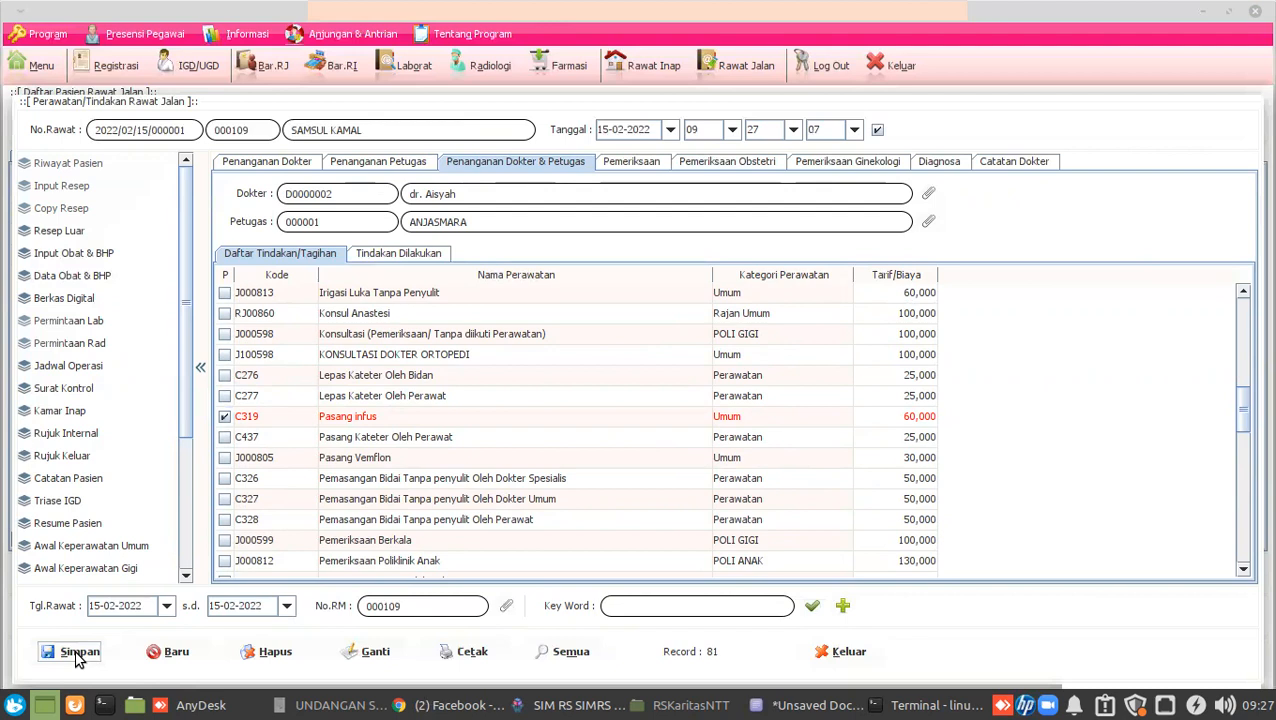
Review the recorded procedures, close the treatment window and switch to the remote session.
left_click(399, 256)
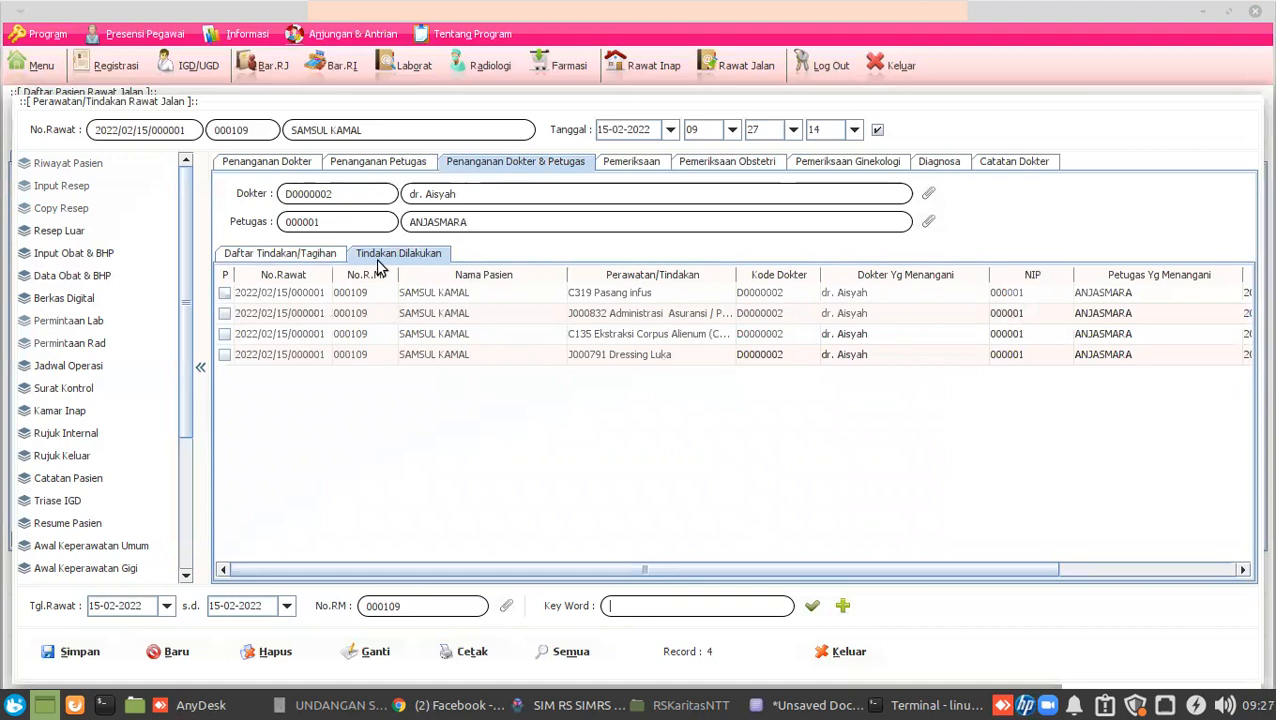
left_click(322, 253)
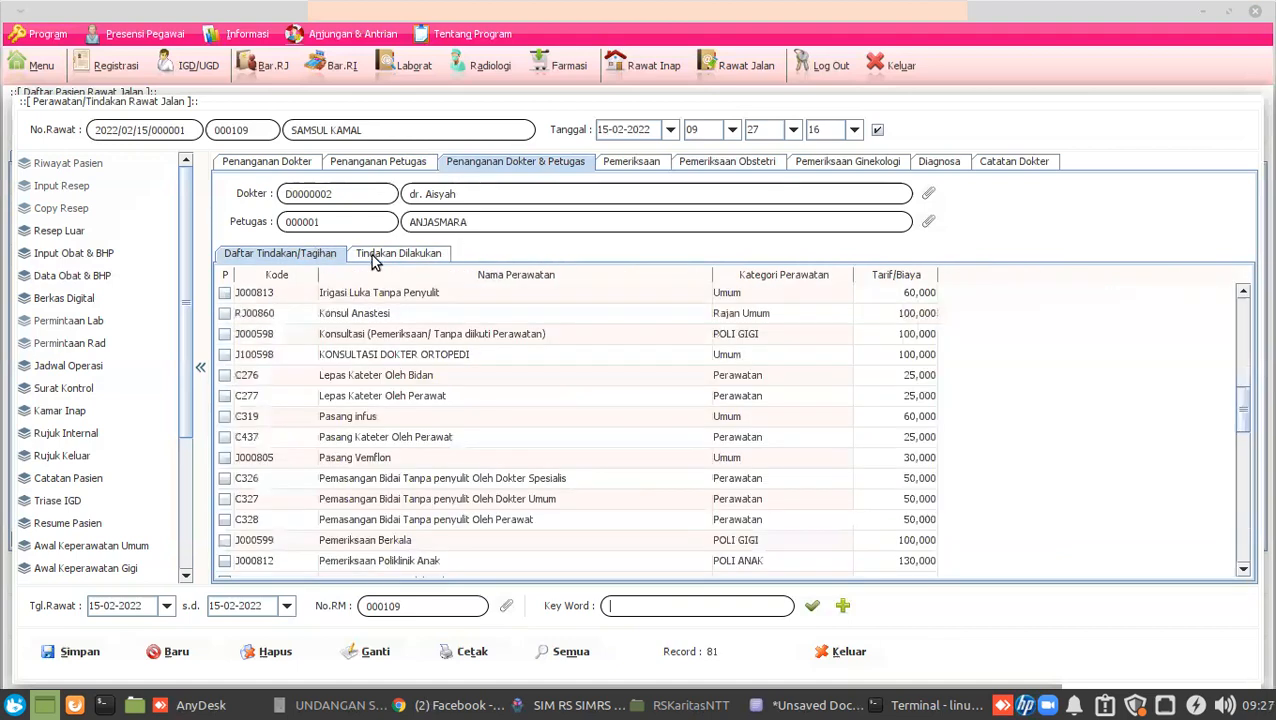
left_click(373, 256)
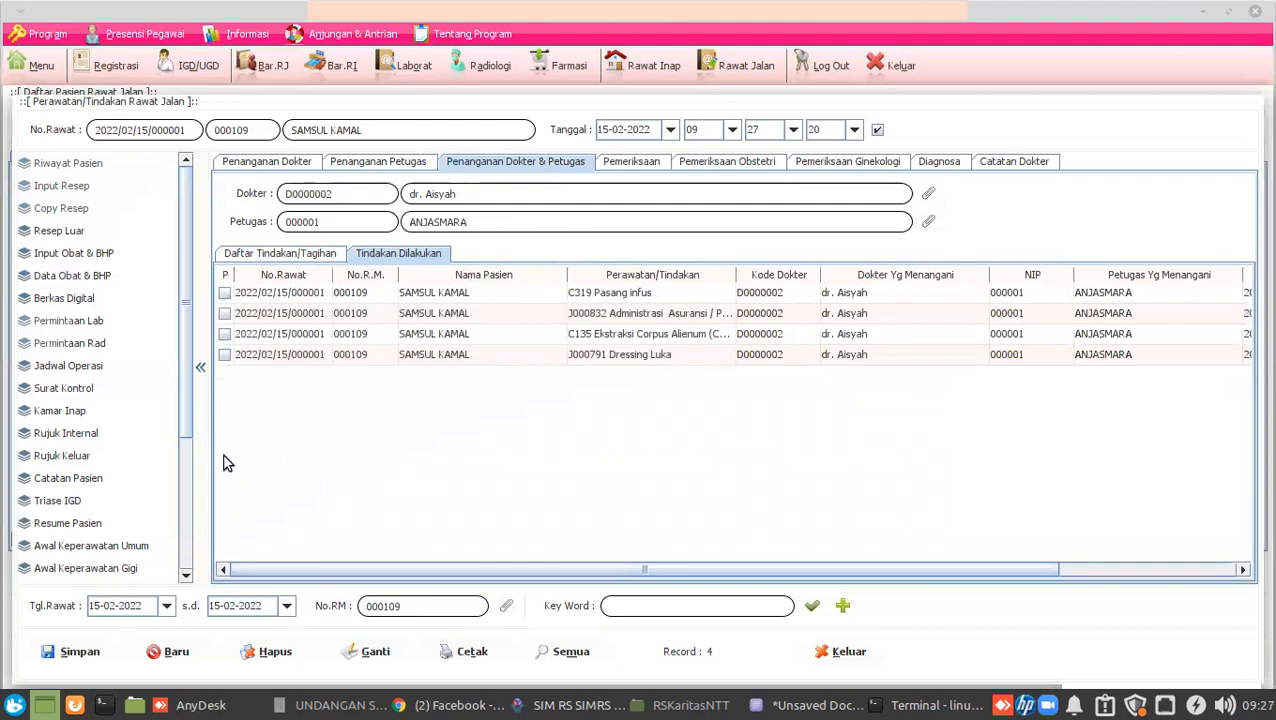
left_click(829, 659)
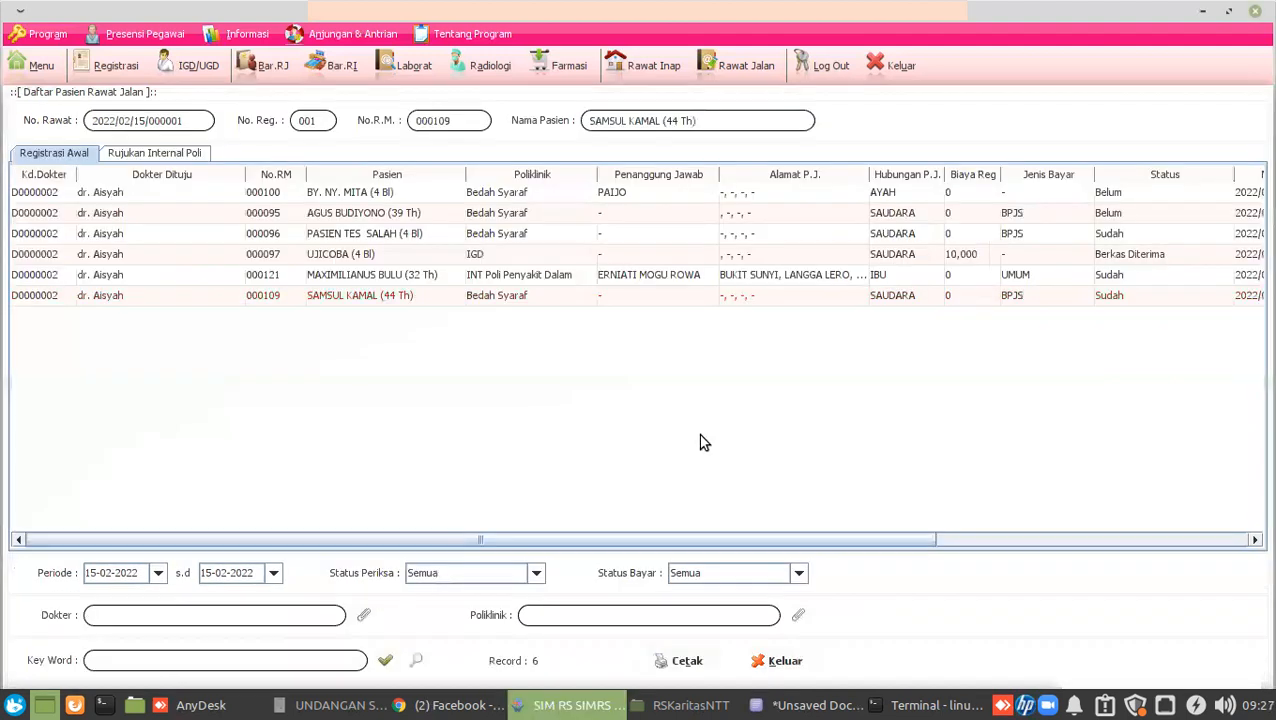
left_click(226, 706)
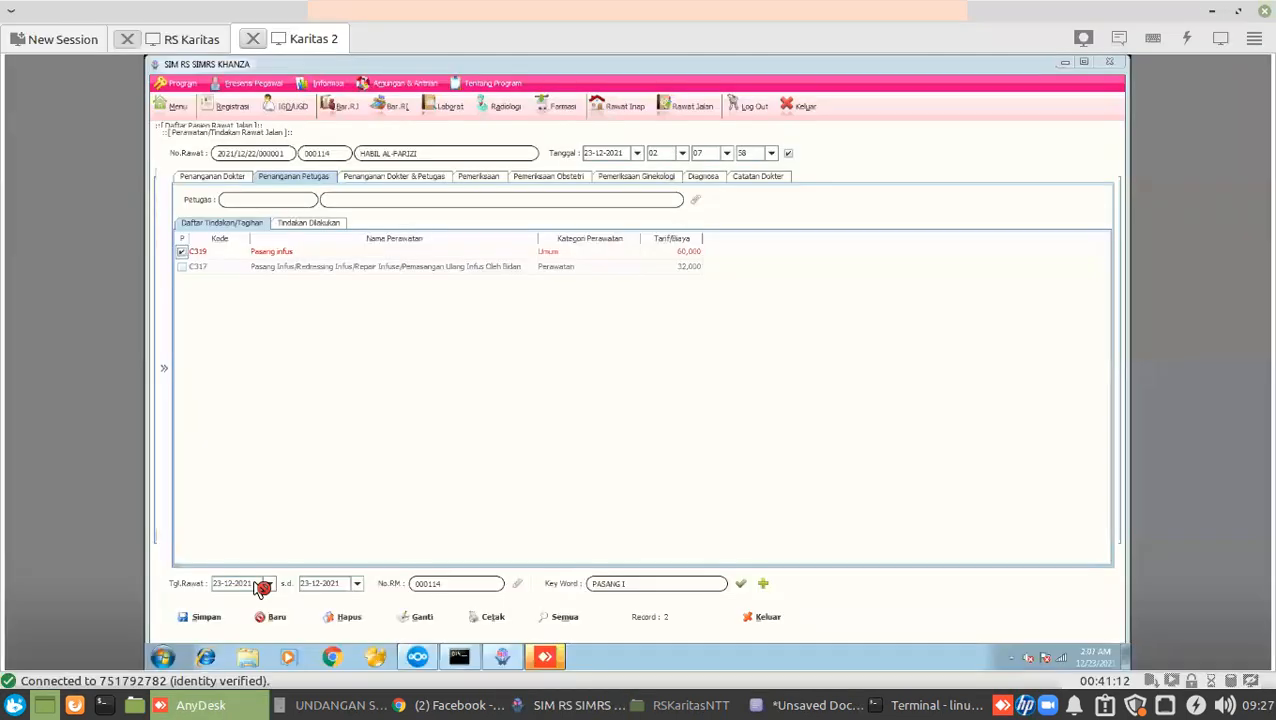
Check the Karitas 2 session, clear a mistyped 'admbu' search, then return to RS Karitas.
left_click(200, 39)
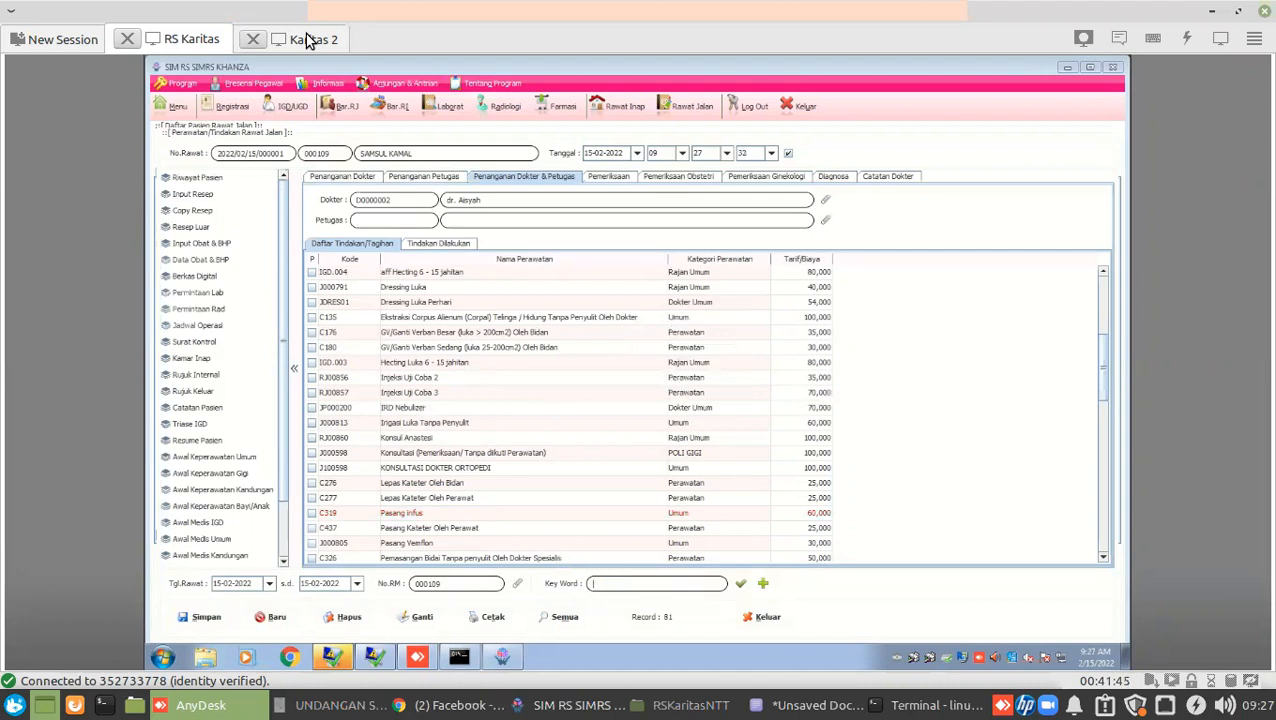
type("admbu")
key("BackSpace")
key("BackSpace")
key("BackSpace")
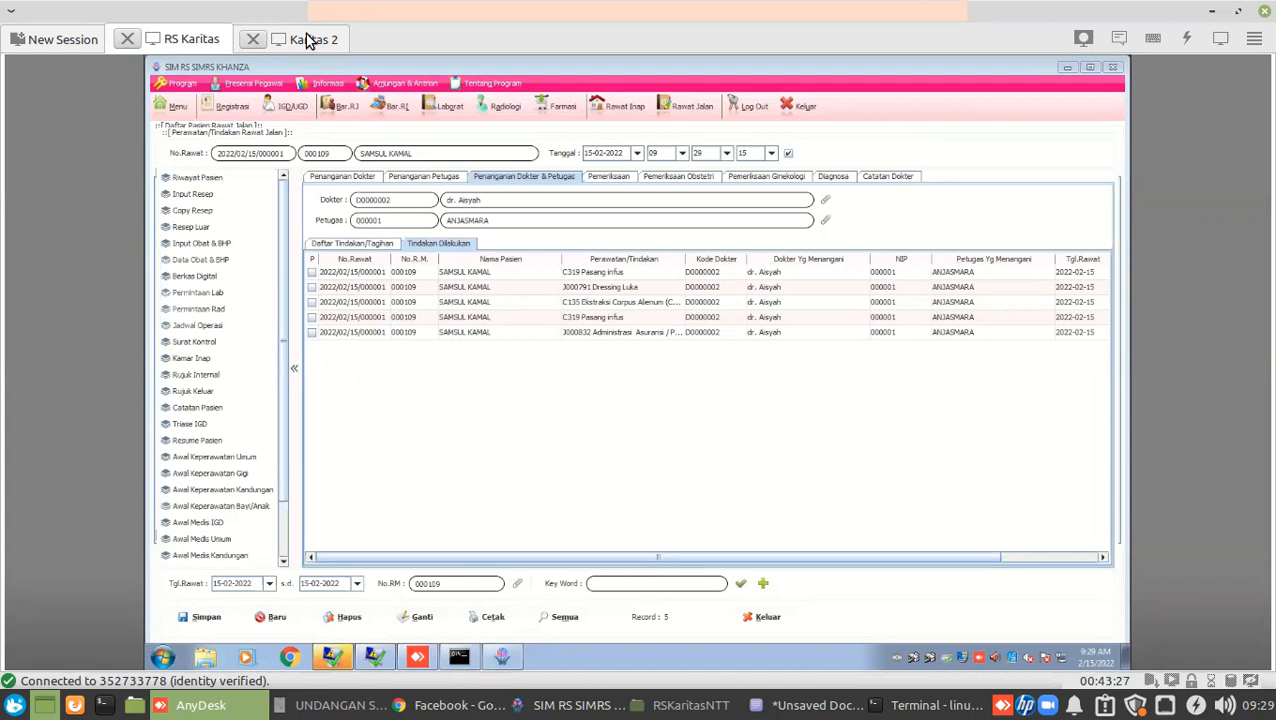
left_click(307, 39)
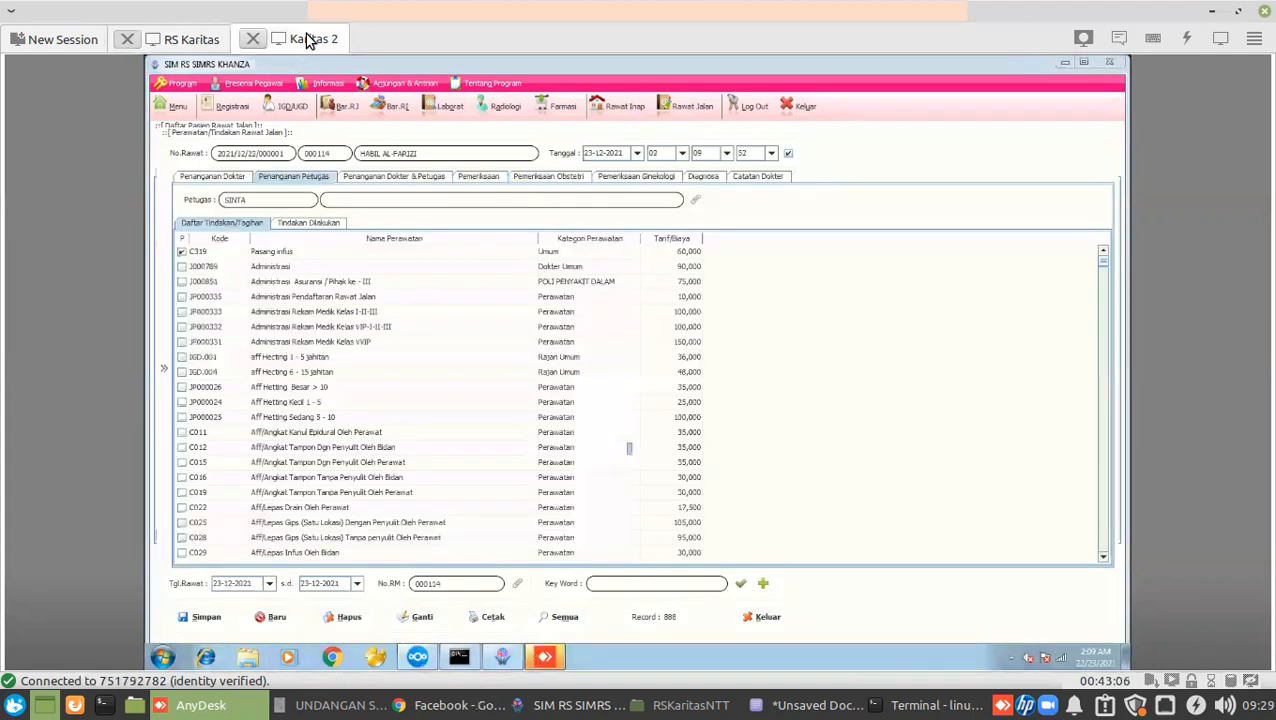
left_click(176, 42)
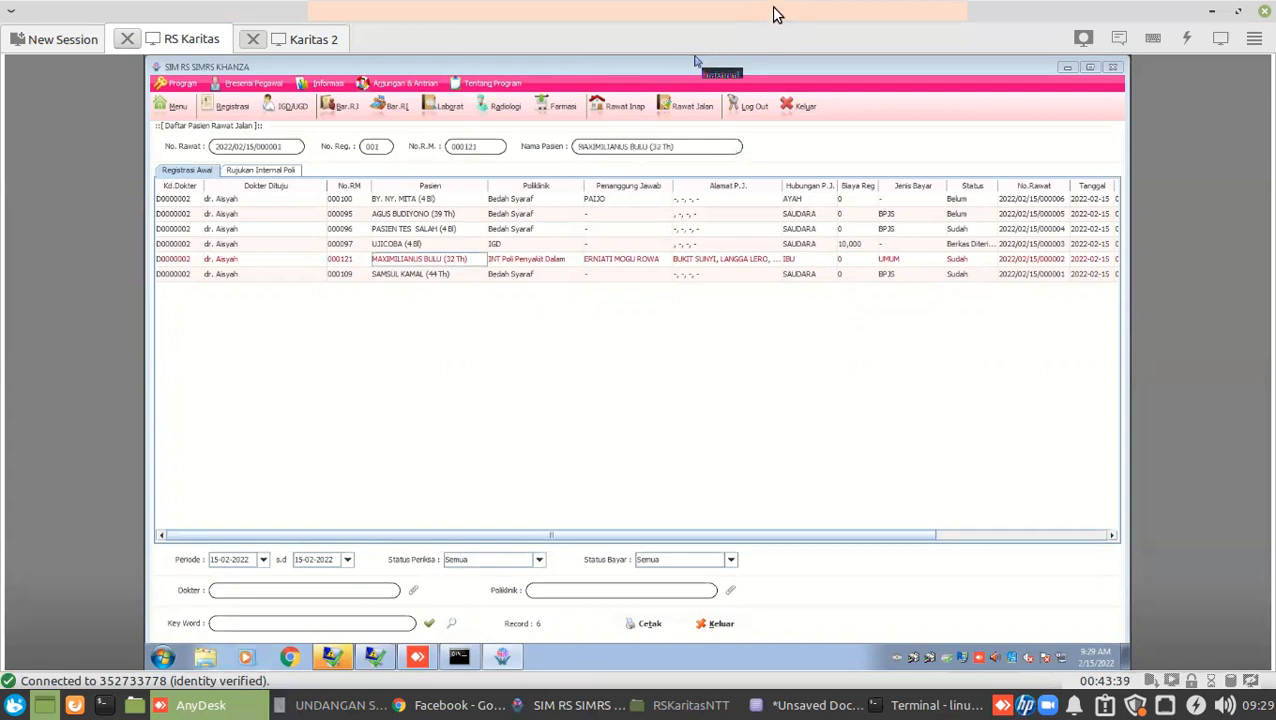
Move the selection down to the 44-year-old Bedah Syaraf patient at the list's end.
key("Down")
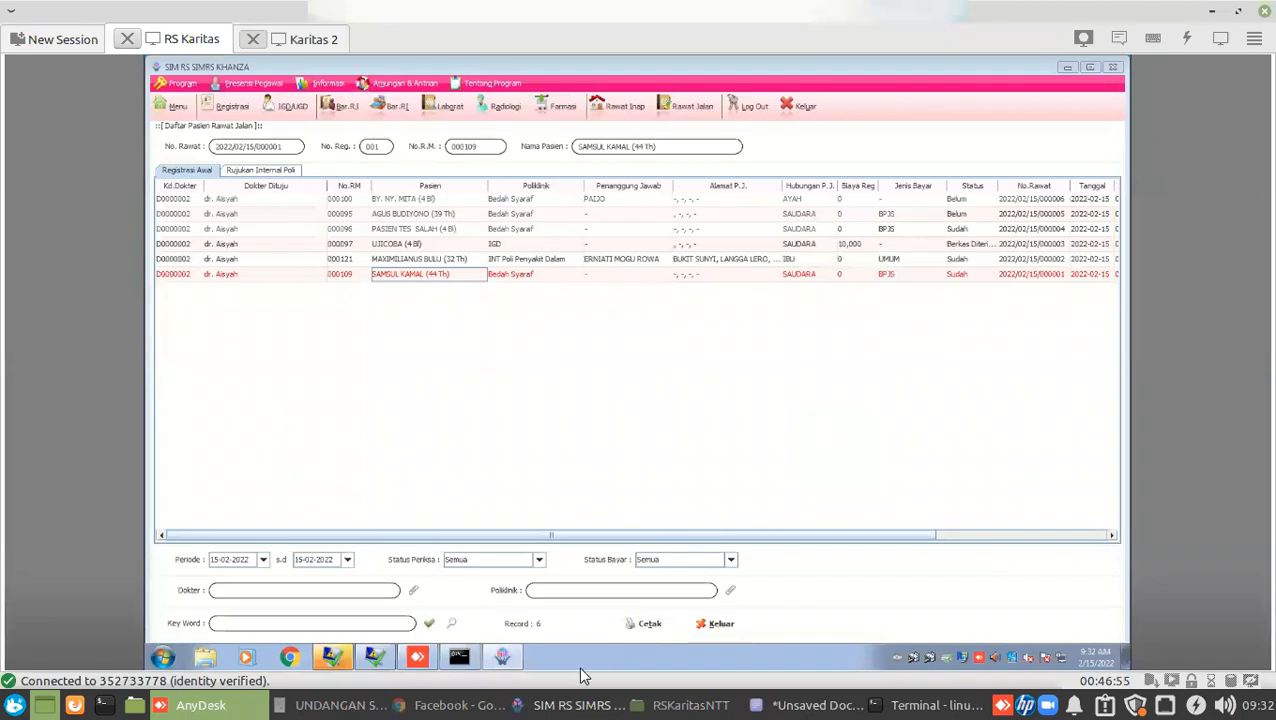
In local Khanza, open the outpatient list and the last Bedah Syaraf patient's treatment record.
left_click(590, 706)
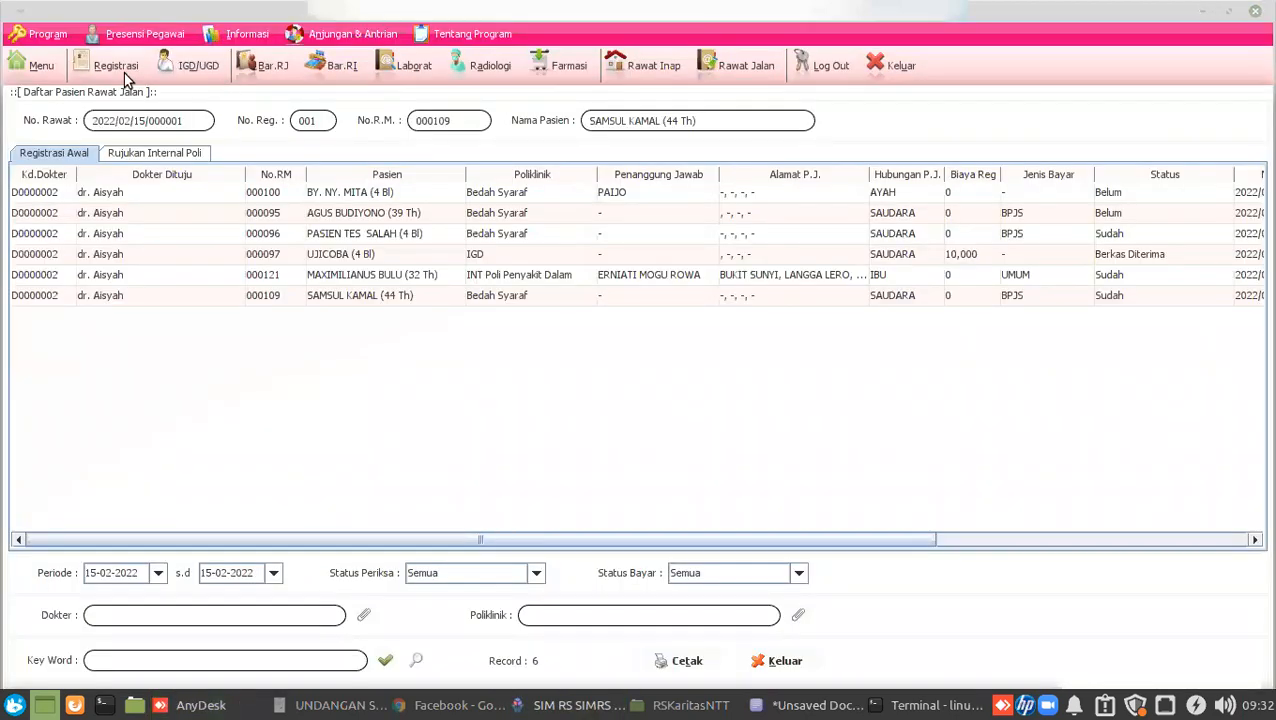
left_click(117, 66)
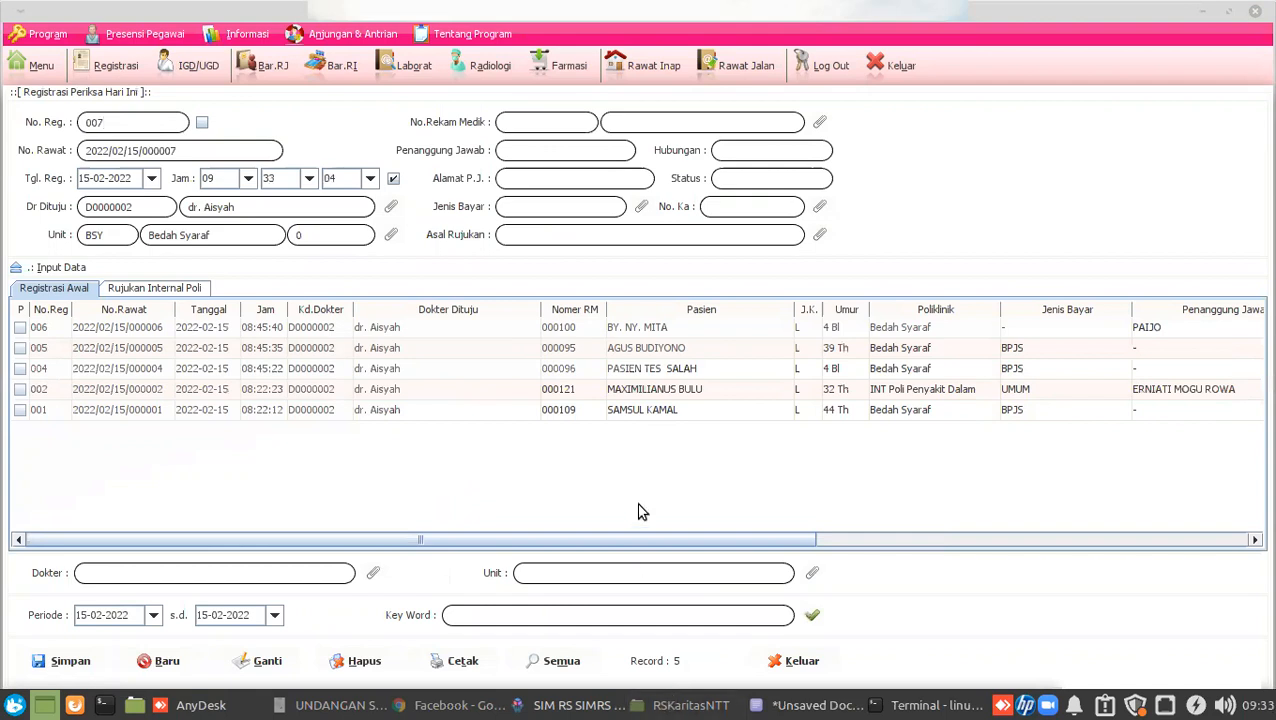
left_click(736, 66)
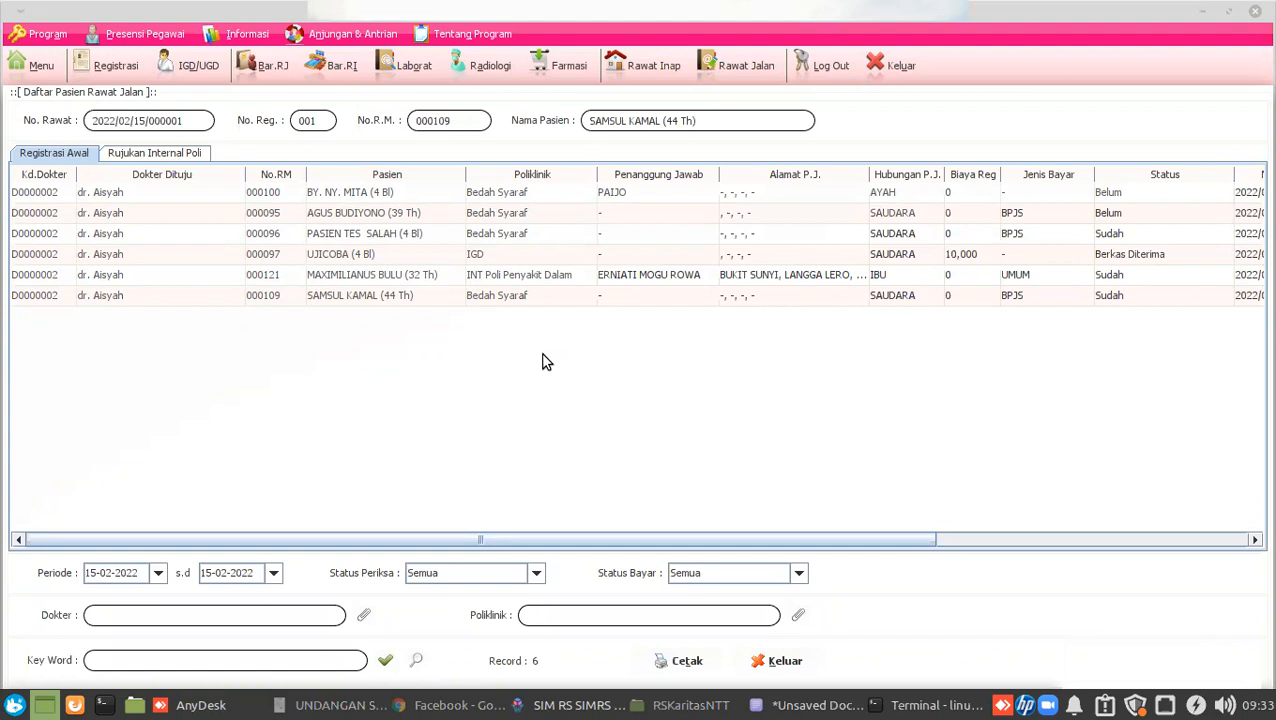
double_click(39, 300)
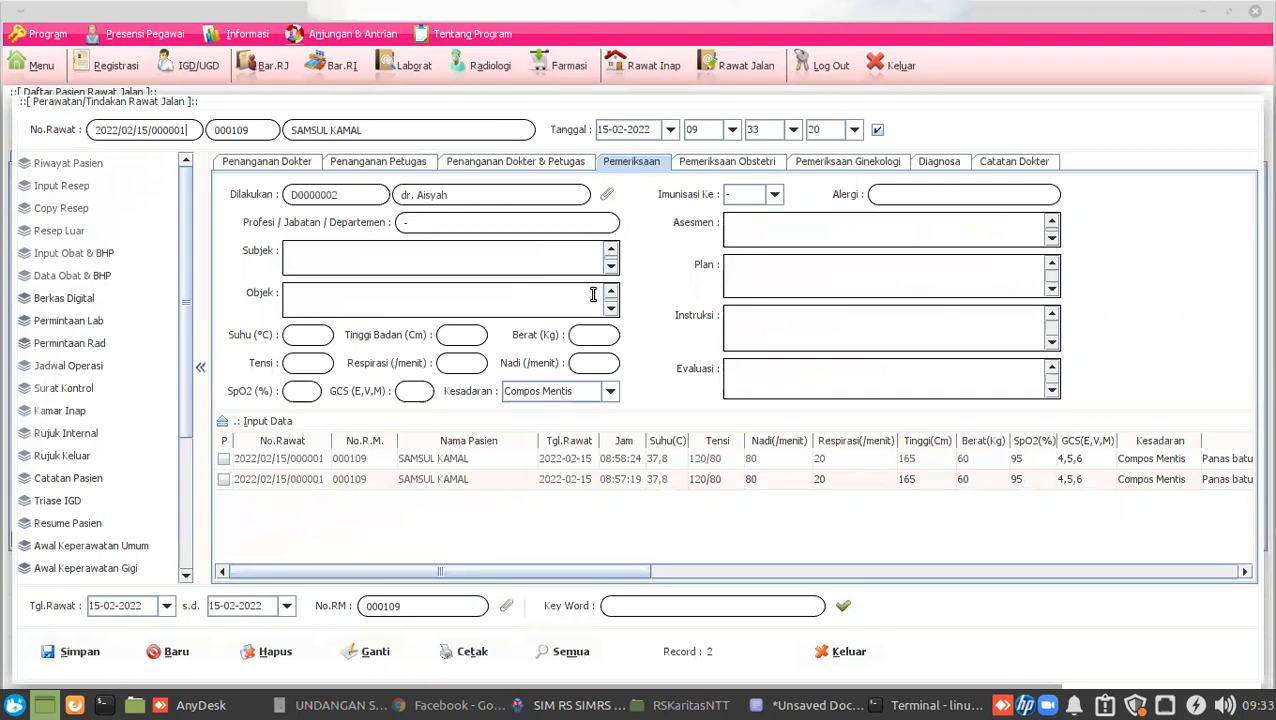
Open the Peresepan Obat Oleh Dokter form, close it, then reopen and browse the medicines.
left_click(60, 188)
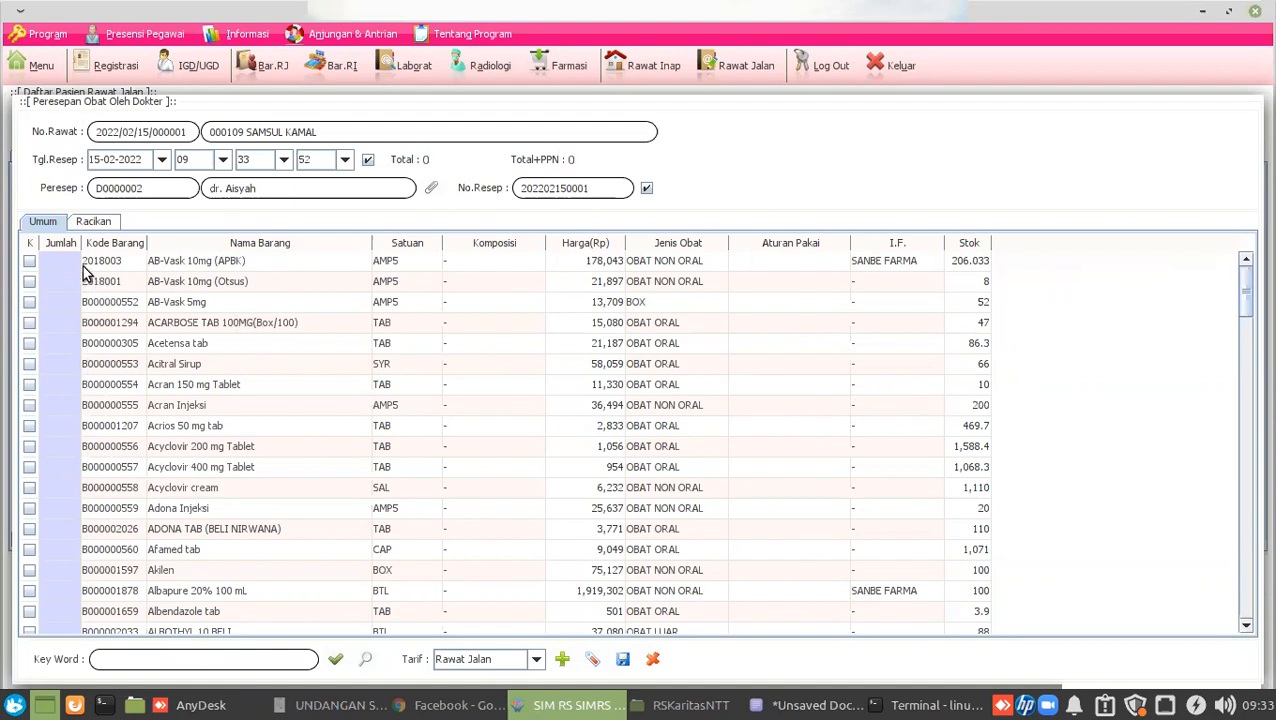
scroll(507, 387, "down", 12)
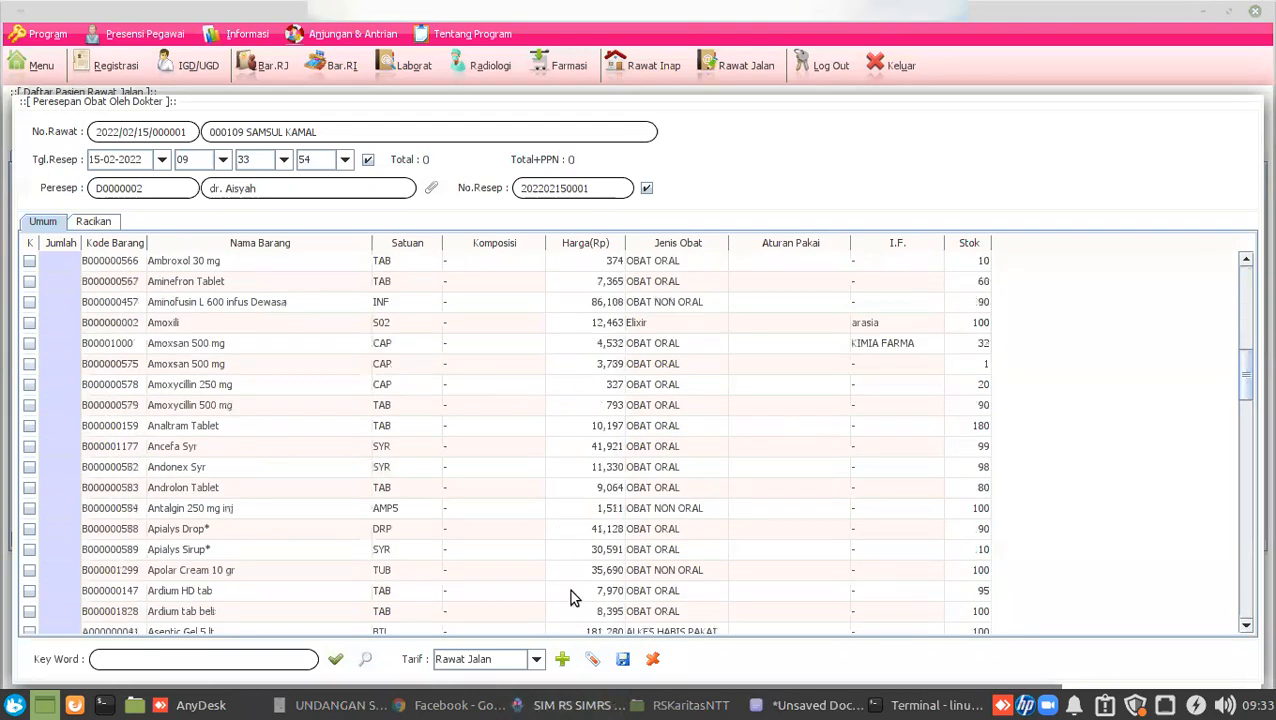
left_click(651, 659)
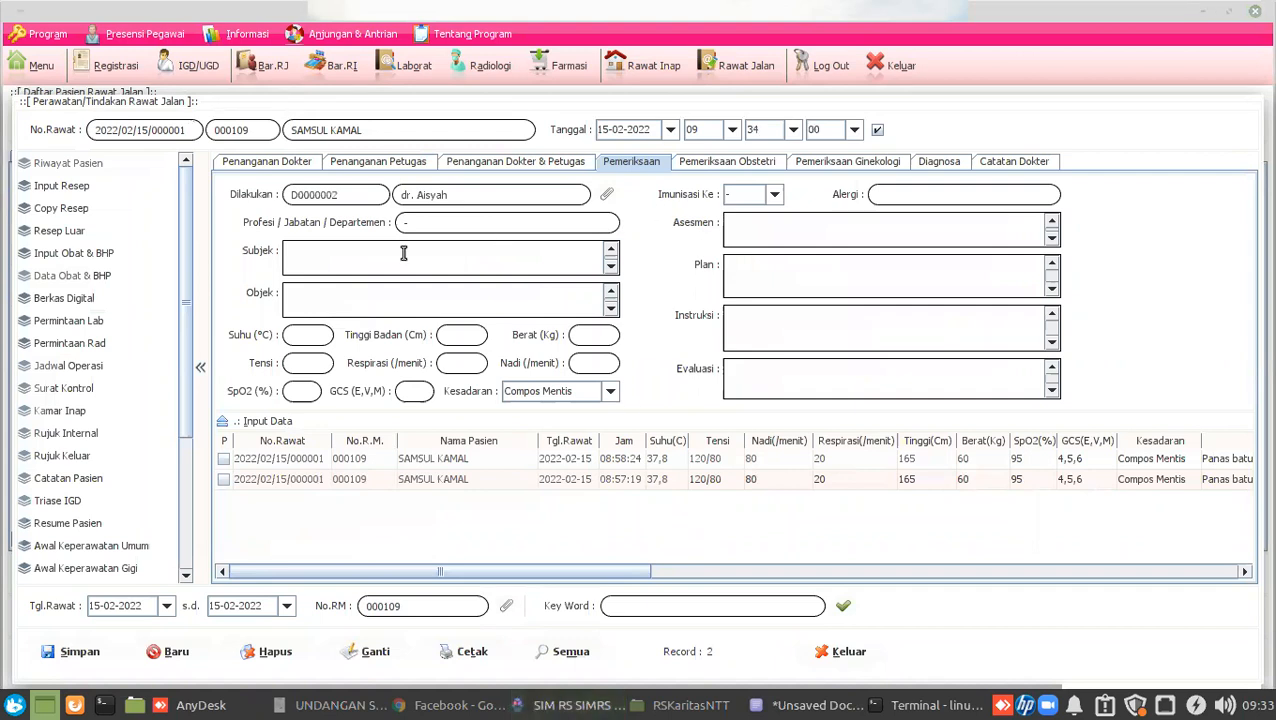
left_click(68, 190)
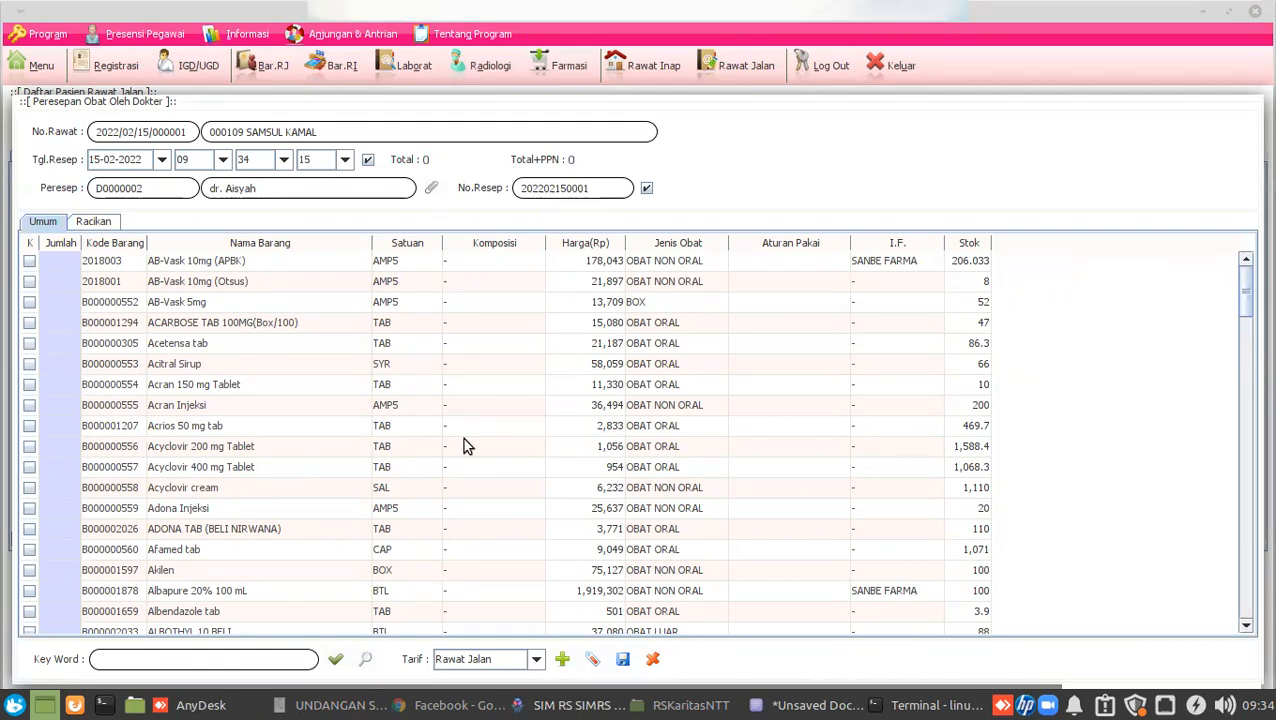
scroll(463, 438, "down", 10)
scroll(463, 438, "down", 20)
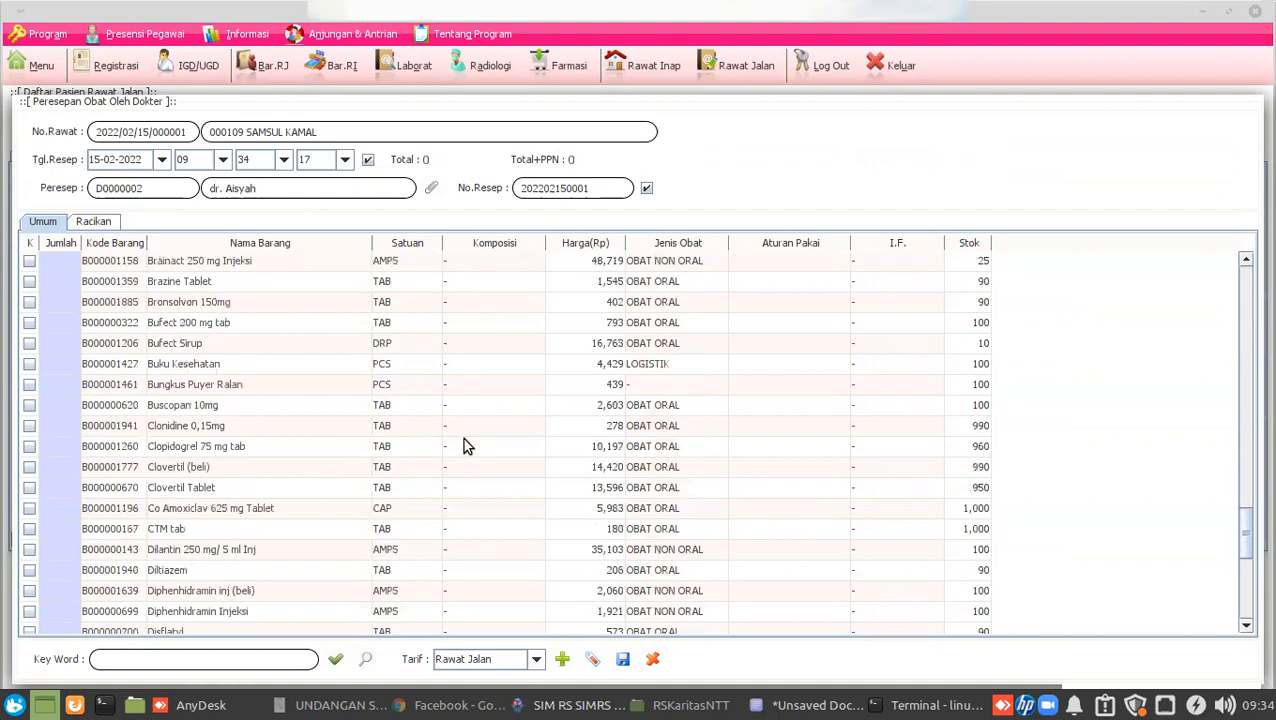
scroll(463, 438, "up", 20)
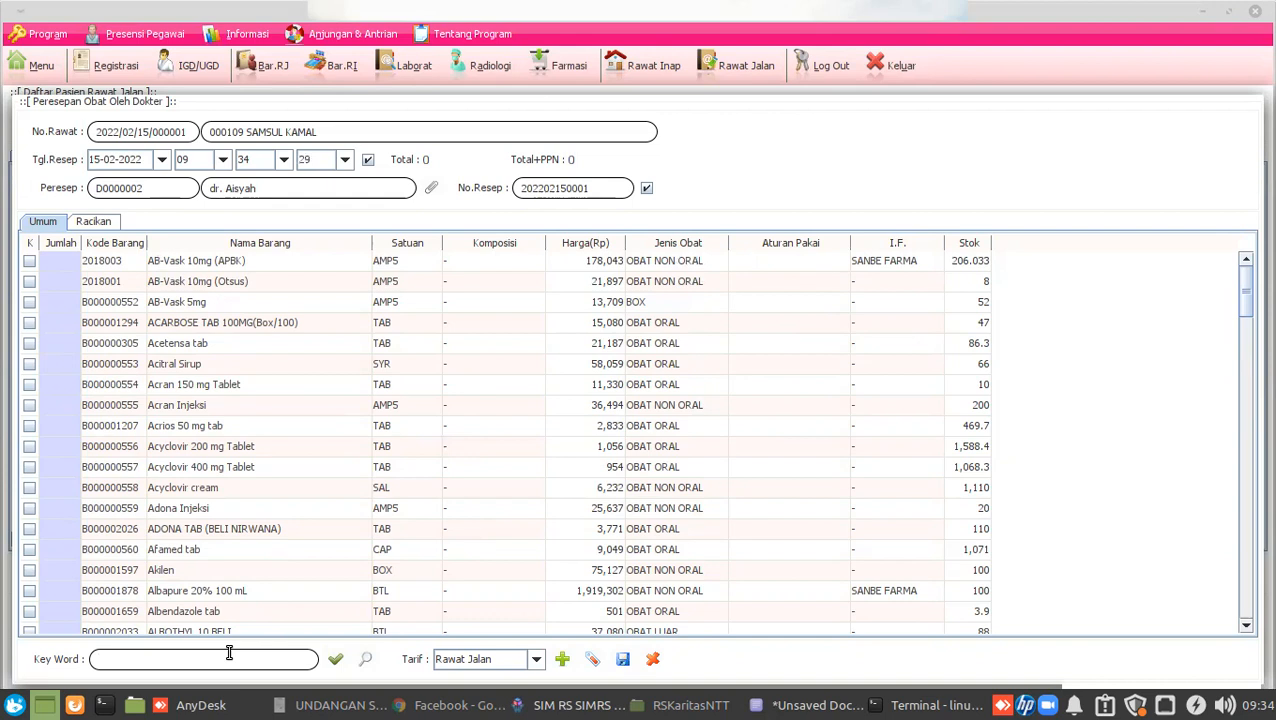
Prescribe 10 Acrios 50 mg tabs at 3x1.
type("acri")
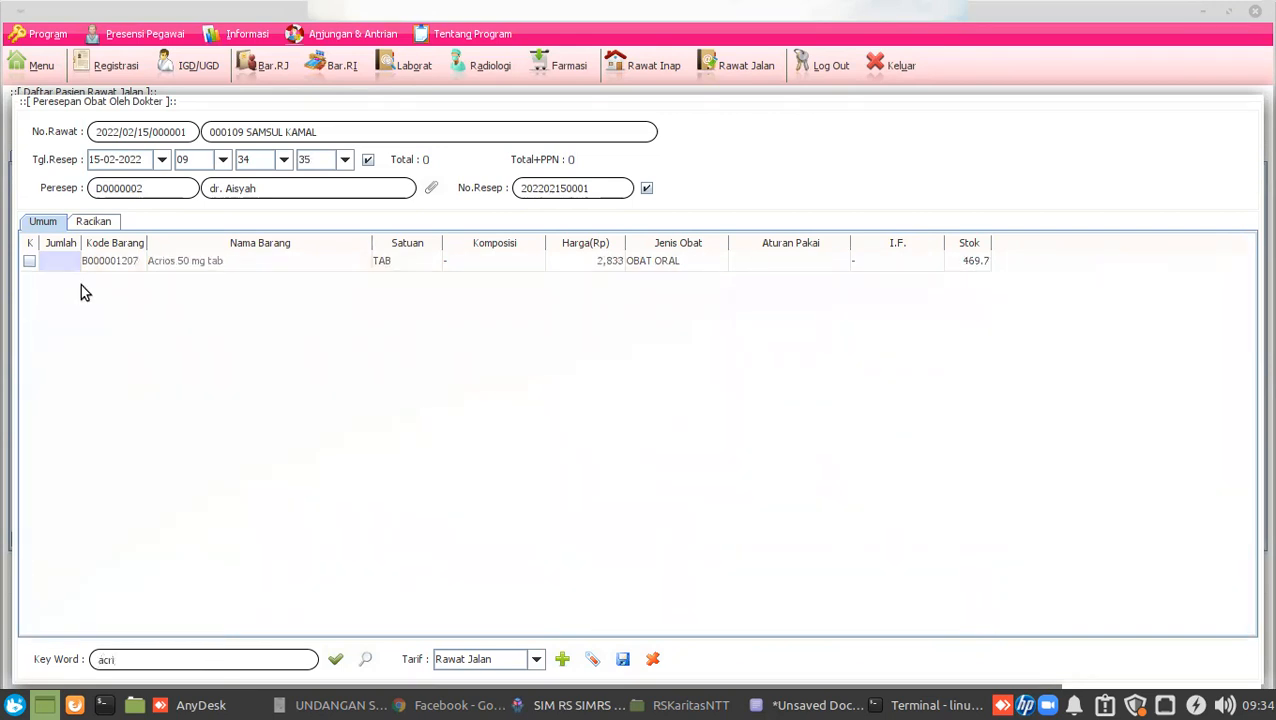
double_click(58, 261)
type("10")
key("Return")
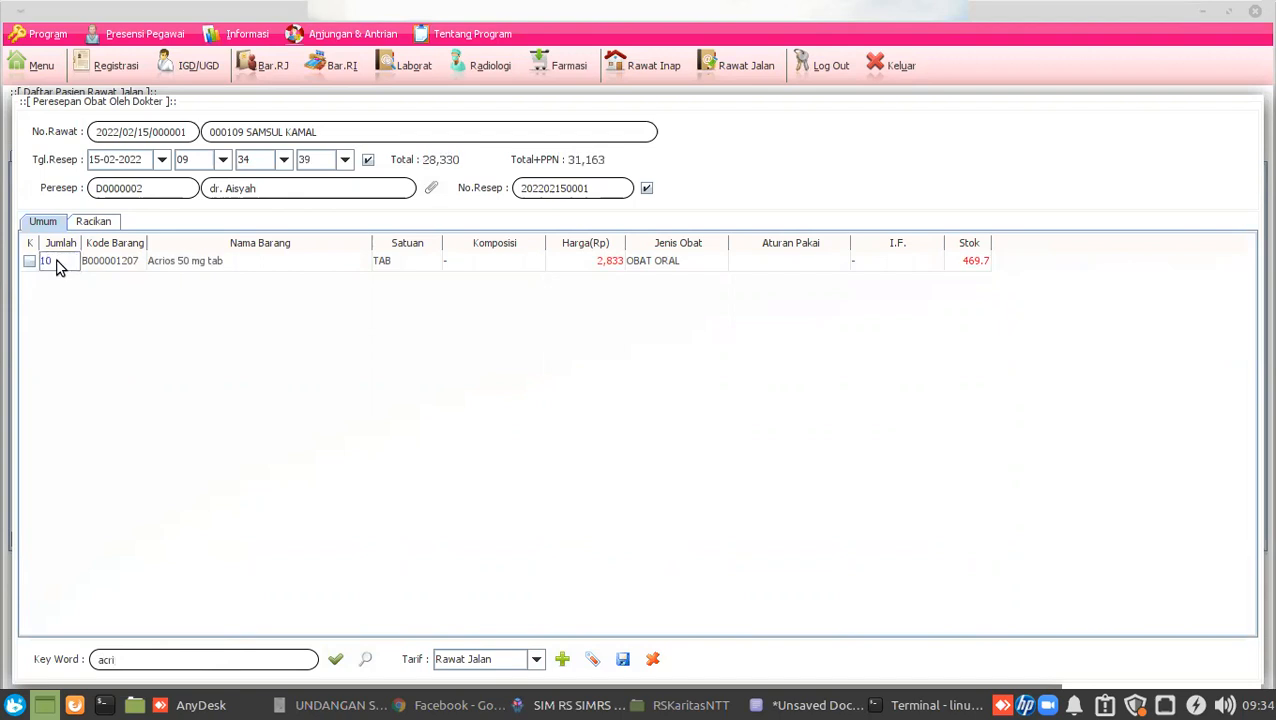
double_click(748, 258)
type("3x1")
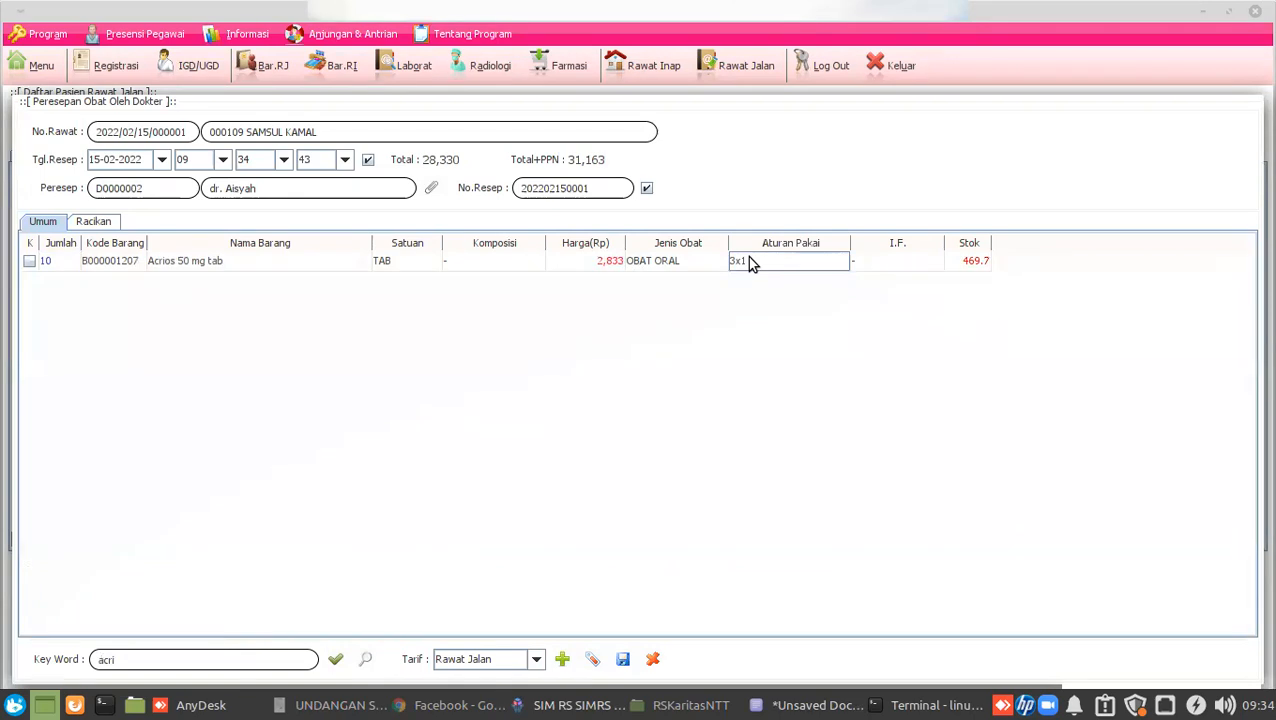
left_click(137, 660)
Add 10 Acyclovir 400 mg tablets at 3x1.
key("BackSpace")
key("BackSpace")
type("y")
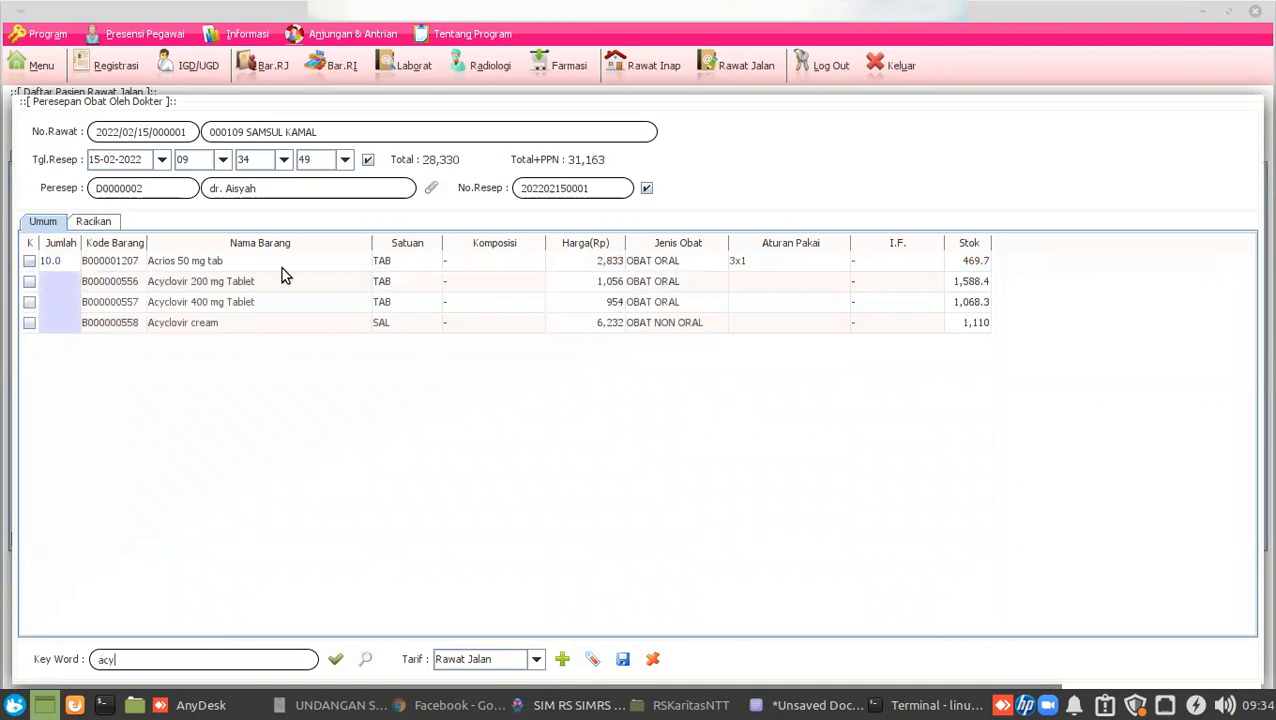
double_click(76, 302)
type("10")
key("Return")
double_click(745, 302)
type("3x1")
key("Return")
left_click(565, 304)
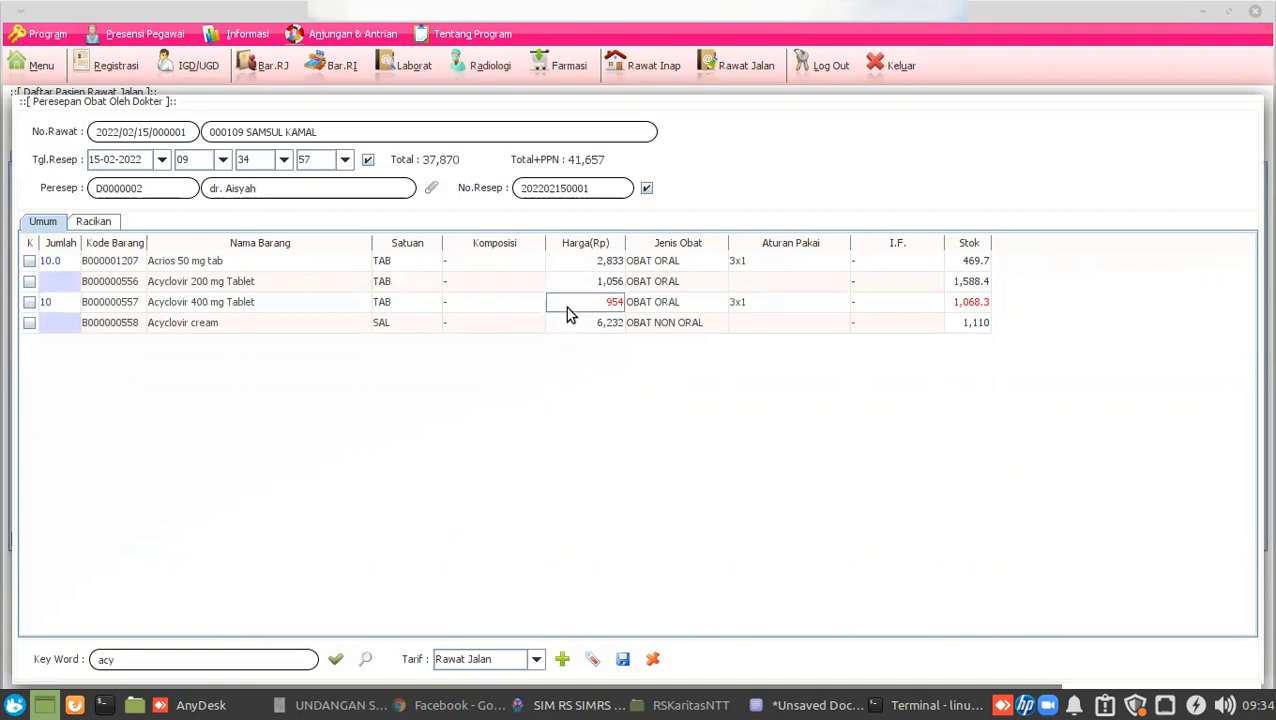
left_click(244, 660)
Add 1 Paracetamol Syr at 3x2 and save the prescription, confirming Yes.
type("para")
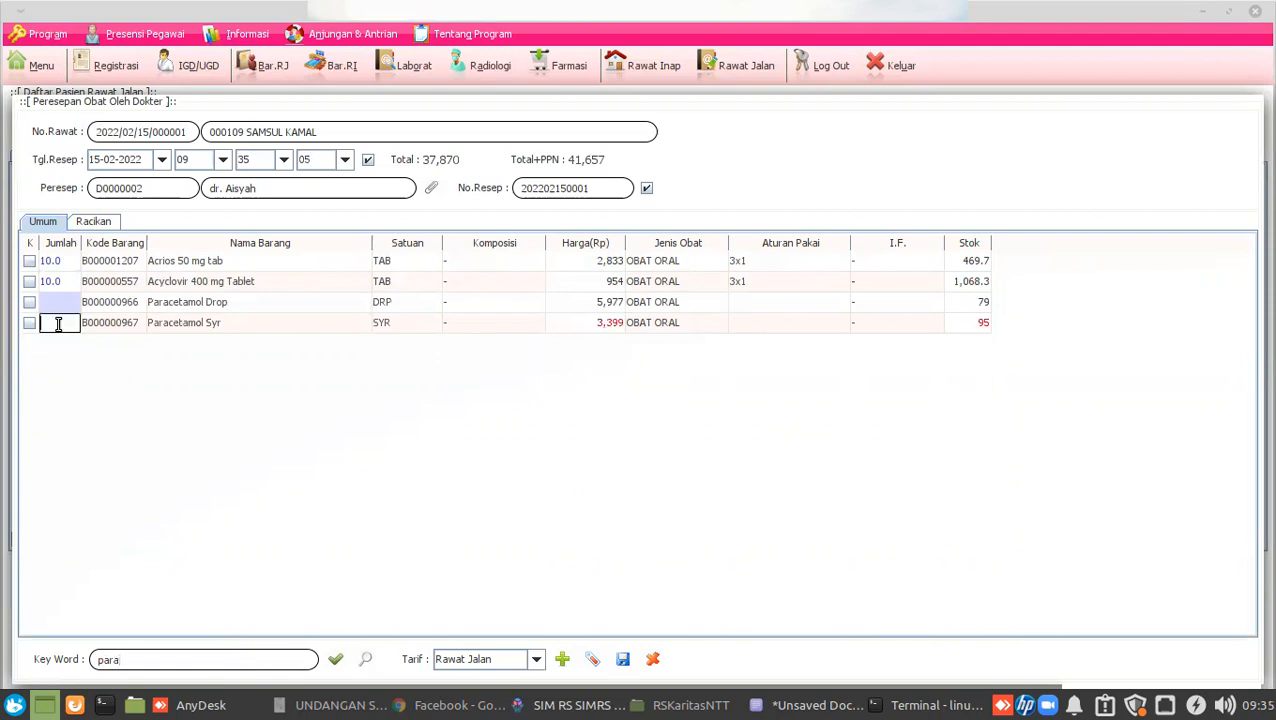
type("1")
key("Return")
double_click(760, 322)
type("3x2")
key("Return")
left_click(623, 659)
left_click(610, 417)
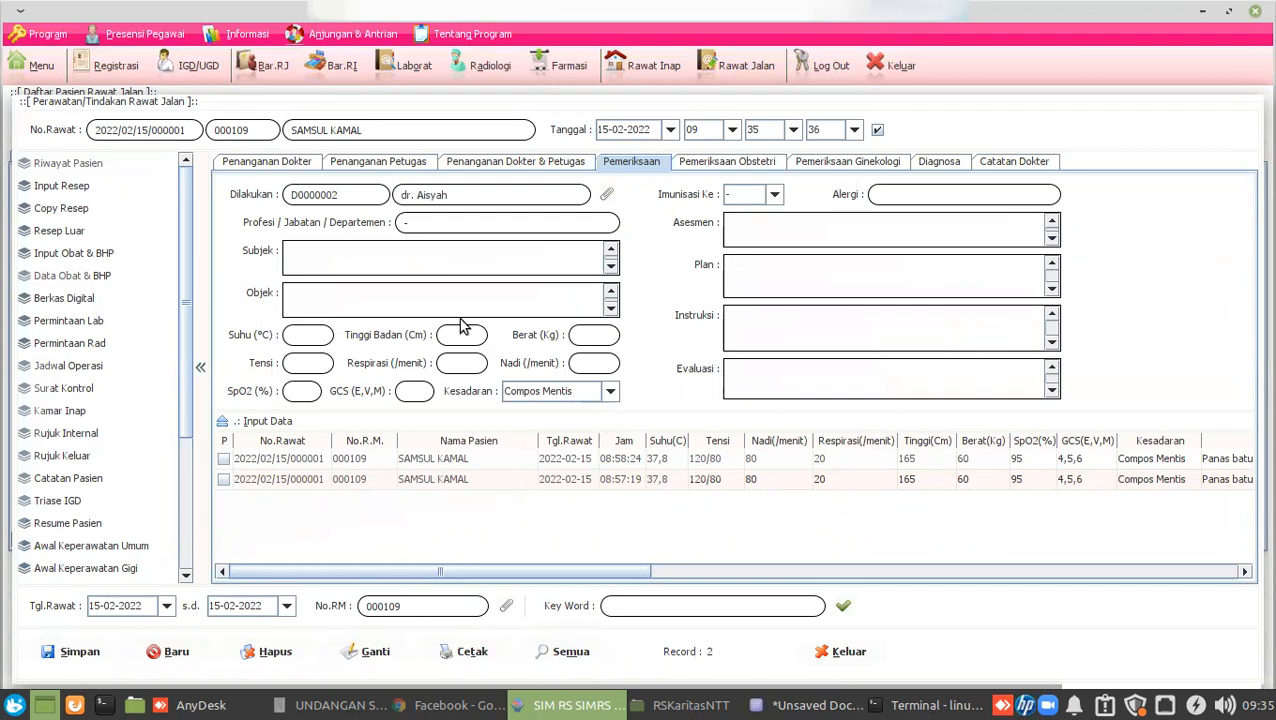
In the prescription form's Racikan section, add a compound named 'Racikan 1'.
left_click(68, 190)
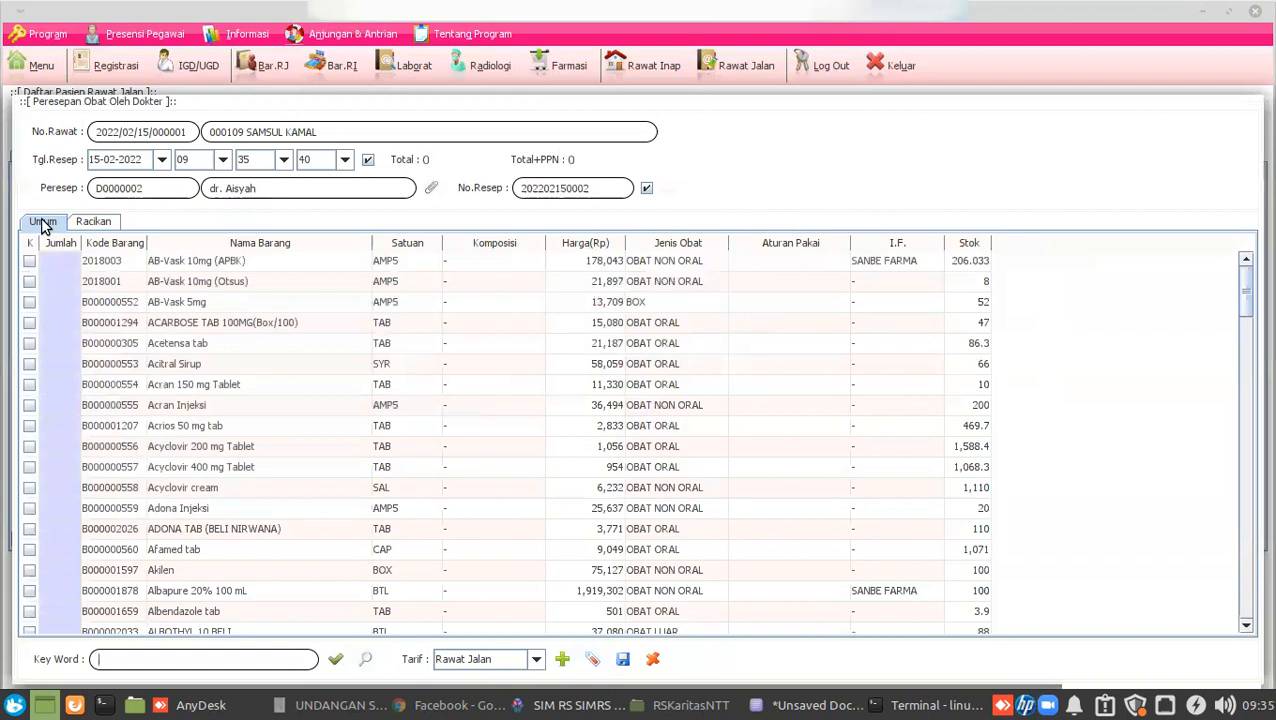
left_click(102, 222)
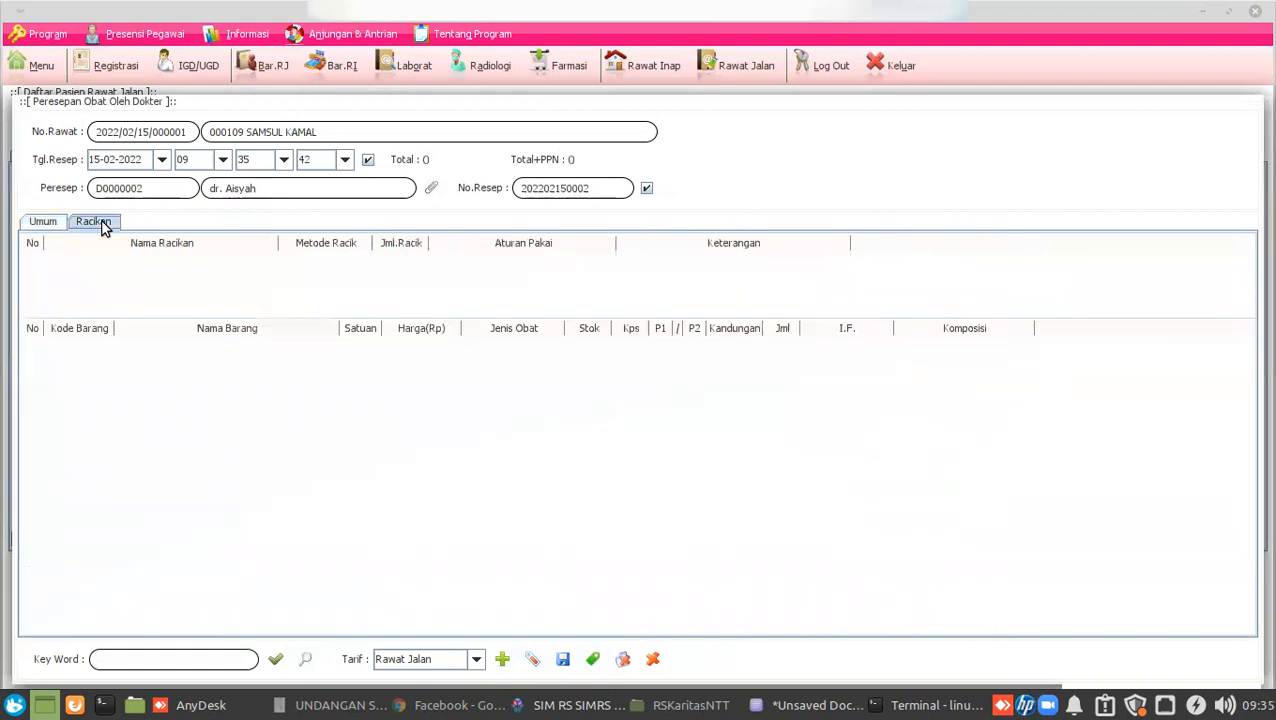
left_click(44, 222)
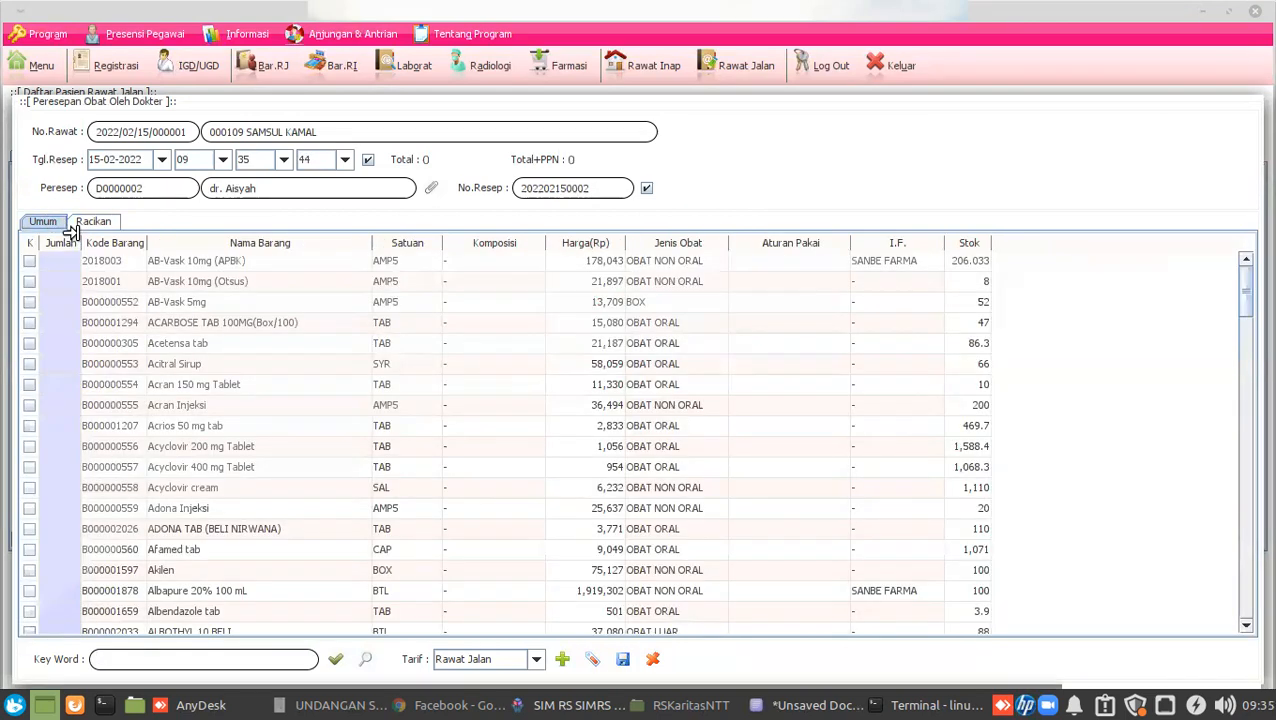
left_click(85, 226)
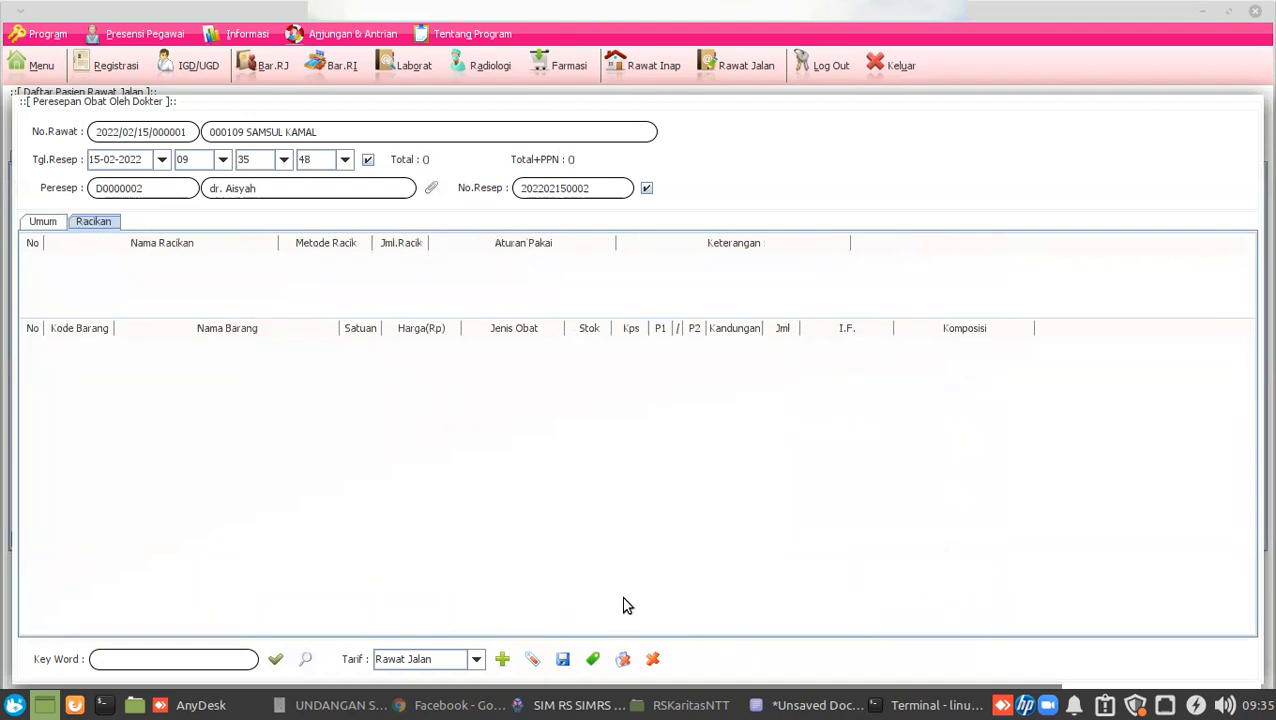
left_click(592, 659)
double_click(226, 263)
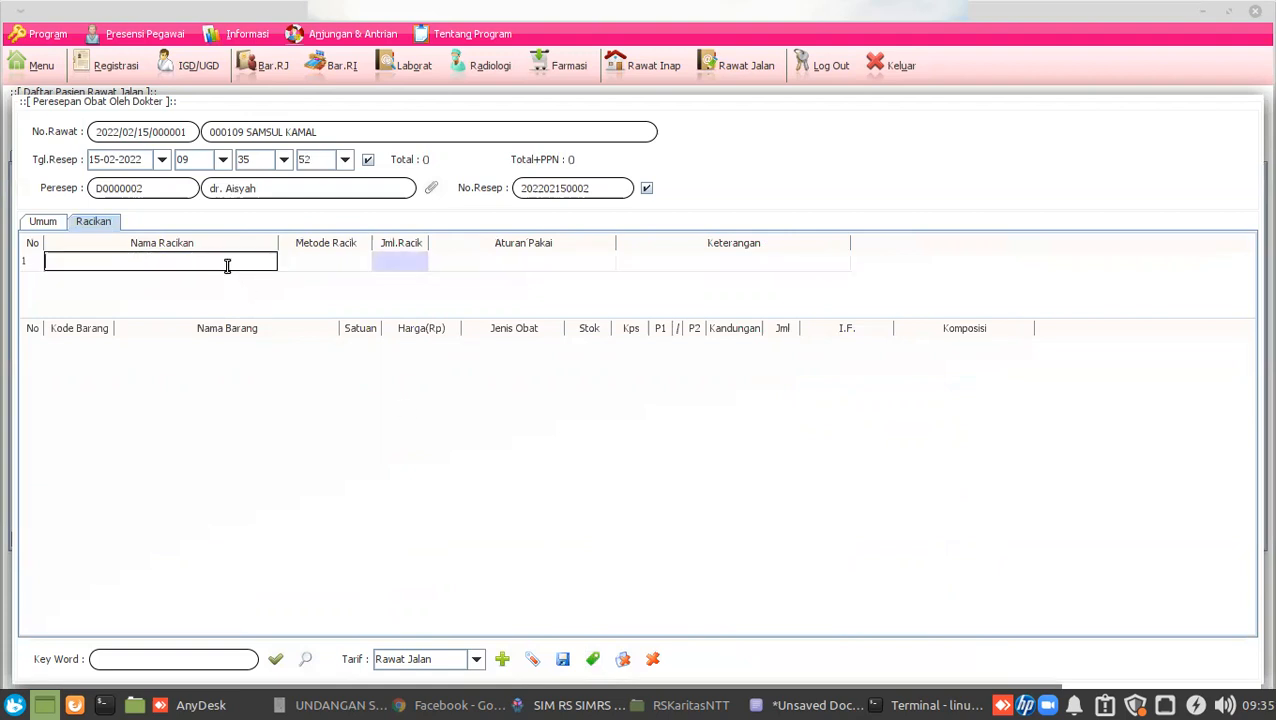
type("Racikan 1")
left_click(287, 270)
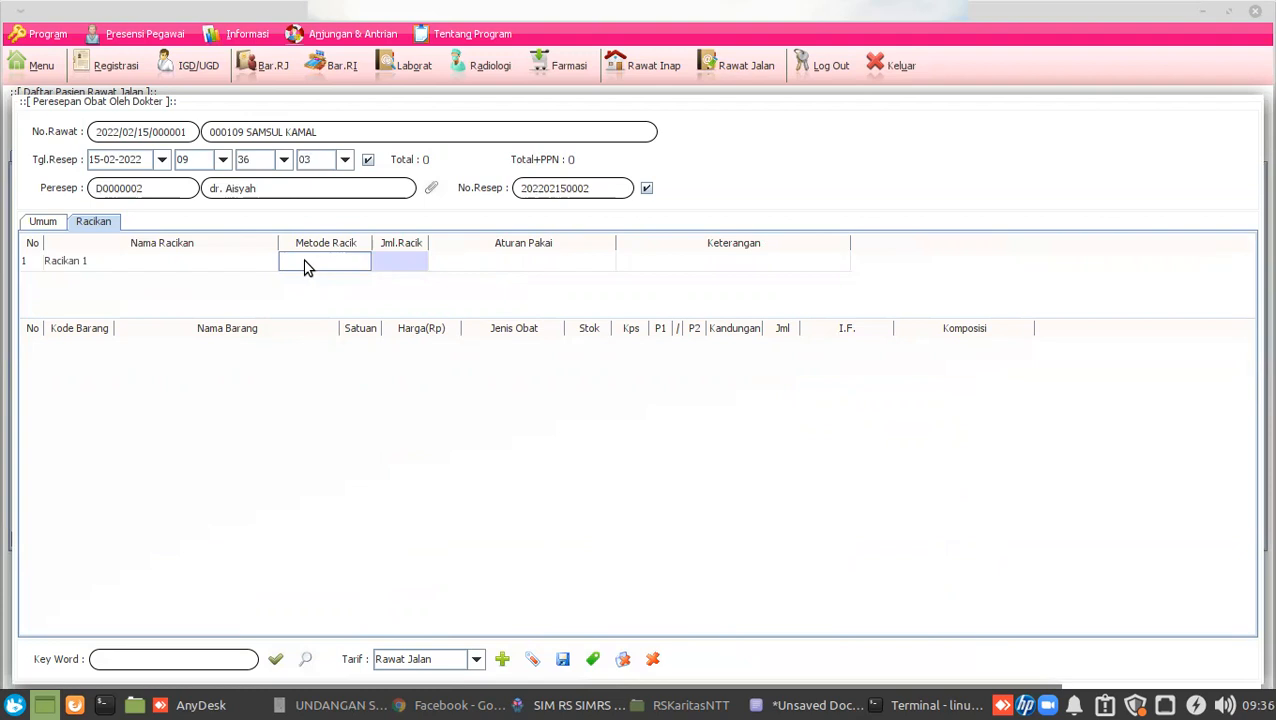
Set Racikan 1 to Puyer, 10 units at 3x1 with a '-' note, and load the drugs.
left_click(307, 267)
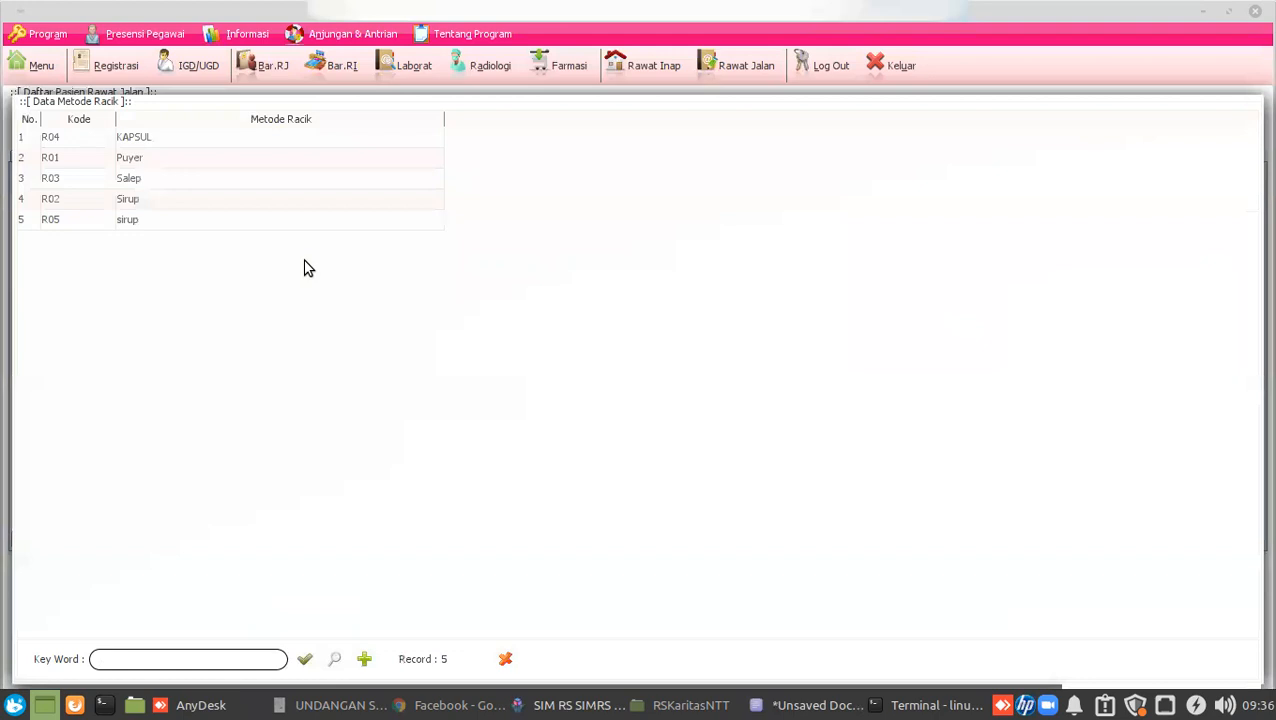
left_click(121, 157)
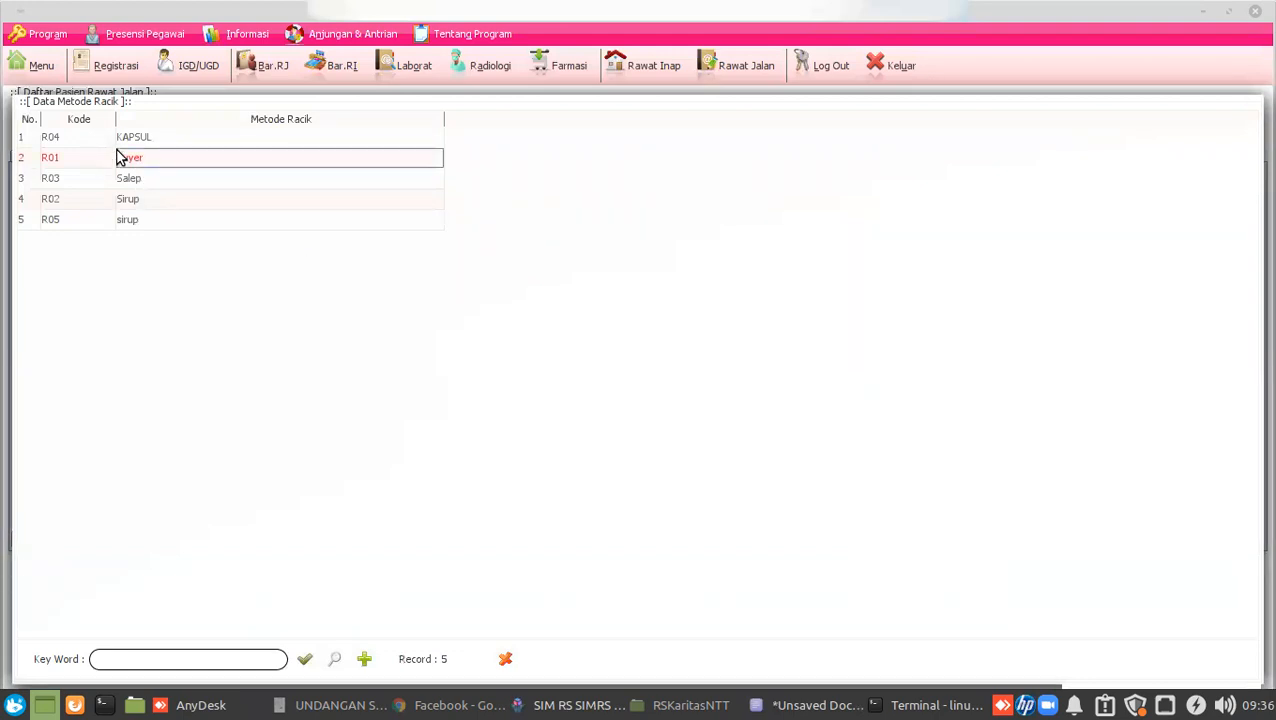
double_click(220, 163)
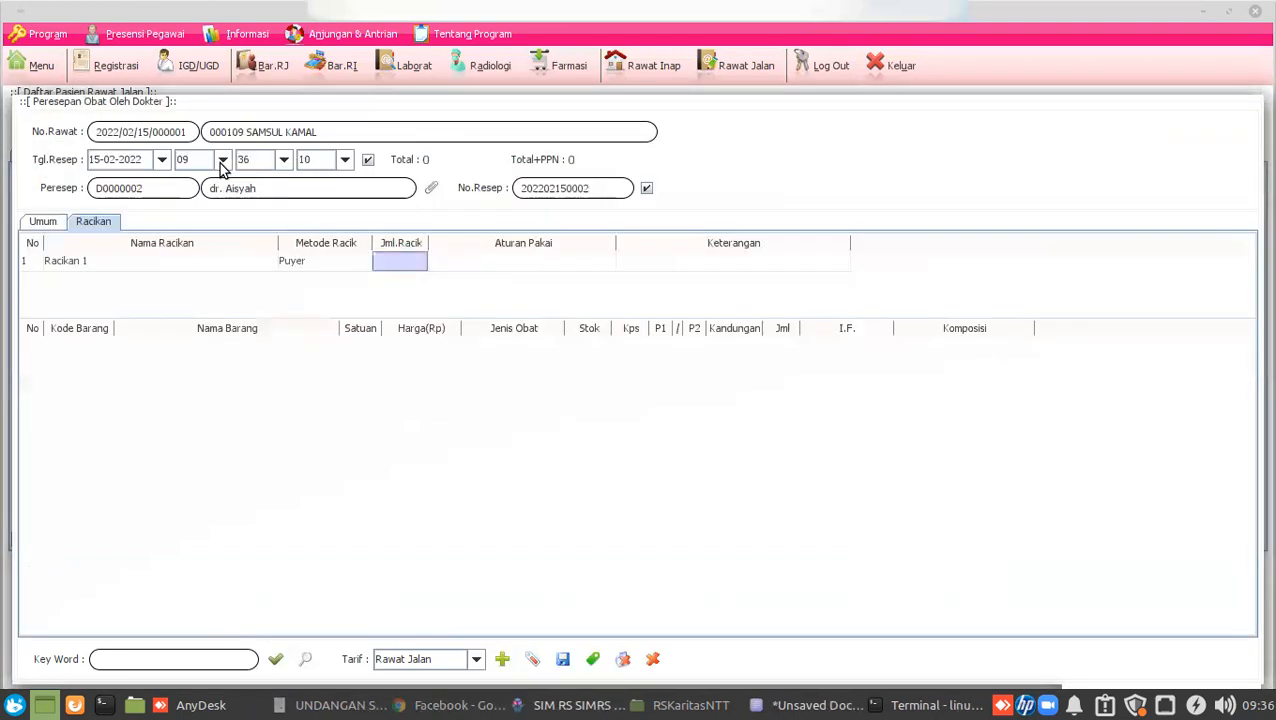
double_click(394, 260)
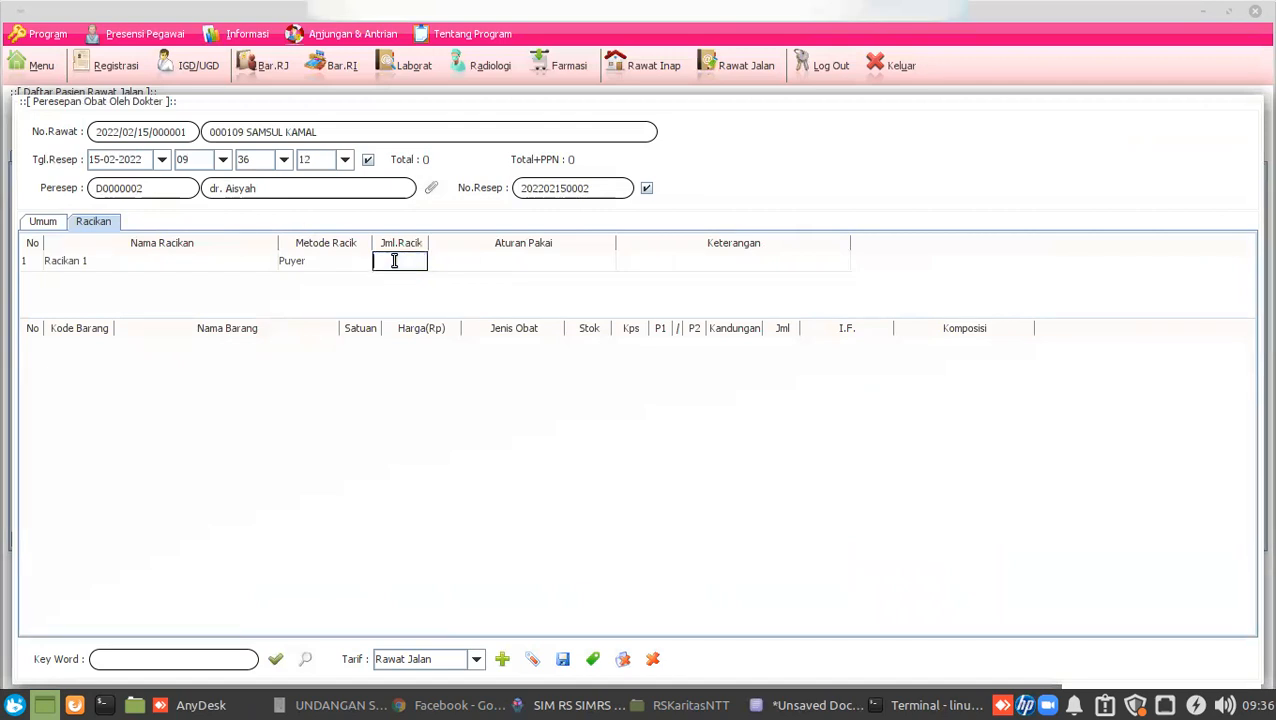
type("10")
key("Return")
double_click(491, 266)
type("3x1")
double_click(660, 267)
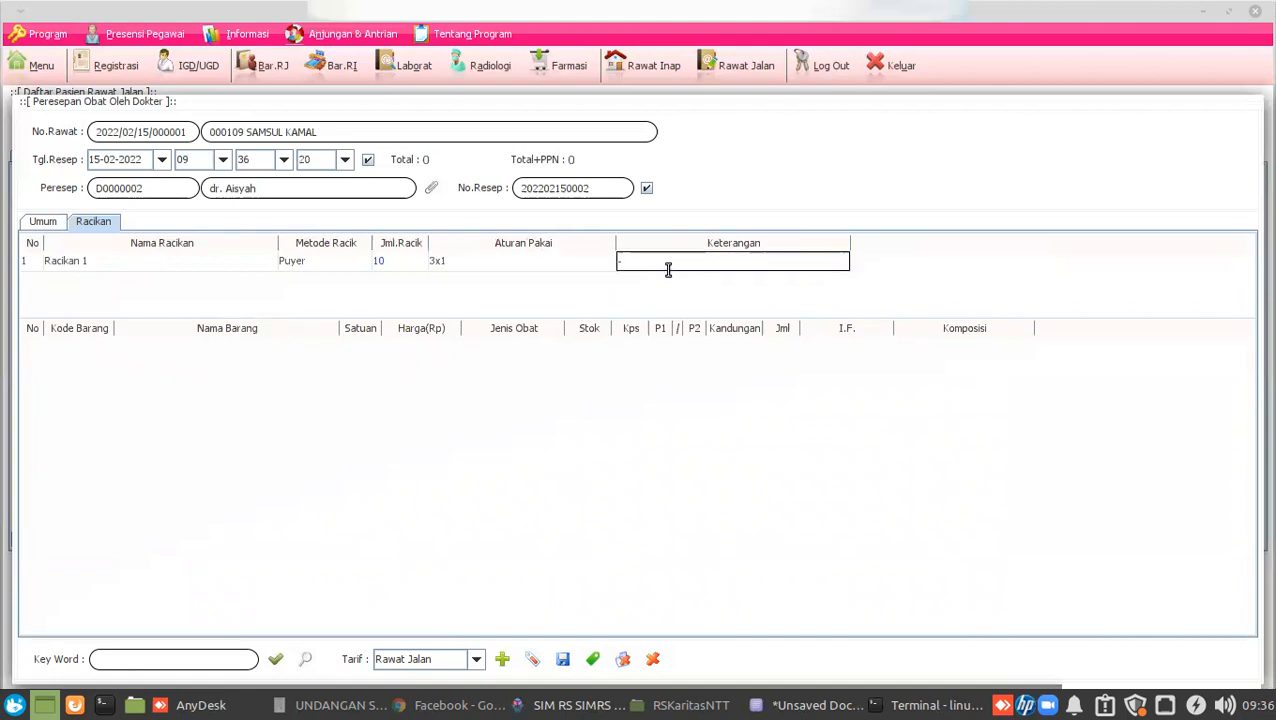
double_click(555, 266)
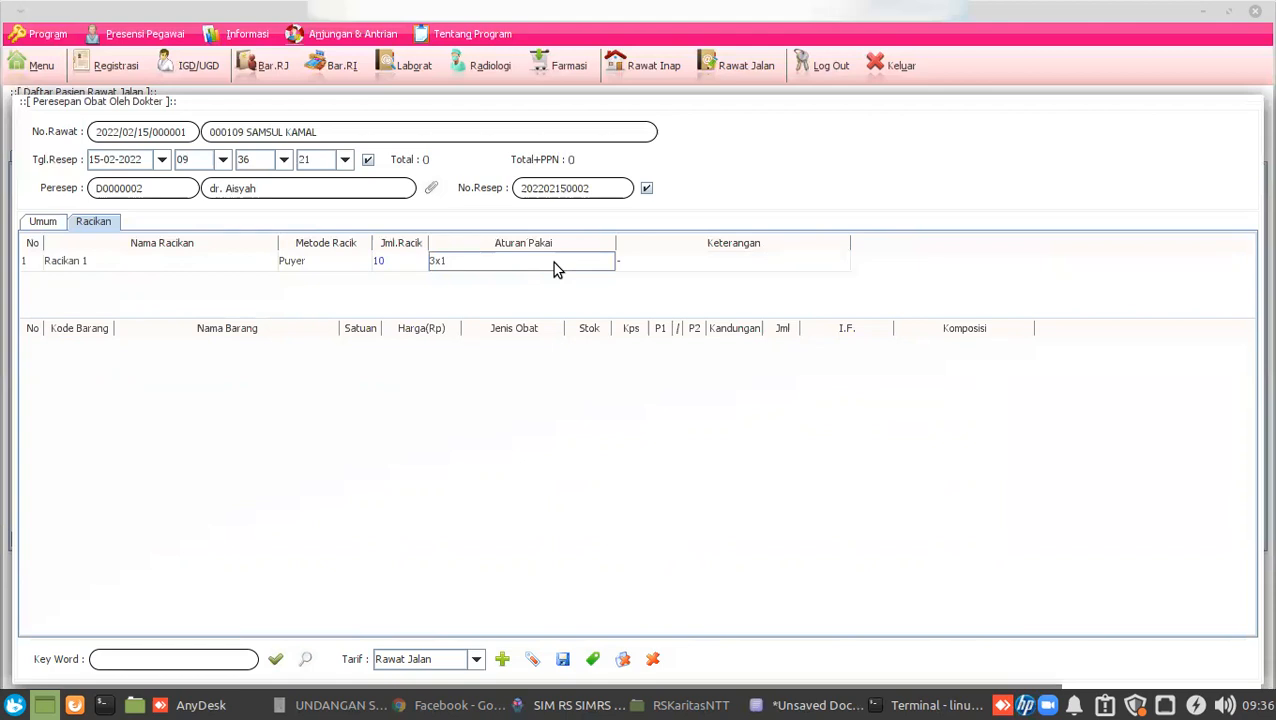
left_click(275, 659)
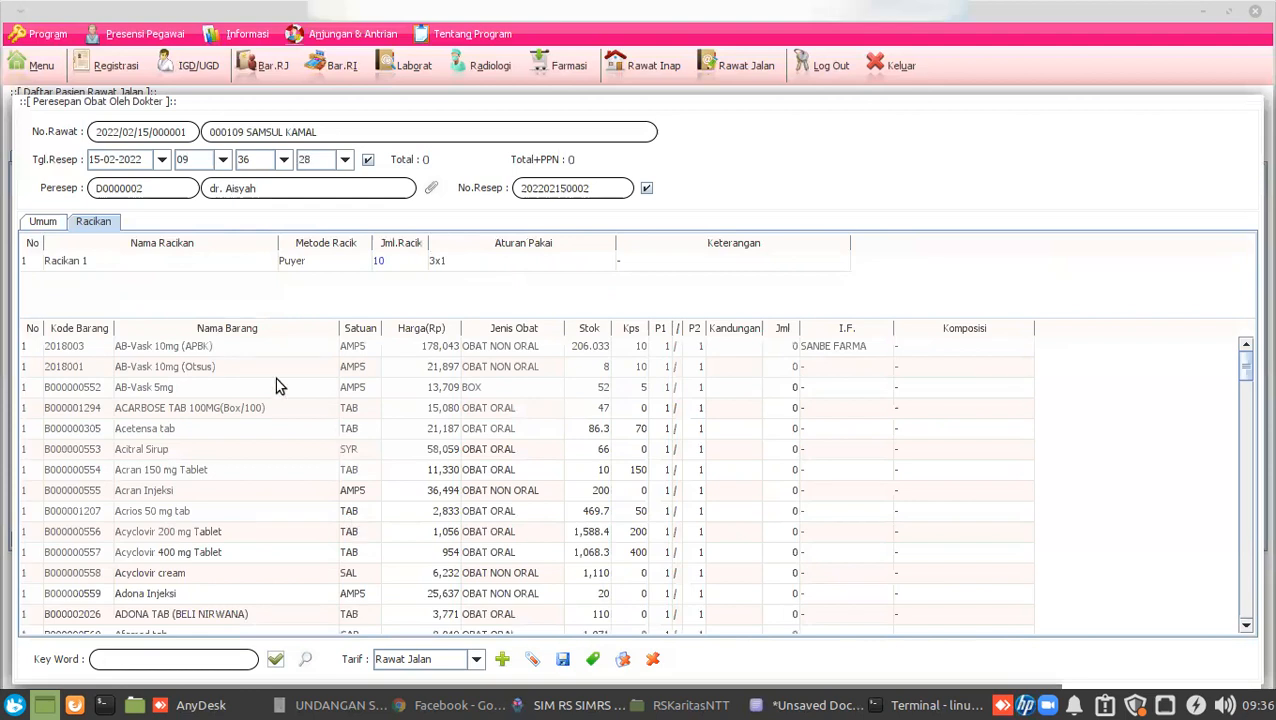
Add AB-Vask 10mg (APBK) to Racikan 1 with Kandungan 5, giving quantity 5.
left_click(208, 350)
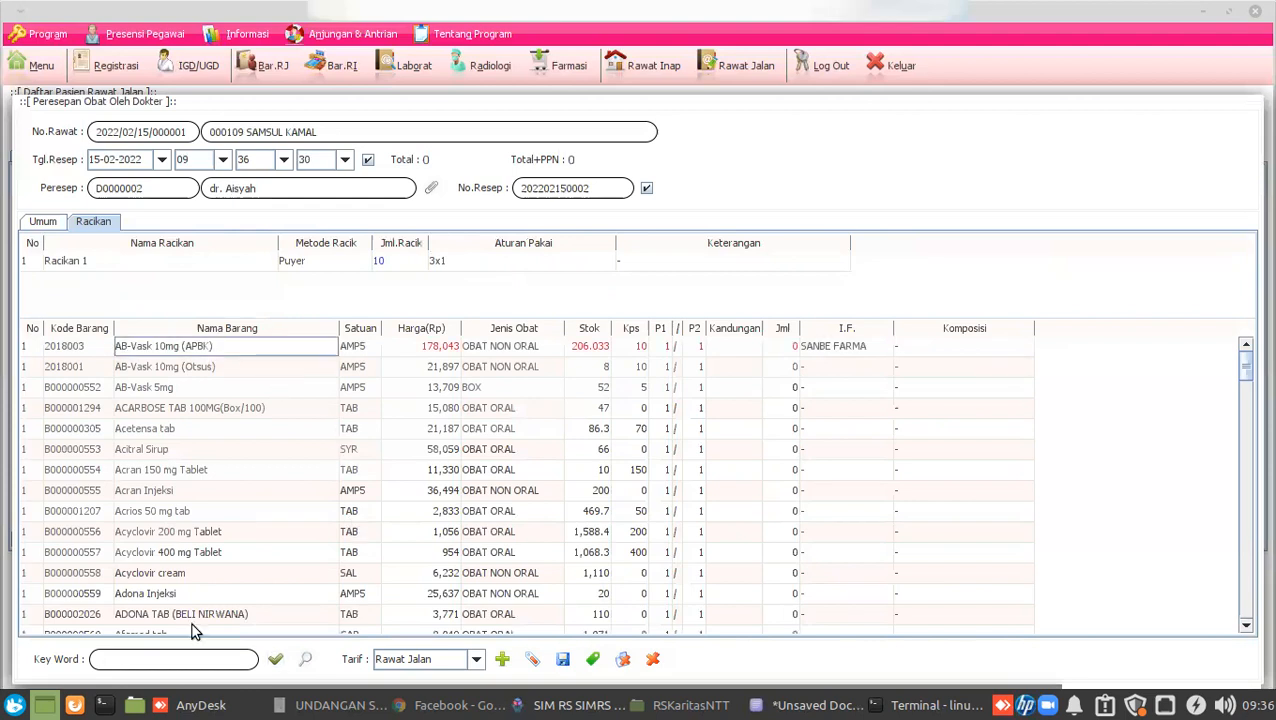
left_click(195, 657)
type("ab-vask")
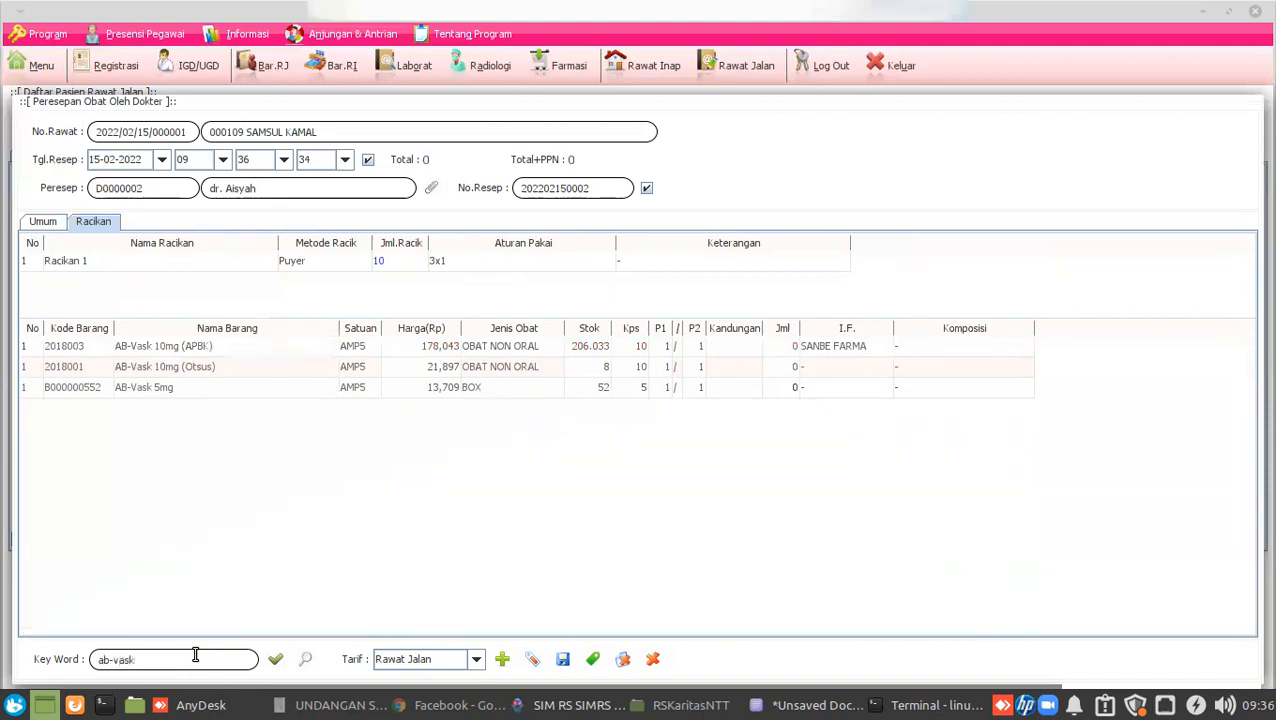
left_click(624, 348)
left_click(576, 348)
left_click(734, 346)
type("5")
key("Return")
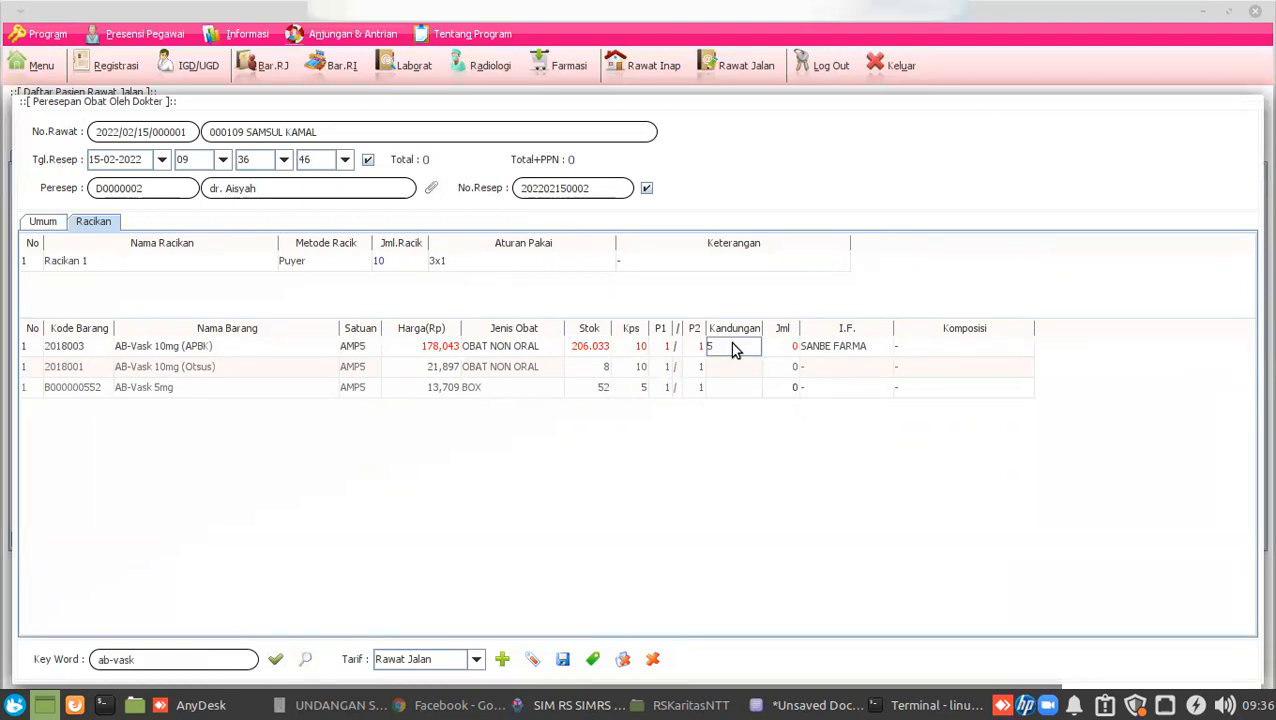
key("Right")
key("Right")
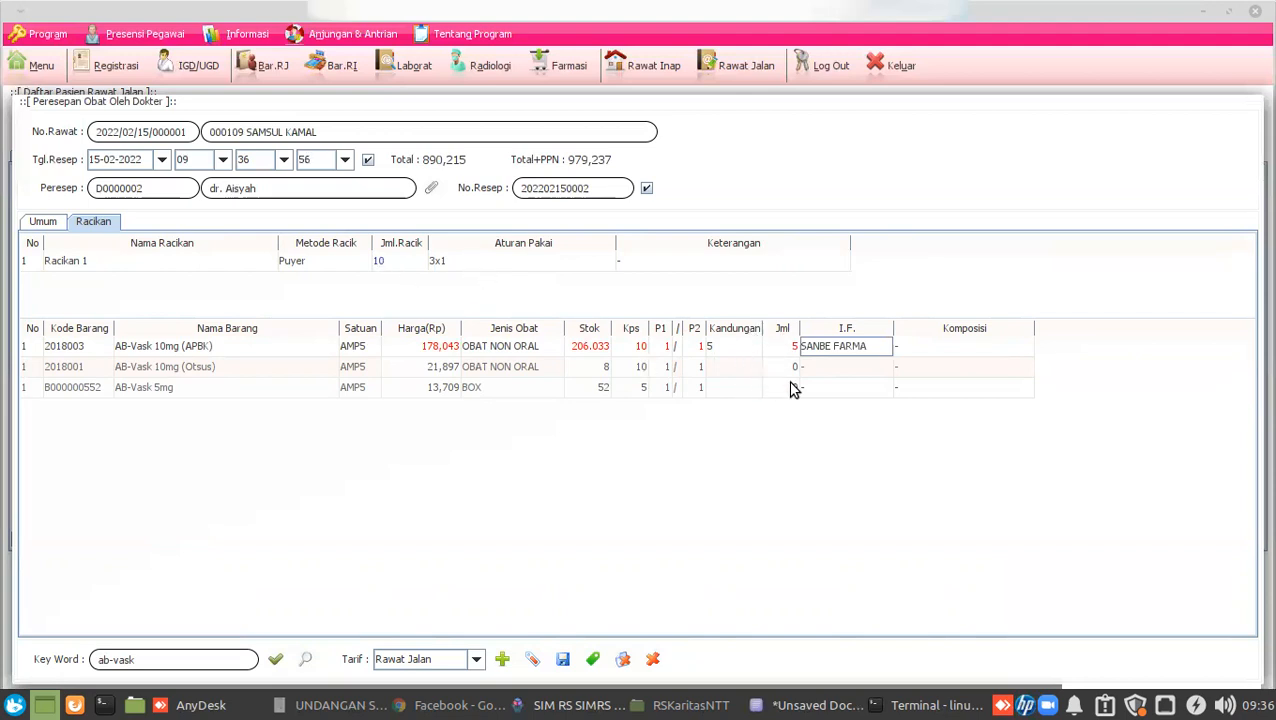
left_click(777, 350)
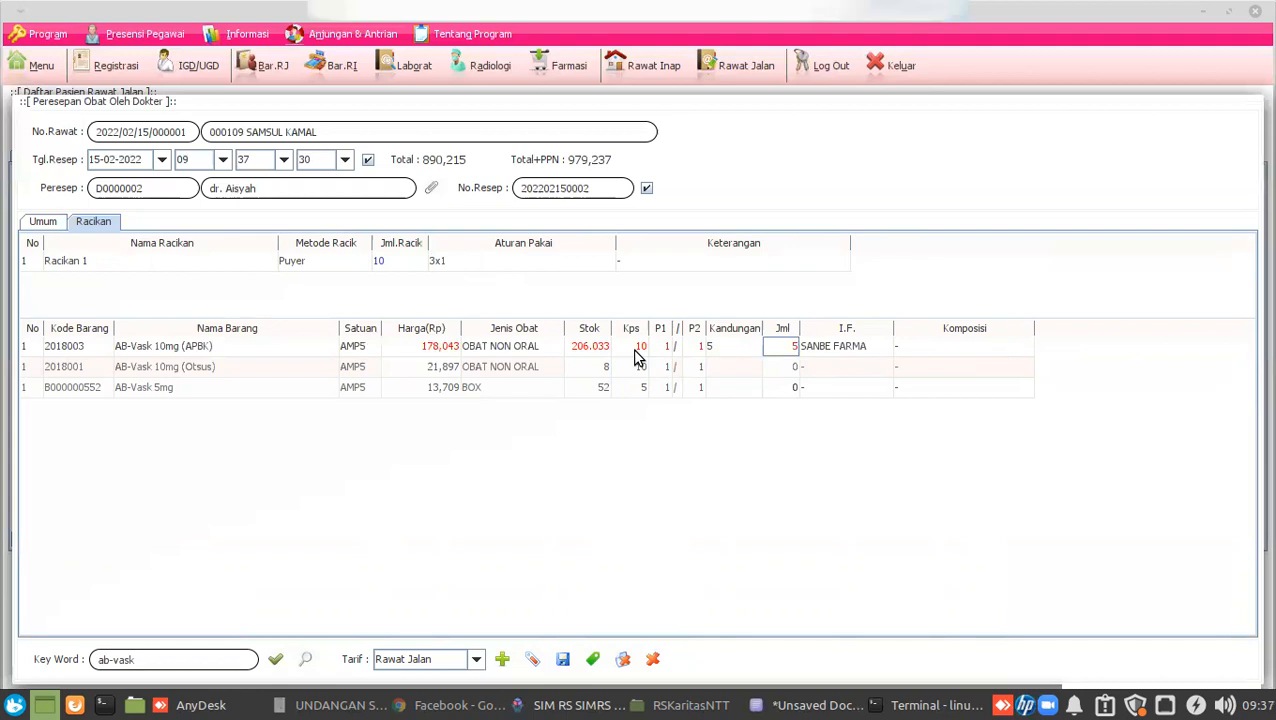
Add Acyclovir 400 mg Tablet to Racikan 1 with strength 100, giving quantity 2.5.
left_click(718, 348)
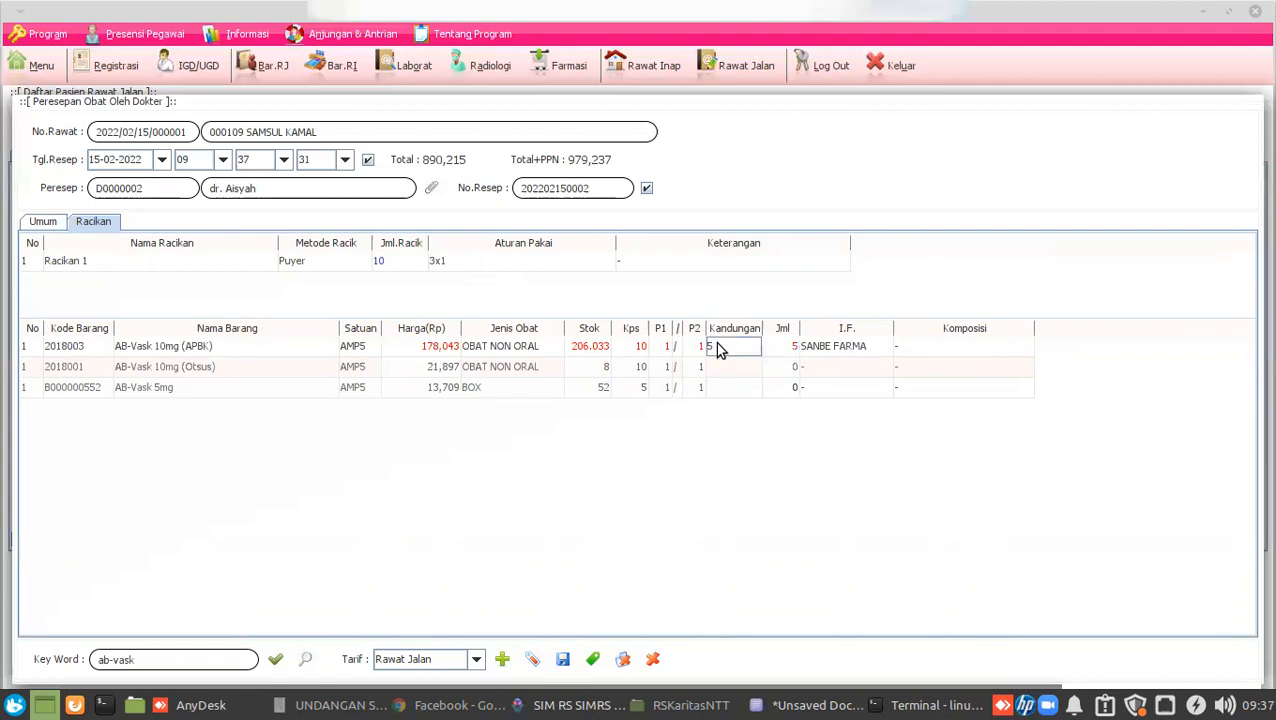
left_click(178, 660)
key("BackSpace")
type("acyl")
key("BackSpace")
key("BackSpace")
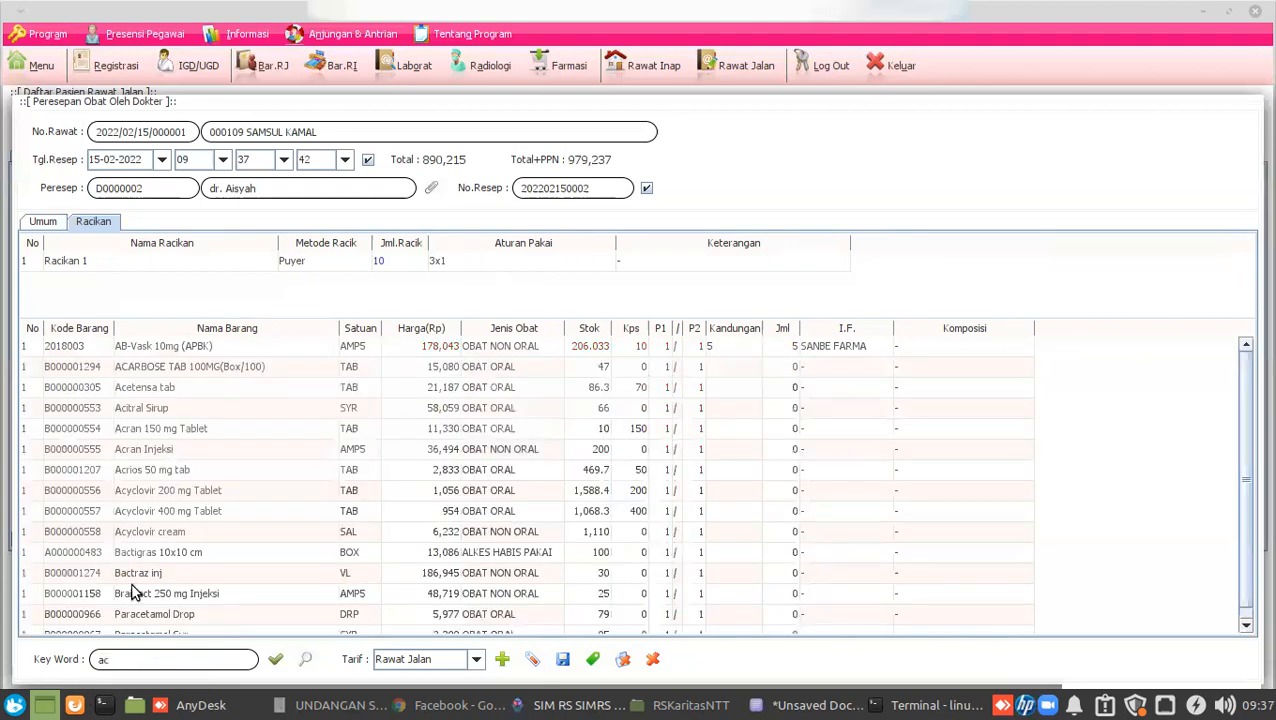
left_click(240, 505)
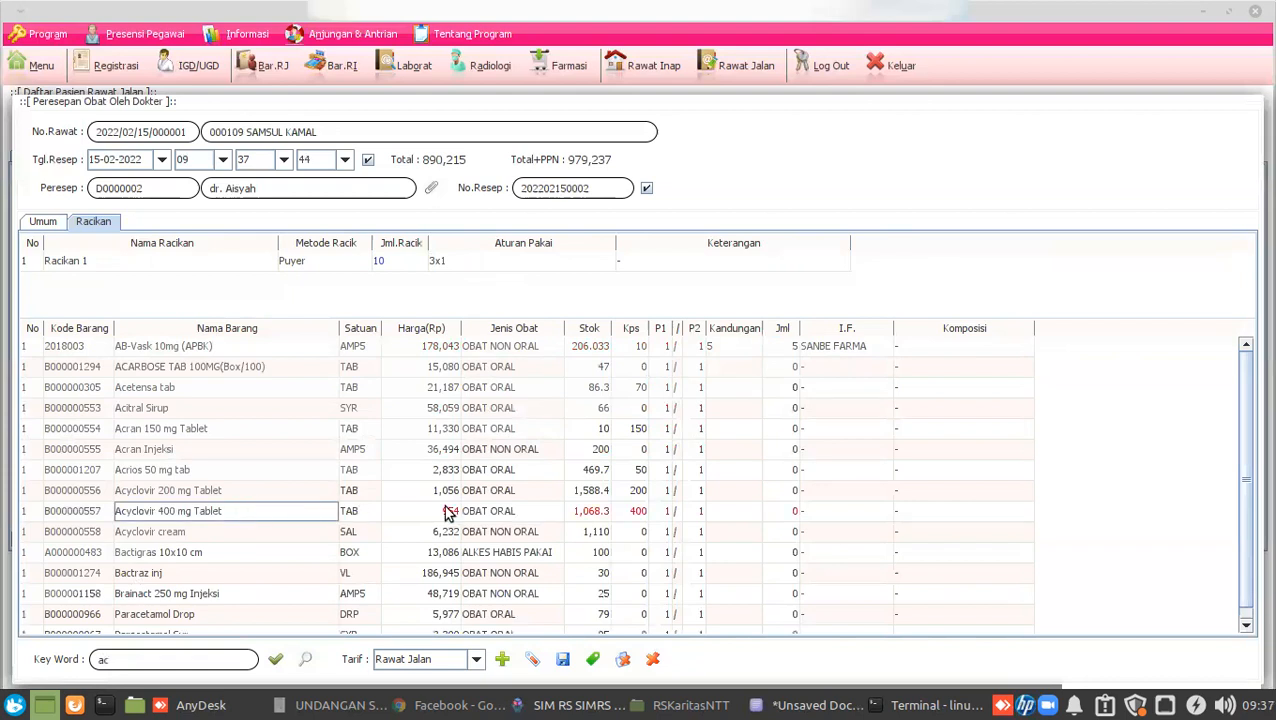
left_click(630, 512)
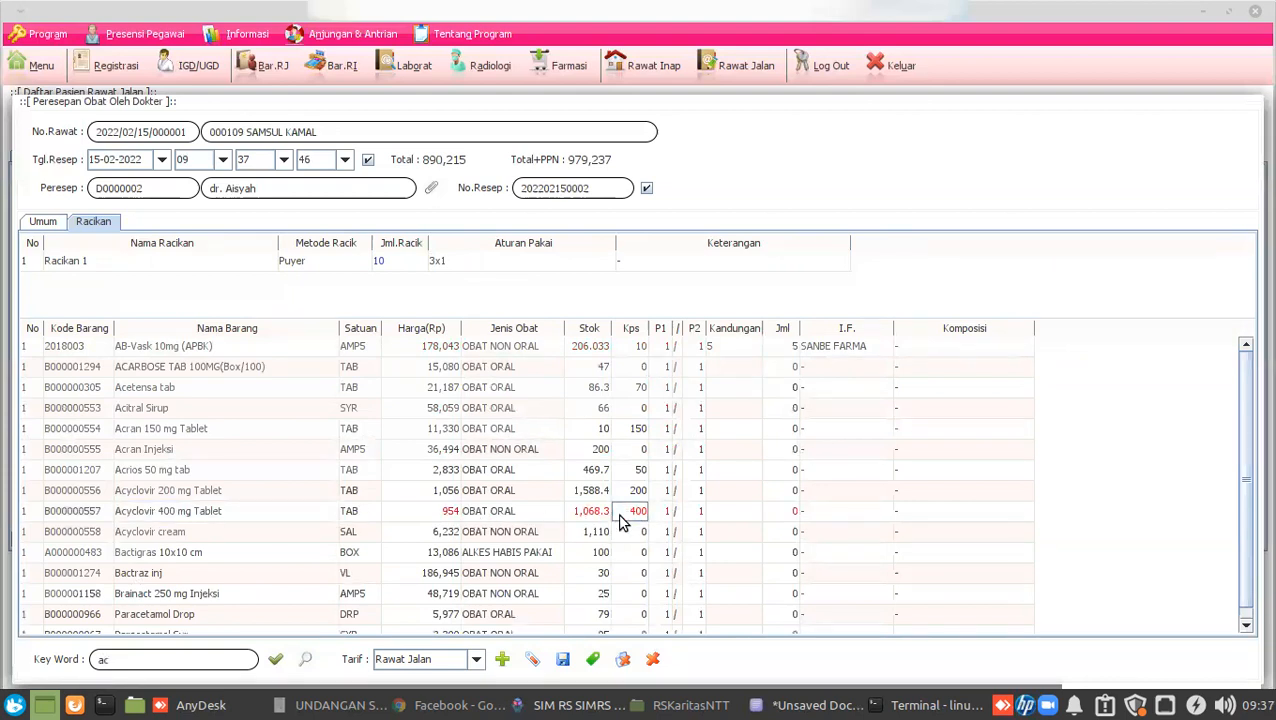
left_click(734, 512)
type("100")
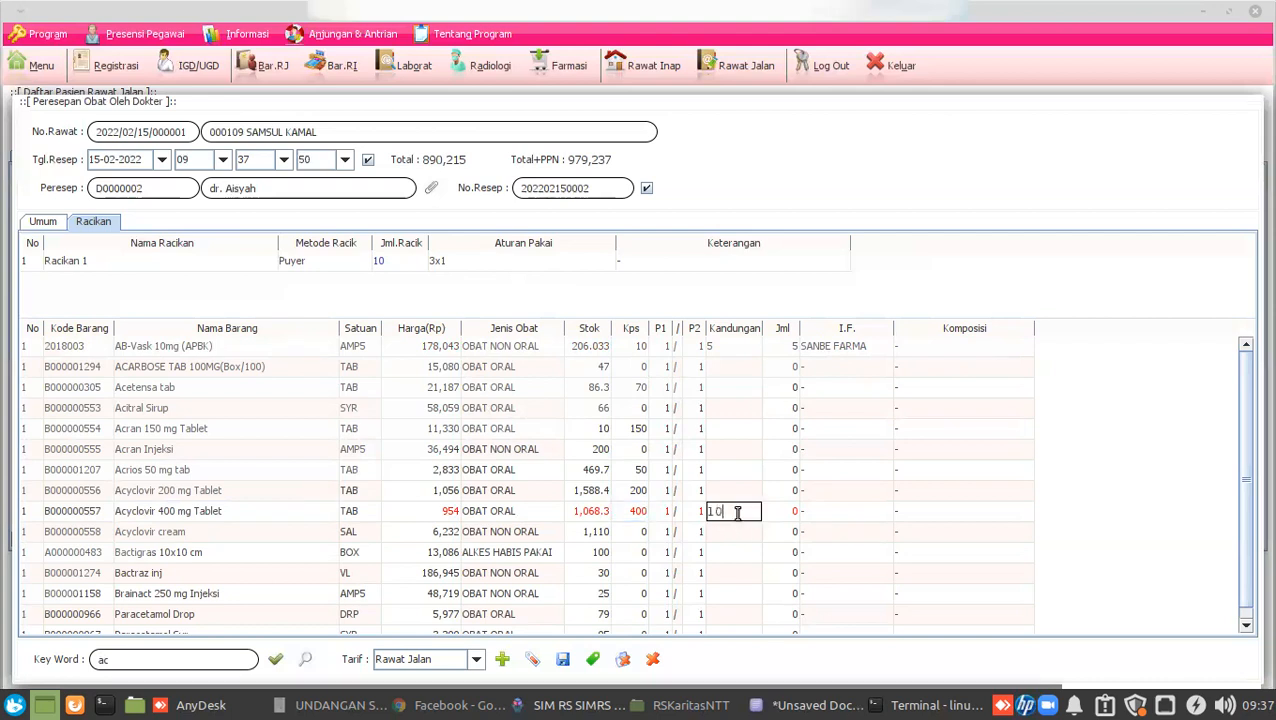
key("Tab")
key("Tab")
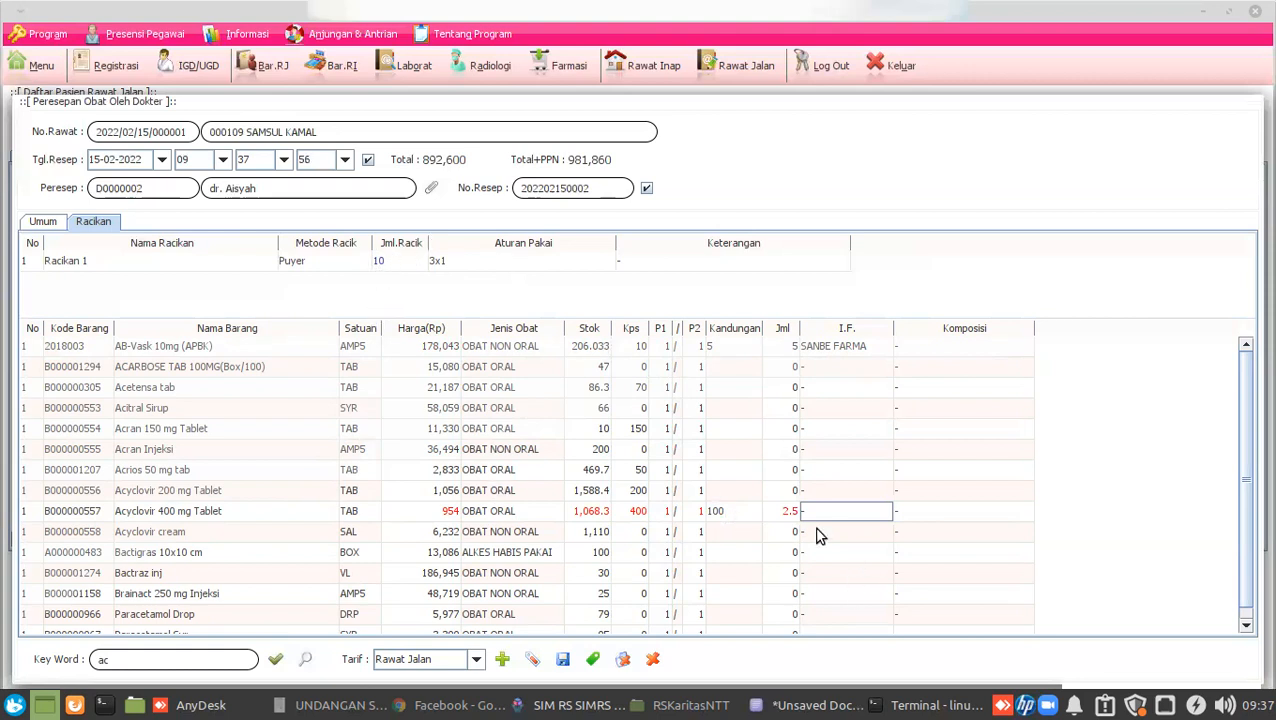
left_click(782, 514)
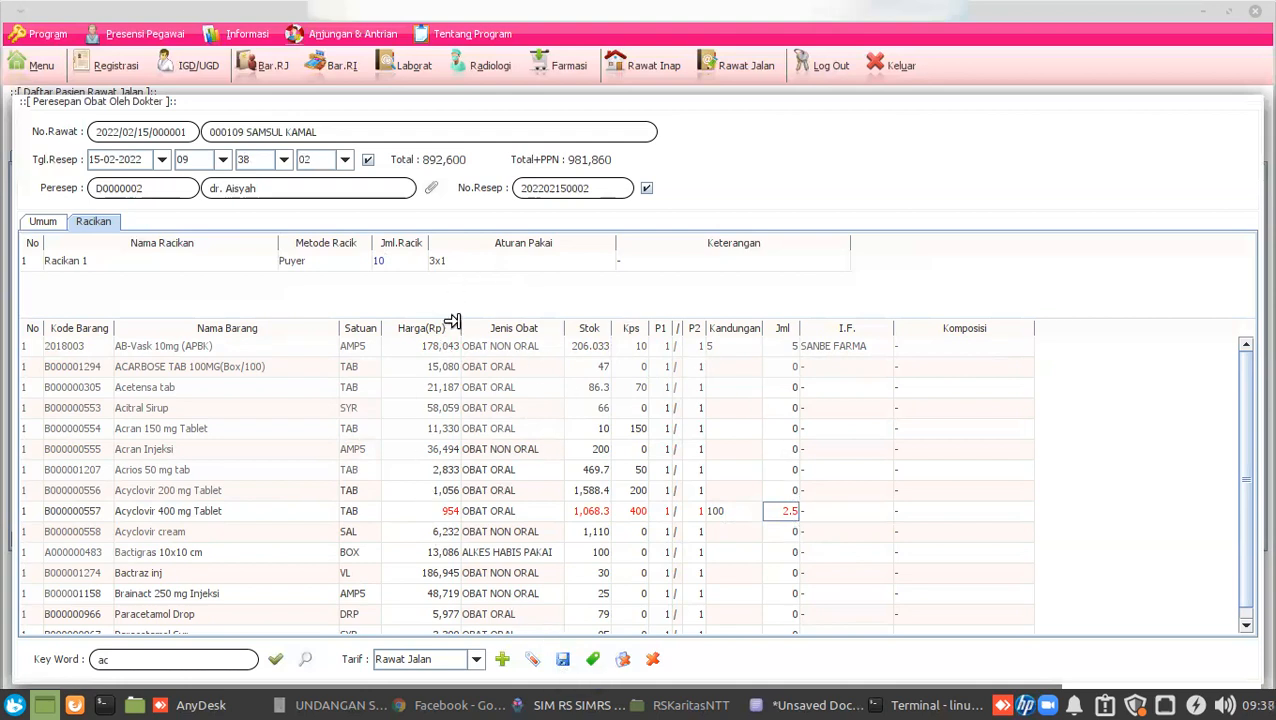
Save the prescription with its compound, confirming Yes, and switch to the remote session.
left_click(563, 662)
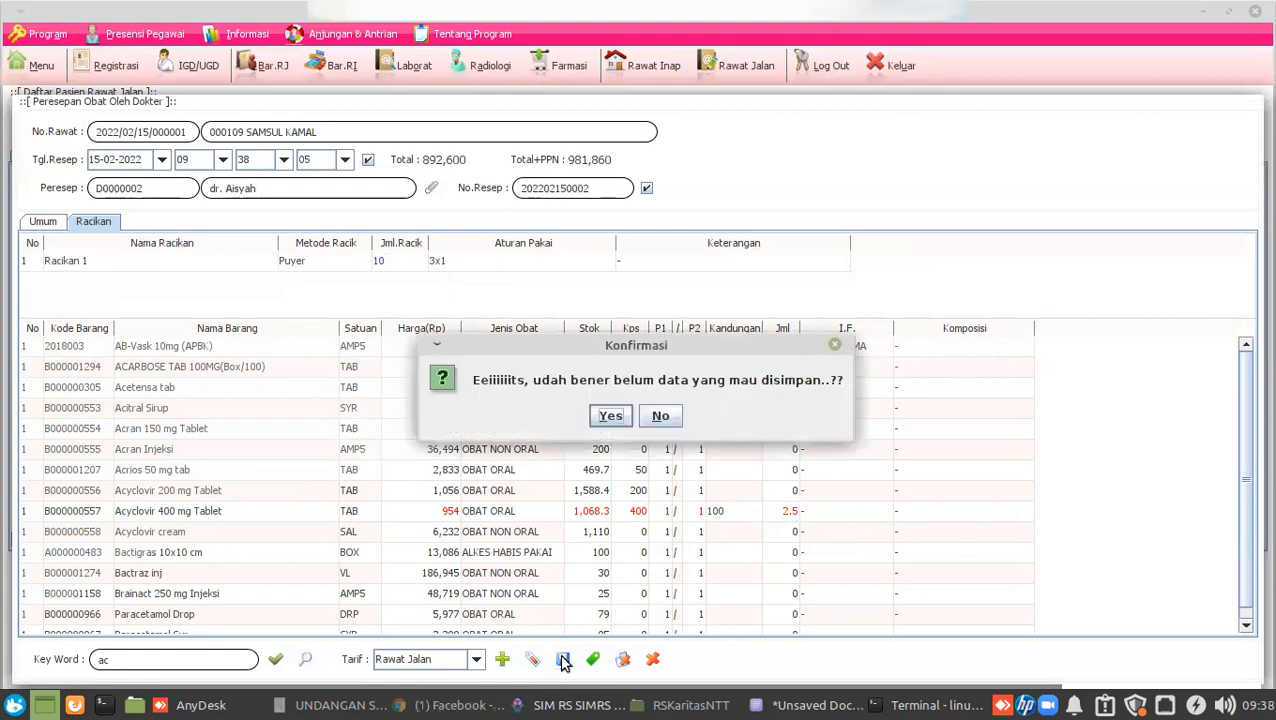
left_click(614, 417)
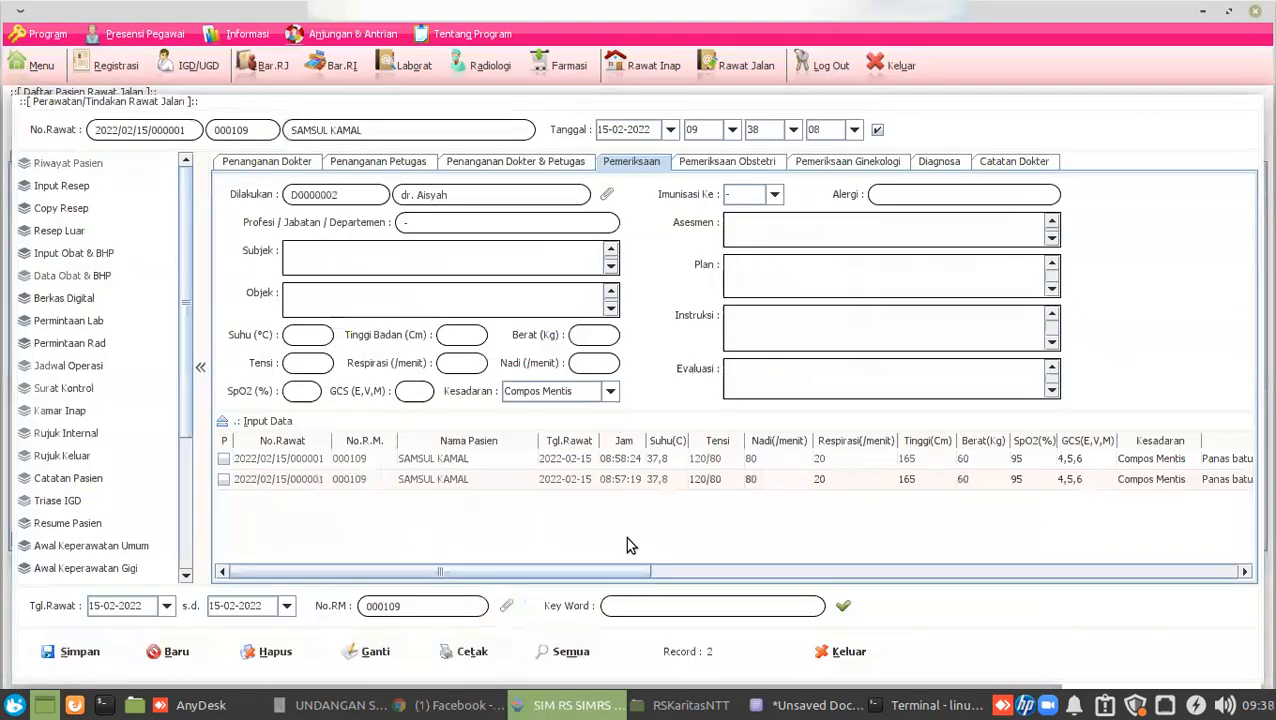
left_click(196, 705)
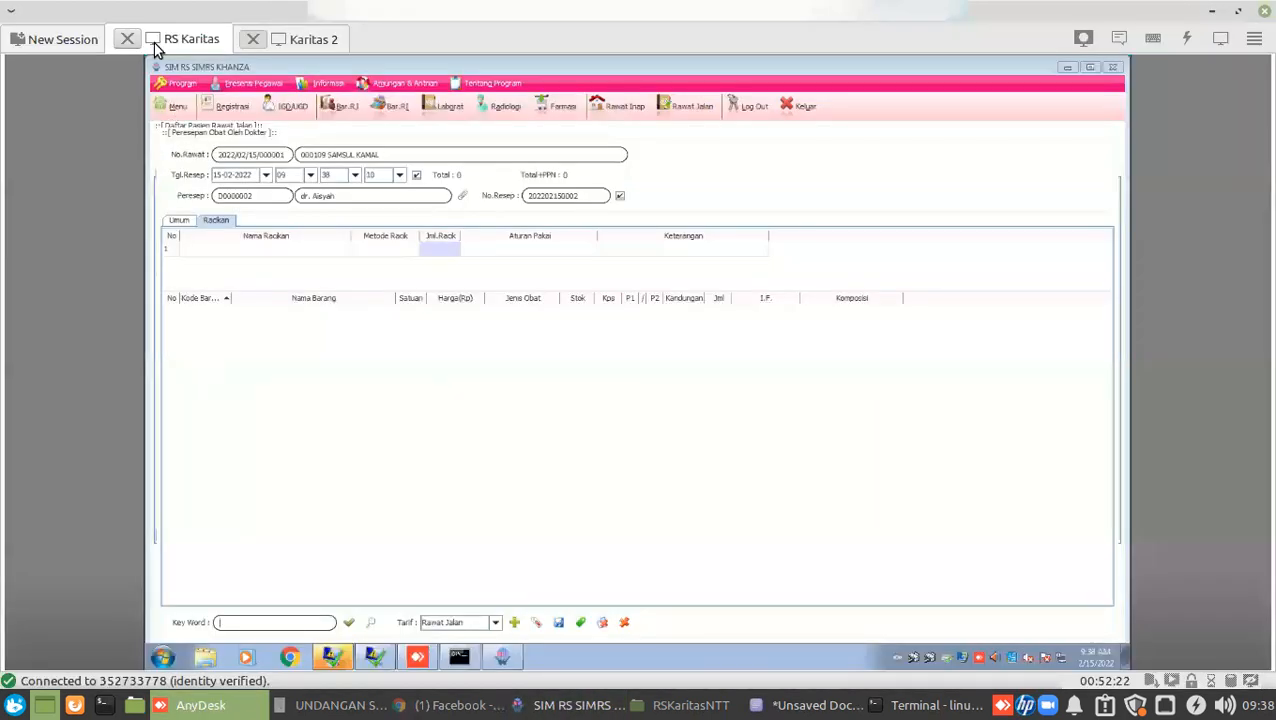
In the RS Karitas session, add 1 Paracetamol Syr at 3x1, totalling 3,399.
left_click(295, 40)
left_click(206, 40)
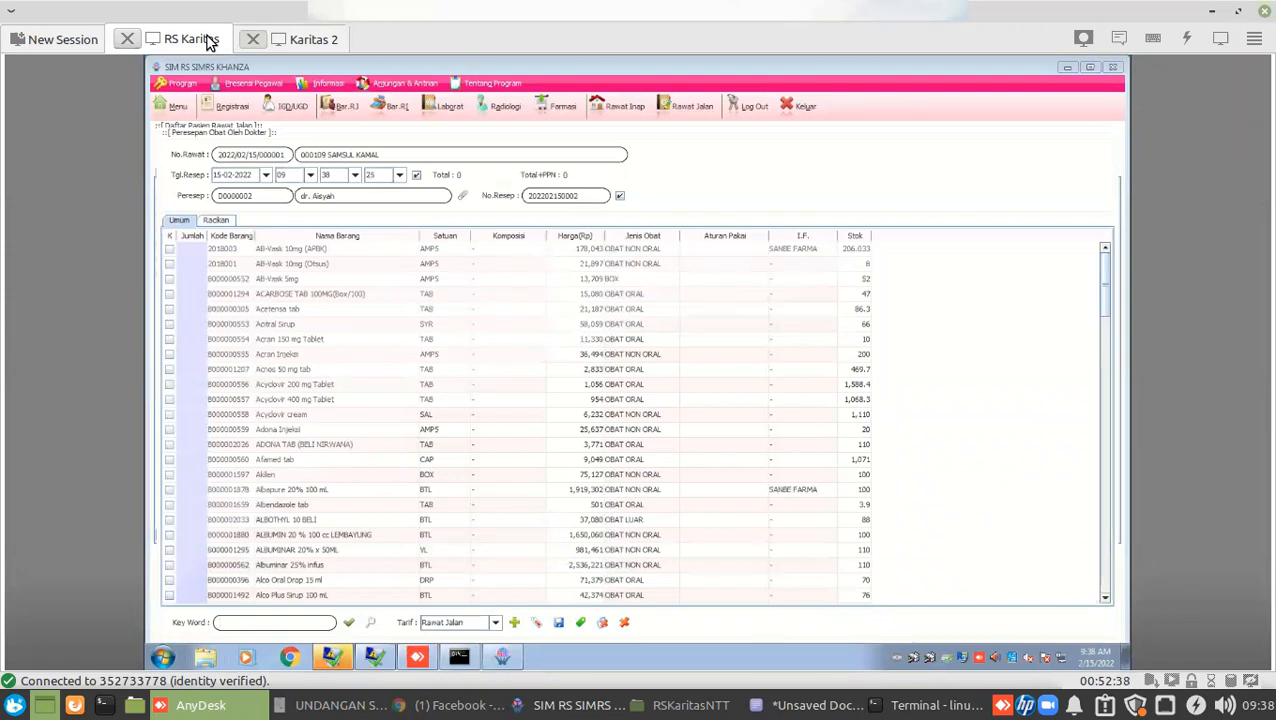
type("isra")
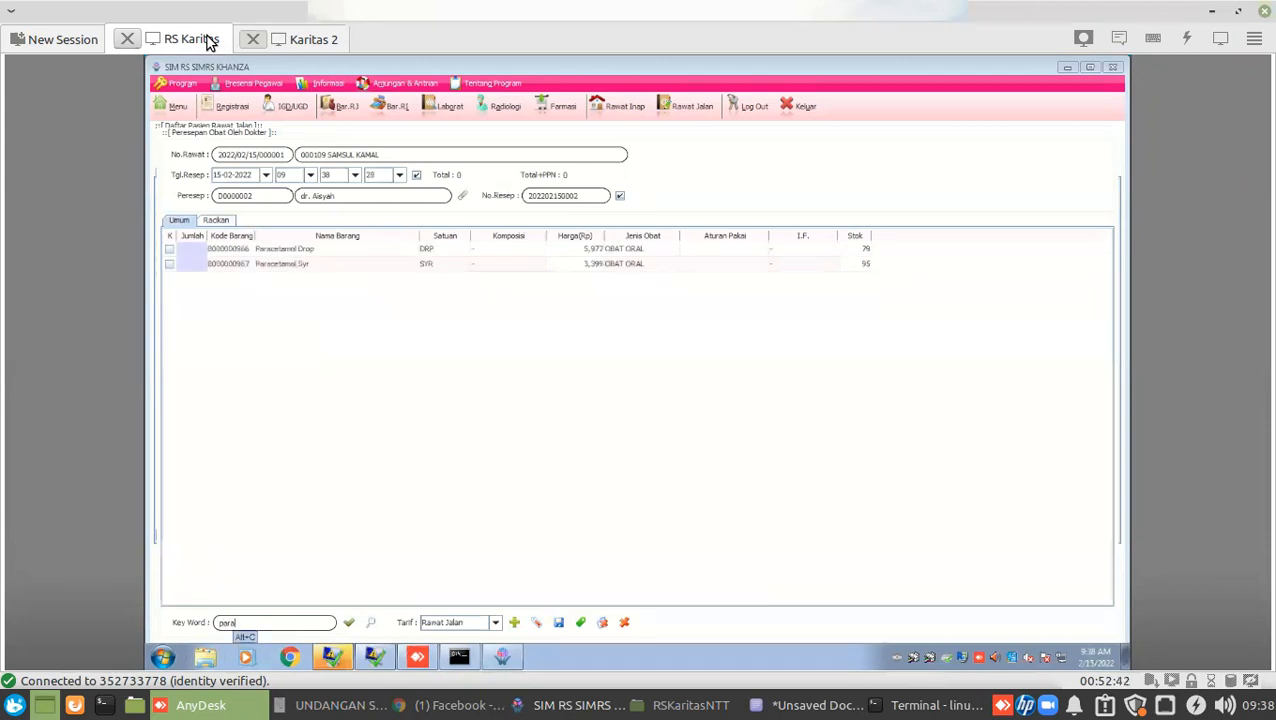
type("cet")
key("Down")
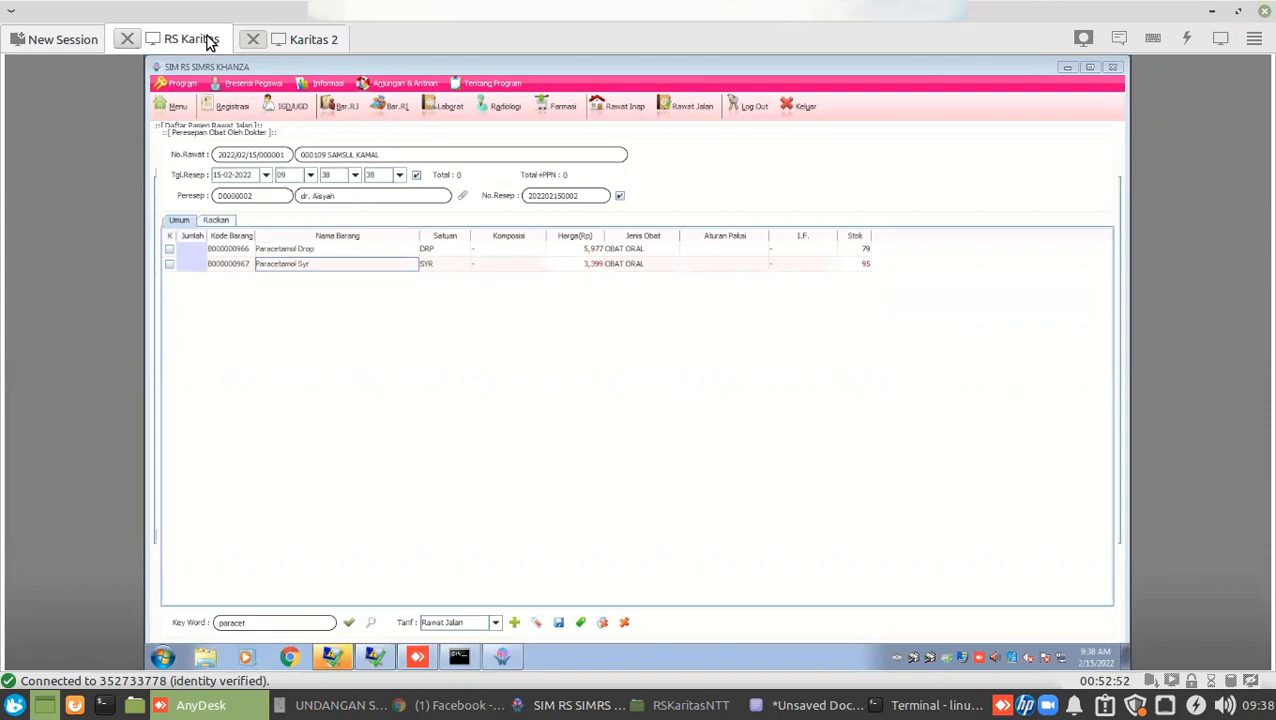
type("3x")
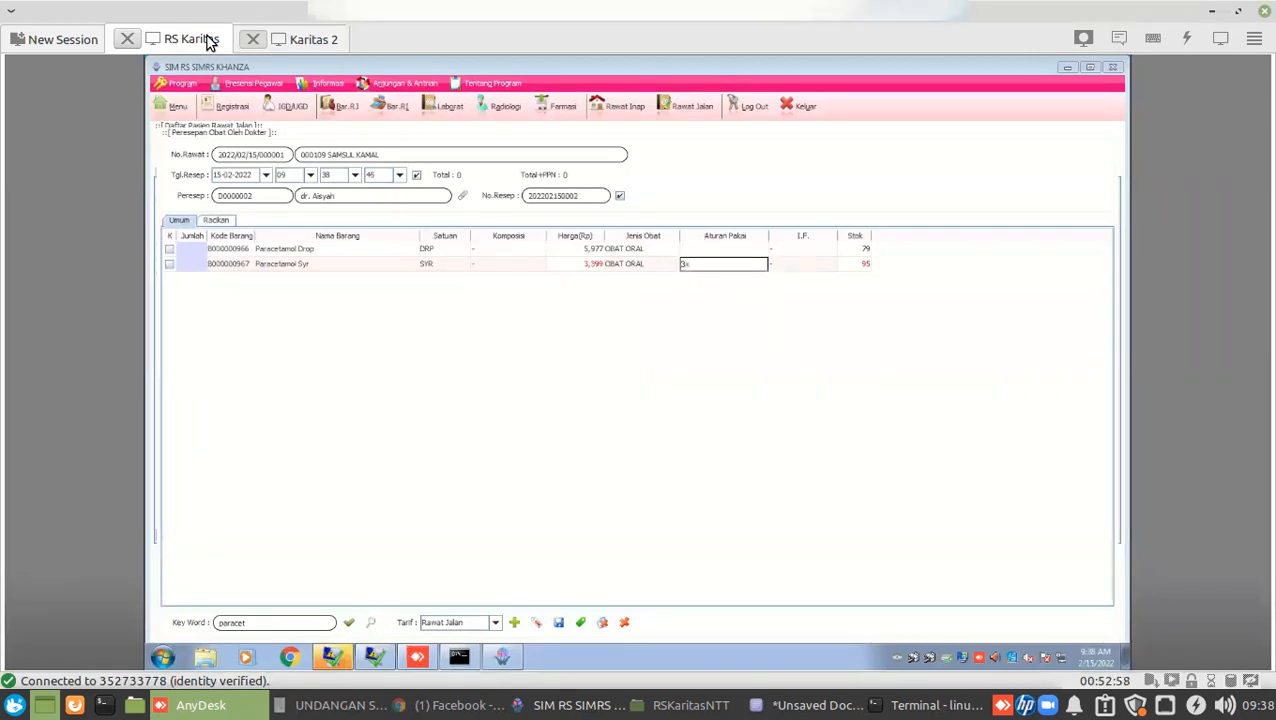
key("Return")
type("1")
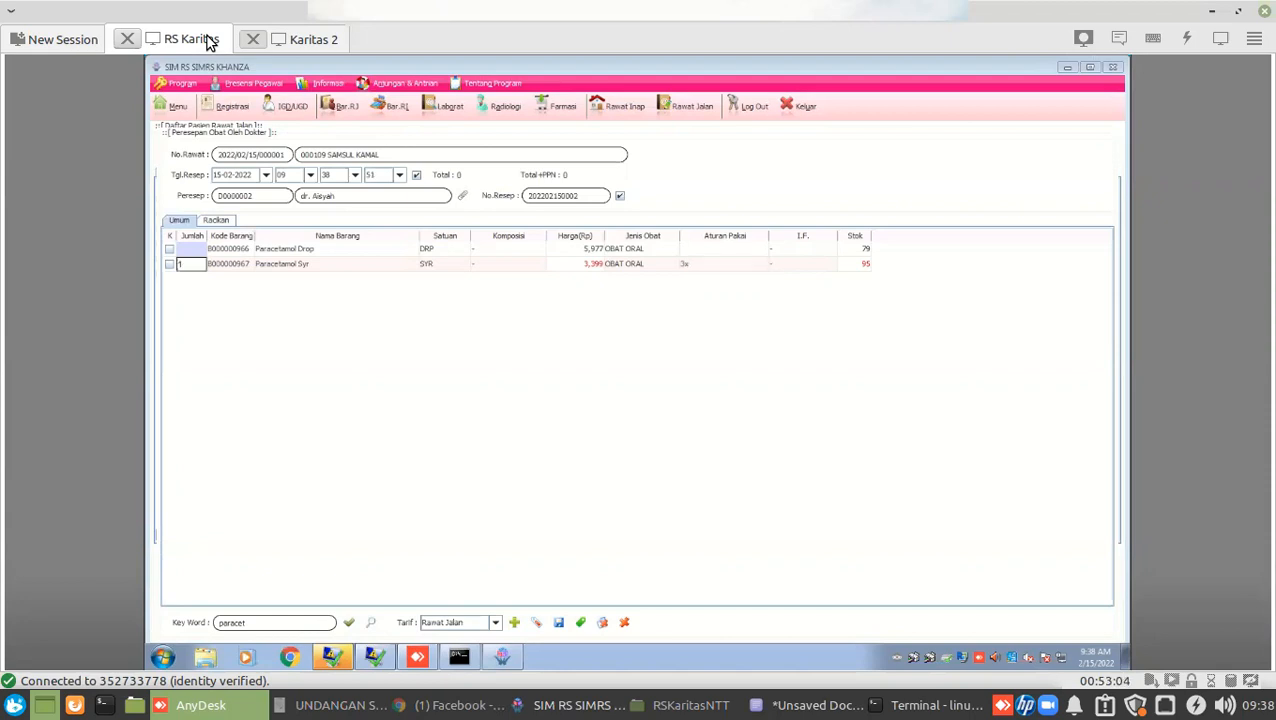
key("Return")
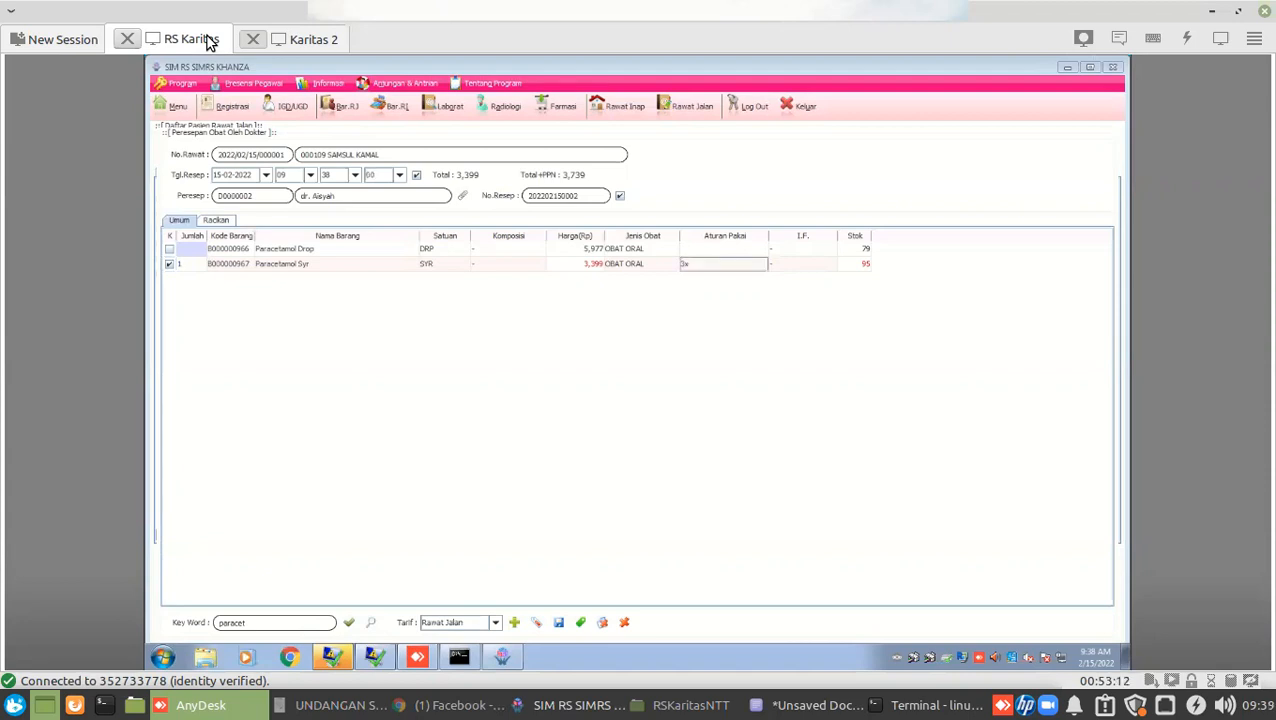
type("1")
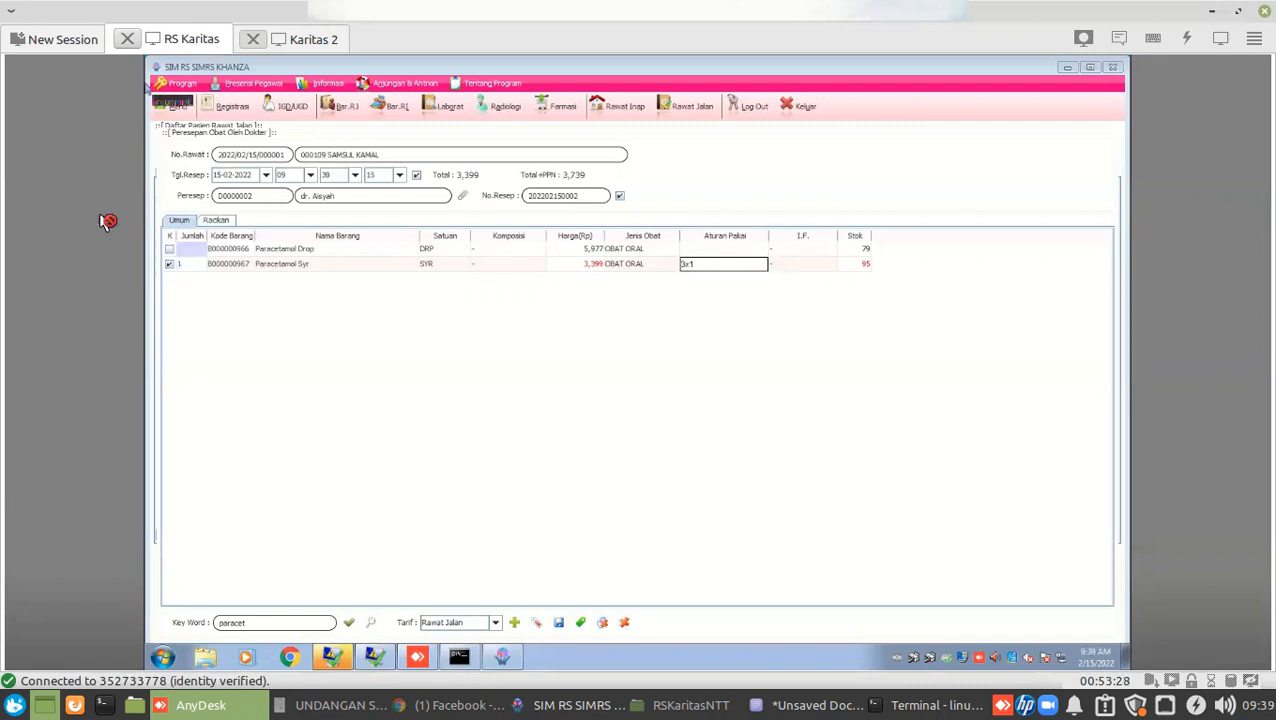
left_click(170, 265)
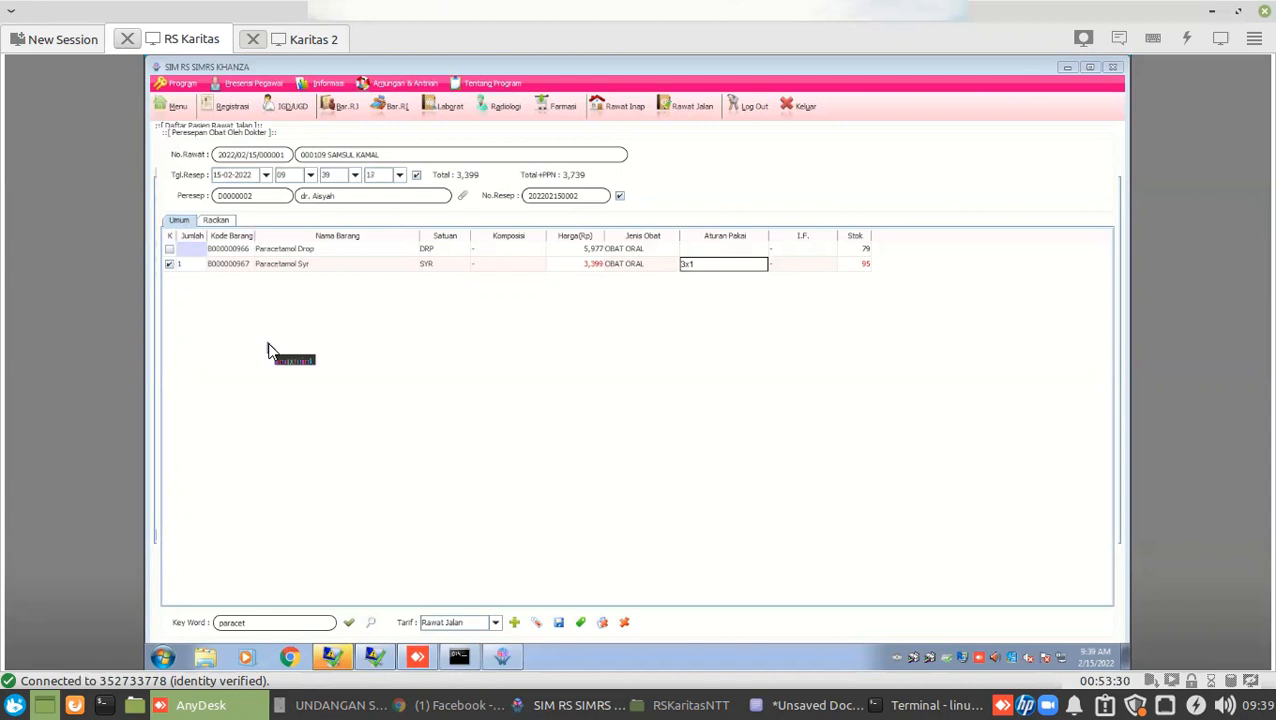
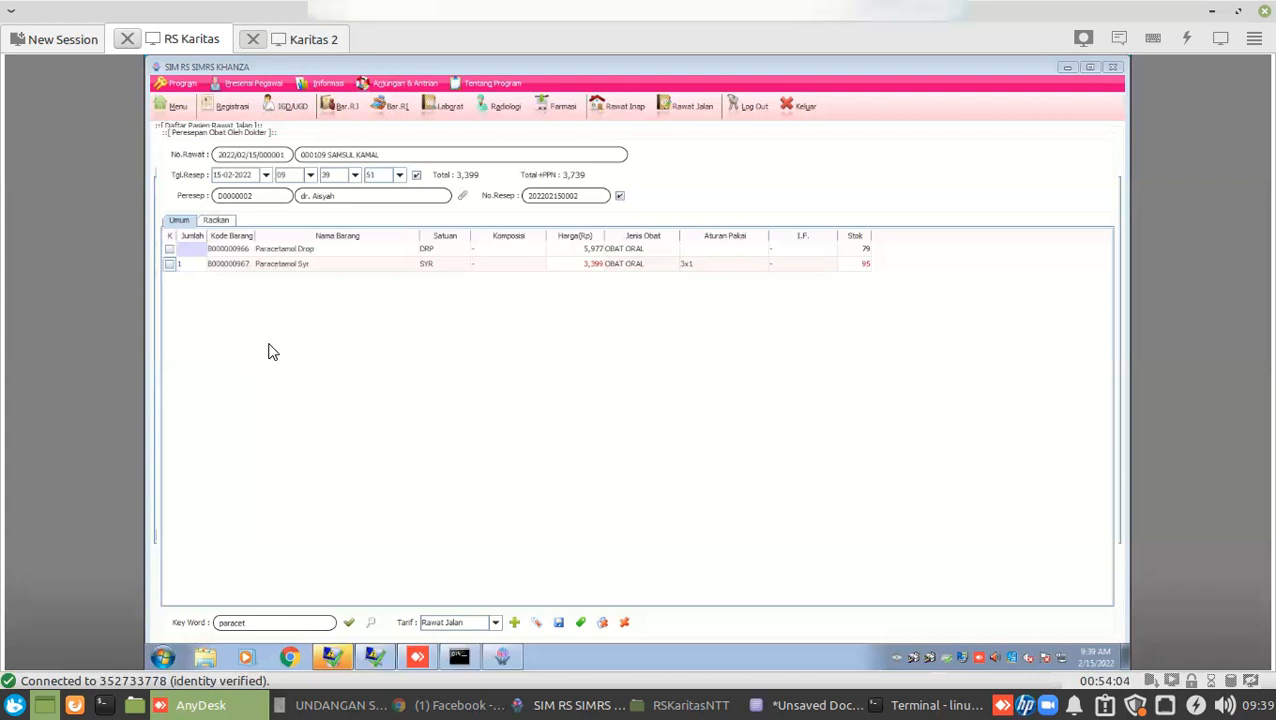
Clear the 'paracet' search keyword, keeping Paracetamol Syr 1.0 at 3x1 (total 3,399).
left_click(270, 351)
left_click(270, 350)
left_click(270, 350)
left_click(270, 350)
left_click(270, 349)
key("Return")
key("BackSpace")
key("BackSpace")
key("BackSpace")
key("BackSpace")
key("BackSpace")
key("BackSpace")
key("BackSpace")
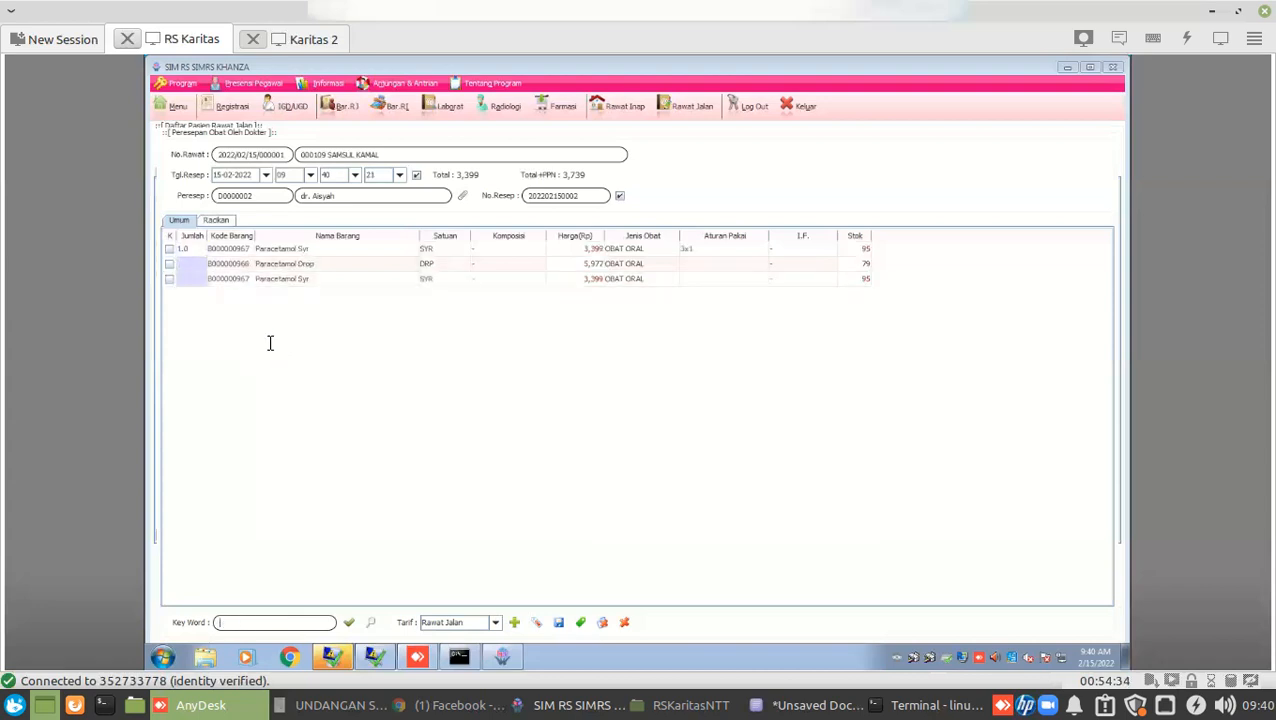
Search 'amo' and add Amoxil to the prescription with quantity 1.
type("amo")
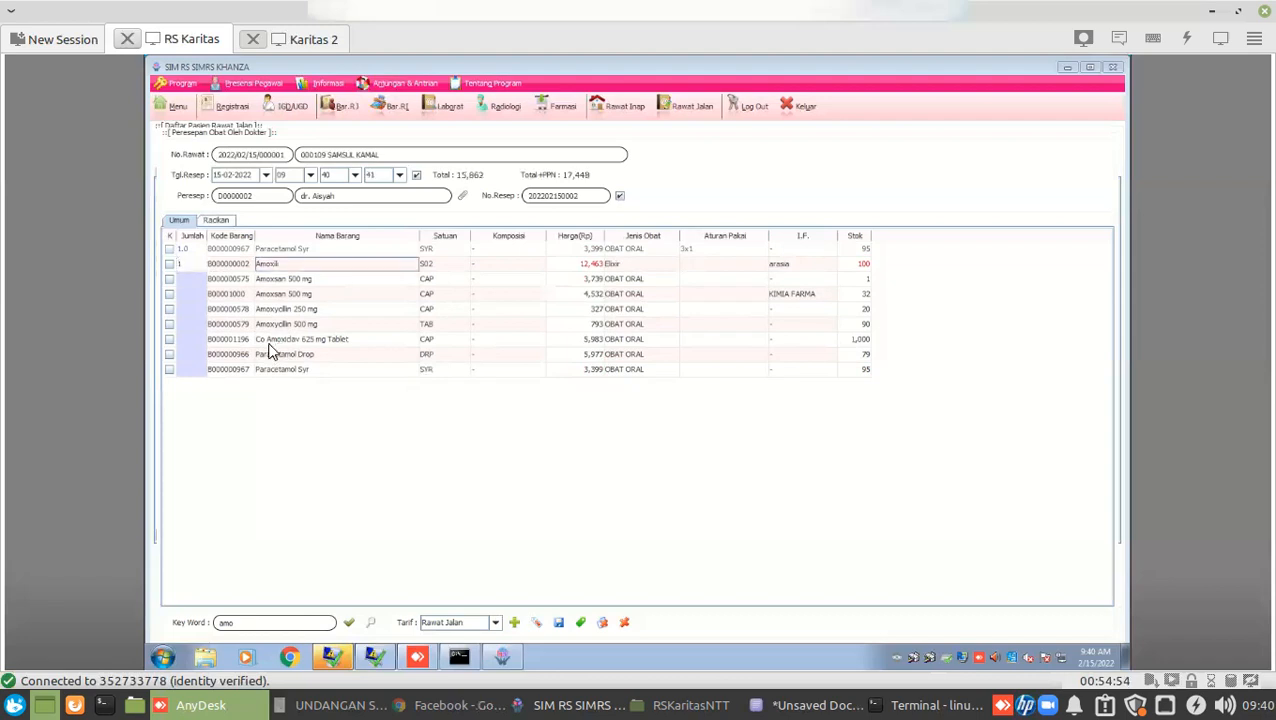
key("Down")
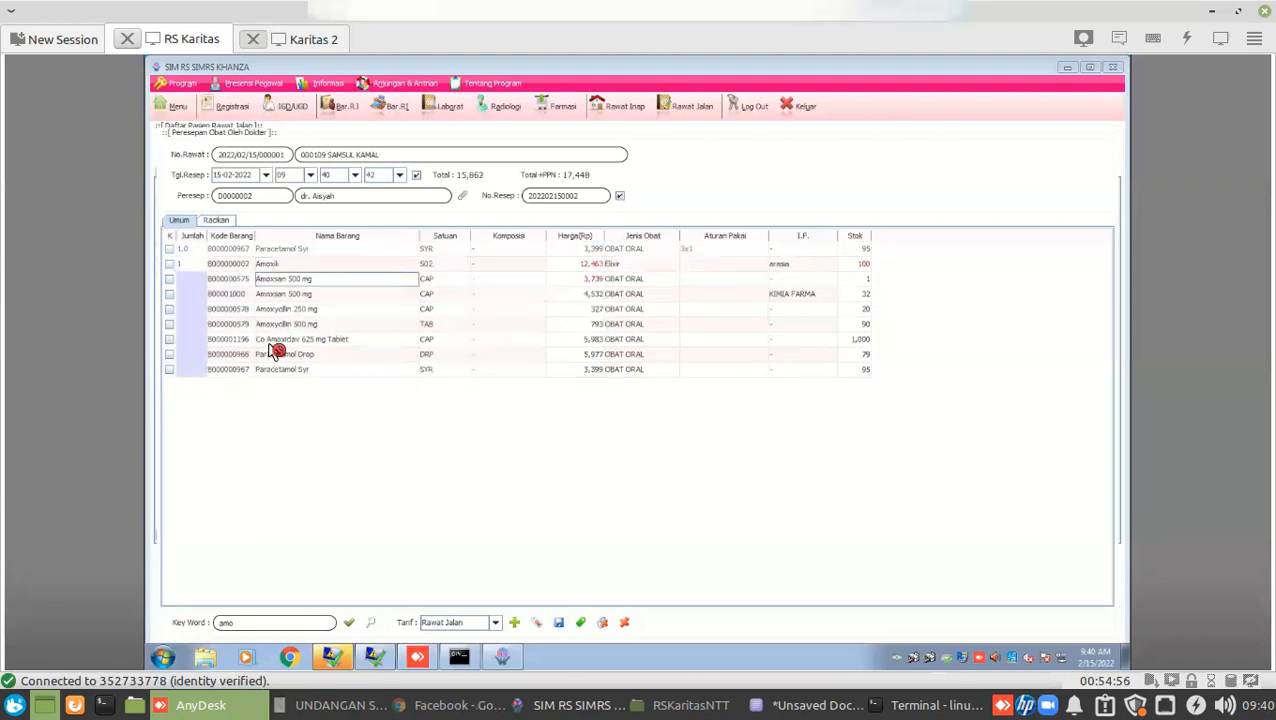
key("Up")
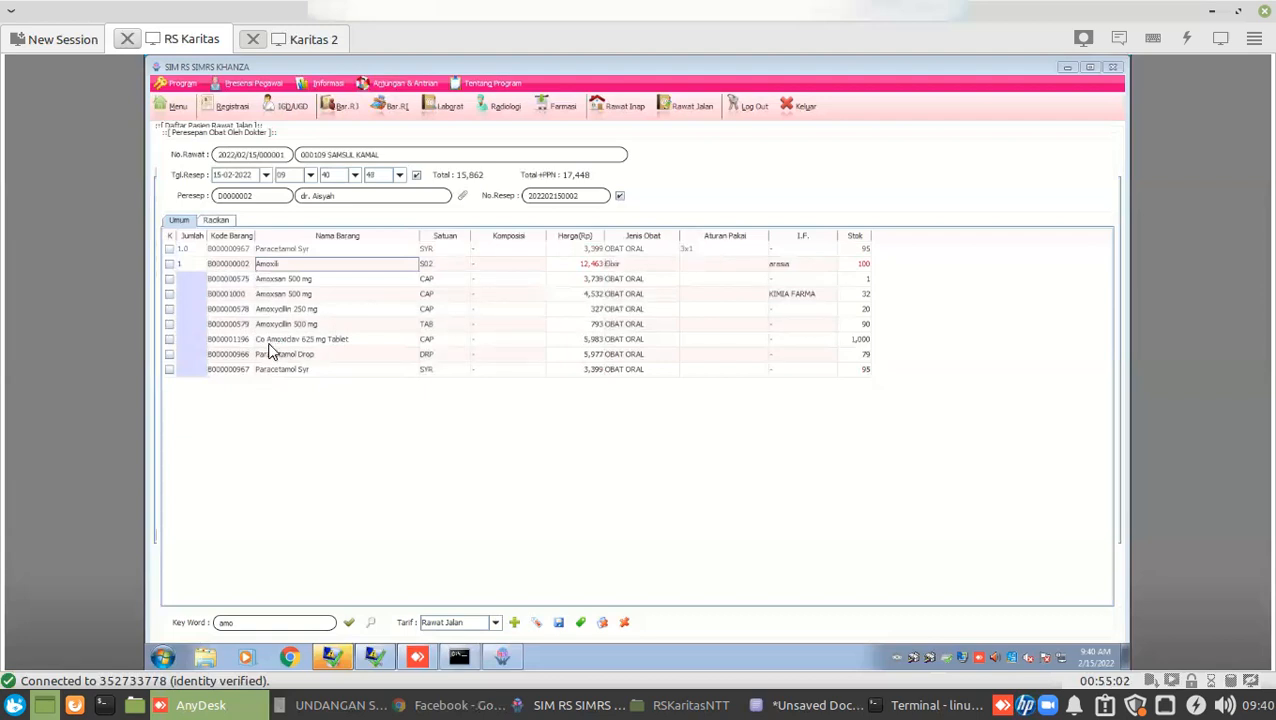
left_click(271, 349)
Give Amoxil dosage 3x1 and save the prescription, confirming the save.
key("alt+s")
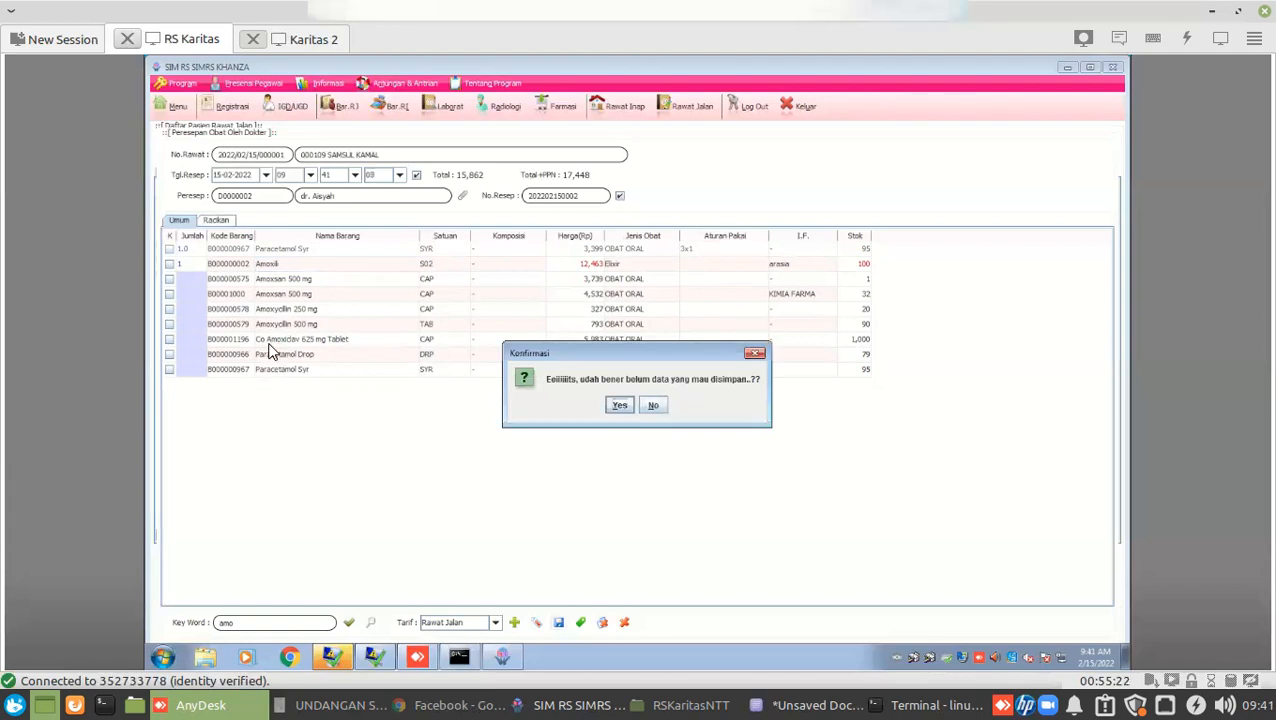
key("alt+n")
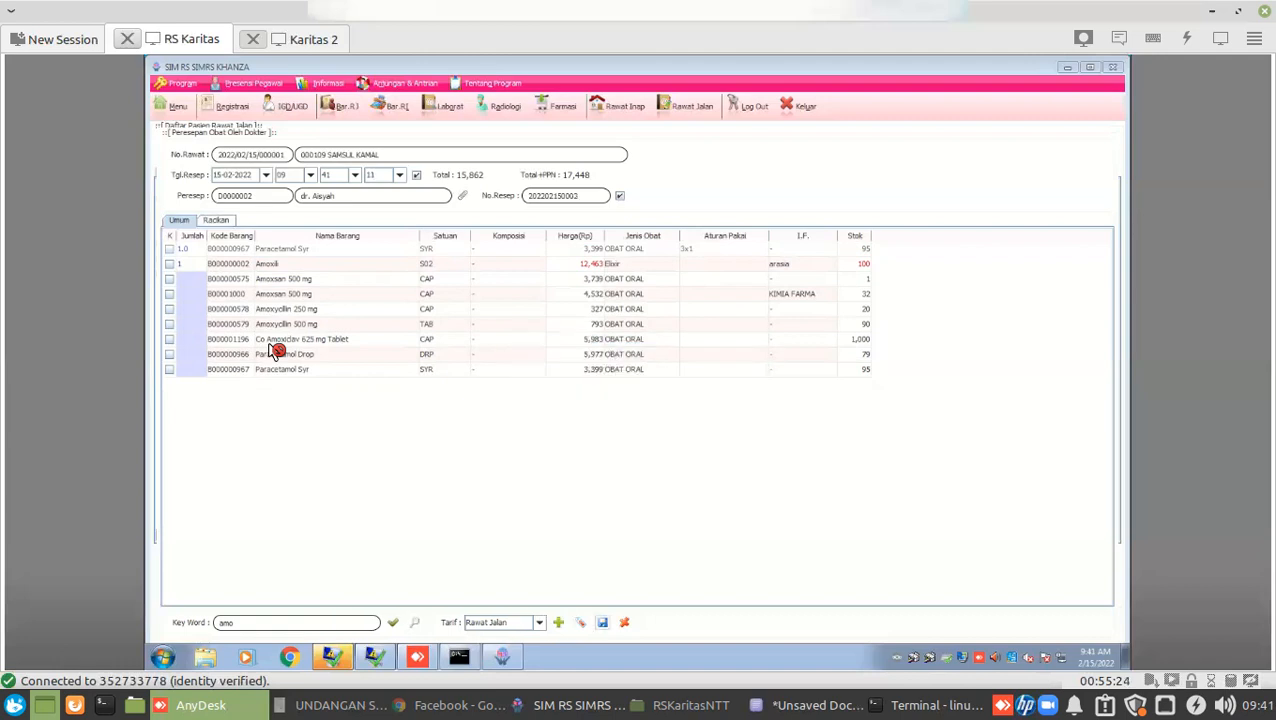
type("3")
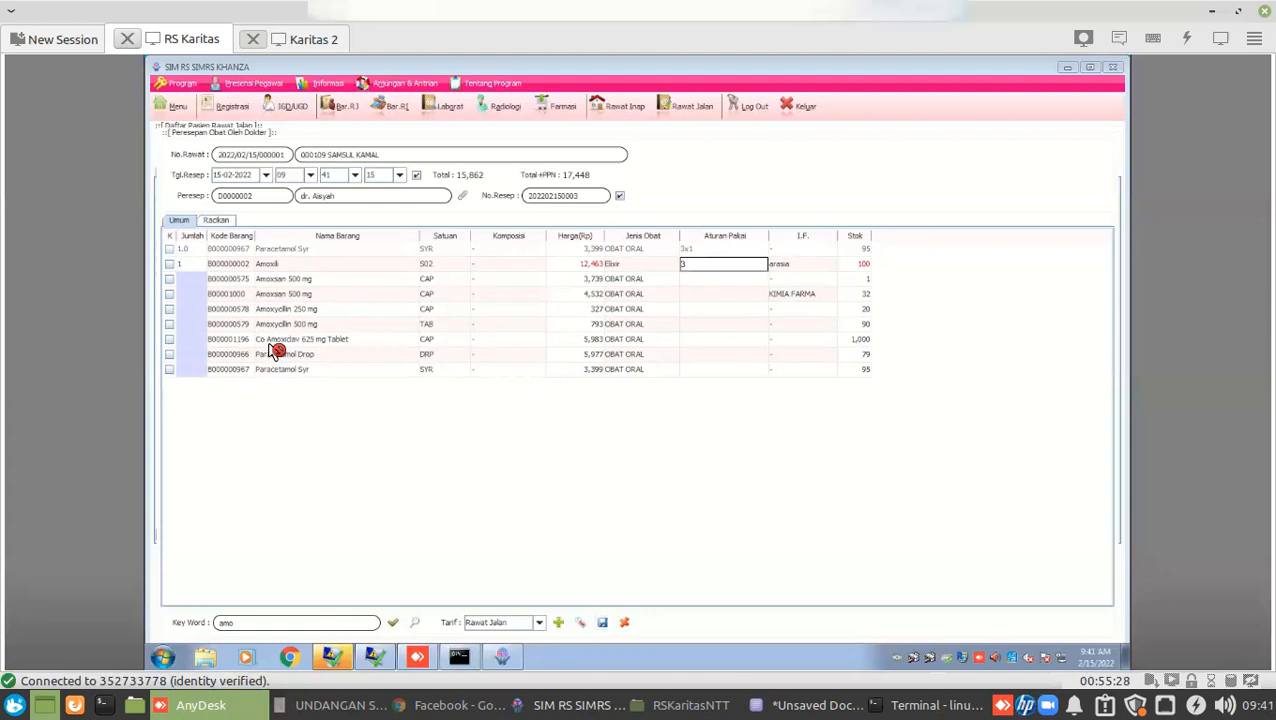
type("x1")
key("Tab")
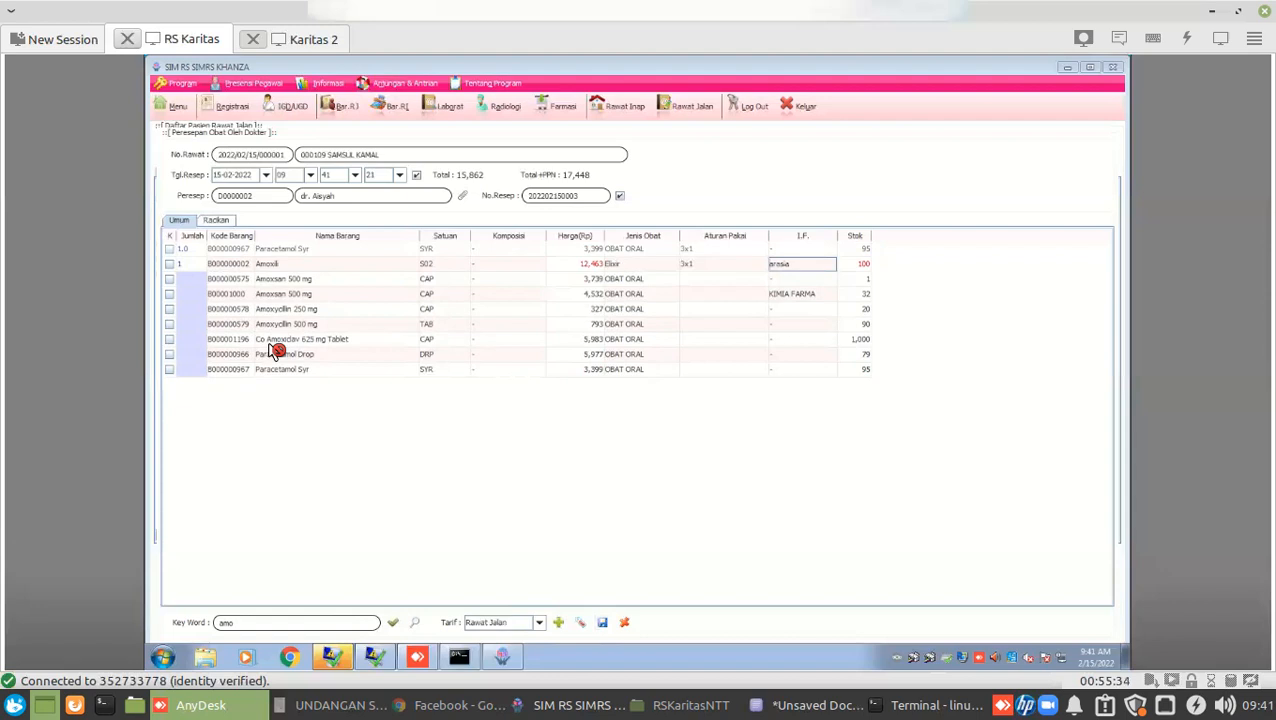
key("alt+s")
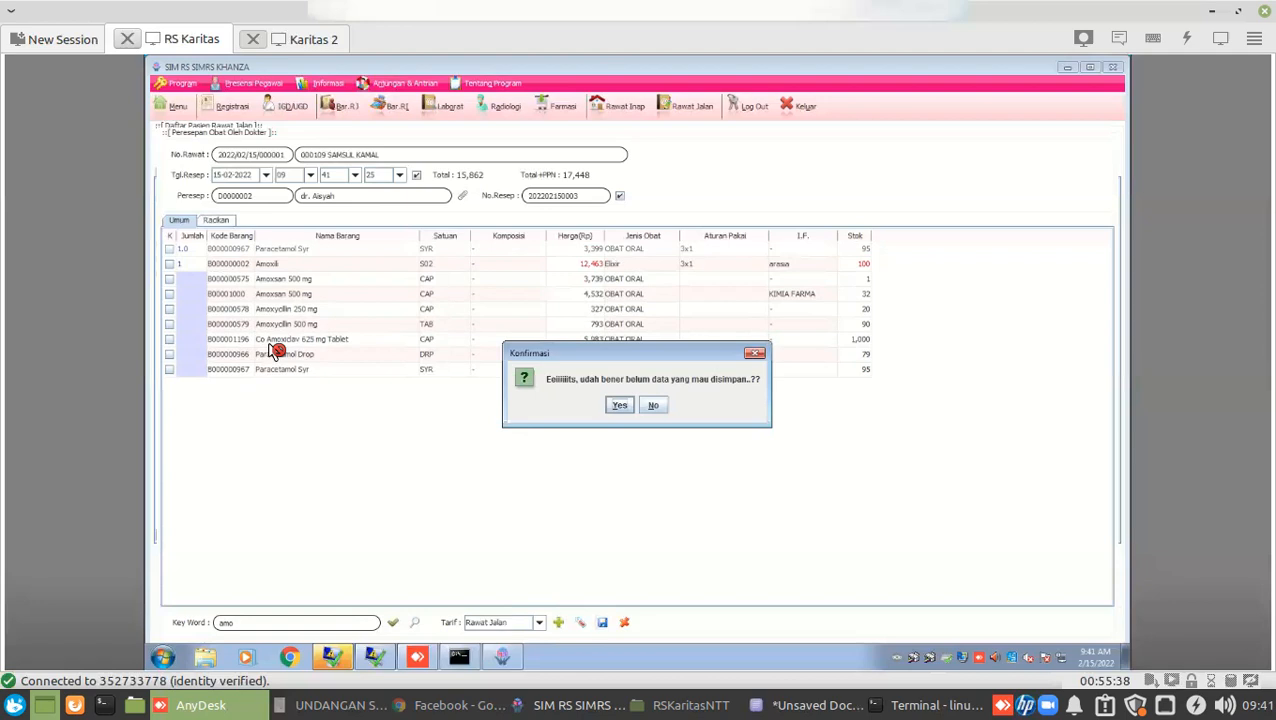
key("Return")
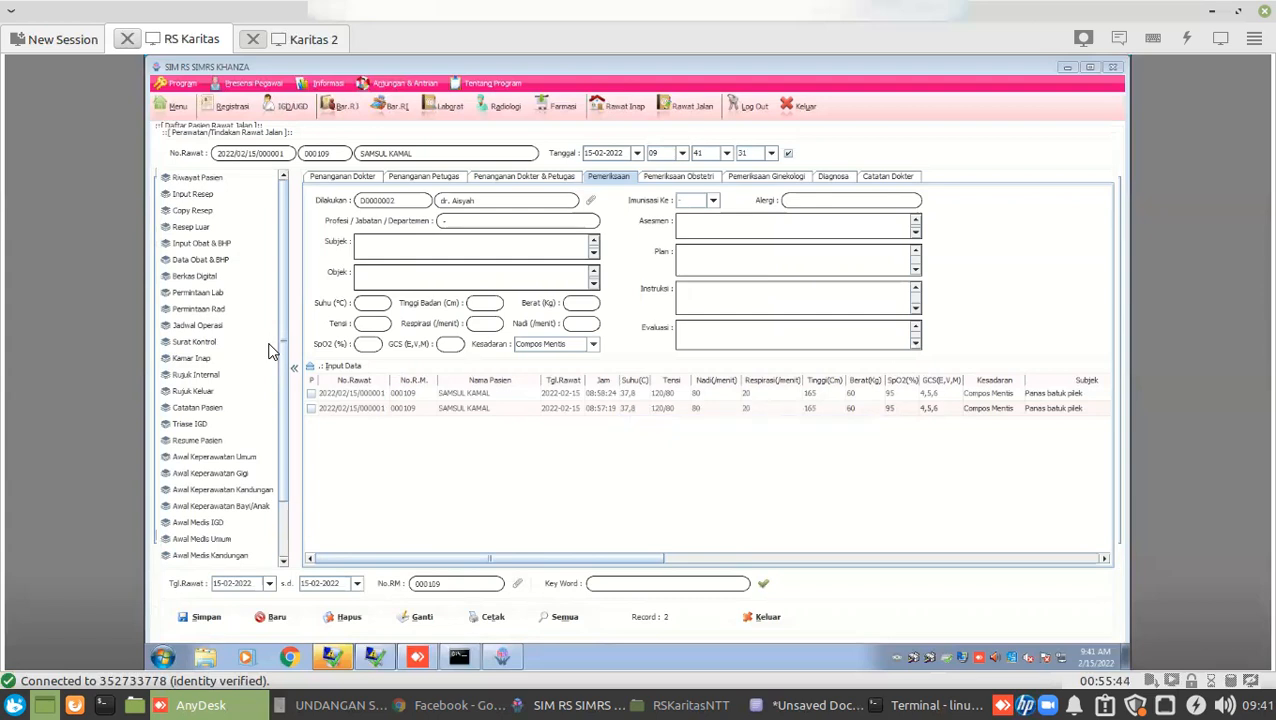
Return to the RS Karitas remote session showing the patient's outpatient treatment form.
left_click(269, 350)
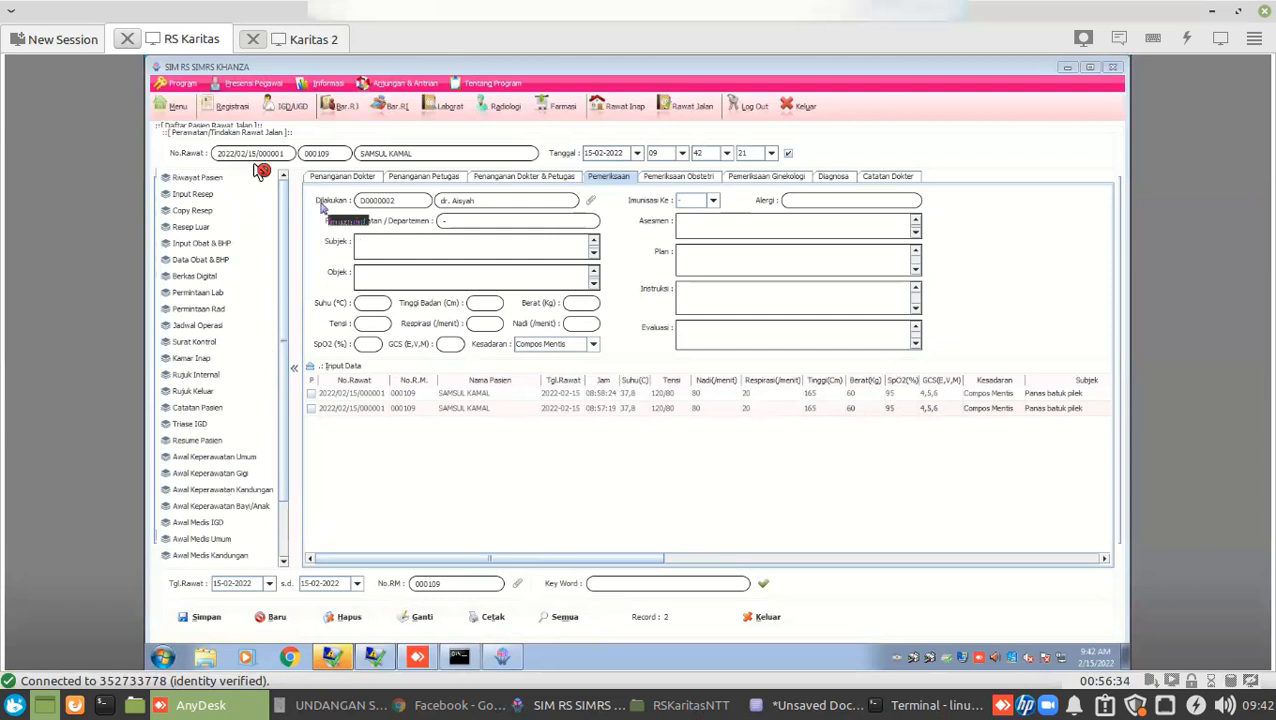
left_click(305, 42)
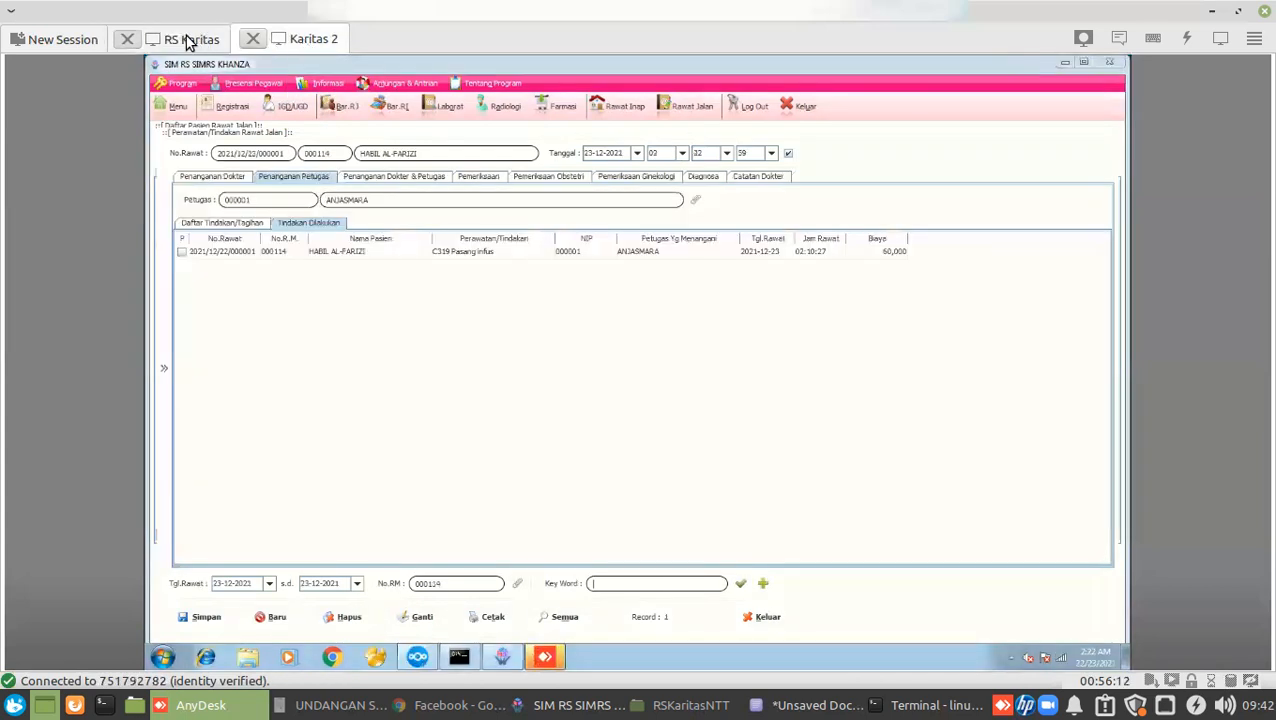
left_click(188, 40)
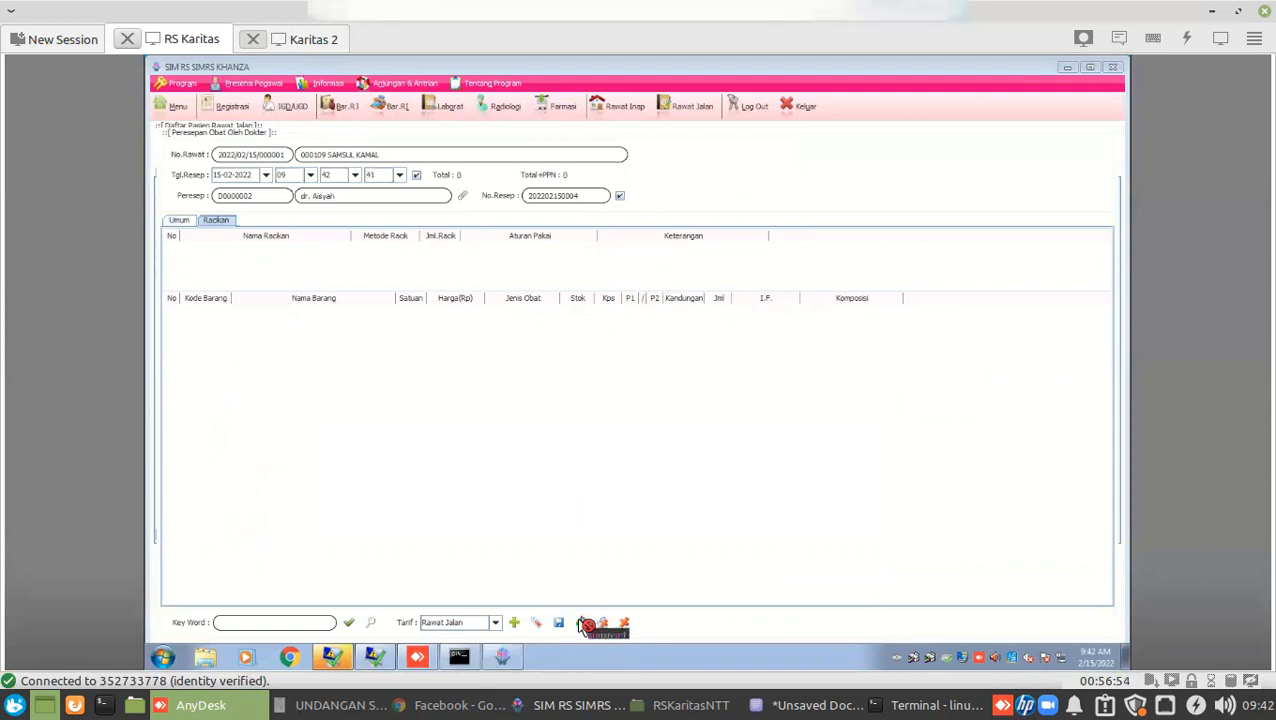
Add a new compound row and name it 'racikan 1'.
left_click(583, 624)
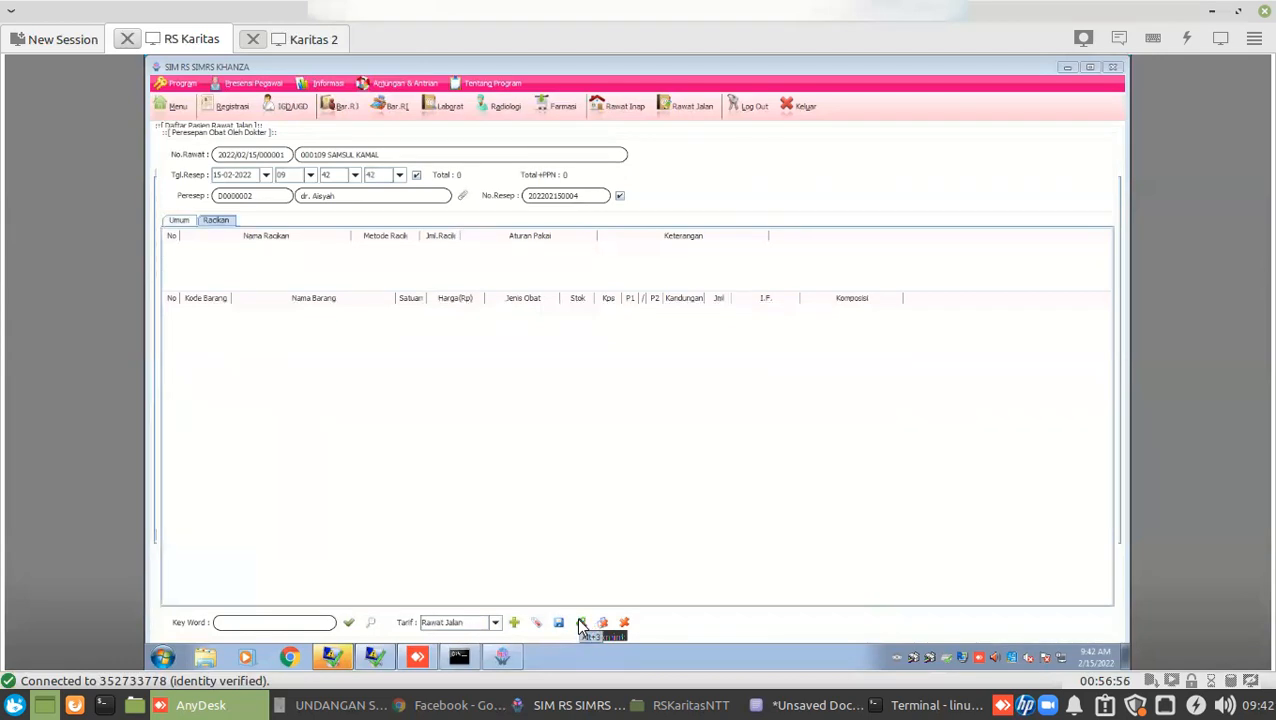
left_click(582, 624)
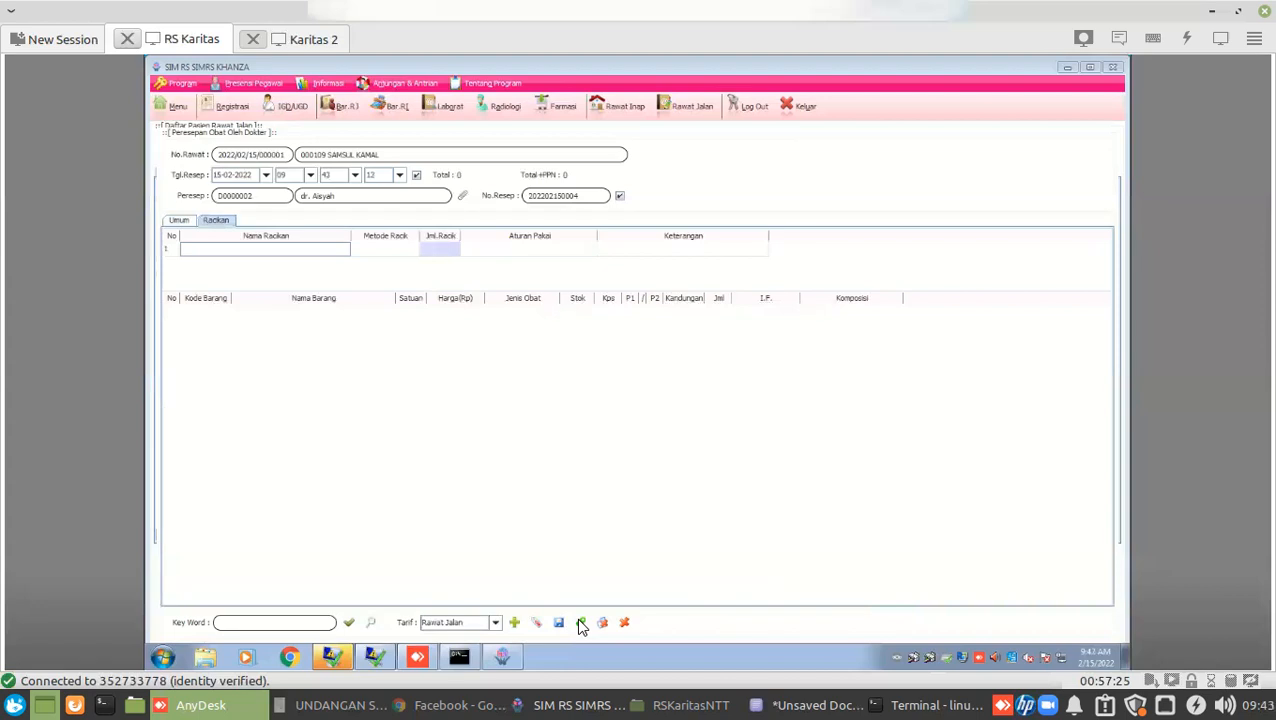
left_click(581, 623)
type("ambro")
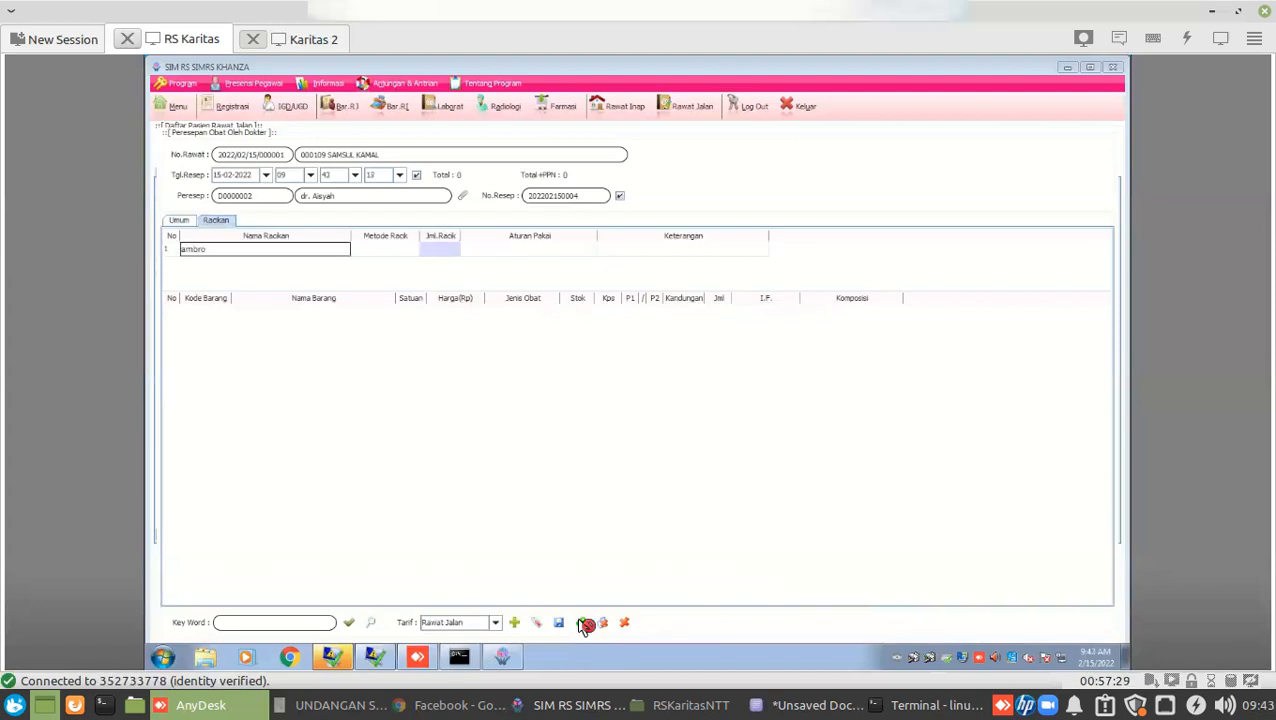
key("BackSpace")
key("BackSpace")
key("BackSpace")
key("BackSpace")
key("BackSpace")
type("ra")
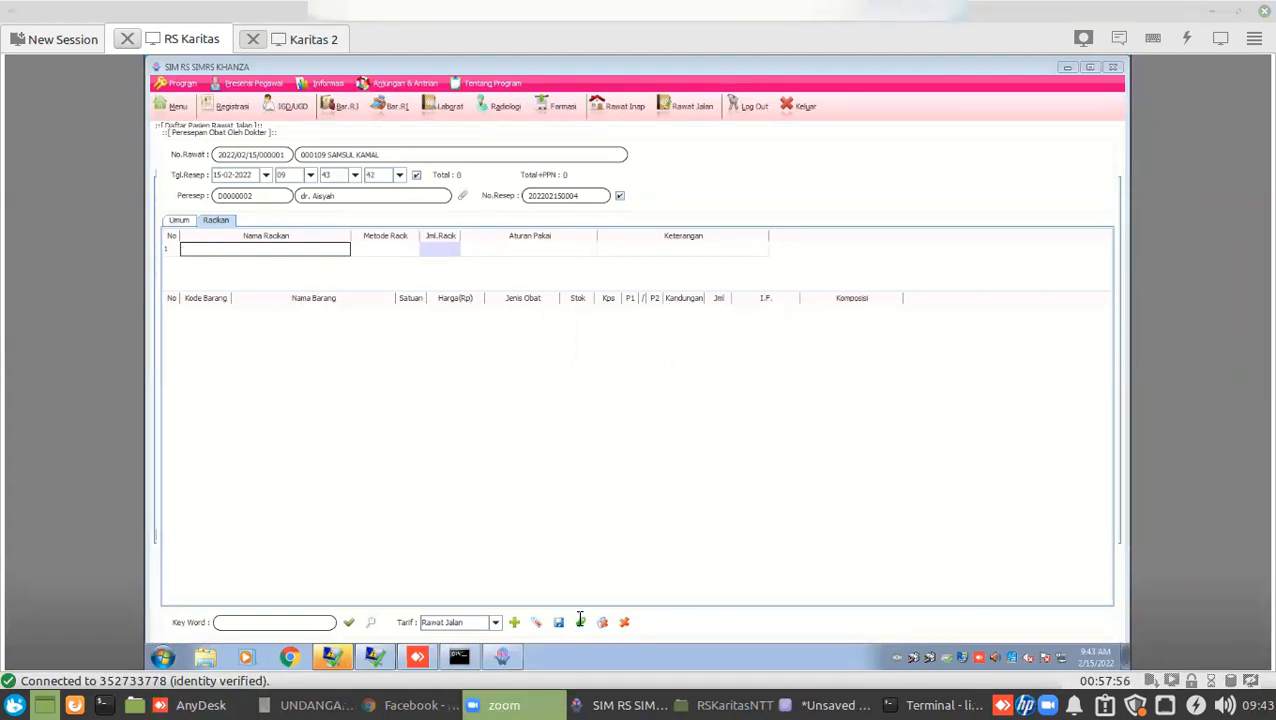
type("cikan")
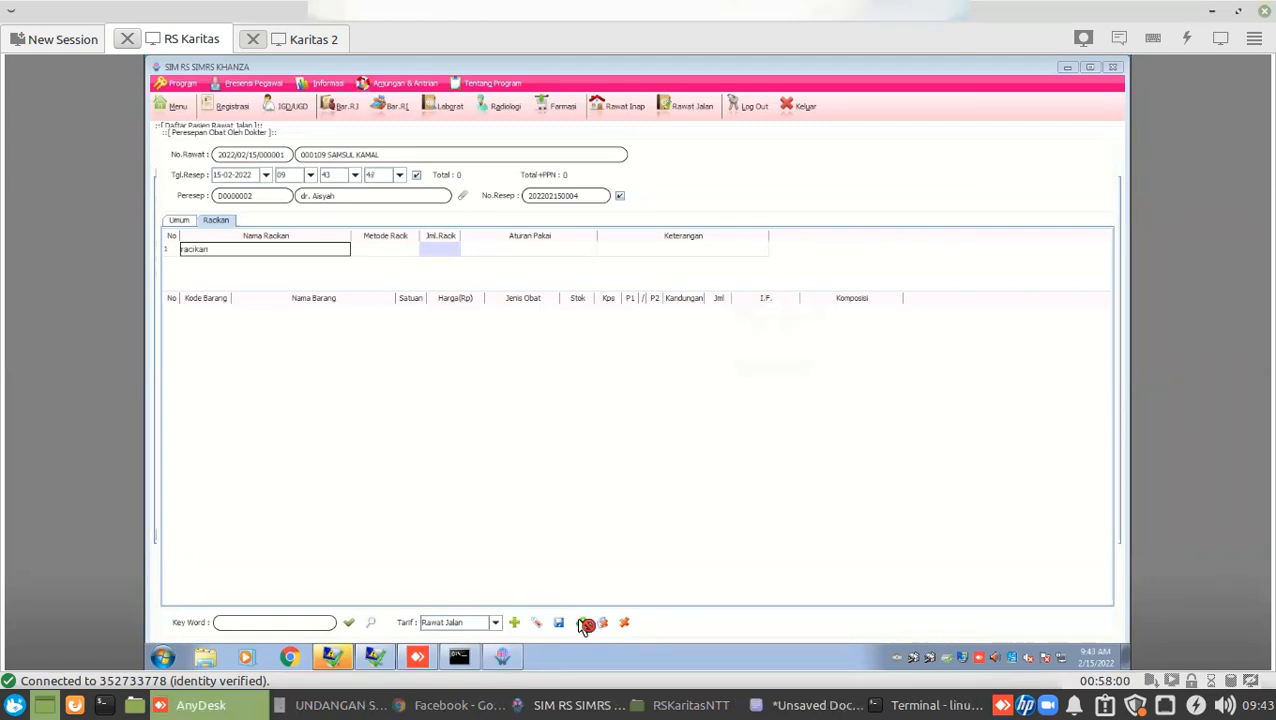
type(" 2")
key("Return")
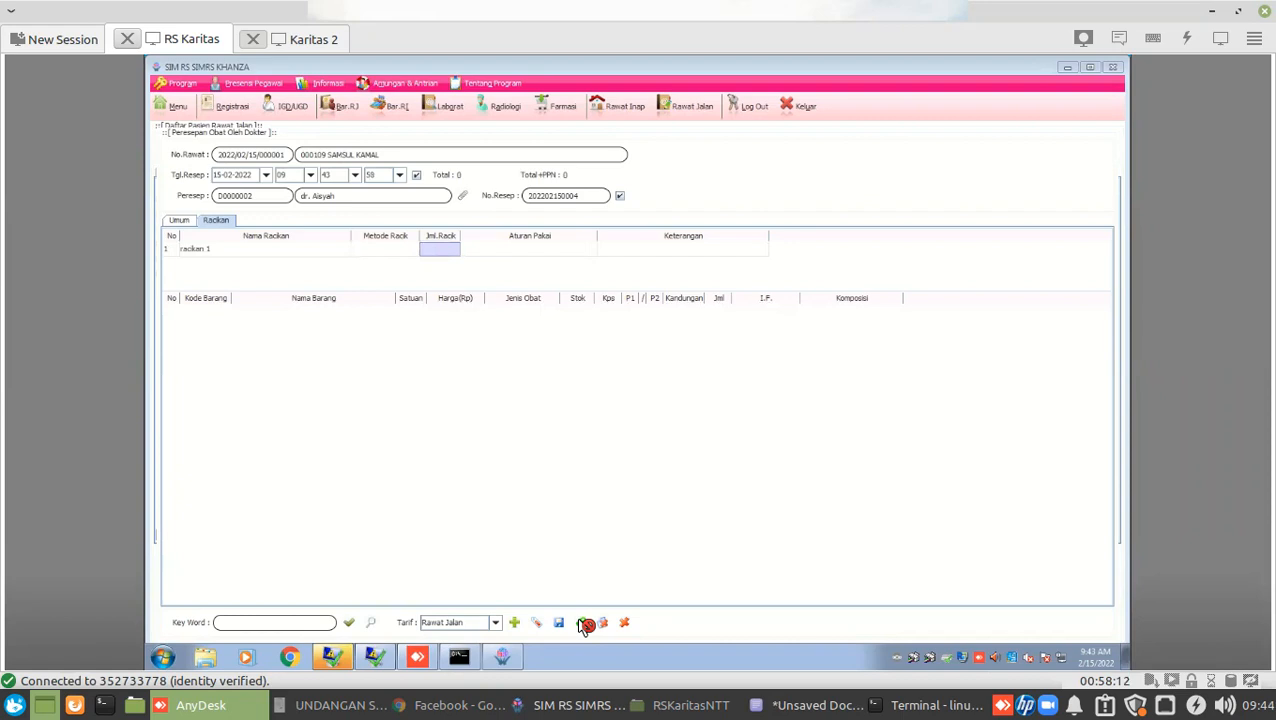
Pick Puyer from the Metode Racik list for compound racikan 1.
key("F2")
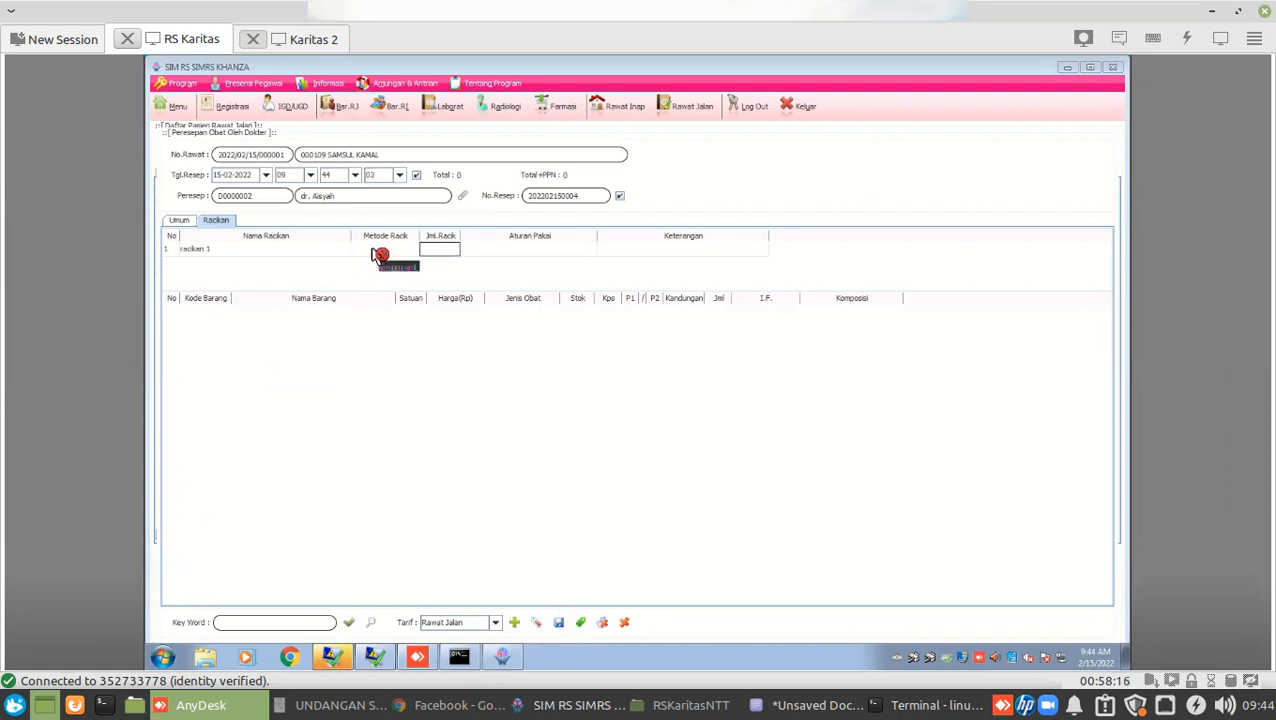
key("Escape")
double_click(377, 254)
key("Right")
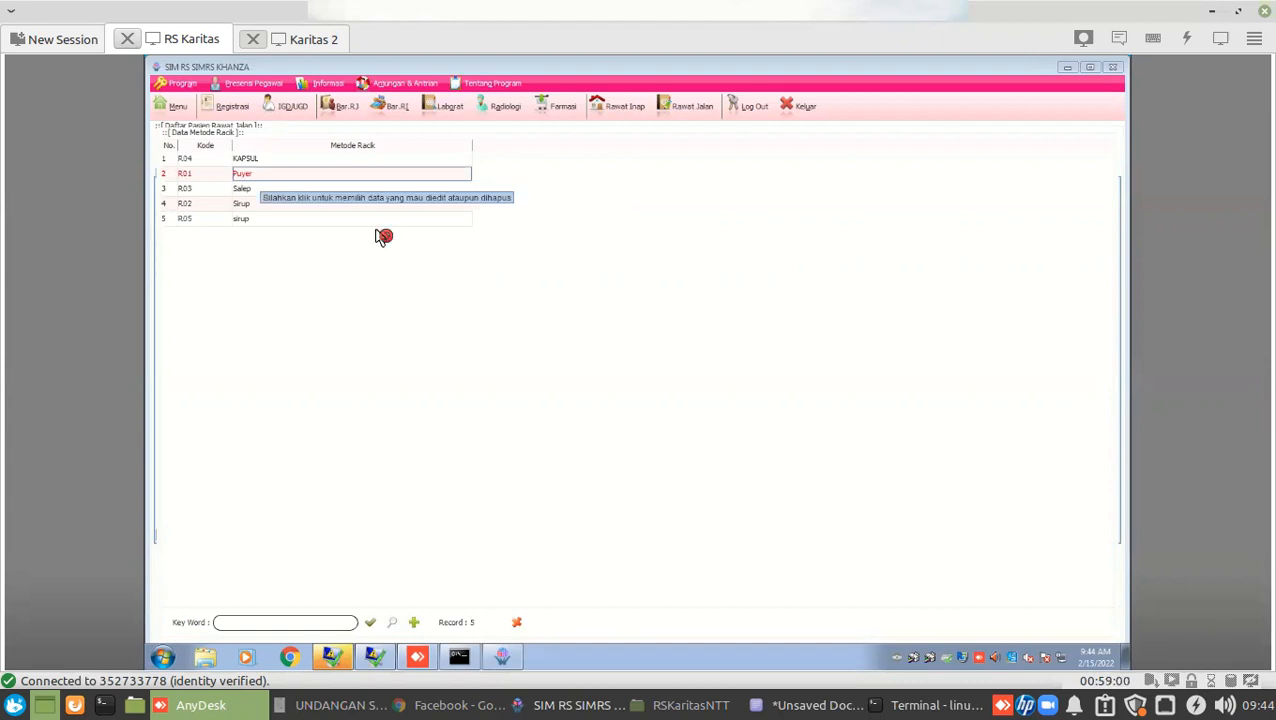
key("space")
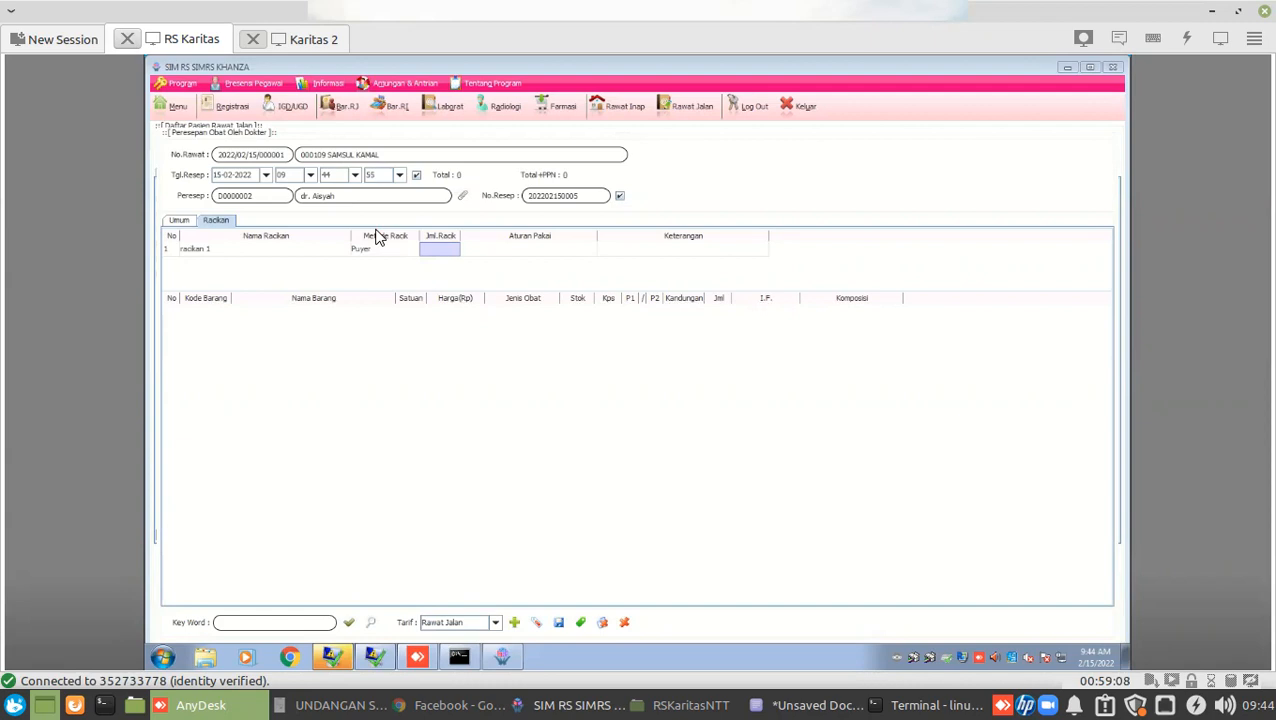
Enter quantity 10 and dosage 3x1 for racikan 1.
type("10")
key("Tab")
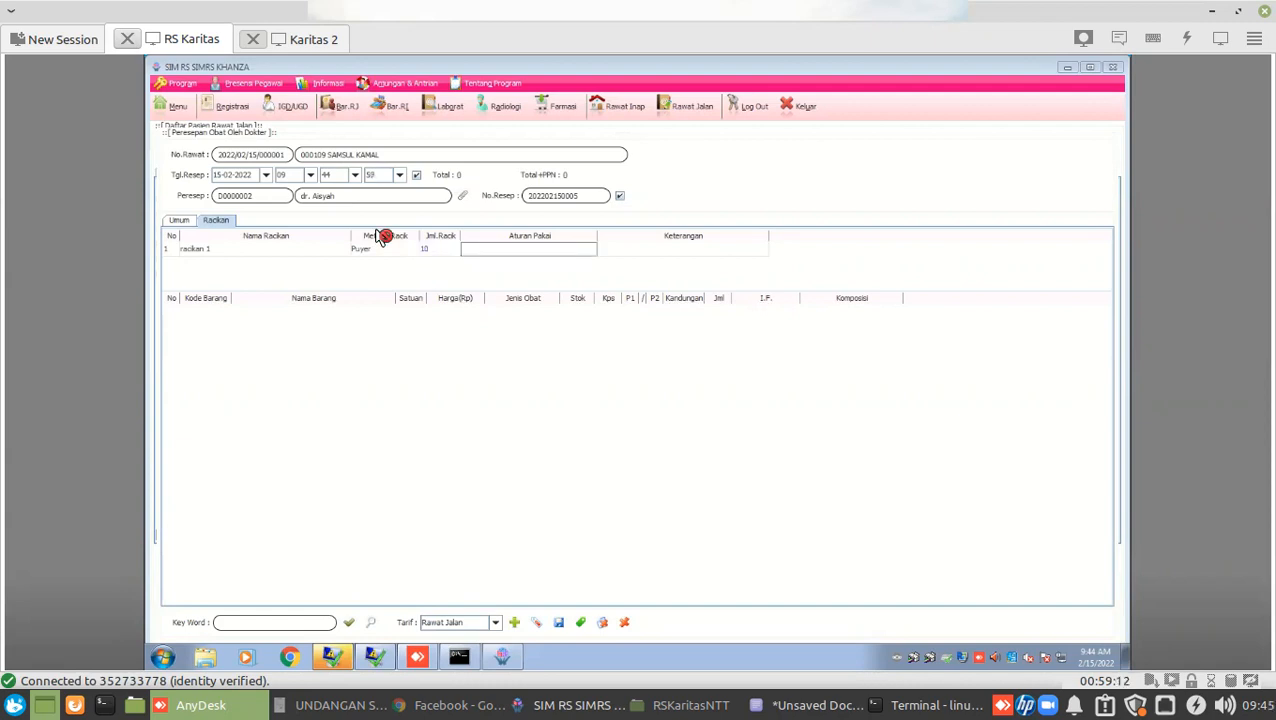
type("3x1")
key("Tab")
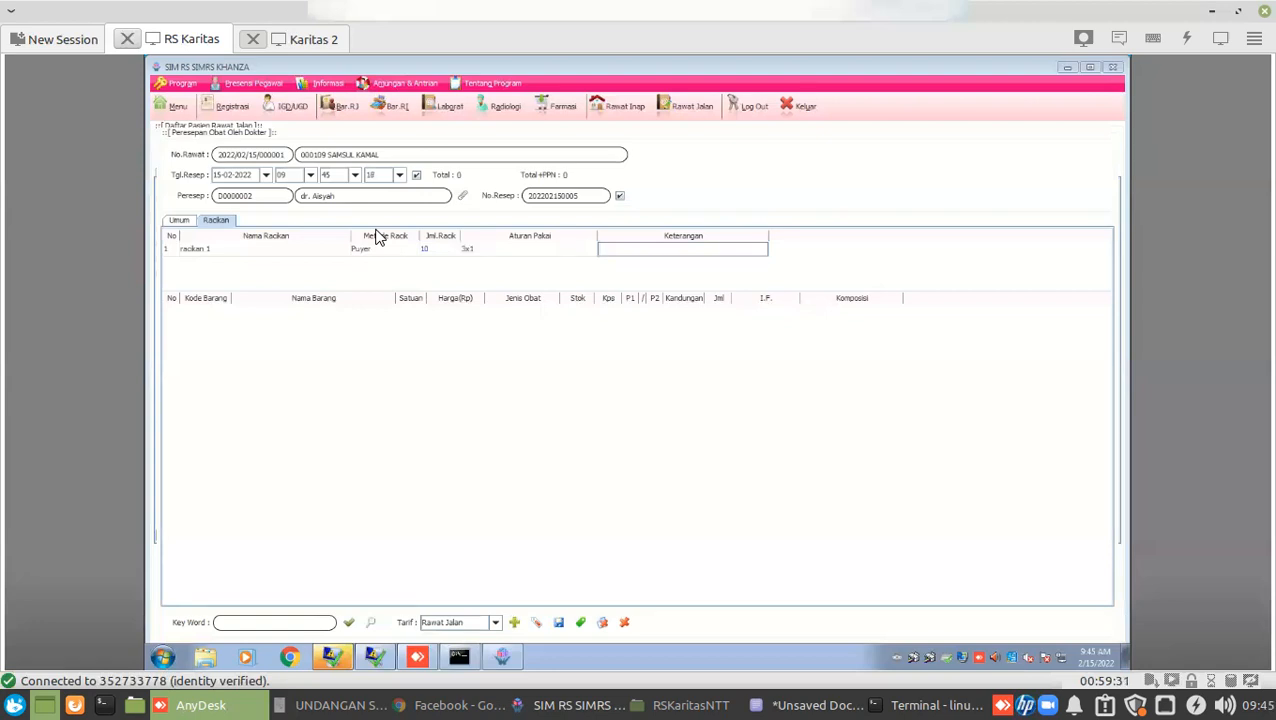
left_click(604, 252)
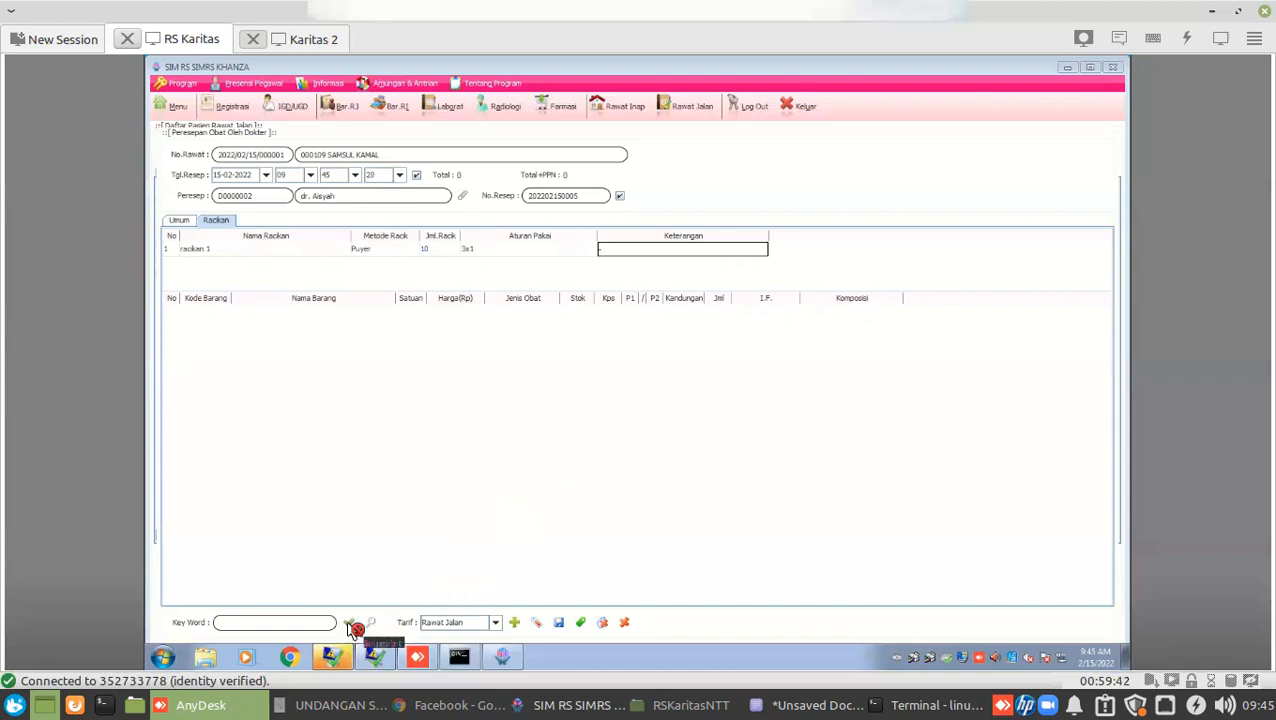
Dismiss the incomplete-compound warning, fix the dosage and note cells, and load the medicines.
mouse_move(375, 656)
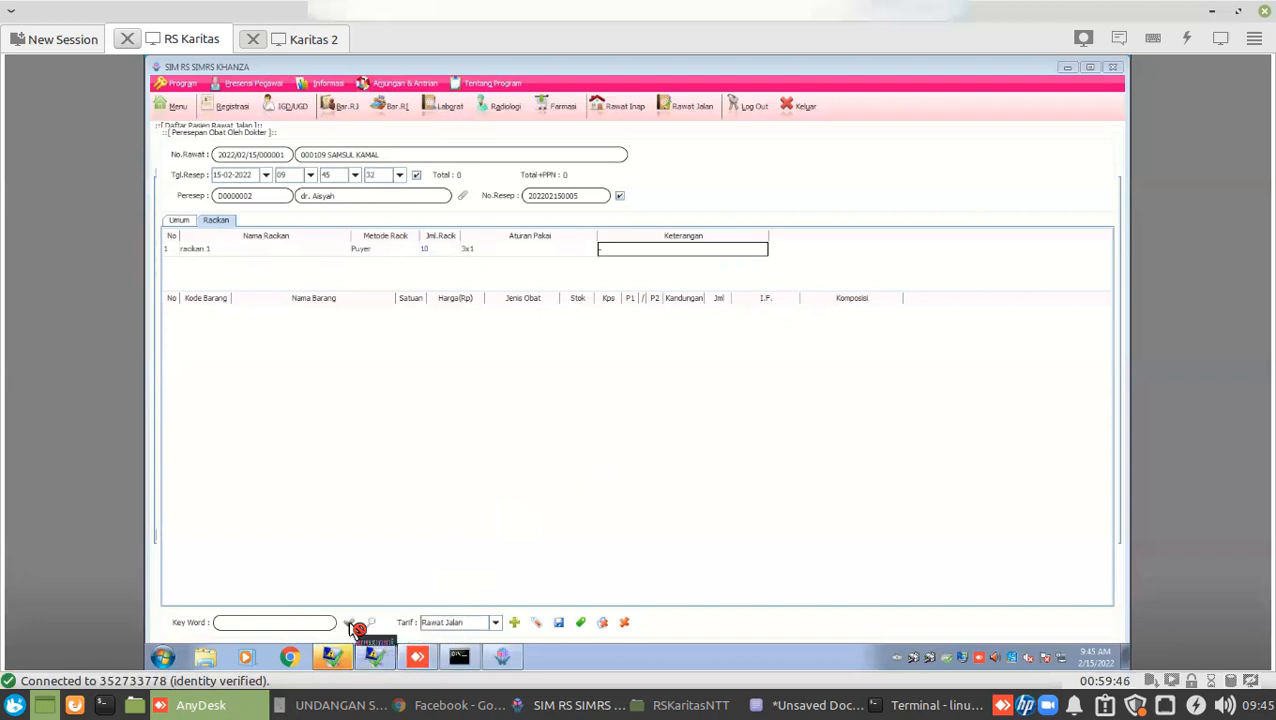
left_click(350, 623)
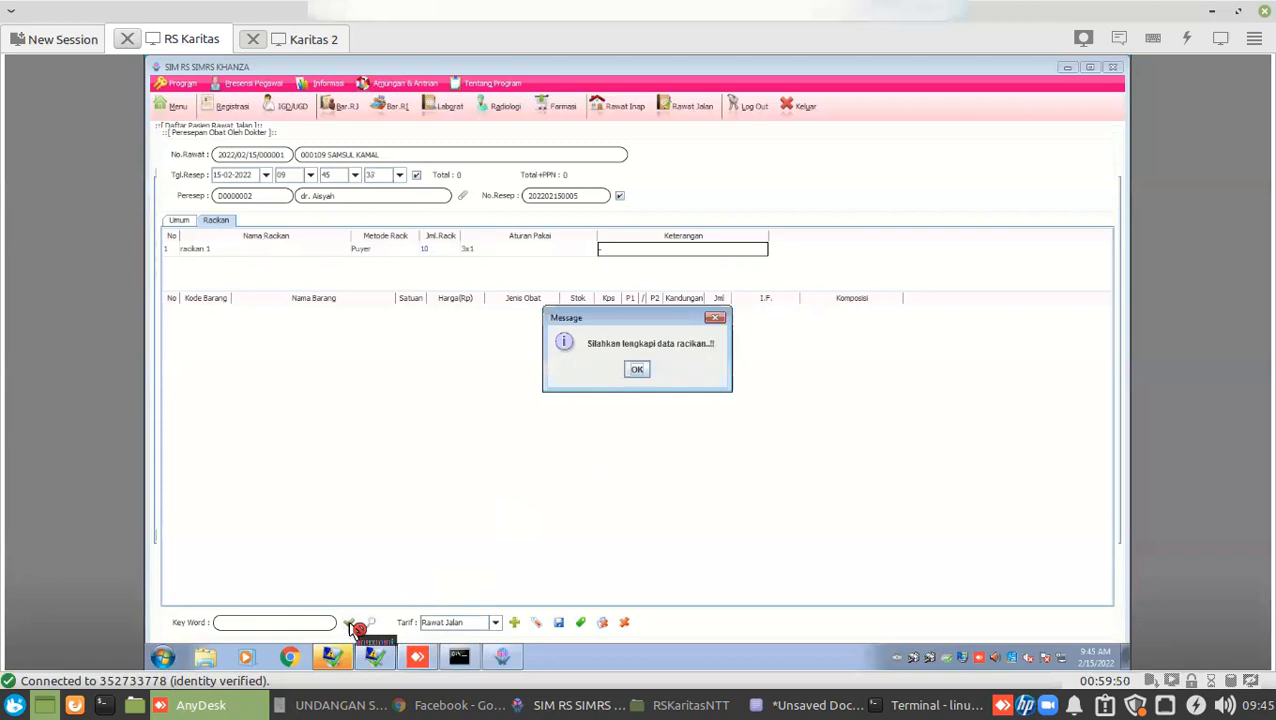
left_click(637, 372)
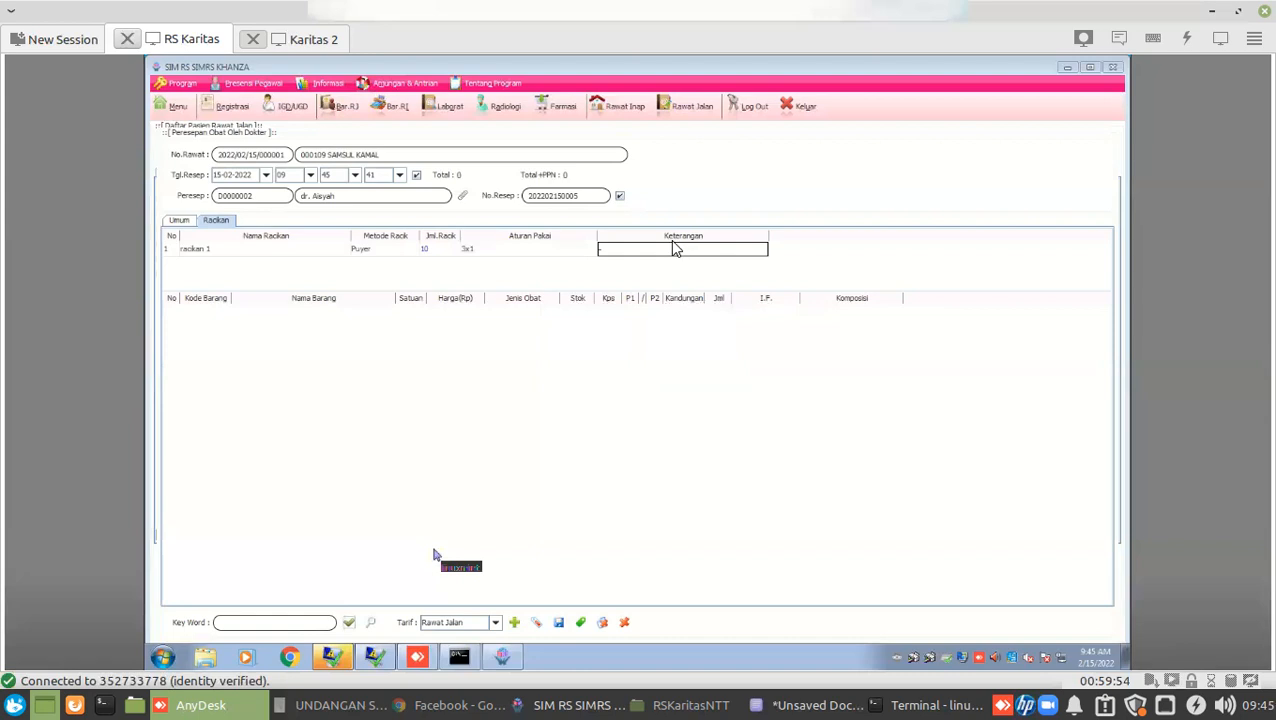
left_click(533, 253)
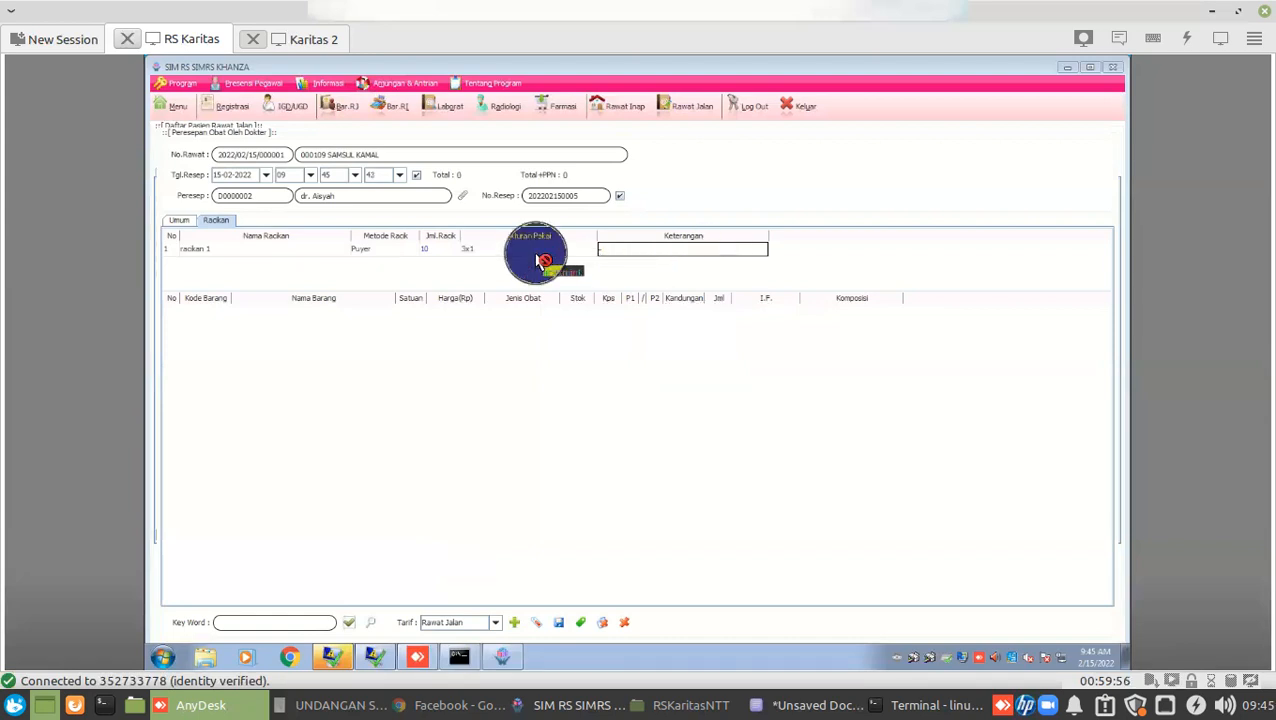
left_click(533, 254)
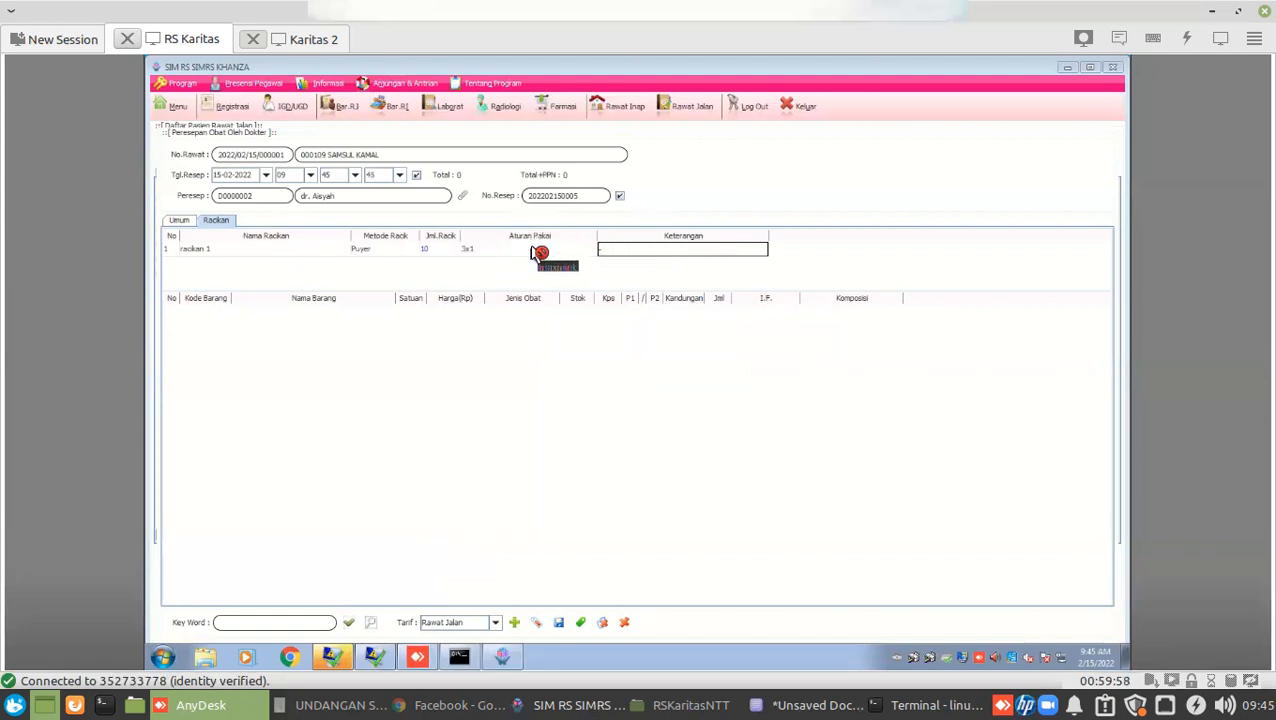
left_click(533, 251)
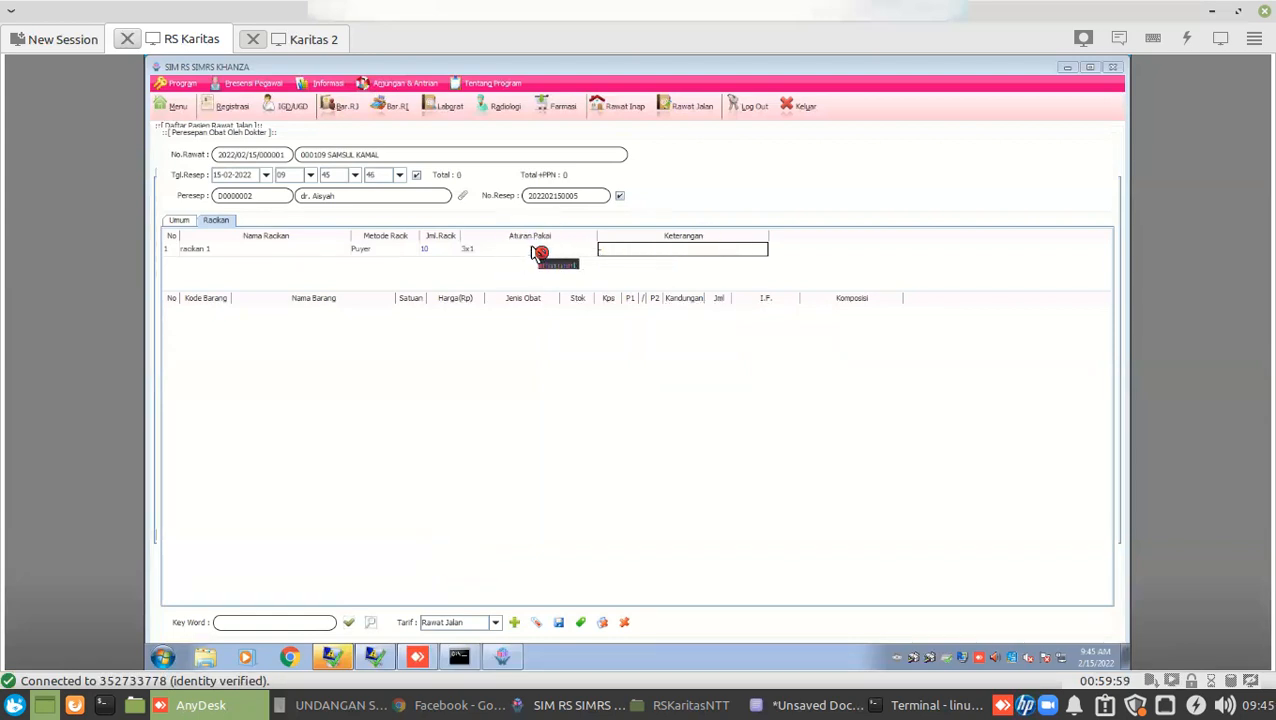
left_click(633, 252)
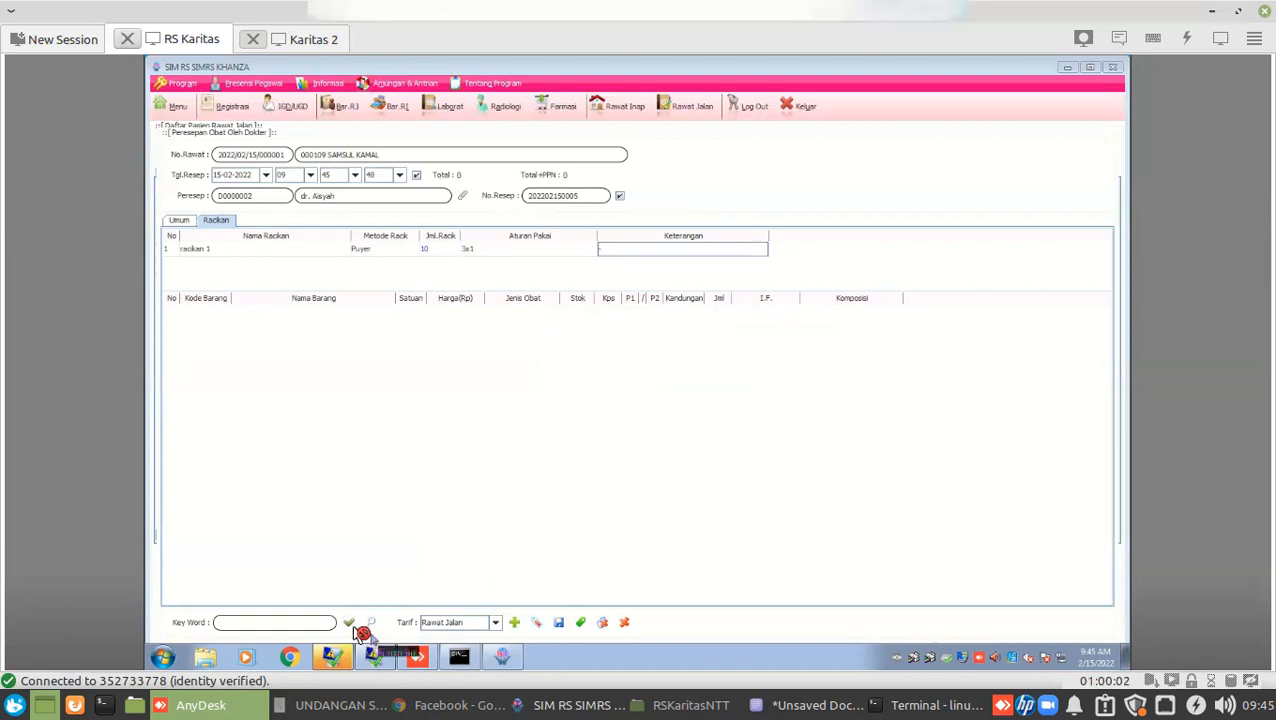
key("Left")
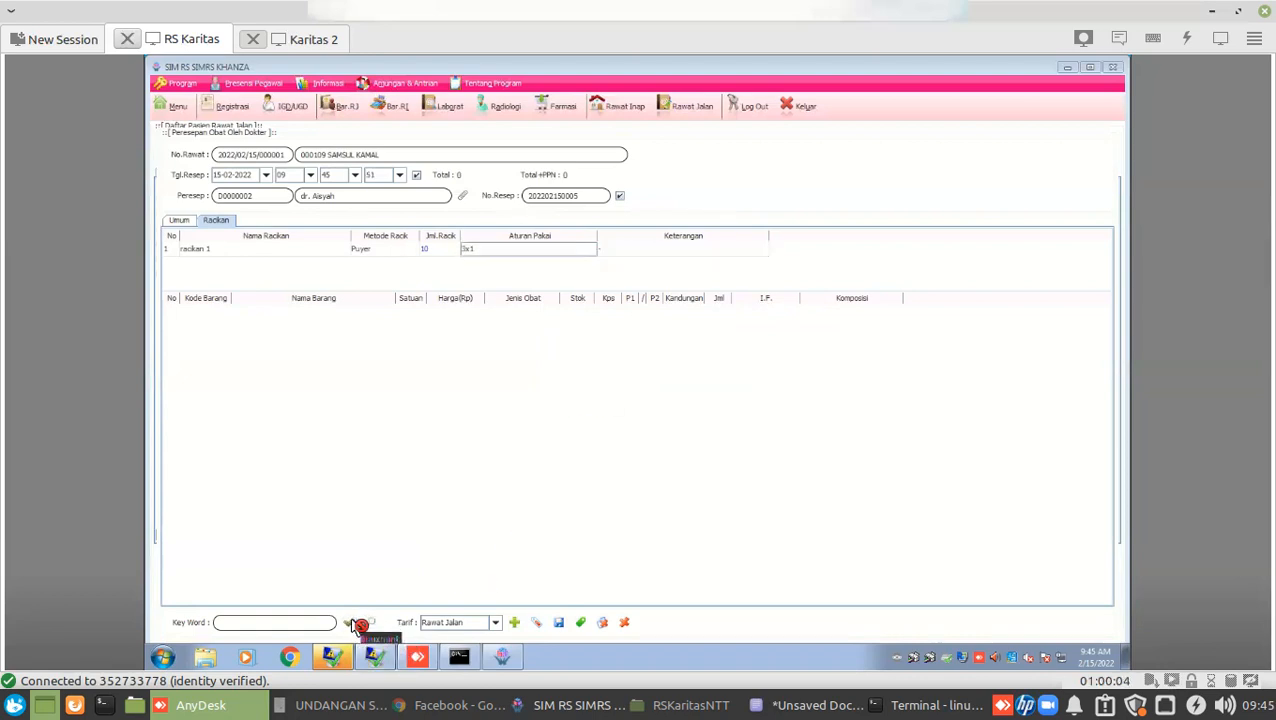
left_click(351, 621)
Load and repeatedly refresh the medicine list for compound racikan 1.
left_click(352, 622)
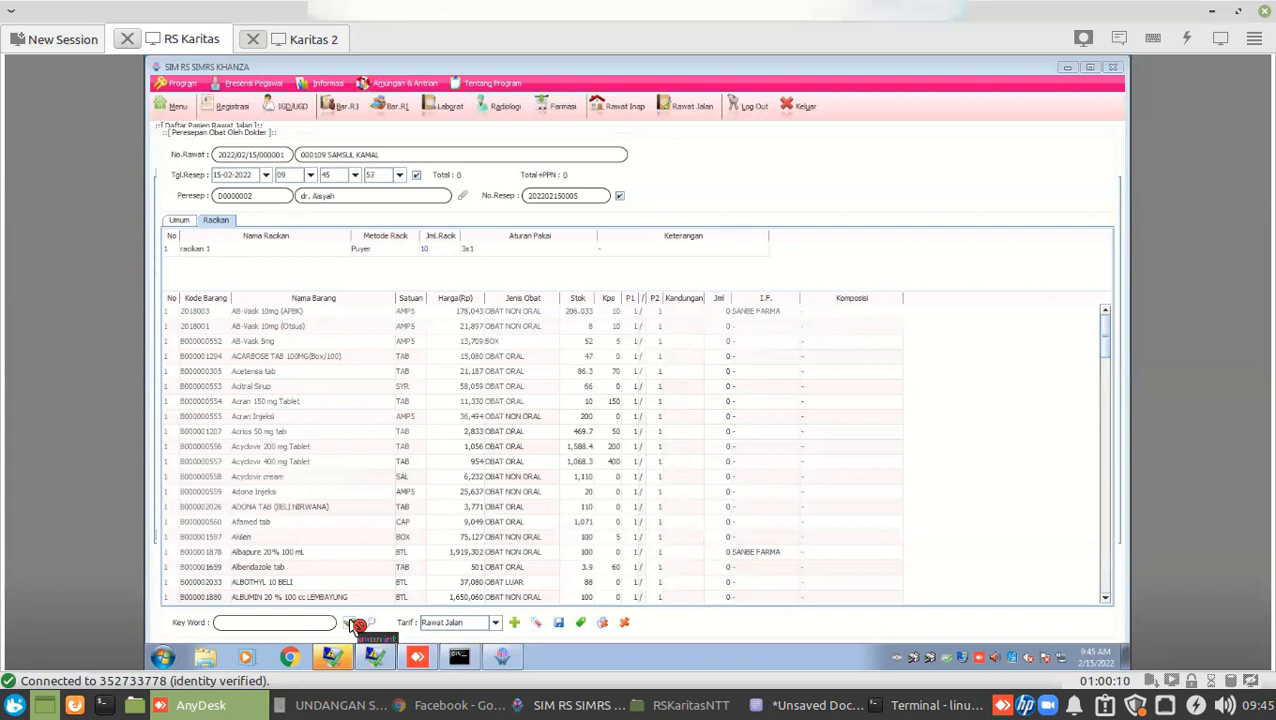
left_click(351, 623)
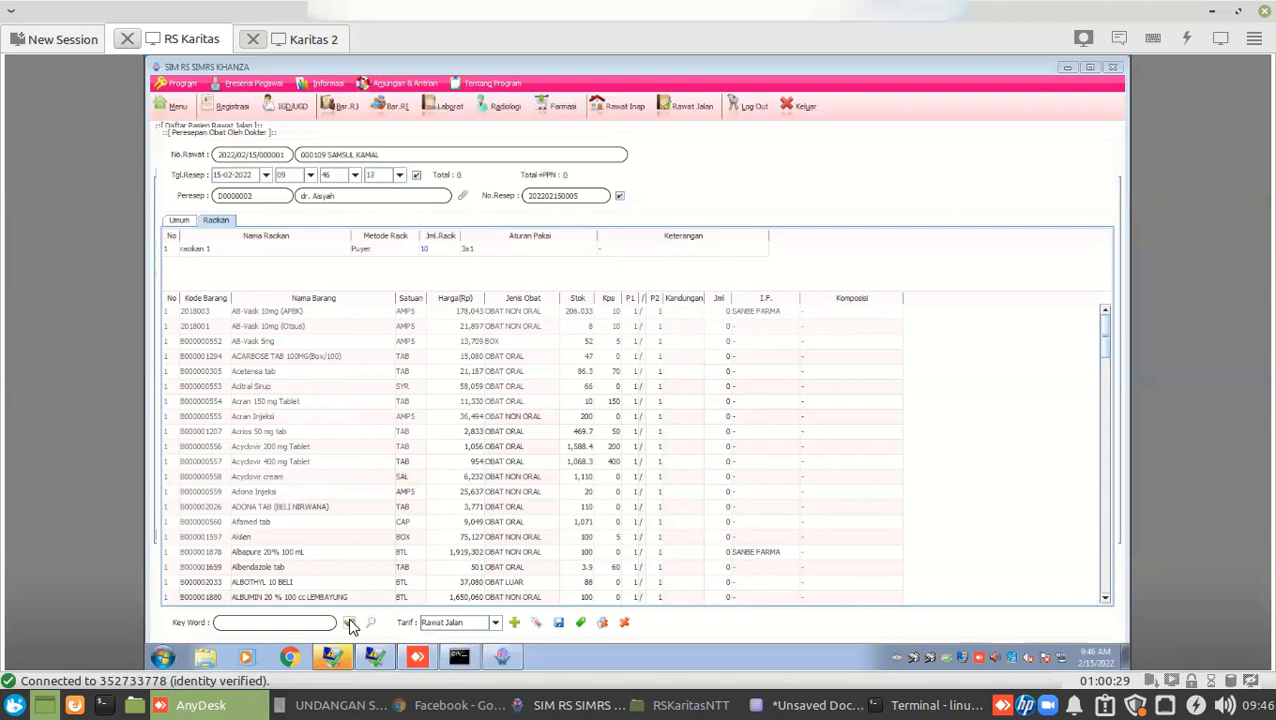
left_click(350, 624)
left_click(356, 625)
In the local SIMRS window, open a new Racikan prescription for the internal-medicine patient.
left_click(572, 705)
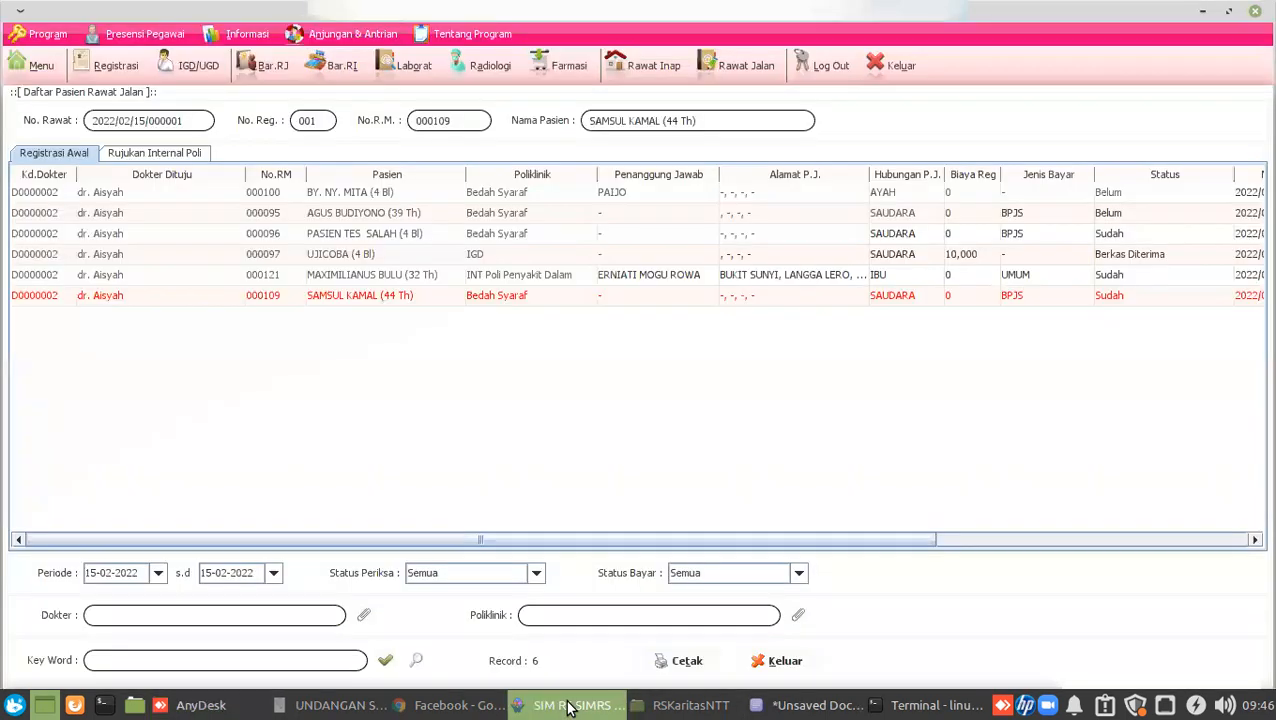
left_click(258, 274)
left_click(35, 283)
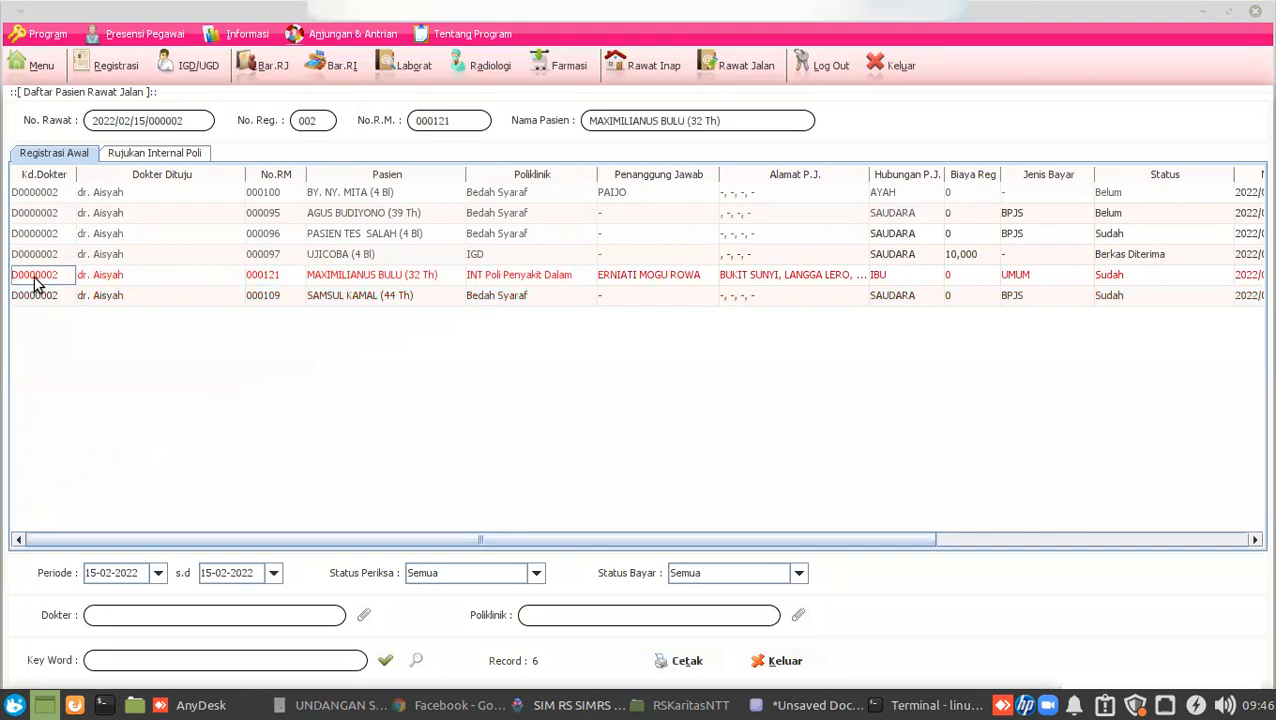
double_click(35, 283)
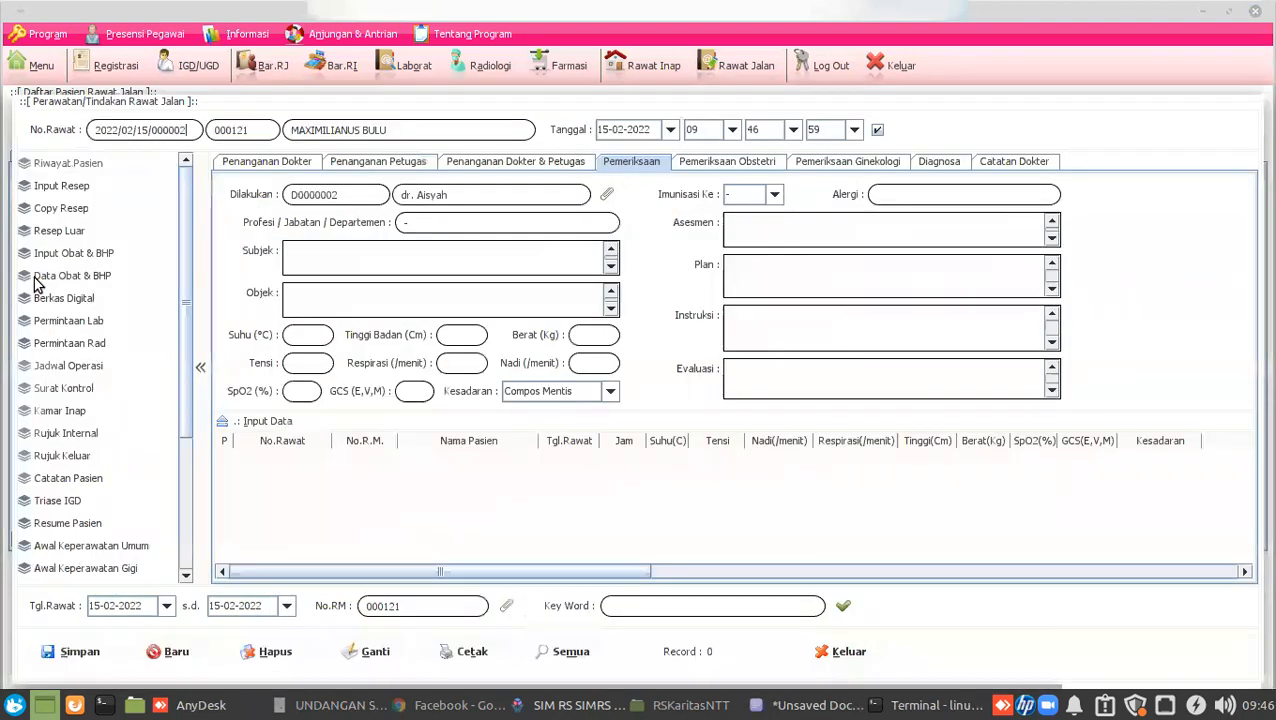
left_click(48, 190)
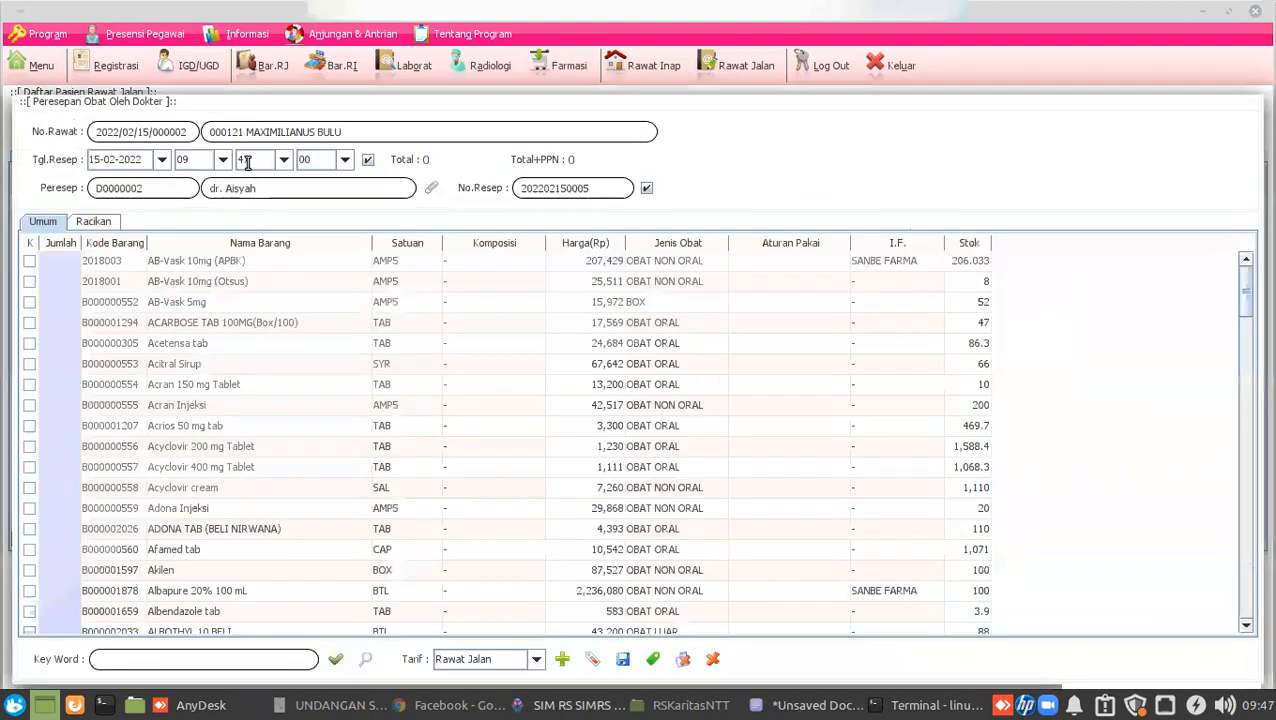
left_click(98, 223)
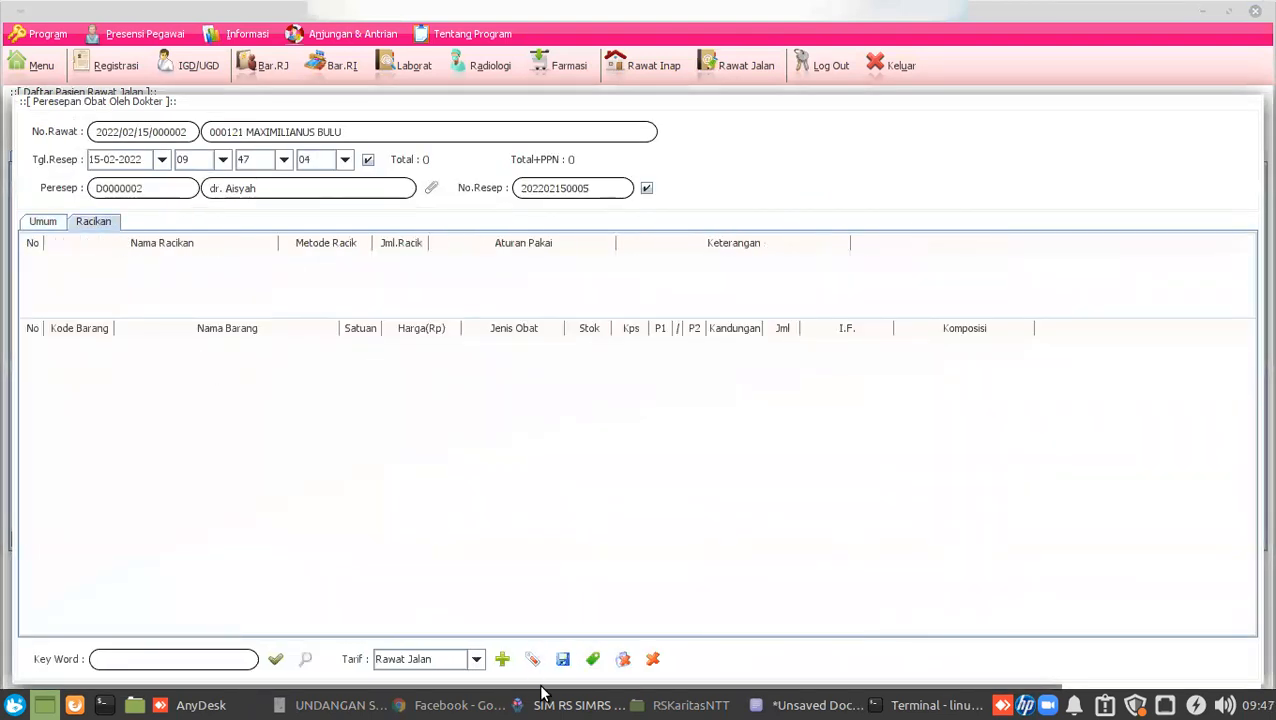
Add compound 'Racikan 1' with Puyer as its compounding method.
left_click(592, 661)
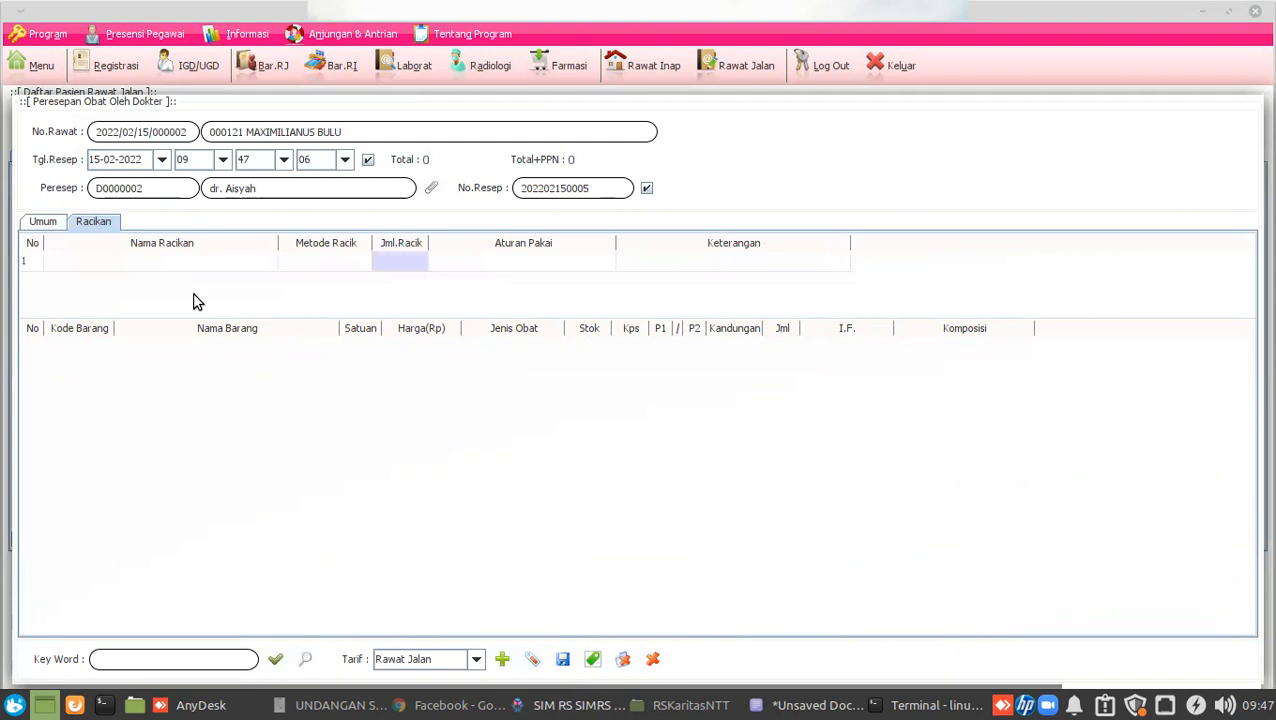
double_click(116, 262)
type("Ra")
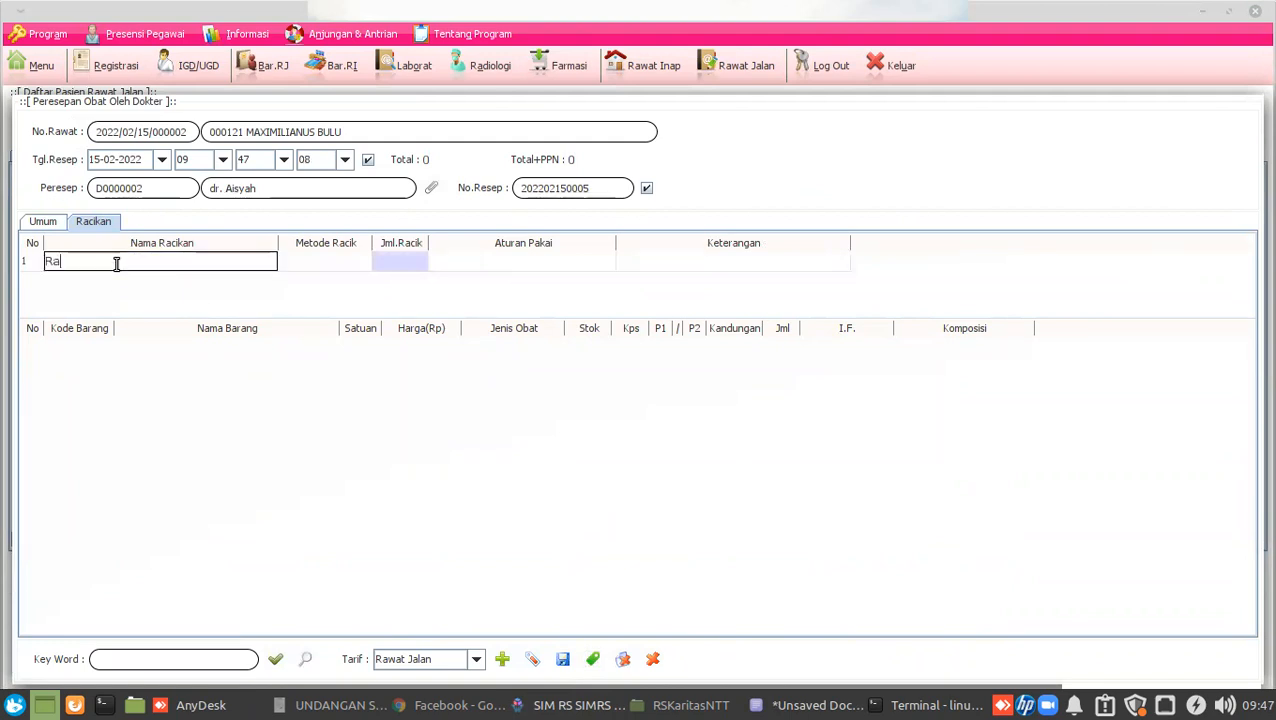
type("cikan 1")
key("Return")
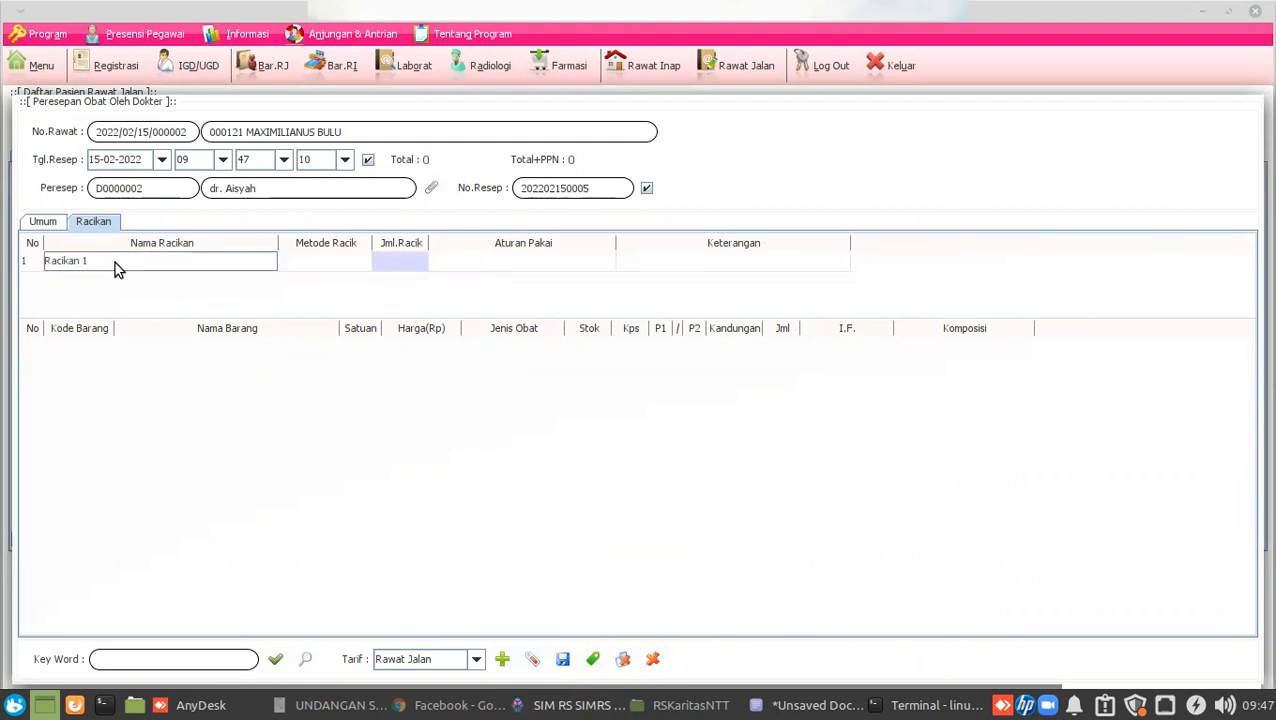
left_click(285, 265)
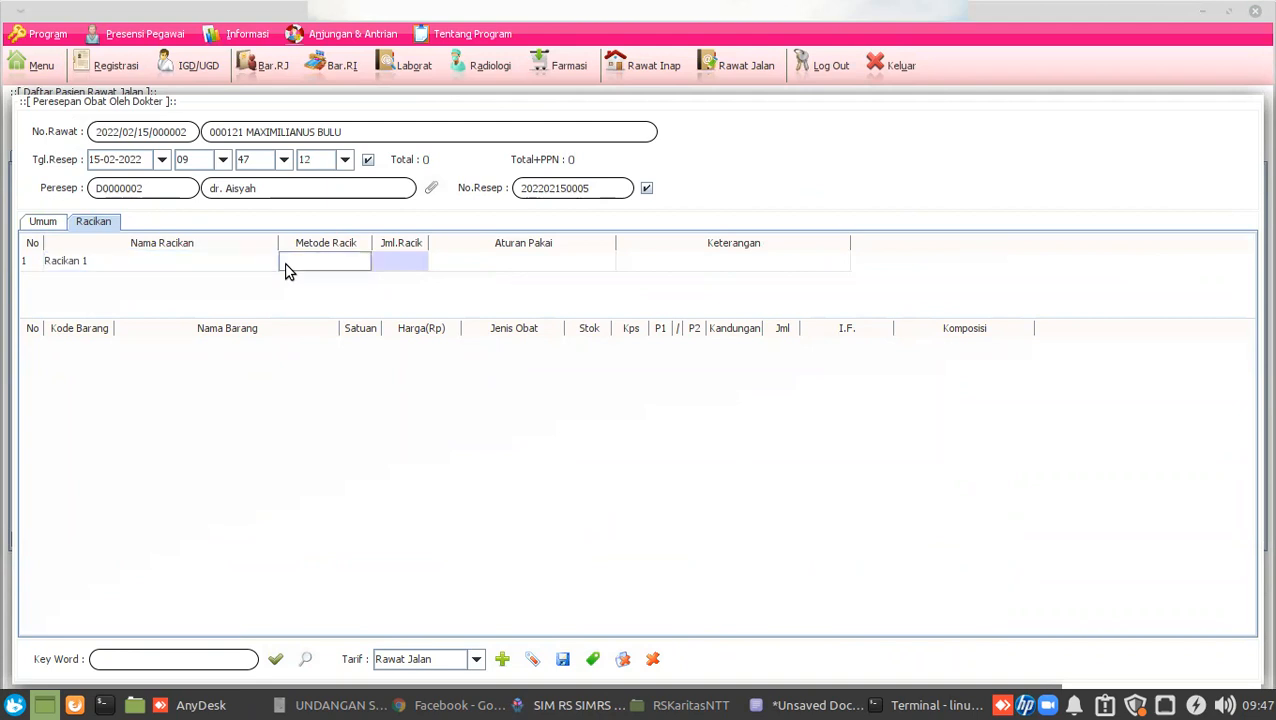
double_click(285, 265)
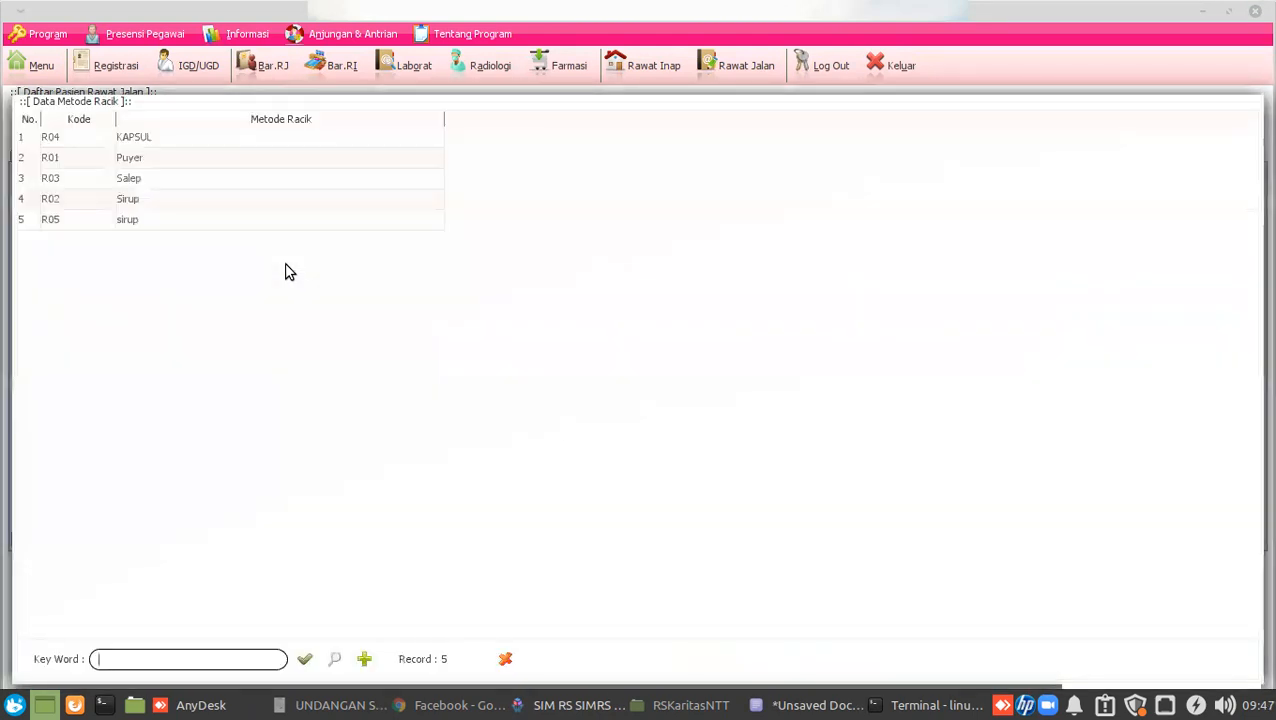
left_click(197, 175)
double_click(199, 163)
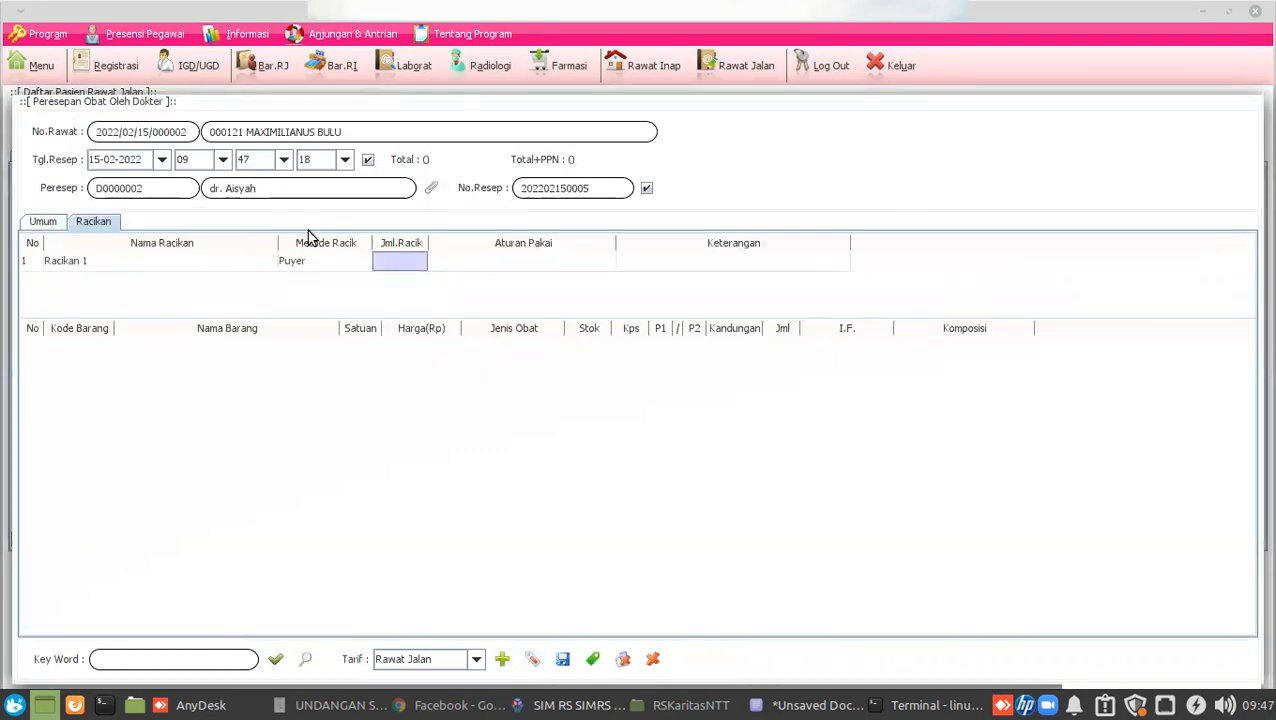
Give Racikan 1 quantity 10, dosage 3x1 and note '-', then list available medicines.
double_click(409, 262)
type("10")
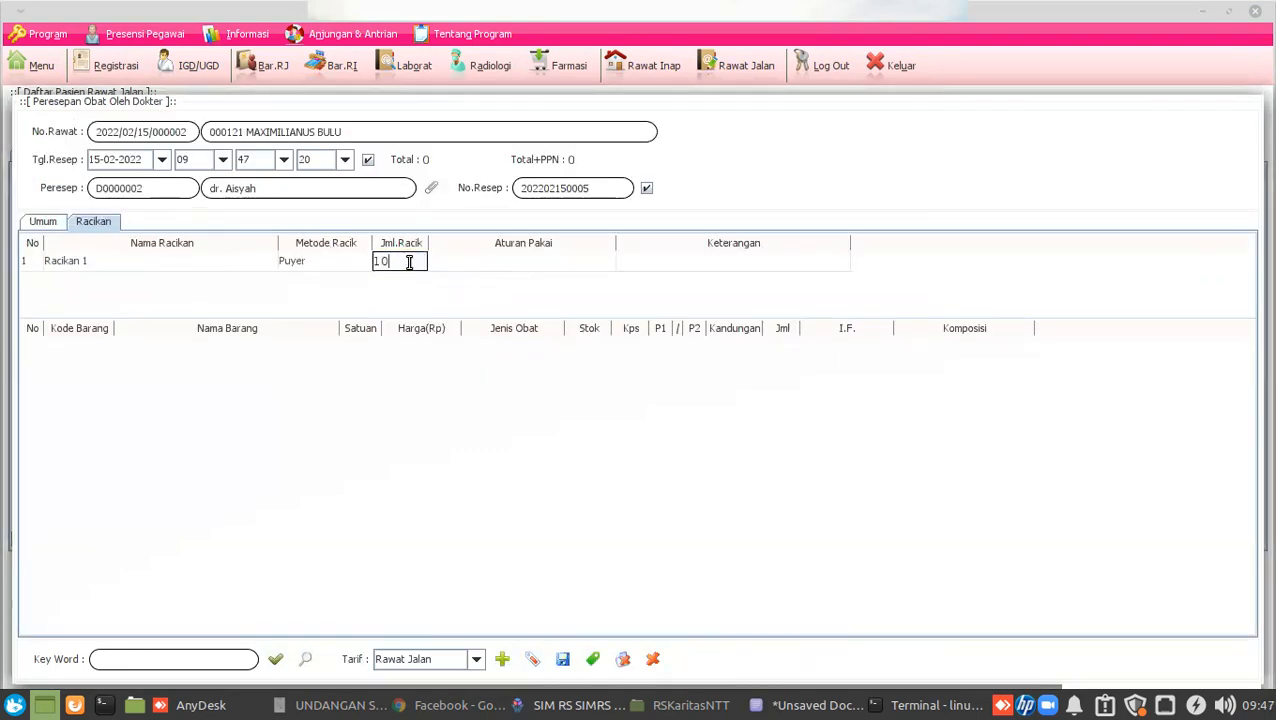
key("Return")
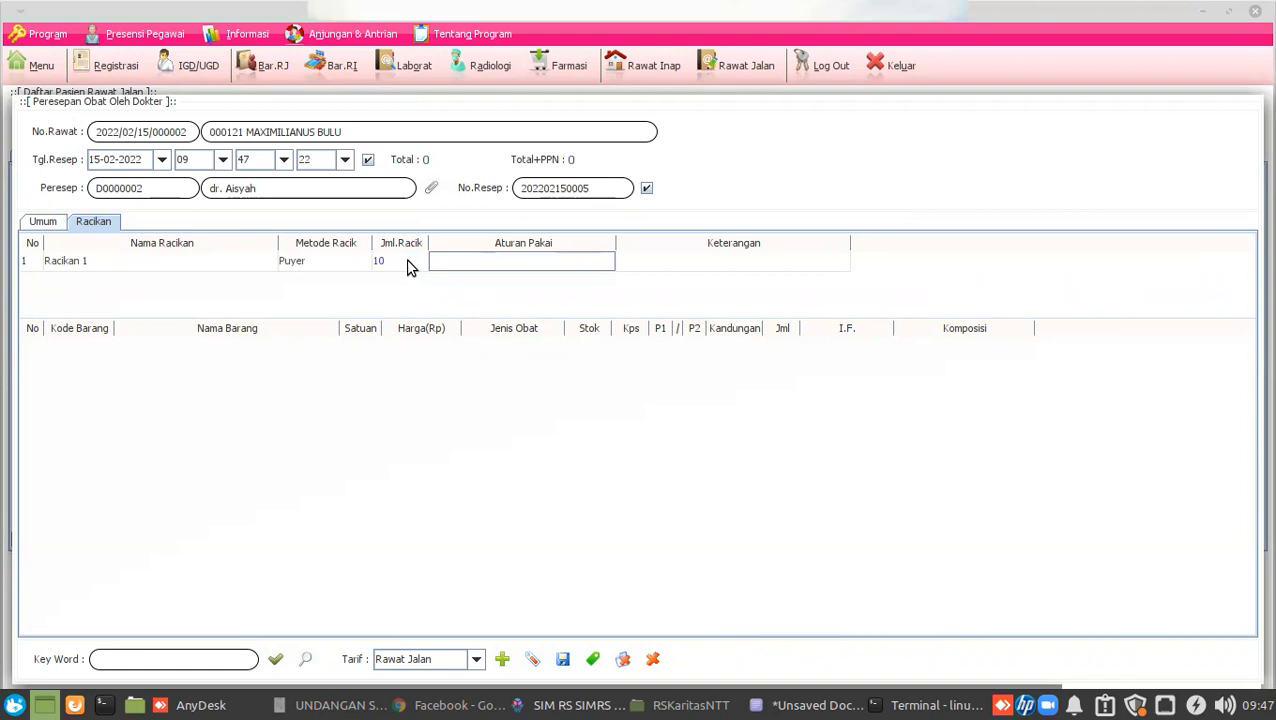
double_click(499, 260)
type("3x1")
double_click(697, 261)
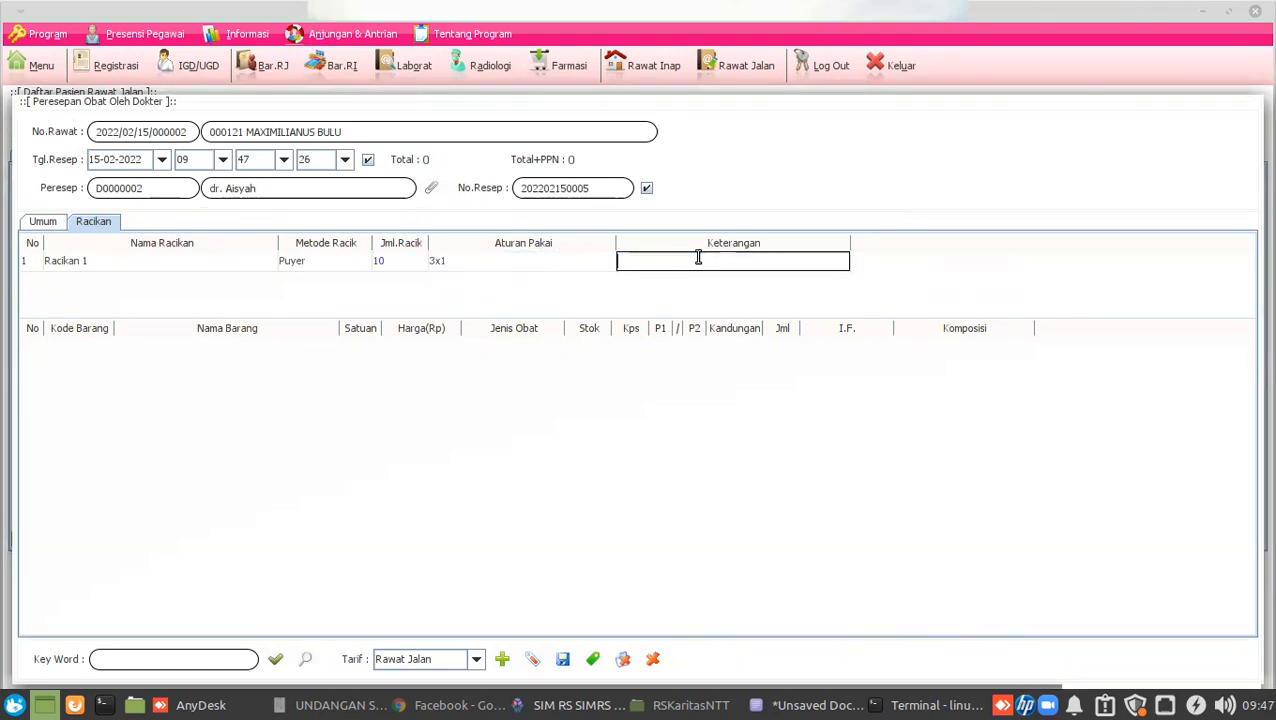
type("-")
key("Return")
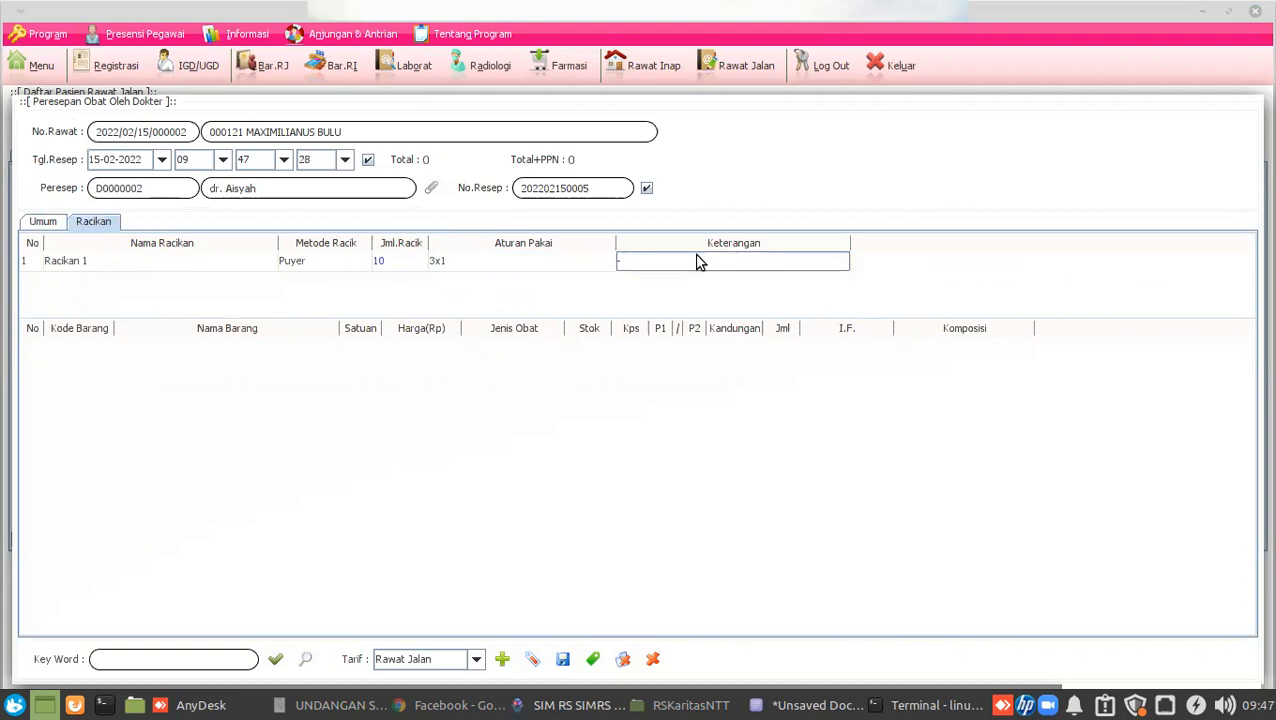
left_click(274, 658)
left_click(232, 656)
Add Acyclovir 400 mg Tablet to Racikan 1 with content 50, giving quantity 1.3.
type("acy")
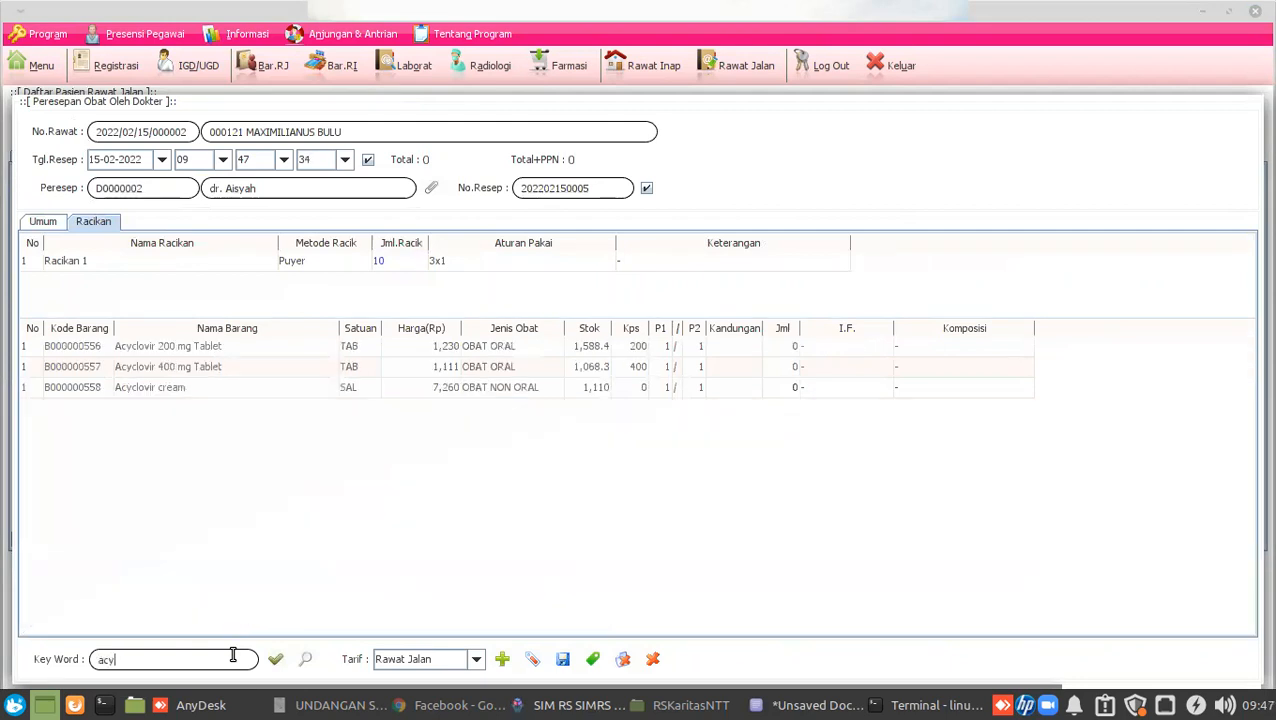
left_click(227, 352)
left_click(165, 367)
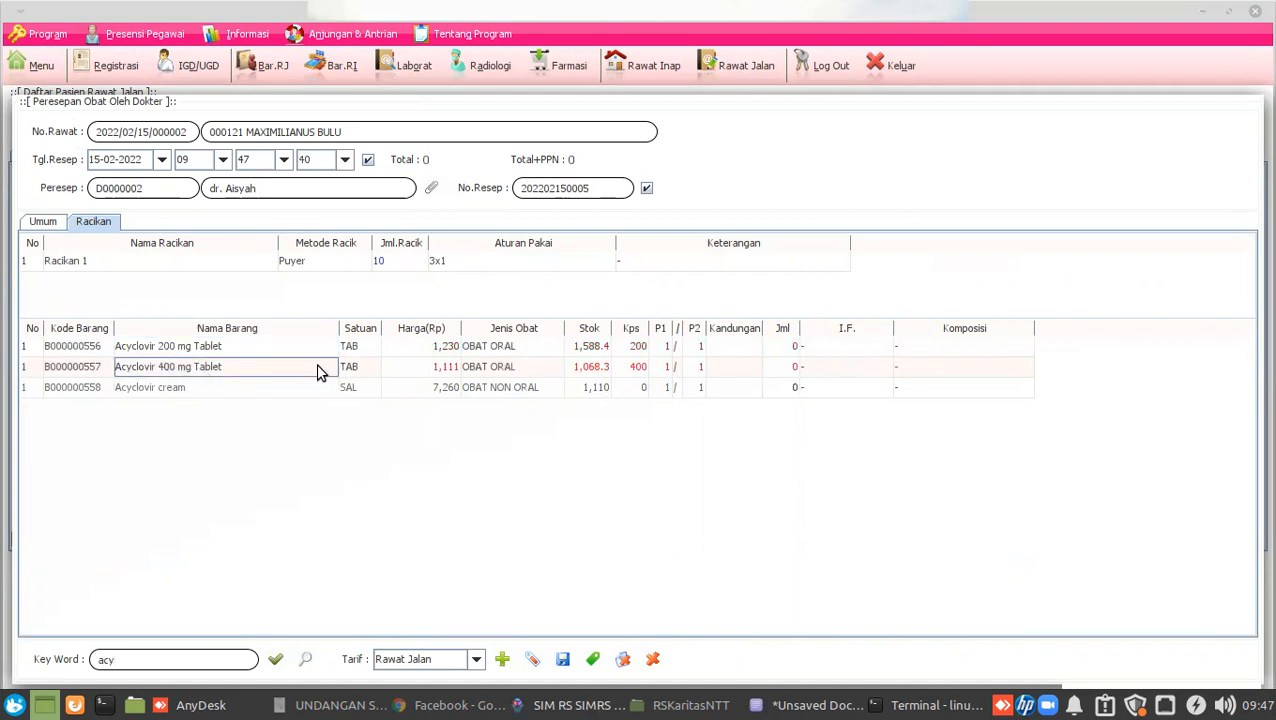
left_click(717, 366)
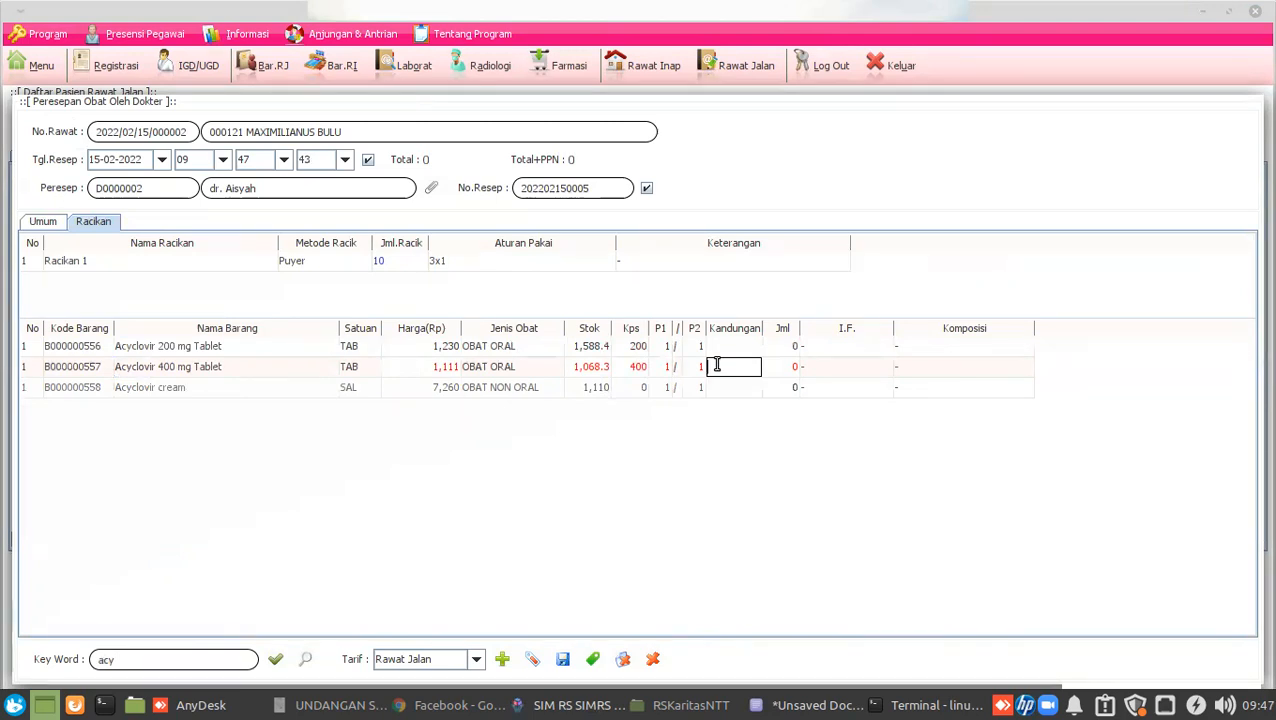
type("50")
key("Tab")
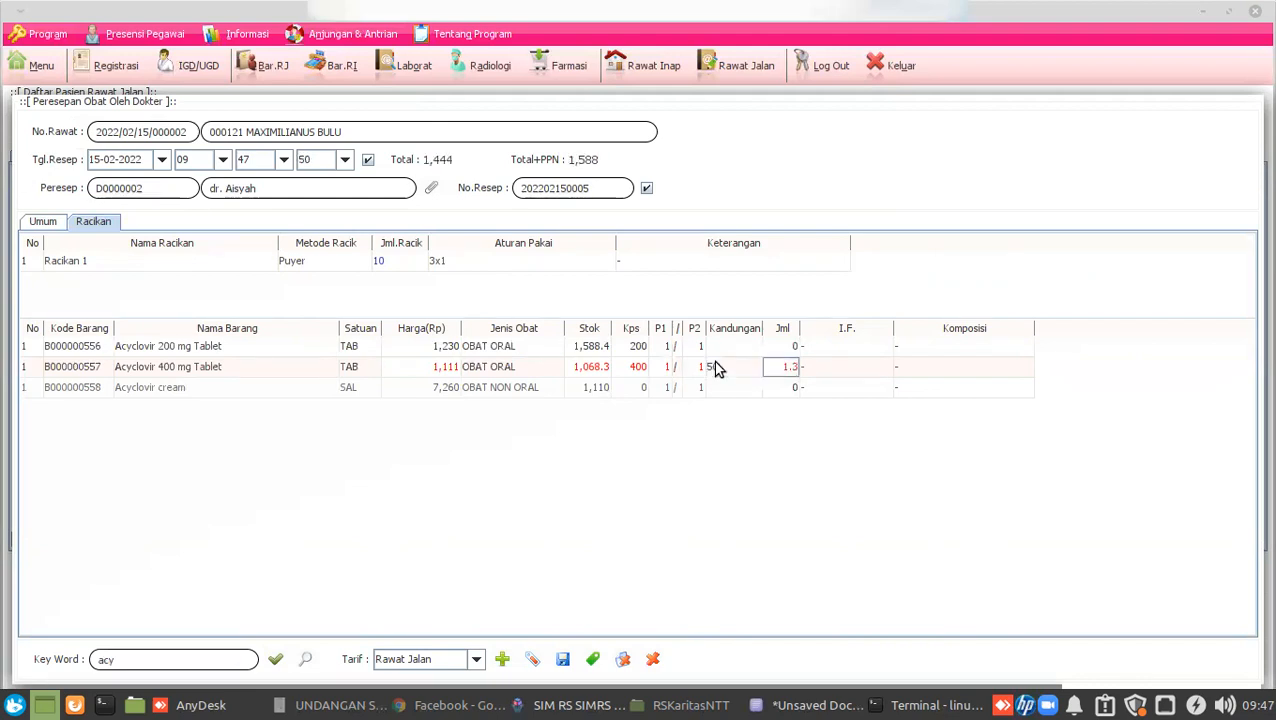
left_click(742, 371)
left_click(791, 369)
left_click(831, 367)
left_click(750, 372)
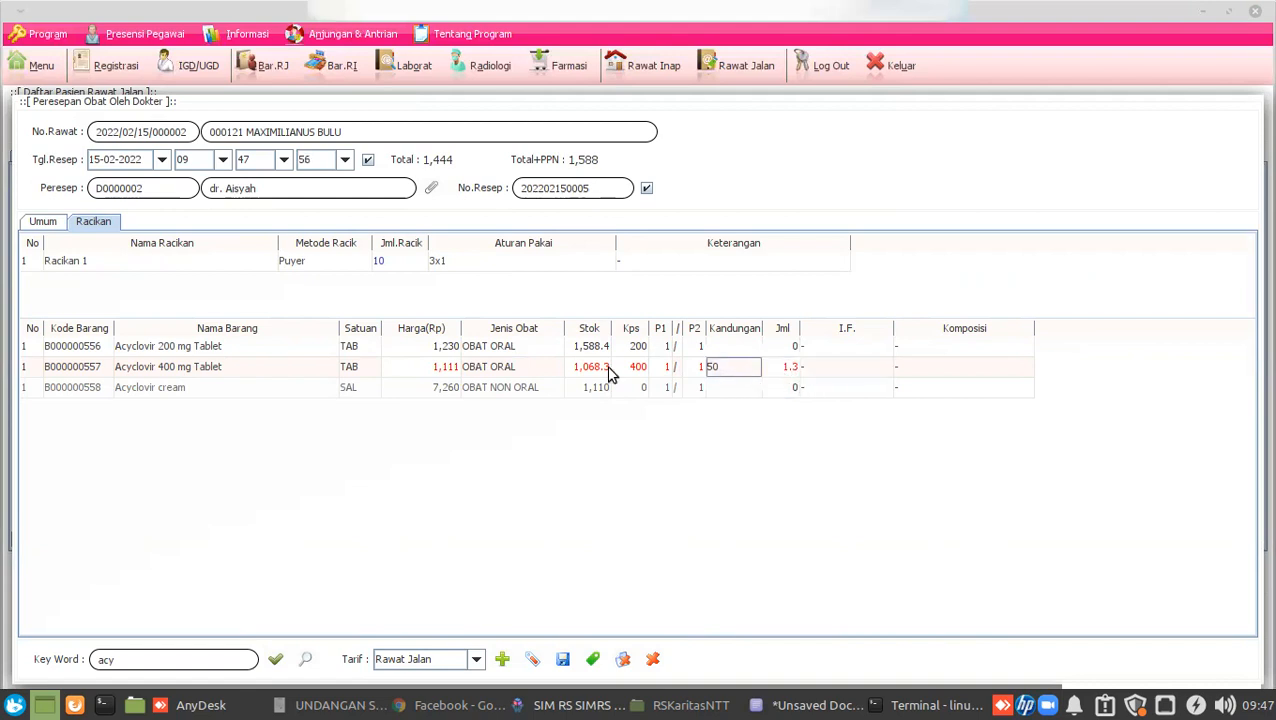
Add Acrios 50 mg tab with content 25 and quantity 5, totalling 17,944.
left_click(135, 665)
key("BackSpace")
type("rios")
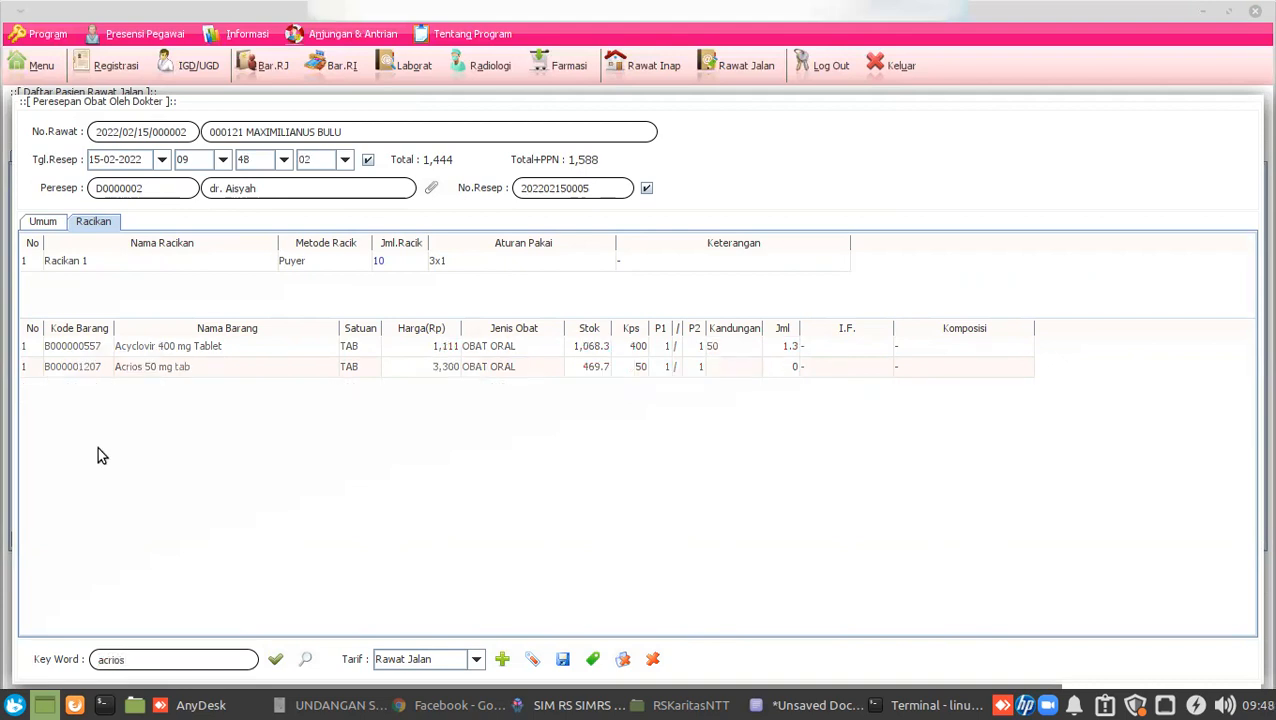
left_click(619, 372)
left_click(716, 369)
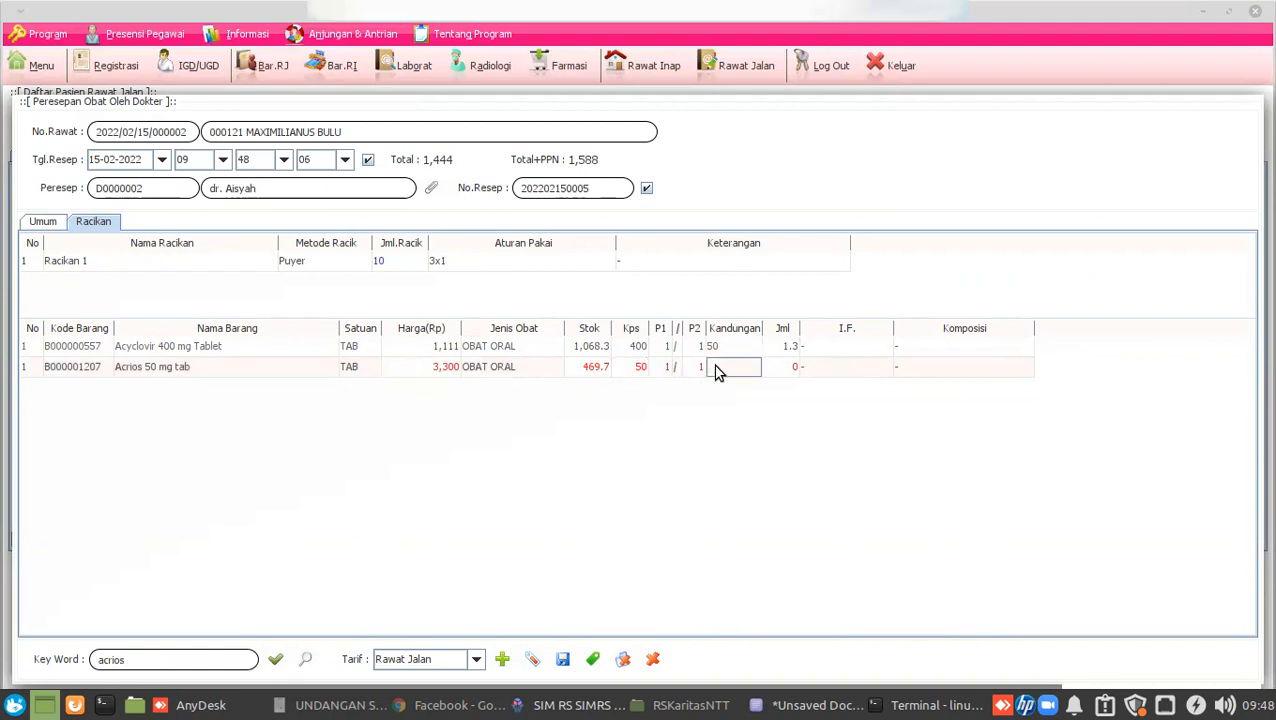
type("25")
key("Return")
key("Down")
type("5")
key("Return")
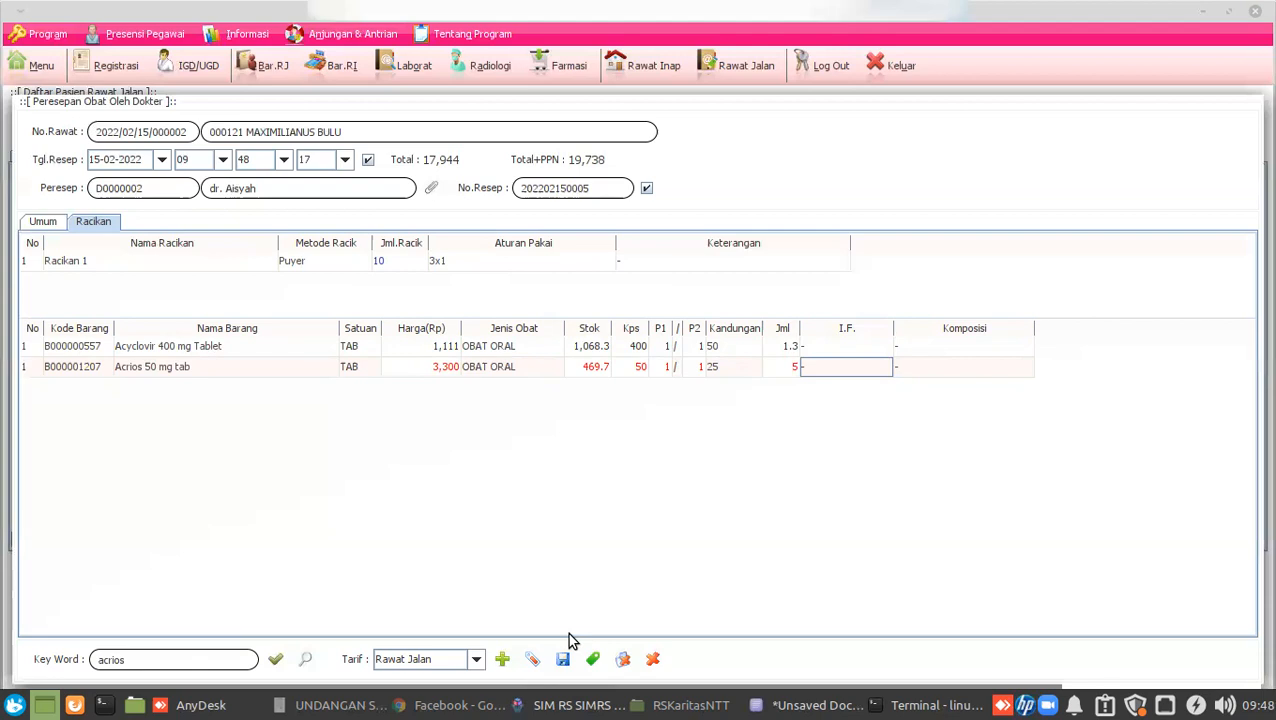
Check the RS Karitas and Karitas 2 AnyDesk sessions, then open the internal-medicine patient's local treatment form.
left_click(237, 705)
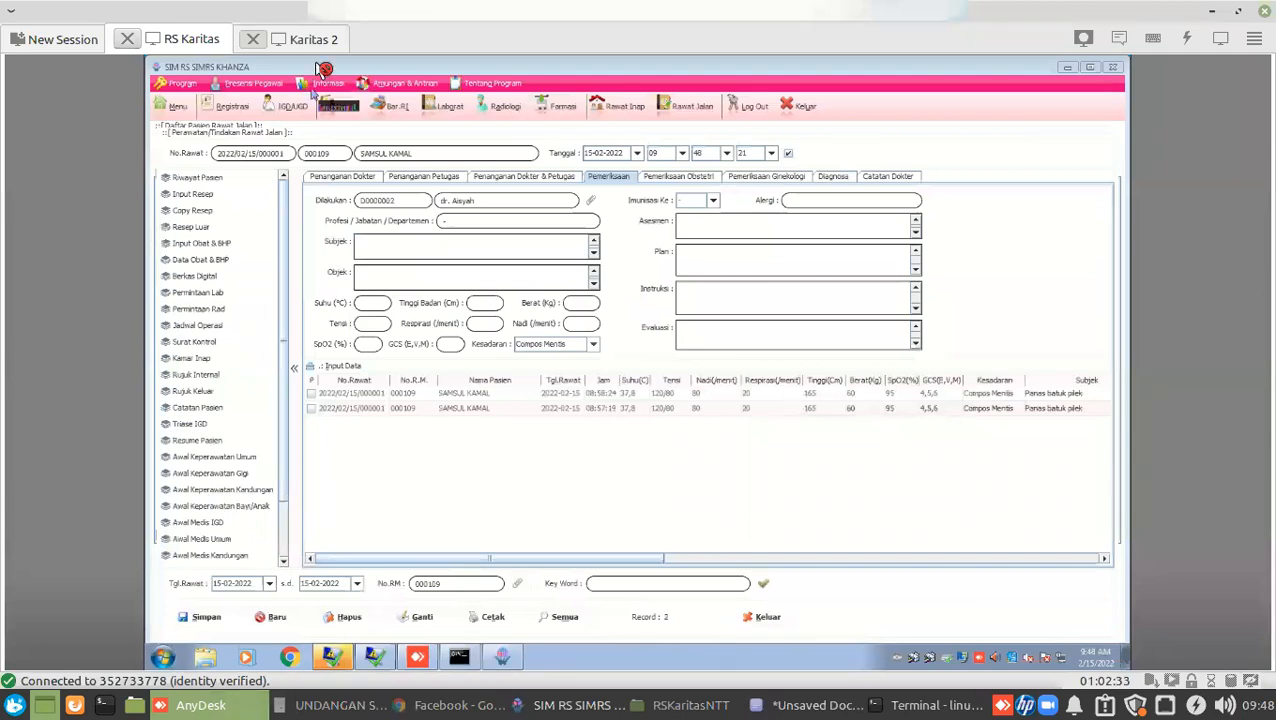
left_click(315, 42)
left_click(210, 42)
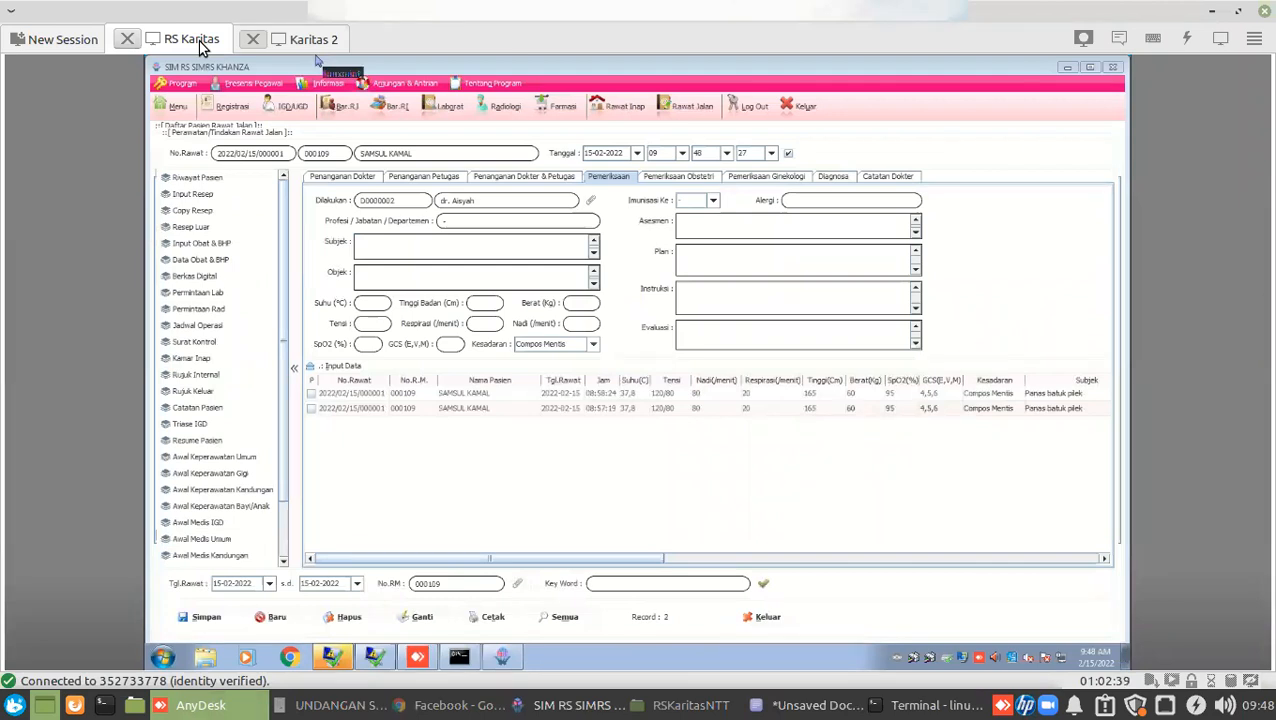
left_click(575, 705)
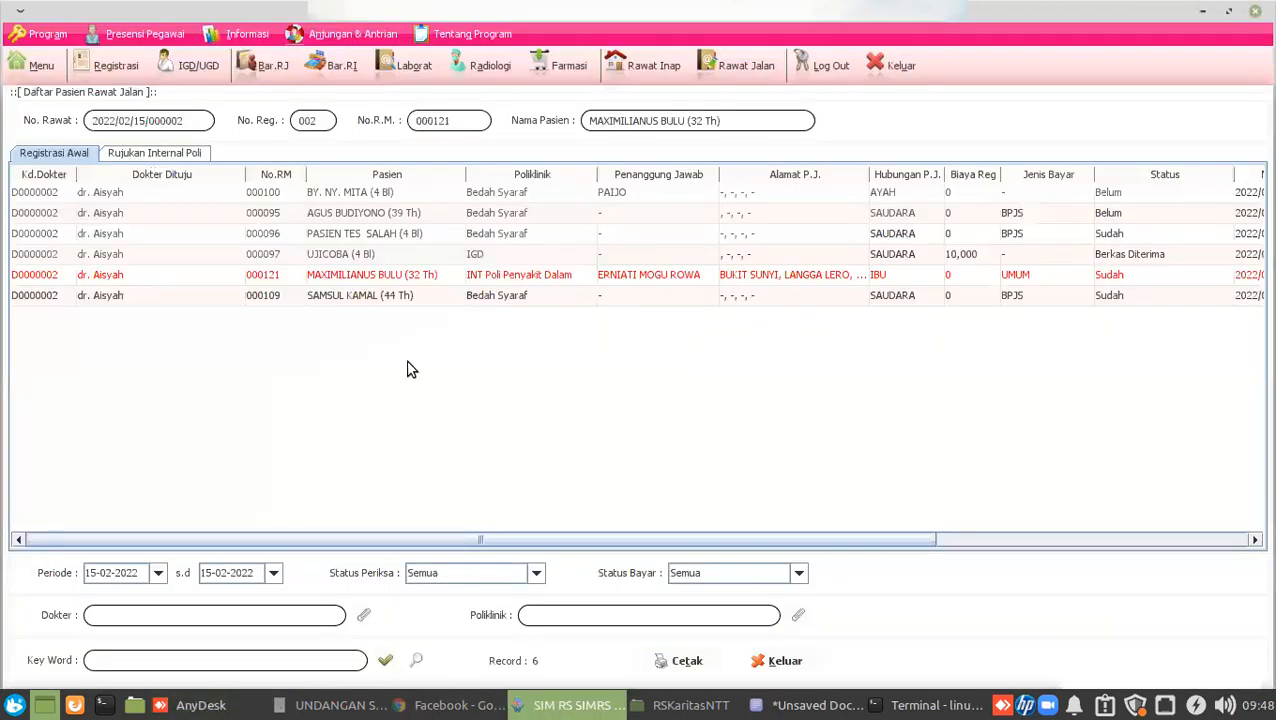
double_click(52, 282)
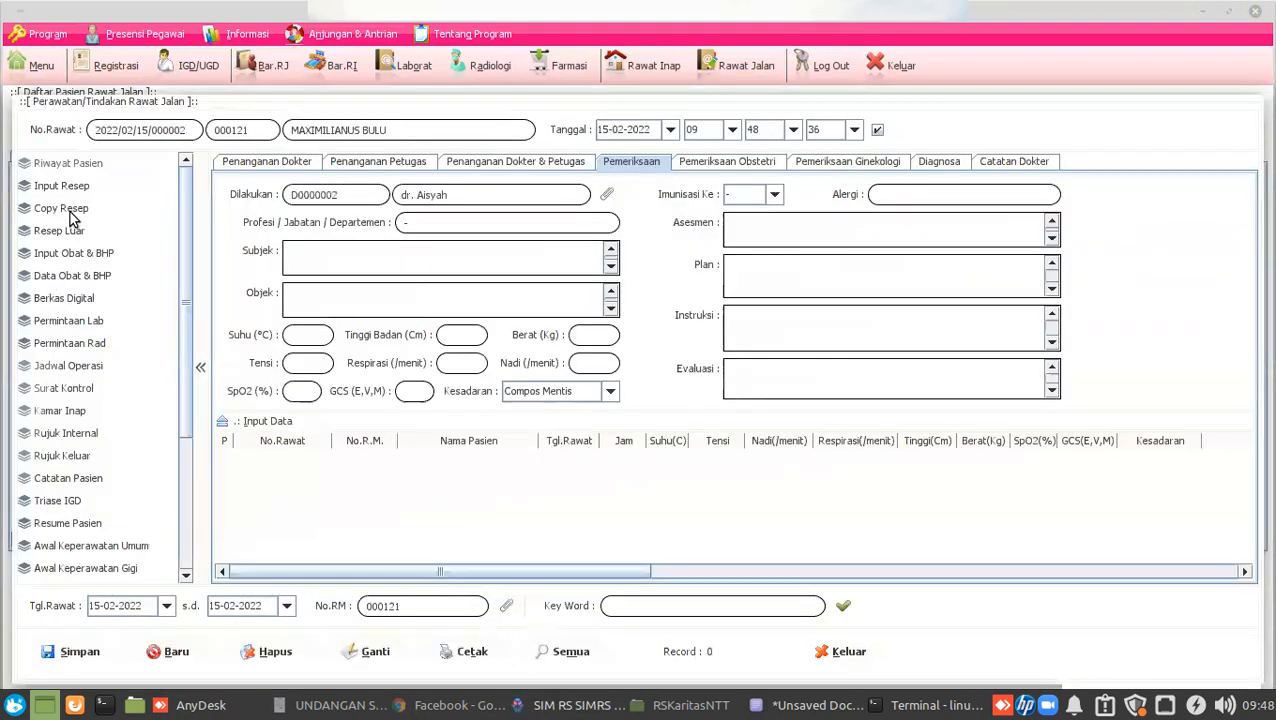
Confirm Copy Resep shows no earlier prescriptions for this patient, then close the treatment form.
left_click(60, 206)
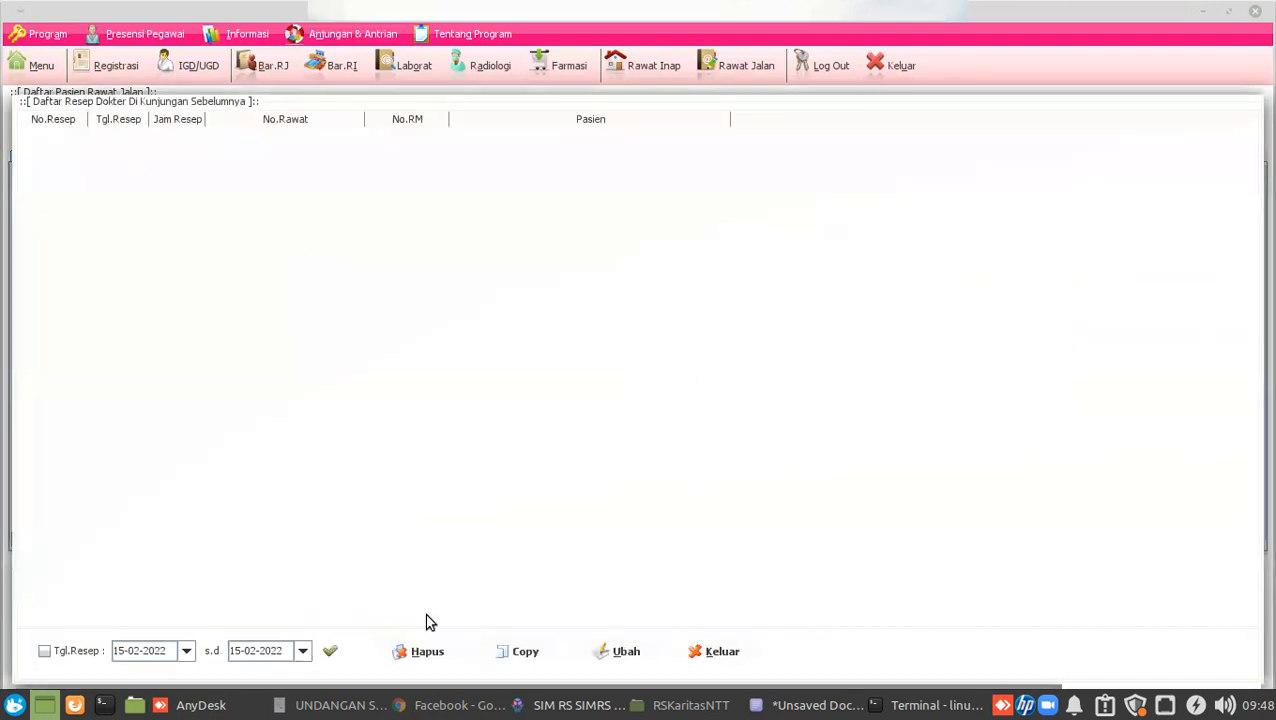
left_click(715, 654)
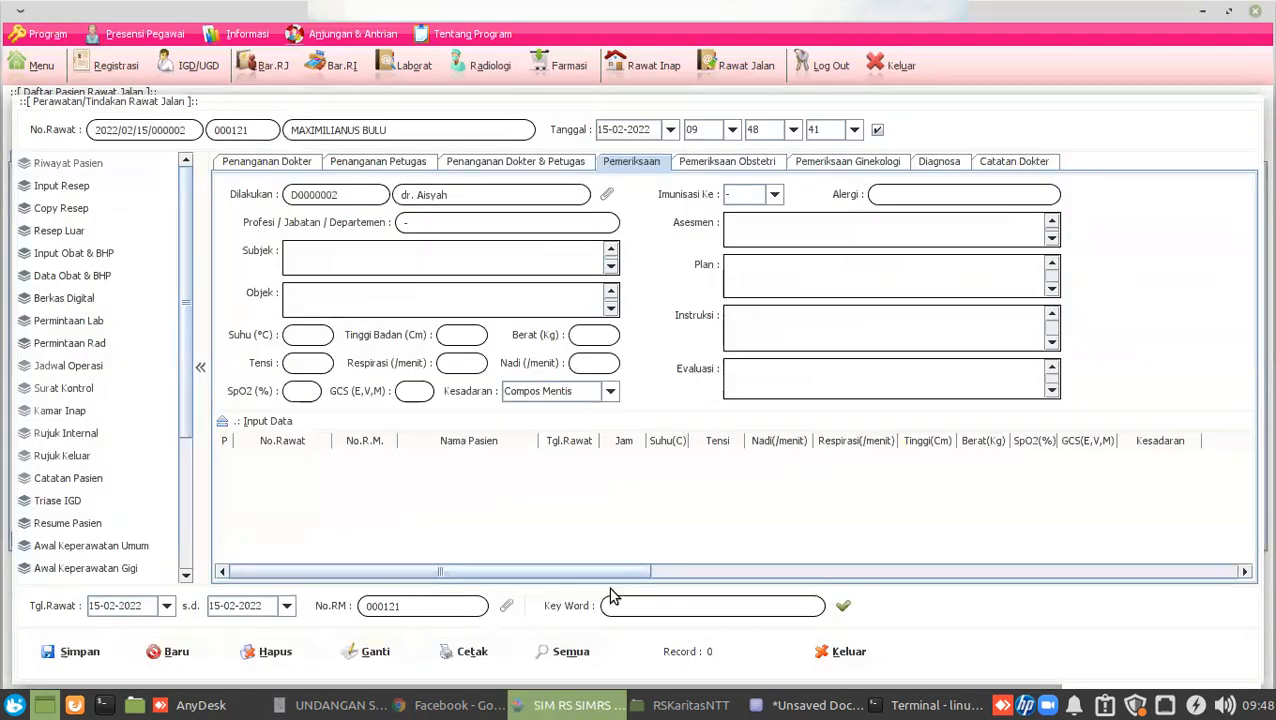
left_click(830, 651)
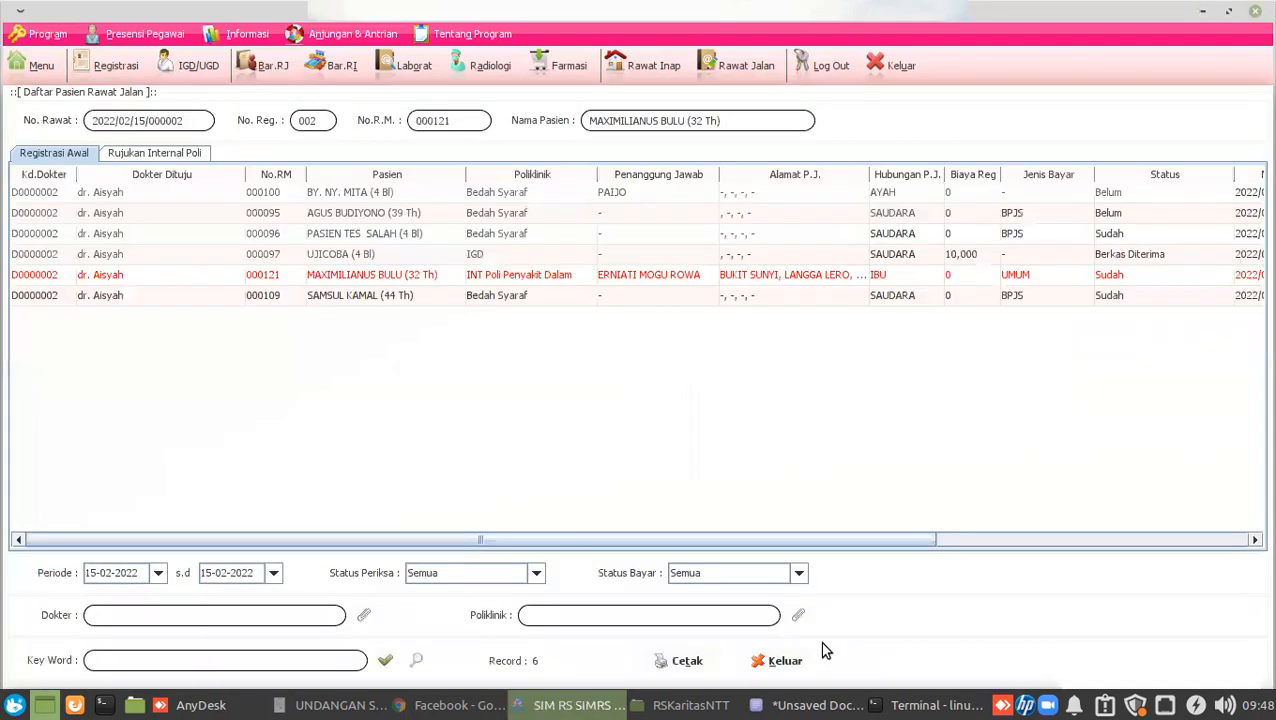
Open the last patient's treatment form and review the 09:38:06 and 09:35:13 prescriptions in Copy Resep.
left_click(275, 297)
left_click(53, 296)
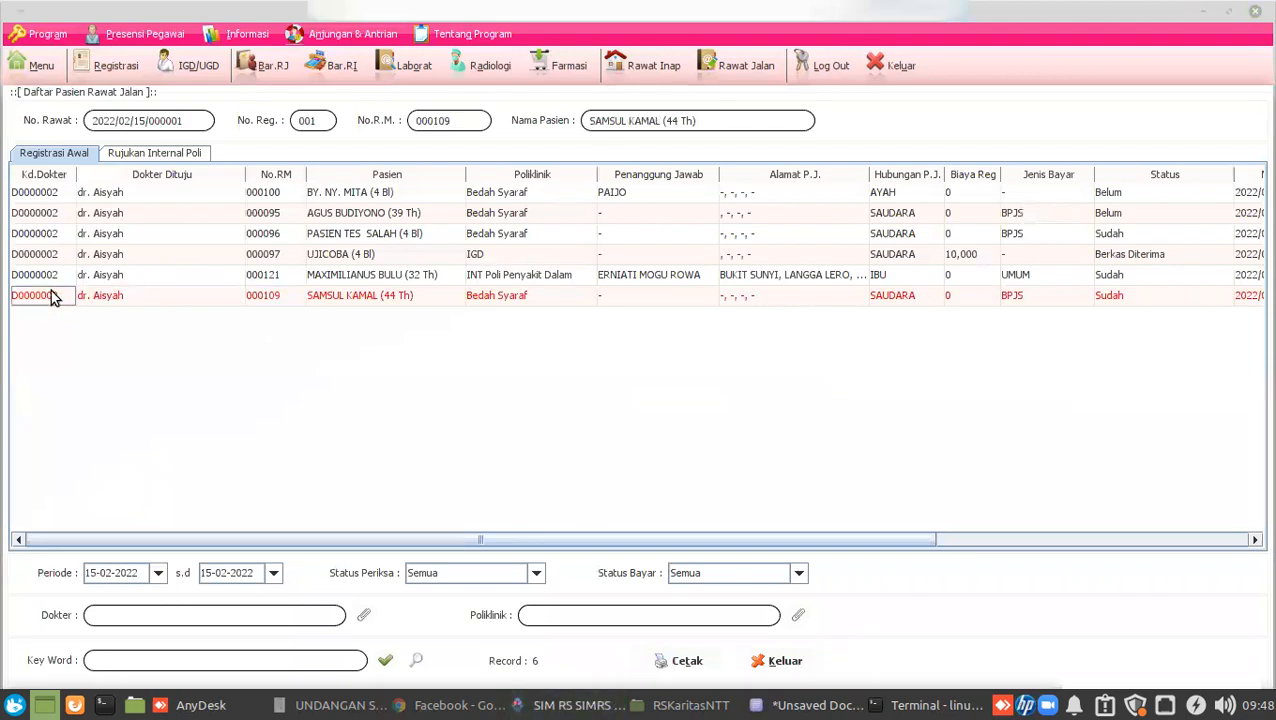
double_click(53, 296)
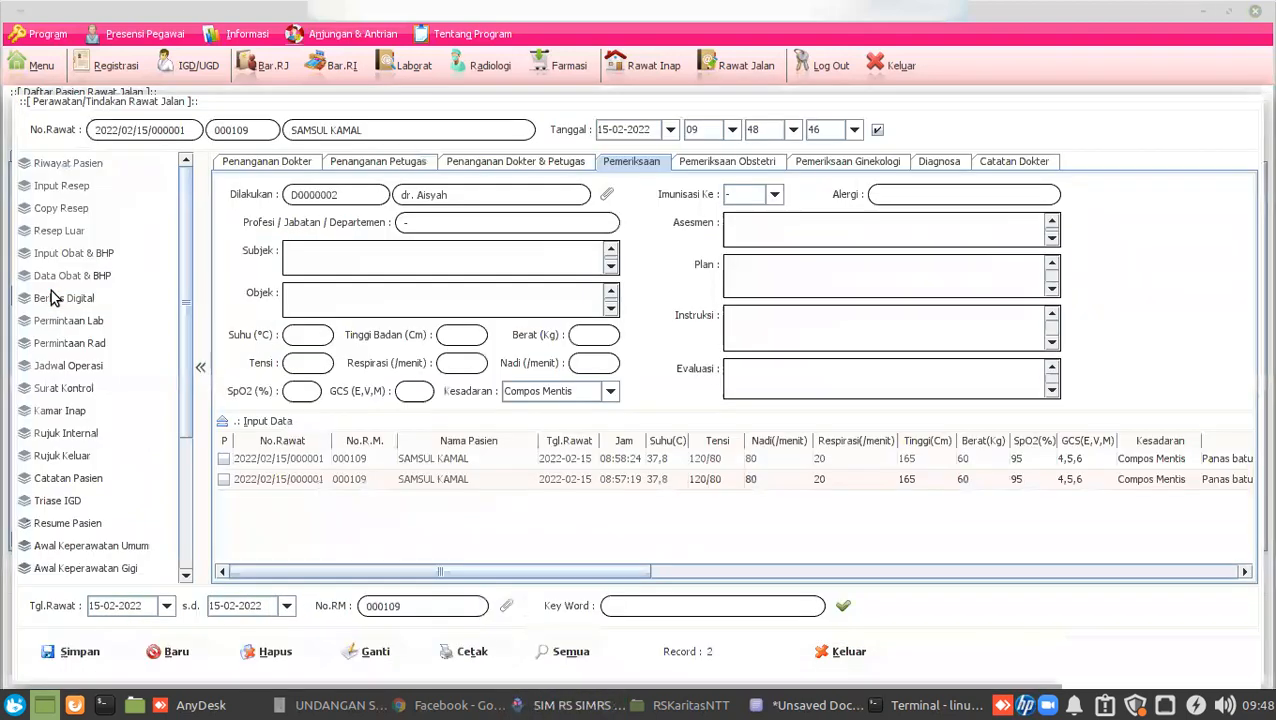
left_click(64, 207)
left_click(404, 363)
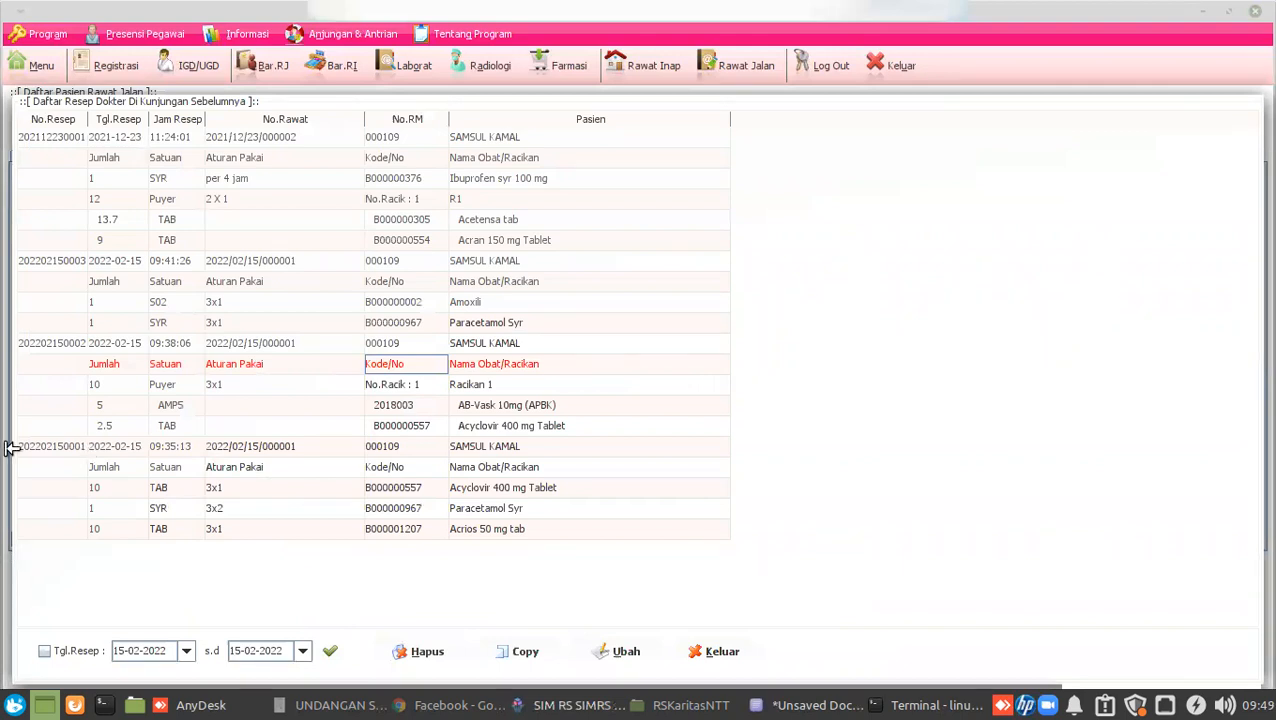
left_click(52, 447)
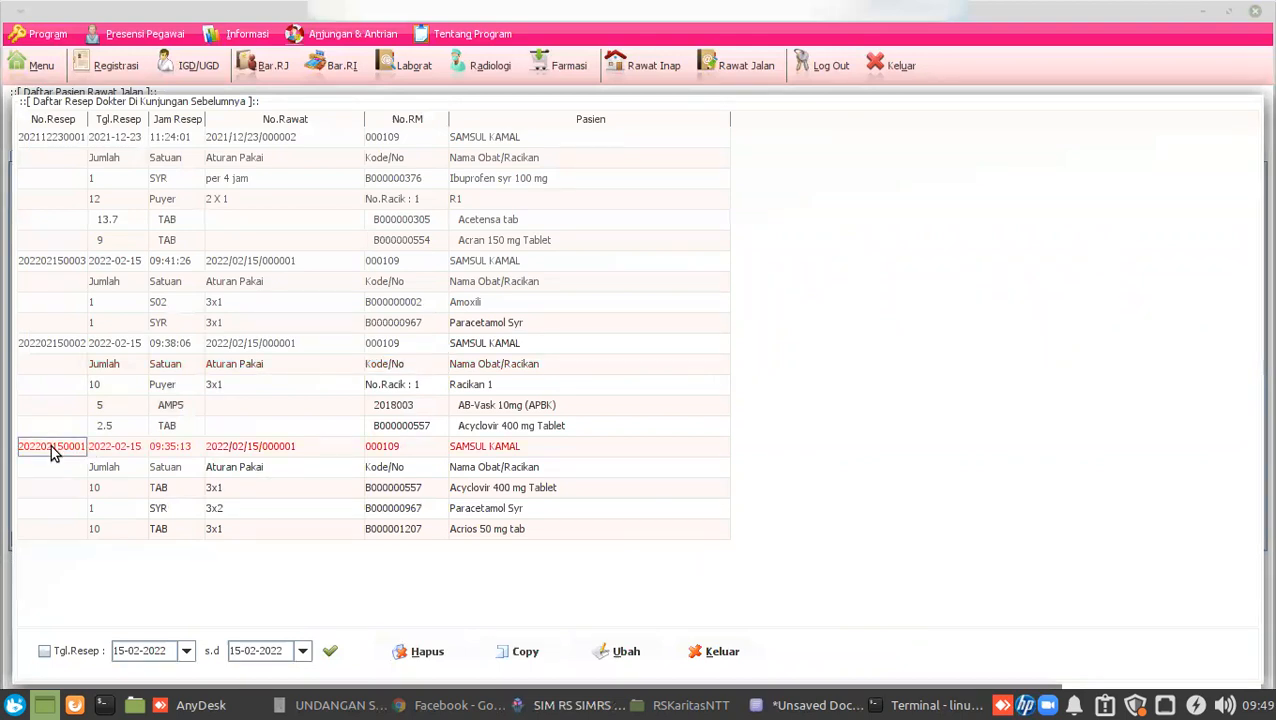
left_click(718, 652)
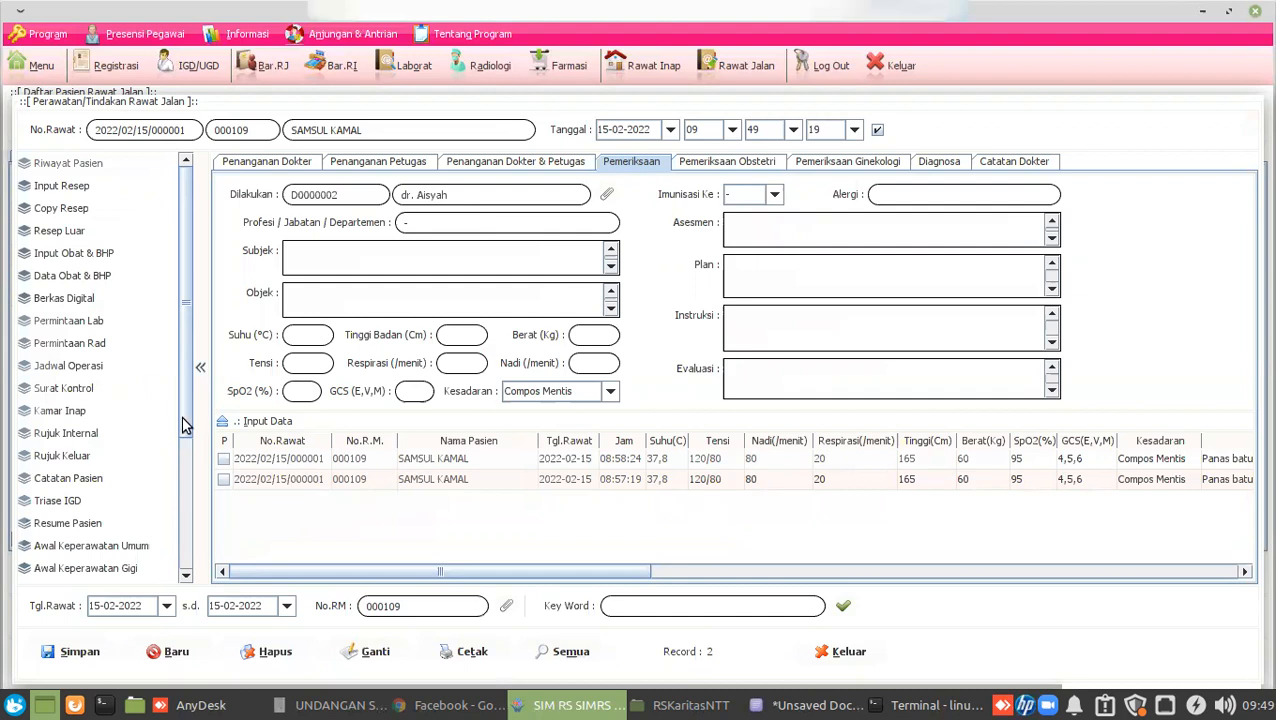
Scroll through the left-hand menu, then close the Perawatan/Tindakan form.
scroll(183, 424, "down", 3)
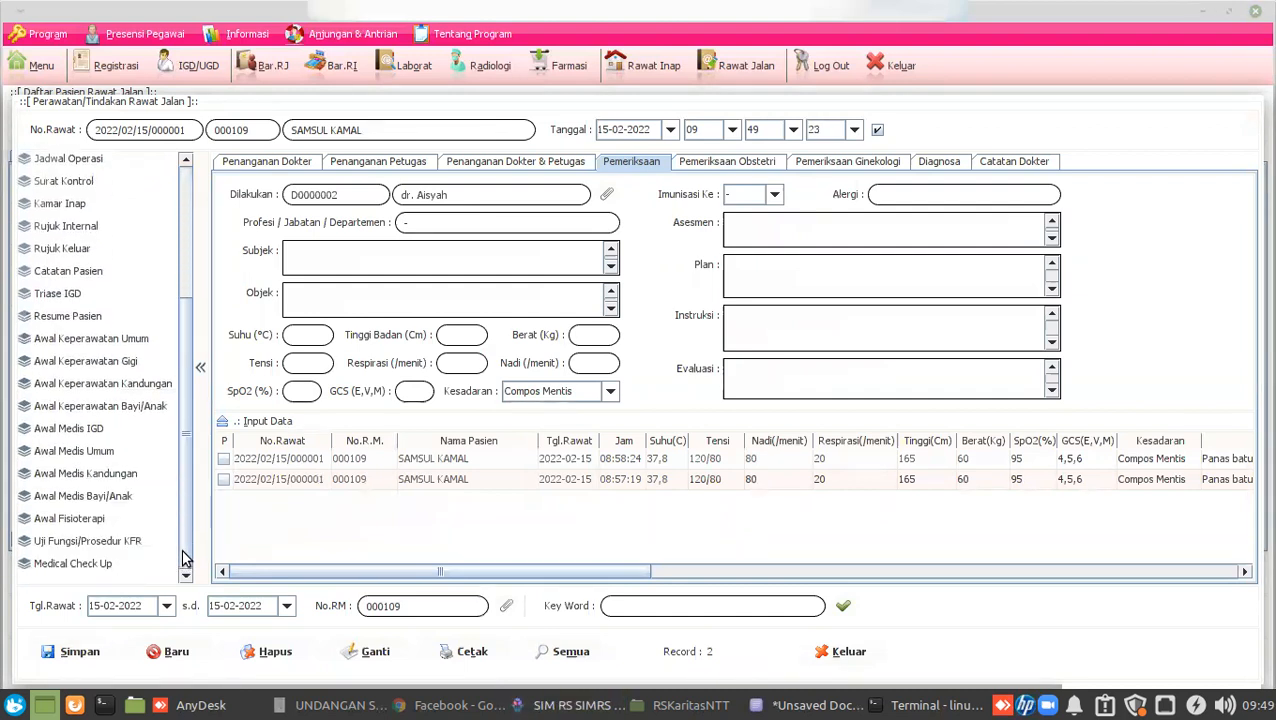
scroll(178, 470, "up", 3)
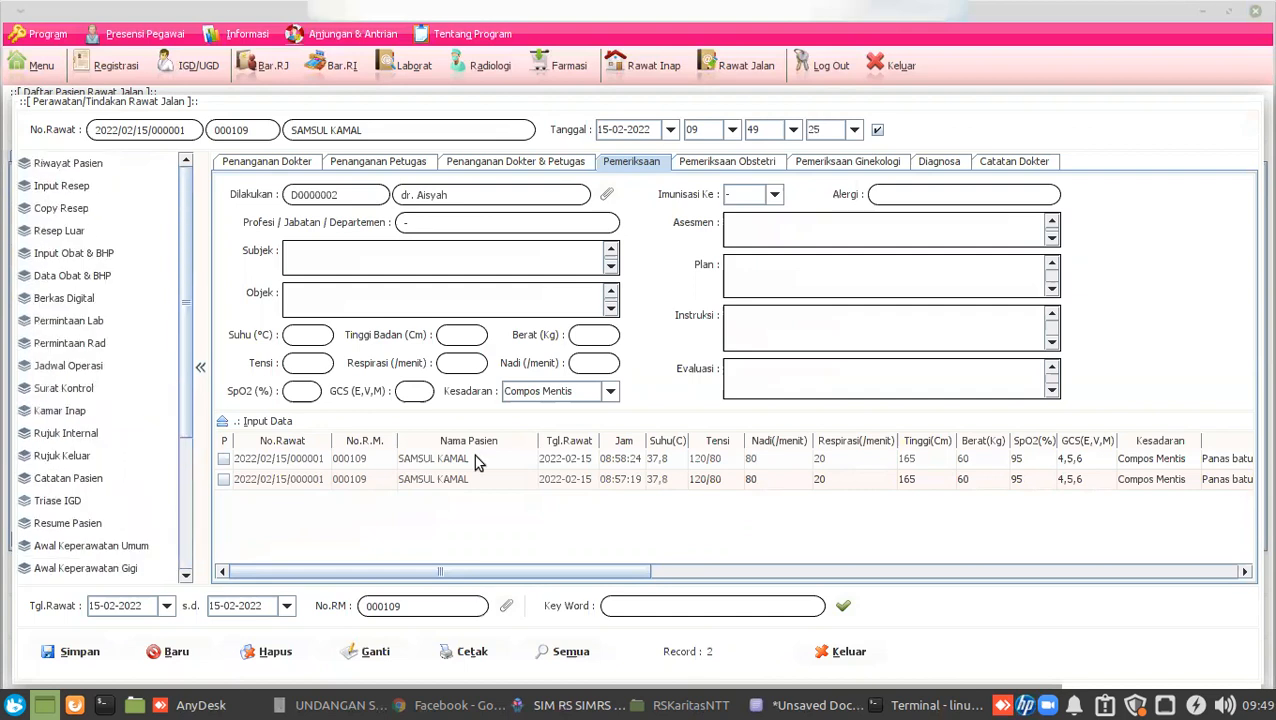
left_click(828, 651)
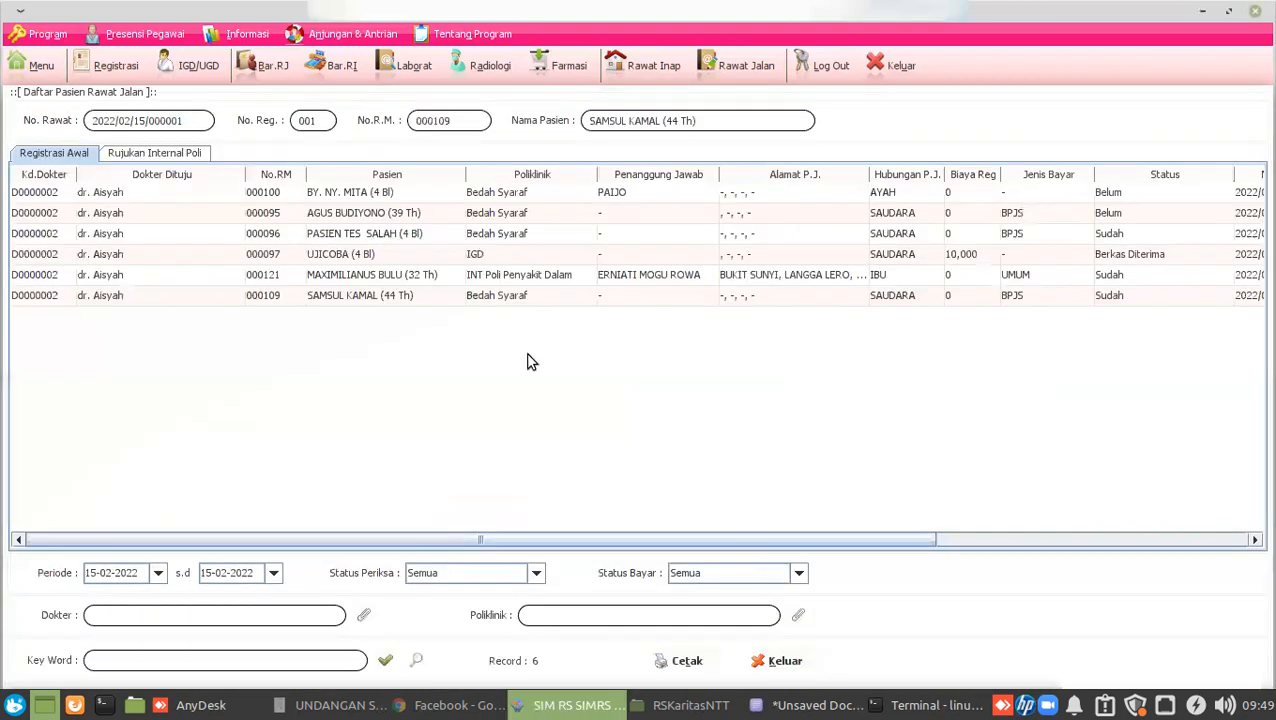
right_click(263, 195)
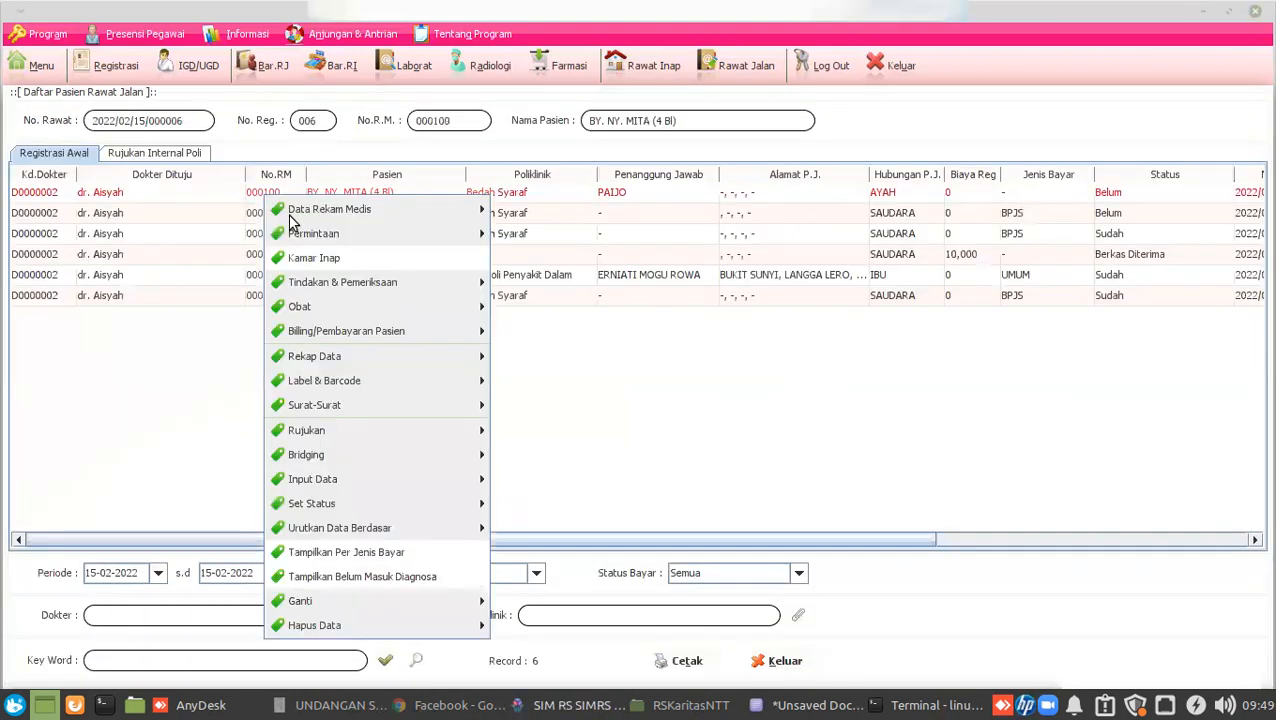
mouse_move(401, 210)
mouse_move(614, 233)
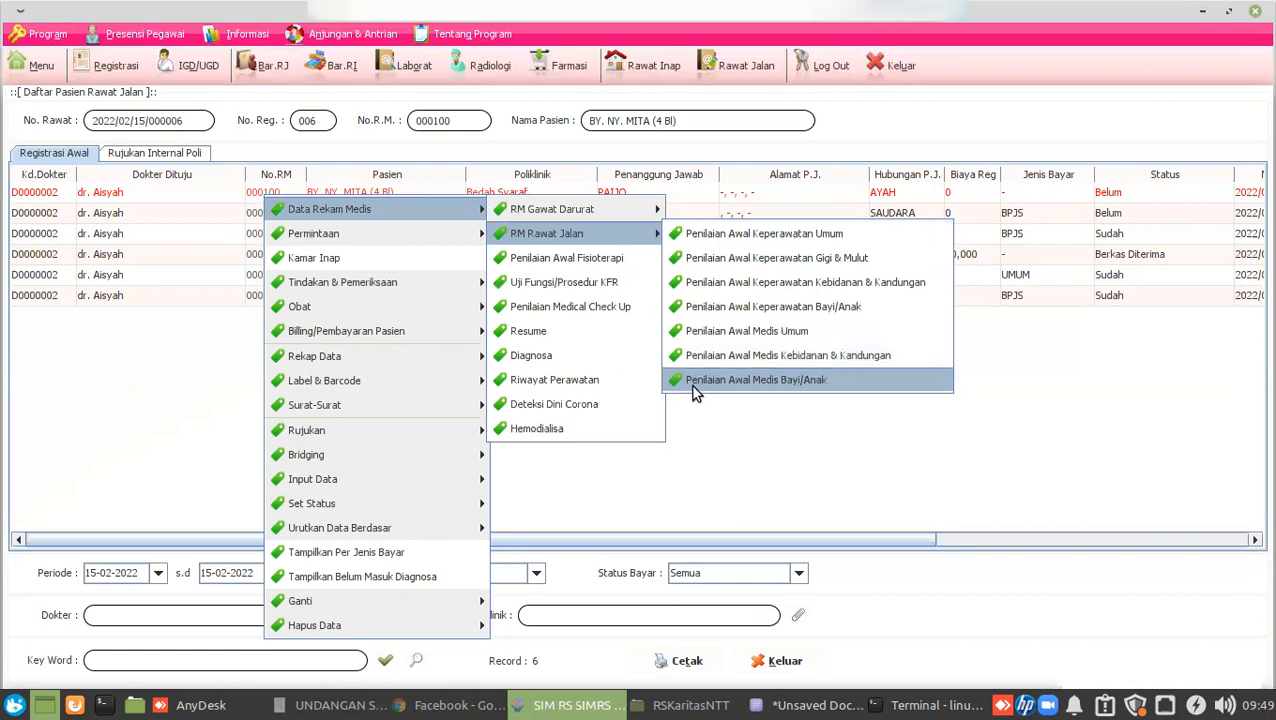
left_click(744, 338)
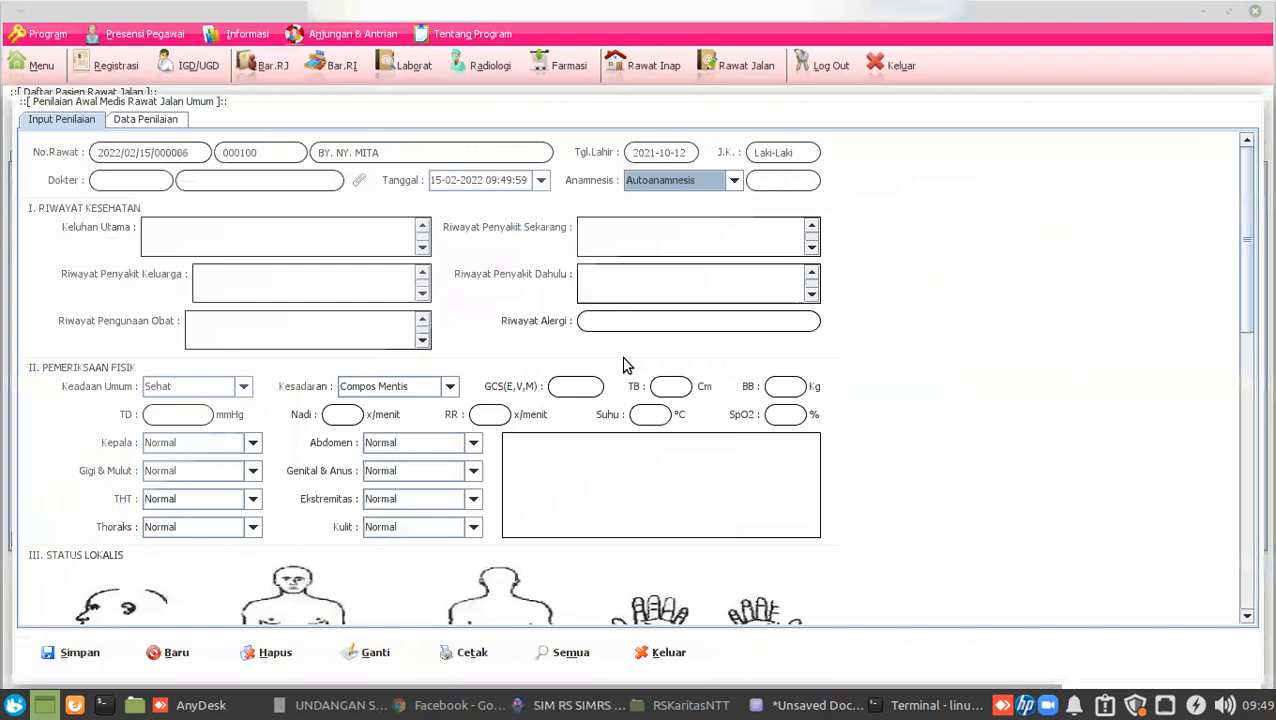
scroll(558, 375, "down", 3)
scroll(558, 375, "down", 1)
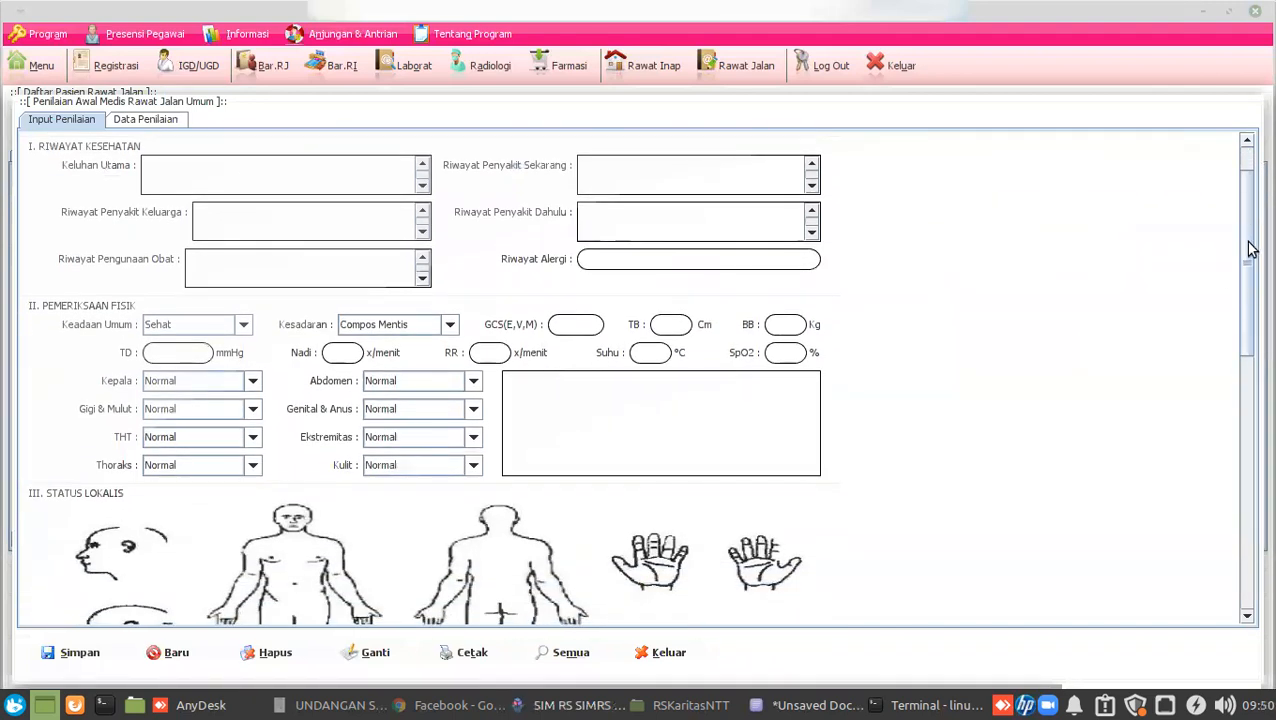
left_click_drag(1248, 248, 1250, 226)
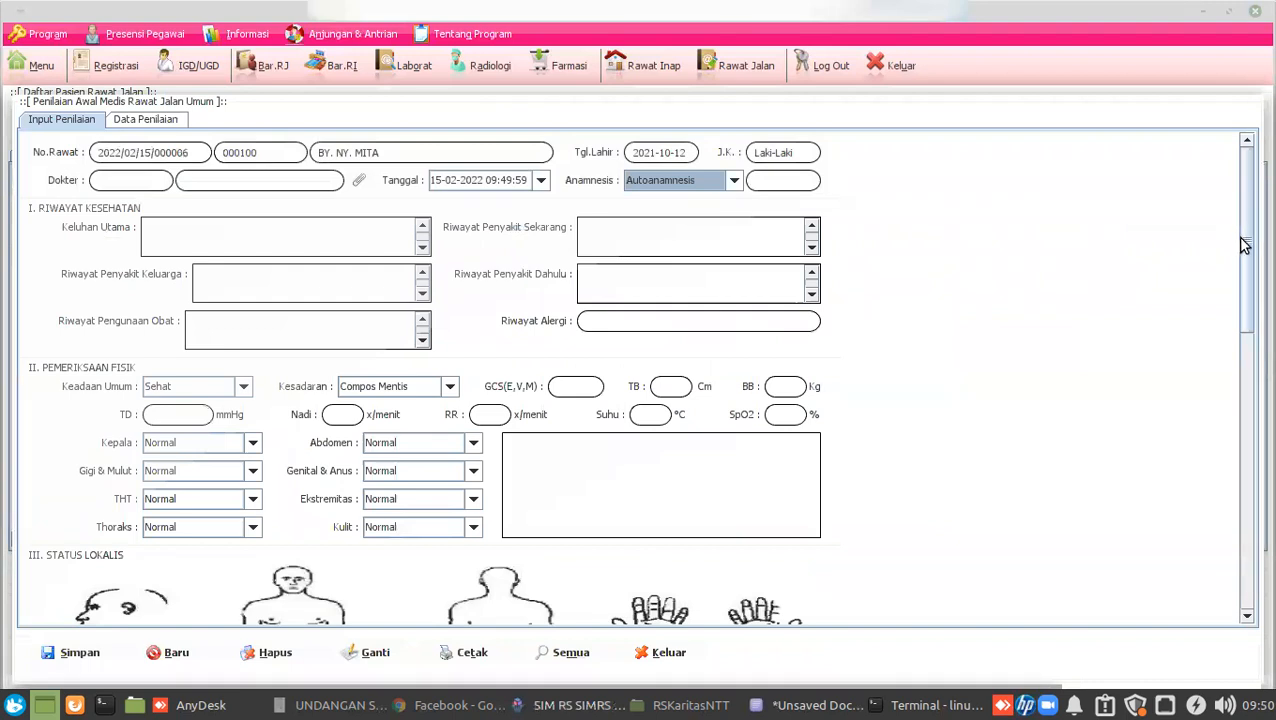
scroll(1202, 541, "down", 10)
scroll(1185, 393, "up", 8)
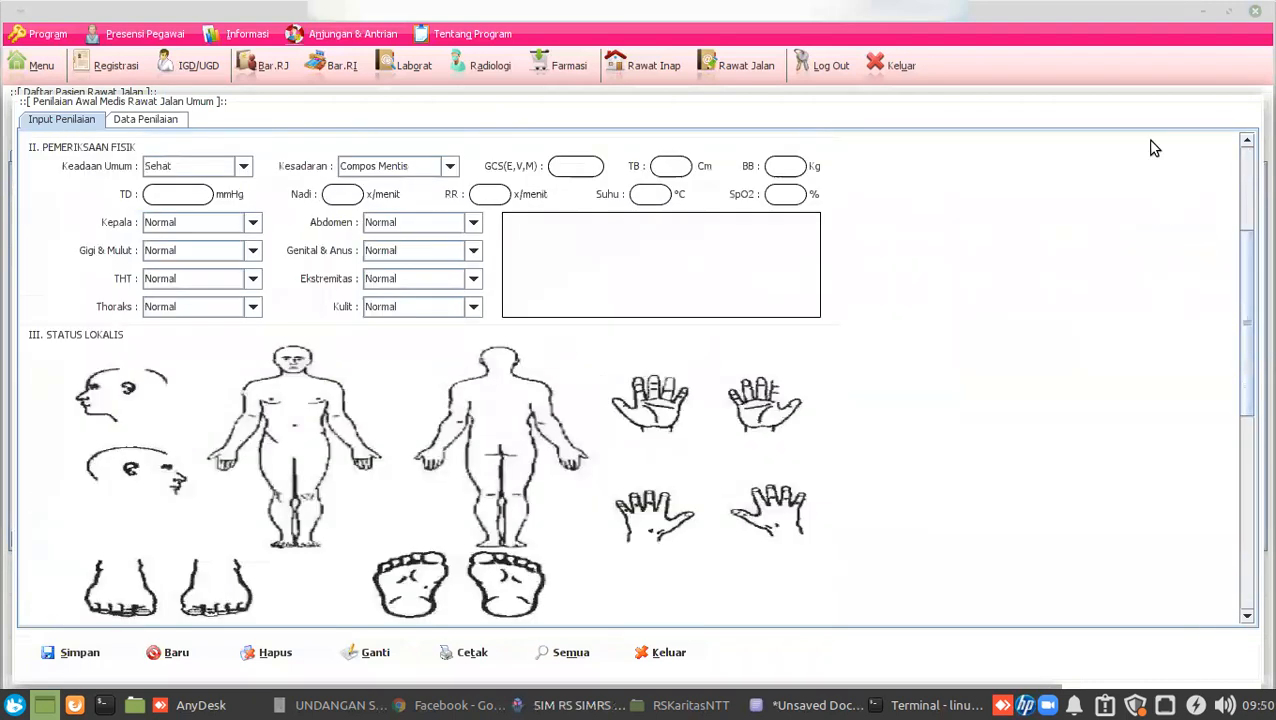
scroll(928, 243, "up", 5)
left_click(662, 652)
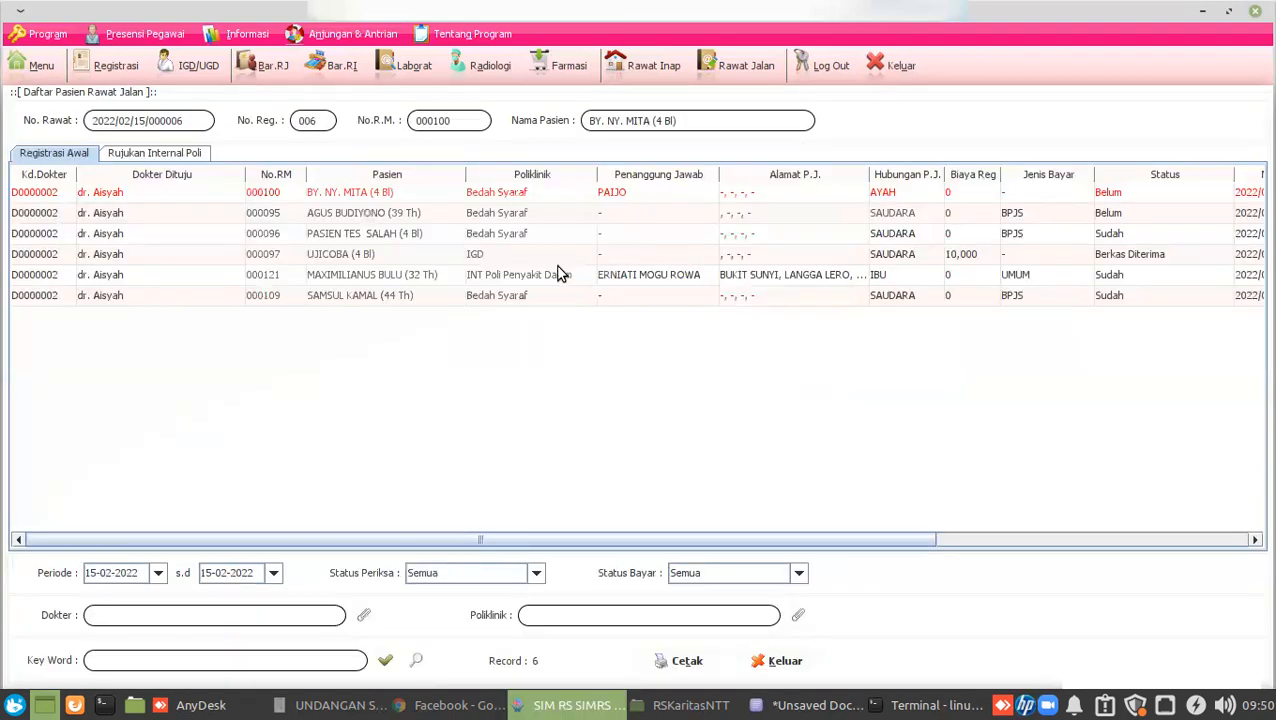
Switch from the outpatient list to today's IGD/UGD emergency registrations.
right_click(275, 196)
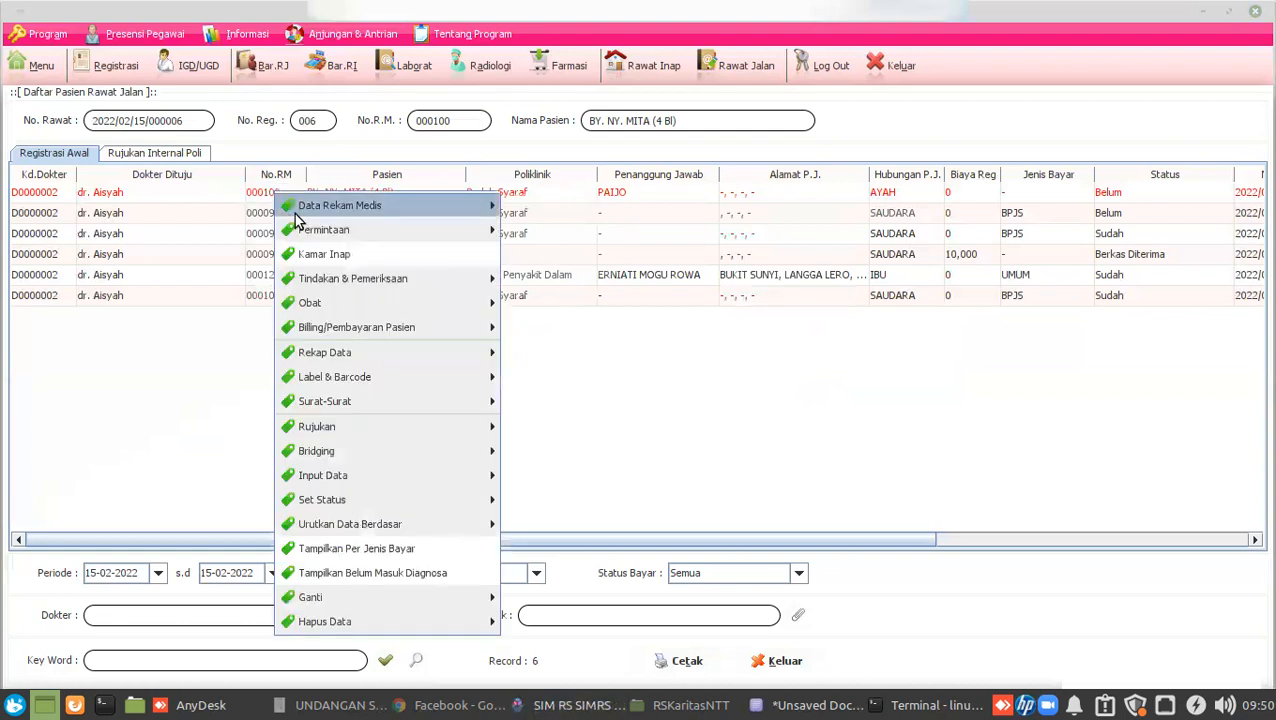
mouse_move(300, 205)
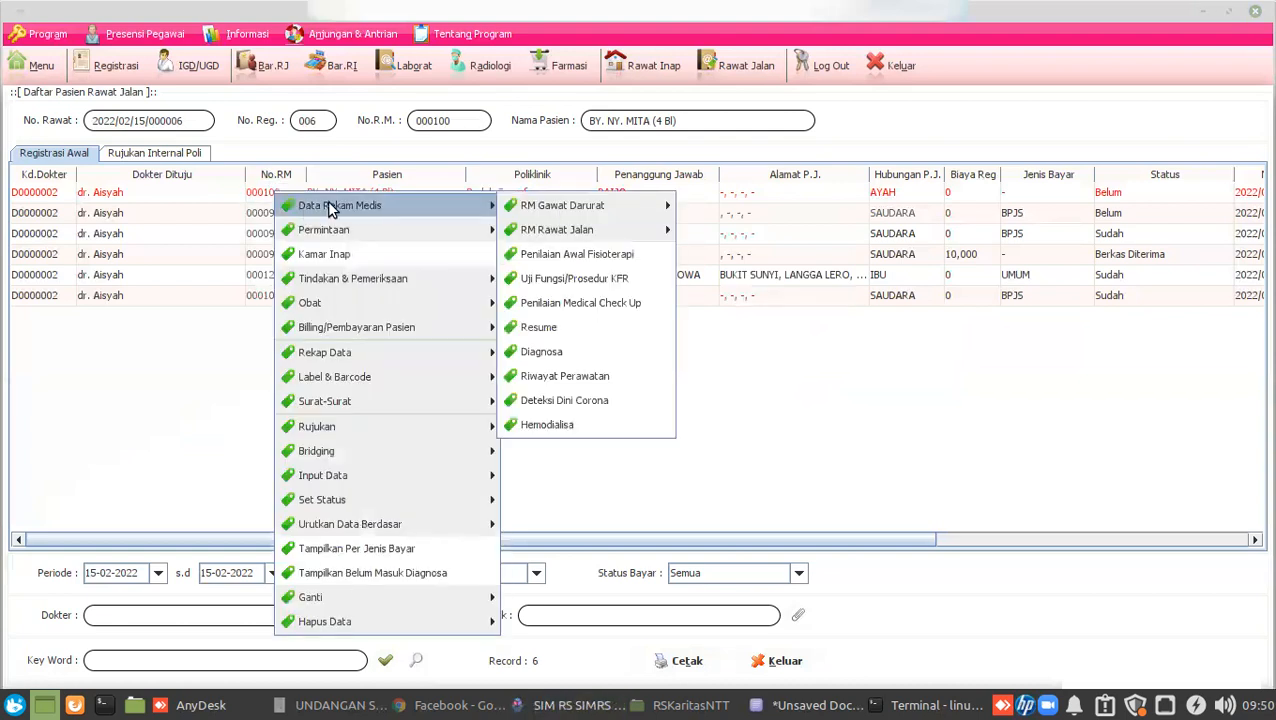
left_click(172, 66)
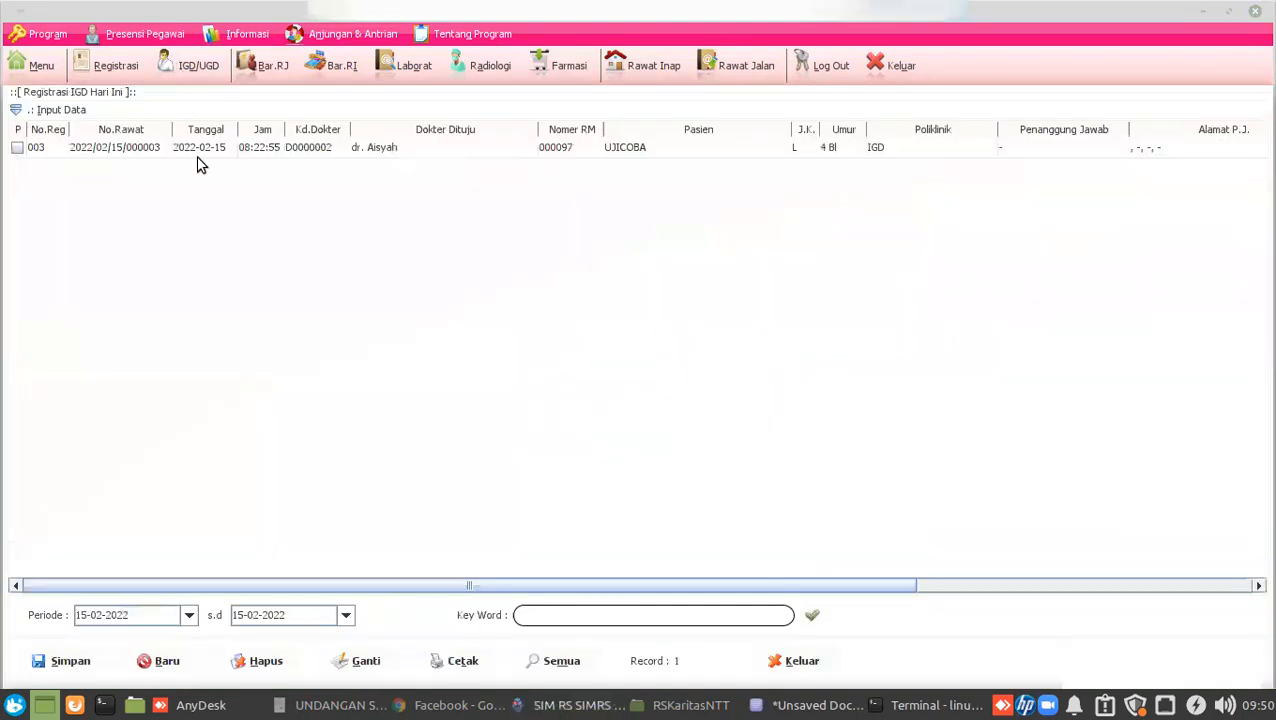
Browse the emergency patient's Data Rekam Medis > RM Gawat Darurat menu, then dismiss it.
left_click(198, 157)
right_click(198, 165)
mouse_move(240, 173)
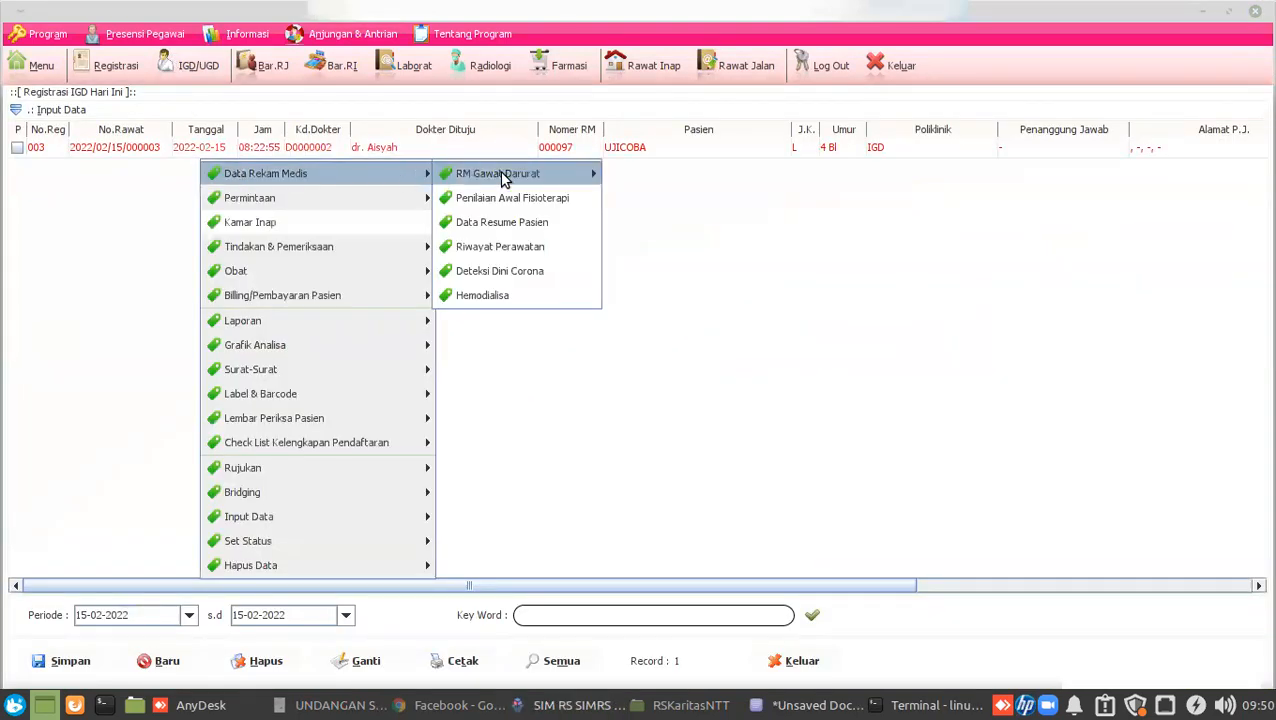
mouse_move(480, 173)
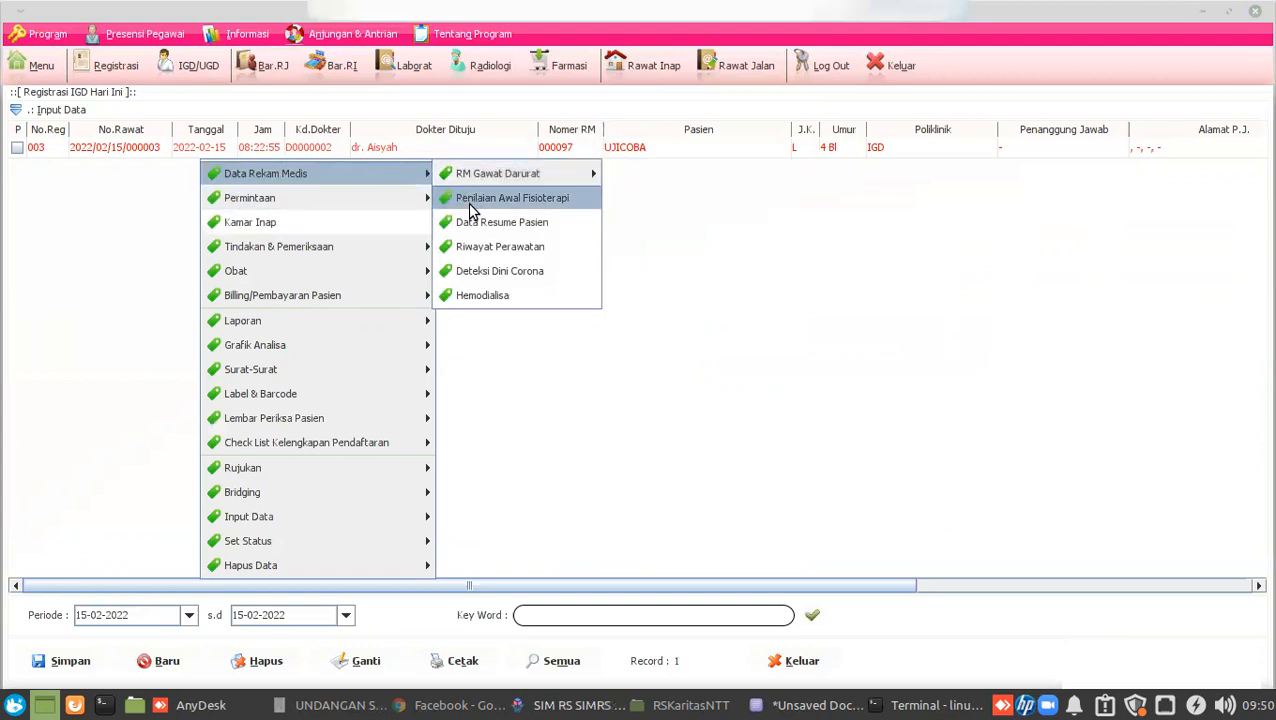
left_click(829, 271)
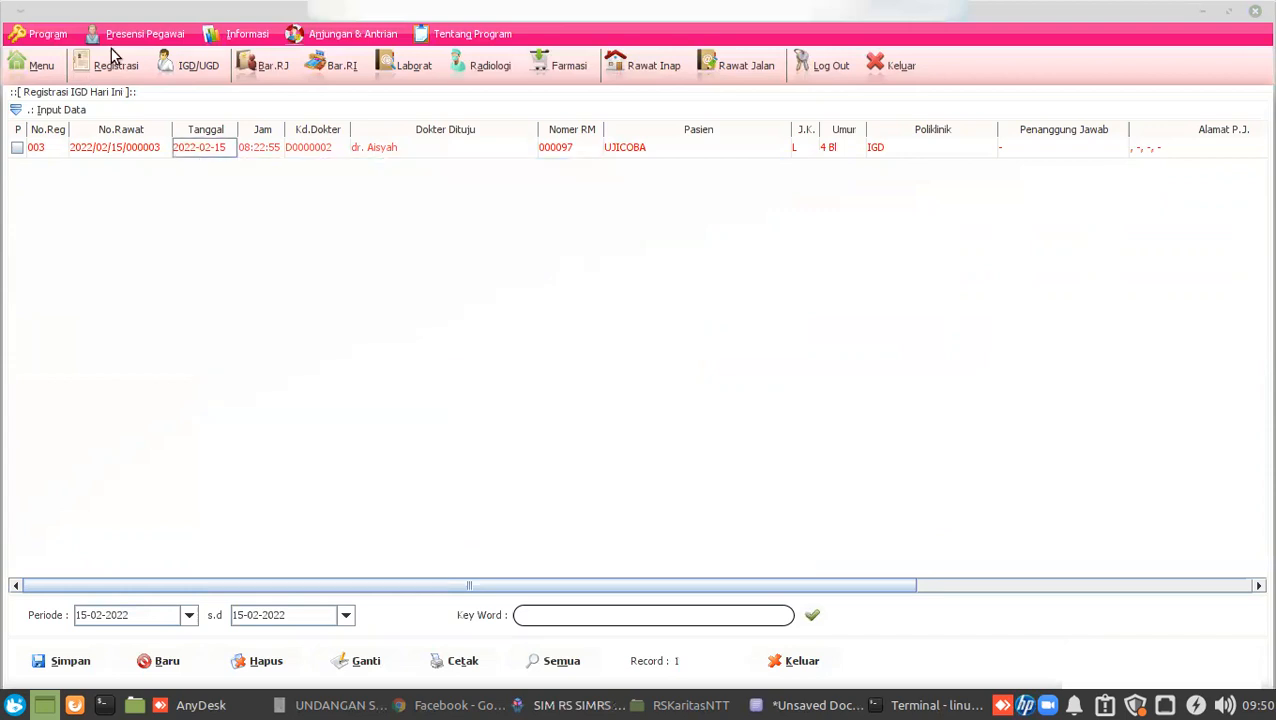
Open today's Registrasi list and browse the Data Rekam Medis options for row 006.
left_click(111, 50)
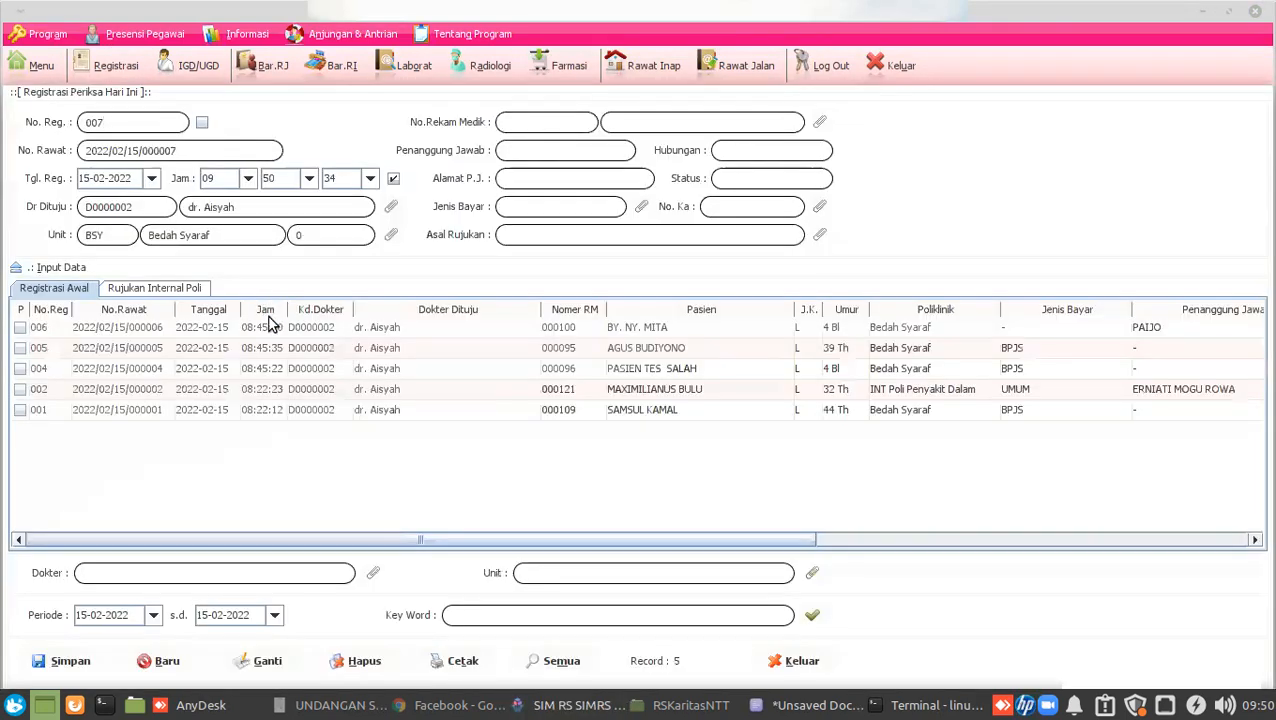
left_click(271, 330)
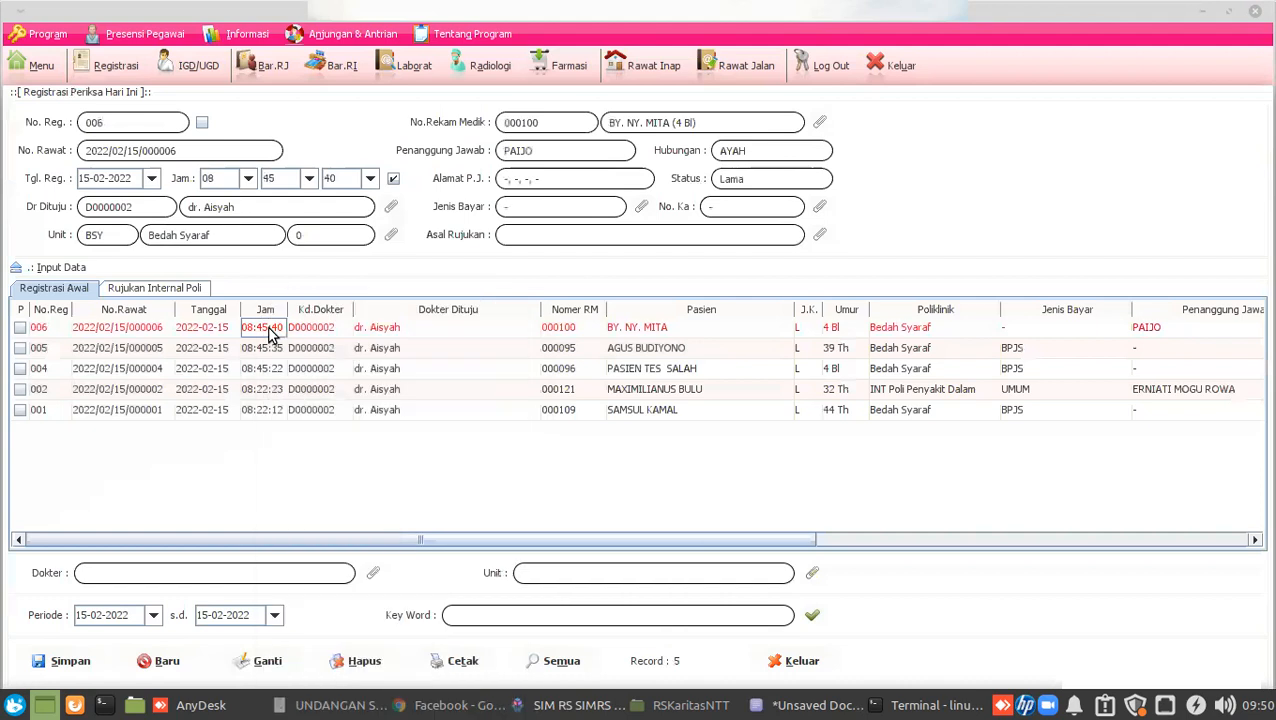
right_click(268, 333)
mouse_move(370, 318)
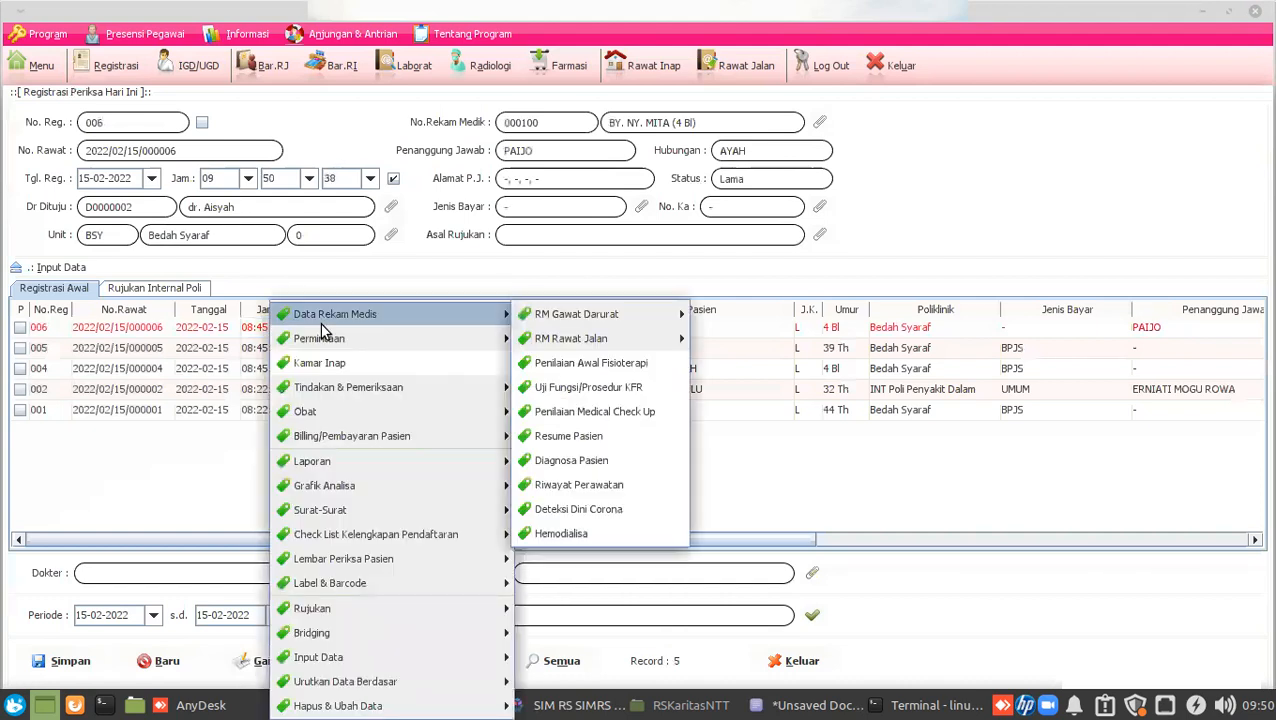
mouse_move(570, 320)
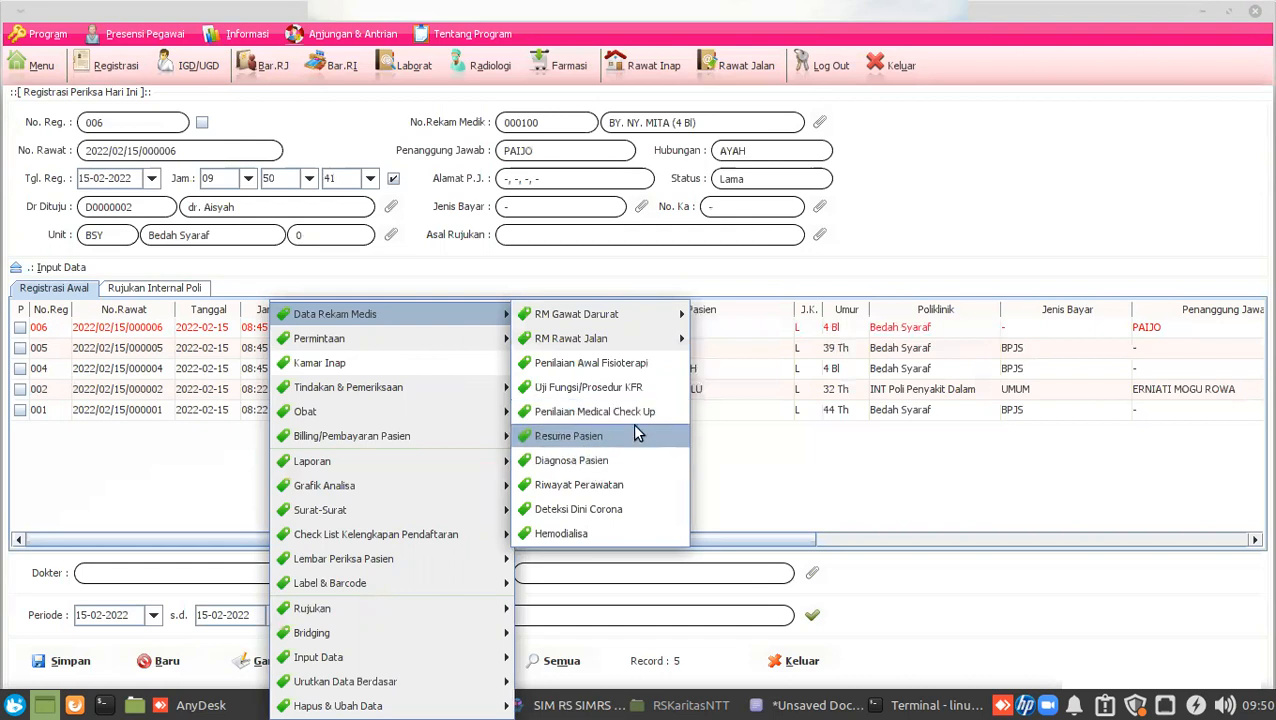
left_click(840, 490)
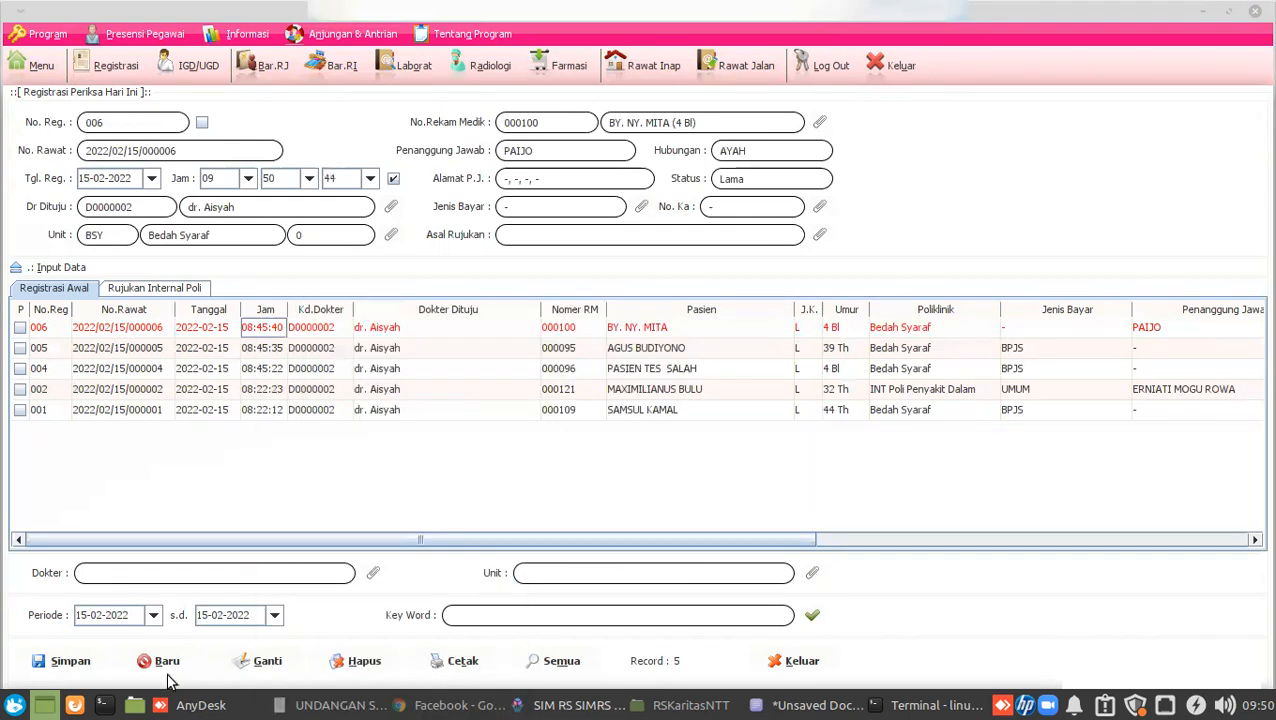